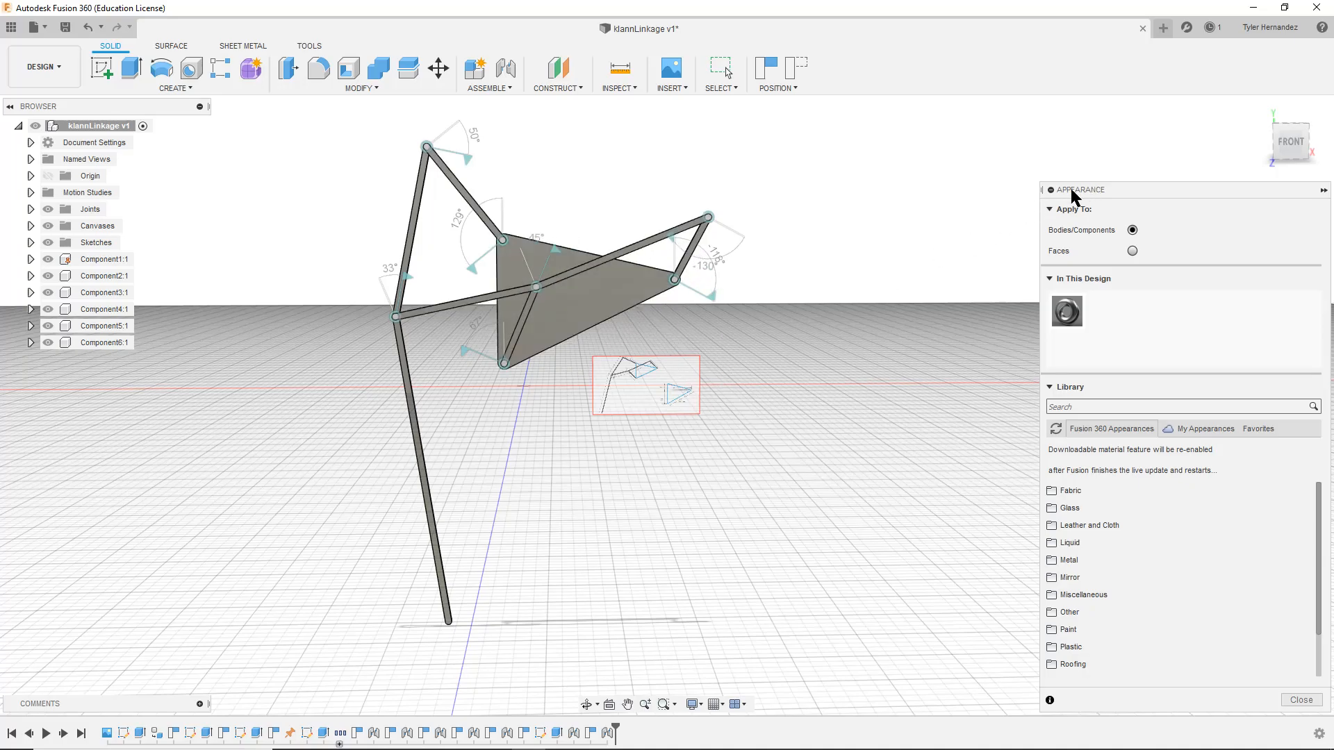
# Close the appearance settings and swing the short crank link about its pivot on the triangular plate to examine the linkage's motion
pyautogui.click(695, 235)
pyautogui.click(1300, 699)
pyautogui.moveTo(706, 248); pyautogui.dragTo(720, 336)
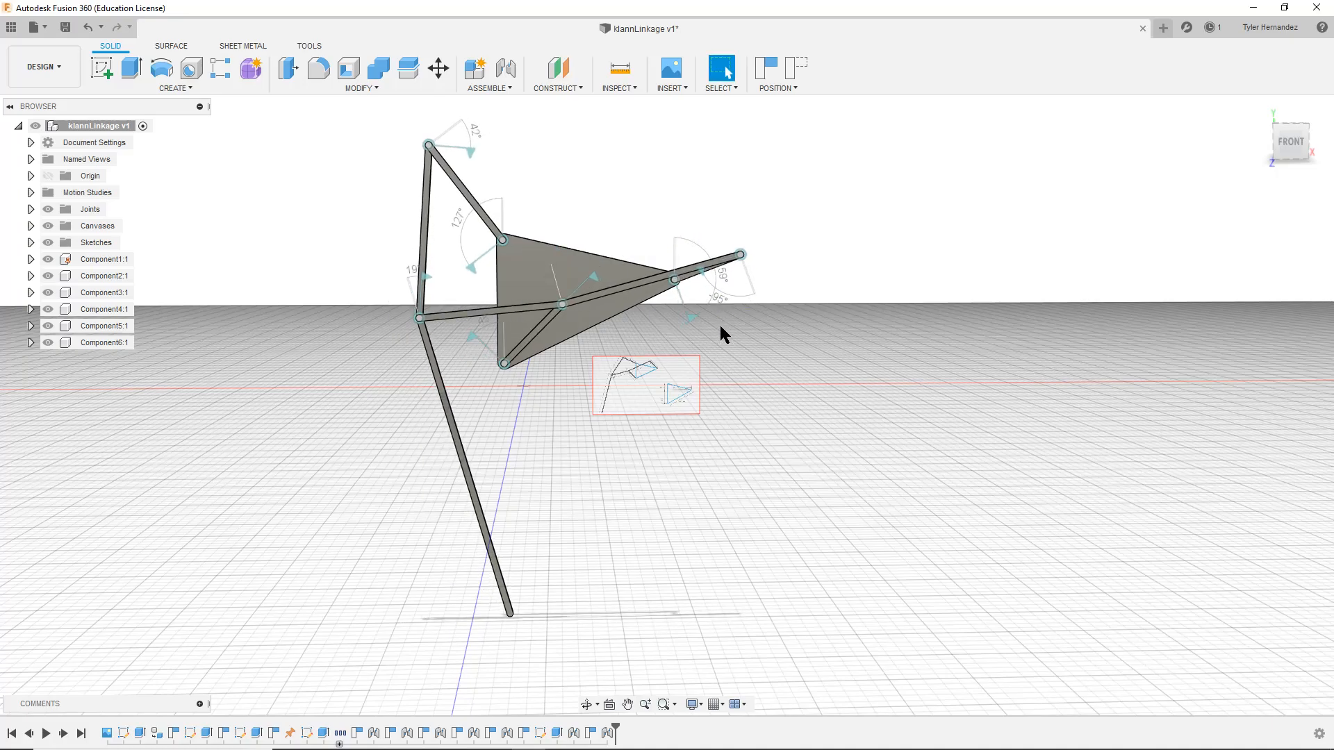
pyautogui.moveTo(703, 284); pyautogui.dragTo(651, 247)
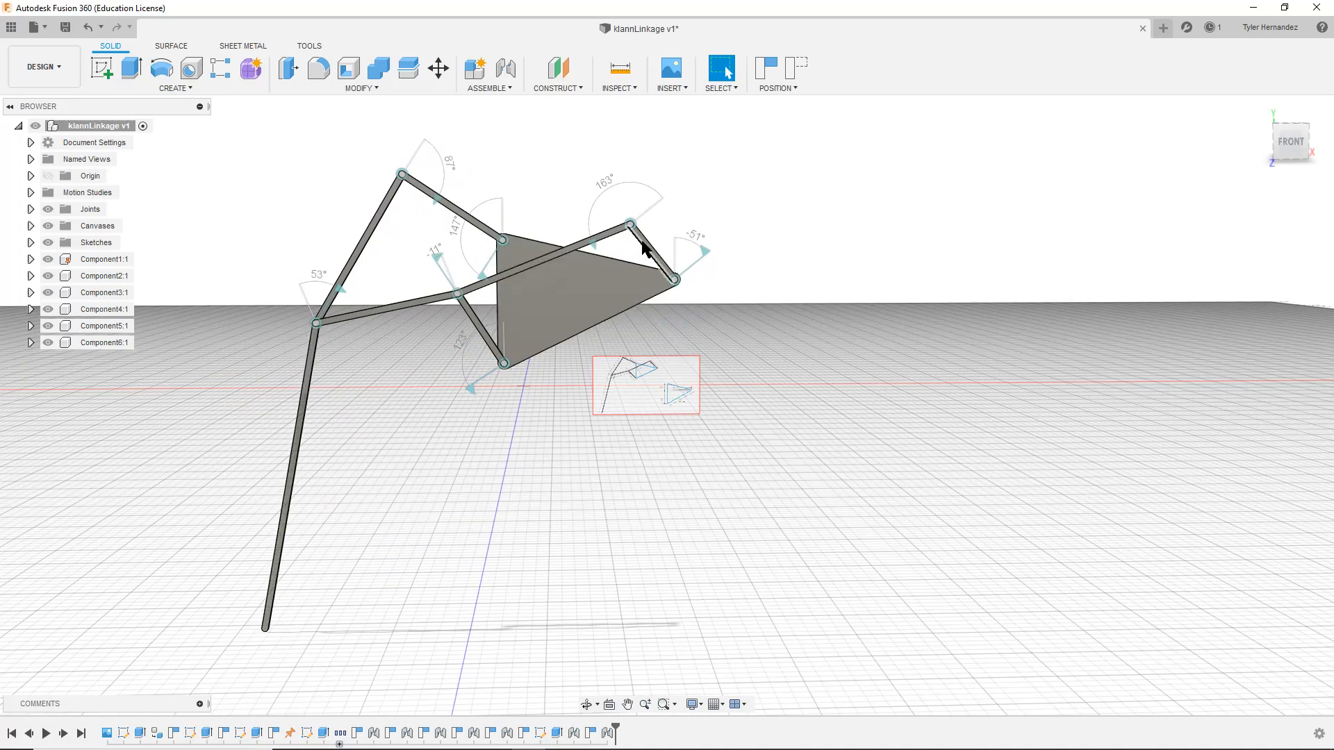
pyautogui.moveTo(649, 243); pyautogui.dragTo(625, 279)
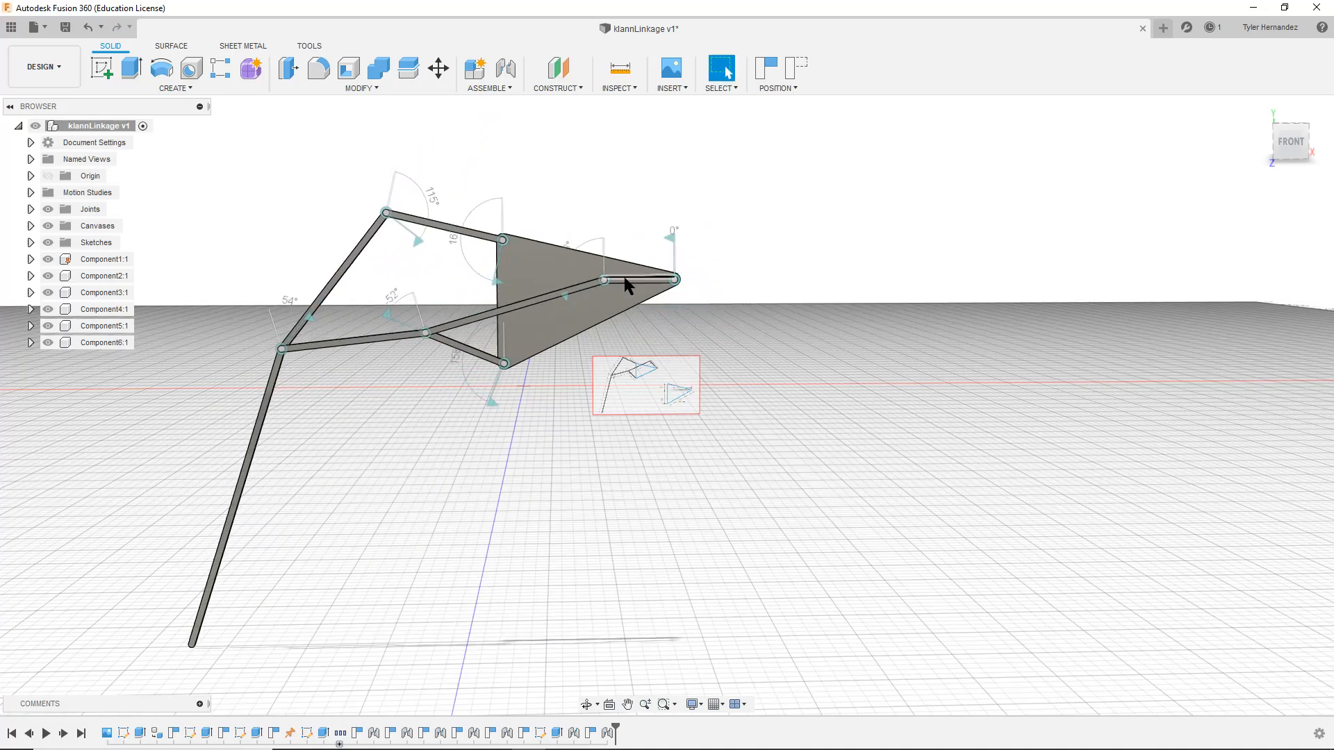
pyautogui.keyDown('shift'); pyautogui.moveTo(715, 244); pyautogui.dragTo(465, 452, button='middle'); pyautogui.keyUp('shift')
pyautogui.moveTo(182, 593); pyautogui.dragTo(154, 568)
pyautogui.keyDown('shift'); pyautogui.moveTo(154, 568); pyautogui.dragTo(518, 497, button='middle'); pyautogui.keyUp('shift')
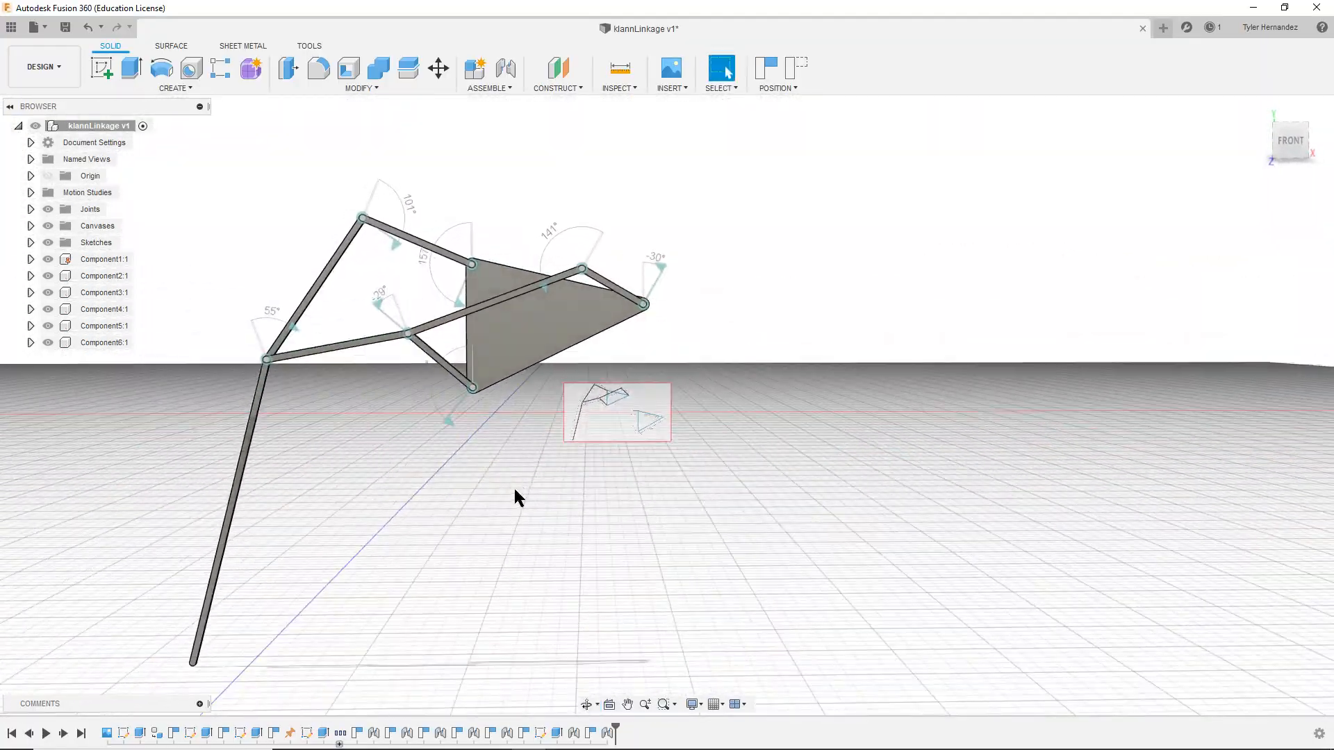
# Create a new empty design and look through the list of available projects
pyautogui.click(1162, 28)
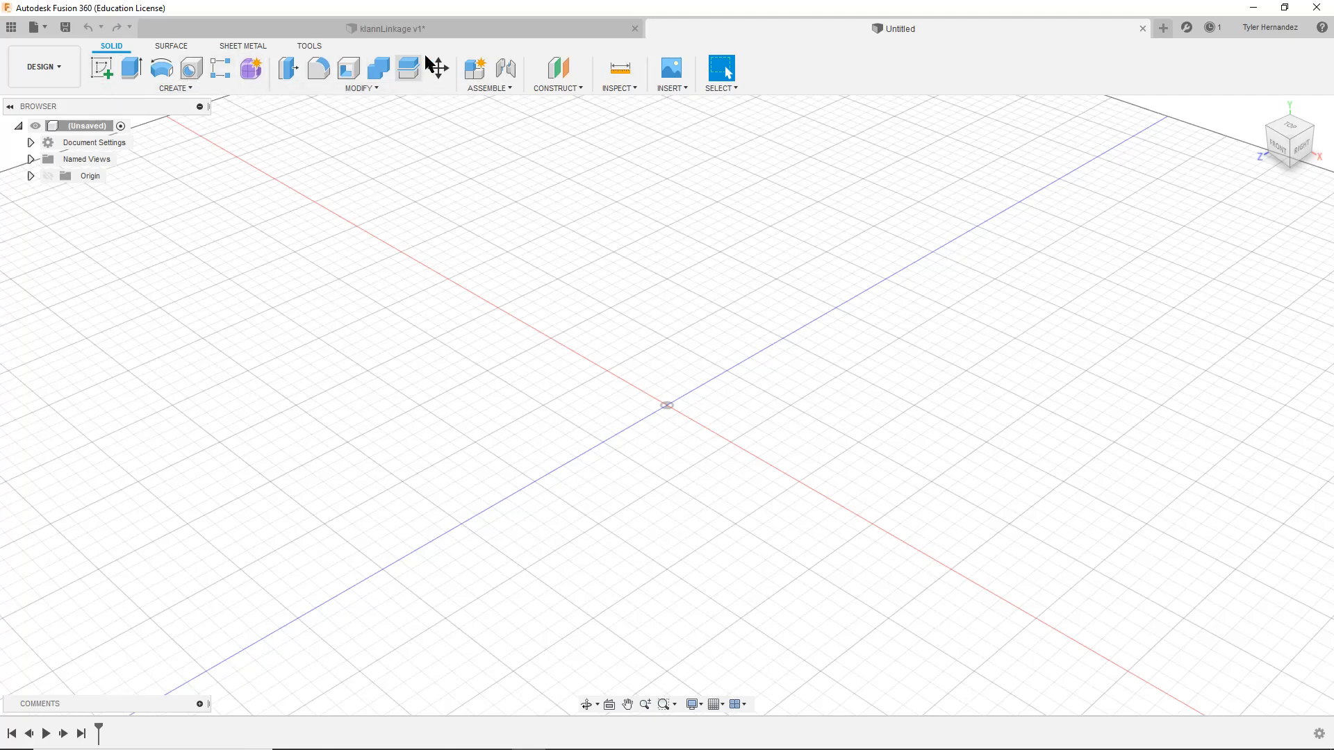
pyautogui.click(21, 28)
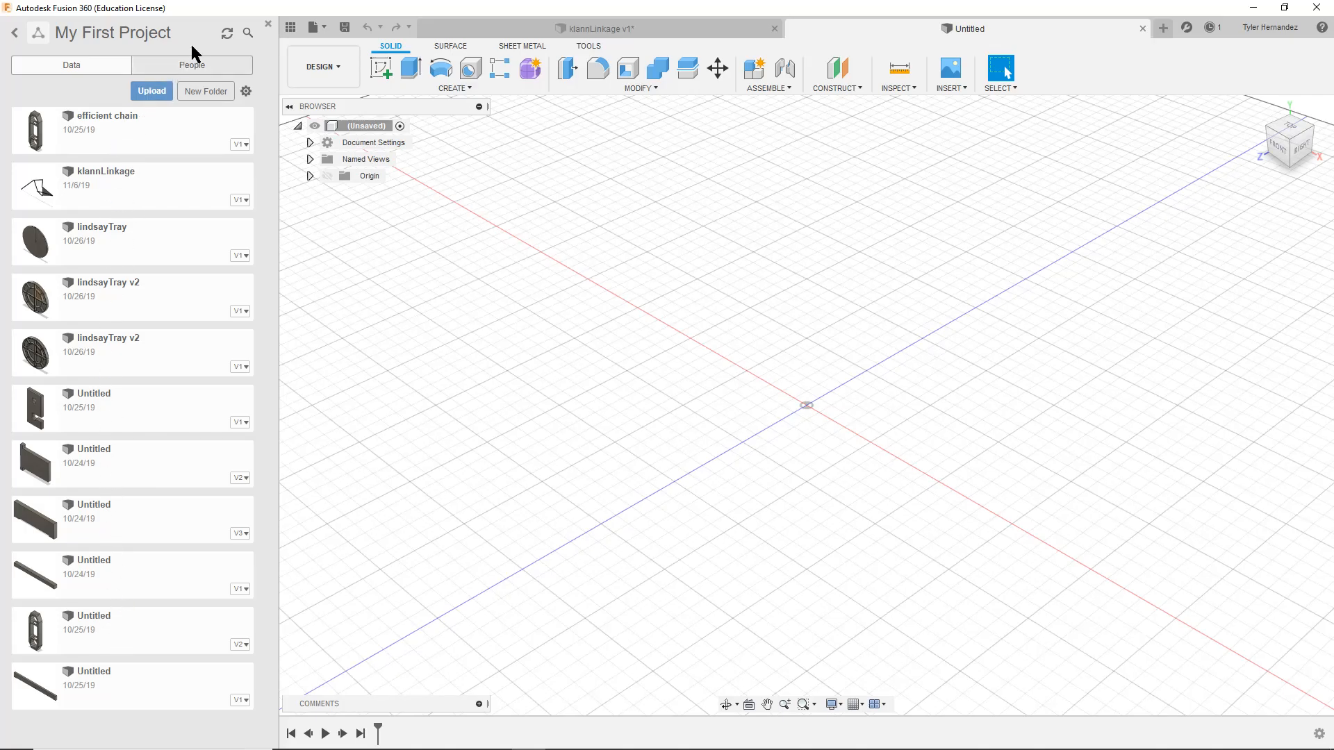
pyautogui.click(15, 33)
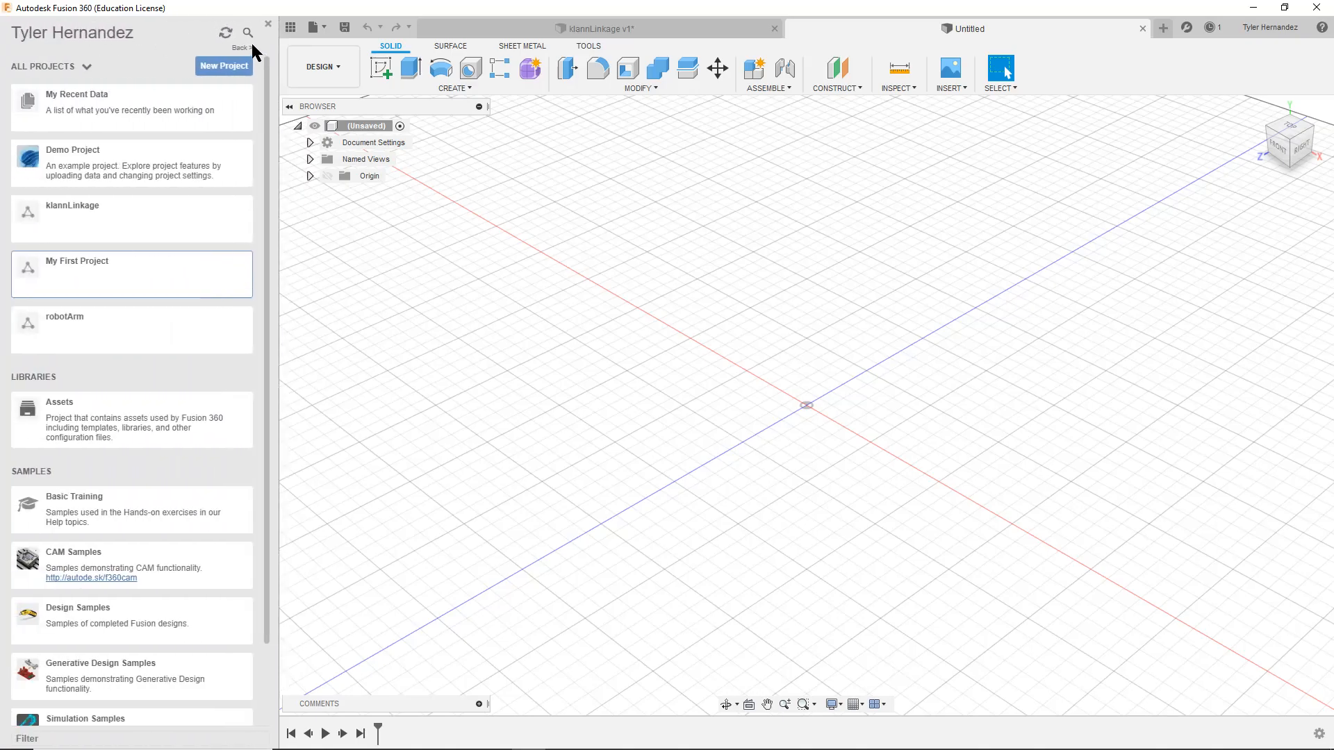
pyautogui.click(269, 25)
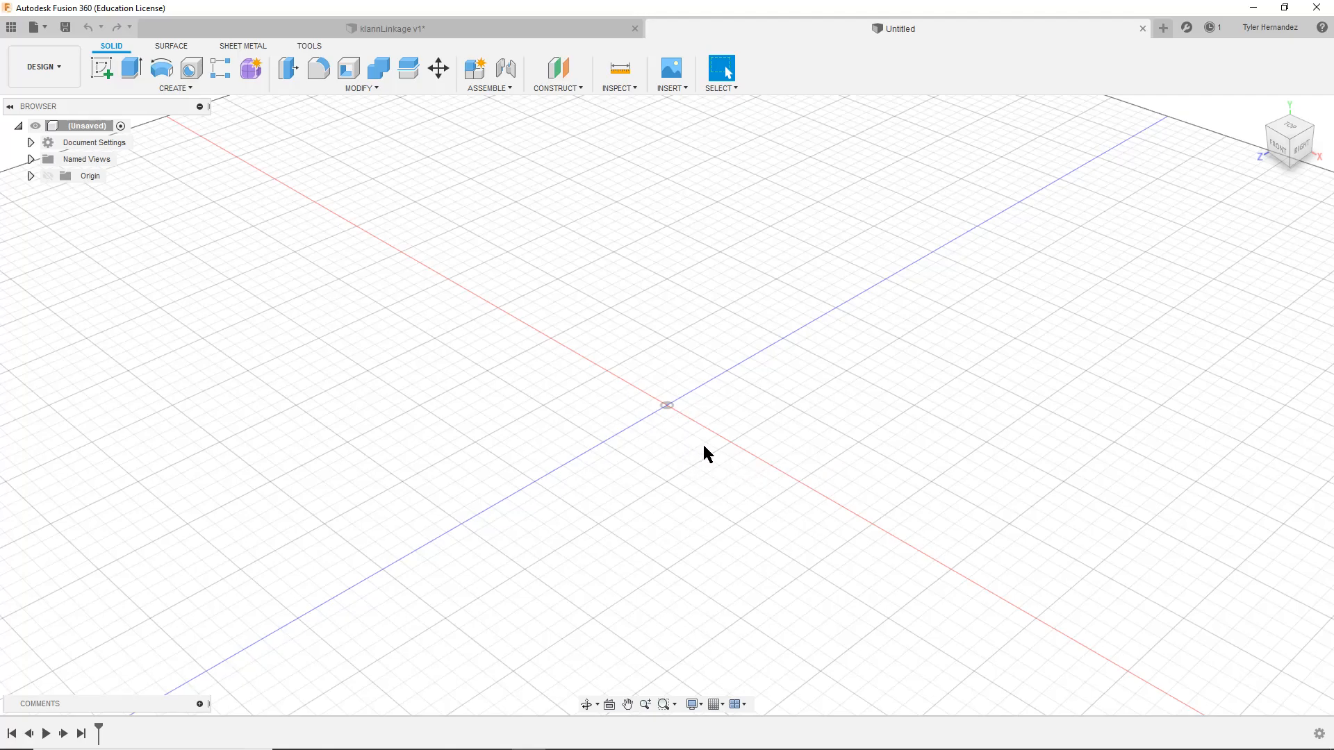
# Examine the empty design's axes and grid from the front, bottom and angled views, and return to the home view
pyautogui.click(1276, 146)
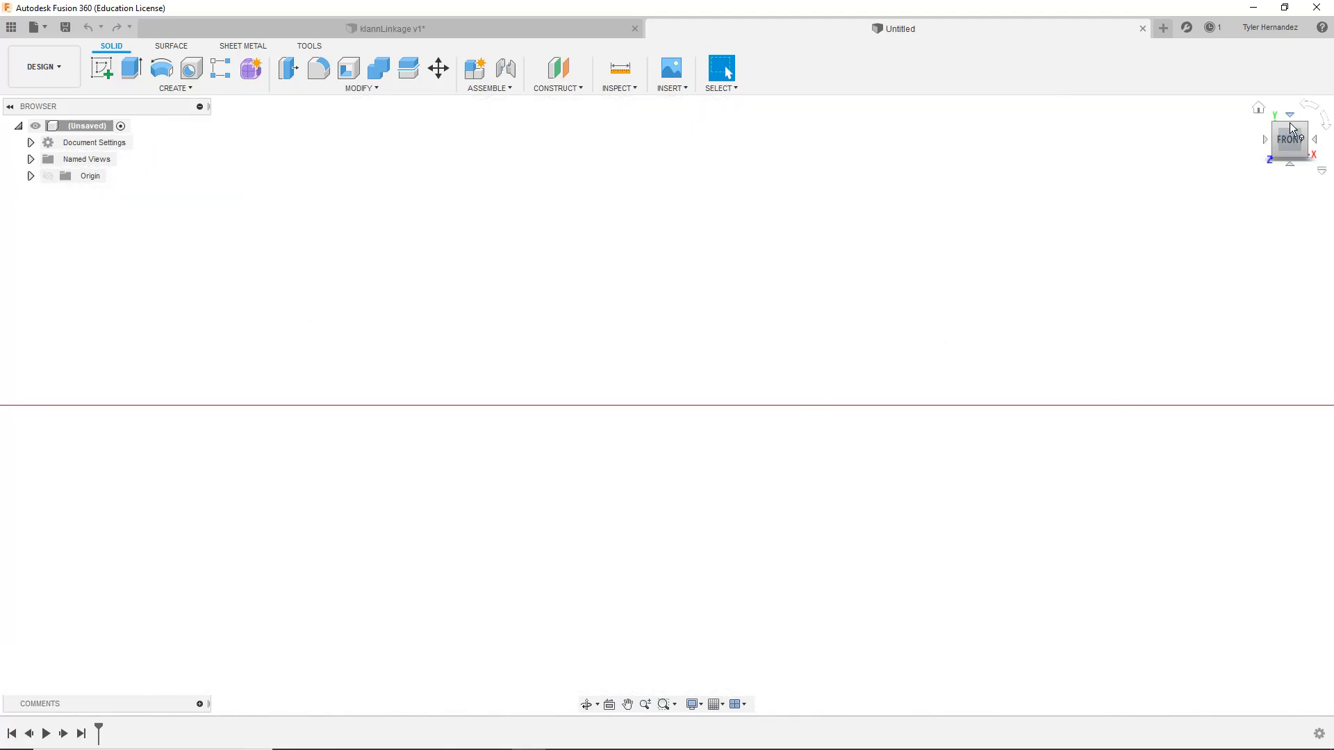
pyautogui.click(1287, 132)
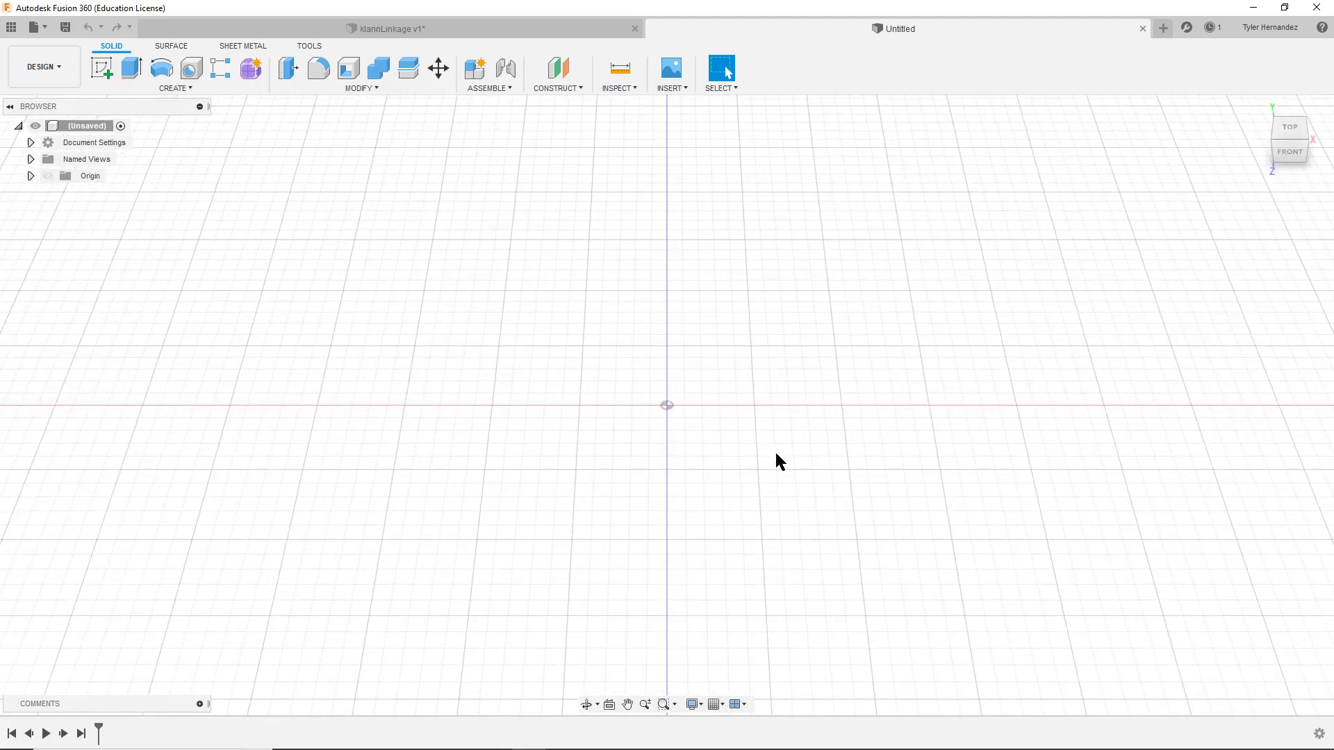
pyautogui.click(1309, 158)
pyautogui.click(1296, 158)
pyautogui.click(1290, 144)
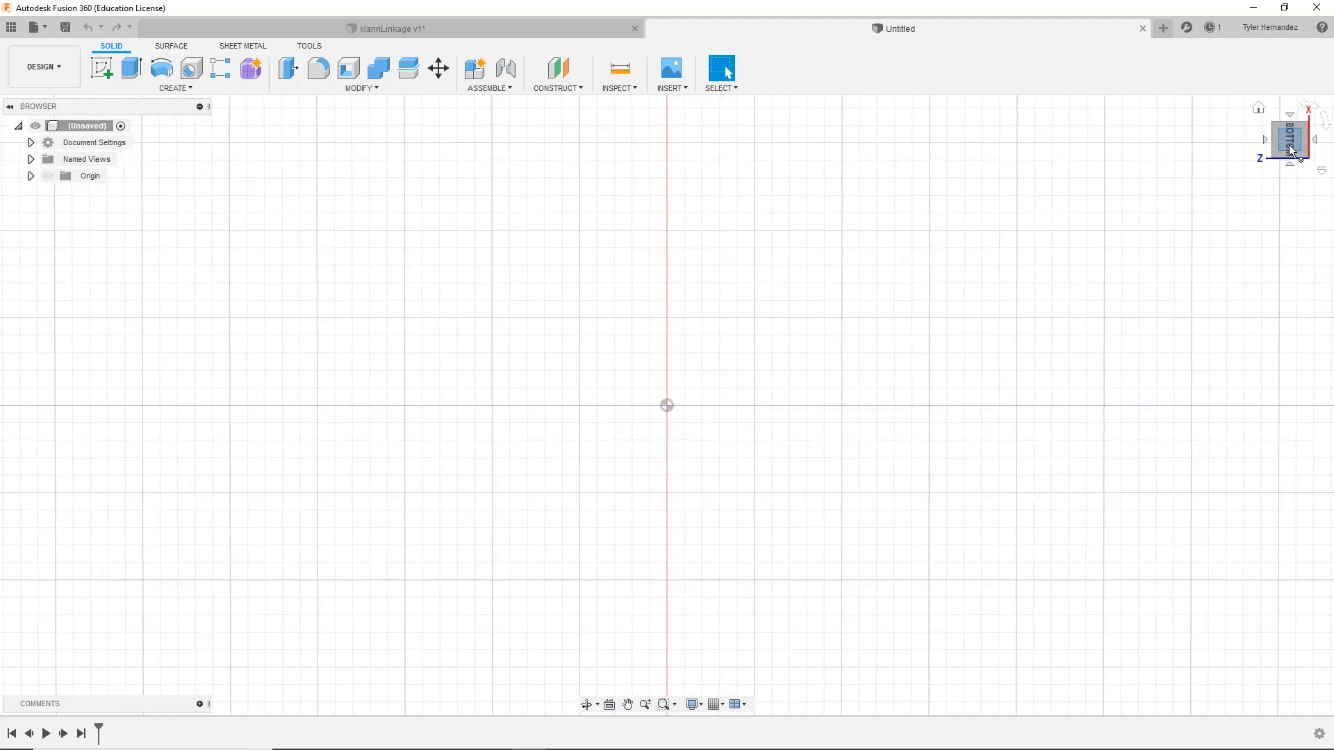
pyautogui.moveTo(1293, 141)
pyautogui.mouseDown()
pyautogui.moveTo(1279, 241)
pyautogui.moveTo(1315, 207)
pyautogui.mouseUp()
pyautogui.moveTo(1274, 136); pyautogui.dragTo(1276, 146)
pyautogui.click(1282, 136)
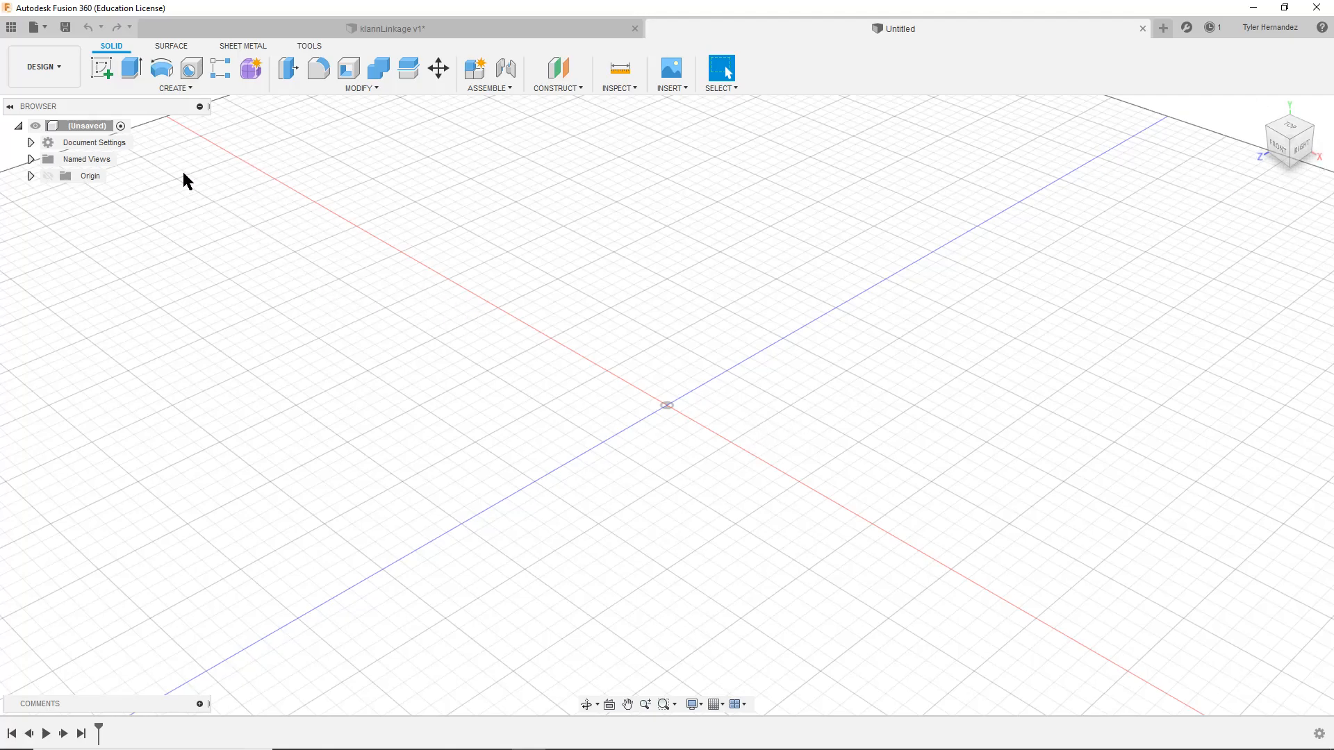
# Start a sketch on the front XY plane and insert WALKING-MECHANISM-extrudesign.com-010.png as a canvas on that plane
pyautogui.click(104, 69)
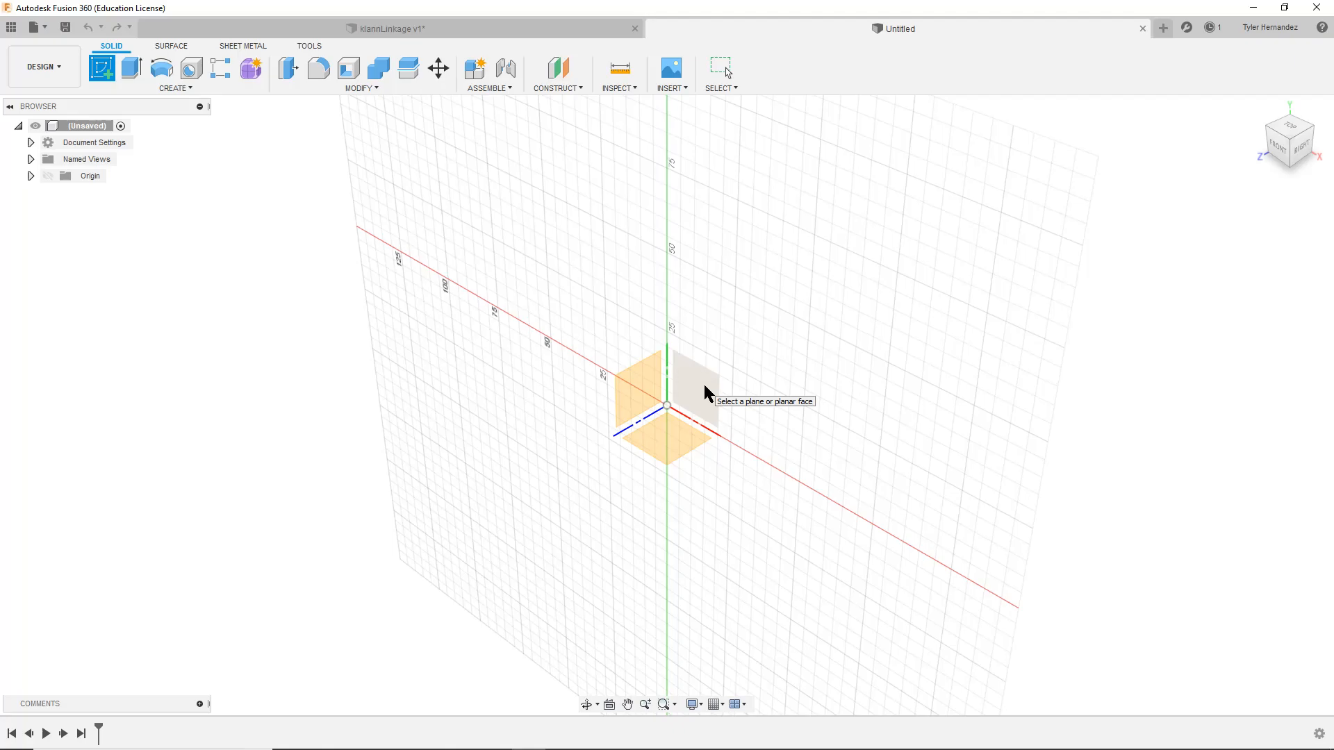
pyautogui.click(704, 386)
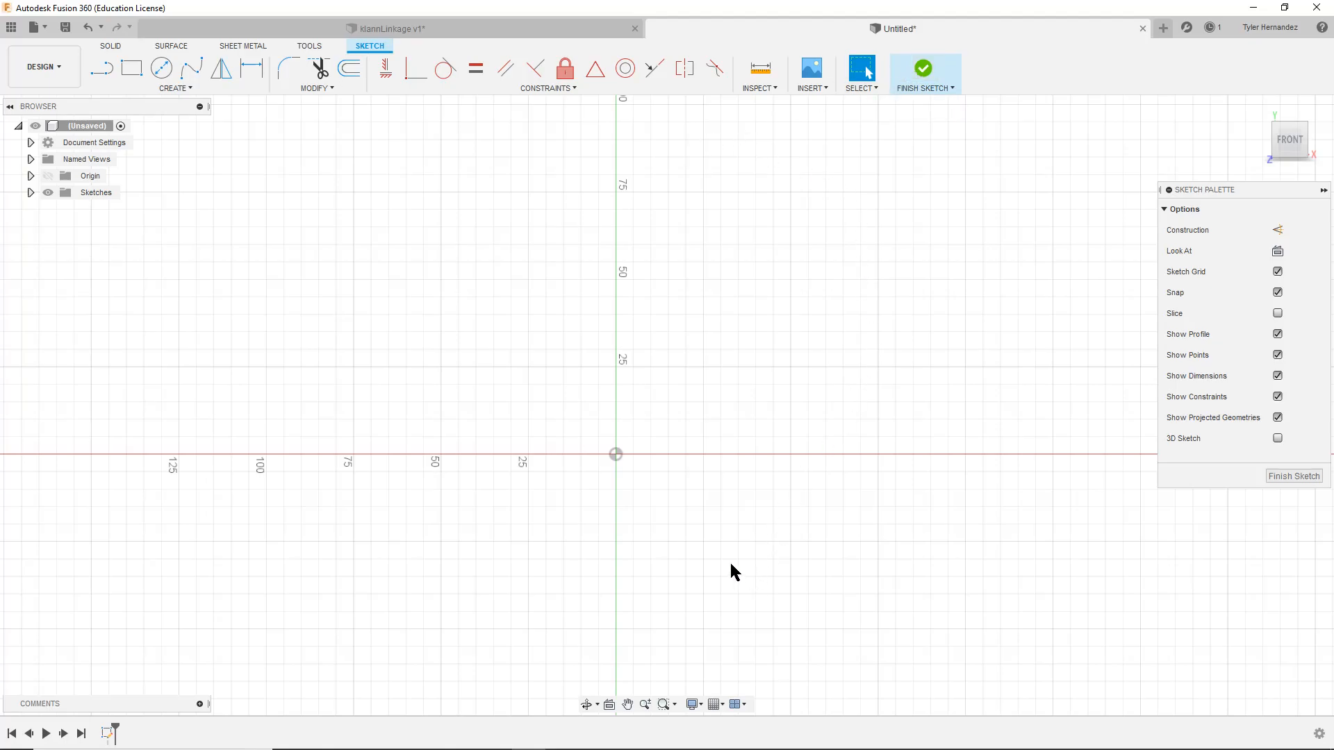
pyautogui.click(809, 90)
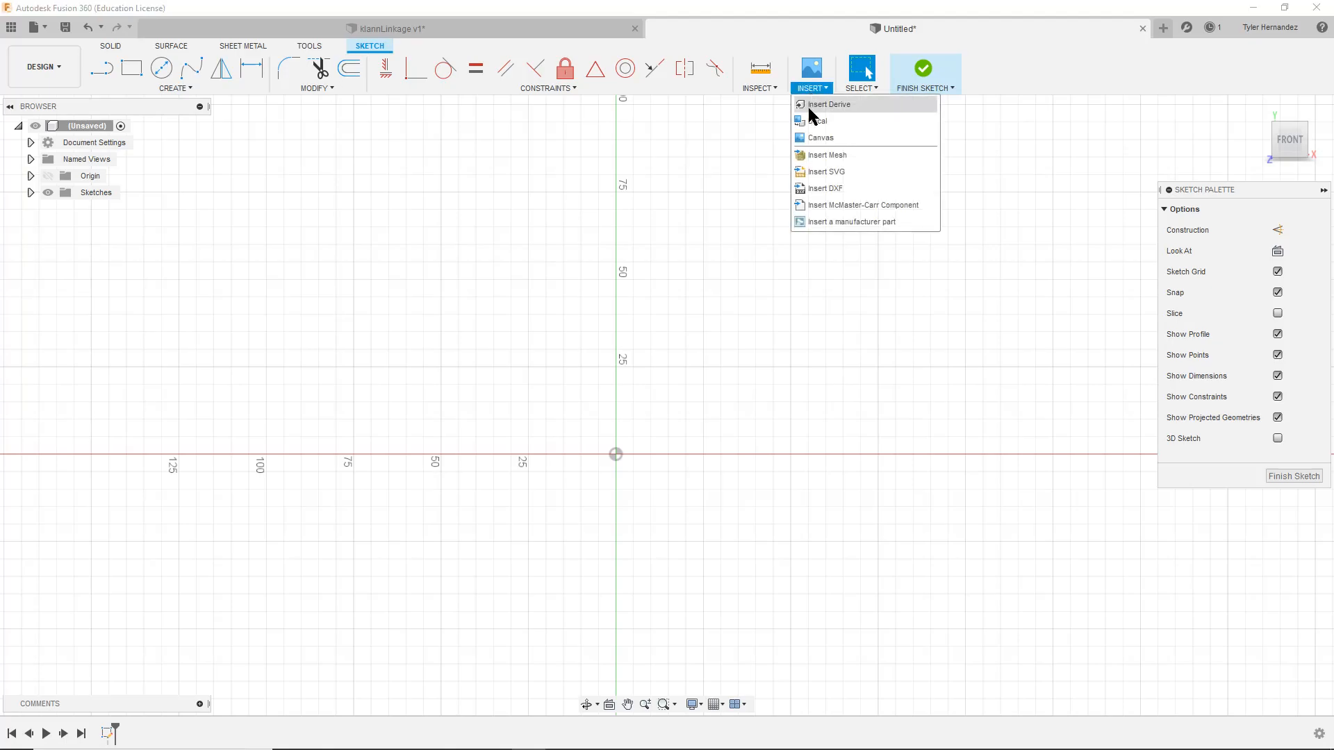
pyautogui.click(814, 139)
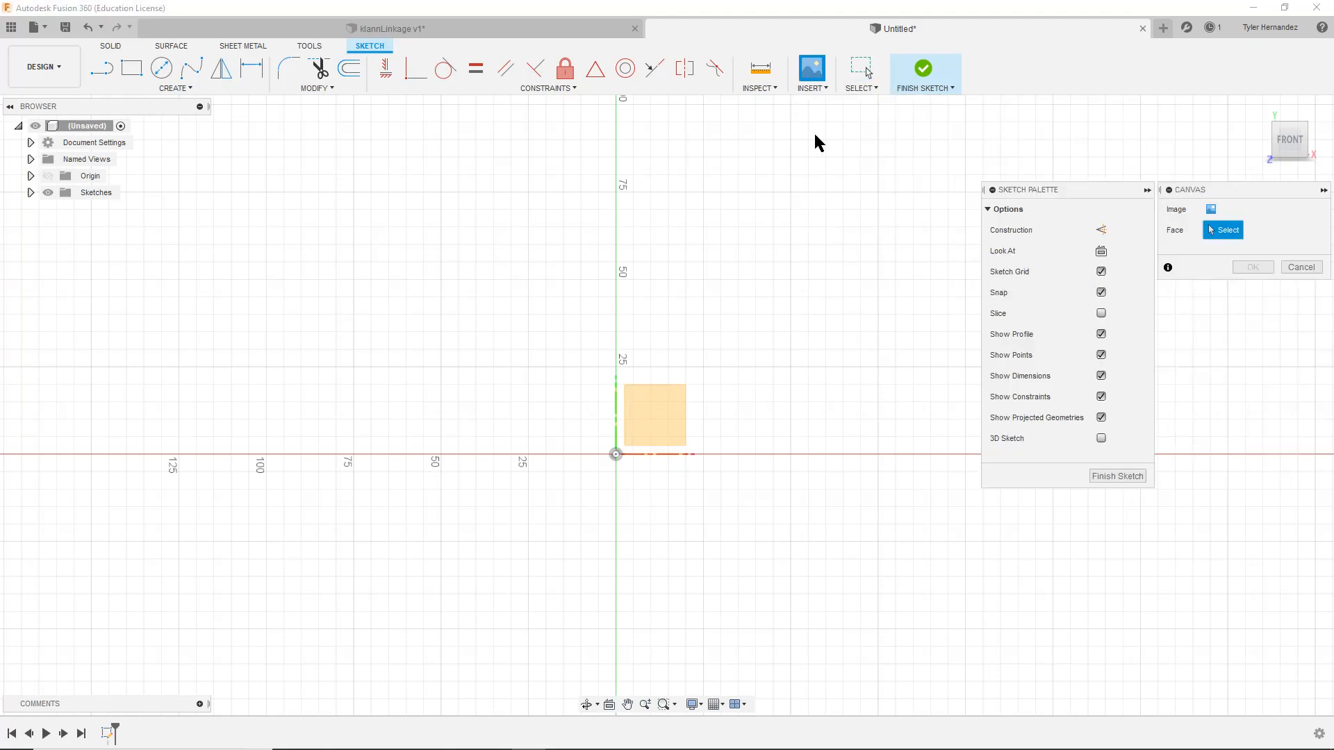
pyautogui.click(647, 411)
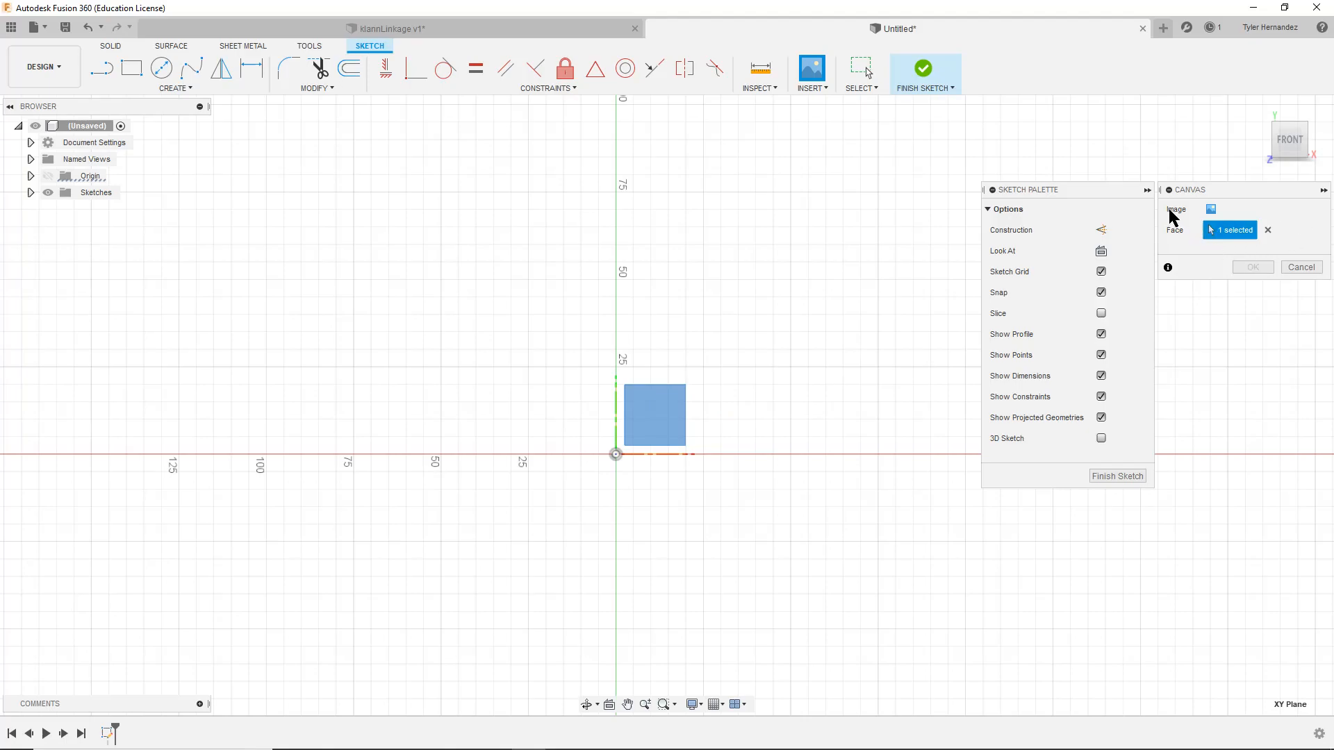
pyautogui.click(1211, 209)
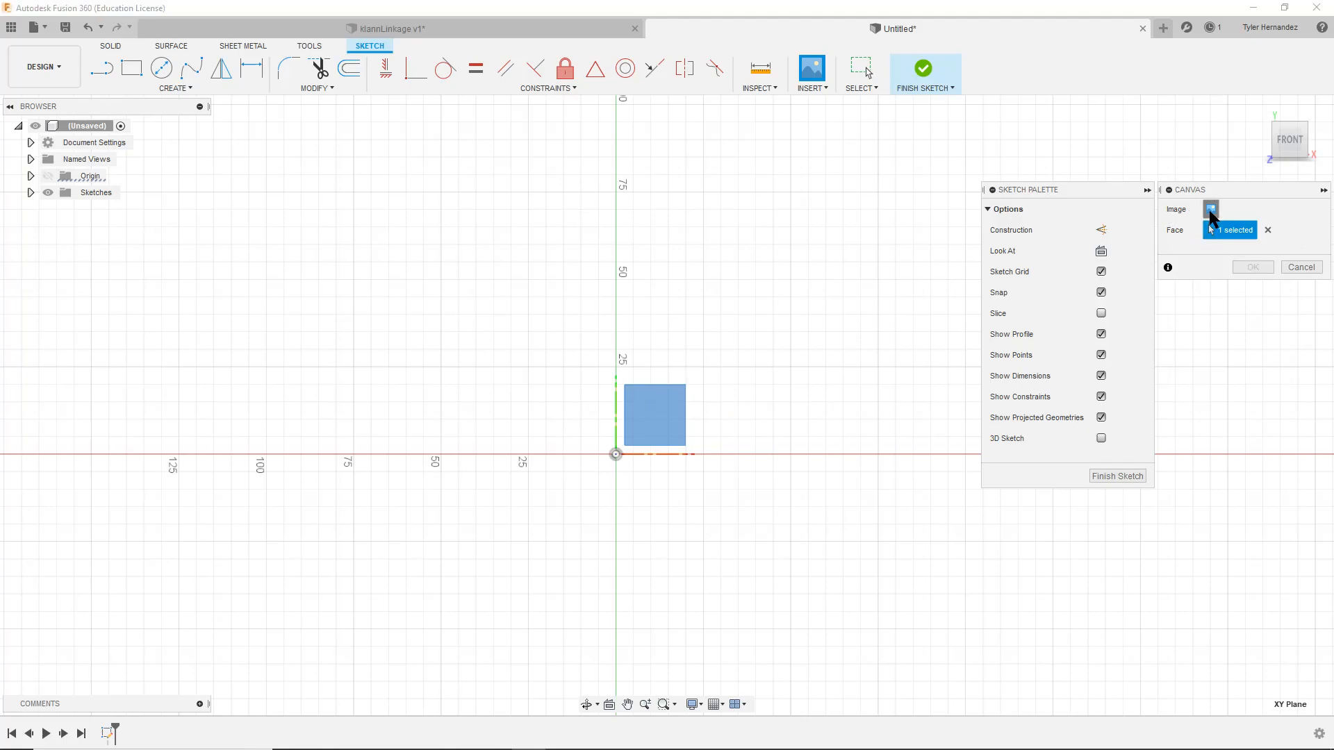
pyautogui.click(222, 230)
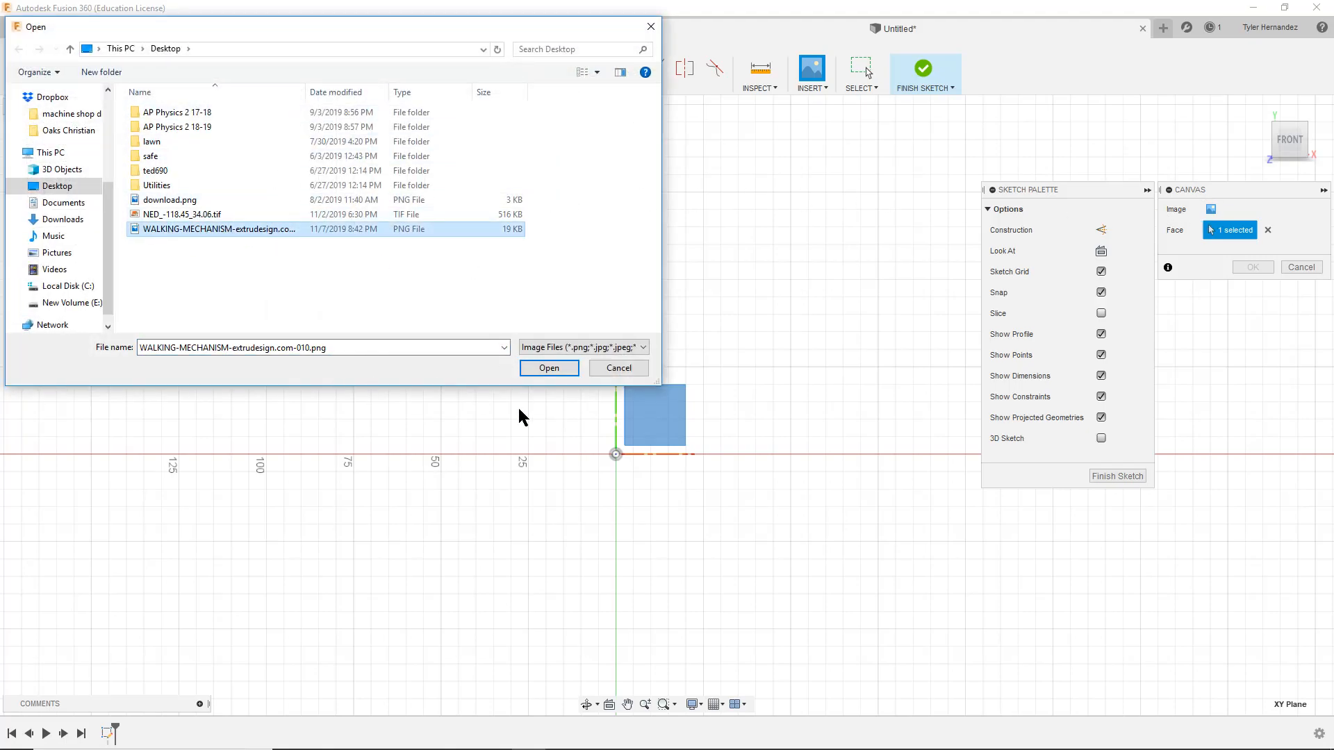
pyautogui.click(549, 369)
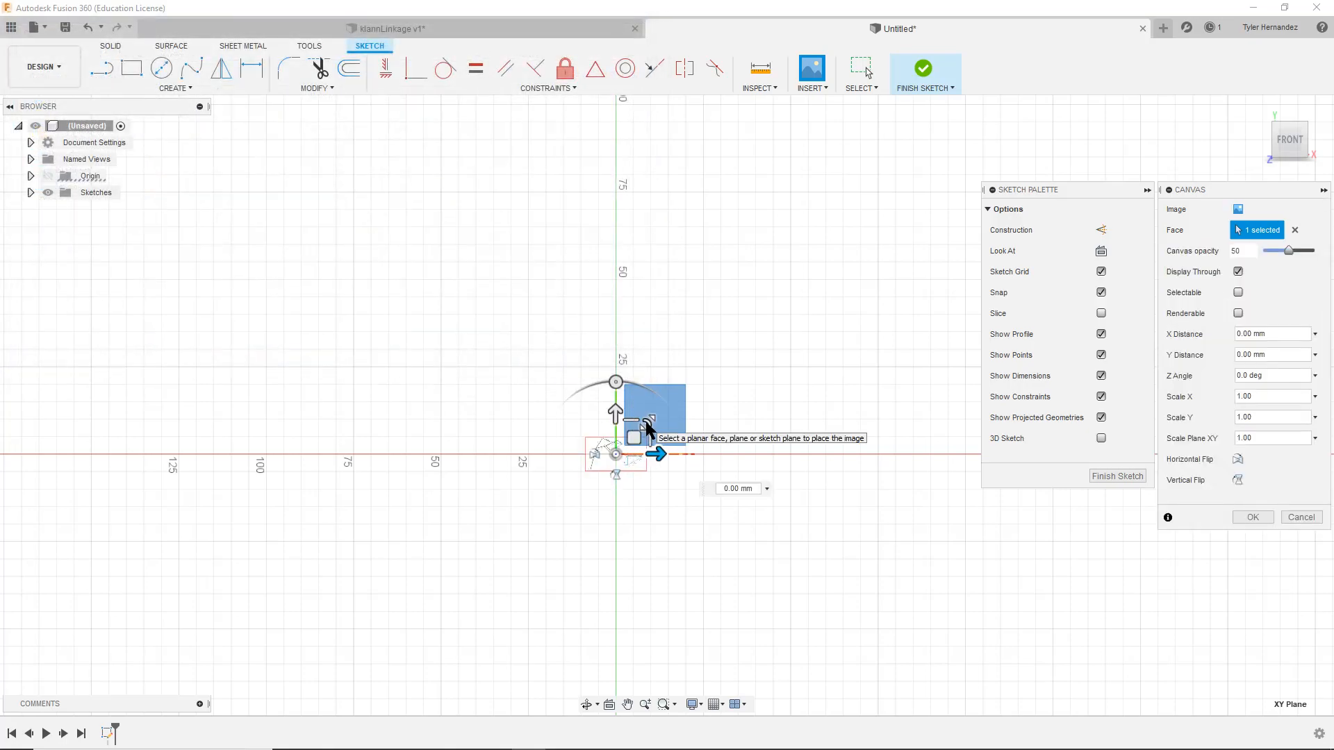
# Scale the canvas uniformly by about 5.09 and move it about 67.2 mm in X and -1.8 mm in Y, clear of the origin
pyautogui.moveTo(646, 426); pyautogui.dragTo(1050, 151)
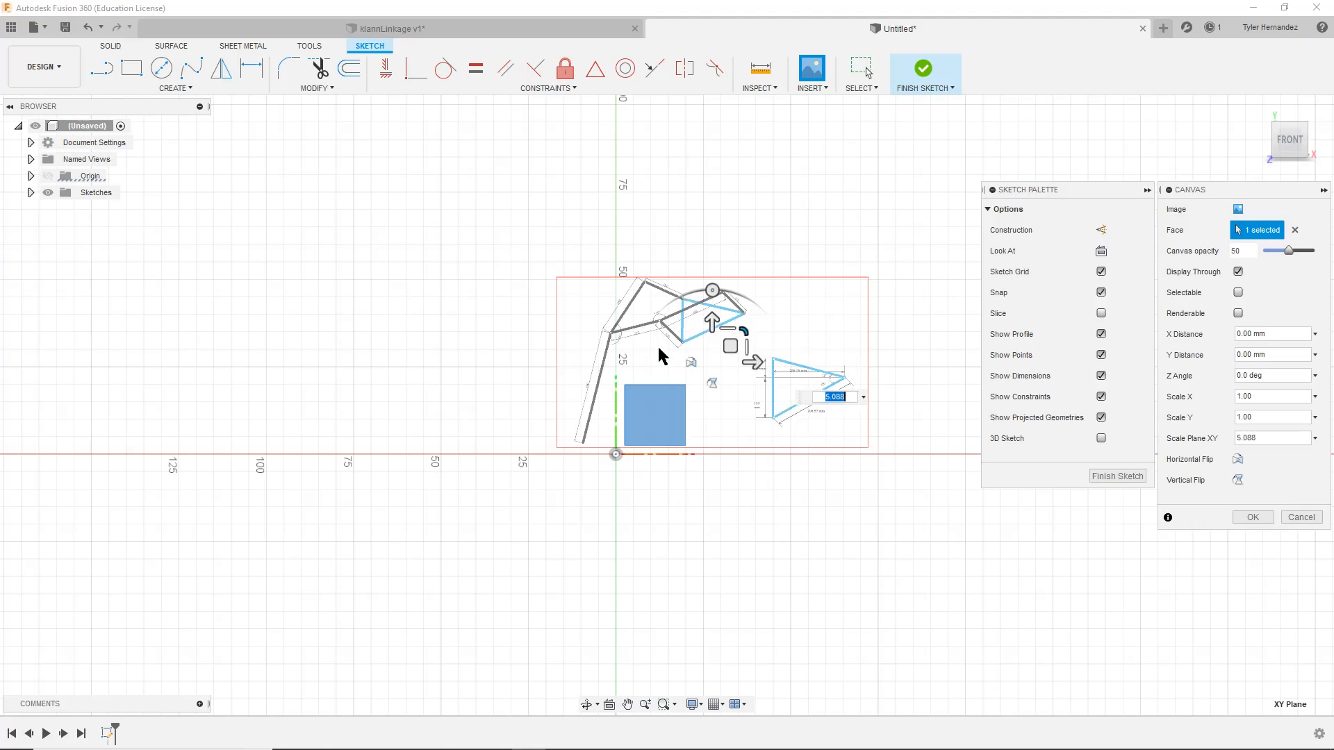
pyautogui.moveTo(731, 347); pyautogui.dragTo(968, 354)
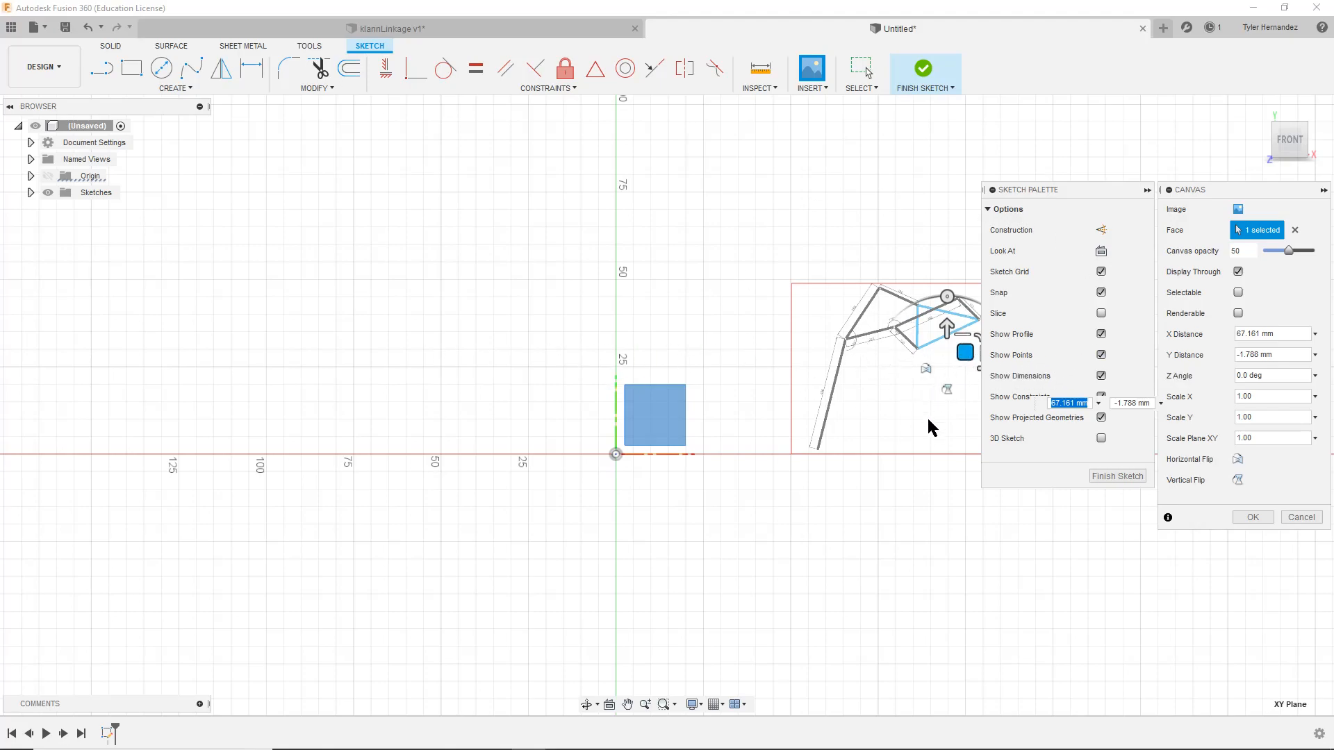
pyautogui.click(1255, 518)
# Examine the linkage drawing on the canvas up close and its placement relative to the sketch origin
pyautogui.scroll(5, 976, 372)
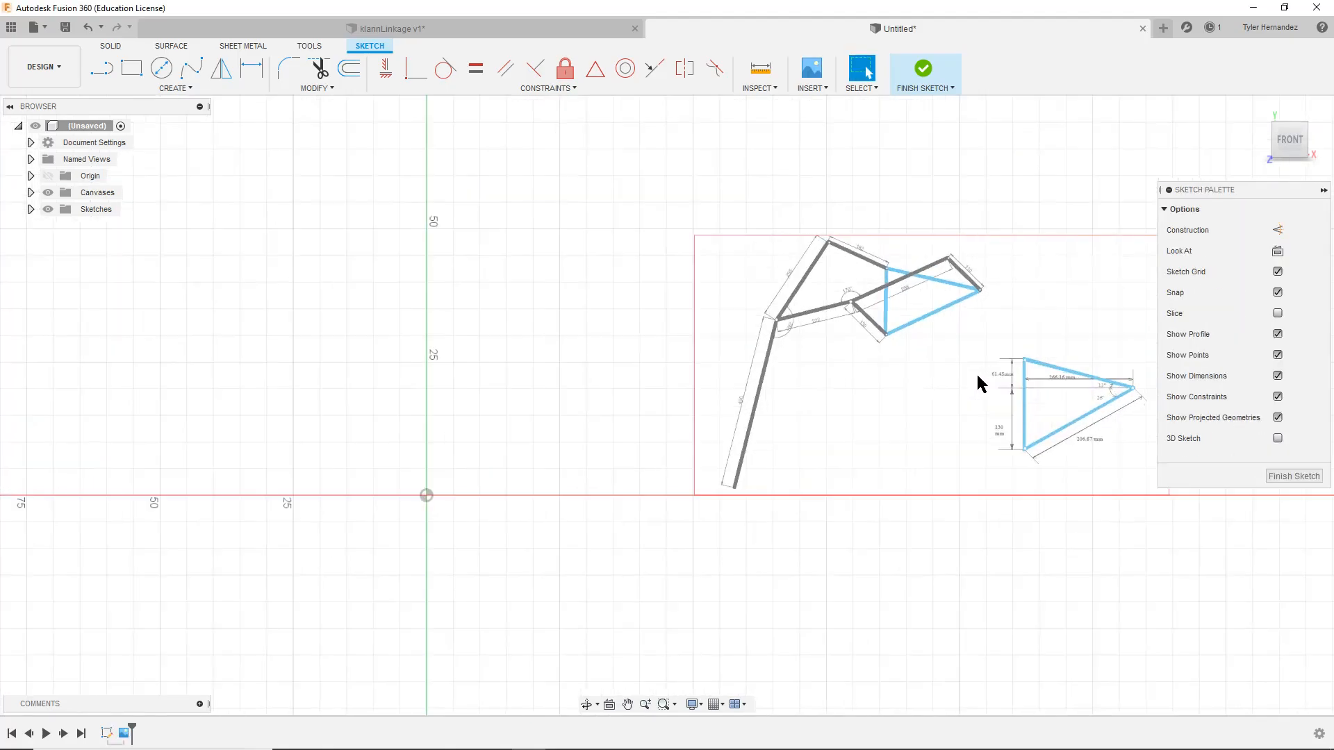
pyautogui.scroll(2, 719, 415)
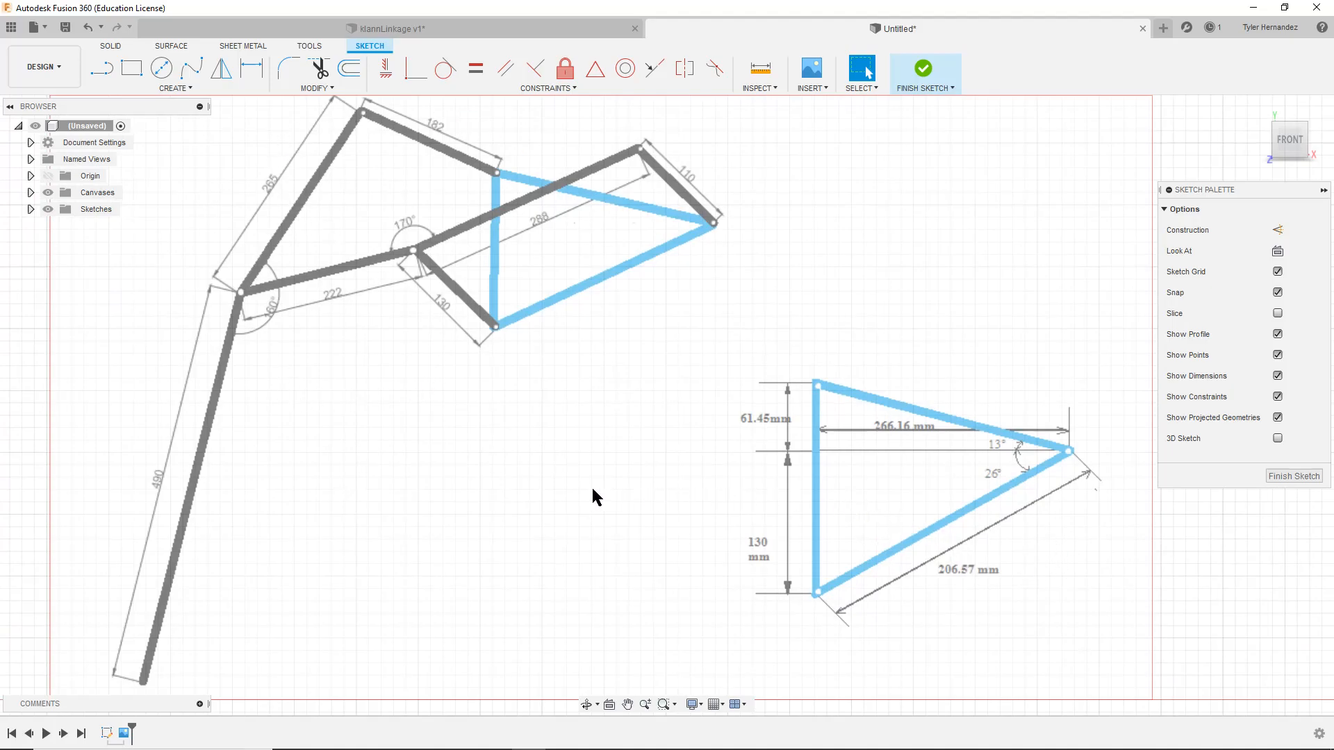
pyautogui.scroll(-7, 592, 497)
pyautogui.moveTo(440, 477); pyautogui.dragTo(772, 354, button='middle')
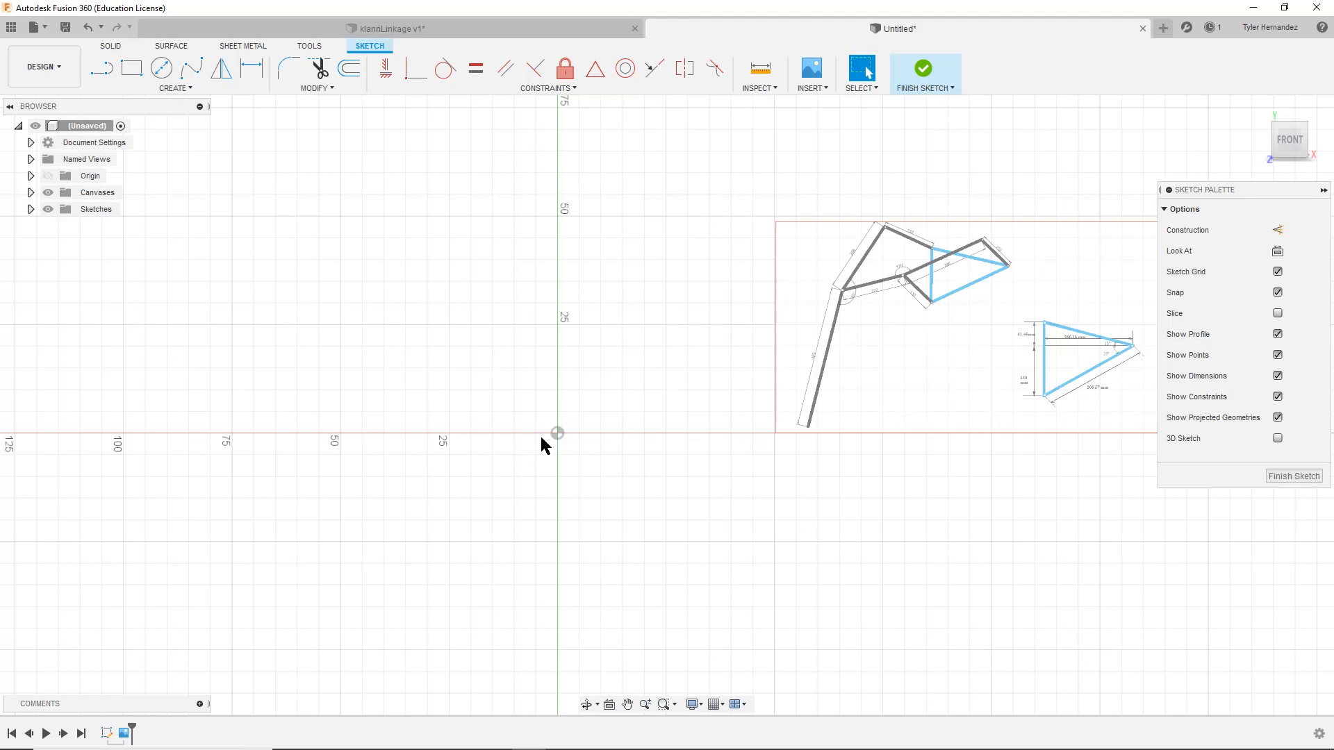
pyautogui.scroll(-5, 589, 394)
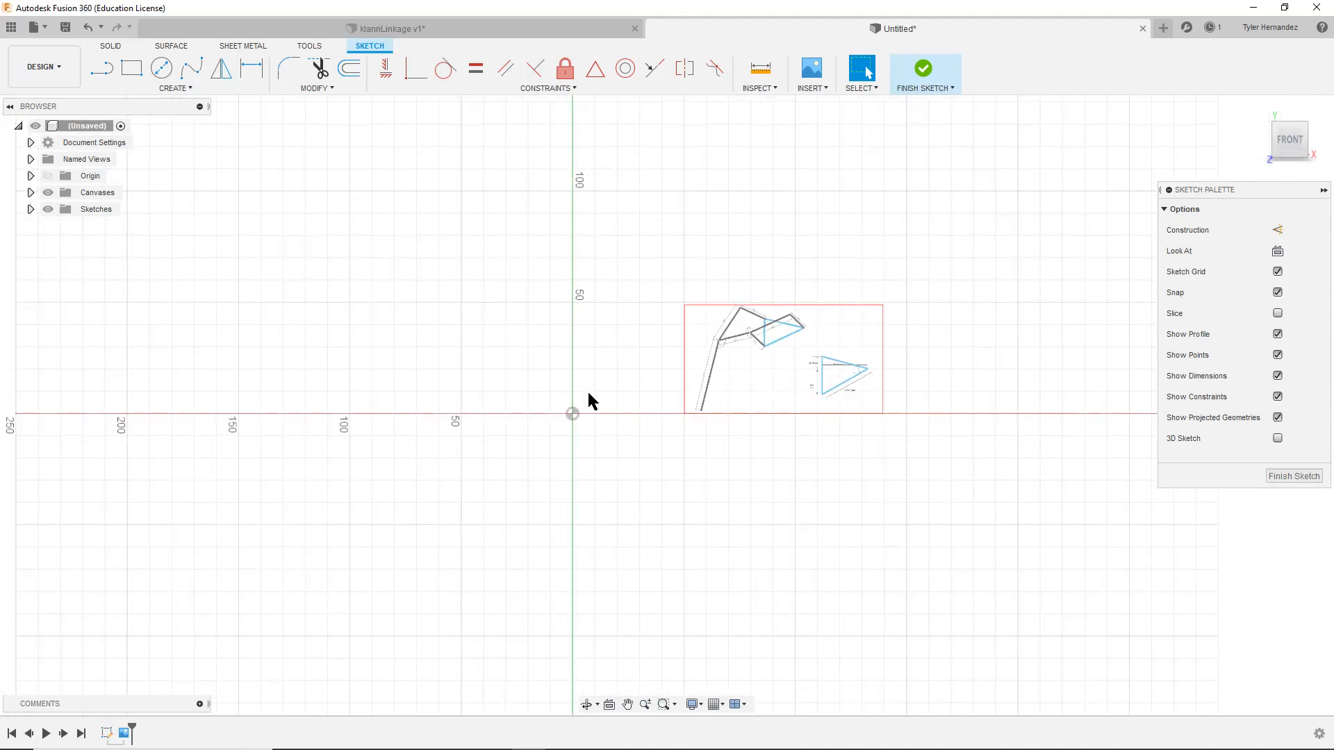
pyautogui.scroll(7, 588, 394)
pyautogui.scroll(6, 588, 393)
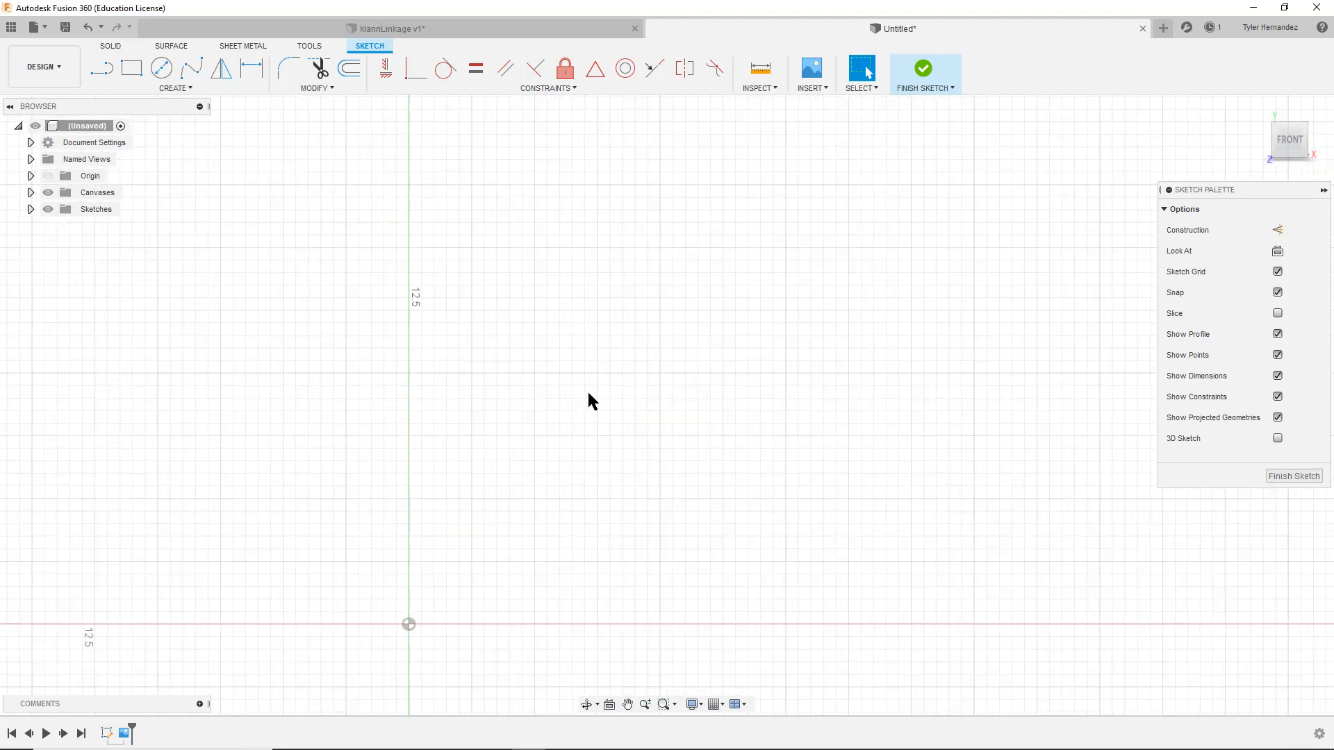
pyautogui.scroll(-6, 589, 394)
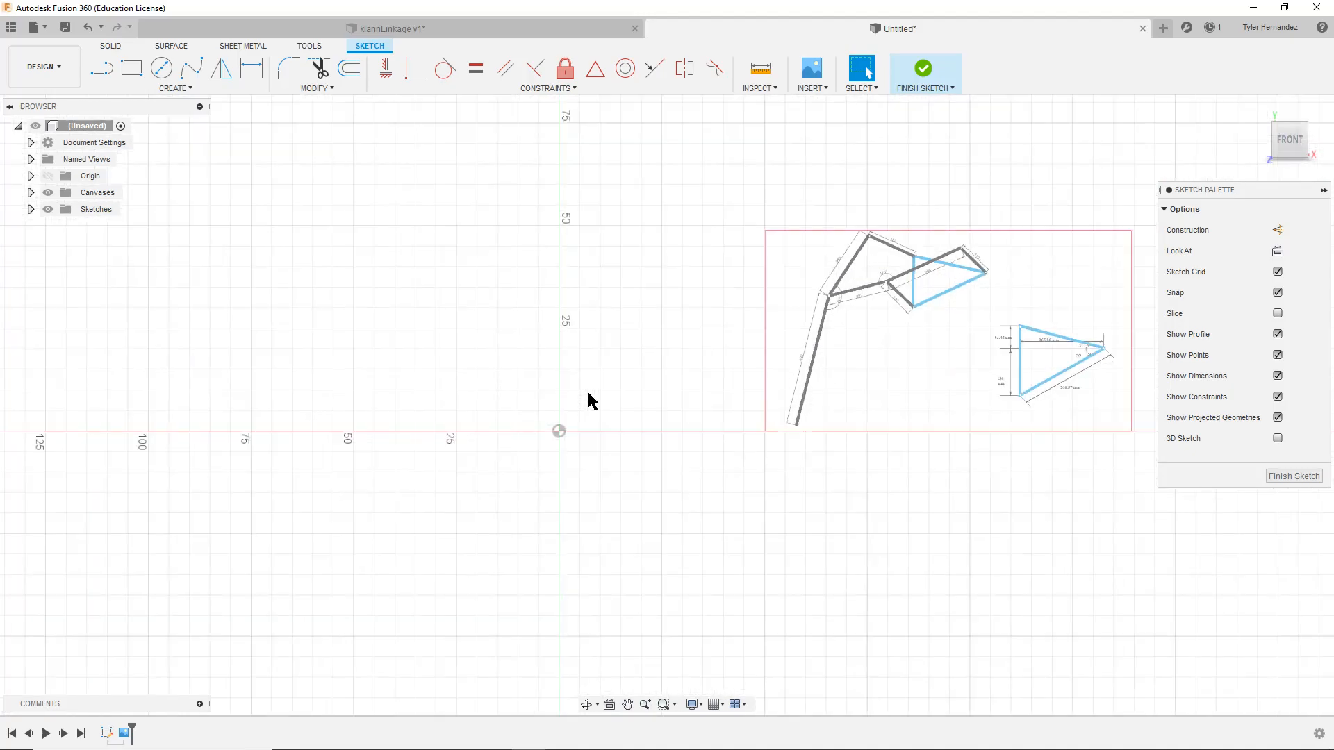
pyautogui.scroll(1, 588, 394)
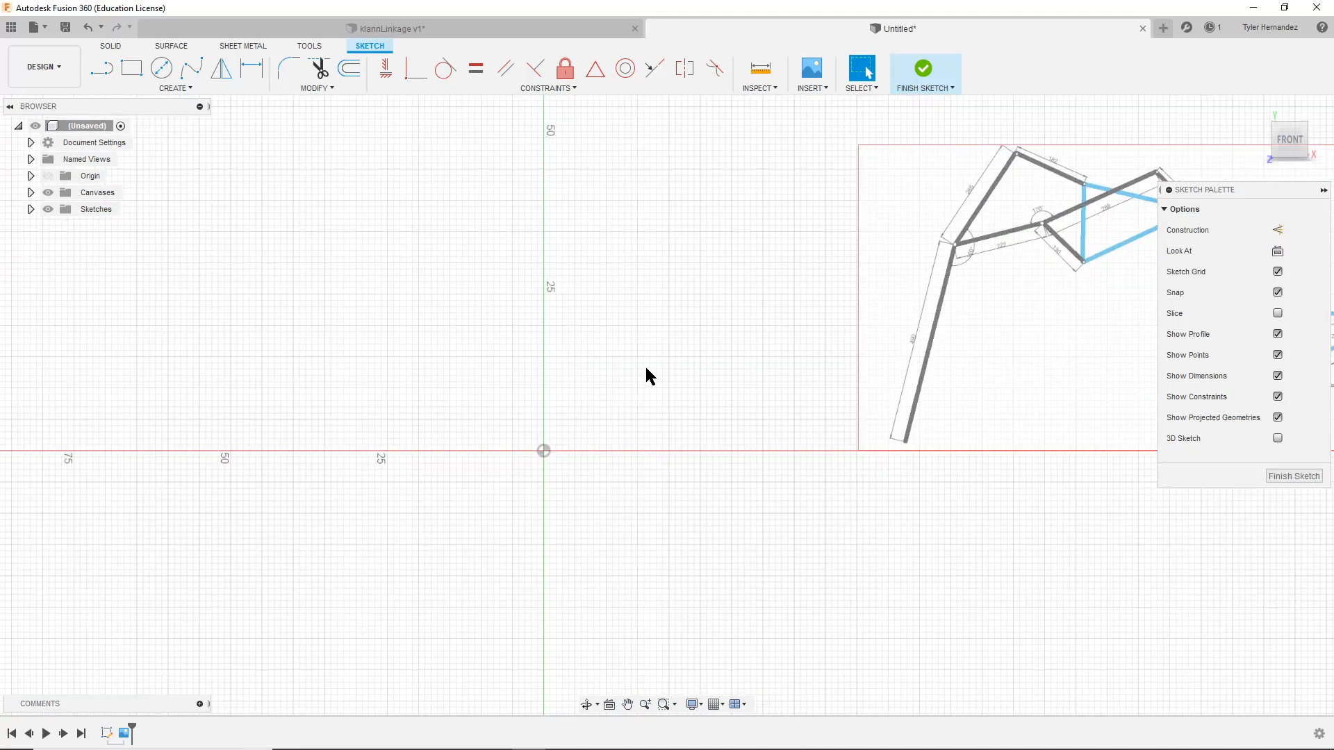
pyautogui.moveTo(646, 368)
pyautogui.mouseDown(button='middle')
pyautogui.moveTo(527, 327)
pyautogui.moveTo(514, 500)
pyautogui.moveTo(773, 388)
pyautogui.moveTo(610, 312)
pyautogui.moveTo(521, 381)
pyautogui.moveTo(729, 441)
pyautogui.moveTo(687, 285)
pyautogui.moveTo(220, 432)
pyautogui.moveTo(545, 399)
pyautogui.moveTo(871, 432)
pyautogui.moveTo(461, 423)
pyautogui.moveTo(389, 551)
pyautogui.moveTo(676, 452)
pyautogui.moveTo(250, 458)
pyautogui.moveTo(541, 415)
pyautogui.mouseUp(button='middle')
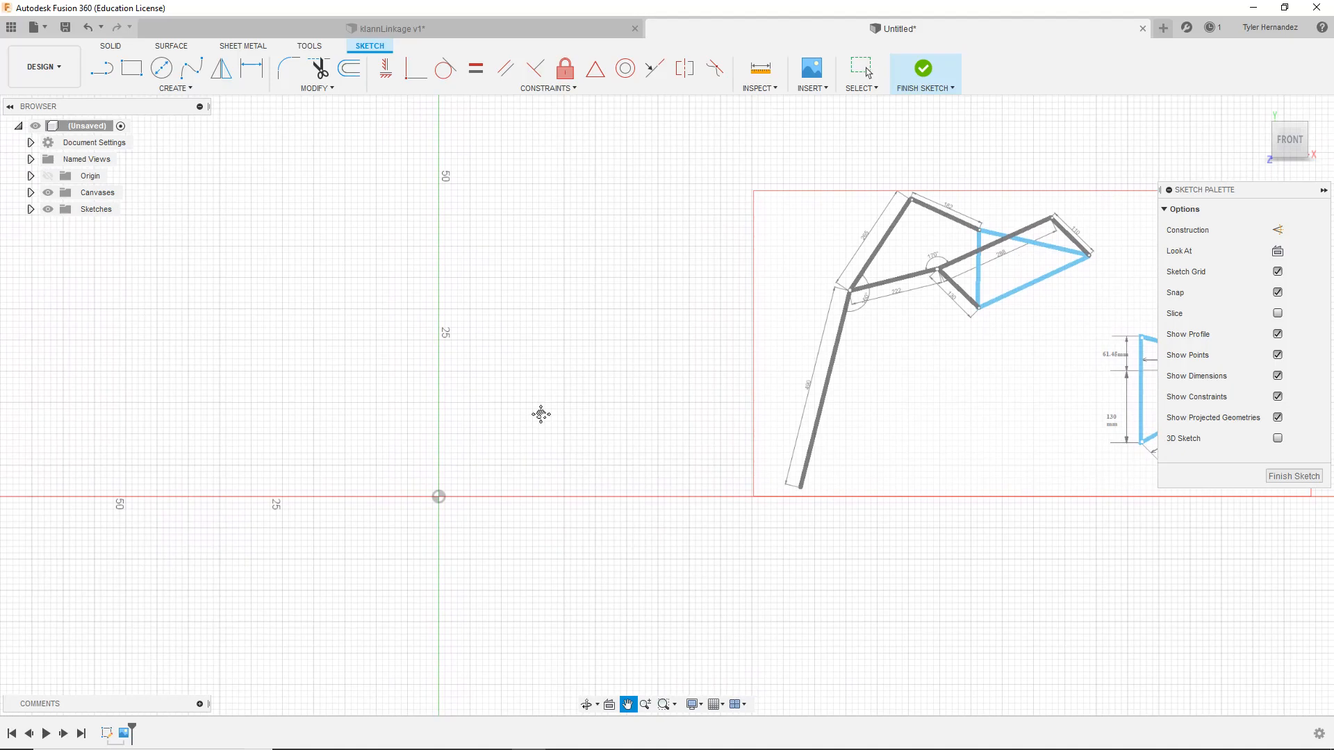
pyautogui.press('Escape')
pyautogui.press('F4')
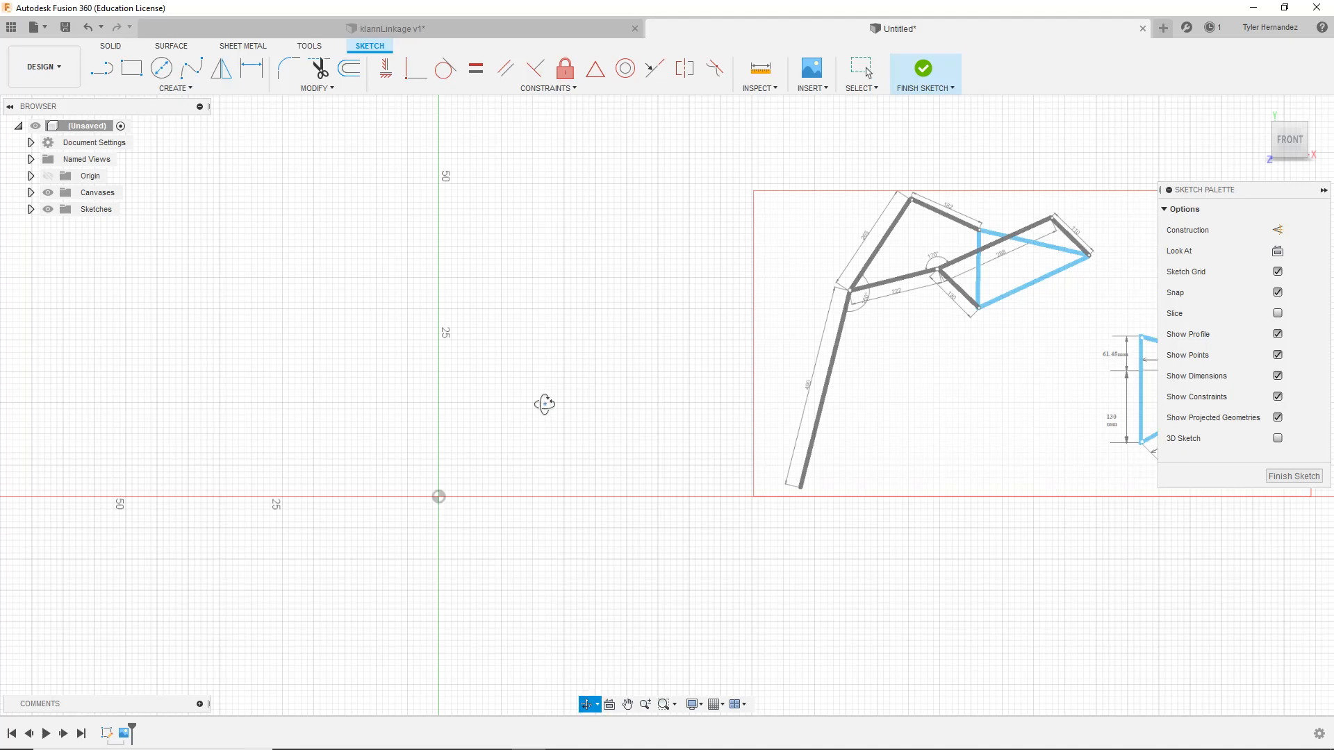
pyautogui.moveTo(545, 404)
pyautogui.mouseDown()
pyautogui.moveTo(632, 423)
pyautogui.moveTo(680, 416)
pyautogui.moveTo(631, 417)
pyautogui.moveTo(611, 396)
pyautogui.moveTo(616, 375)
pyautogui.moveTo(620, 397)
pyautogui.moveTo(587, 384)
pyautogui.moveTo(546, 403)
pyautogui.mouseUp()
pyautogui.press('Escape')
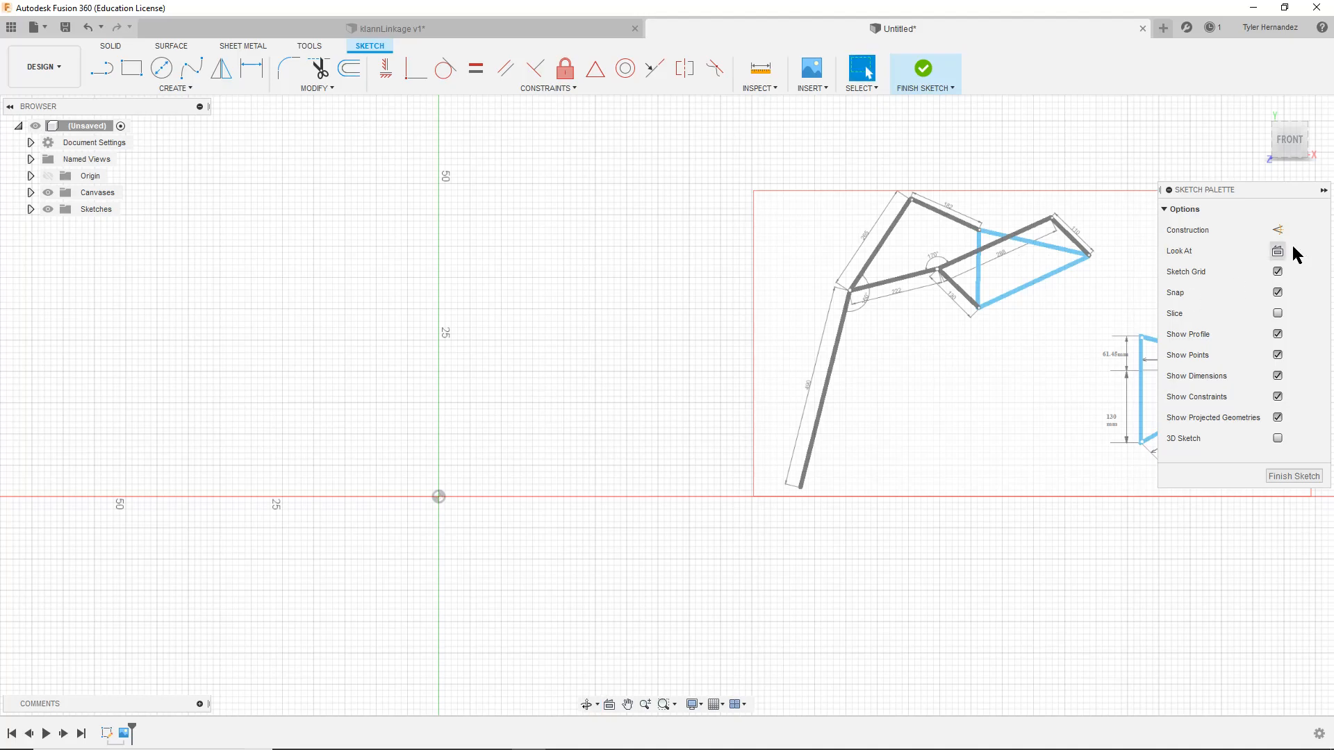
# Collapse the sketch palette and examine the link lengths, angles and triangular frame dimensions on the canvas
pyautogui.click(1323, 190)
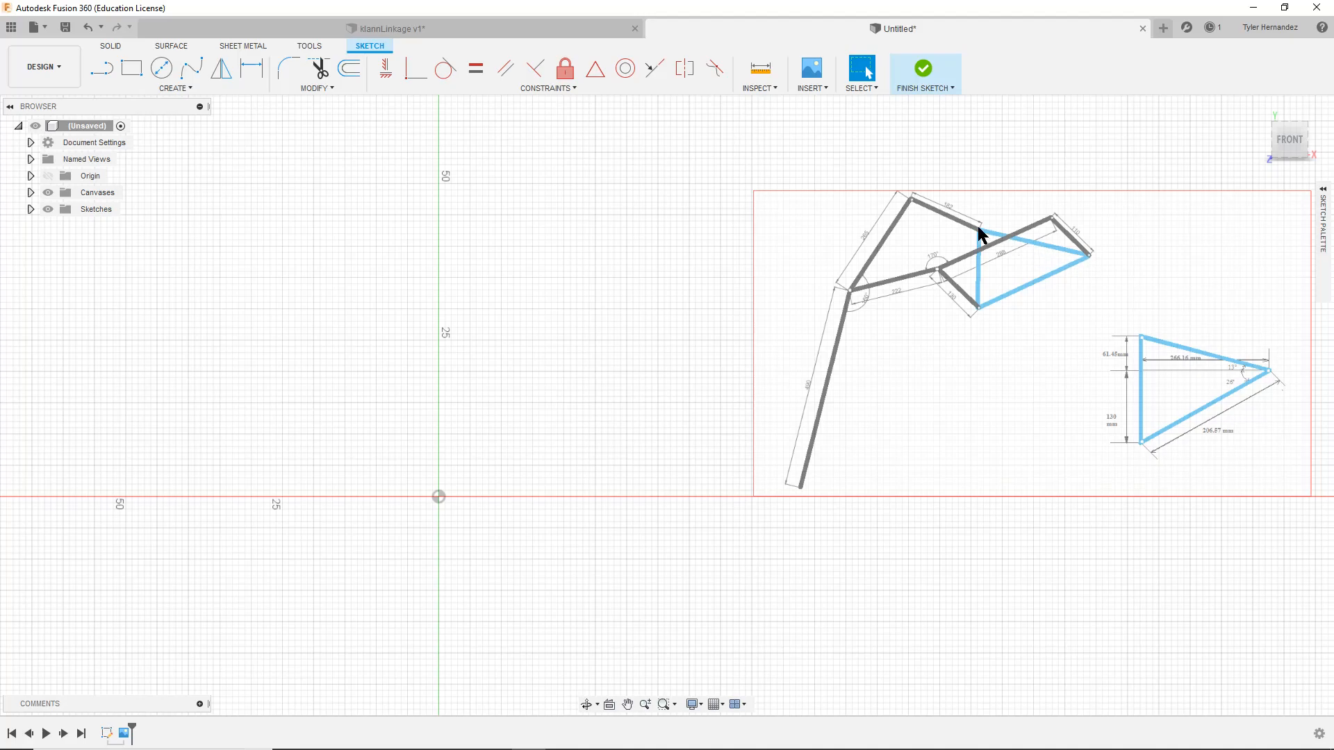
pyautogui.scroll(8, 1011, 257)
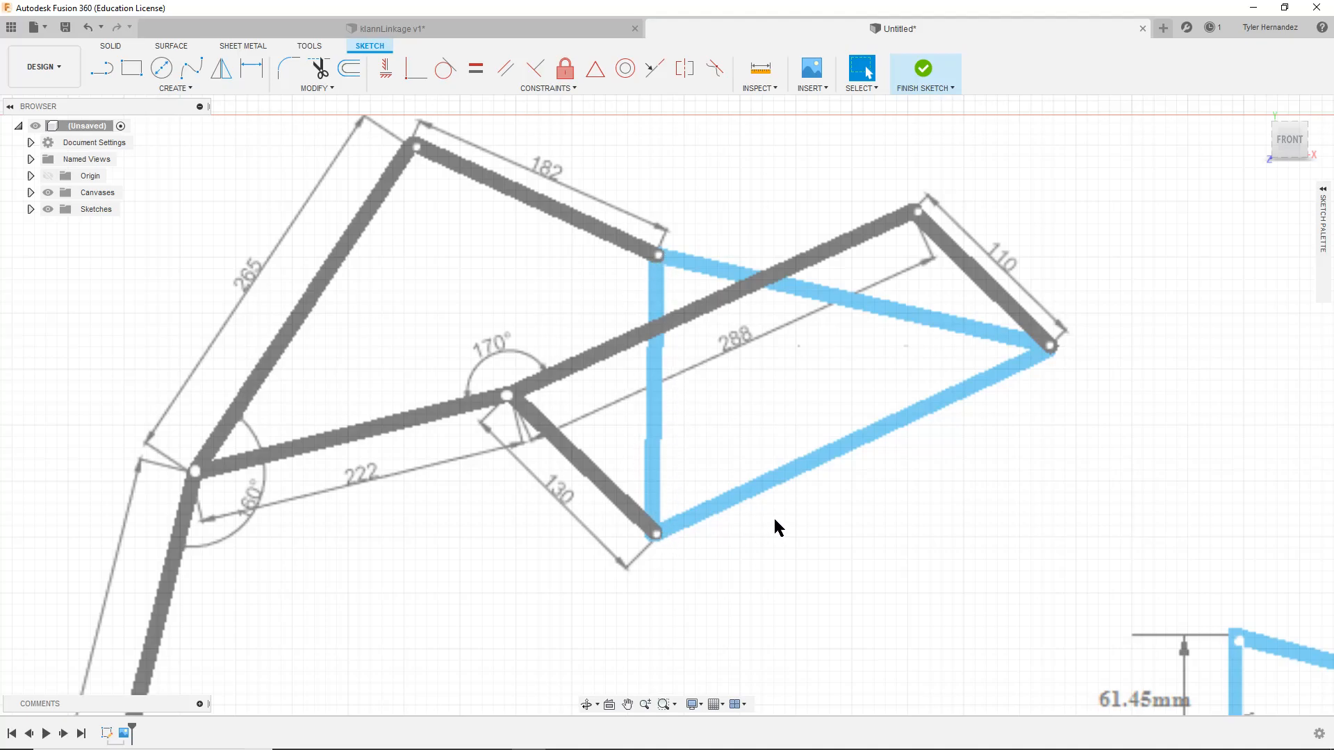
pyautogui.scroll(-3, 883, 538)
pyautogui.moveTo(563, 560); pyautogui.dragTo(567, 418, button='middle')
pyautogui.scroll(-3, 394, 547)
pyautogui.moveTo(241, 530)
pyautogui.mouseDown(button='middle')
pyautogui.moveTo(694, 375)
pyautogui.moveTo(364, 363)
pyautogui.moveTo(438, 352)
pyautogui.moveTo(391, 410)
pyautogui.mouseUp(button='middle')
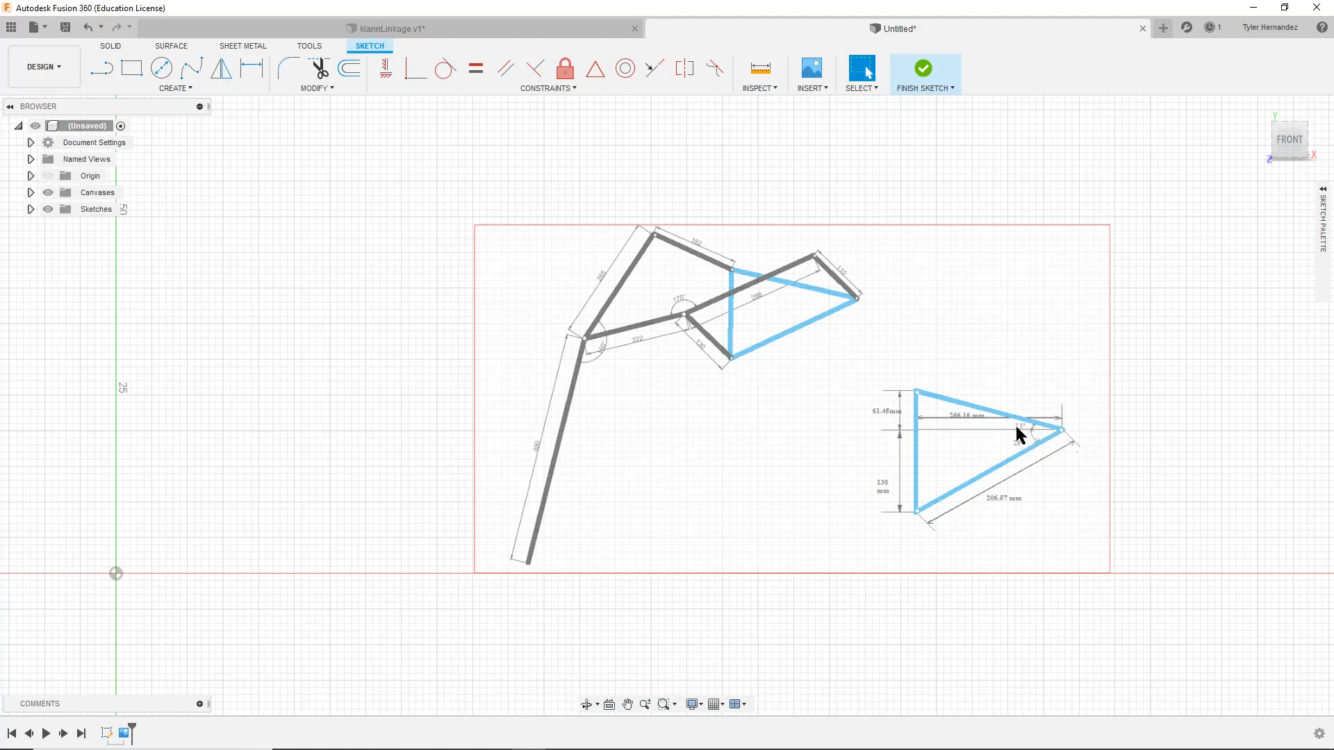
# Sketch a closed right triangle near the origin with a vertical side about 8 mm long and a horizontal base about 30 mm long
pyautogui.moveTo(354, 498)
pyautogui.mouseDown(button='middle')
pyautogui.moveTo(357, 452)
pyautogui.moveTo(475, 445)
pyautogui.mouseUp(button='middle')
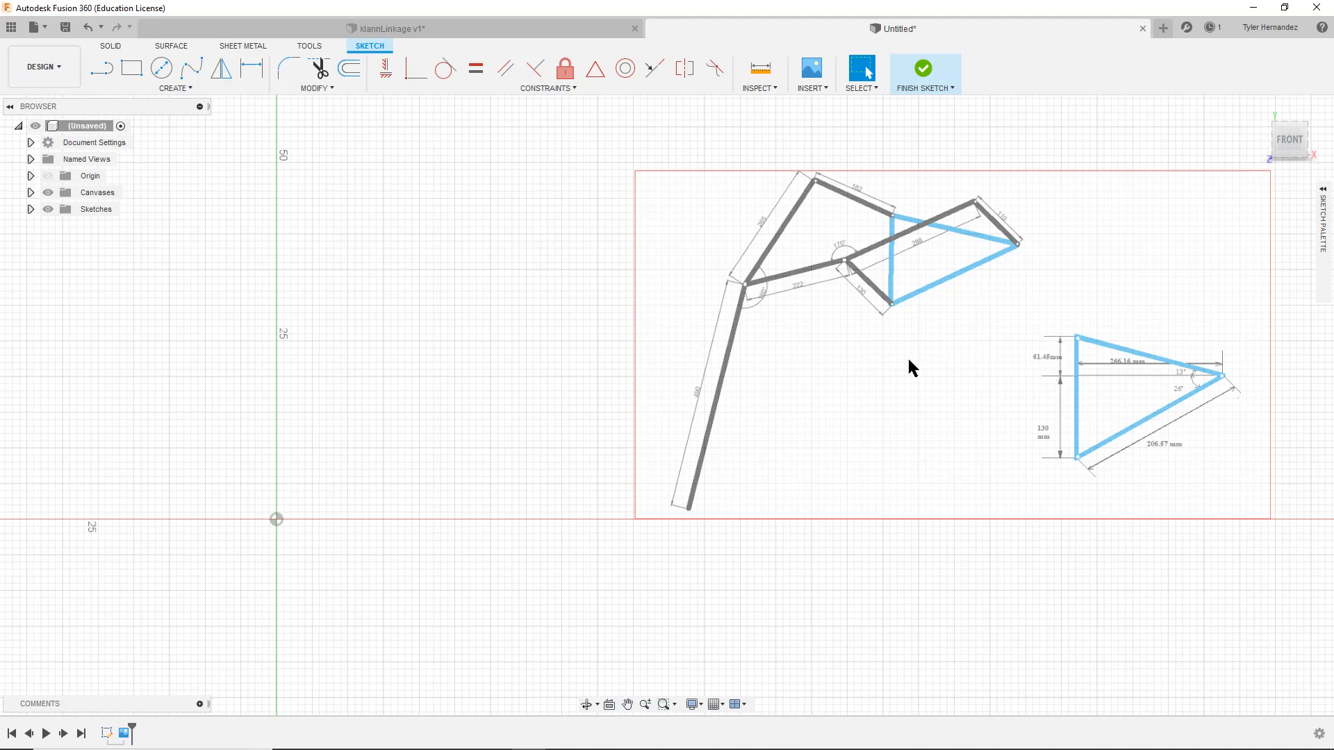
pyautogui.moveTo(328, 338)
pyautogui.mouseDown(button='middle')
pyautogui.moveTo(522, 258)
pyautogui.moveTo(163, 253)
pyautogui.moveTo(366, 323)
pyautogui.mouseUp(button='middle')
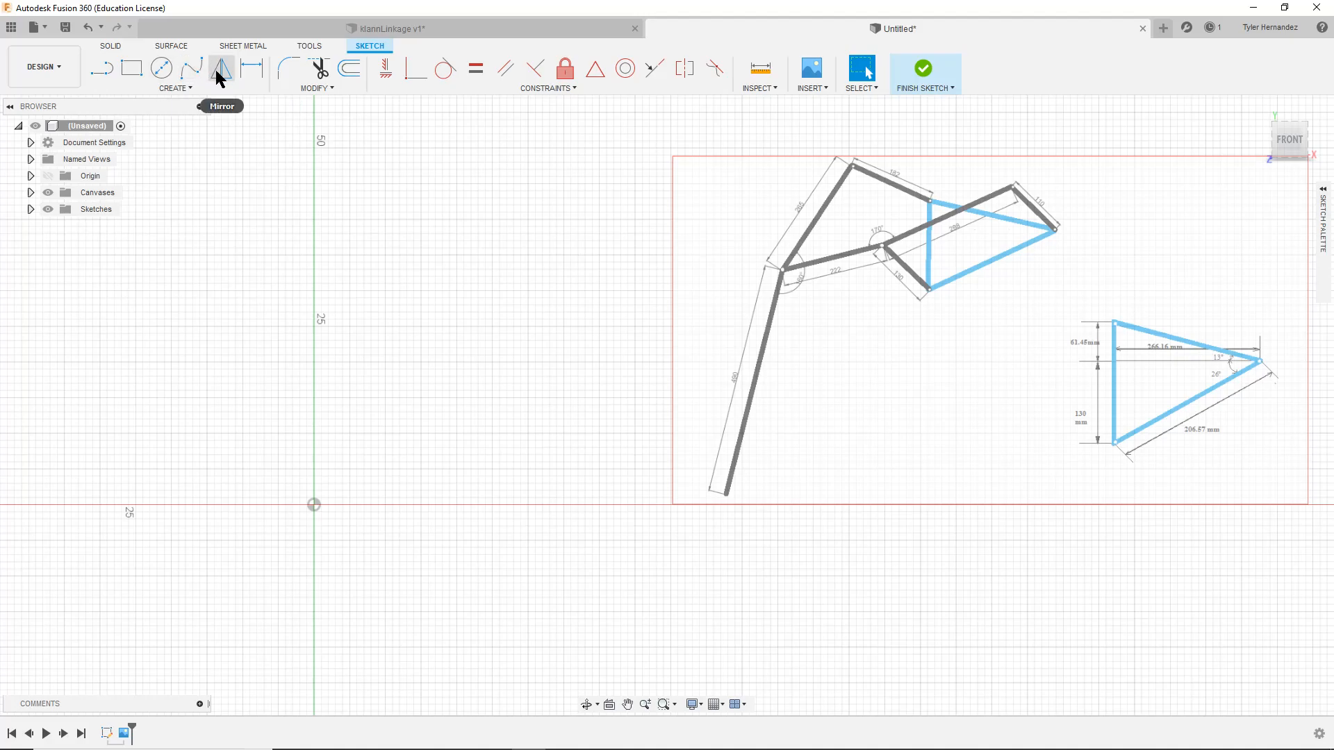
pyautogui.click(182, 88)
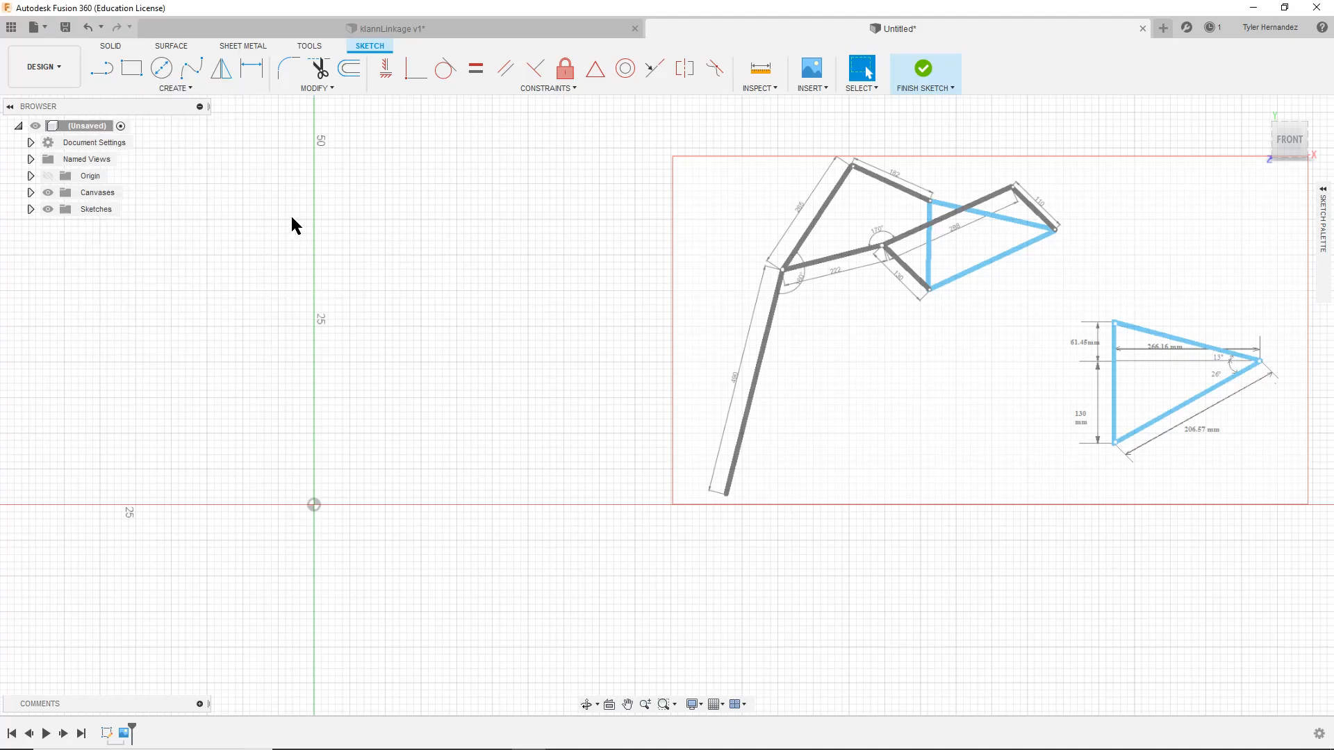
pyautogui.click(107, 73)
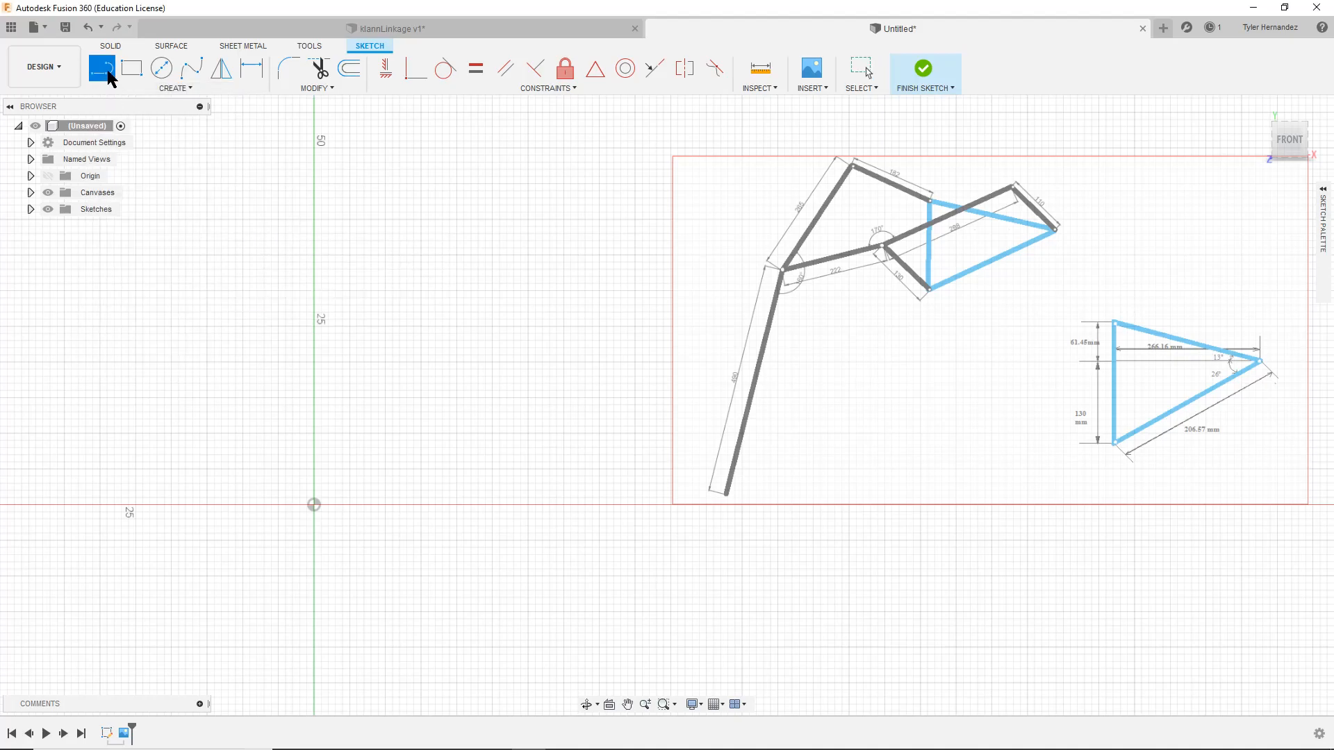
pyautogui.click(350, 398)
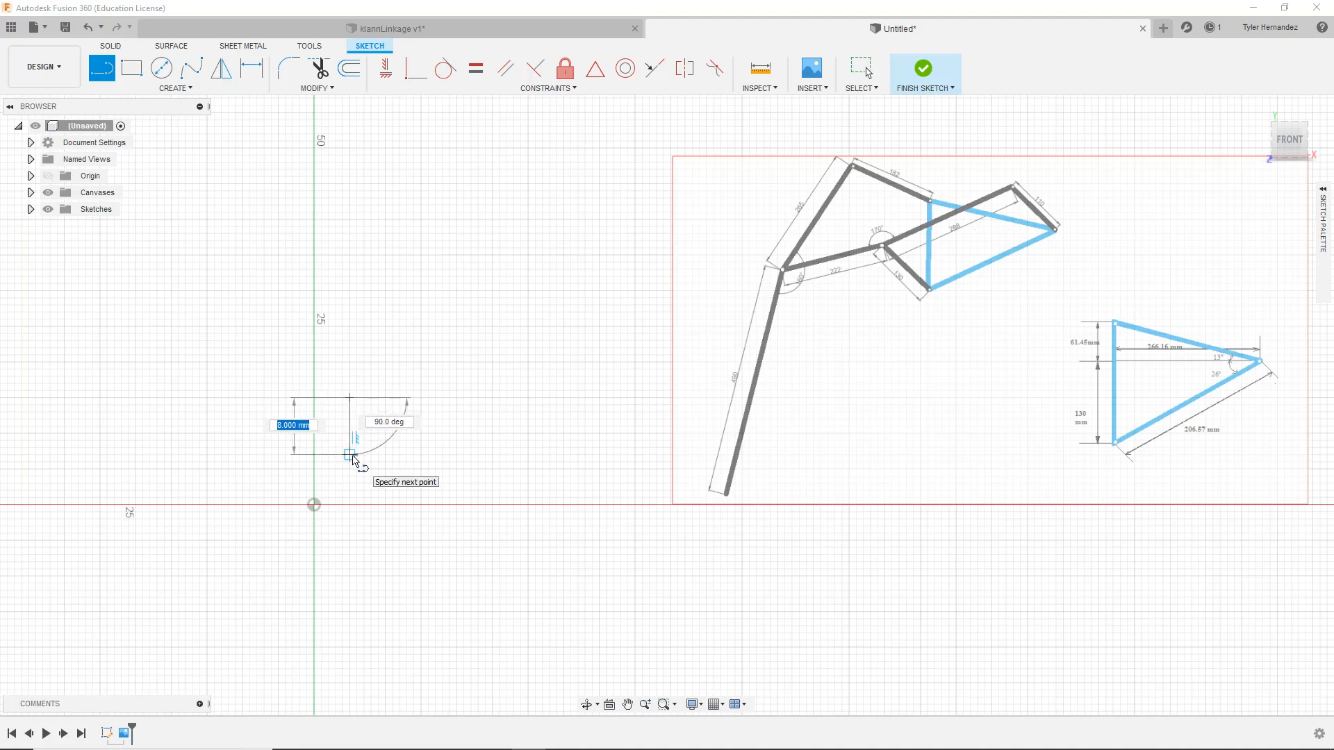
pyautogui.click(352, 457)
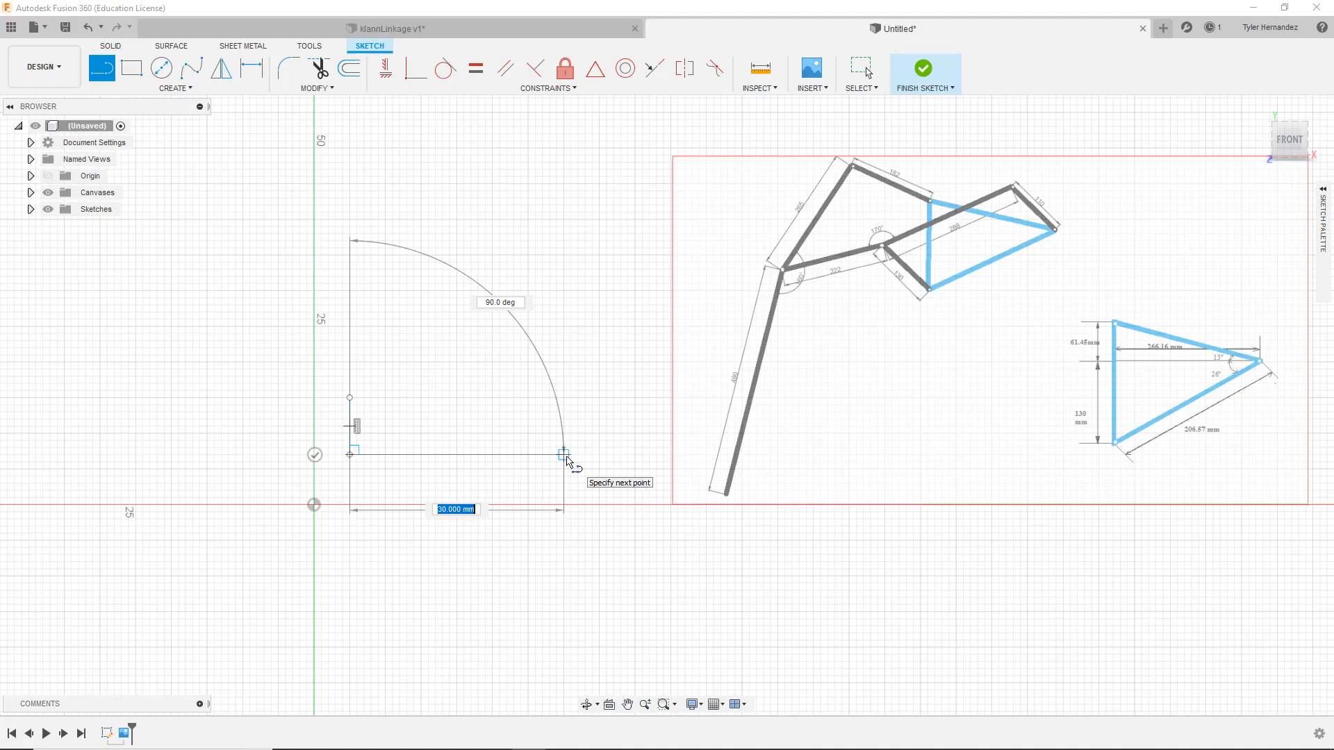
pyautogui.click(564, 455)
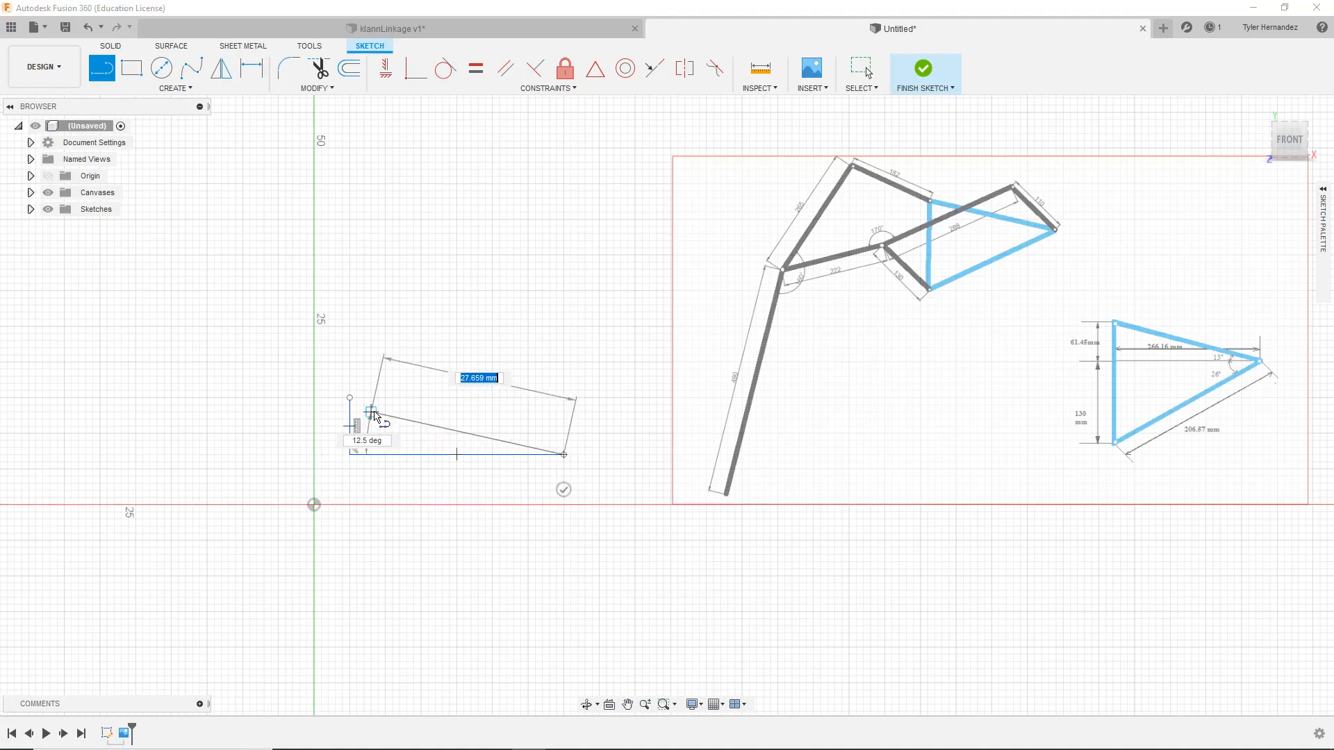
pyautogui.click(350, 400)
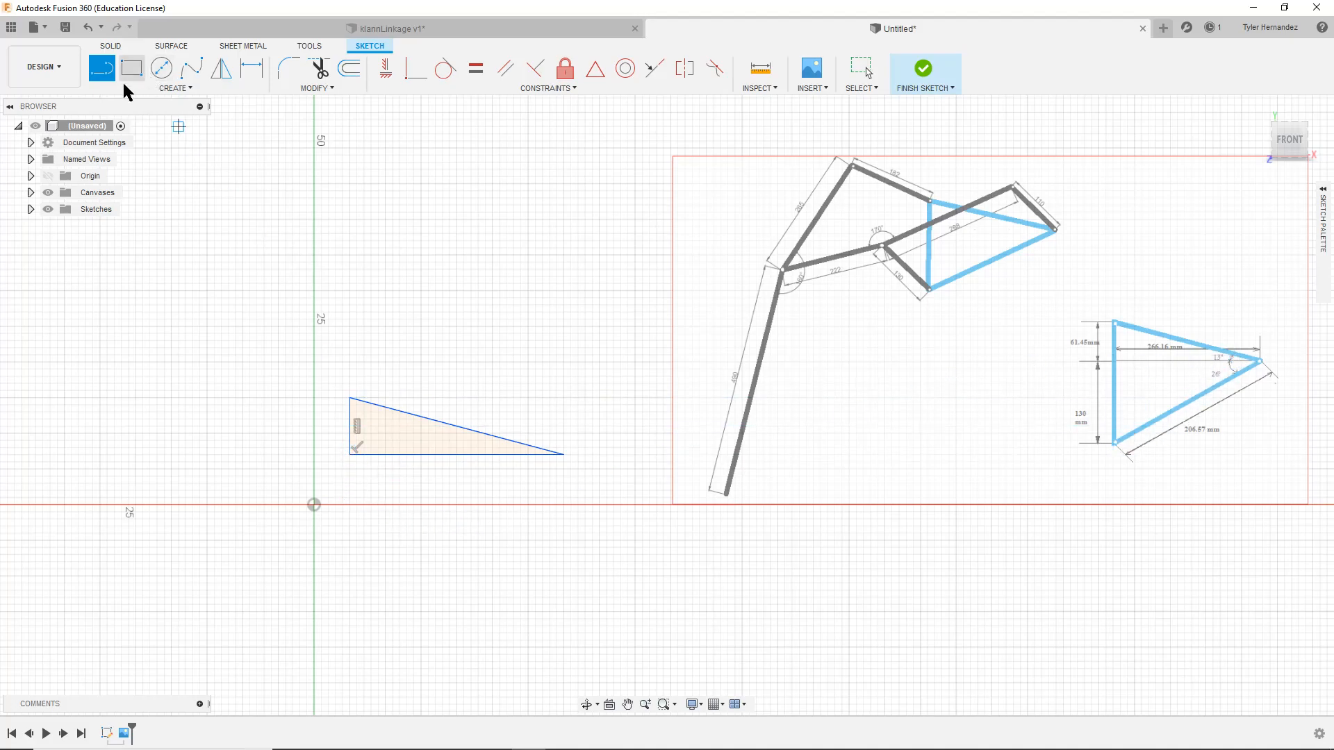
# Add a second triangle below the shared horizontal line by extending the vertical side downward and closing with a sloping line about 34 mm long
pyautogui.click(351, 455)
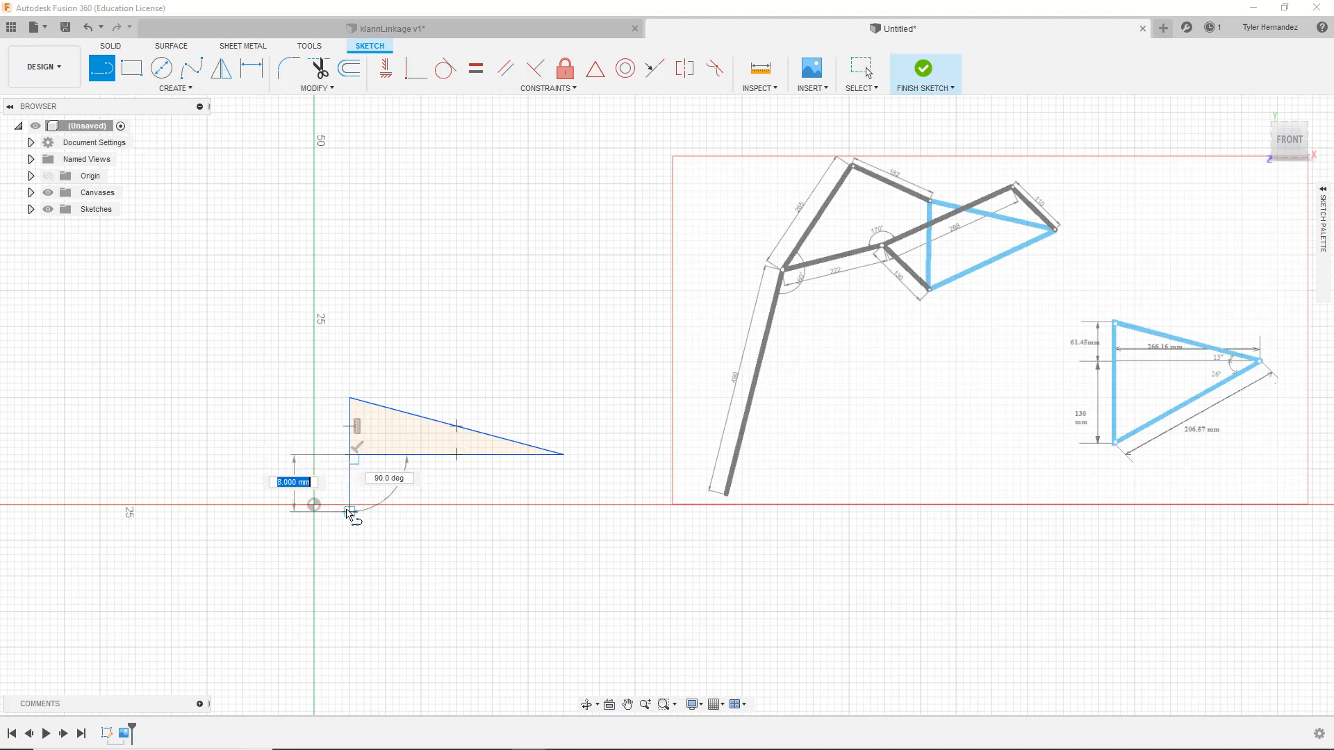
pyautogui.click(350, 568)
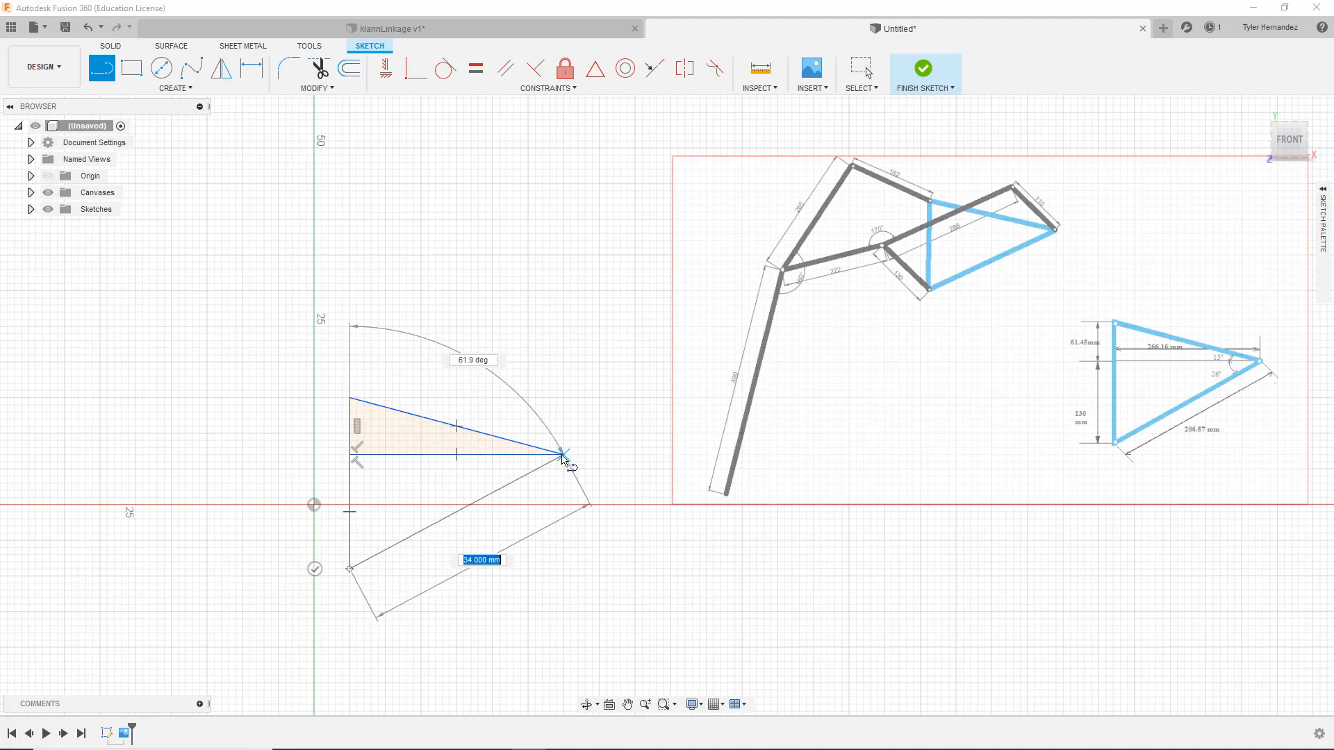
pyautogui.scroll(5, 563, 459)
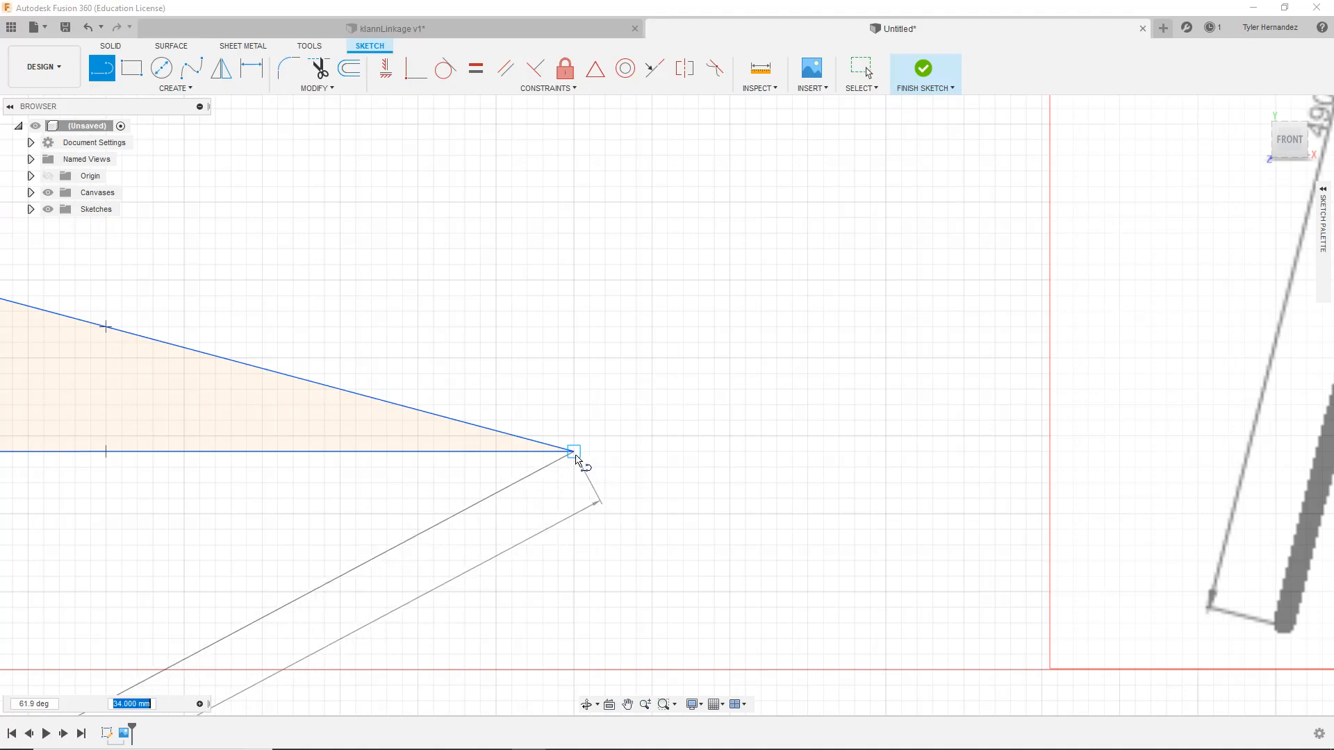
pyautogui.scroll(-5, 563, 535)
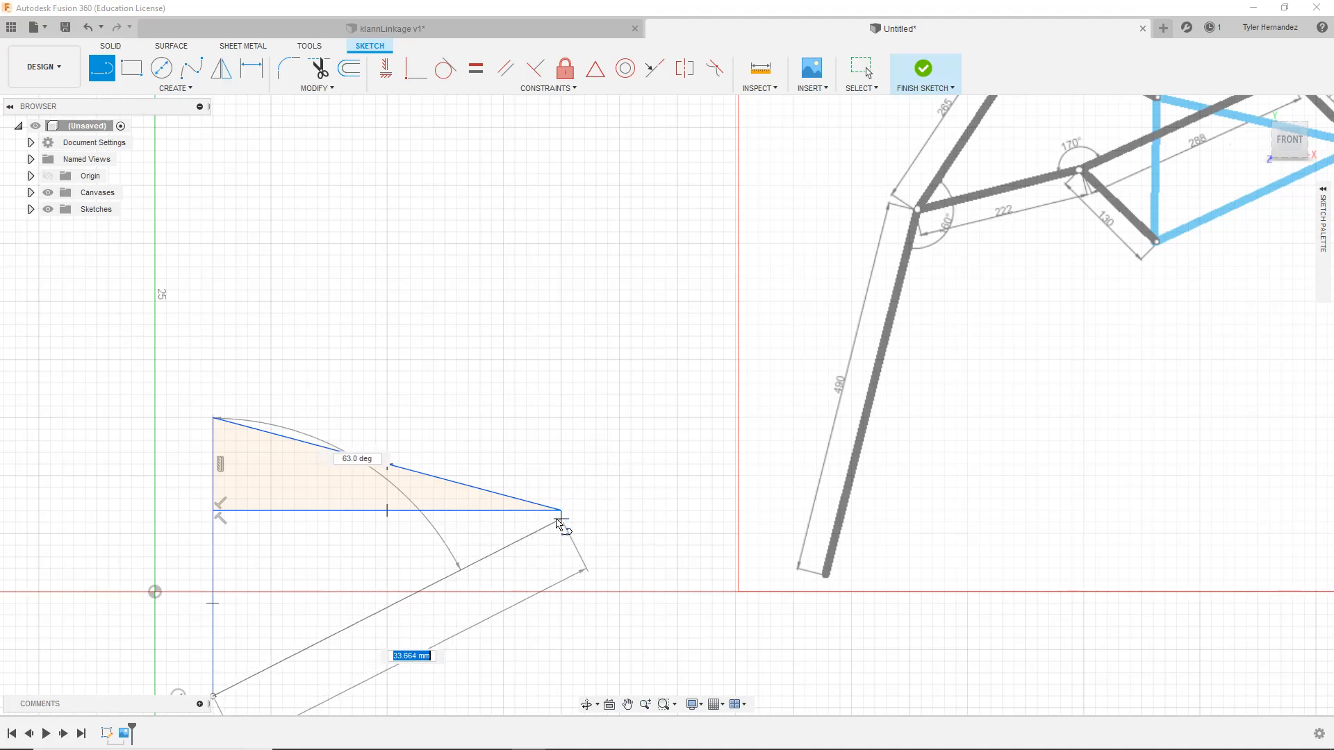
pyautogui.click(558, 511)
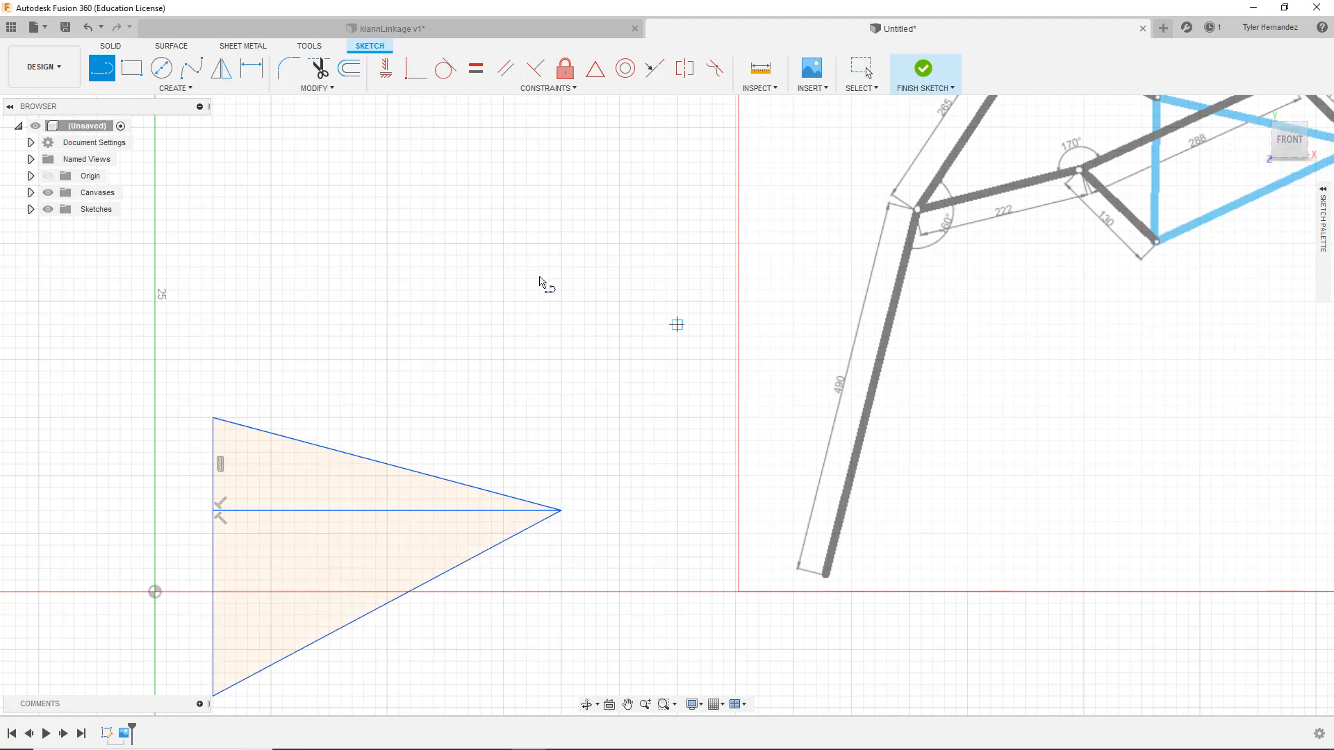
pyautogui.moveTo(247, 521); pyautogui.dragTo(383, 381, button='middle')
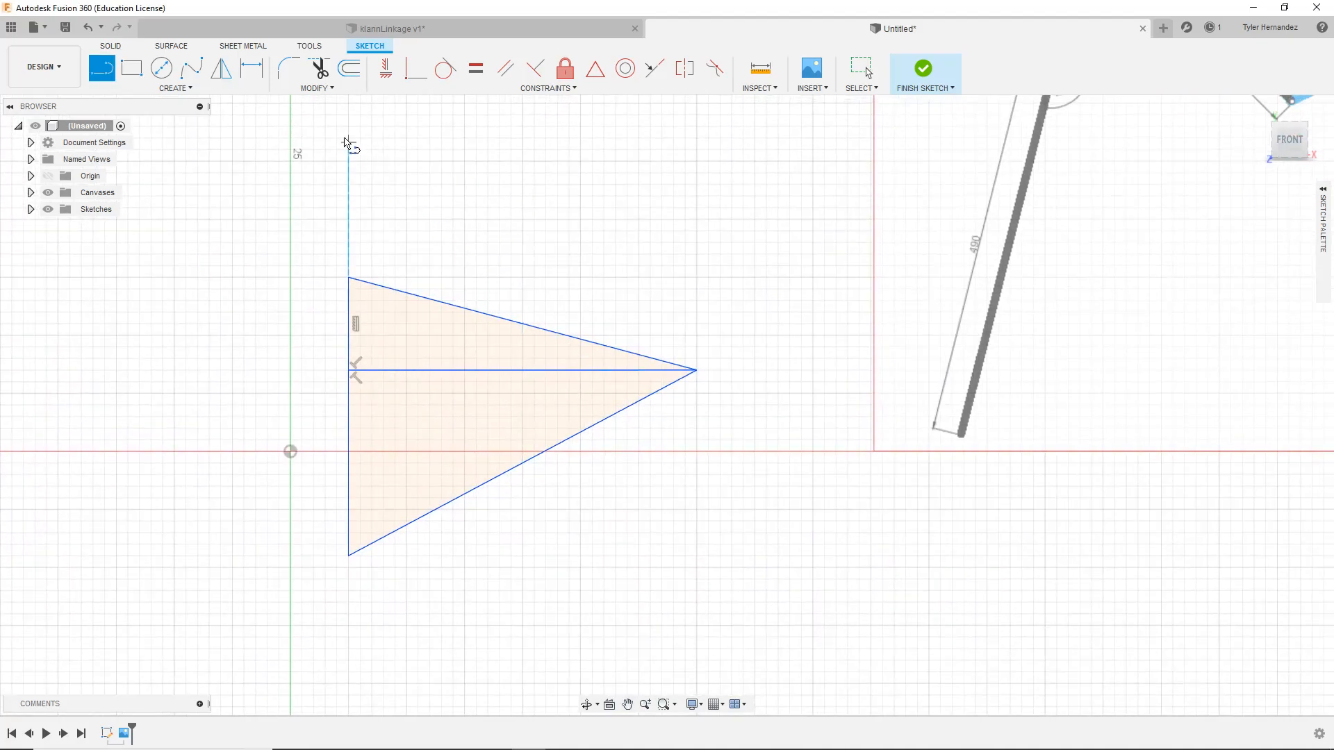
pyautogui.scroll(-1, 805, 297)
pyautogui.moveTo(791, 326); pyautogui.dragTo(670, 448, button='middle')
pyautogui.scroll(-2, 670, 448)
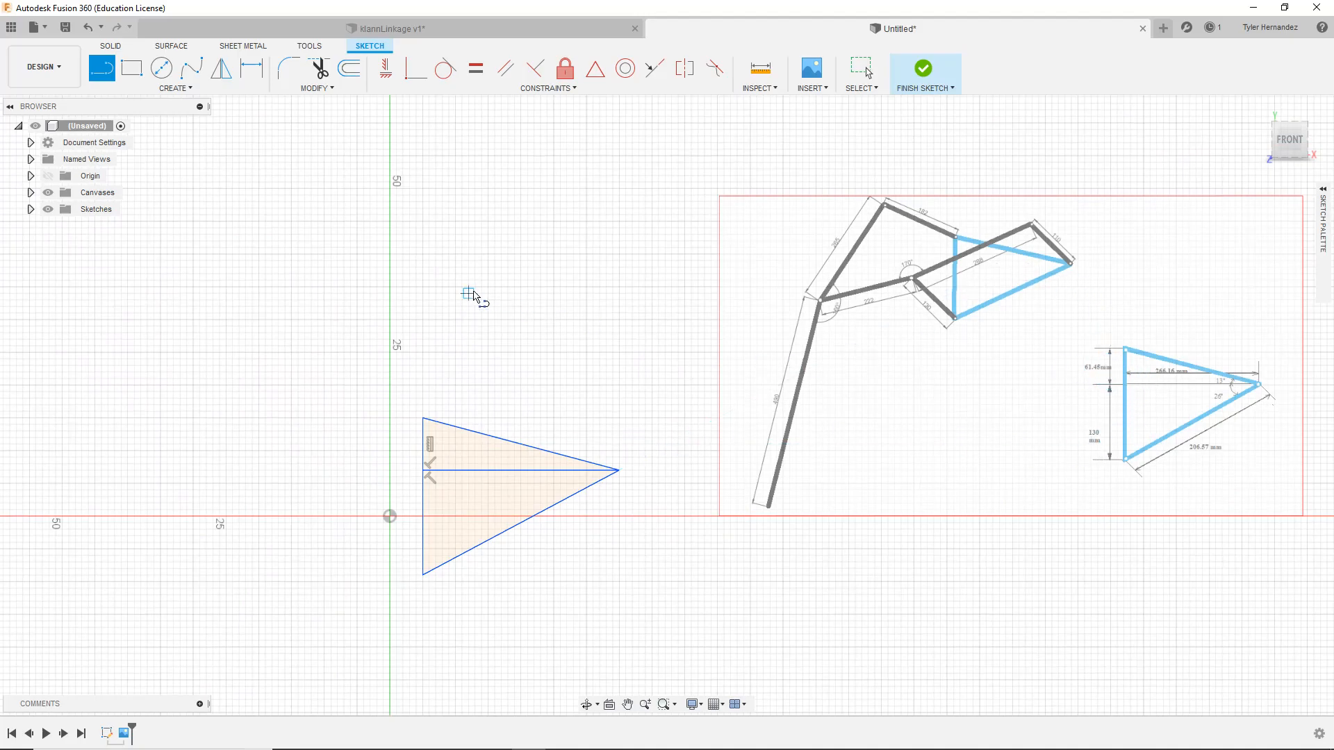
pyautogui.press('Escape')
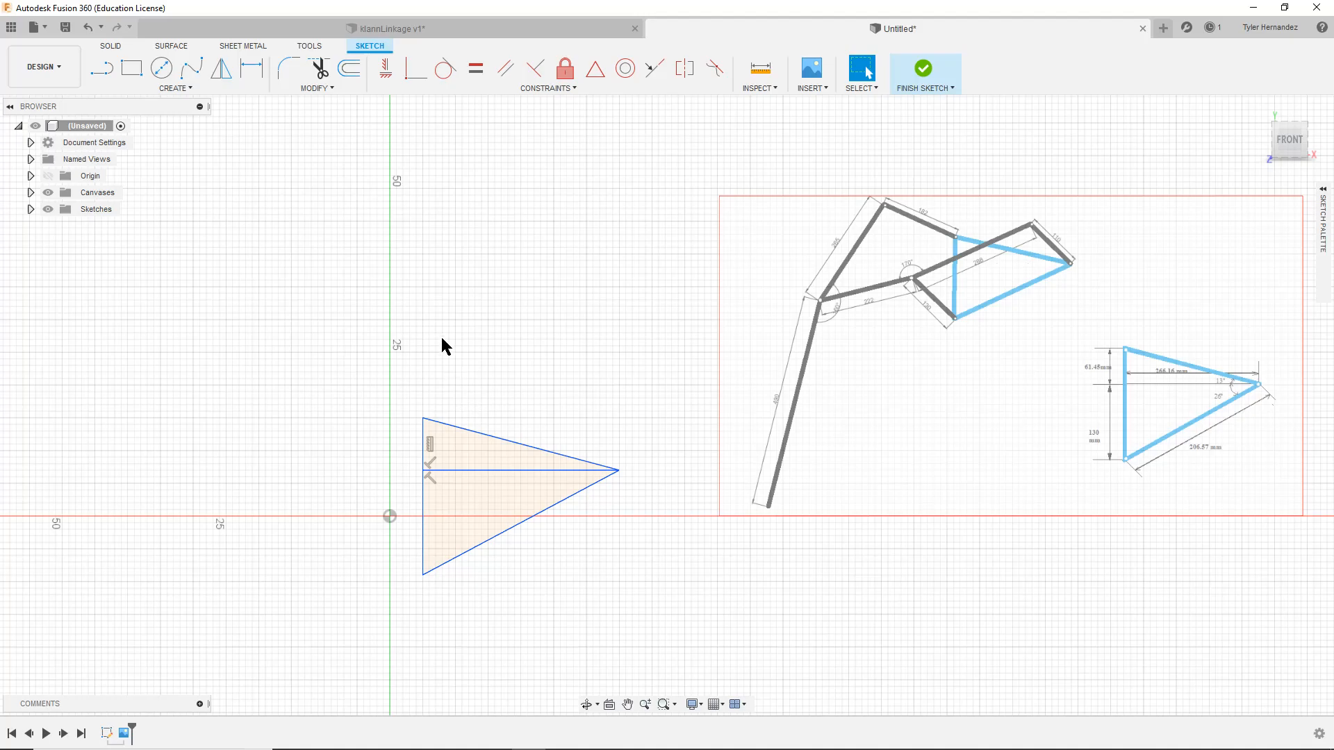
# Dimension the upper vertical side of the sketched triangle to 6.145 mm, one tenth of the canvas value
pyautogui.click(249, 74)
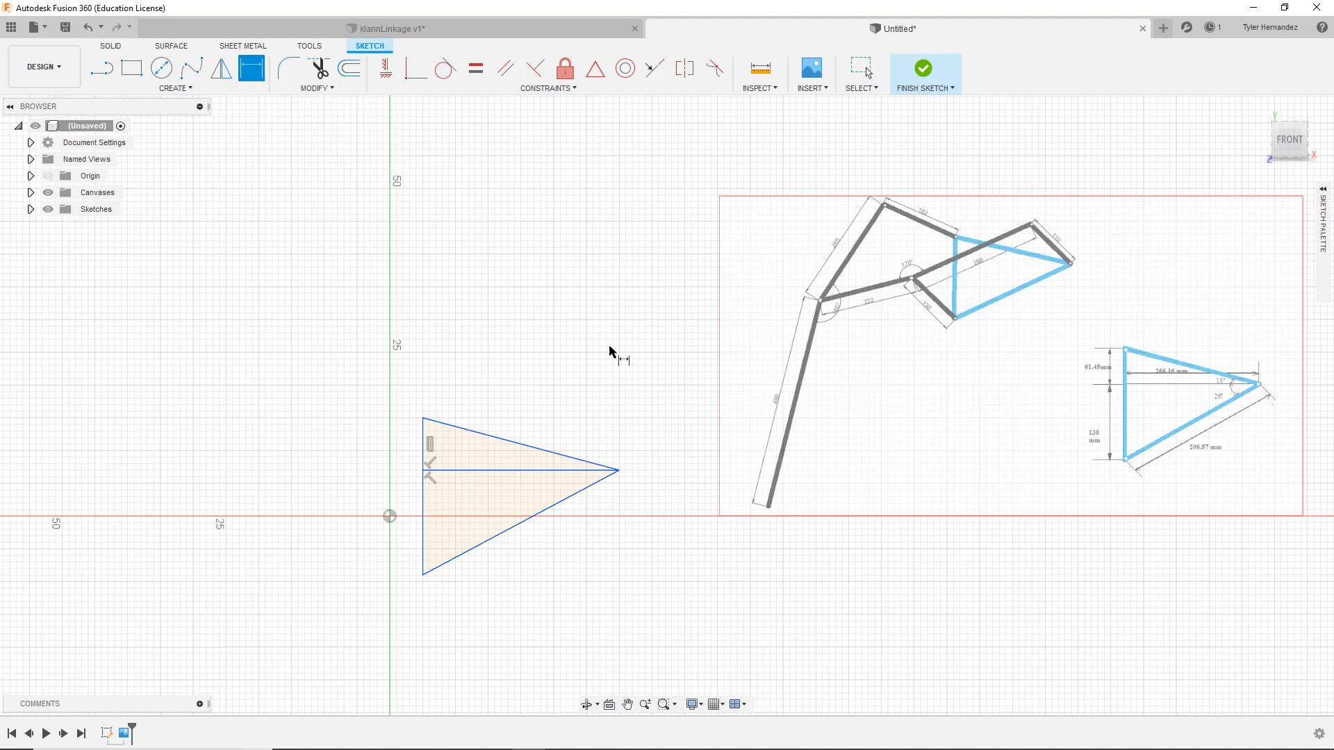
pyautogui.scroll(4, 424, 446)
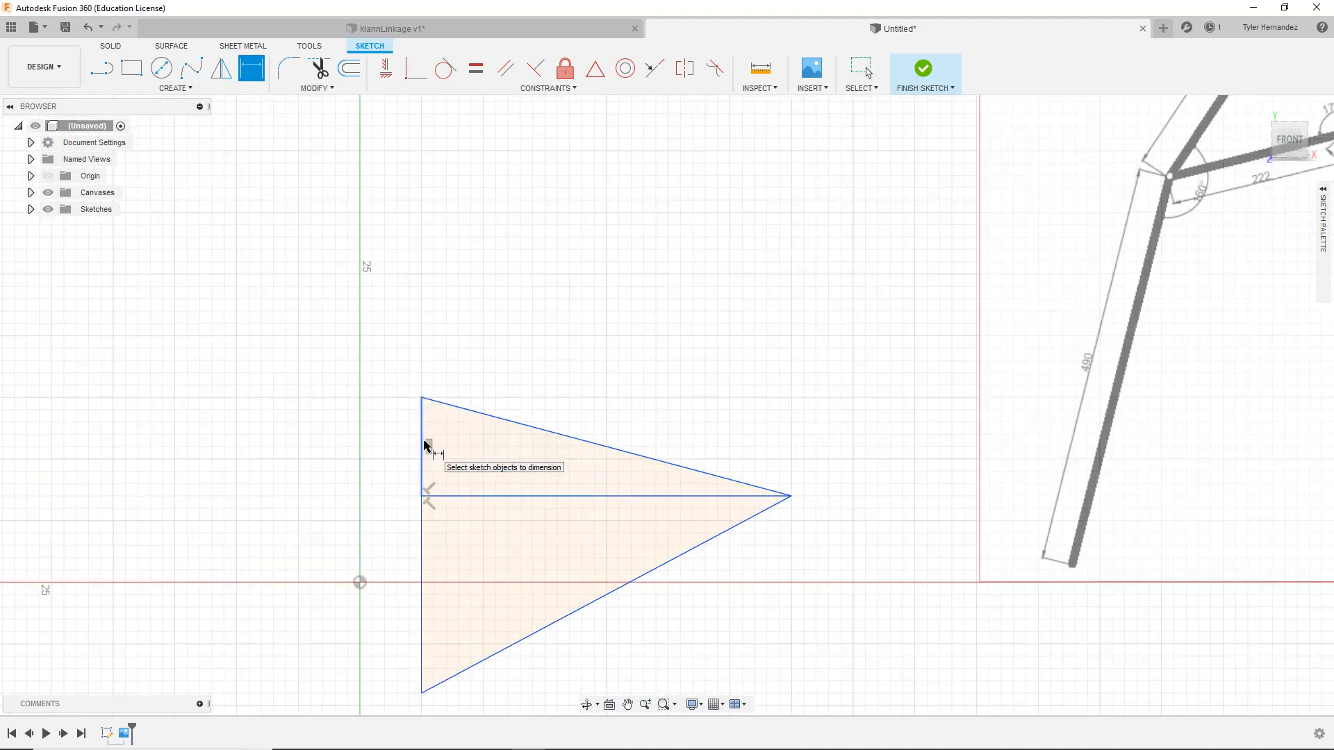
pyautogui.scroll(-4, 428, 423)
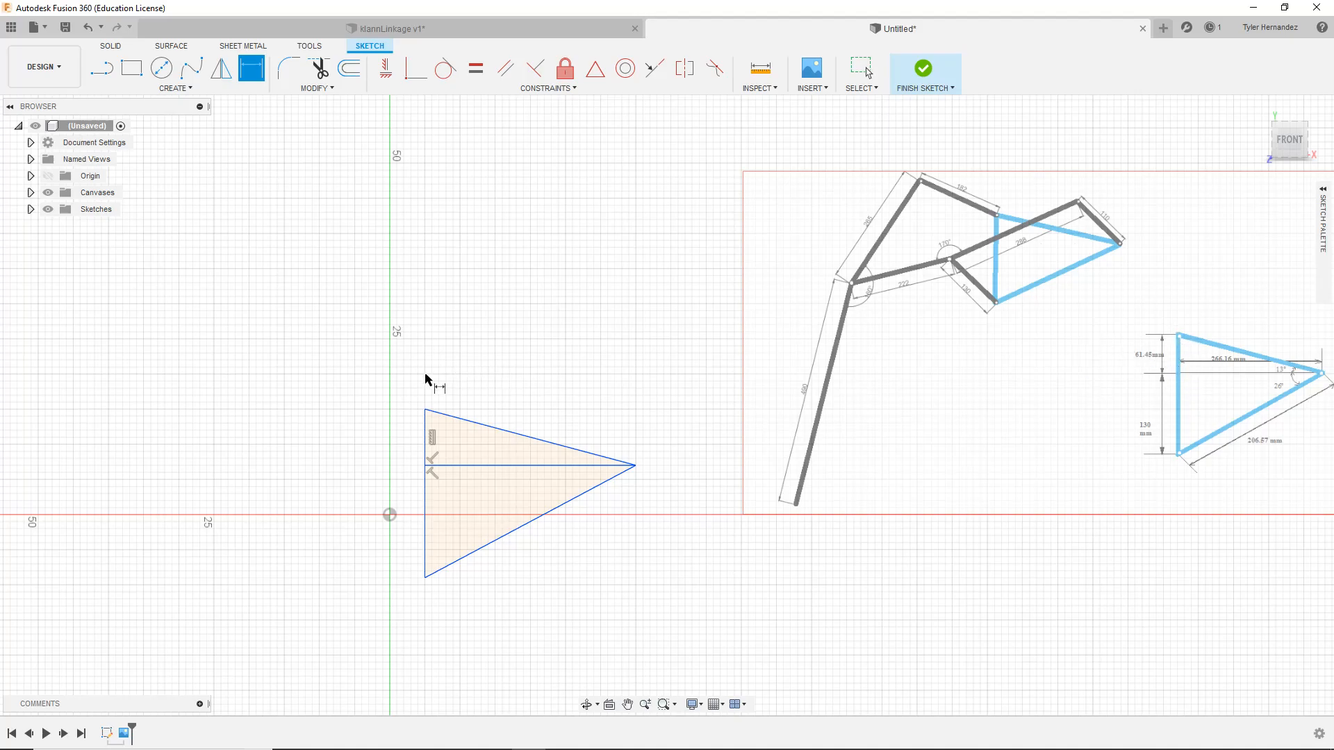
pyautogui.scroll(4, 434, 425)
pyautogui.click(446, 424)
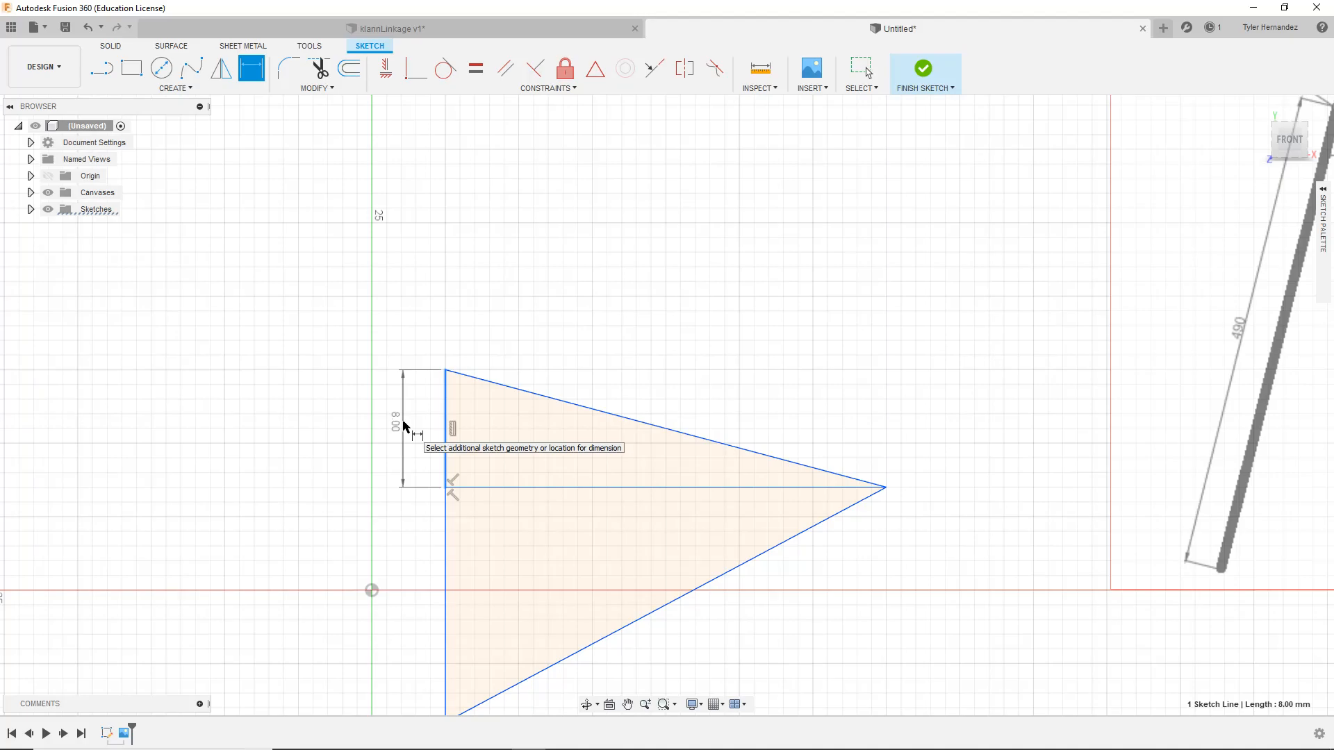
pyautogui.click(403, 426)
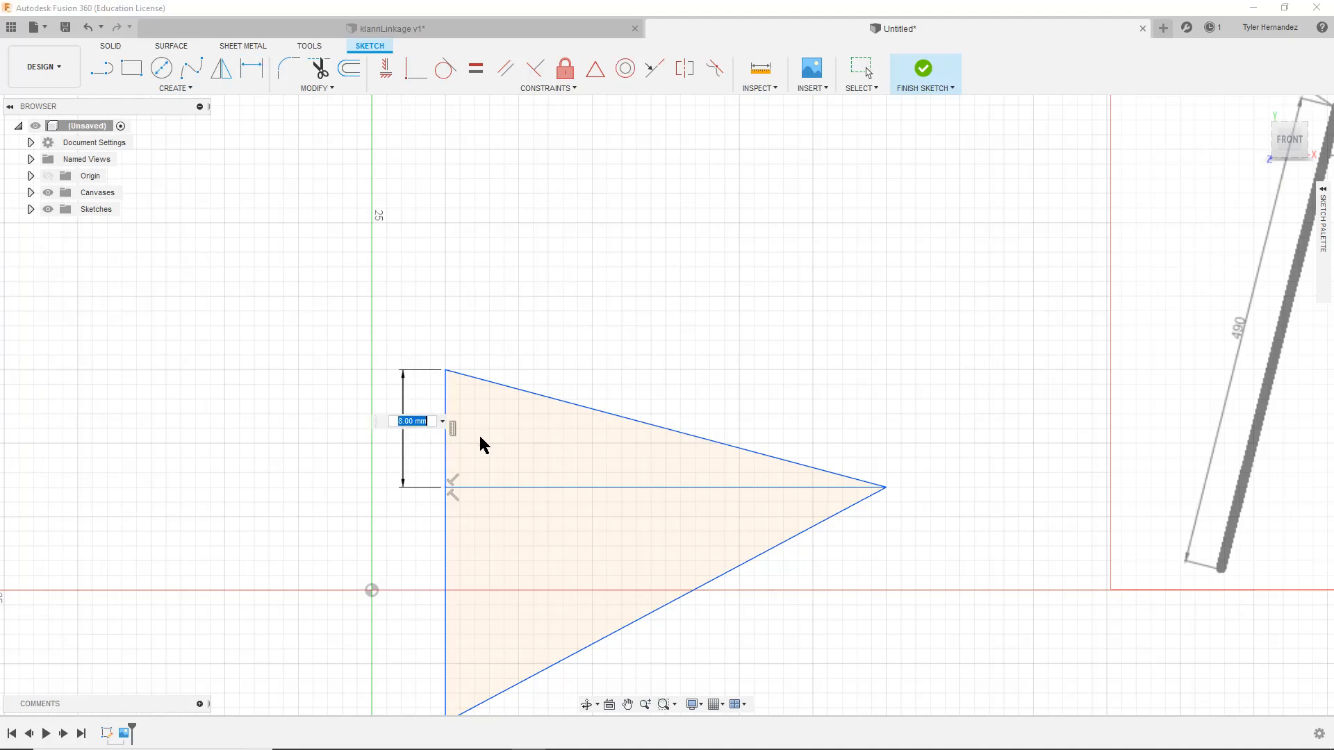
pyautogui.write('6.145')
pyautogui.press('Return')
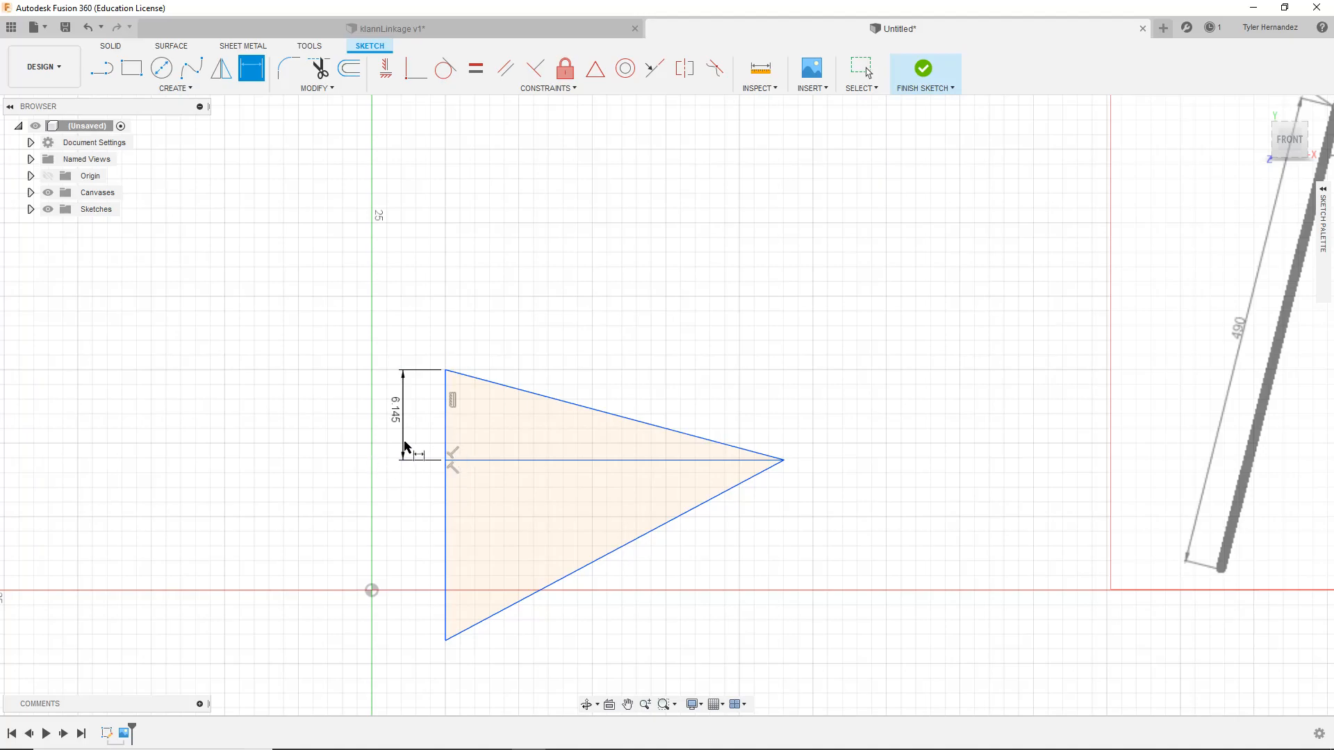
# Check the frame width on the canvas and dimension the triangle's shared horizontal line to 26.616 mm
pyautogui.scroll(-3, 586, 536)
pyautogui.moveTo(798, 524); pyautogui.dragTo(539, 535, button='middle')
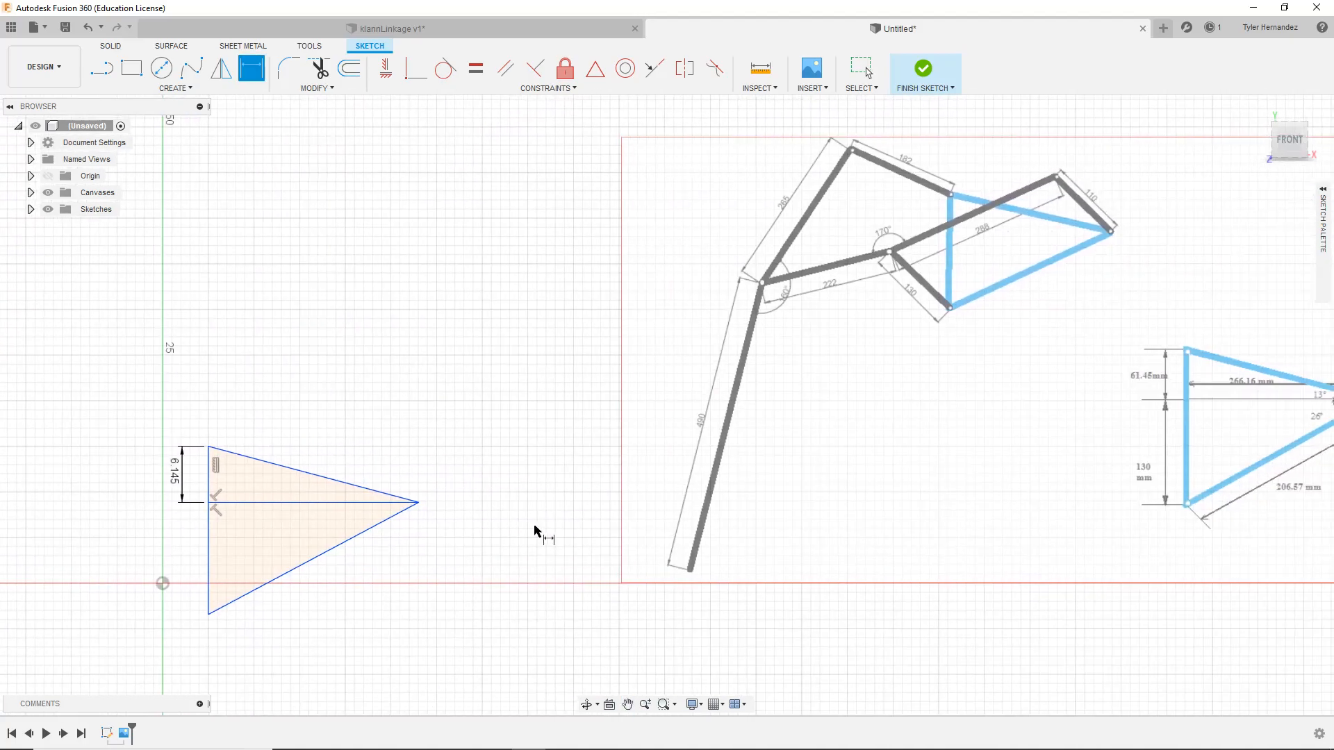
pyautogui.scroll(-2, 539, 535)
pyautogui.scroll(4, 982, 439)
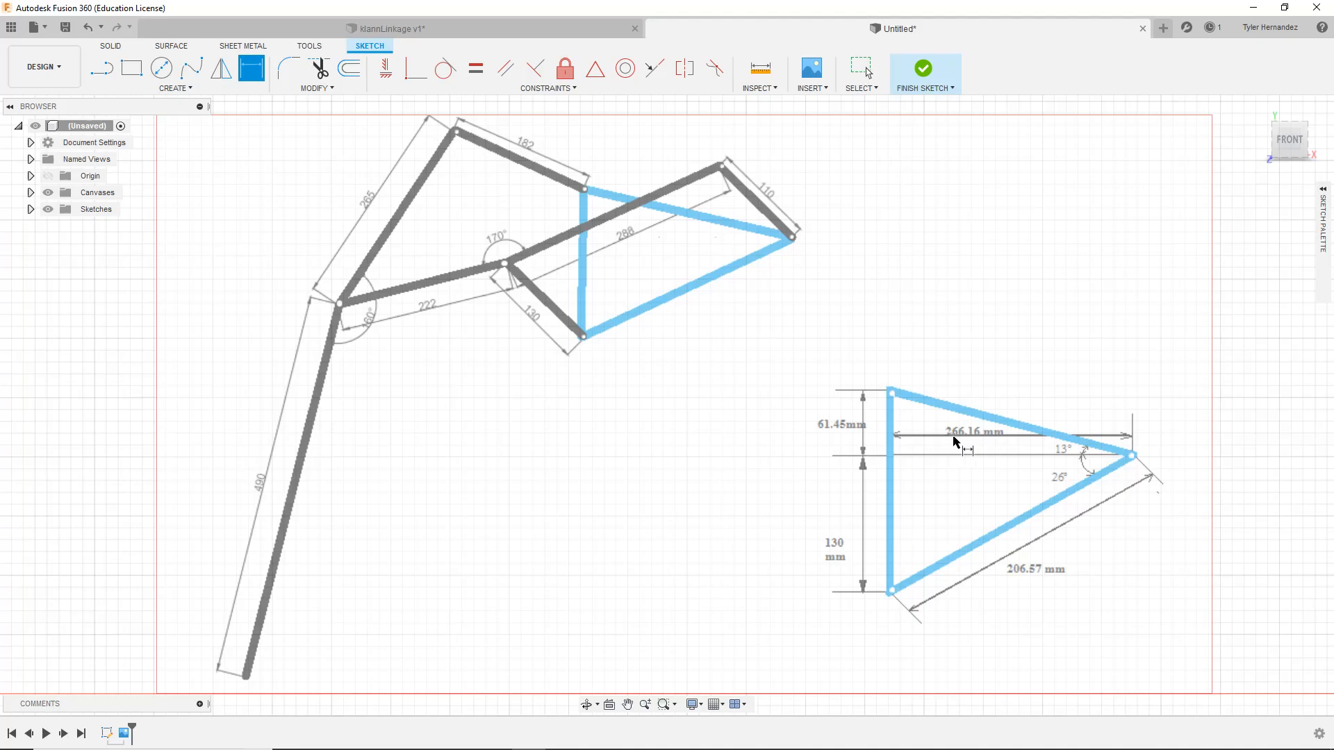
pyautogui.moveTo(441, 476)
pyautogui.mouseDown(button='middle')
pyautogui.moveTo(1173, 346)
pyautogui.moveTo(1198, 328)
pyautogui.mouseUp(button='middle')
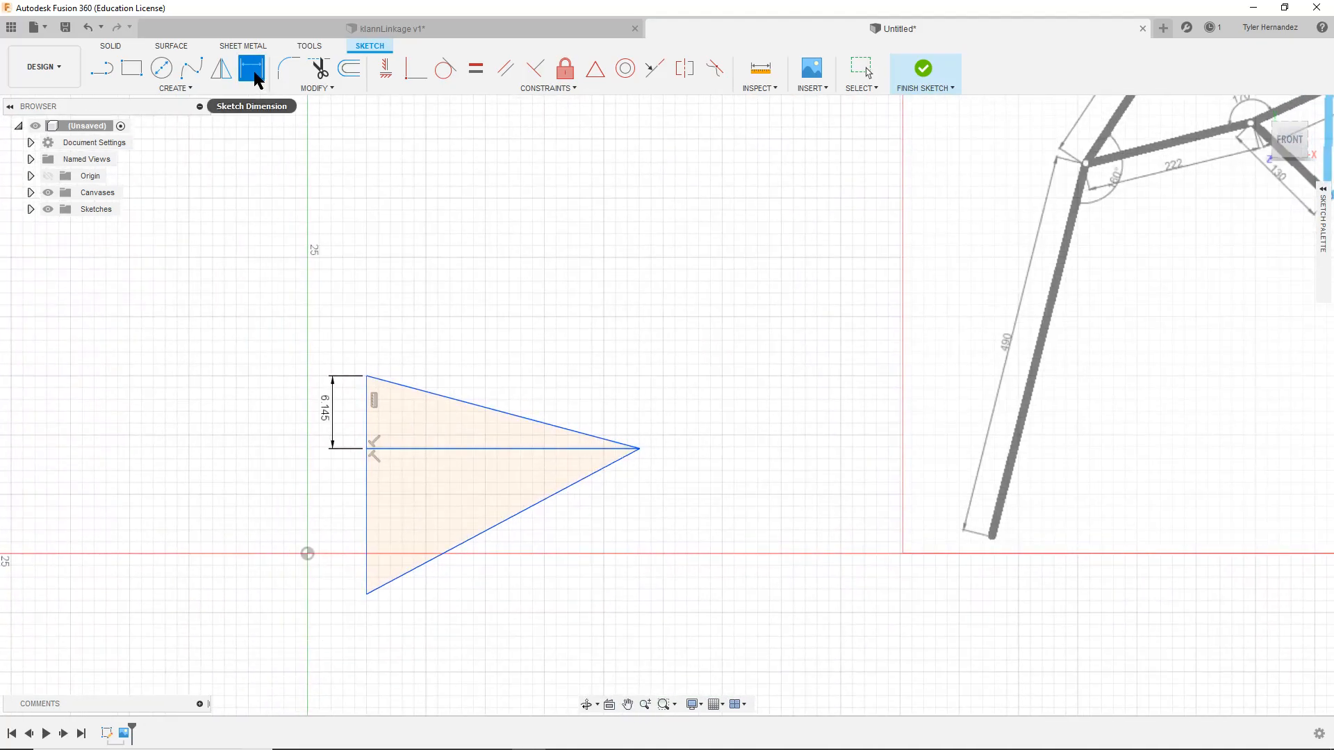
pyautogui.click(467, 449)
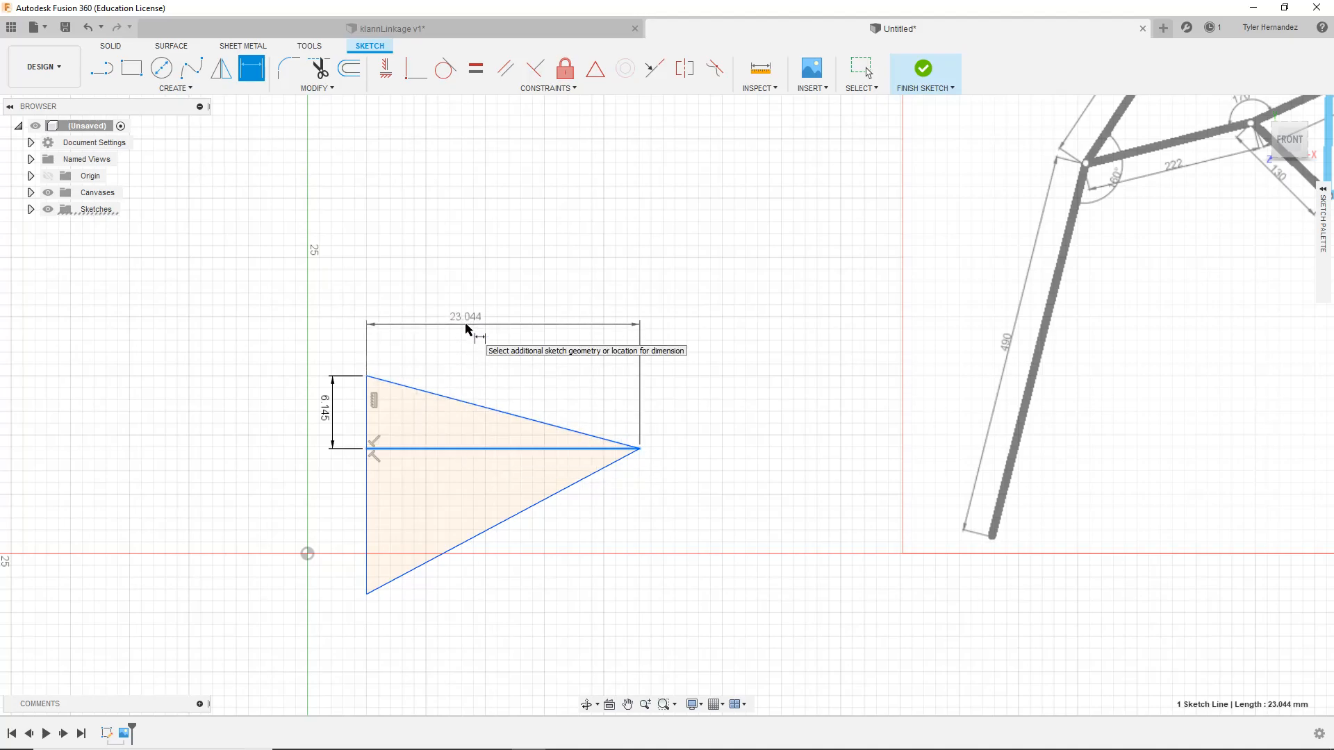
pyautogui.click(467, 330)
pyautogui.write('26.616')
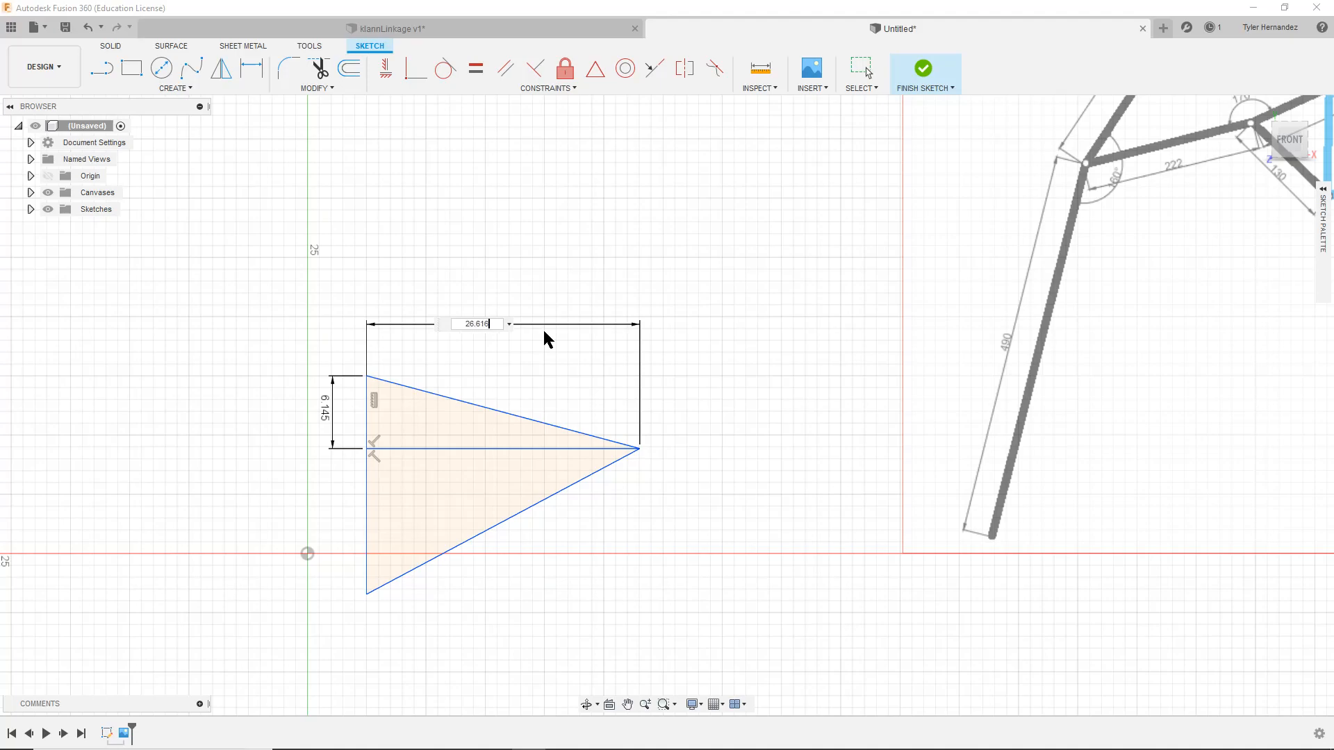
pyautogui.press('Return')
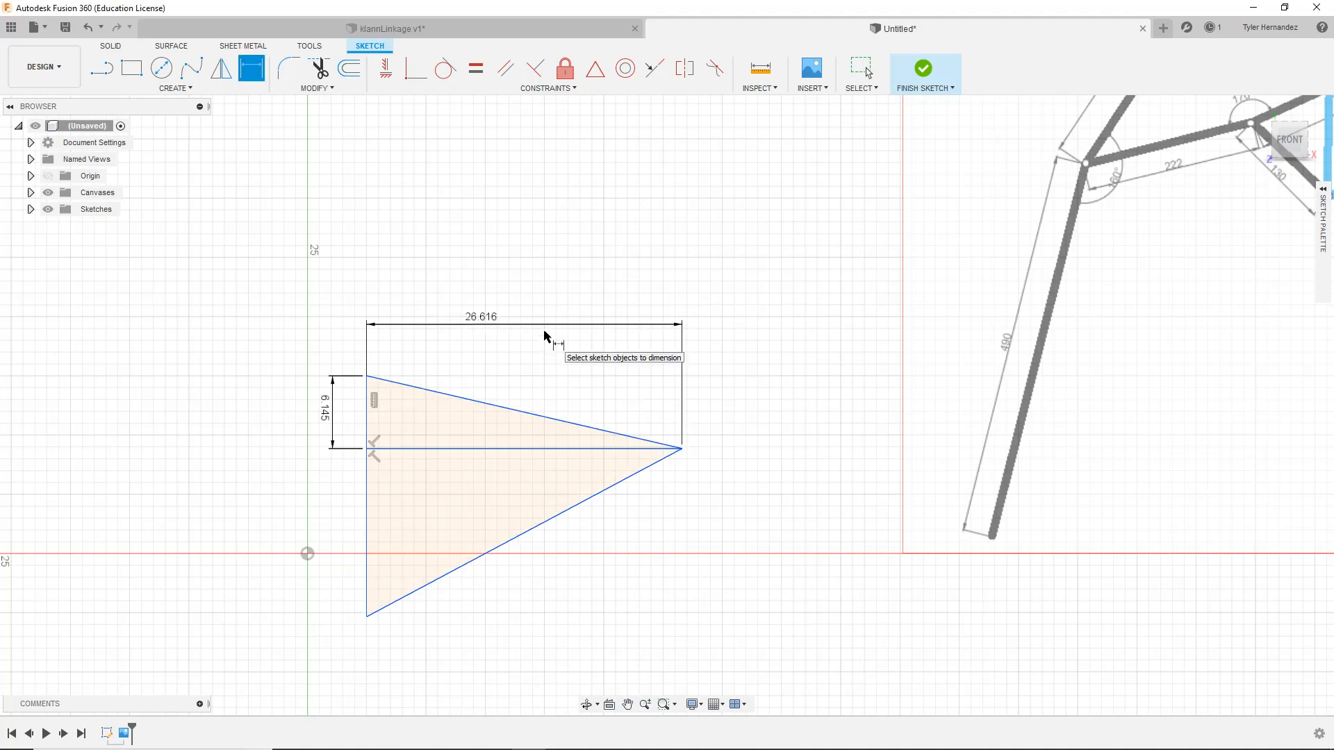
pyautogui.press('Escape')
# Check the lower side's length on the canvas and dimension the triangle's lower vertical side to 13 mm
pyautogui.moveTo(839, 485)
pyautogui.mouseDown(button='middle')
pyautogui.moveTo(435, 434)
pyautogui.moveTo(295, 442)
pyautogui.mouseUp(button='middle')
pyautogui.press('d')
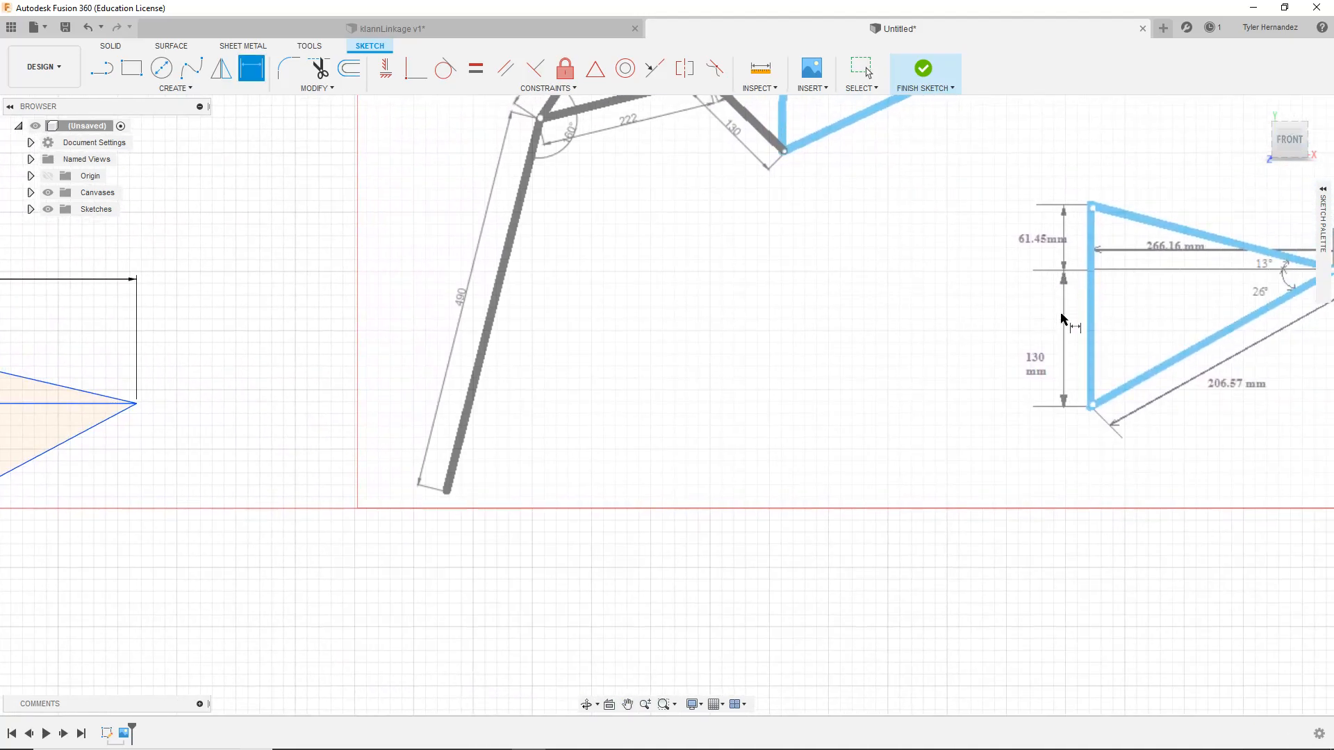
pyautogui.moveTo(251, 445); pyautogui.dragTo(747, 427, button='middle')
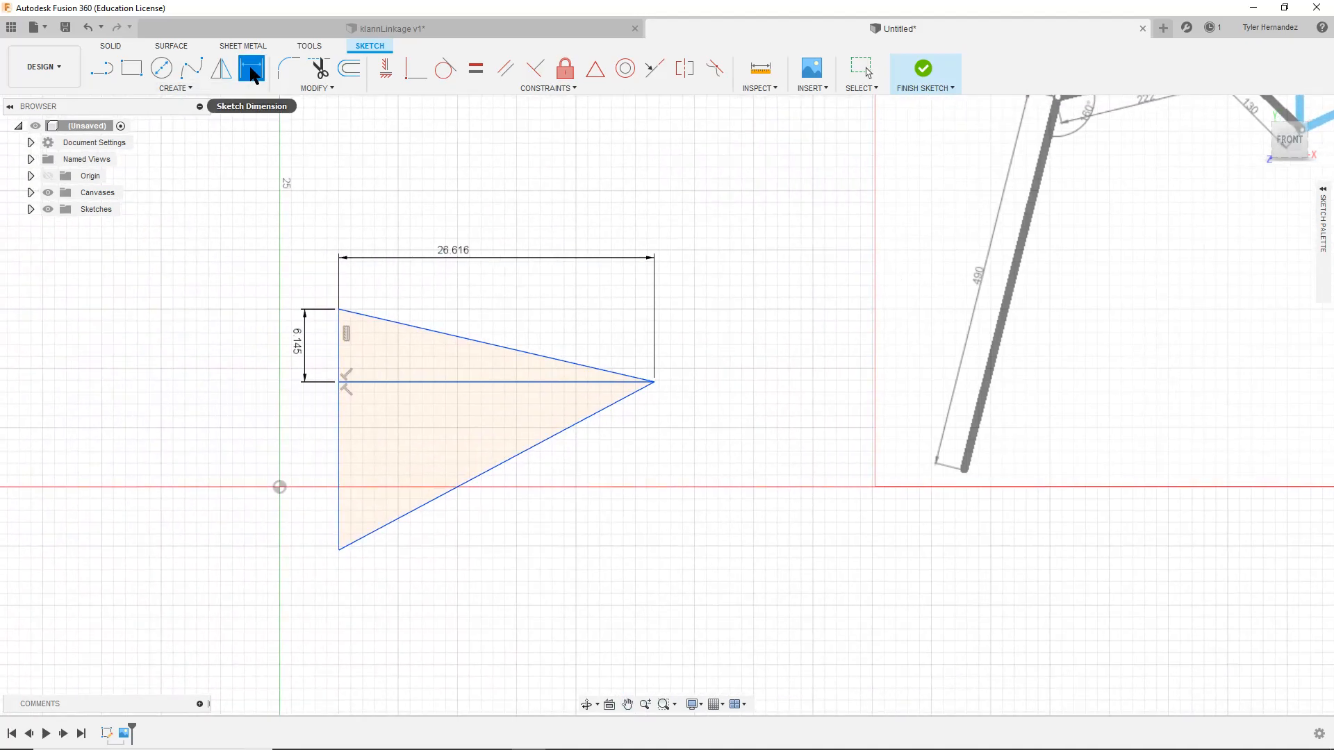
pyautogui.click(338, 450)
pyautogui.click(307, 453)
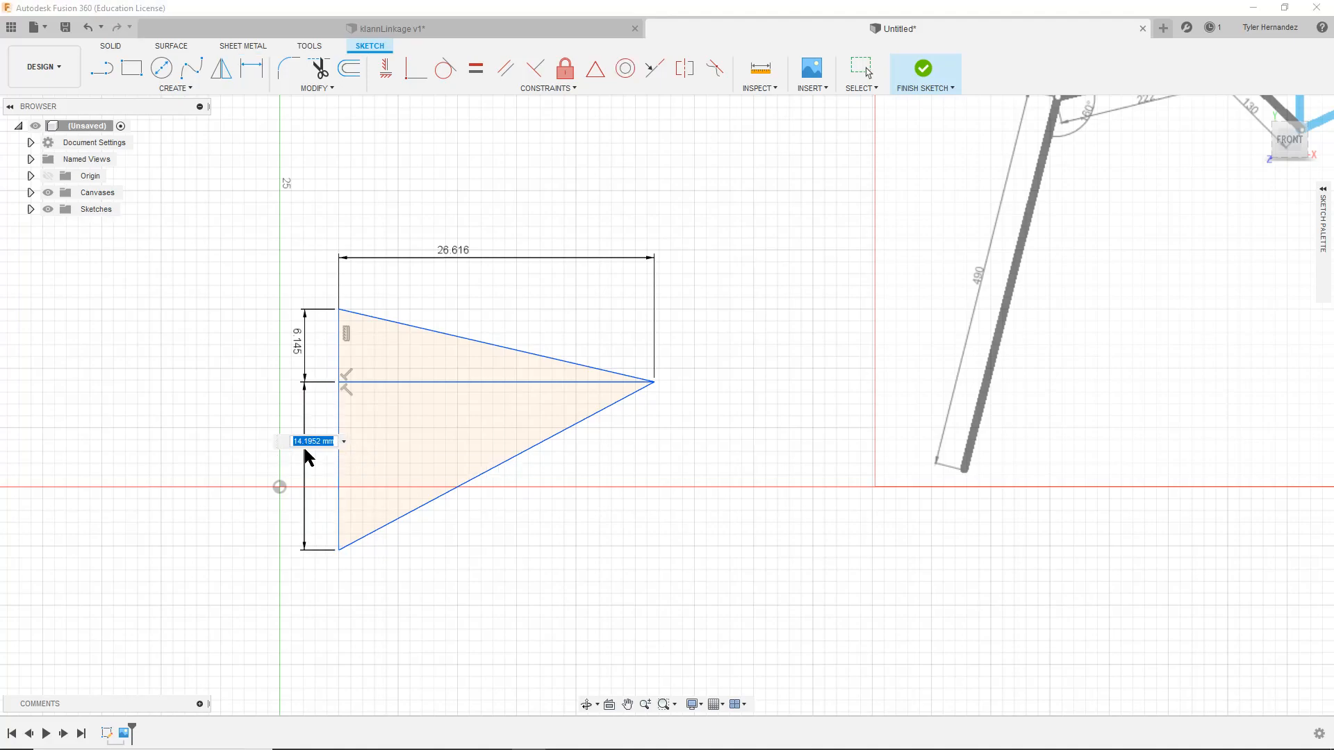
pyautogui.write('13')
pyautogui.press('Return')
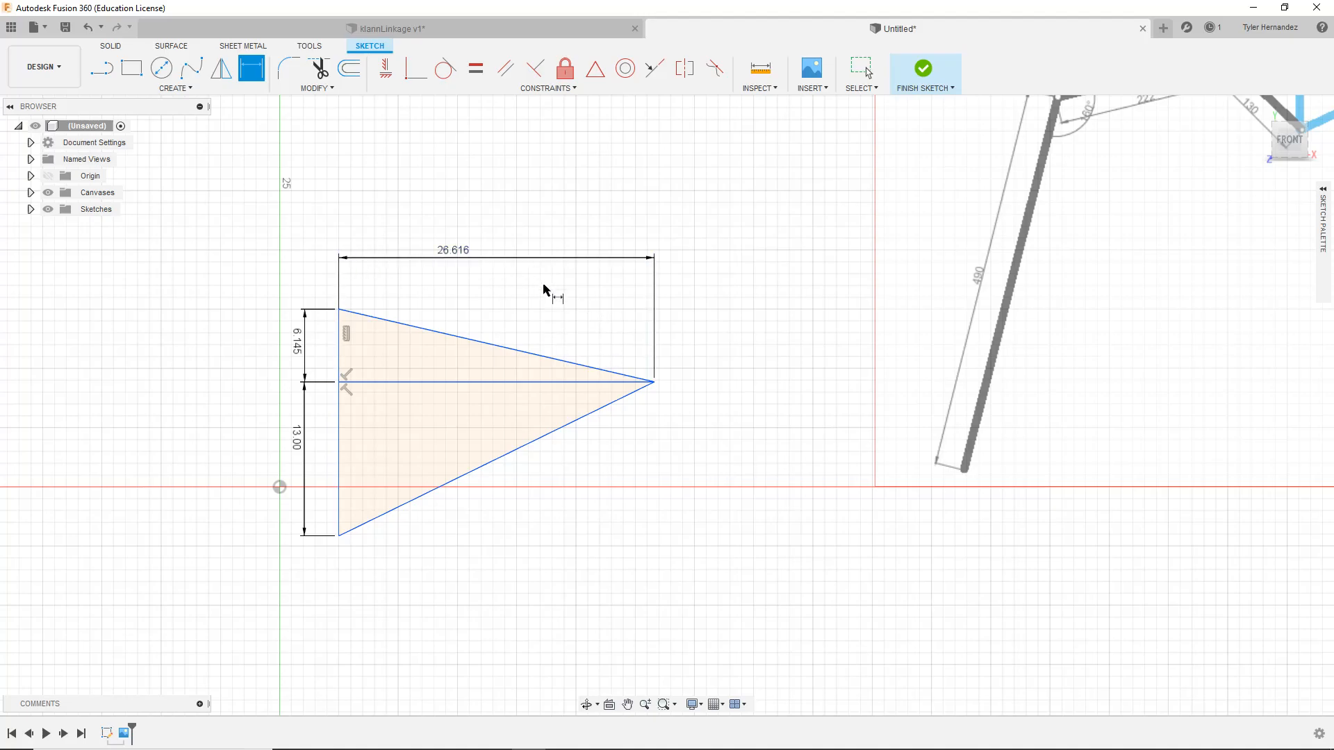
# Check the tip angles on the canvas and add a driven angle dimension between the triangle's upper and lower sloping sides
pyautogui.moveTo(1139, 436); pyautogui.dragTo(326, 444, button='middle')
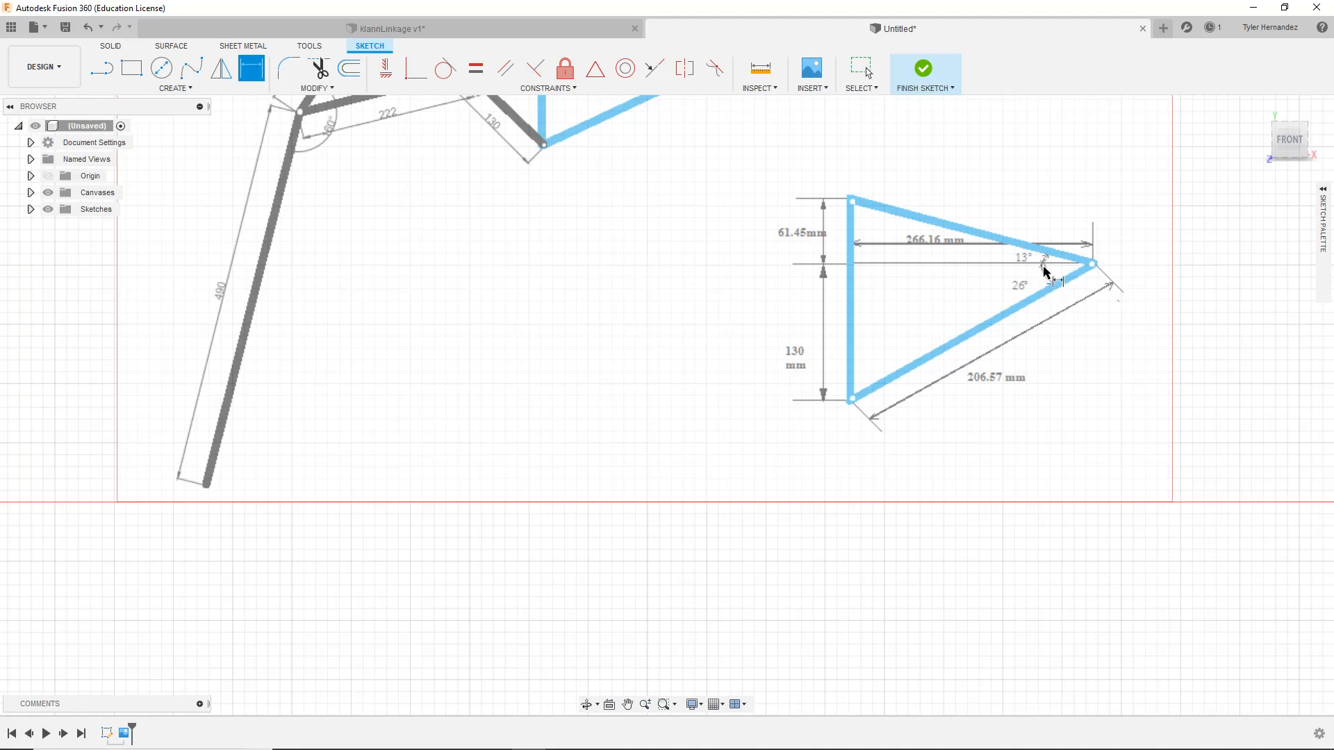
pyautogui.moveTo(574, 443)
pyautogui.mouseDown(button='middle')
pyautogui.moveTo(757, 414)
pyautogui.moveTo(1072, 411)
pyautogui.mouseUp(button='middle')
pyautogui.moveTo(139, 409); pyautogui.dragTo(285, 409, button='middle')
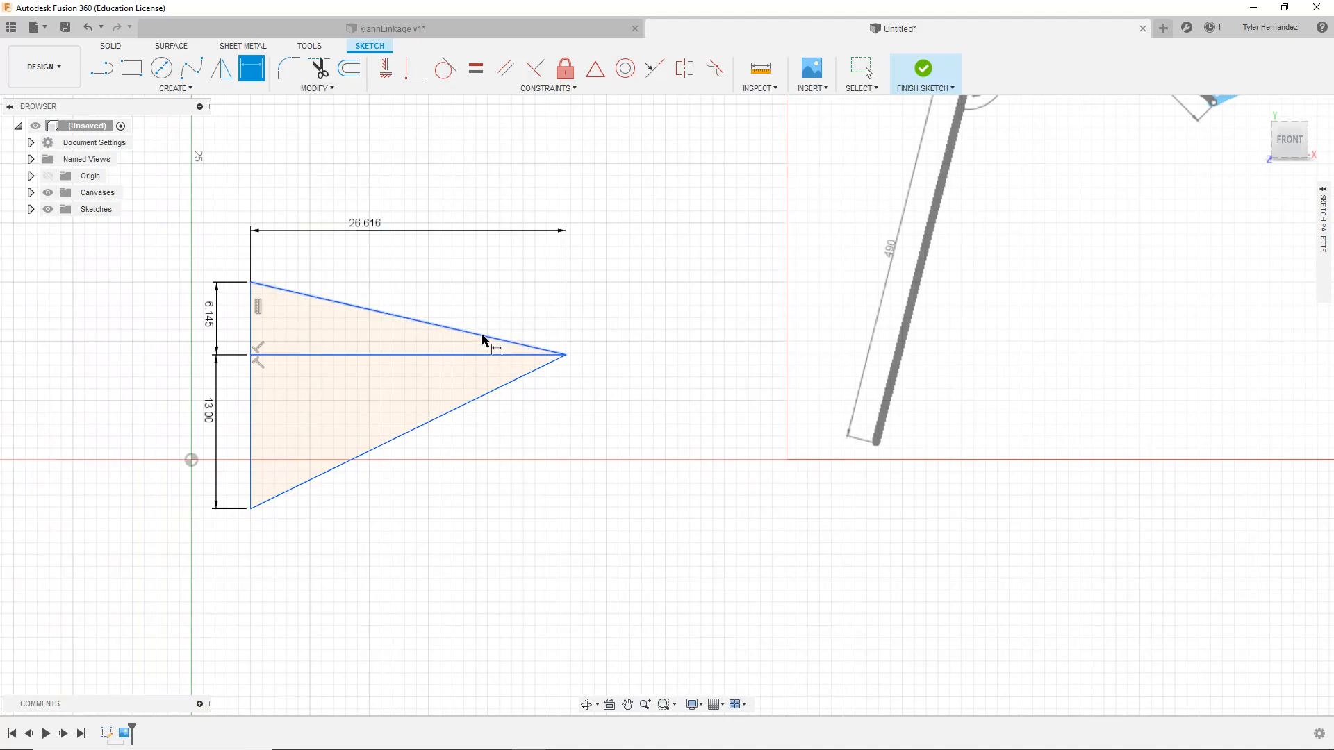
pyautogui.scroll(3, 521, 360)
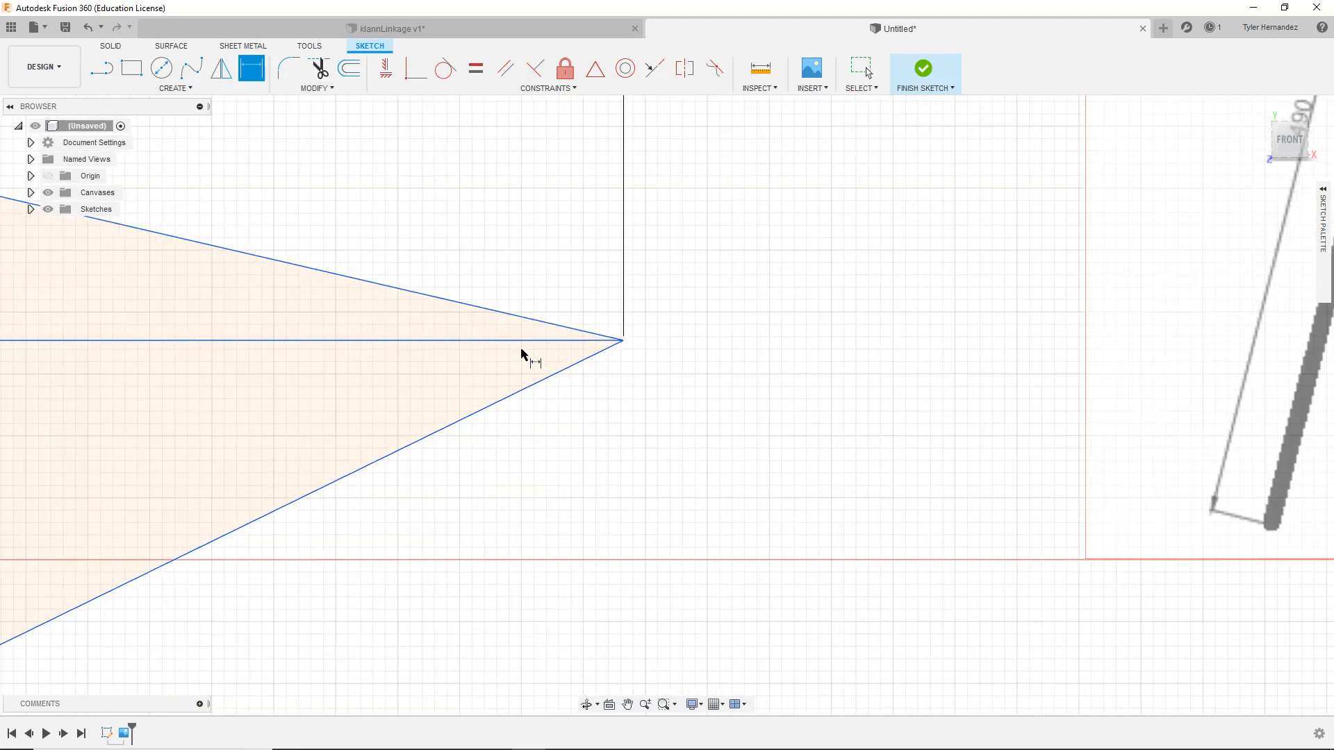
pyautogui.moveTo(330, 337); pyautogui.dragTo(498, 375, button='middle')
pyautogui.click(251, 71)
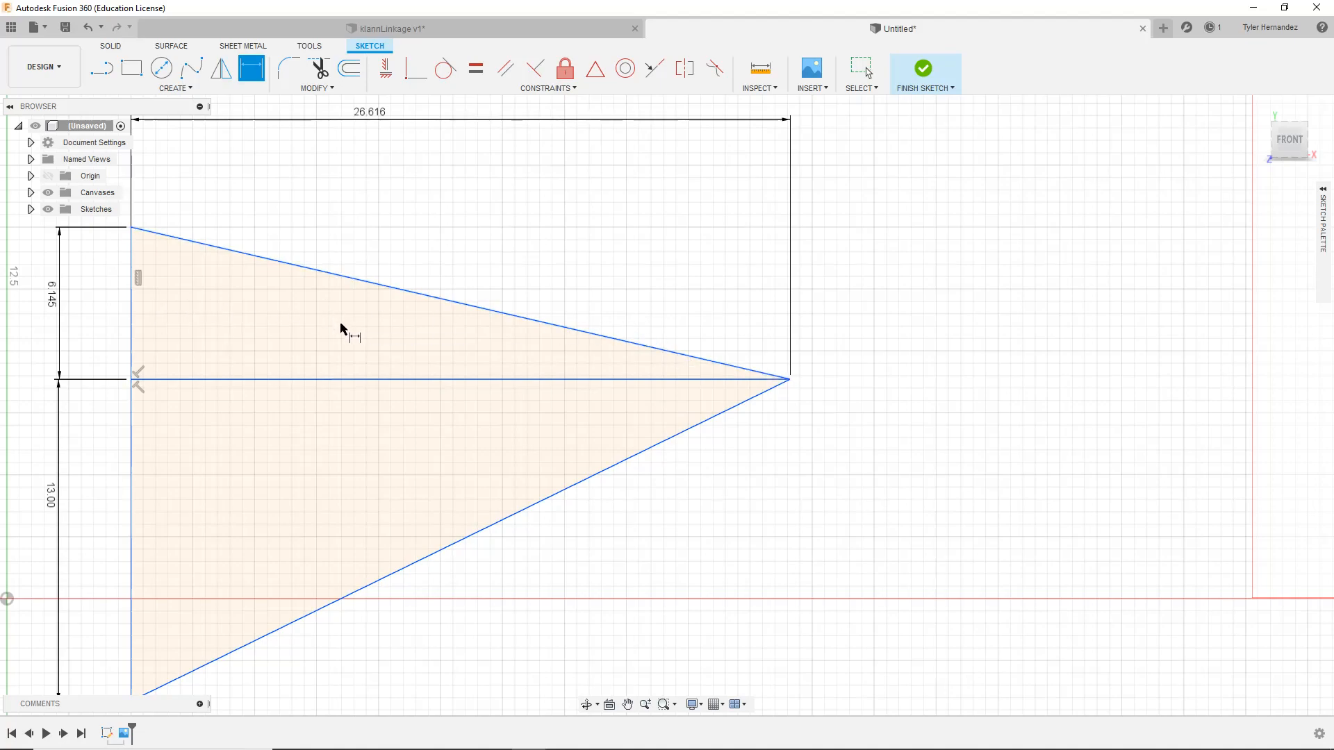
pyautogui.click(631, 345)
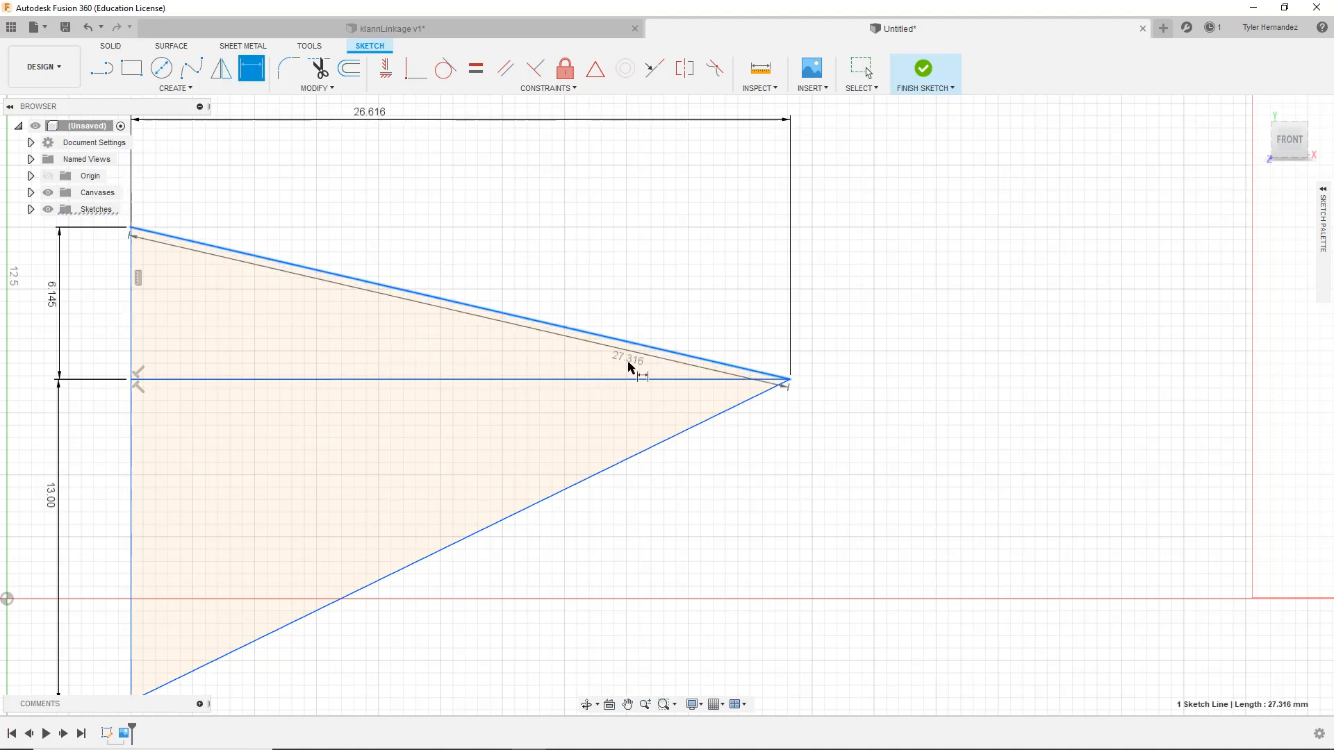
pyautogui.click(644, 443)
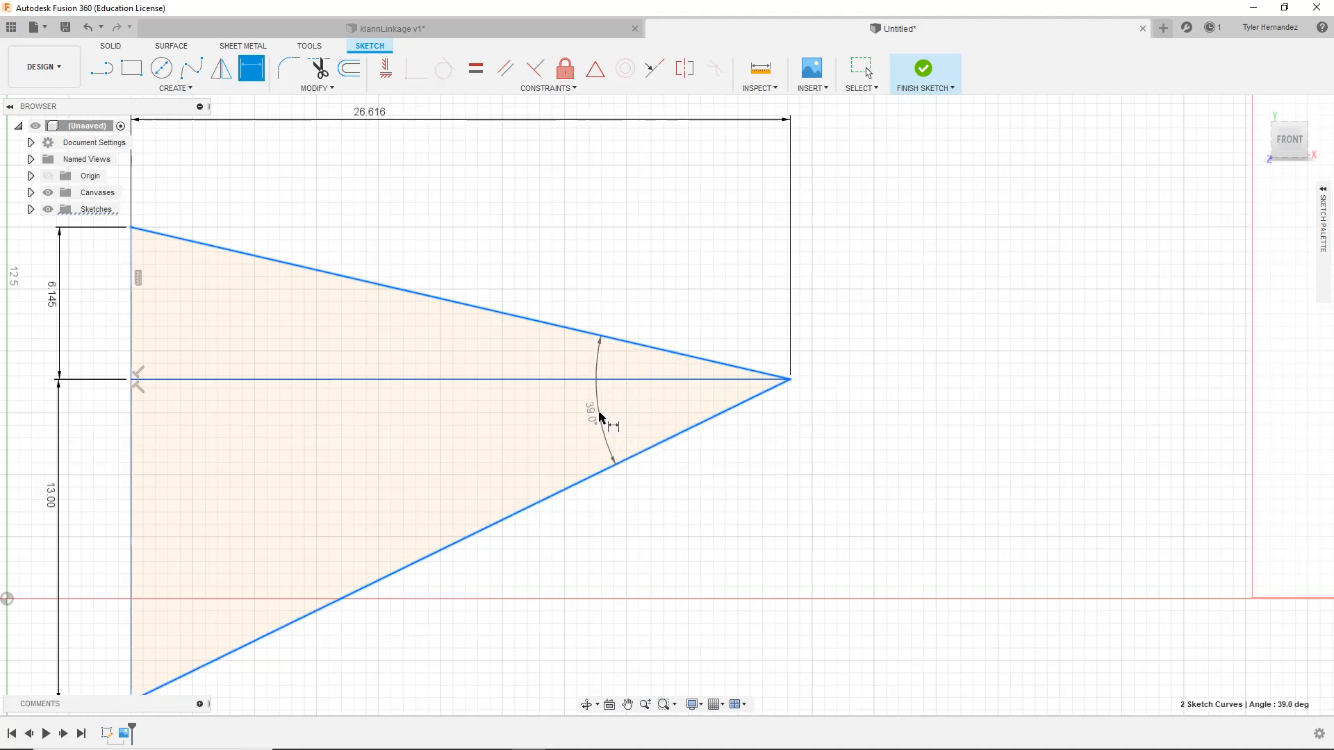
pyautogui.click(625, 417)
pyautogui.click(709, 376)
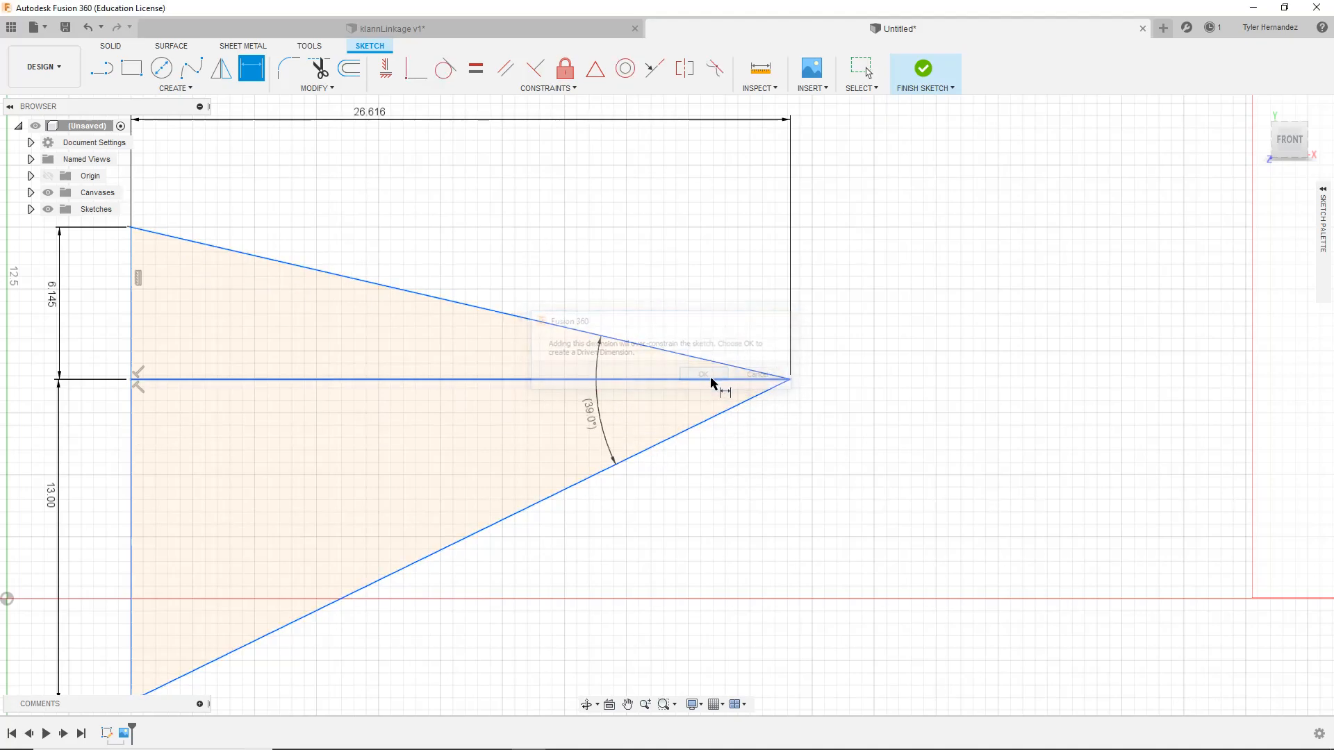
# Compare the dimensioned triangle and its corners with the reference frame and linkage on the canvas
pyautogui.moveTo(390, 457); pyautogui.dragTo(611, 370, button='middle')
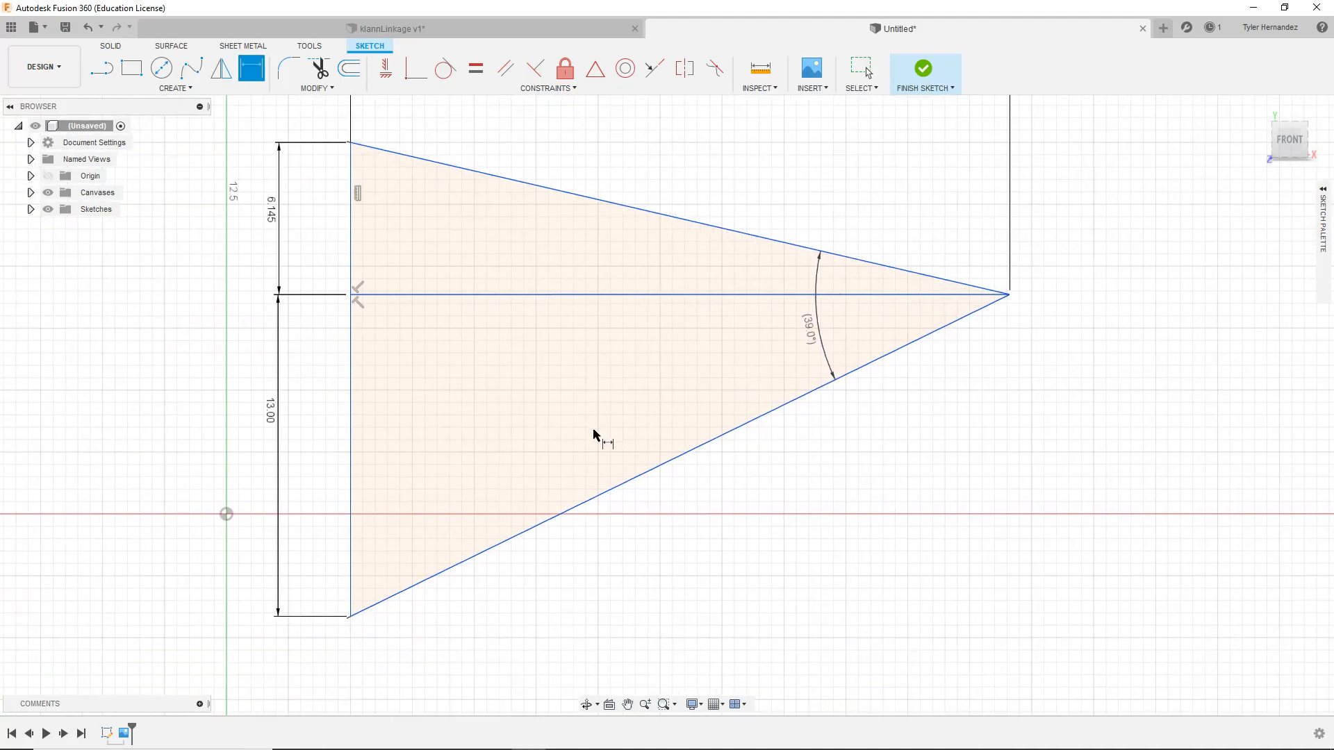
pyautogui.scroll(-3, 596, 445)
pyautogui.scroll(-3, 614, 485)
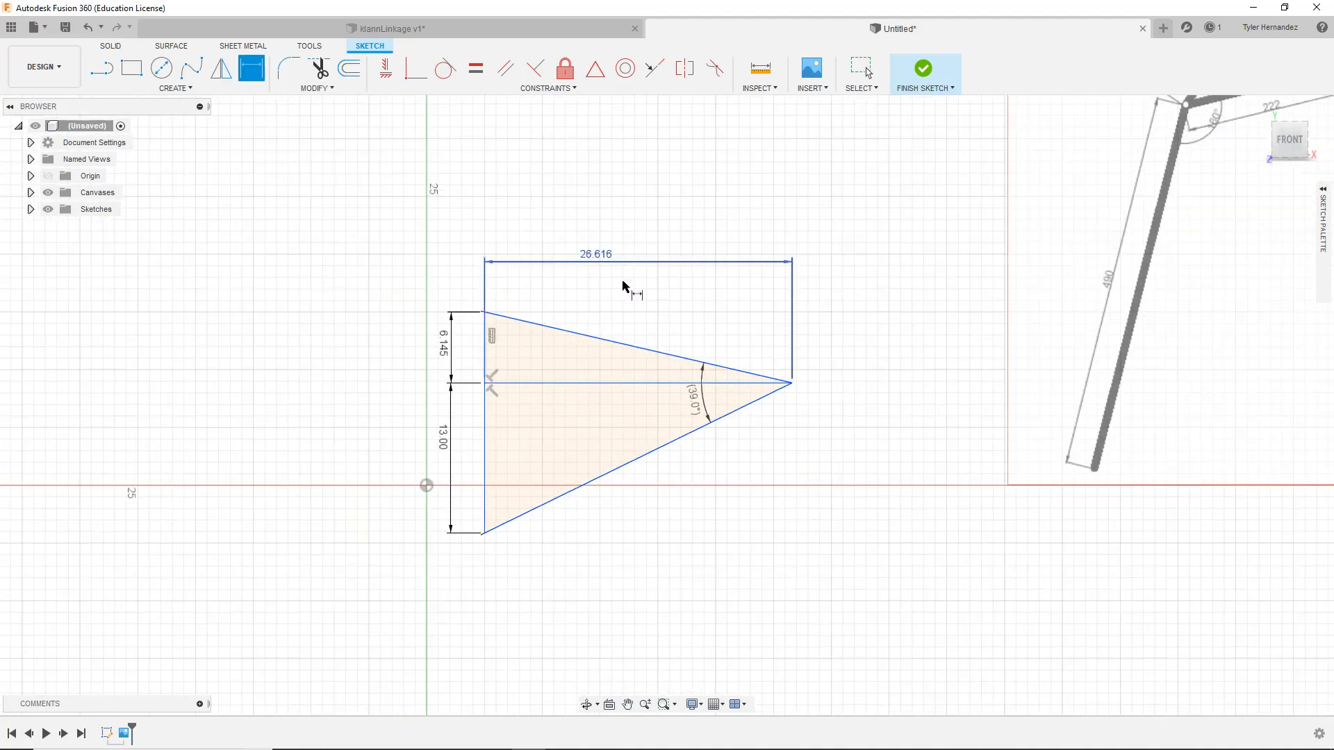
pyautogui.scroll(-2, 623, 446)
pyautogui.moveTo(825, 445); pyautogui.dragTo(628, 485, button='middle')
pyautogui.press('d')
pyautogui.scroll(-2, 628, 486)
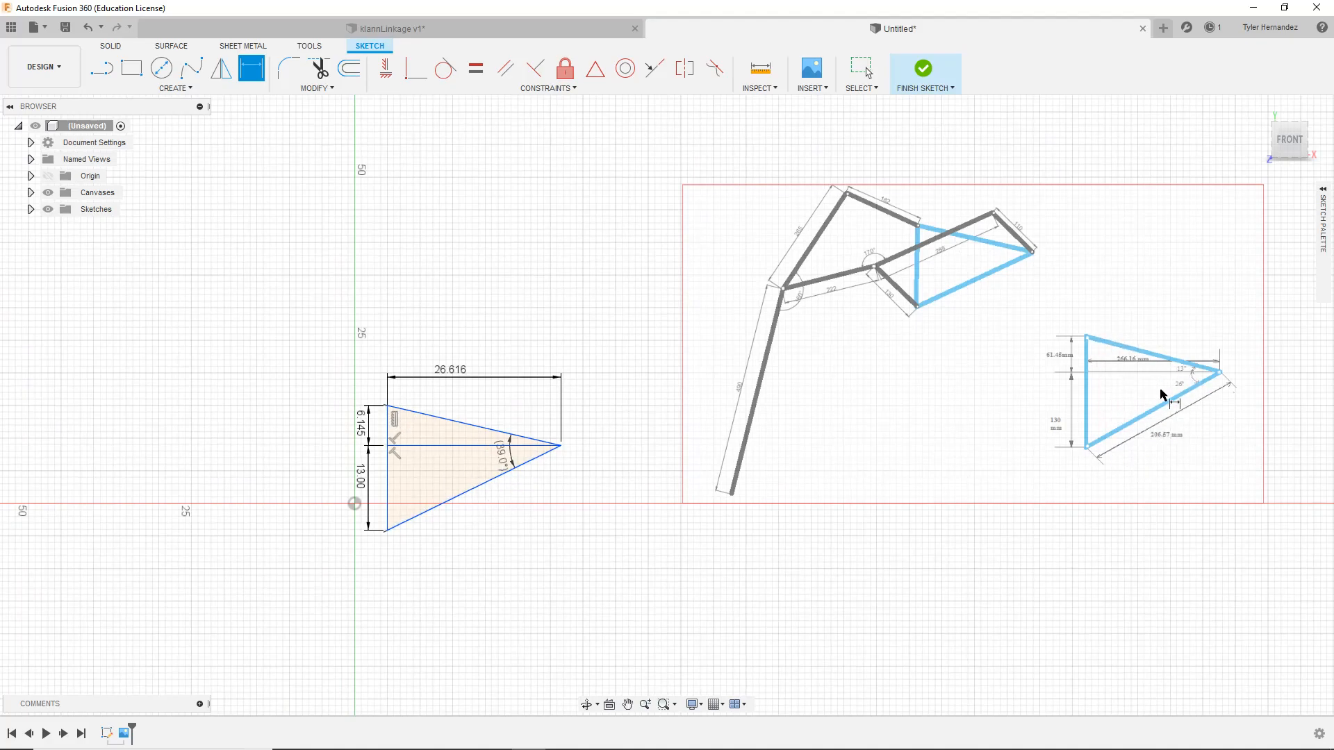
pyautogui.scroll(1, 303, 507)
pyautogui.scroll(5, 303, 508)
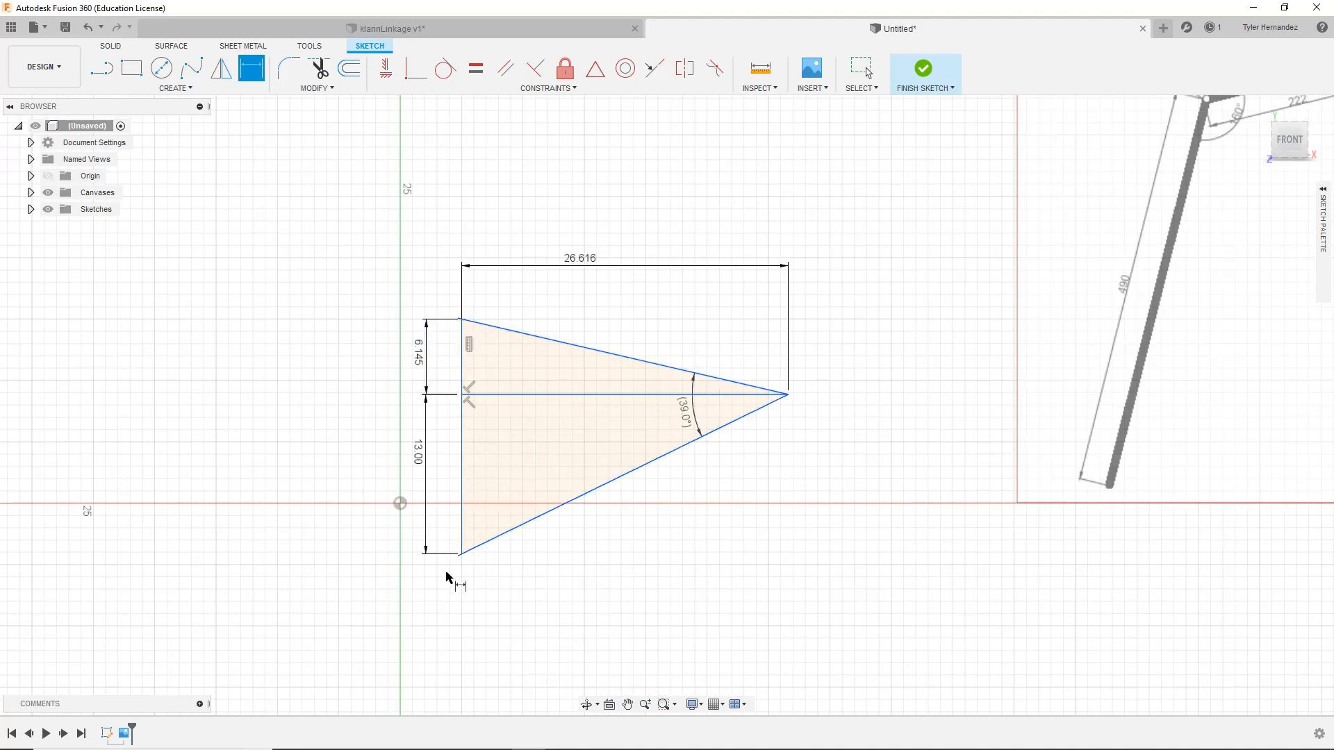
pyautogui.scroll(10, 468, 570)
pyautogui.scroll(6, 484, 503)
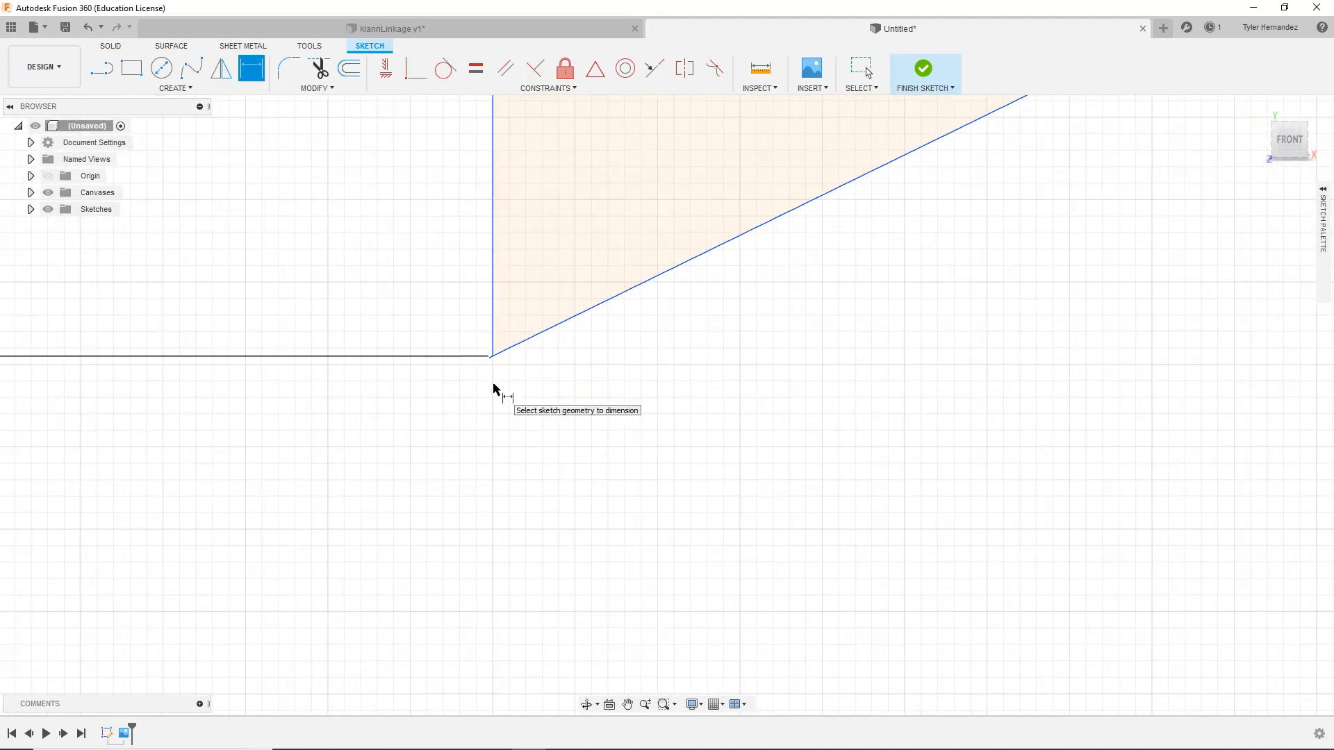
pyautogui.scroll(-7, 493, 389)
pyautogui.scroll(-5, 516, 544)
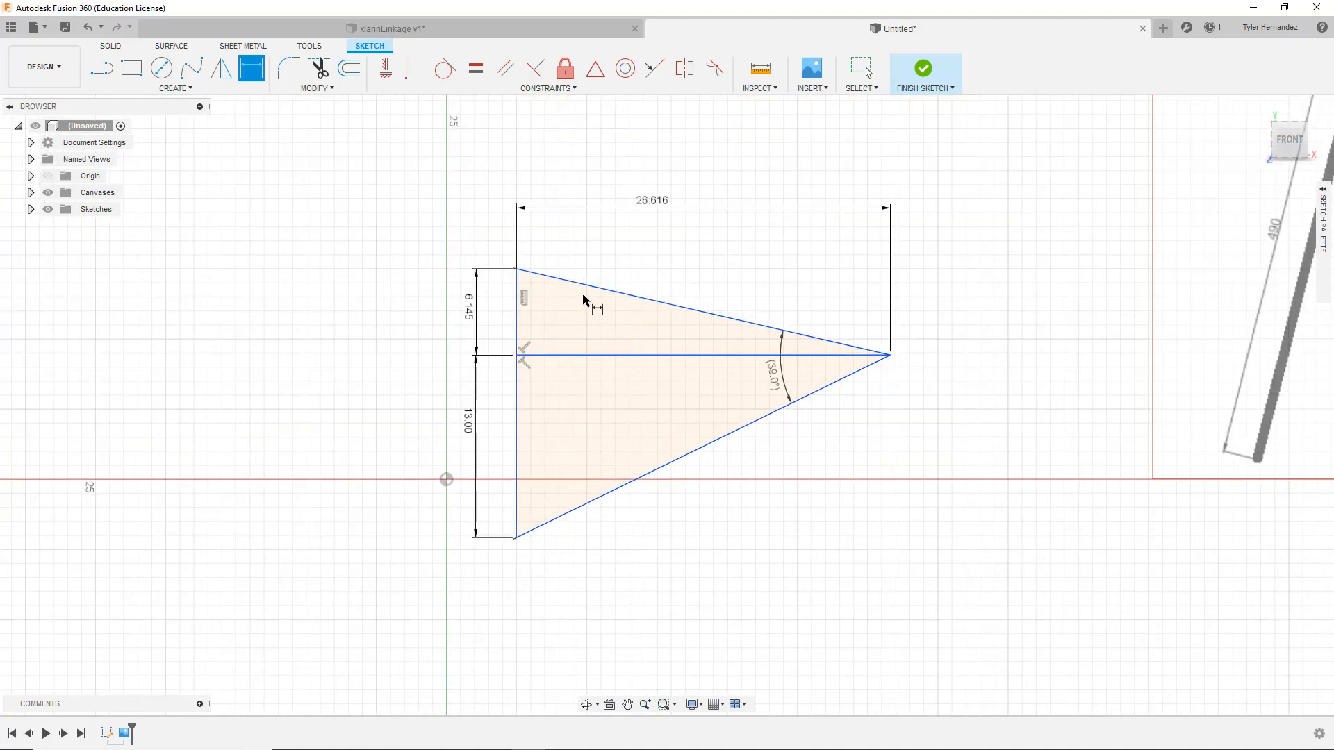
pyautogui.moveTo(714, 396); pyautogui.dragTo(652, 437, button='middle')
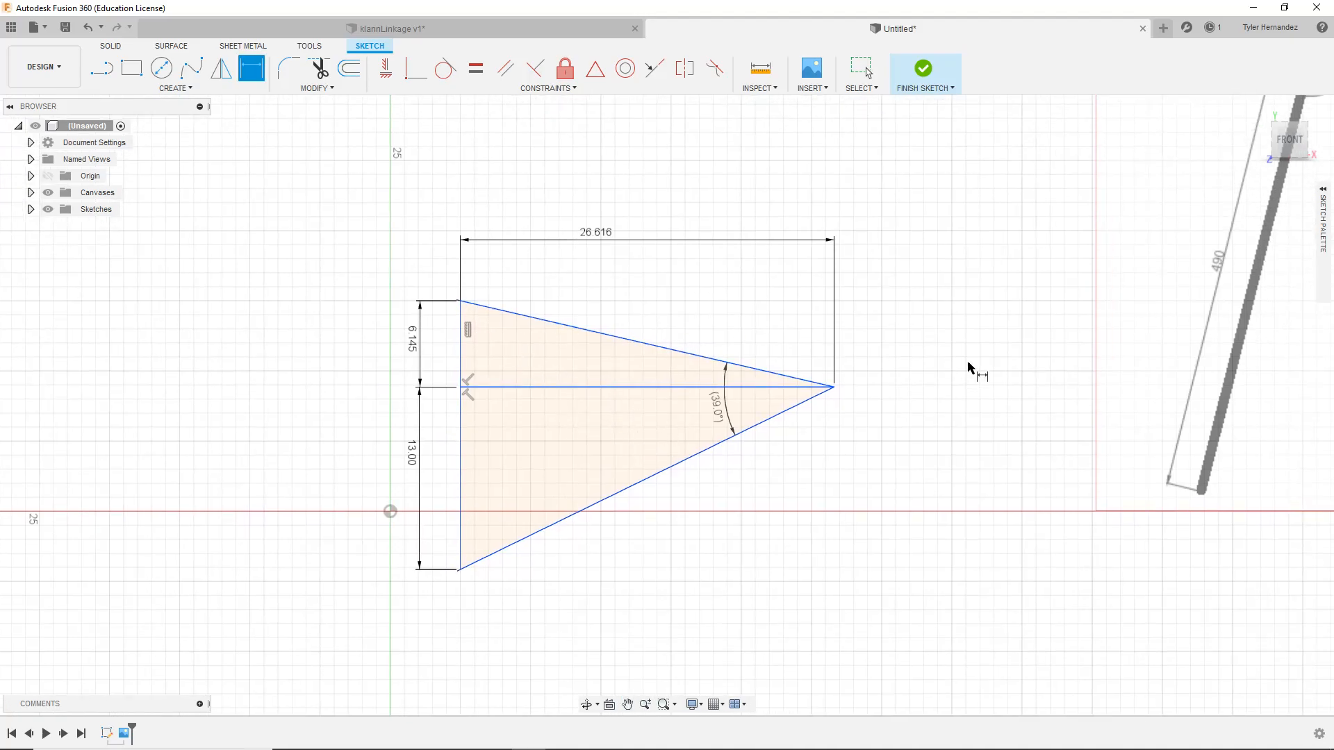
pyautogui.moveTo(989, 500); pyautogui.dragTo(688, 476, button='middle')
pyautogui.scroll(-3, 667, 527)
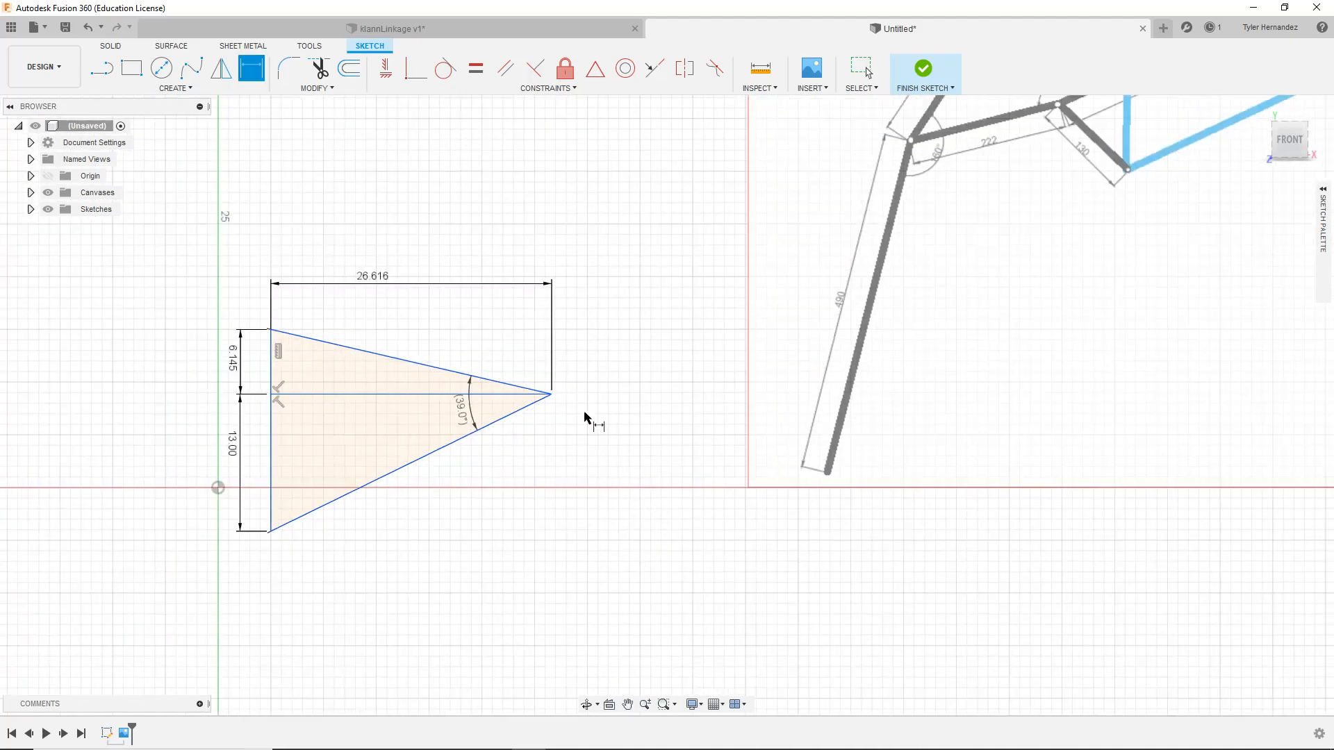
pyautogui.moveTo(1053, 368)
pyautogui.mouseDown(button='middle')
pyautogui.moveTo(473, 551)
pyautogui.moveTo(724, 499)
pyautogui.moveTo(872, 407)
pyautogui.moveTo(898, 409)
pyautogui.mouseUp(button='middle')
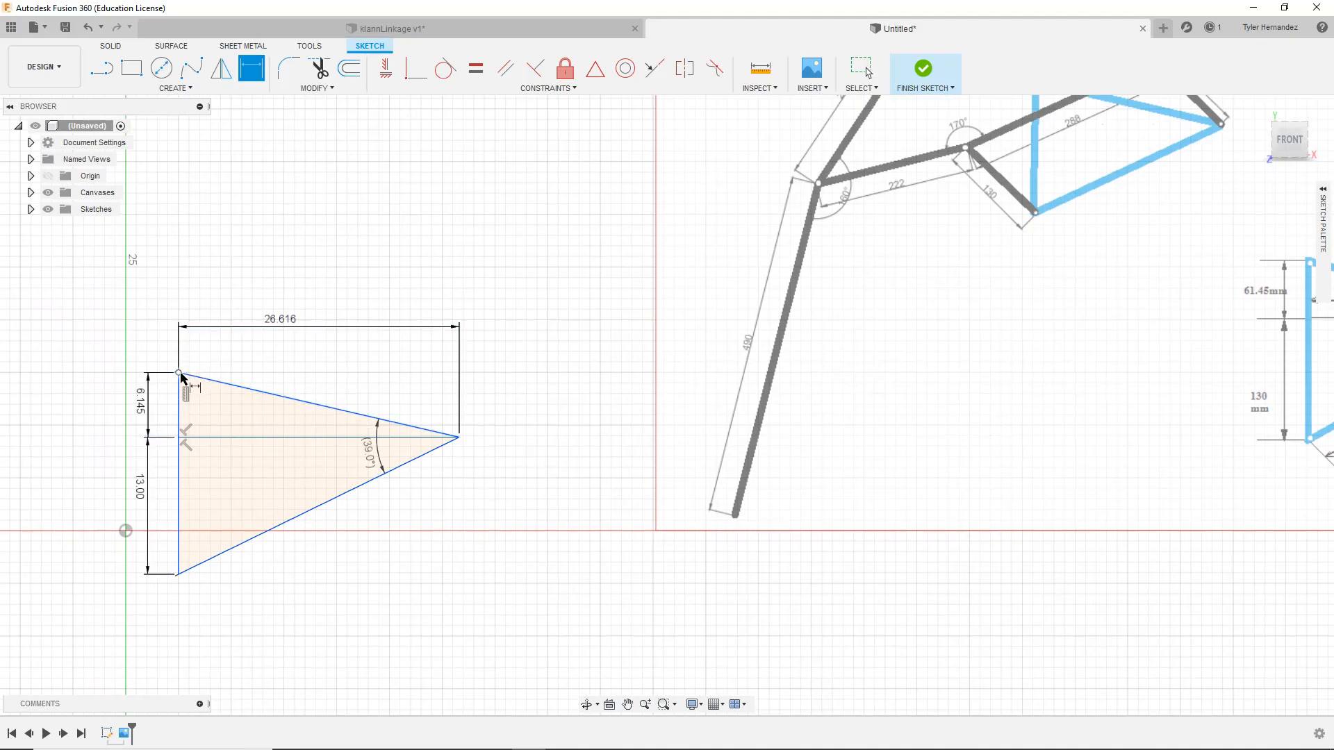
pyautogui.moveTo(152, 229); pyautogui.dragTo(286, 274, button='middle')
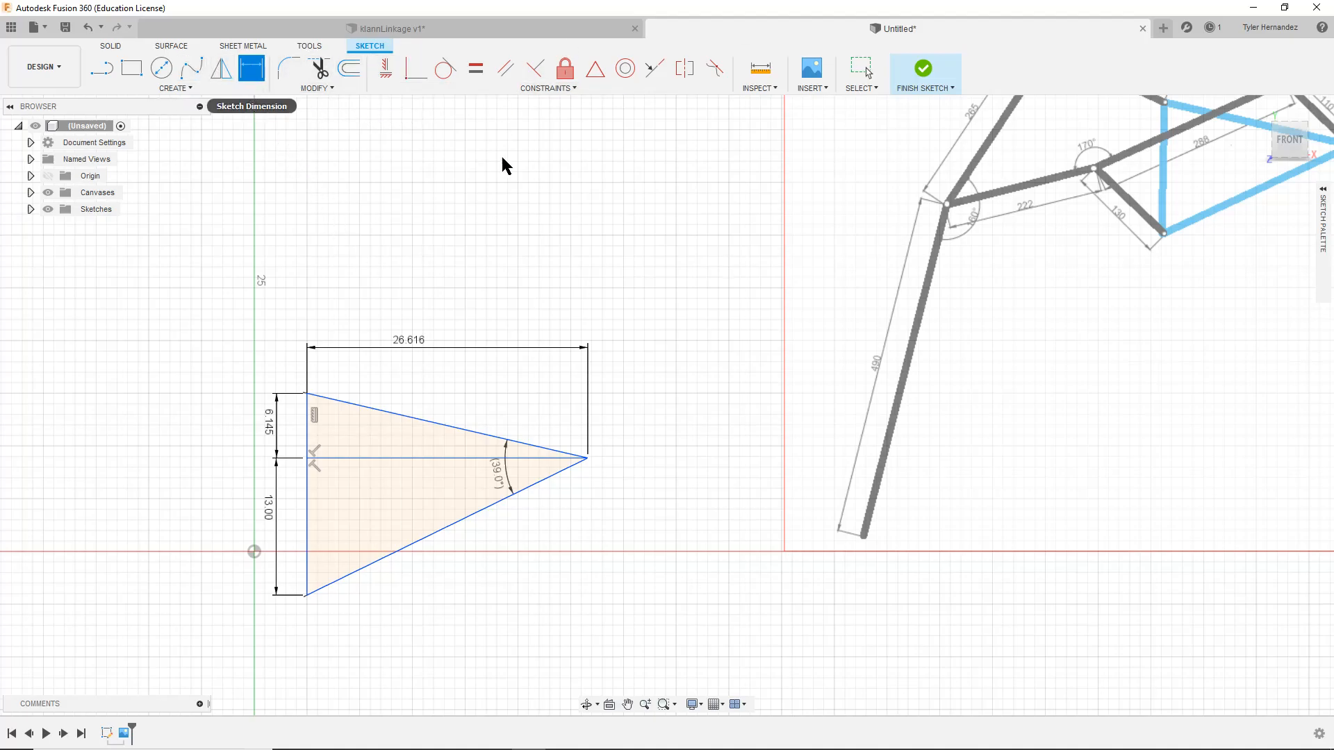
# Convert all lines of the sketched triangle to construction geometry
pyautogui.press('Escape')
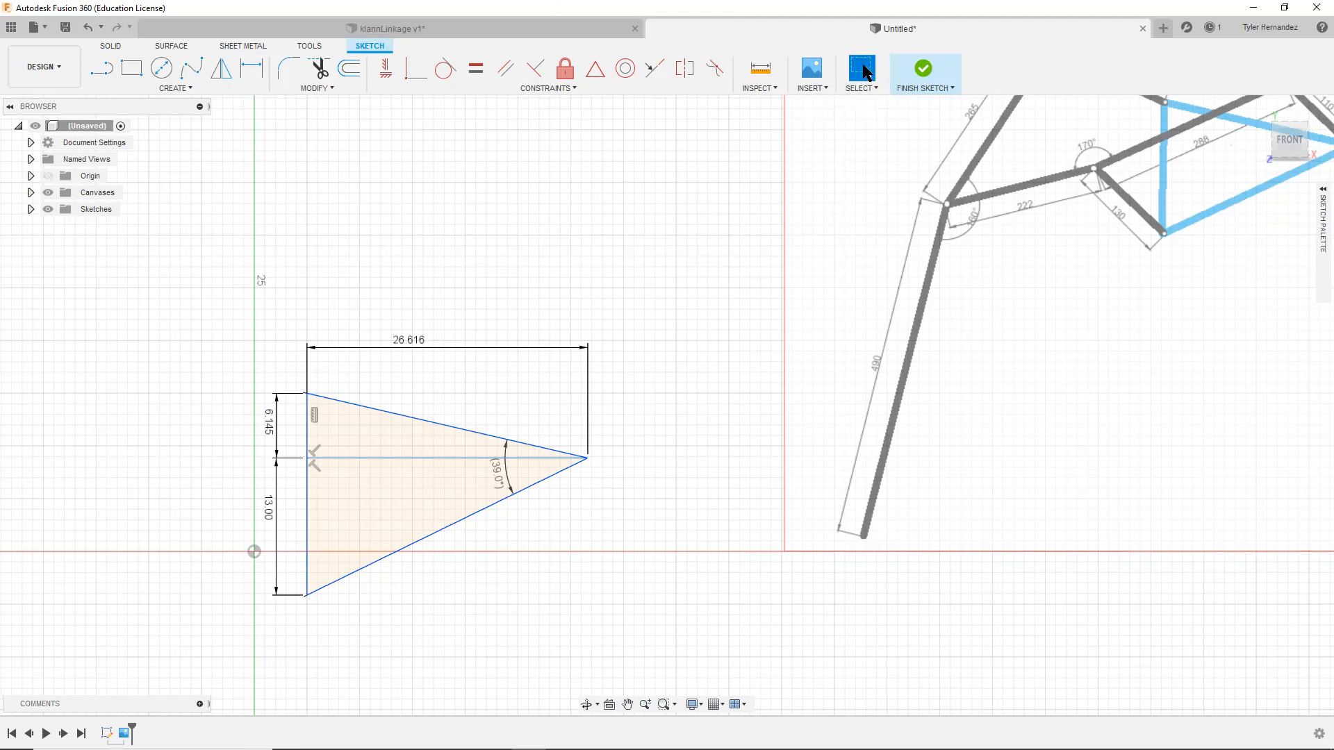
pyautogui.moveTo(184, 282)
pyautogui.mouseDown()
pyautogui.moveTo(639, 574)
pyautogui.moveTo(673, 628)
pyautogui.mouseUp()
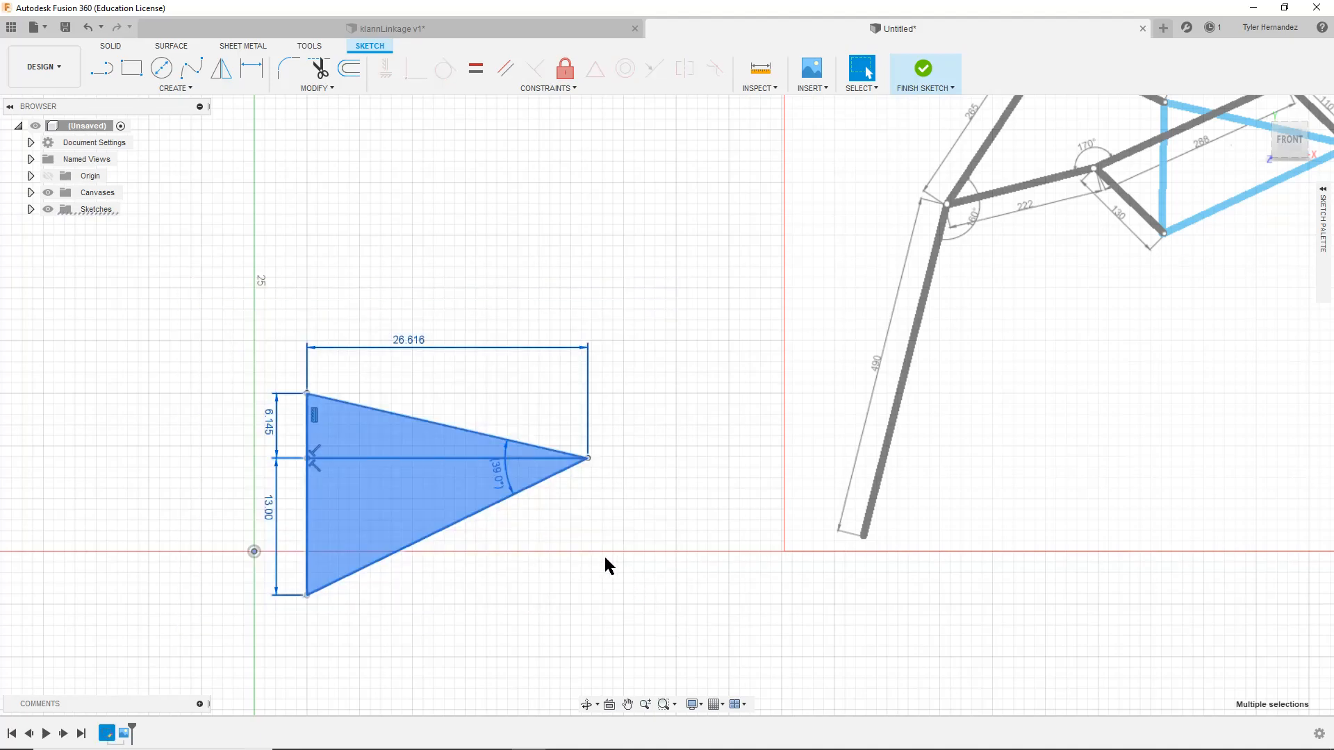
pyautogui.rightClick(473, 431)
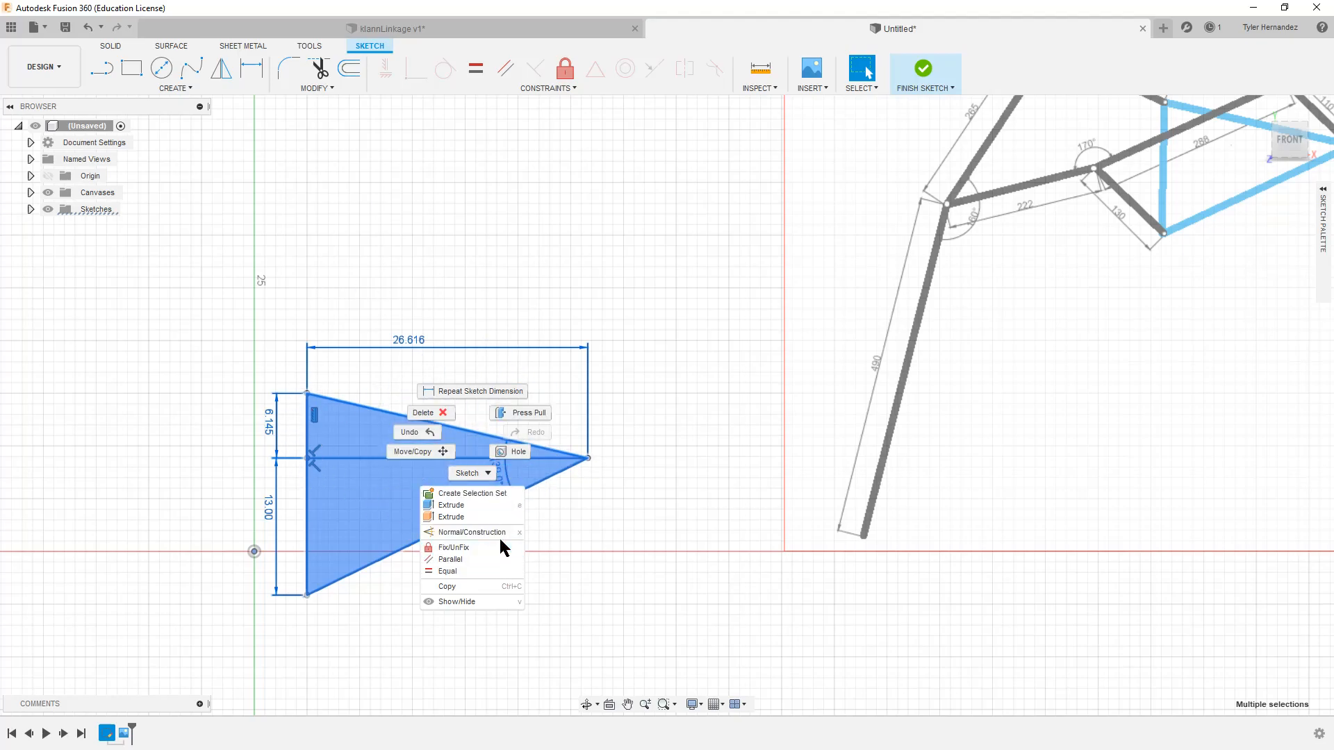
pyautogui.click(489, 534)
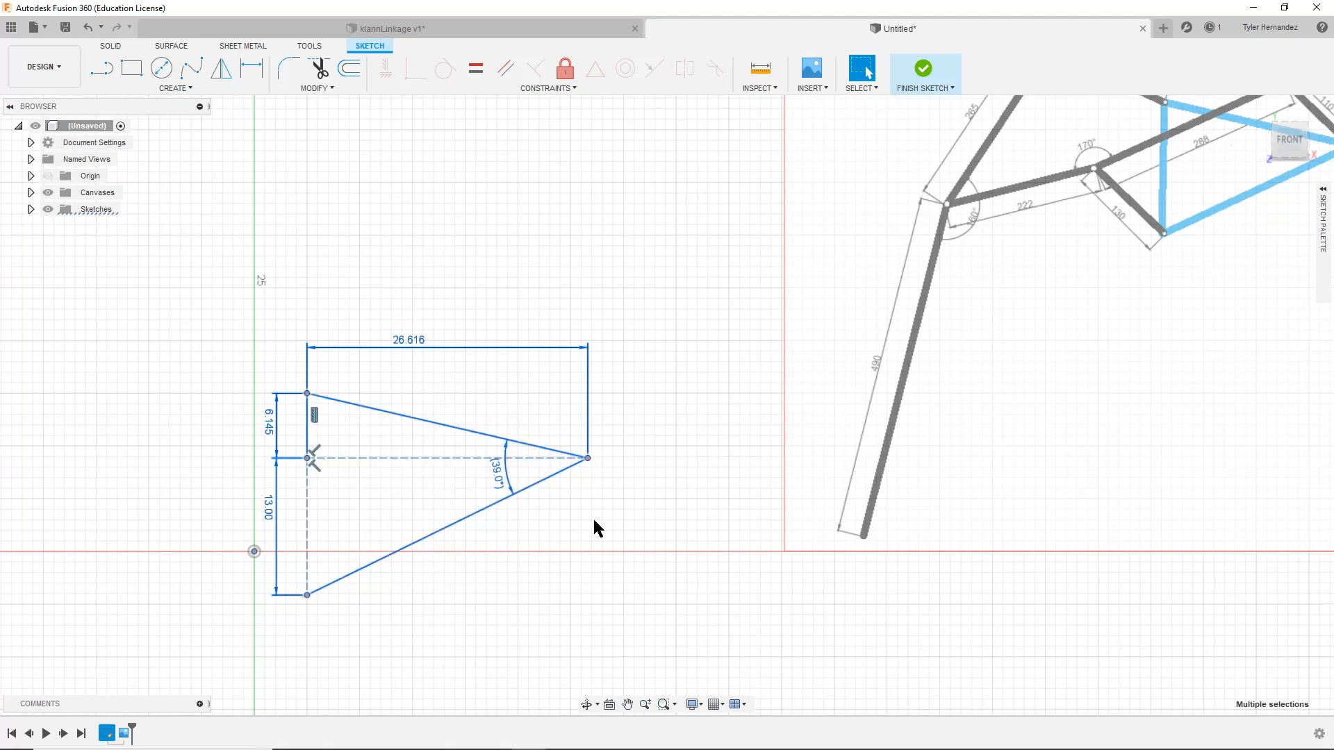
pyautogui.click(538, 577)
pyautogui.scroll(3, 362, 544)
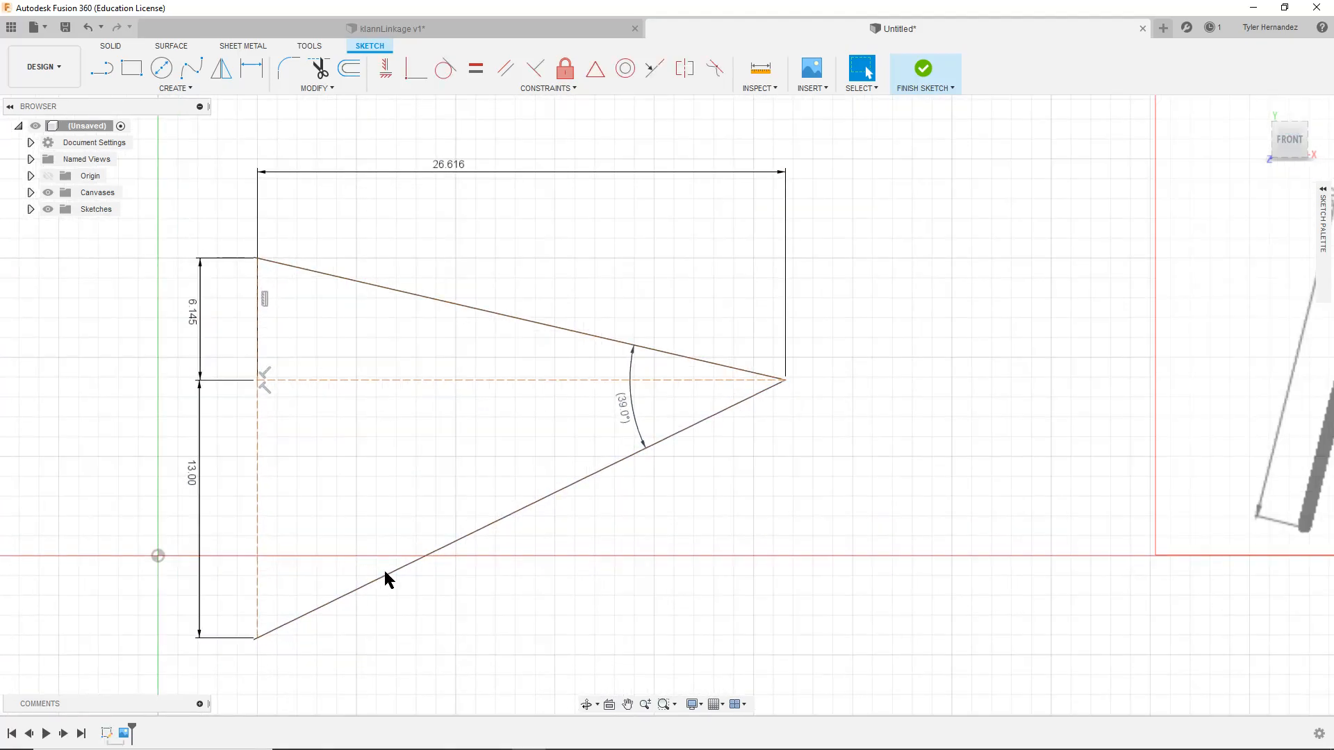
pyautogui.scroll(1, 161, 229)
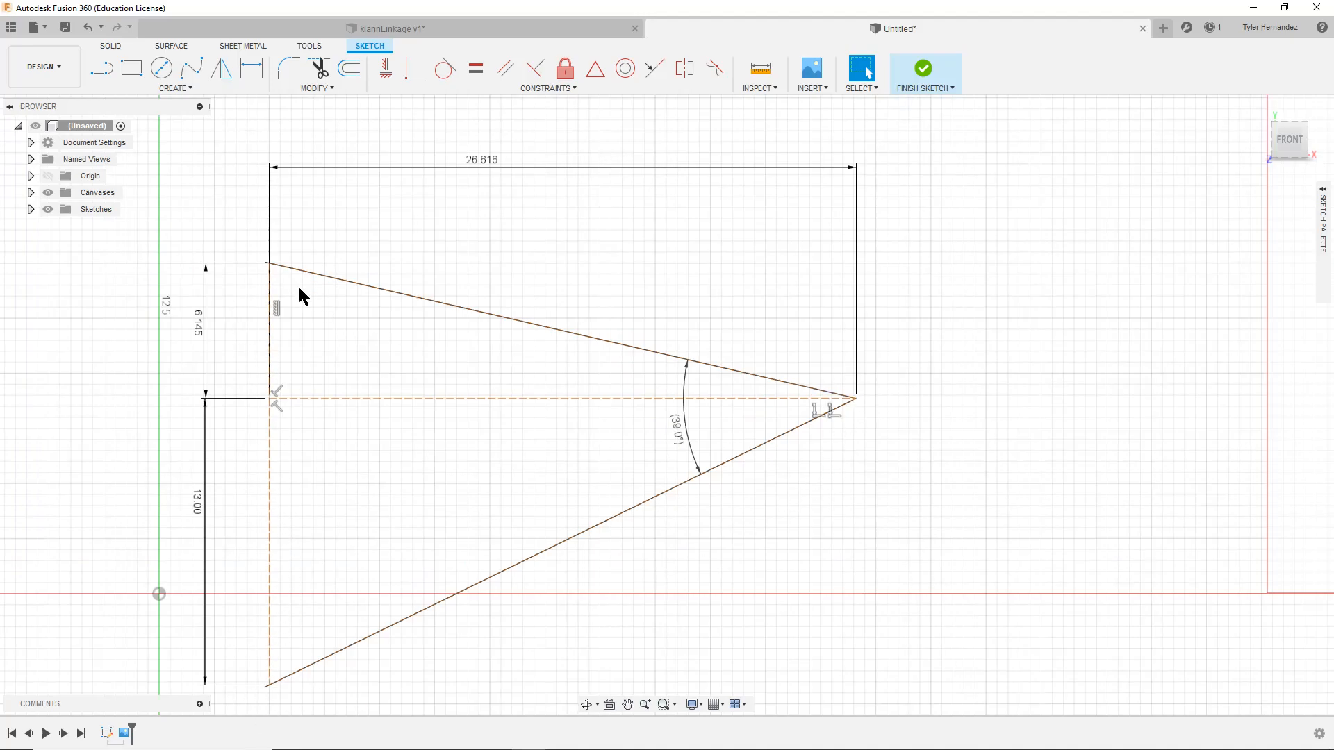
pyautogui.scroll(6, 246, 313)
pyautogui.moveTo(201, 136); pyautogui.dragTo(271, 227, button='middle')
pyautogui.scroll(4, 271, 227)
pyautogui.moveTo(274, 331)
pyautogui.mouseDown(button='middle')
pyautogui.moveTo(399, 471)
pyautogui.moveTo(346, 377)
pyautogui.mouseUp(button='middle')
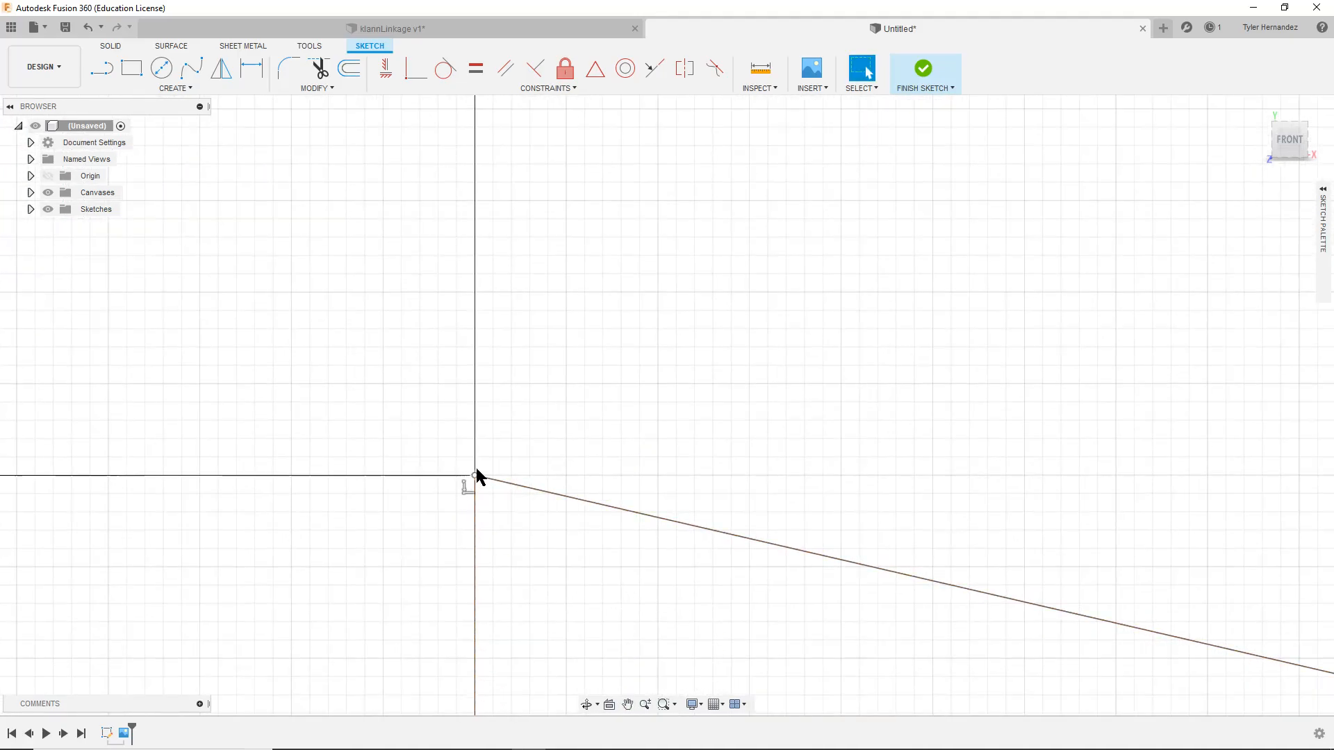
pyautogui.click(161, 68)
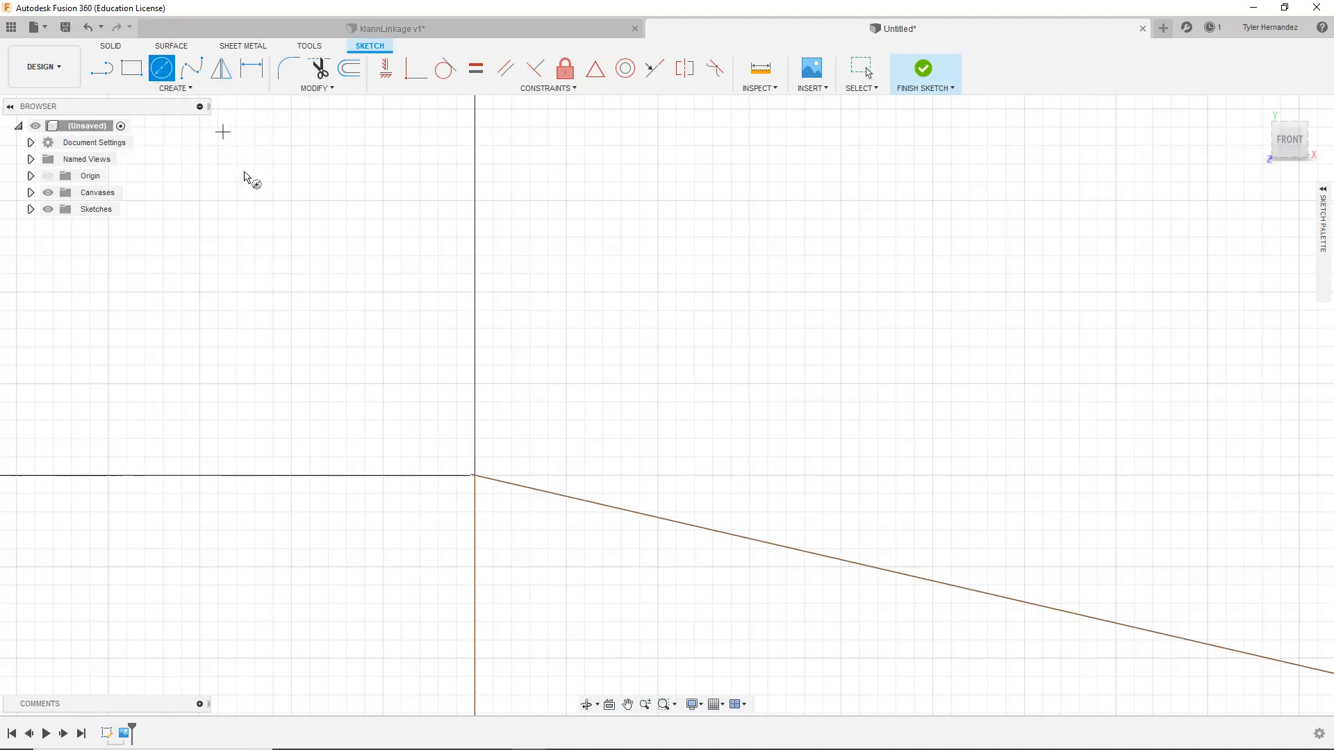
pyautogui.click(303, 304)
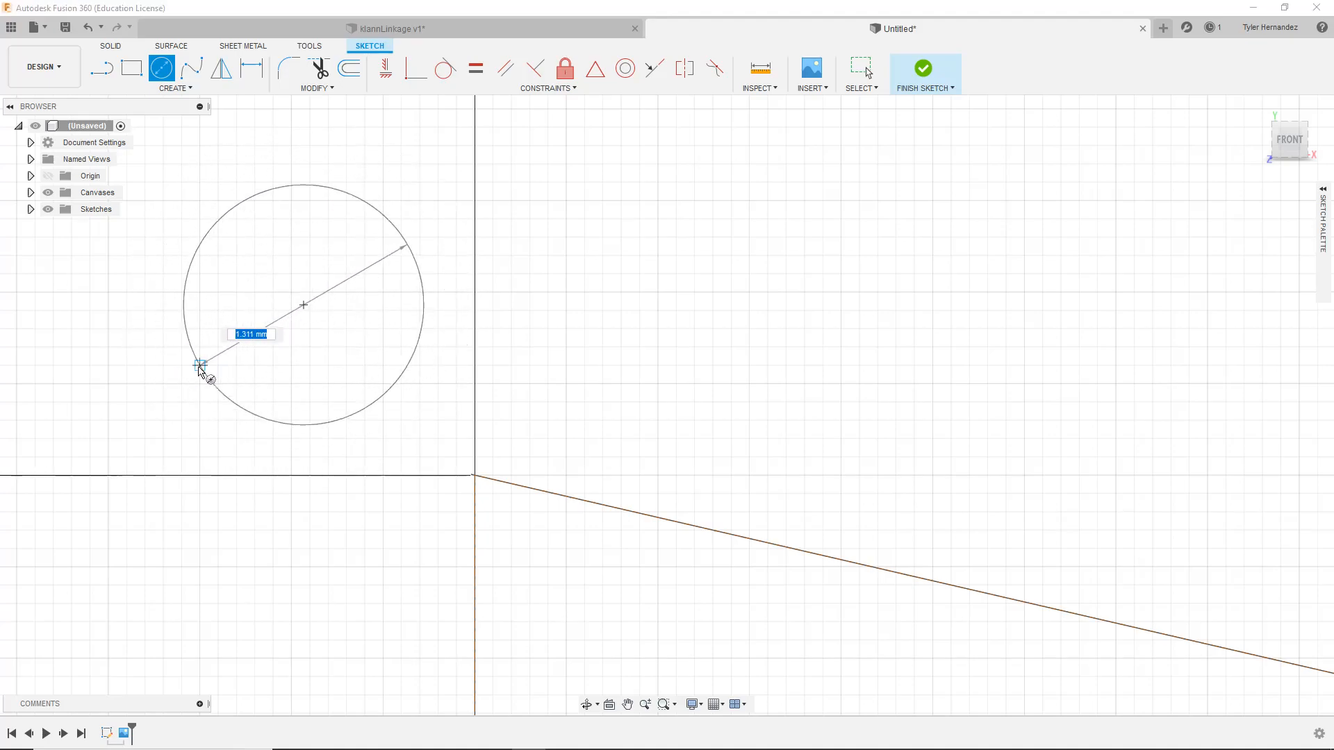
pyautogui.press('Escape')
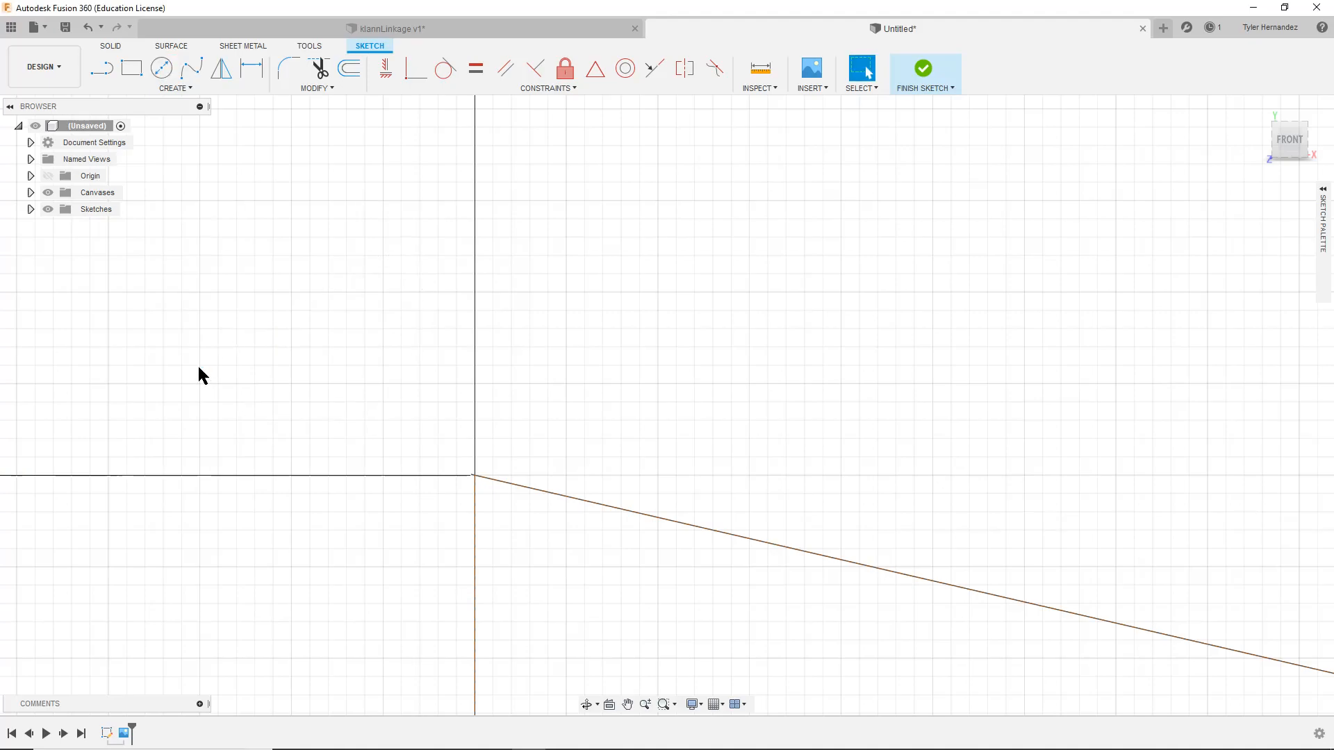
# Draw a center diameter circle of 2 mm centred on the upper end of the triangle's vertical side
pyautogui.click(161, 68)
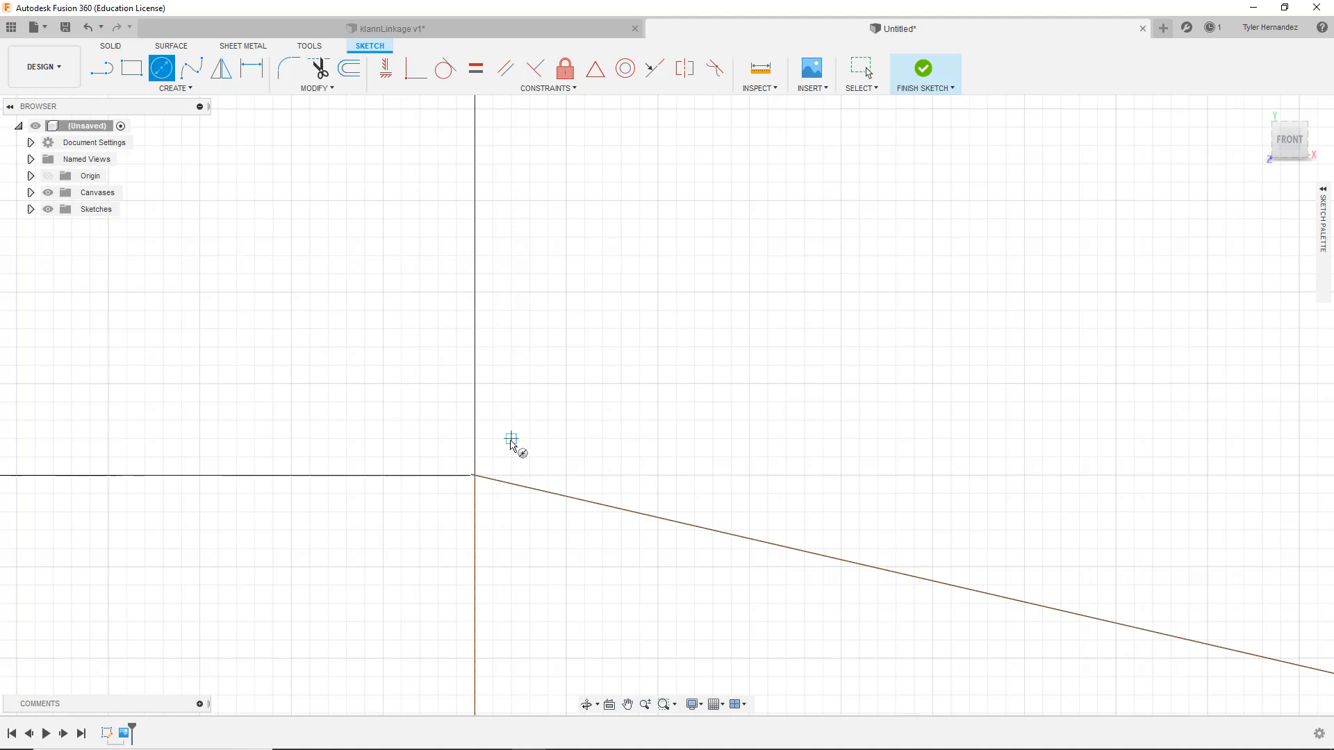
pyautogui.click(475, 476)
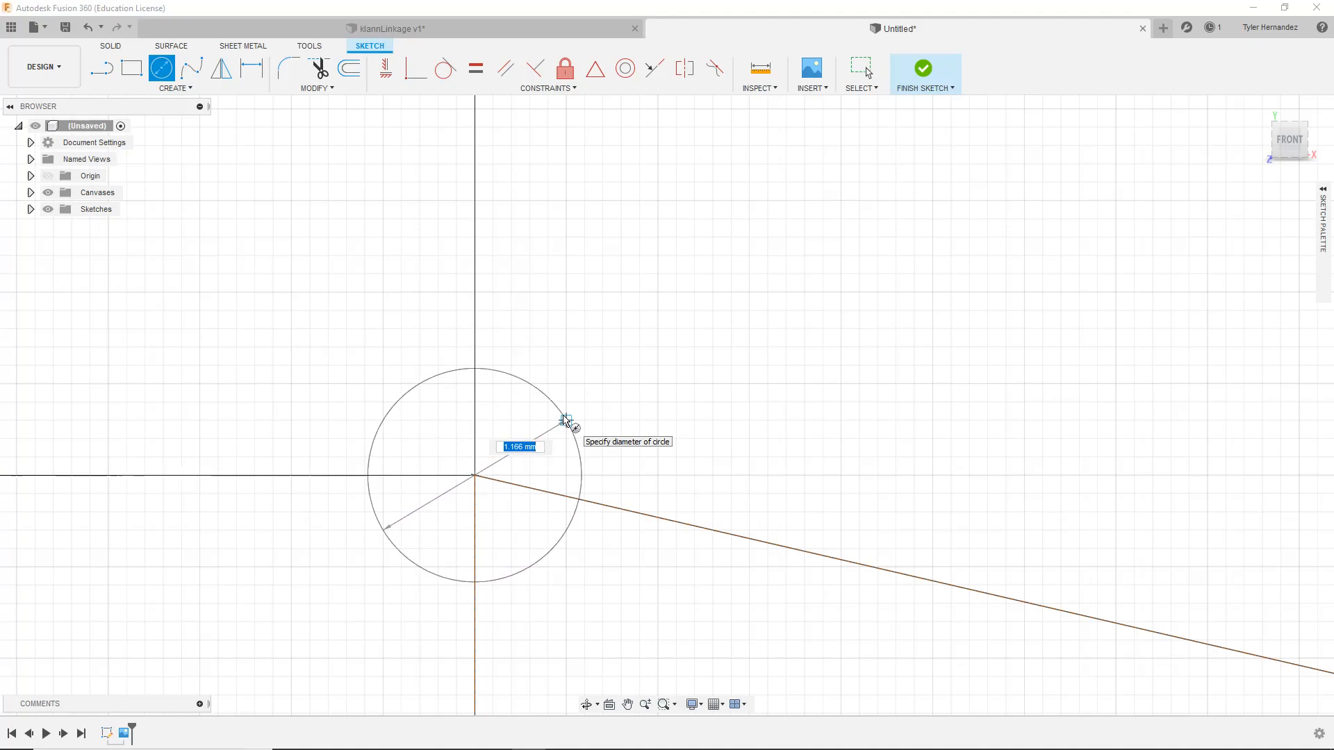
pyautogui.write('2')
pyautogui.press('Return')
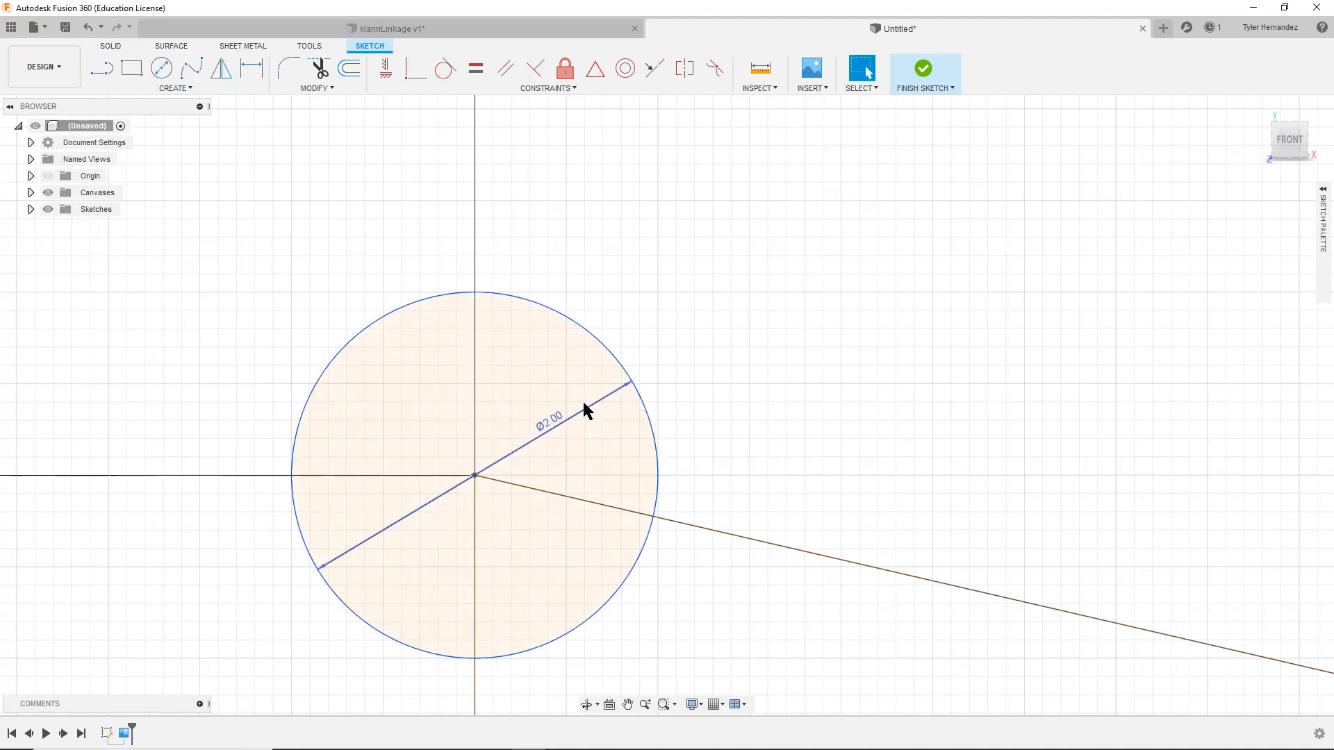
# Draw a center diameter circle of 2 mm centred on the lower end of the triangle's vertical side
pyautogui.scroll(-3, 746, 445)
pyautogui.moveTo(753, 631); pyautogui.dragTo(606, 295, button='middle')
pyautogui.scroll(-4, 651, 448)
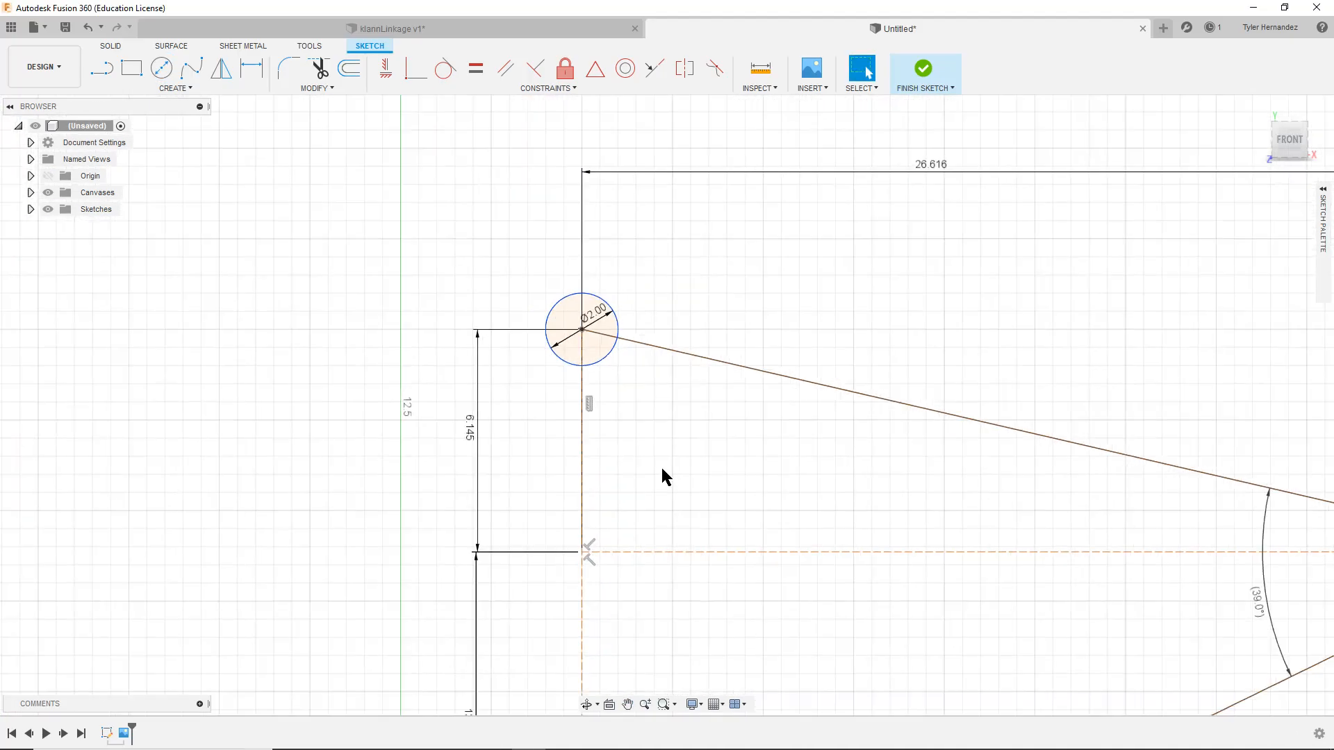
pyautogui.moveTo(732, 496)
pyautogui.mouseDown(button='middle')
pyautogui.moveTo(691, 253)
pyautogui.moveTo(479, 324)
pyautogui.moveTo(354, 336)
pyautogui.moveTo(577, 310)
pyautogui.mouseUp(button='middle')
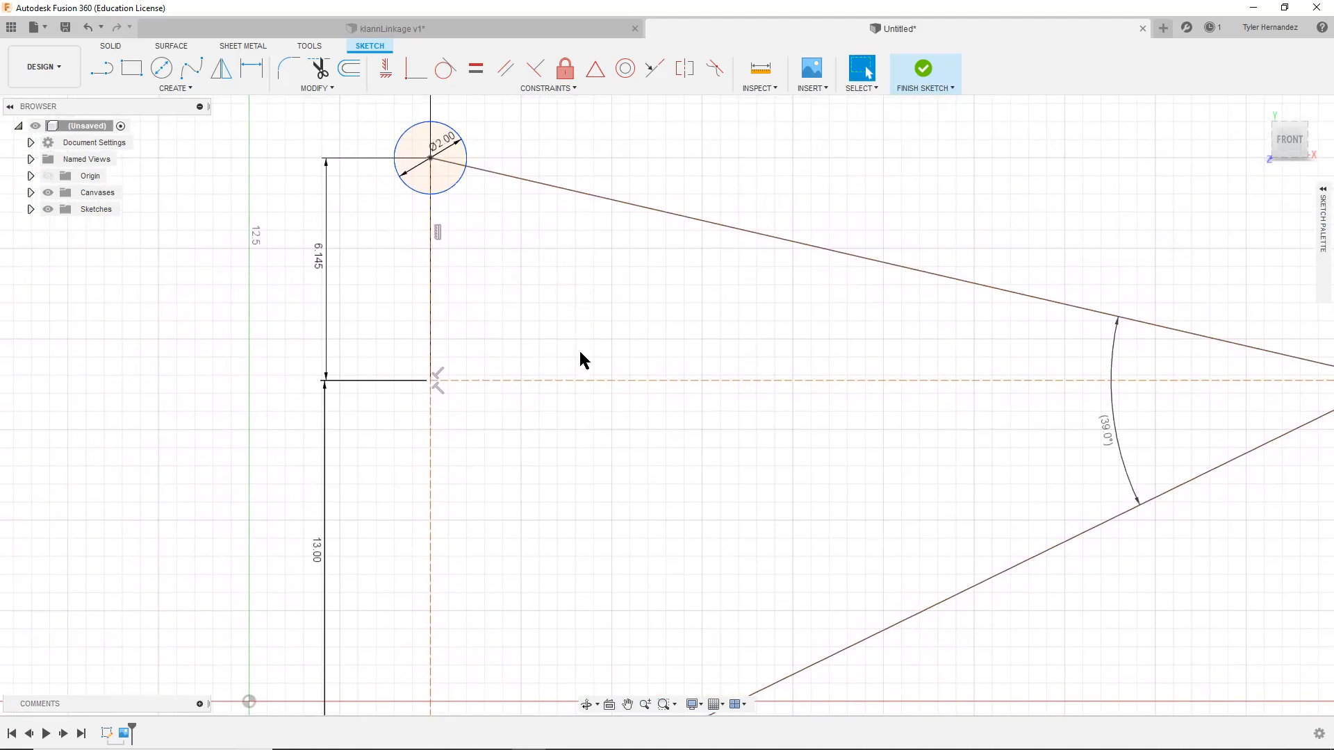
pyautogui.scroll(-2, 590, 389)
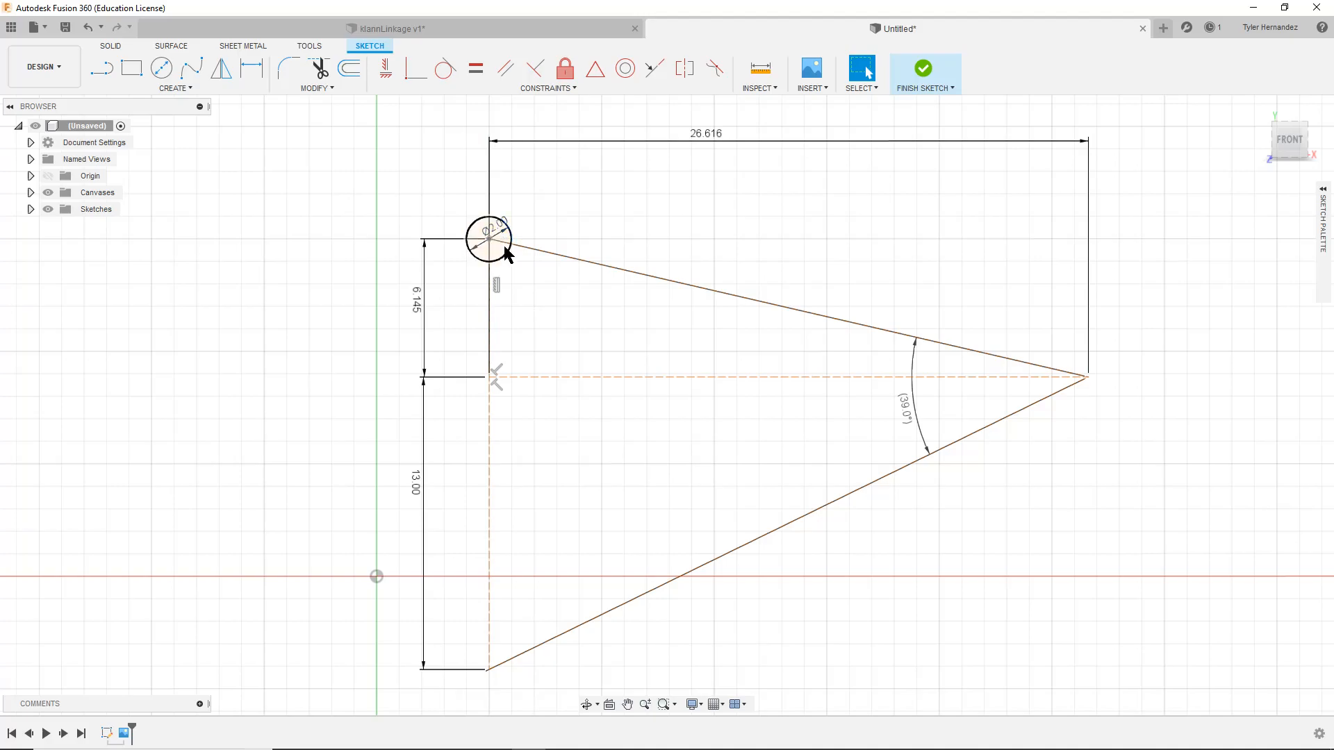
pyautogui.moveTo(489, 553); pyautogui.dragTo(628, 238, button='middle')
pyautogui.scroll(6, 593, 410)
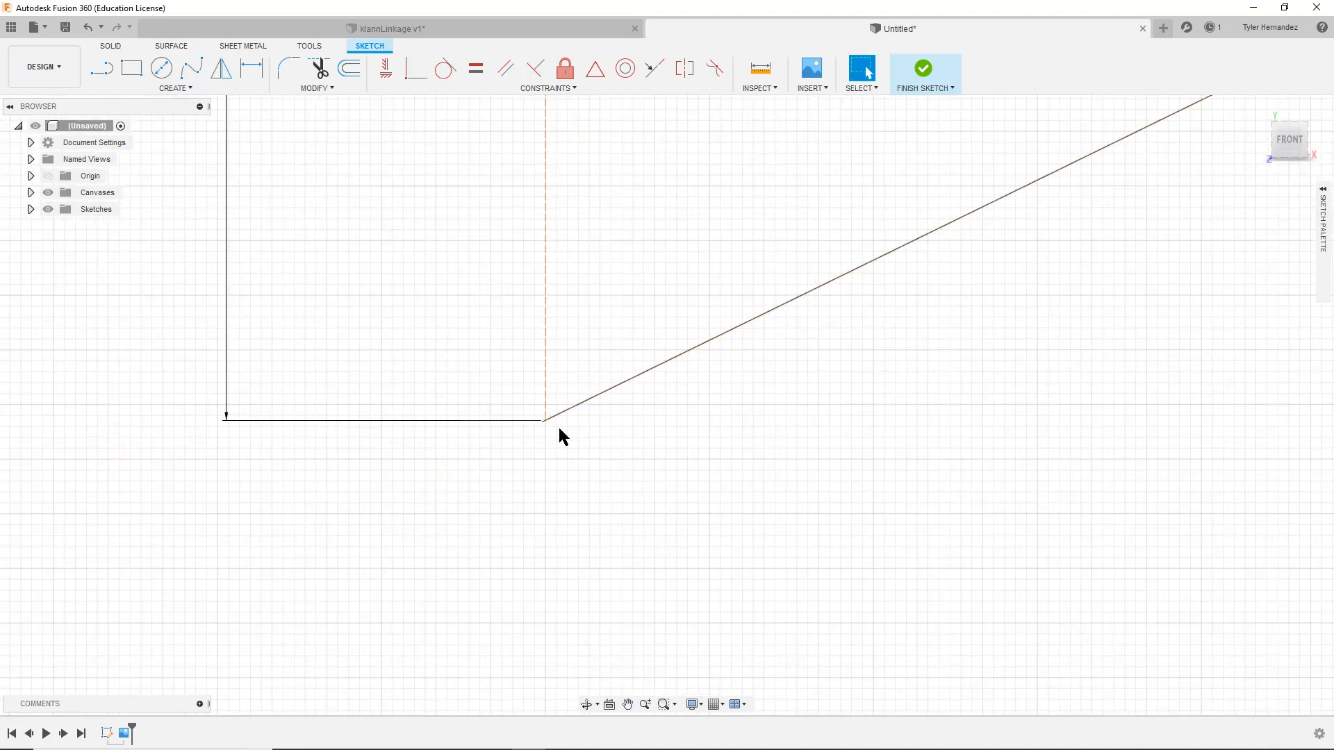
pyautogui.rightClick(587, 427)
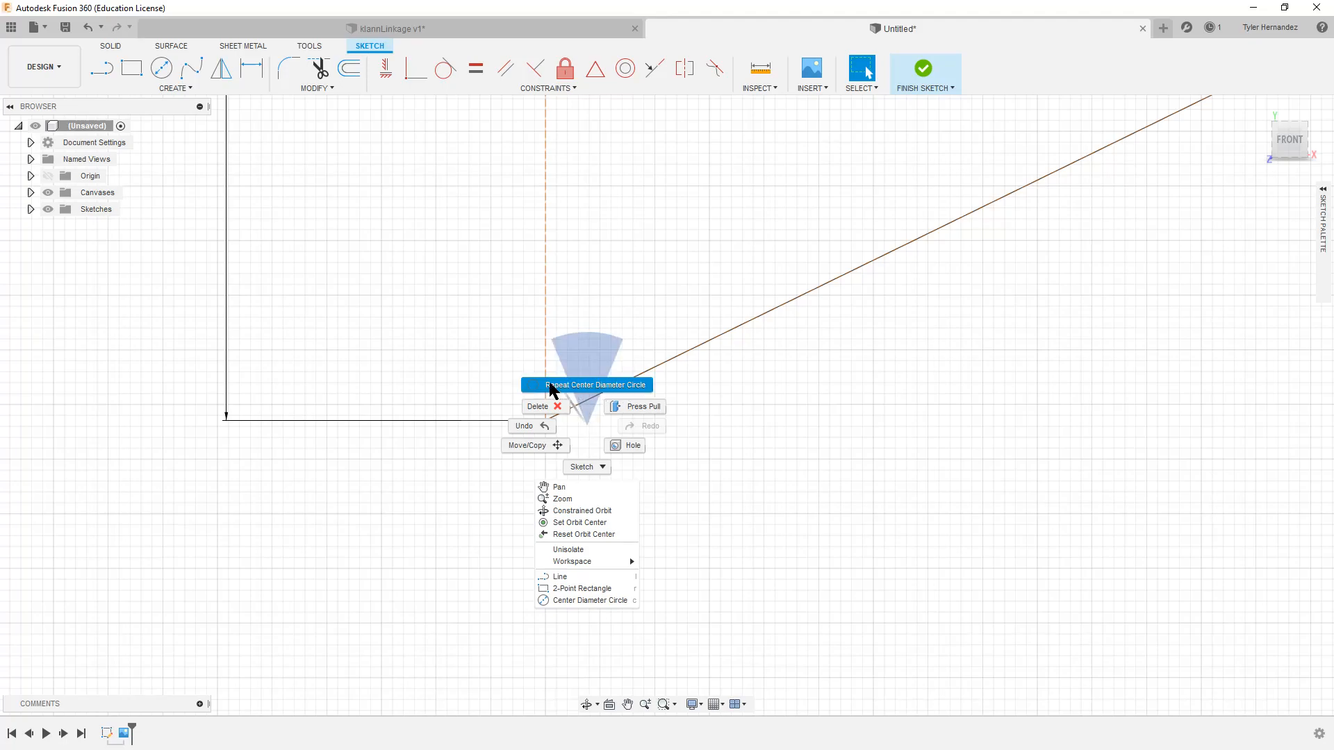
pyautogui.click(596, 387)
pyautogui.click(545, 421)
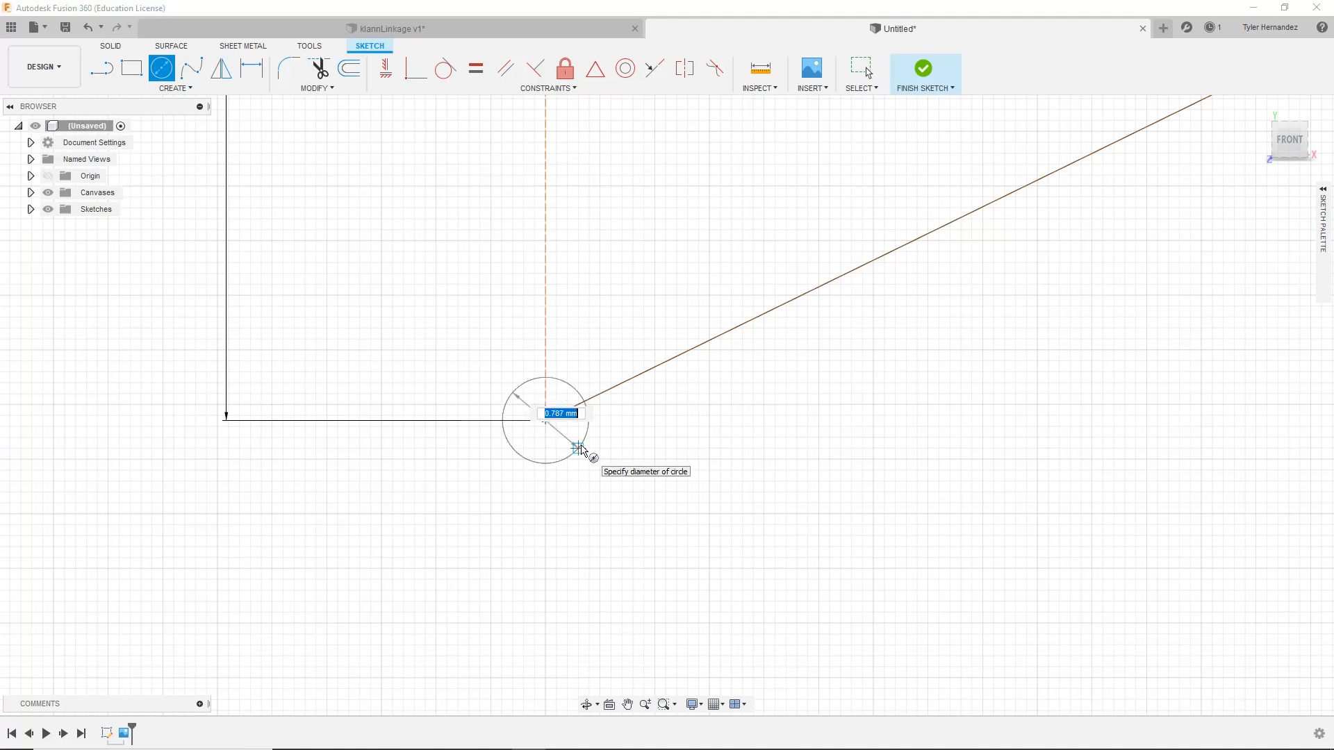
pyautogui.write('2')
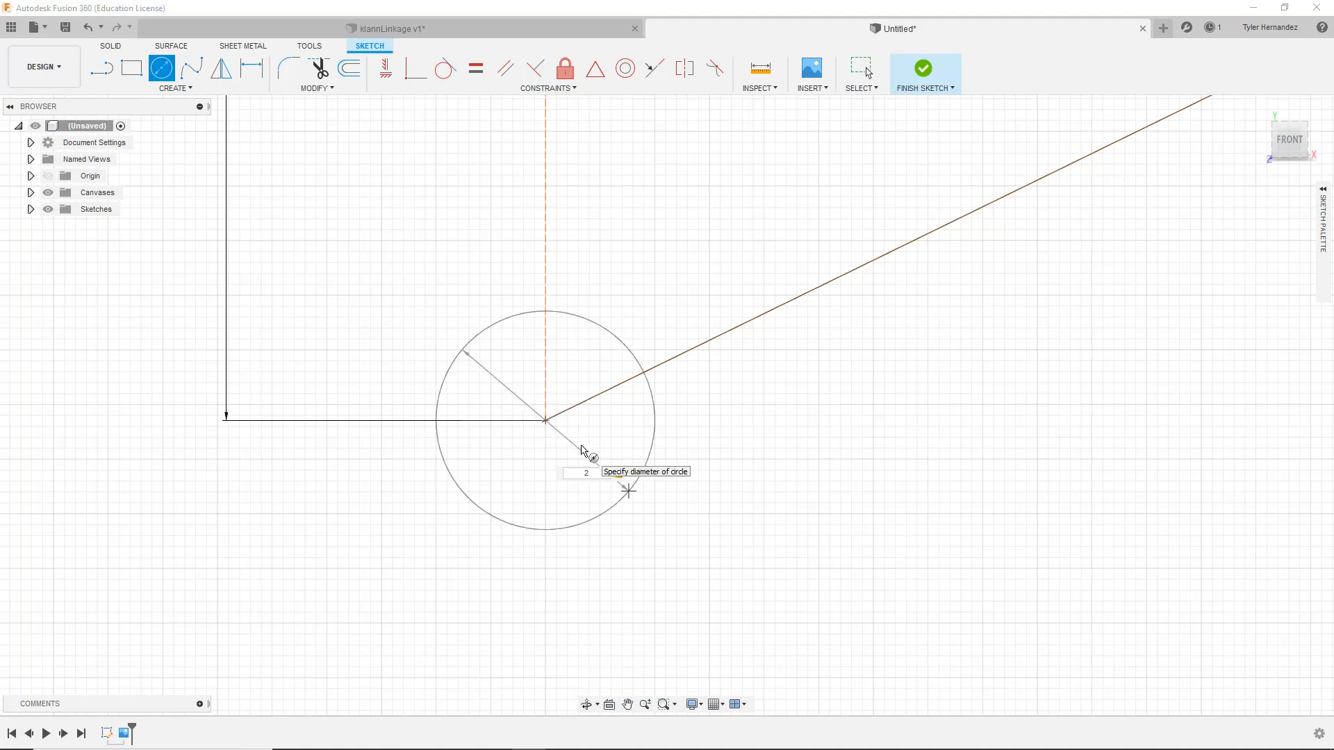
pyautogui.press('Return')
pyautogui.press('Escape')
# Draw a center diameter circle of 2 mm centred on the tip where the triangle's two sloping sides meet
pyautogui.scroll(-8, 582, 453)
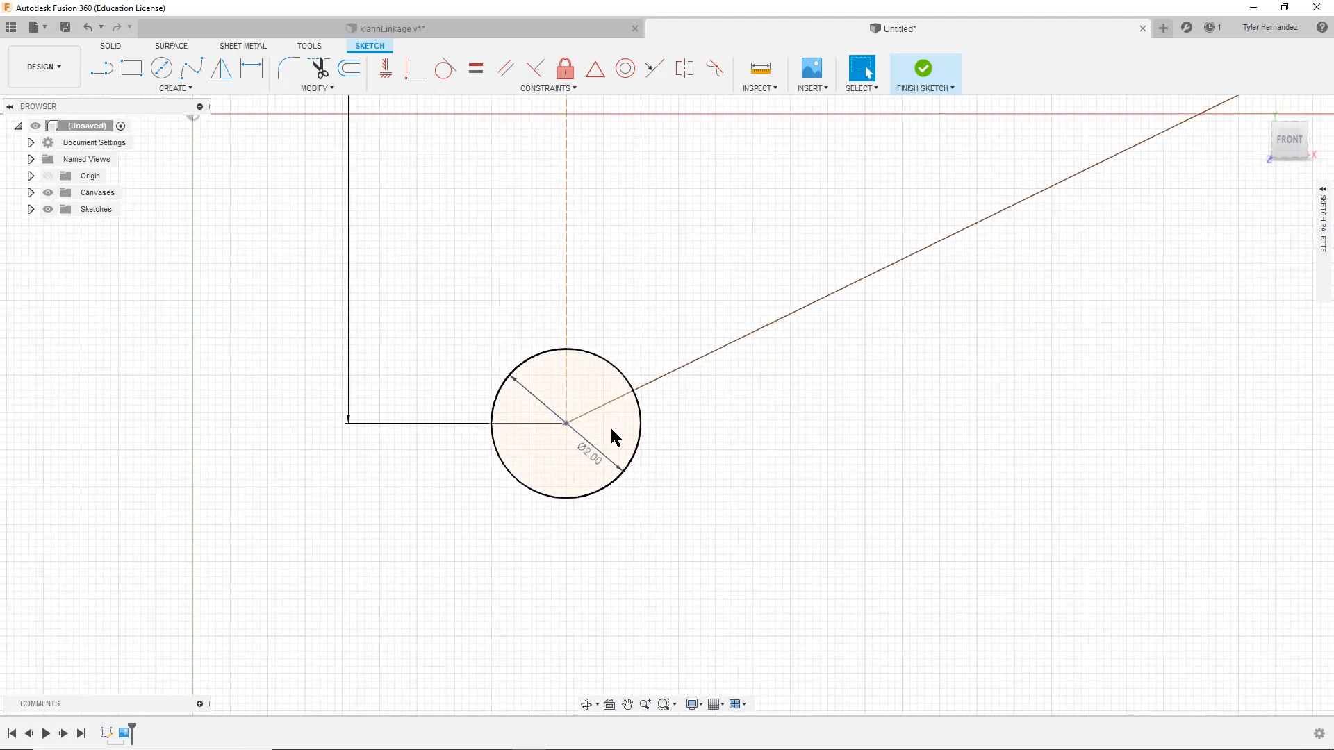
pyautogui.moveTo(778, 311)
pyautogui.mouseDown(button='middle')
pyautogui.moveTo(731, 367)
pyautogui.moveTo(539, 447)
pyautogui.mouseUp(button='middle')
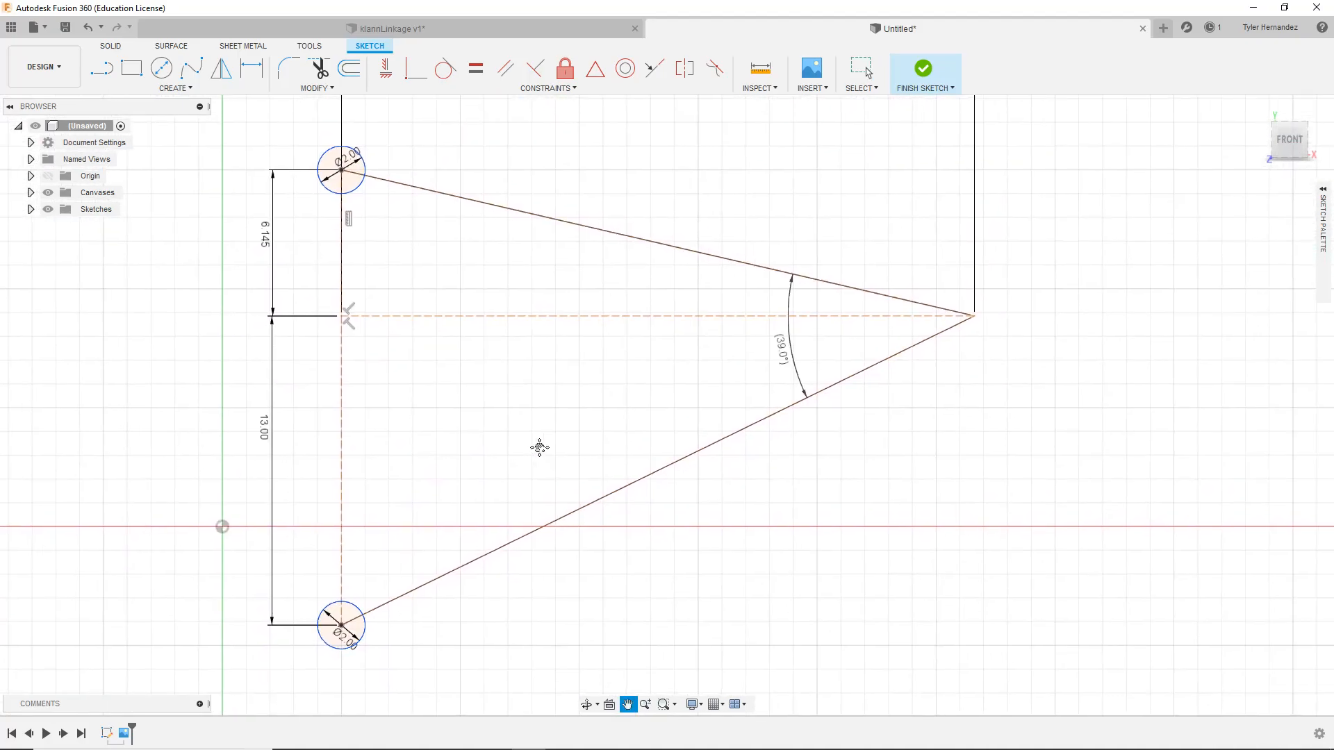
pyautogui.scroll(-2, 992, 324)
pyautogui.scroll(4, 992, 324)
pyautogui.scroll(3, 992, 321)
pyautogui.moveTo(994, 286); pyautogui.dragTo(836, 415, button='middle')
pyautogui.scroll(2, 807, 420)
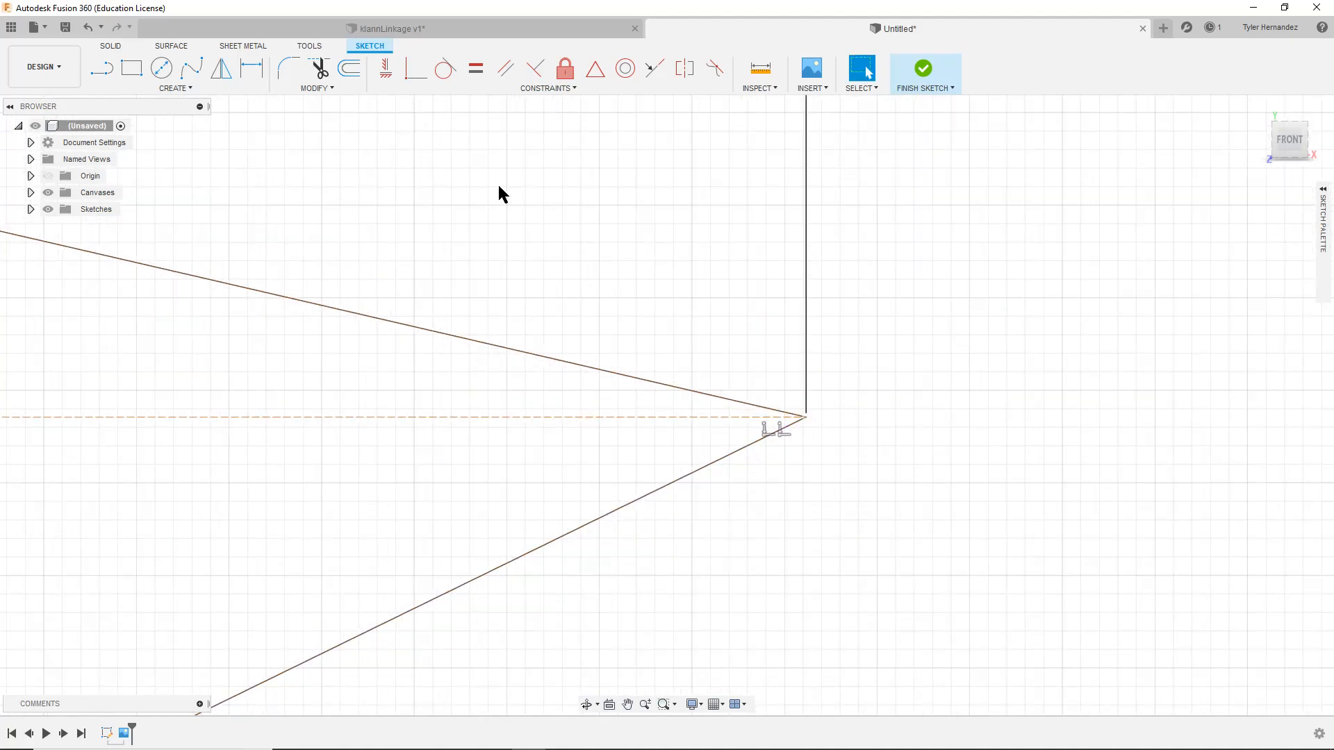
pyautogui.rightClick(840, 416)
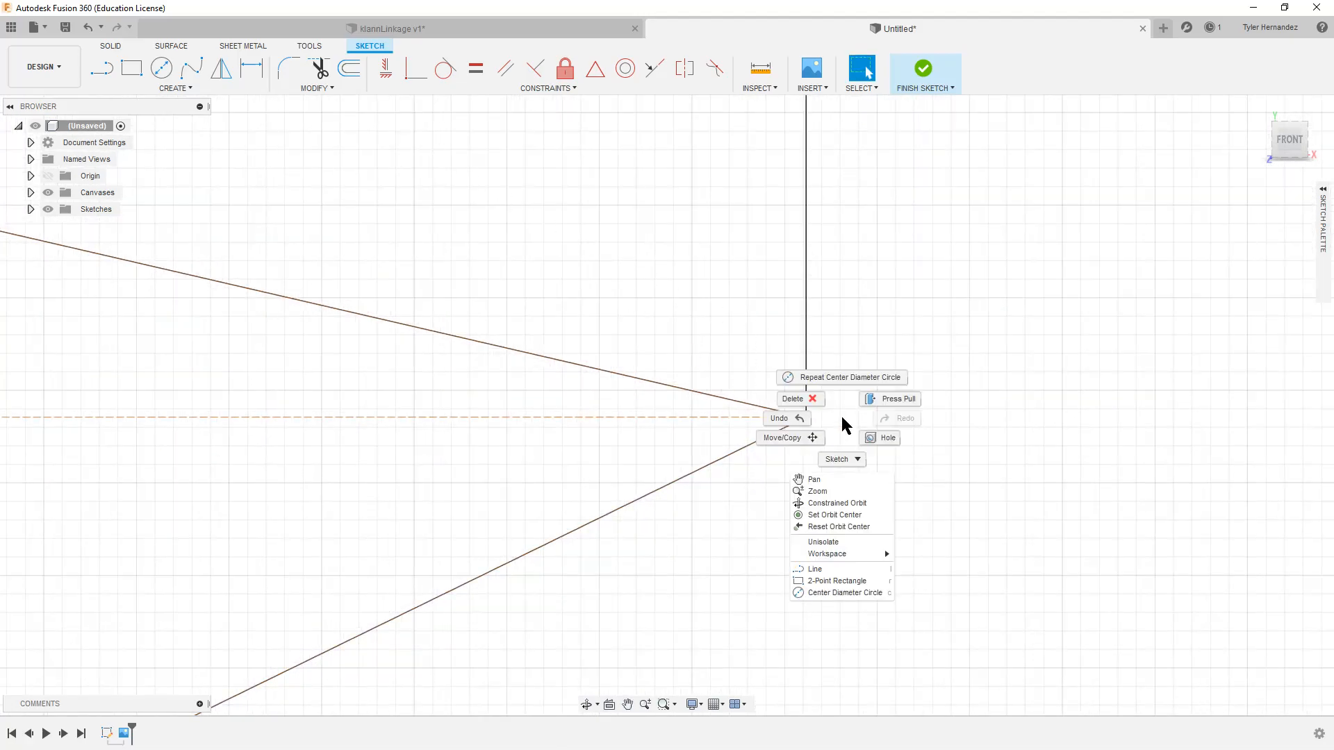
pyautogui.click(838, 378)
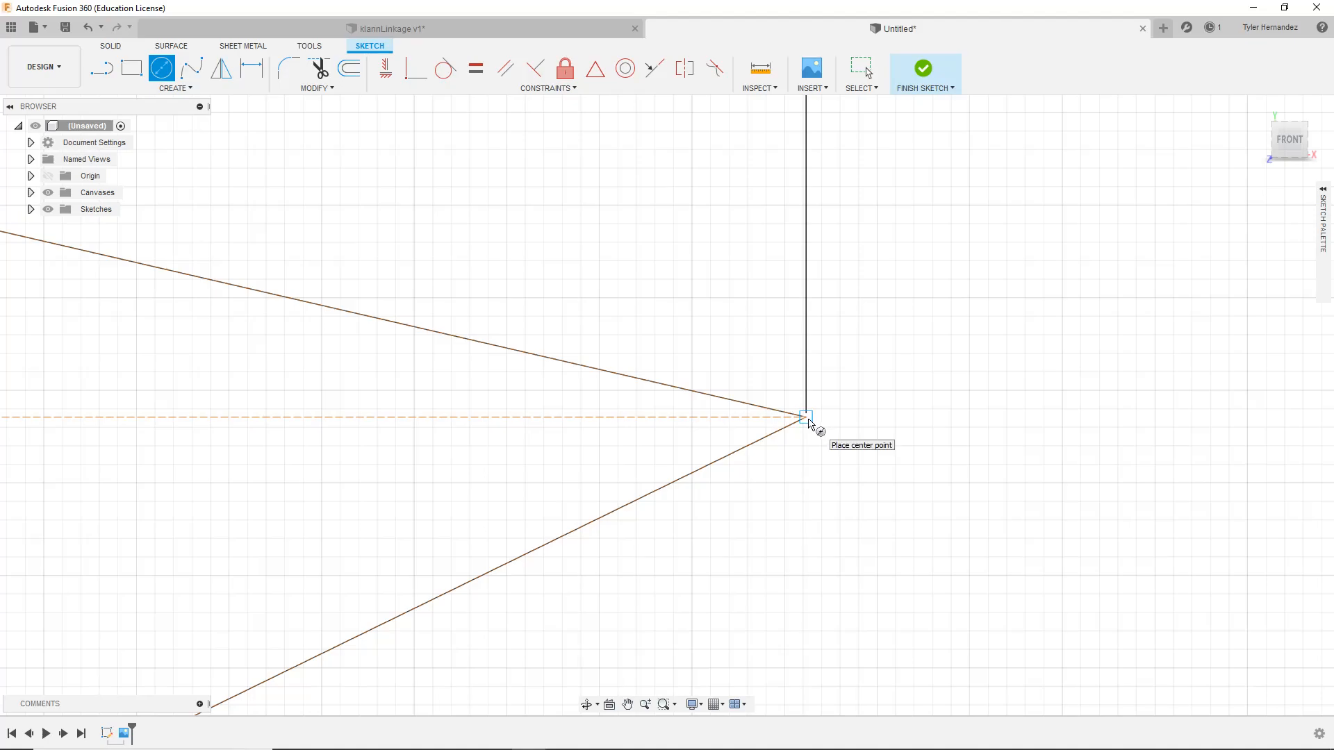
pyautogui.click(806, 417)
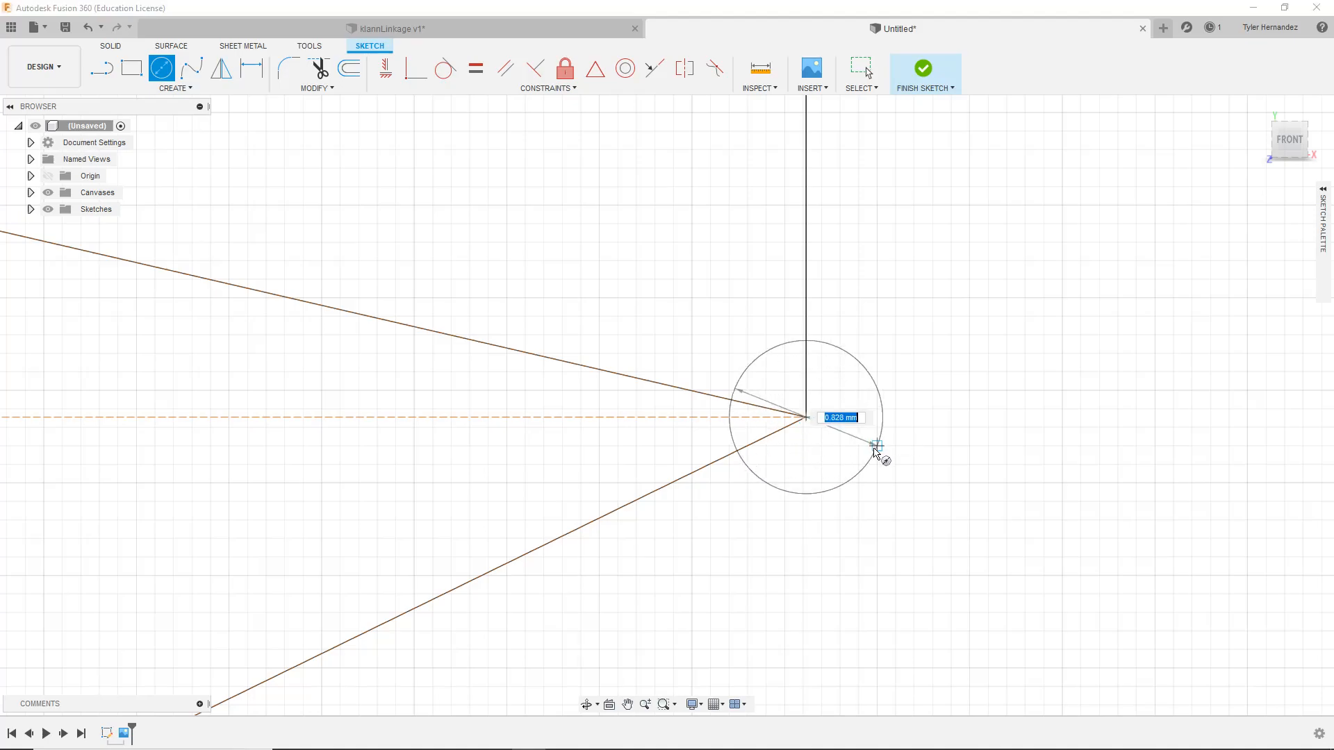
pyautogui.write('2')
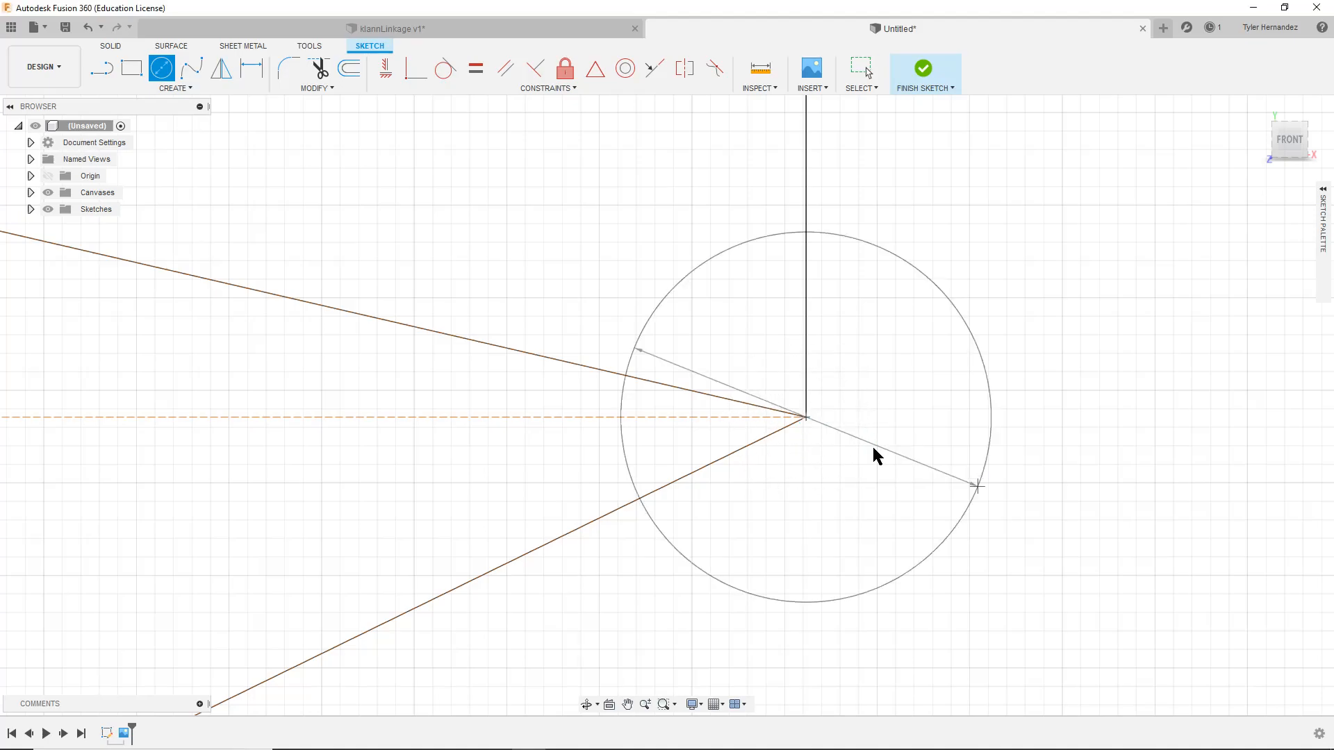
pyautogui.press('Return')
pyautogui.press('Escape')
# Draw an outer line from the upper corner circle to the outer side of the lower corner circle, tangent to the lower circle
pyautogui.scroll(-3, 778, 576)
pyautogui.scroll(-3, 686, 563)
pyautogui.moveTo(525, 542); pyautogui.dragTo(844, 291, button='middle')
pyautogui.scroll(-4, 735, 417)
pyautogui.moveTo(475, 398); pyautogui.dragTo(596, 340, button='middle')
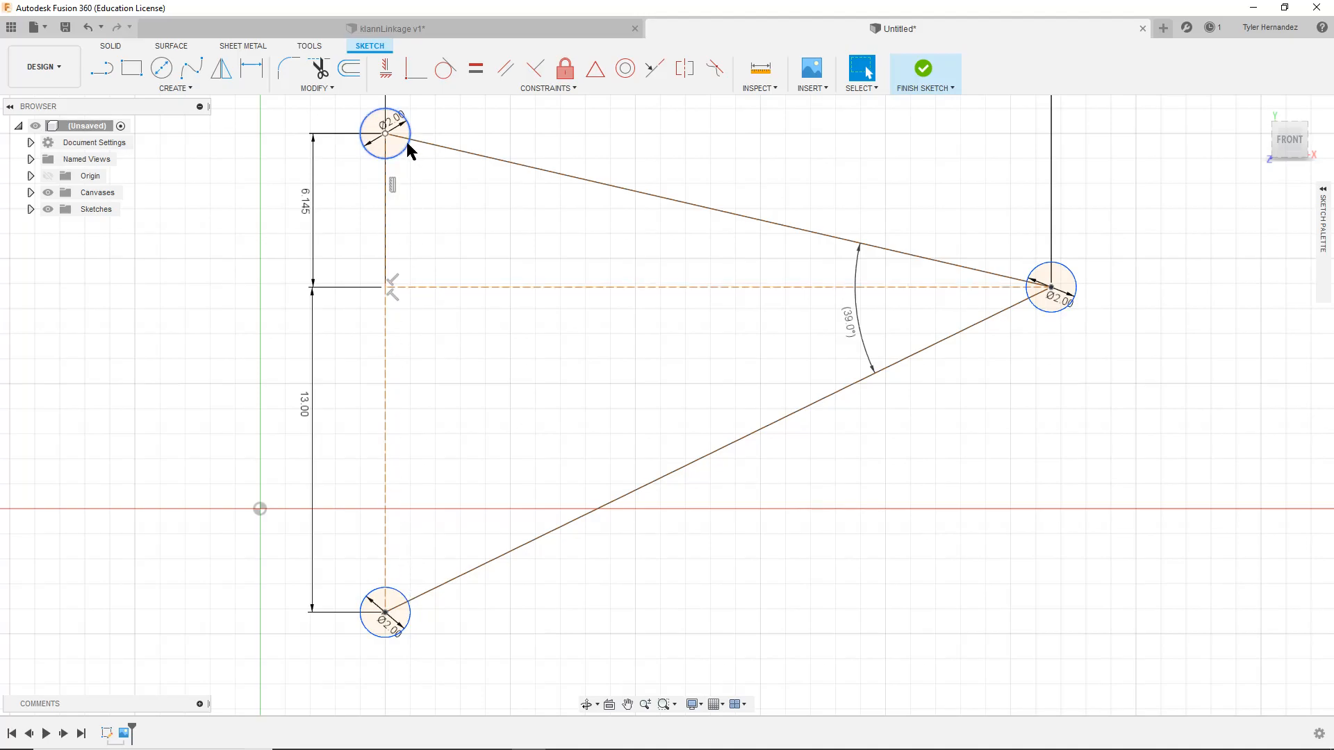
pyautogui.click(105, 73)
pyautogui.click(98, 70)
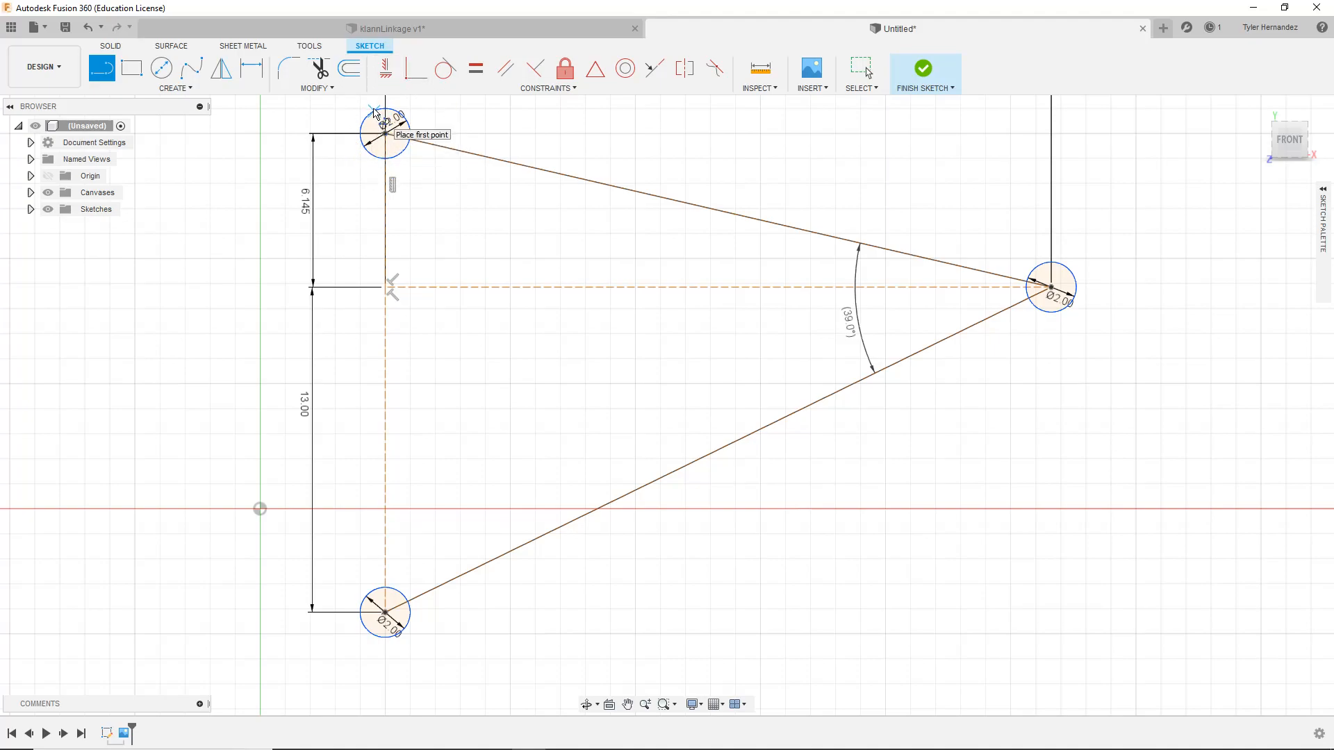
pyautogui.click(374, 112)
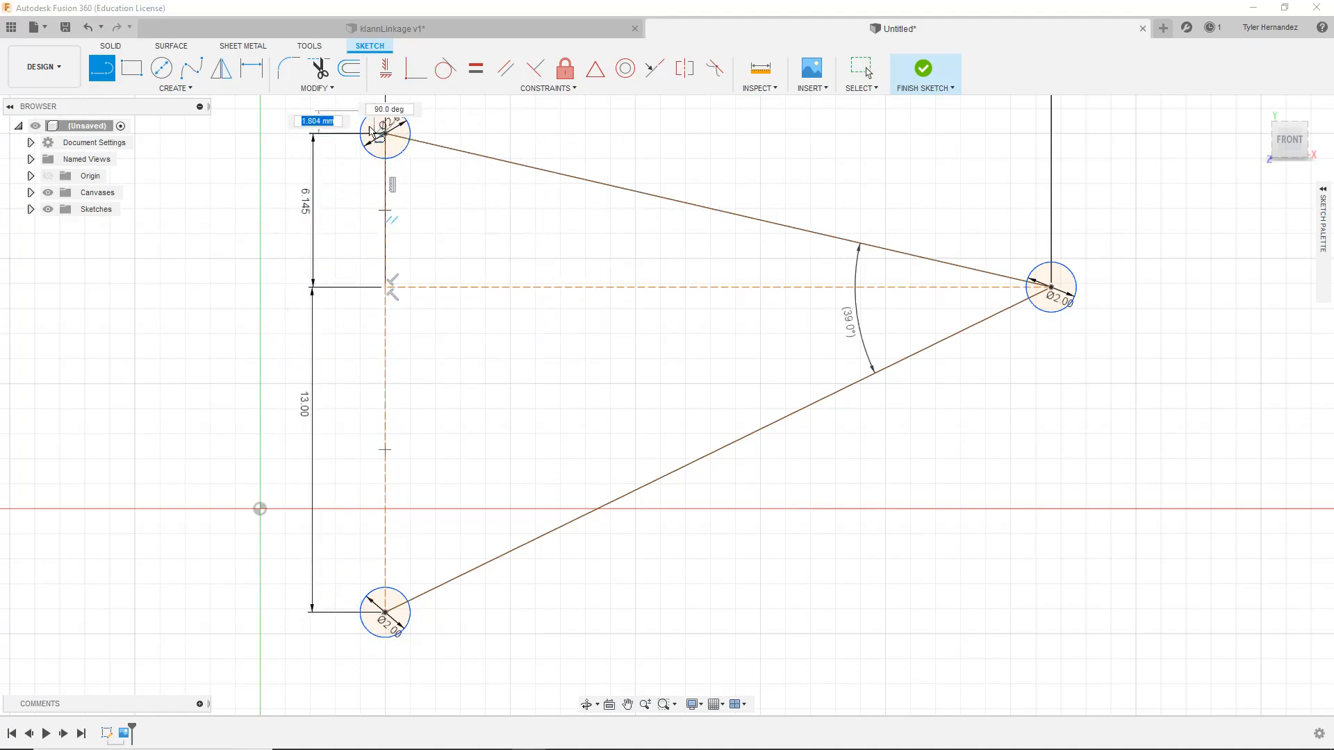
pyautogui.scroll(5, 350, 489)
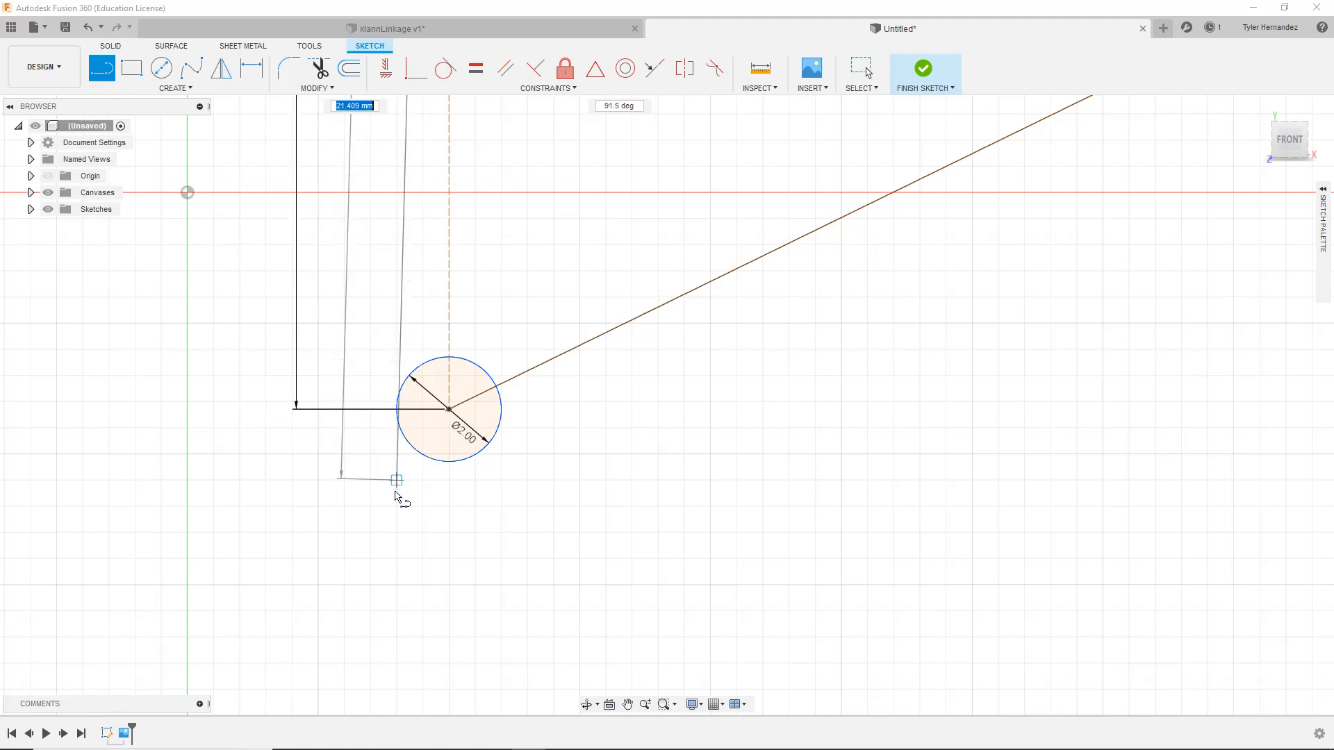
pyautogui.click(397, 409)
pyautogui.scroll(-4, 452, 337)
pyautogui.moveTo(497, 163); pyautogui.dragTo(506, 470, button='middle')
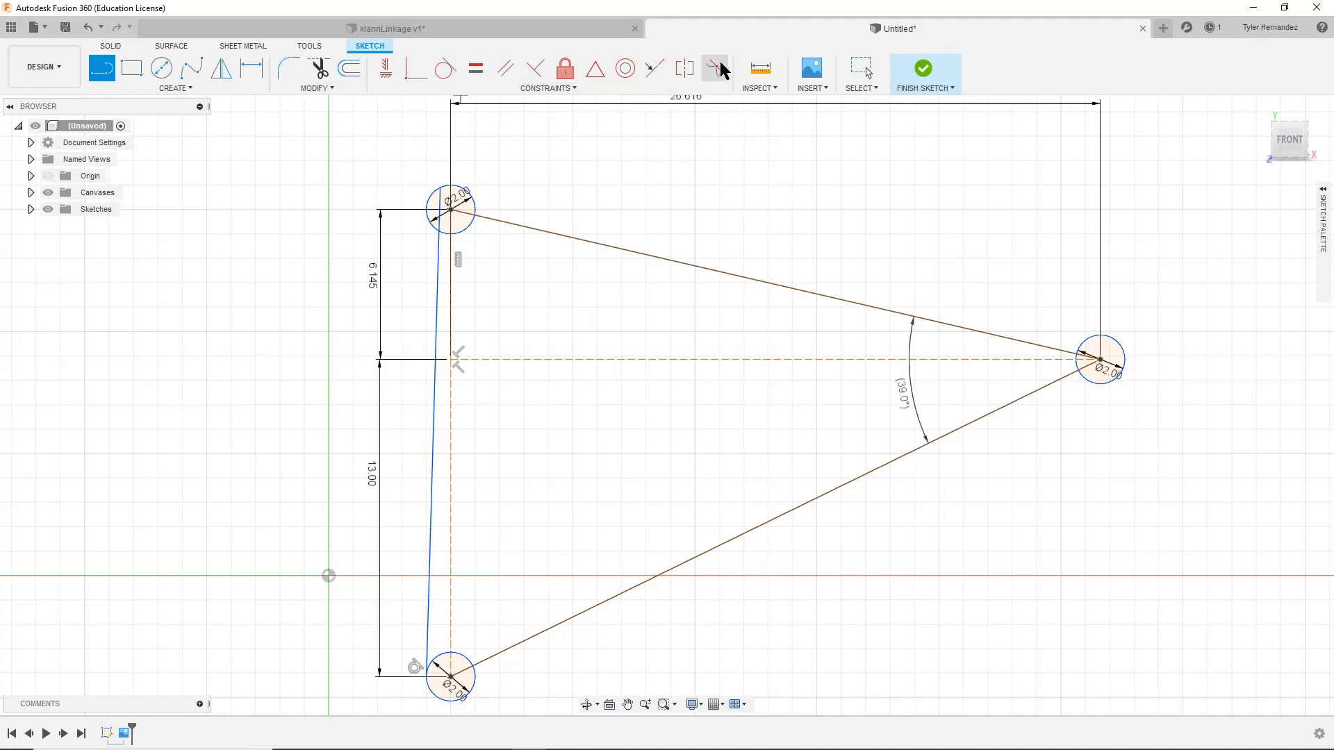
# Constrain the outer line beside the triangle's vertical side parallel to the vertical construction line
pyautogui.click(507, 65)
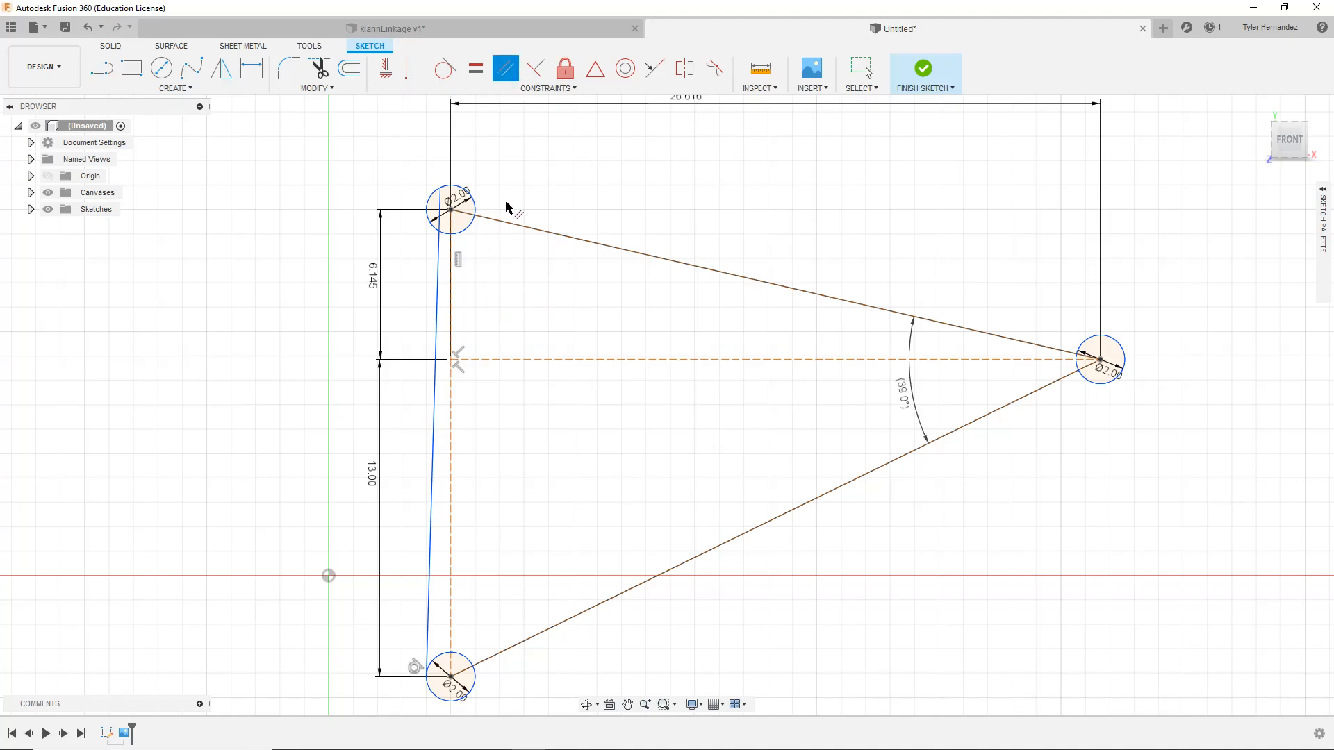
pyautogui.click(451, 394)
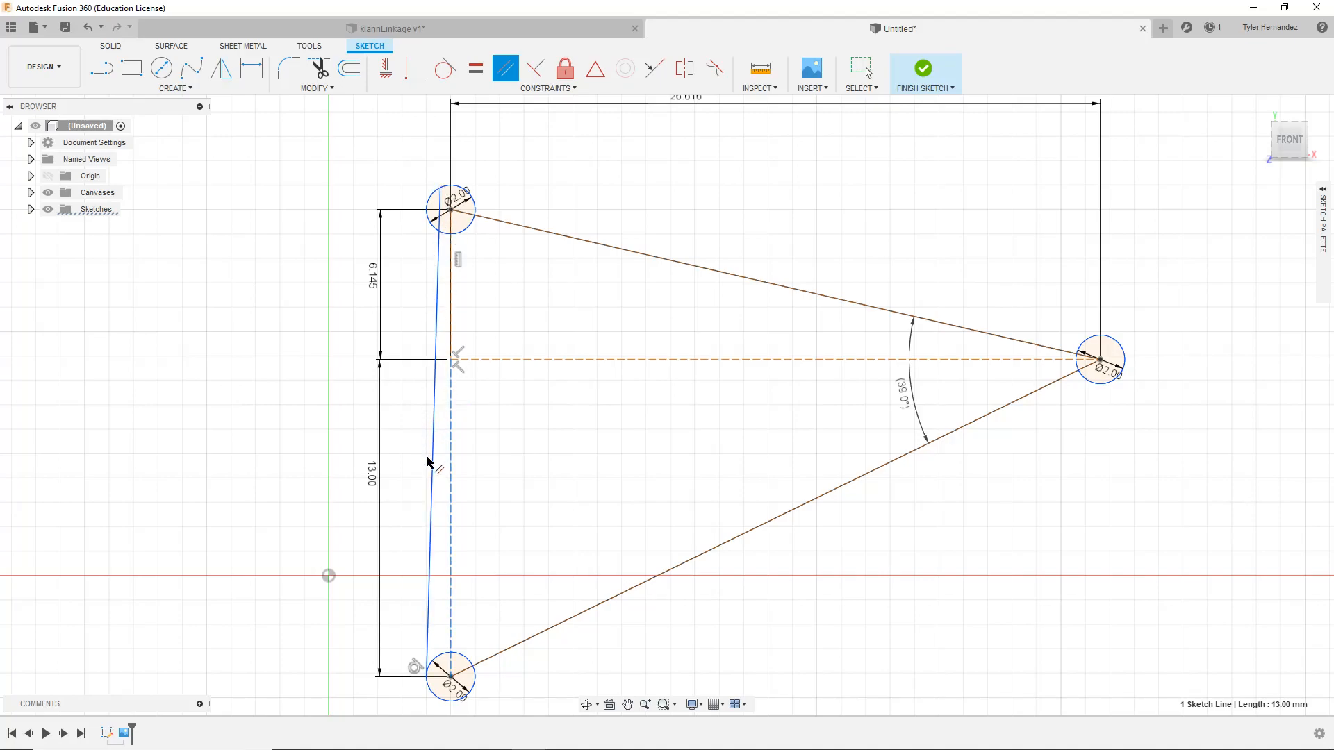
pyautogui.click(434, 414)
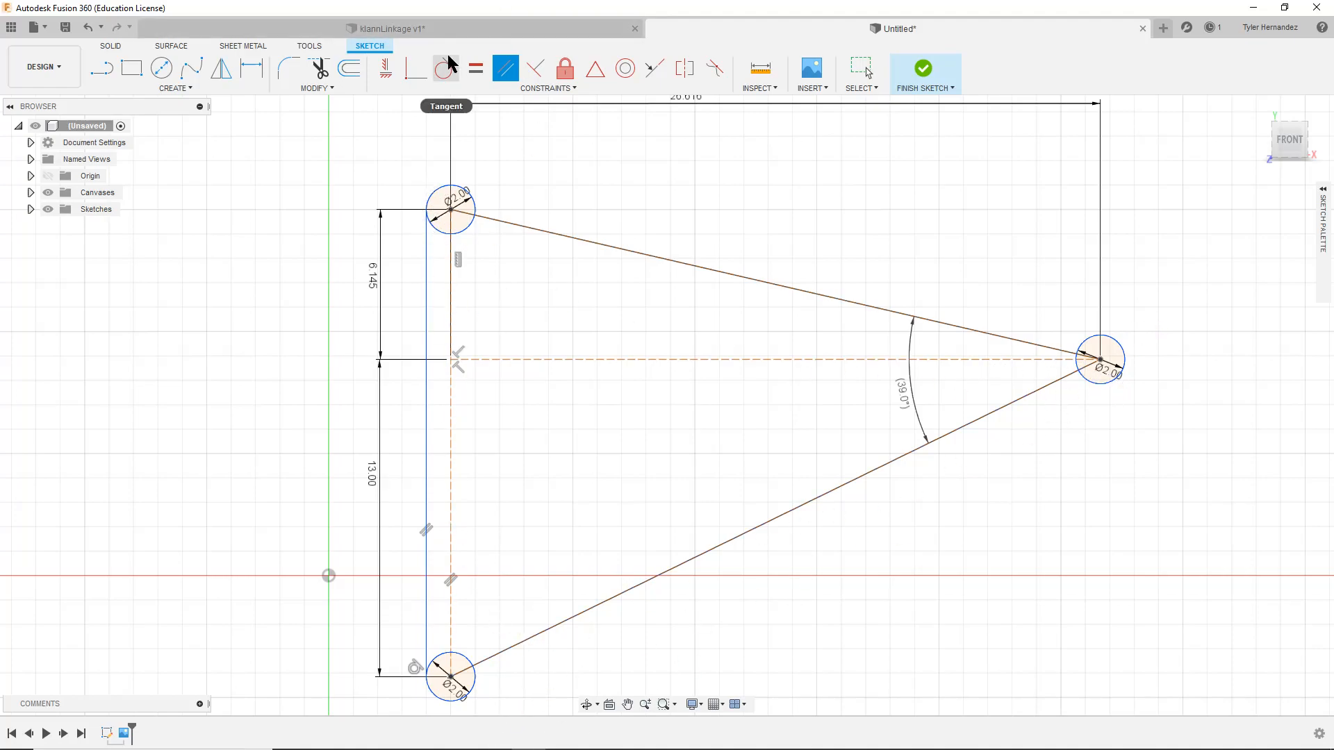
# Draw outer lines along both sloping sides, joining the lower and upper corner circles to the tip circle with tangency at the tip
pyautogui.click(100, 73)
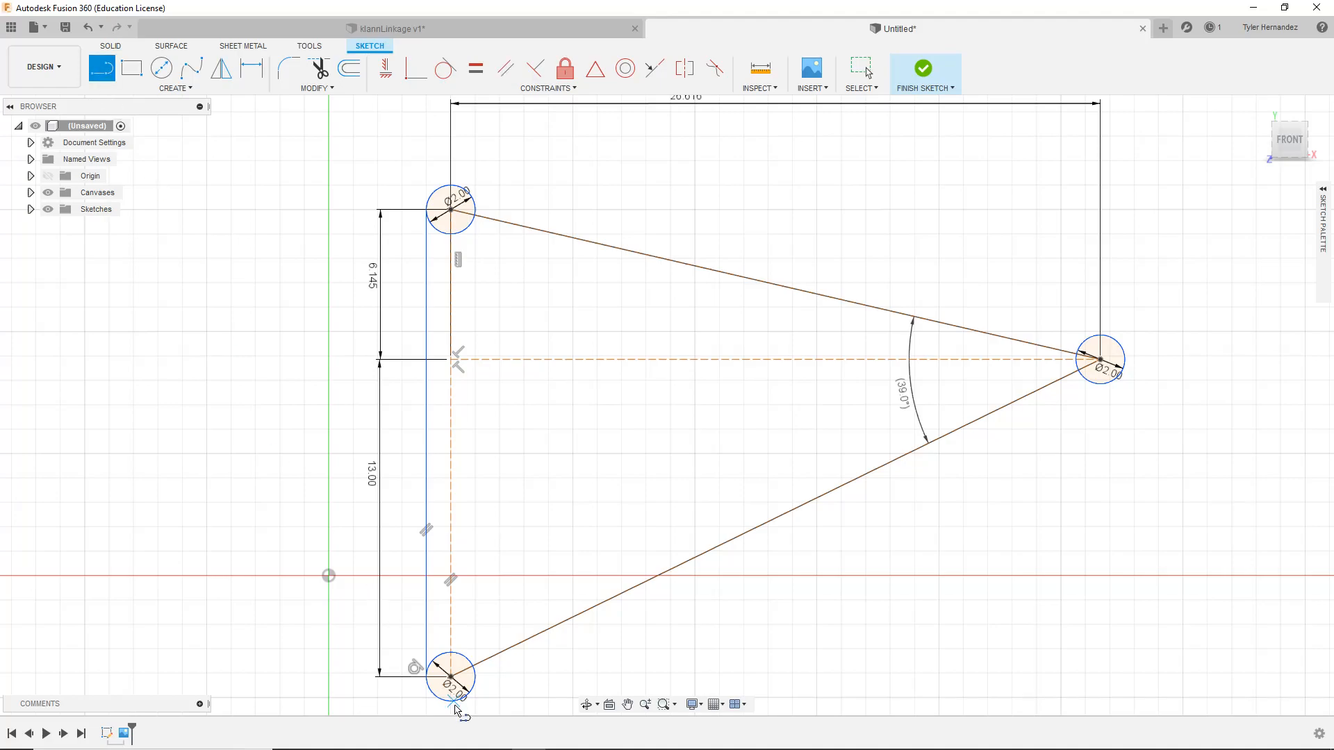
pyautogui.click(451, 677)
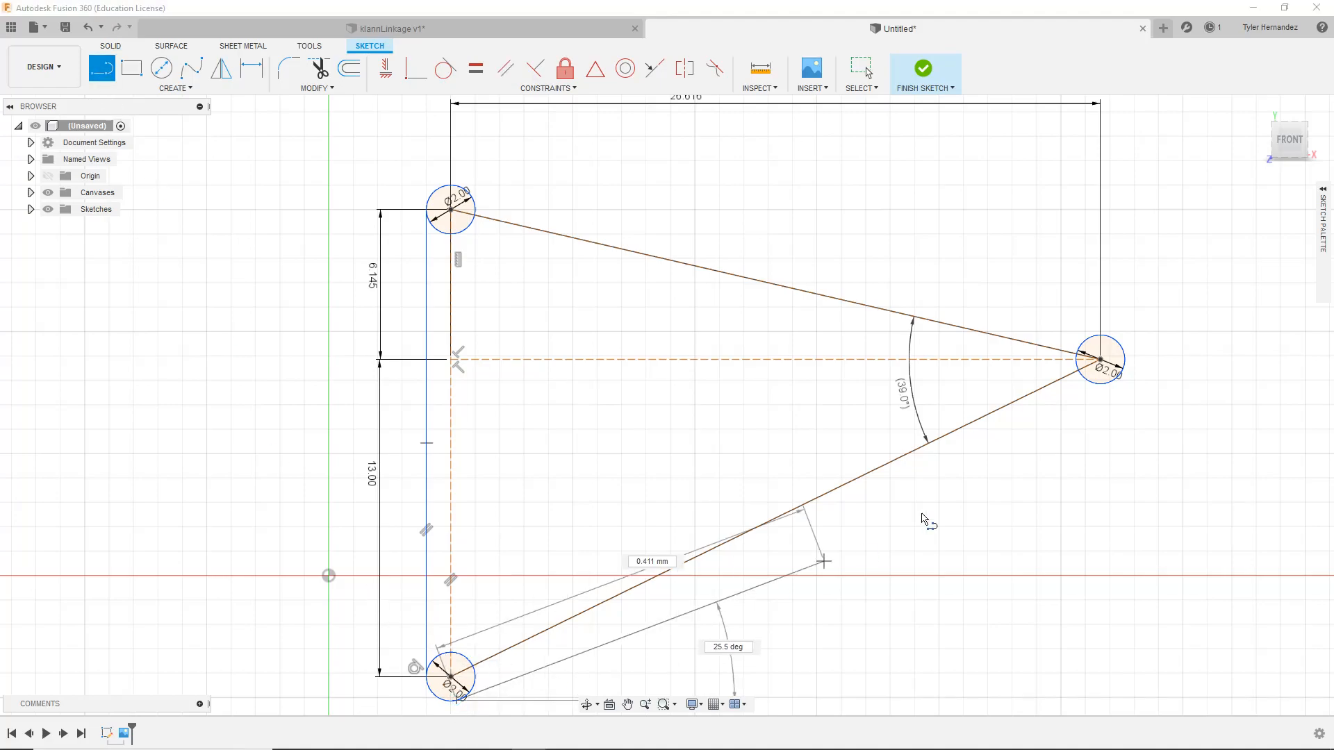
pyautogui.click(1115, 386)
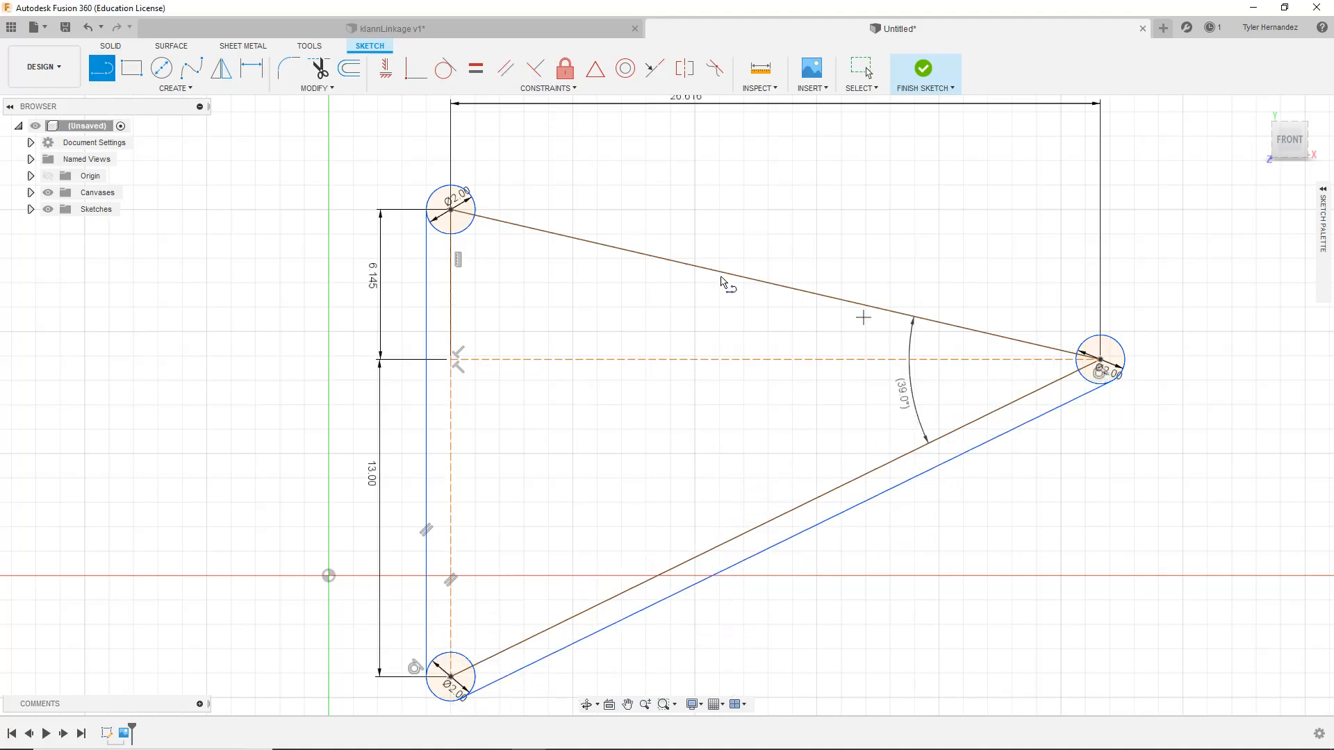
pyautogui.click(465, 190)
pyautogui.click(1094, 327)
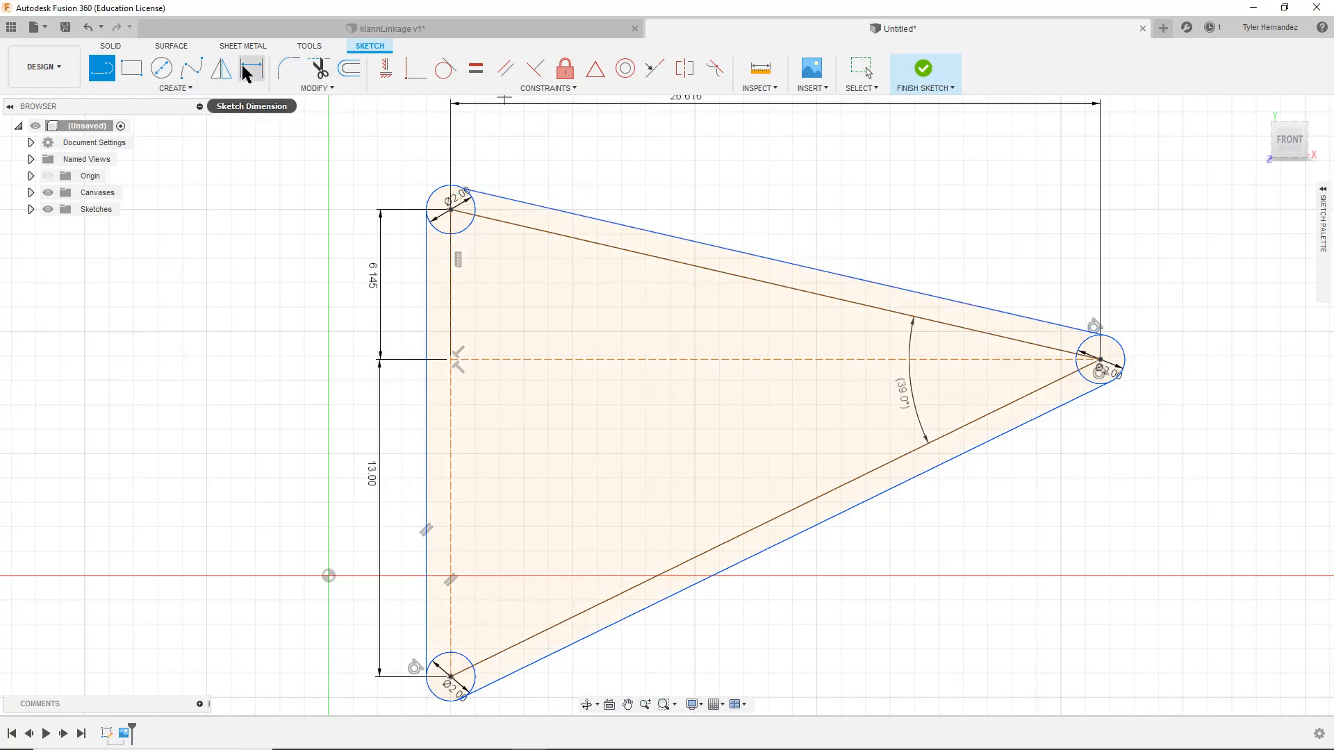
# Constrain the upper and lower outer sloping lines parallel to their neighbouring construction lines
pyautogui.click(506, 68)
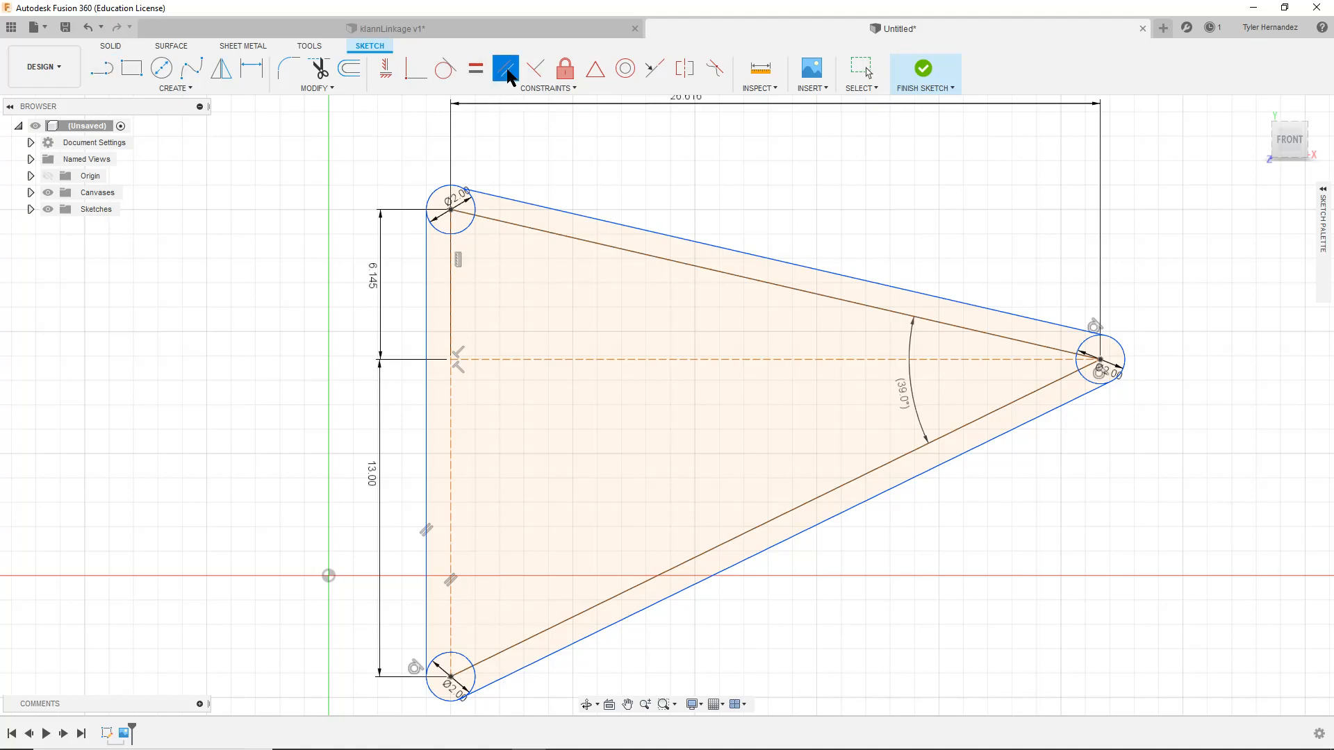
pyautogui.click(723, 274)
pyautogui.click(732, 251)
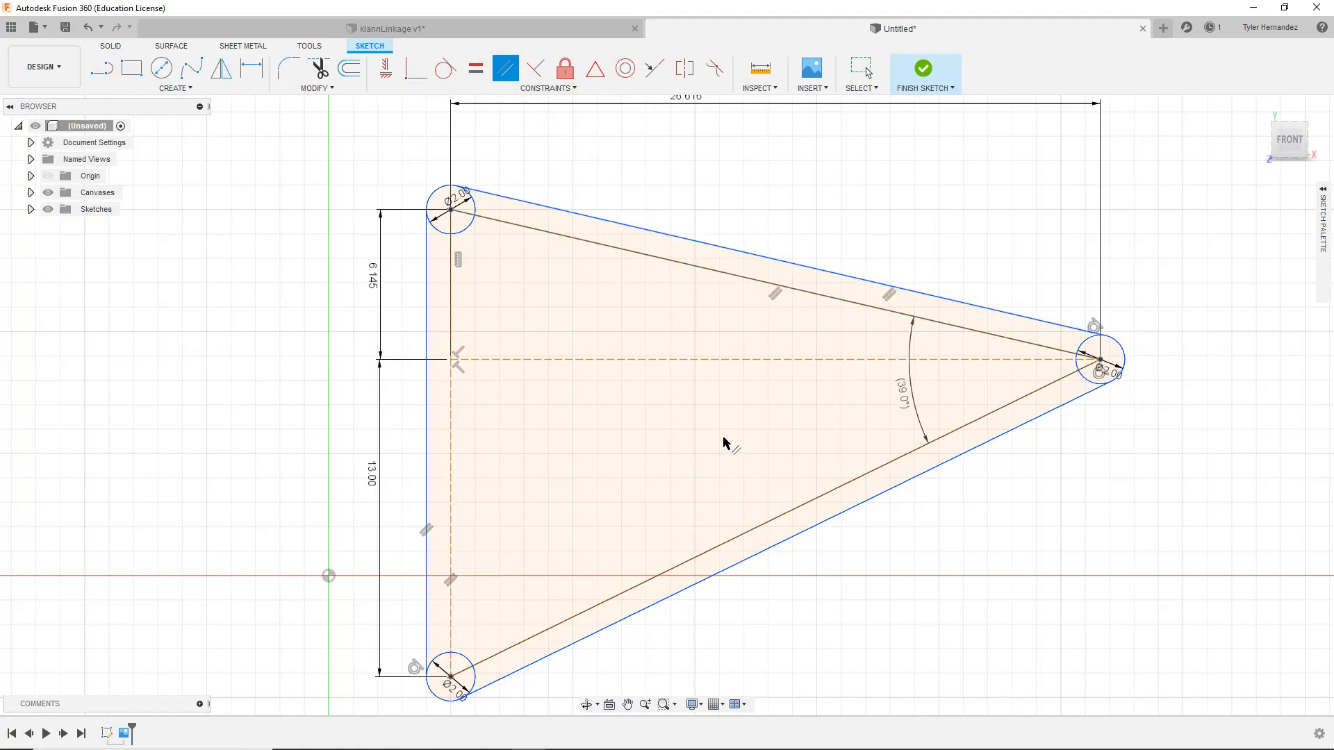
pyautogui.click(764, 526)
pyautogui.click(774, 546)
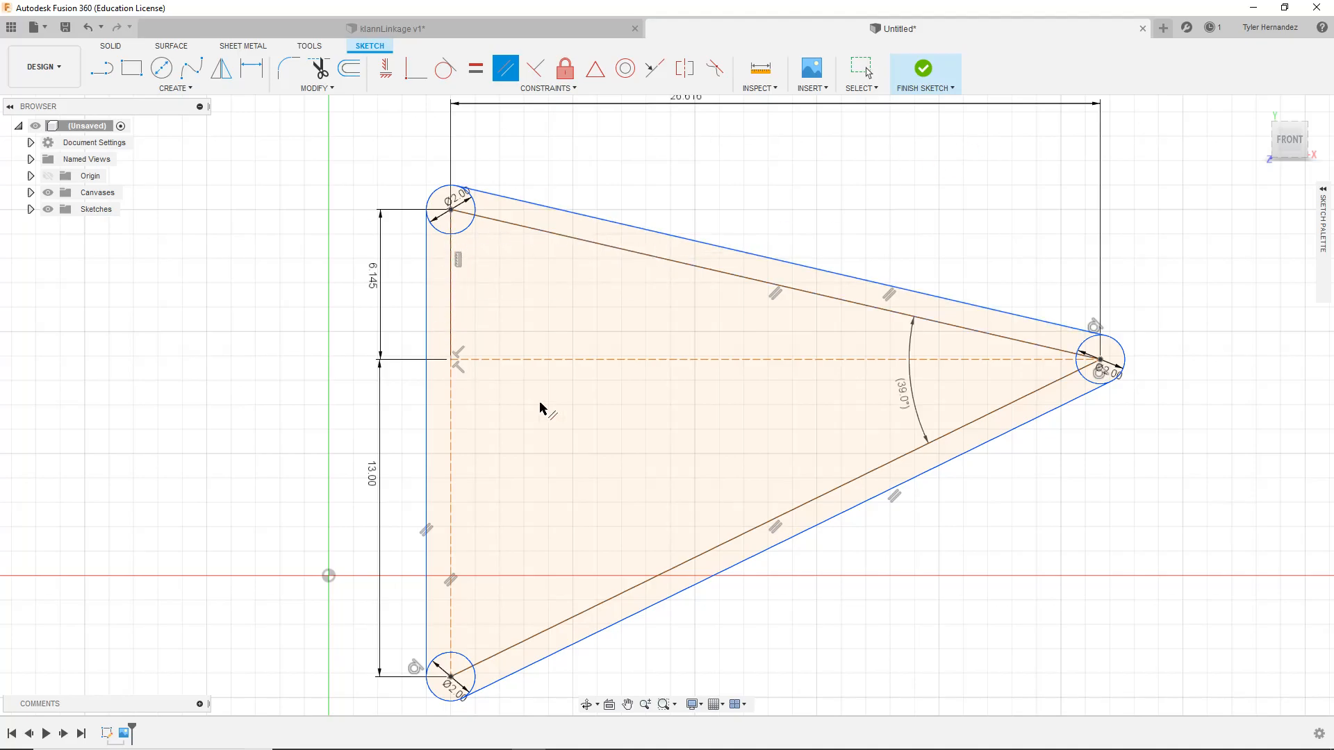
# Examine the triangular frame in the klannLinkage v1 design and return to the untitled design
pyautogui.scroll(-2, 586, 345)
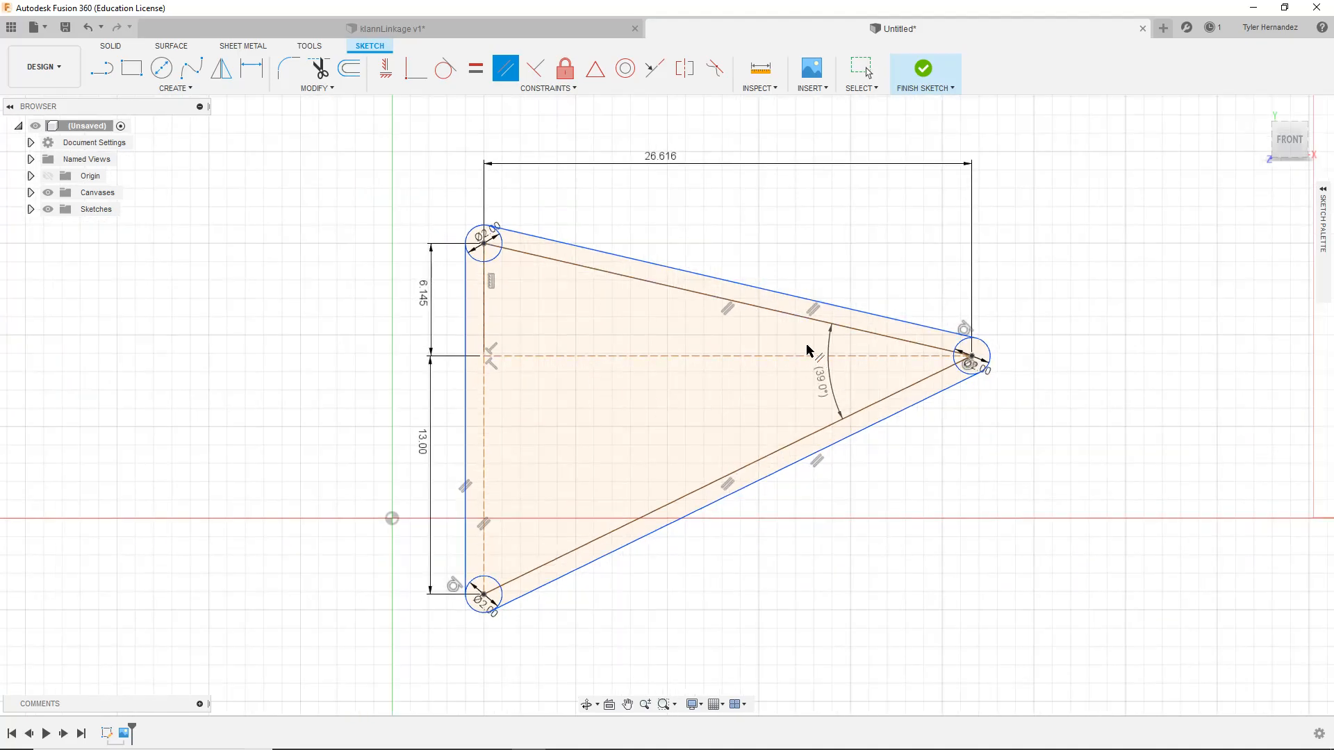
pyautogui.click(391, 31)
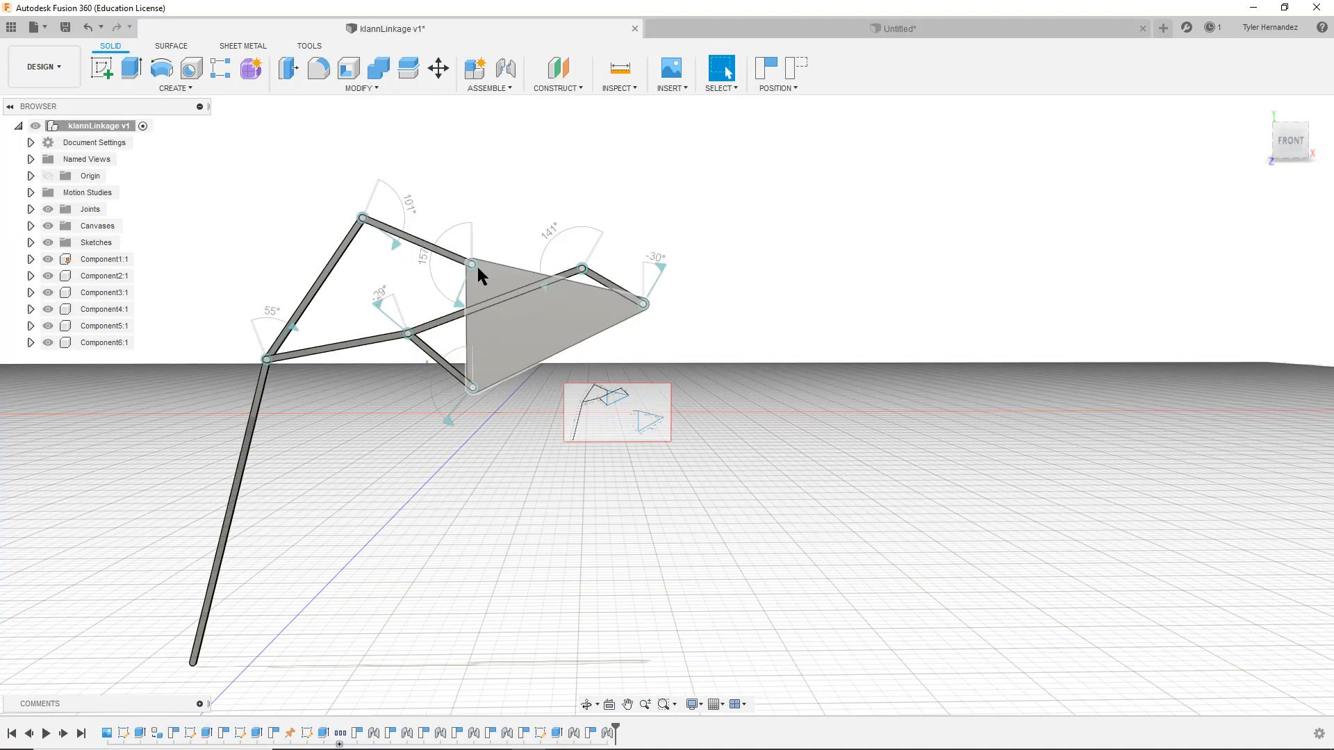
pyautogui.click(777, 32)
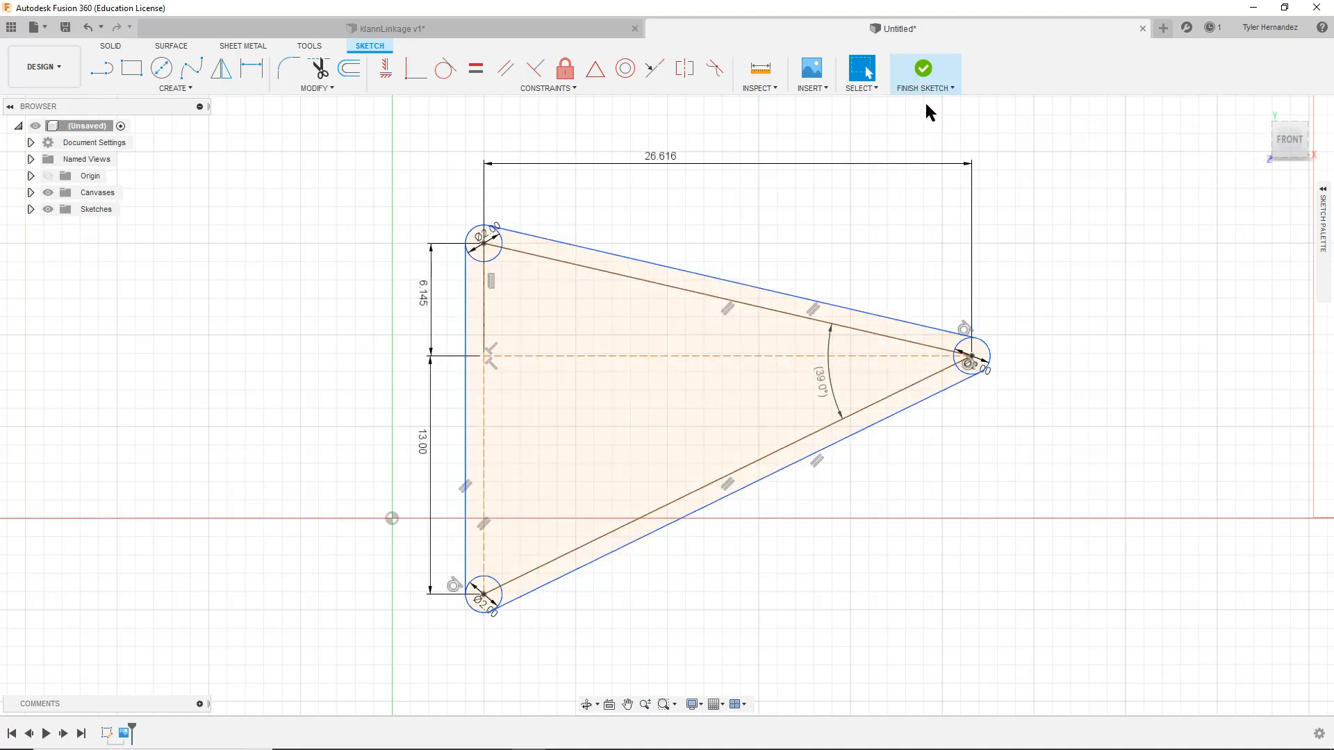
# Finish the frame sketch and view its closed outline at a slight tilt
pyautogui.click(925, 73)
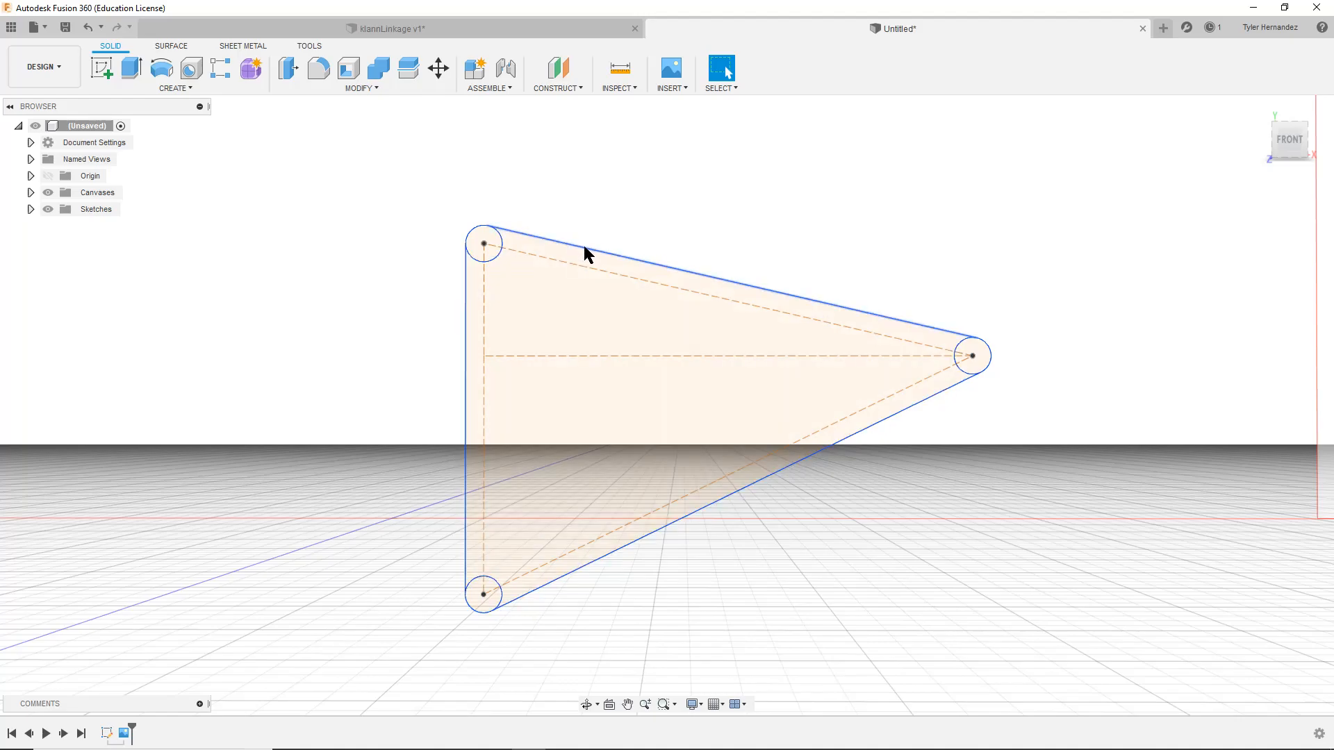
pyautogui.doubleClick(922, 388)
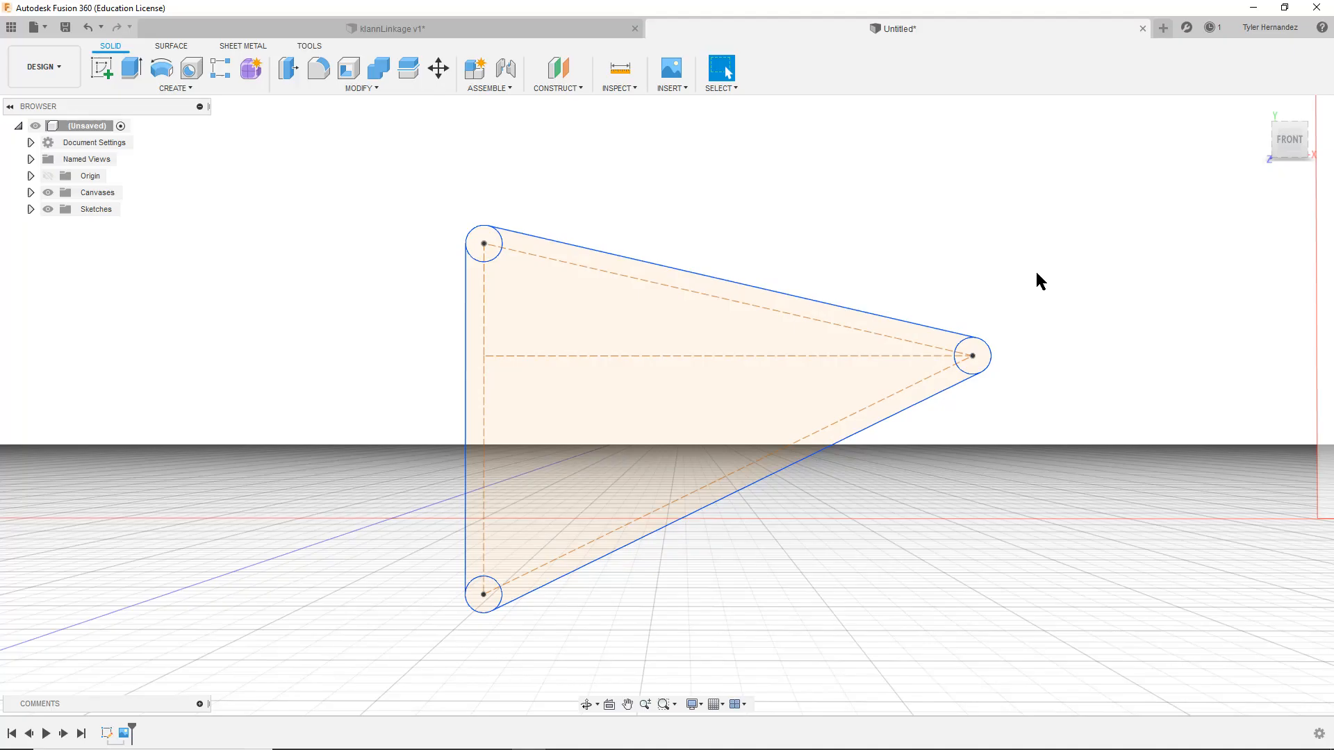
pyautogui.moveTo(1039, 272)
pyautogui.keyDown('shift'); pyautogui.mouseDown(button='middle')
pyautogui.moveTo(907, 288)
pyautogui.moveTo(1015, 292)
pyautogui.moveTo(1012, 370)
pyautogui.moveTo(979, 437)
pyautogui.moveTo(1044, 333)
pyautogui.moveTo(1044, 307)
pyautogui.moveTo(1003, 295)
pyautogui.moveTo(1048, 286)
pyautogui.moveTo(1035, 287)
pyautogui.mouseUp(button='middle'); pyautogui.keyUp('shift')
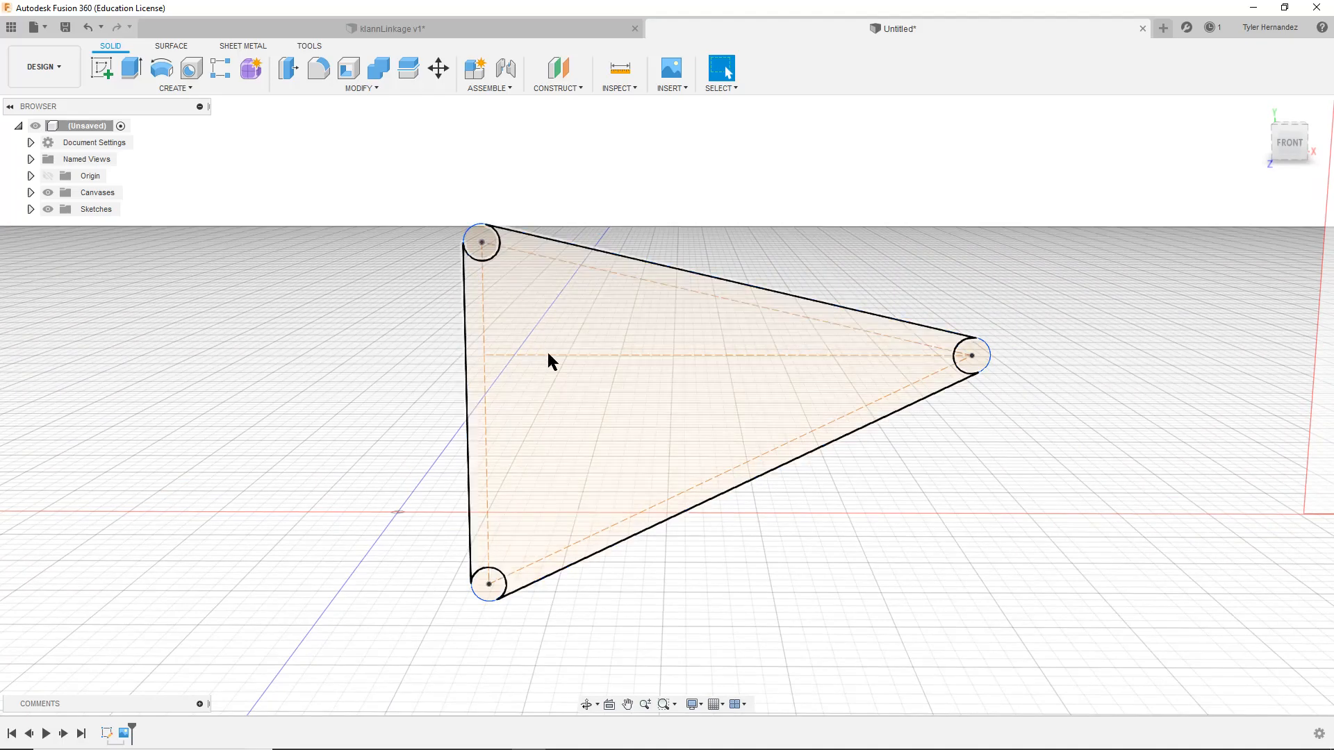
pyautogui.click(597, 313)
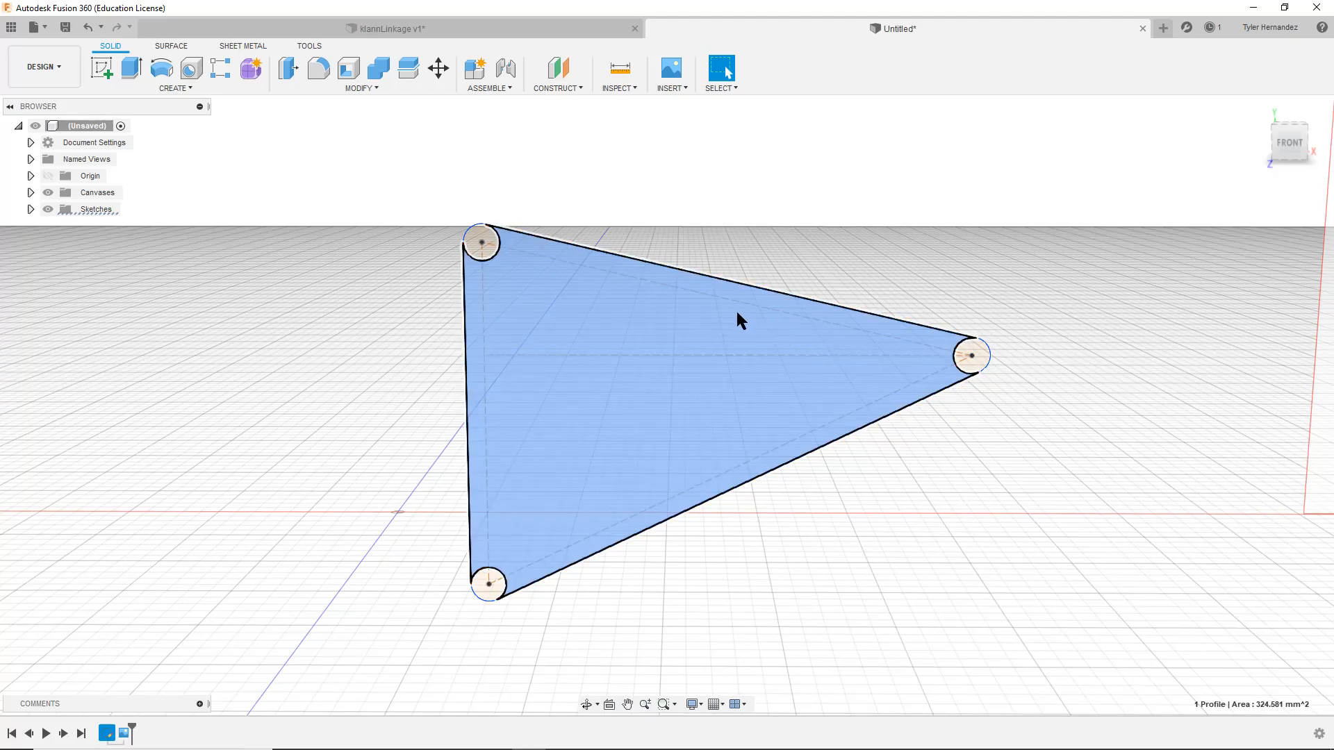
pyautogui.moveTo(502, 456); pyautogui.dragTo(599, 396, button='middle')
pyautogui.scroll(4, 597, 430)
pyautogui.moveTo(596, 509); pyautogui.dragTo(682, 289, button='middle')
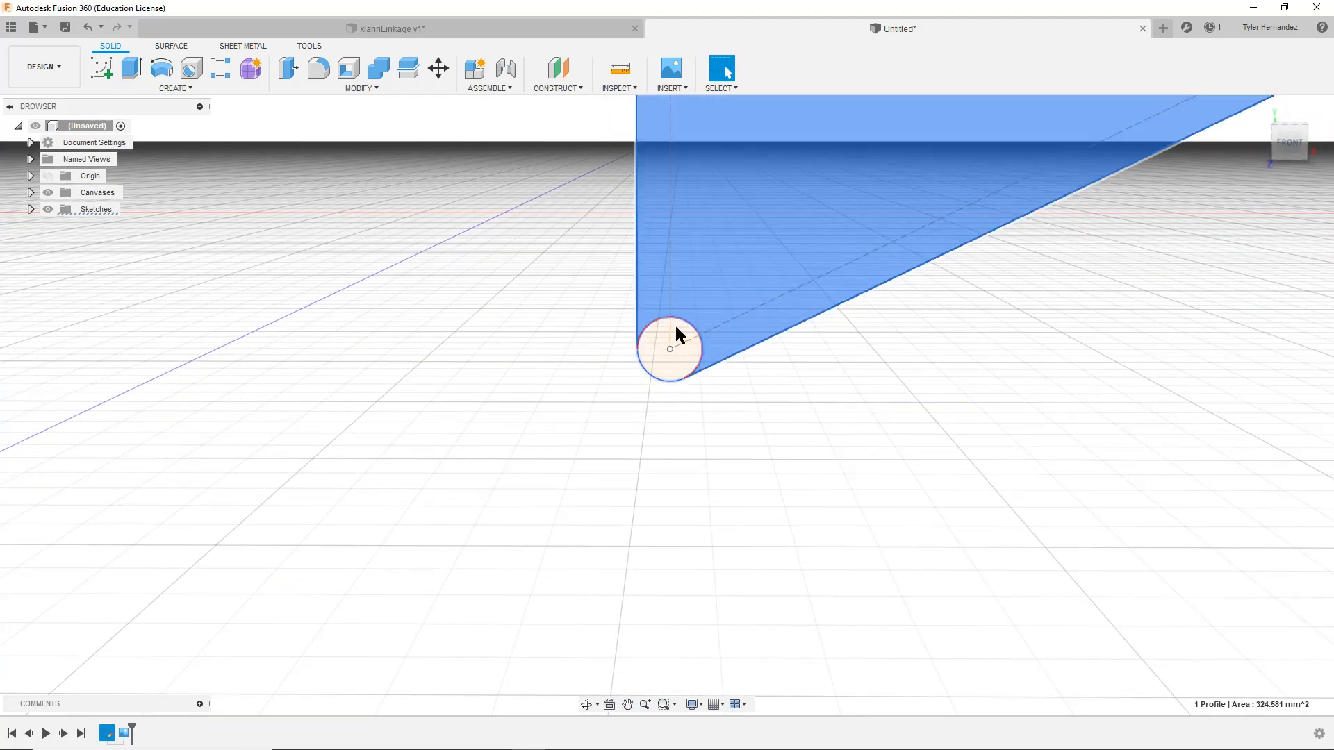
pyautogui.scroll(-5, 778, 410)
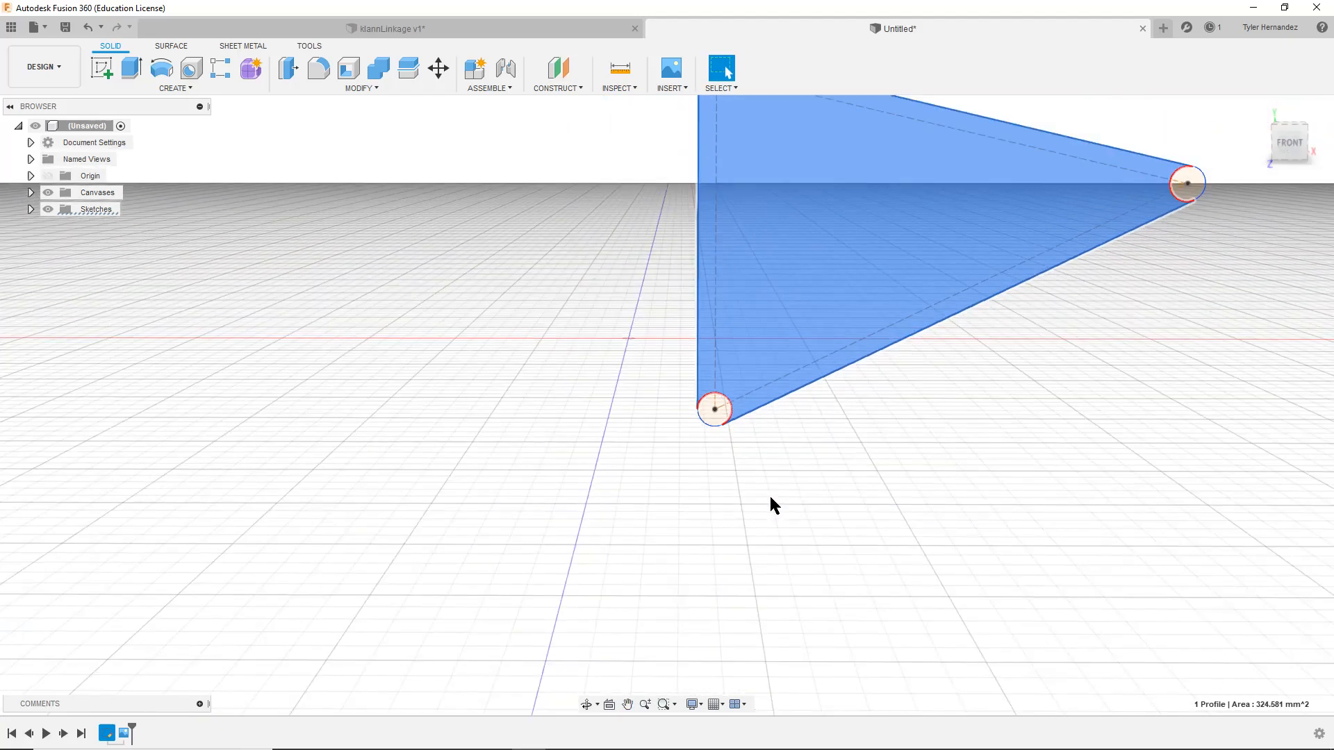
pyautogui.moveTo(947, 446); pyautogui.dragTo(893, 548, button='middle')
pyautogui.click(1027, 514)
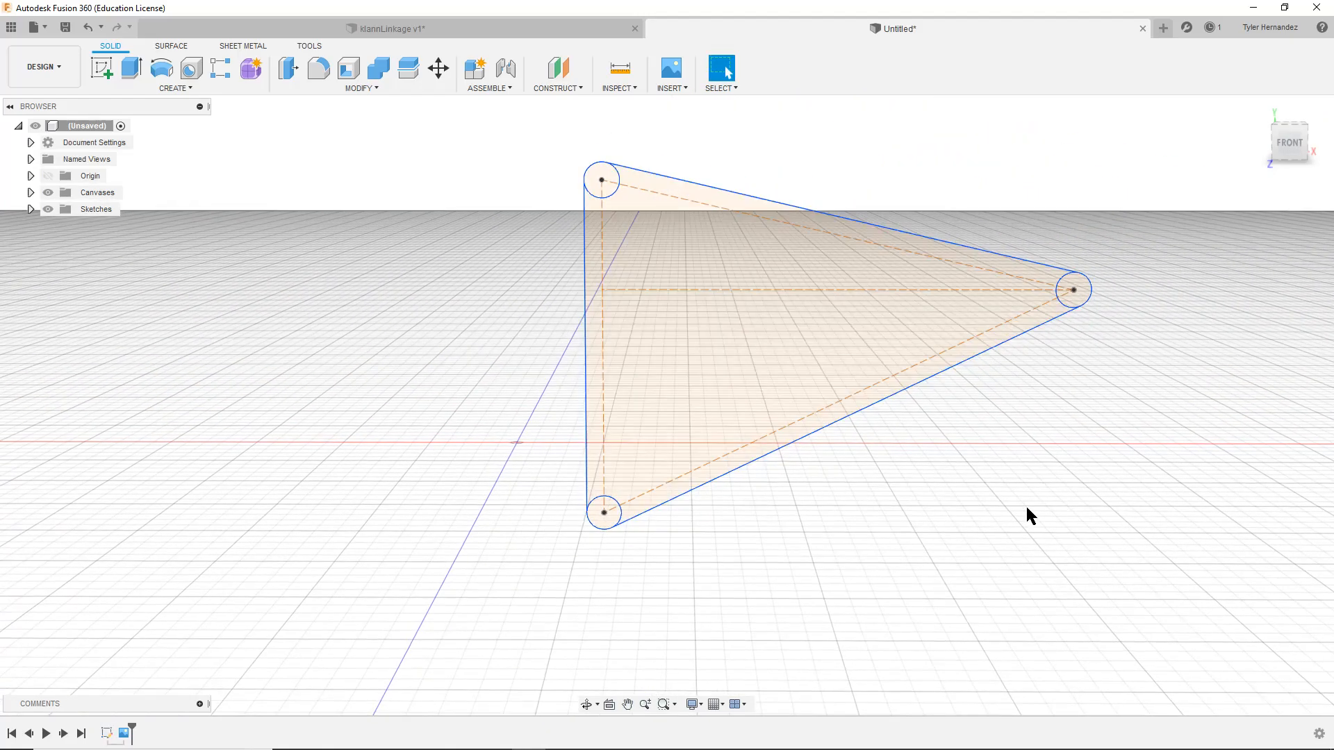
pyautogui.moveTo(522, 125); pyautogui.dragTo(1222, 555)
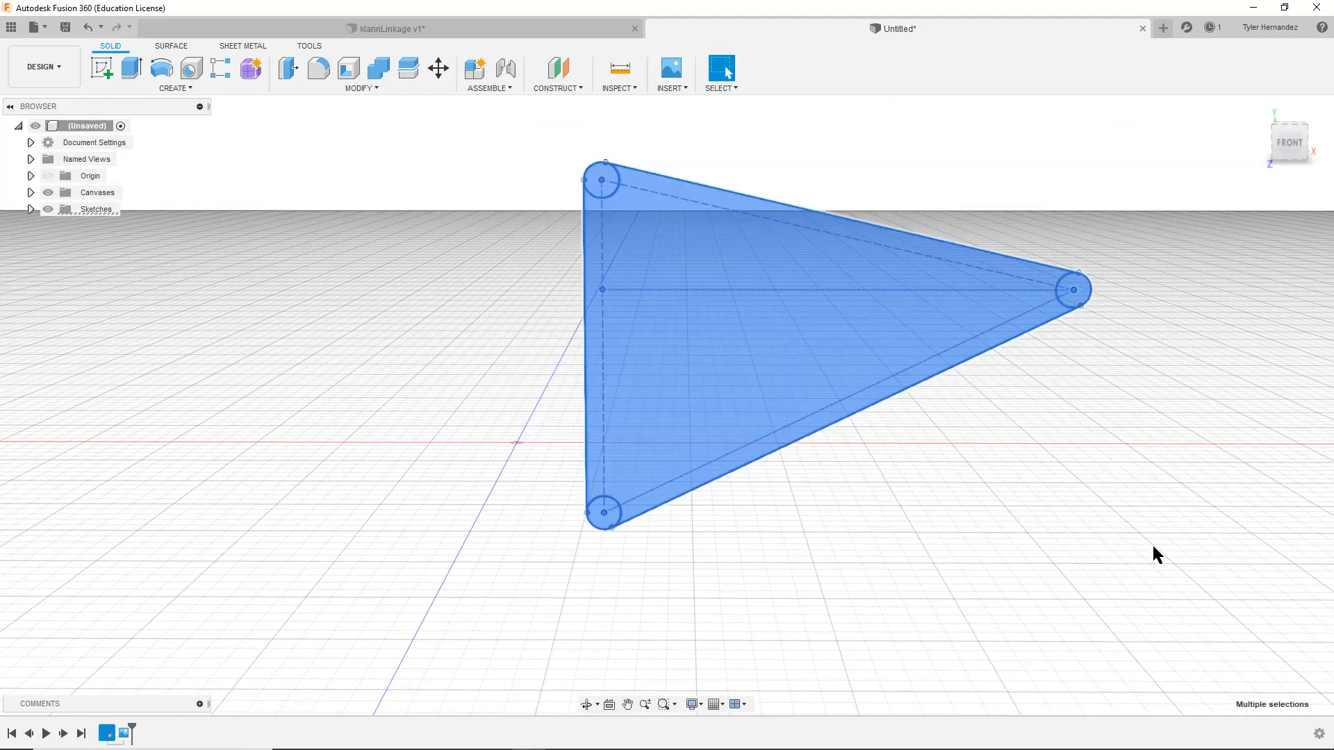
pyautogui.click(1078, 530)
# Extrude the triangular profile together with its three corner circle regions 3 mm as a new body
pyautogui.click(678, 240)
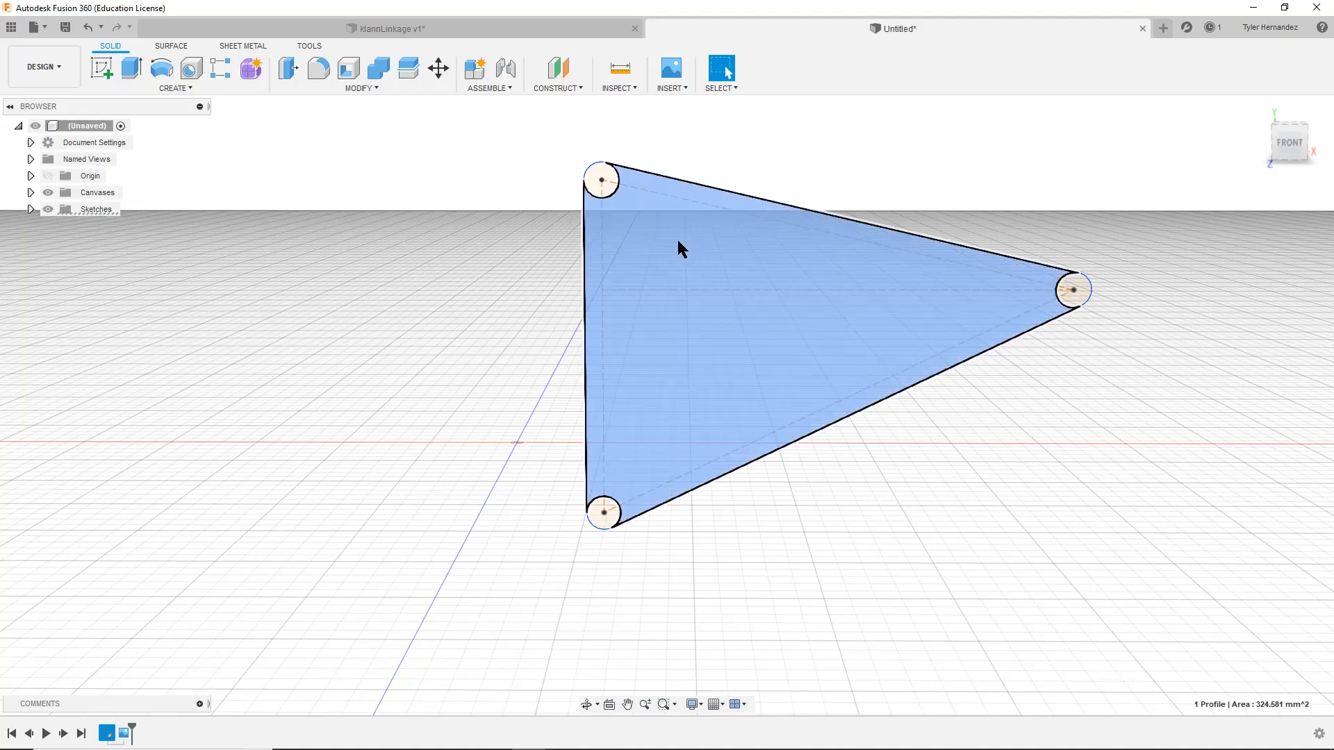
pyautogui.scroll(5, 584, 495)
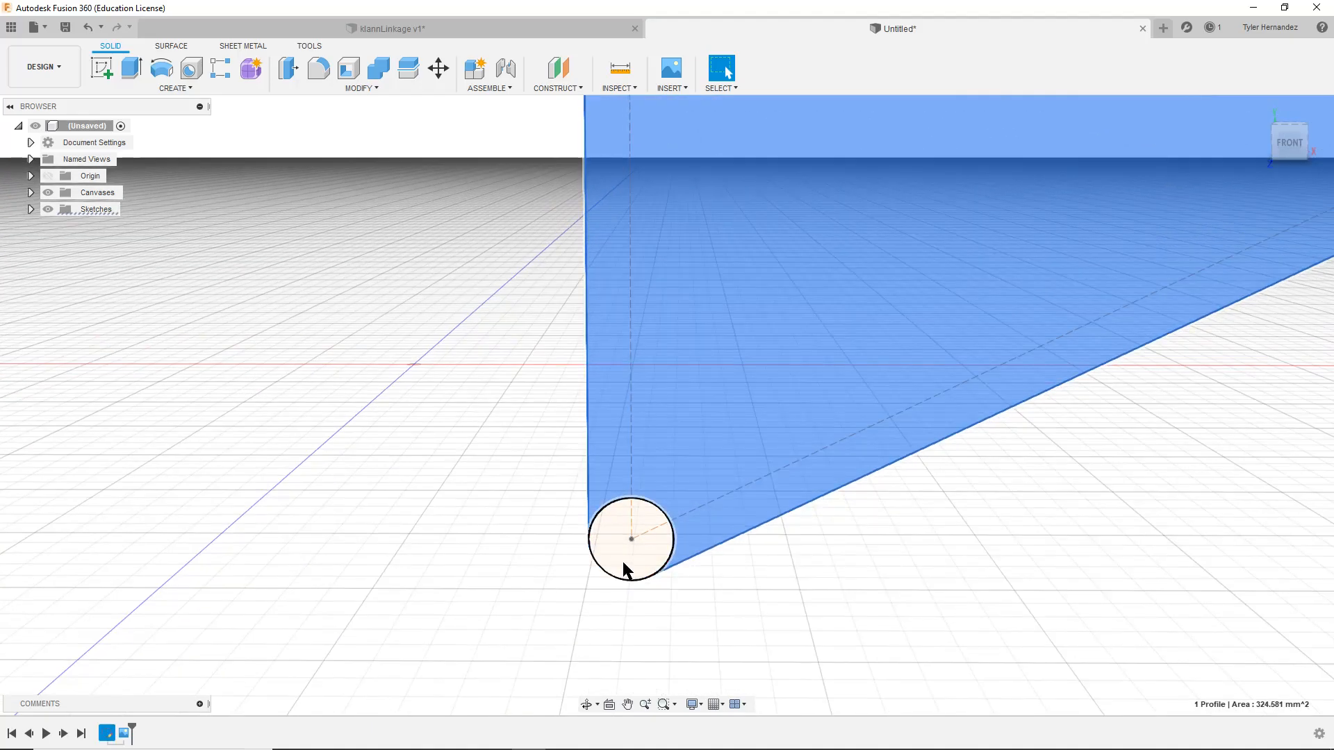
pyautogui.keyDown('ctrl'); pyautogui.click(614, 533); pyautogui.keyUp('ctrl')
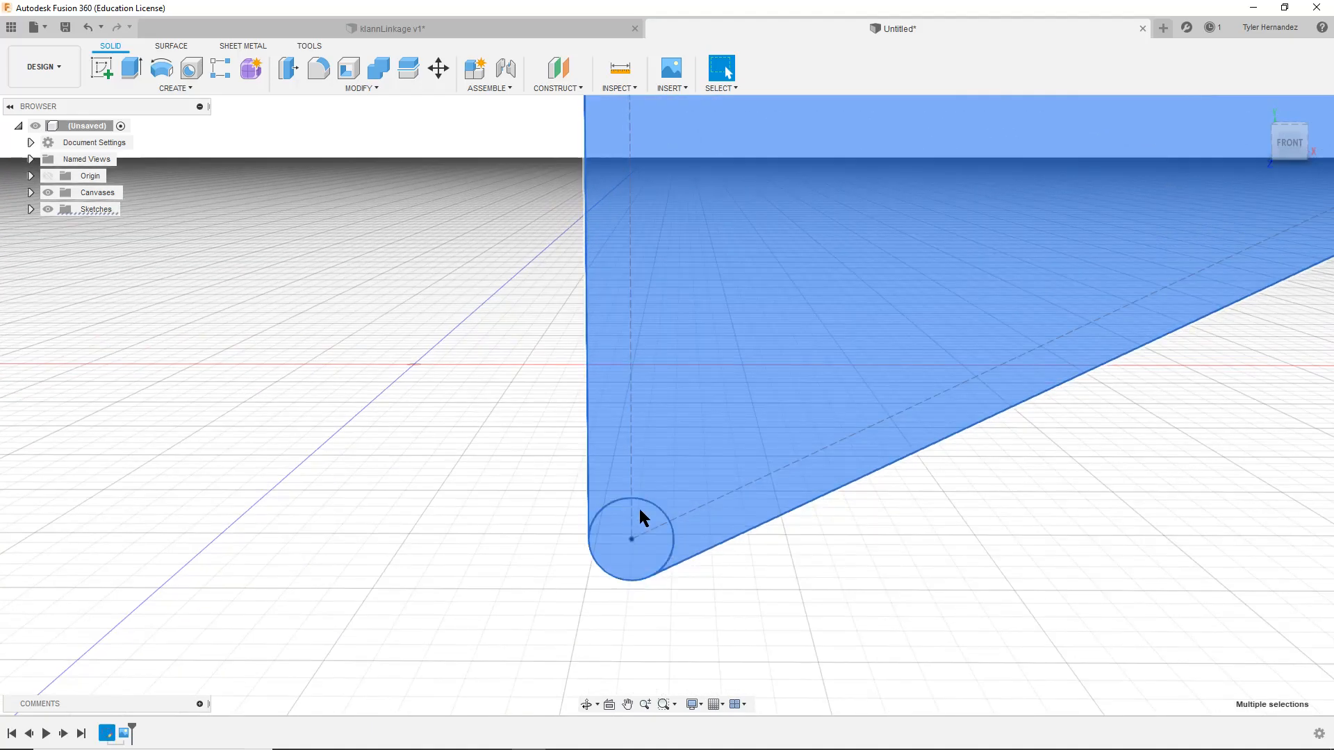
pyautogui.scroll(-4, 717, 439)
pyautogui.moveTo(764, 270); pyautogui.dragTo(748, 546, button='middle')
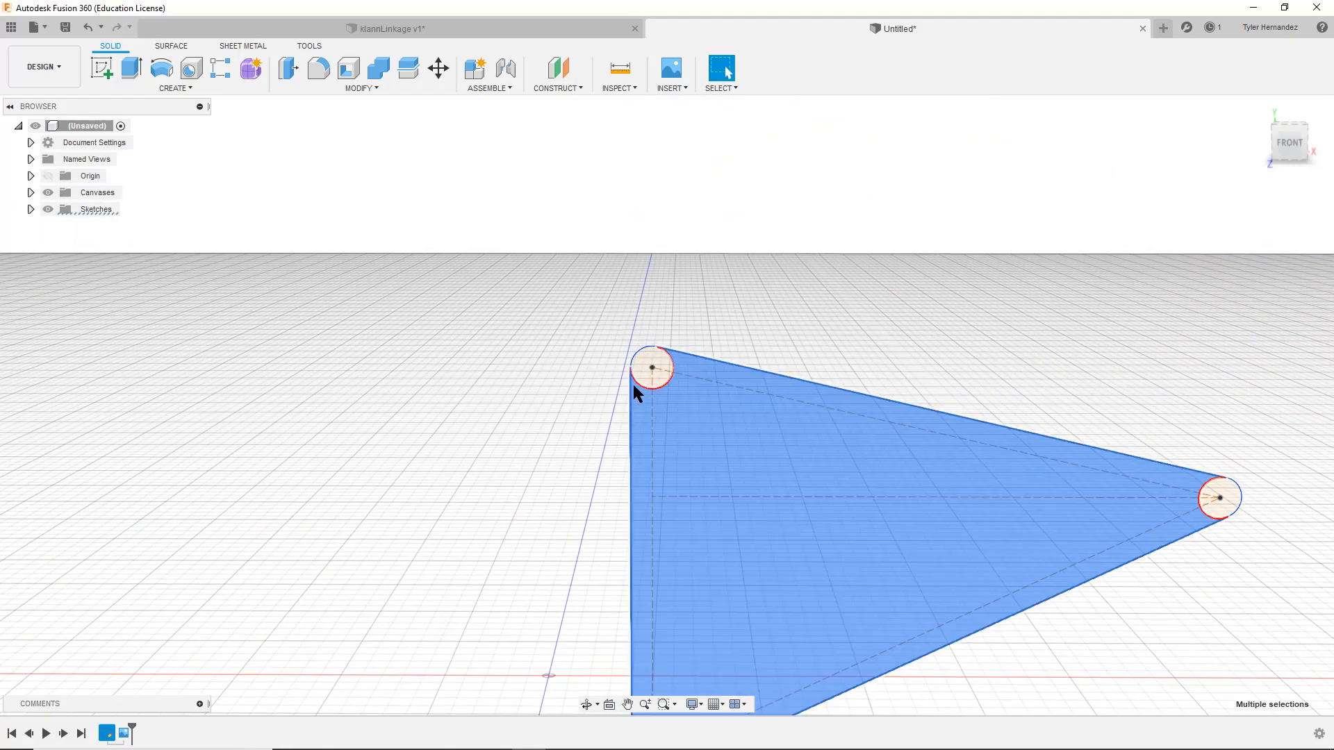
pyautogui.scroll(3, 657, 367)
pyautogui.keyDown('ctrl'); pyautogui.click(652, 352); pyautogui.keyUp('ctrl')
pyautogui.moveTo(1012, 521); pyautogui.dragTo(61, 260, button='middle')
pyautogui.keyDown('ctrl'); pyautogui.click(1239, 454); pyautogui.keyUp('ctrl')
pyautogui.scroll(-4, 810, 549)
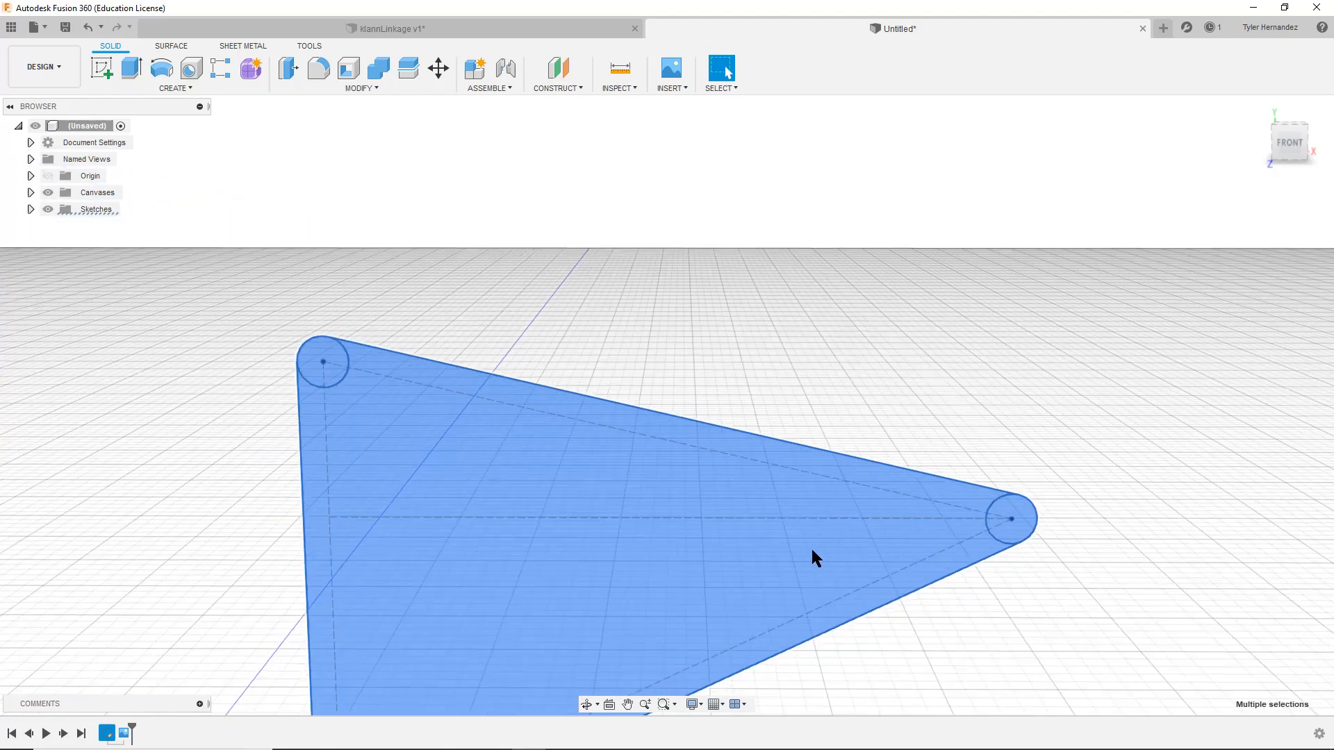
pyautogui.moveTo(696, 515); pyautogui.dragTo(715, 313, button='middle')
pyautogui.scroll(-1, 717, 321)
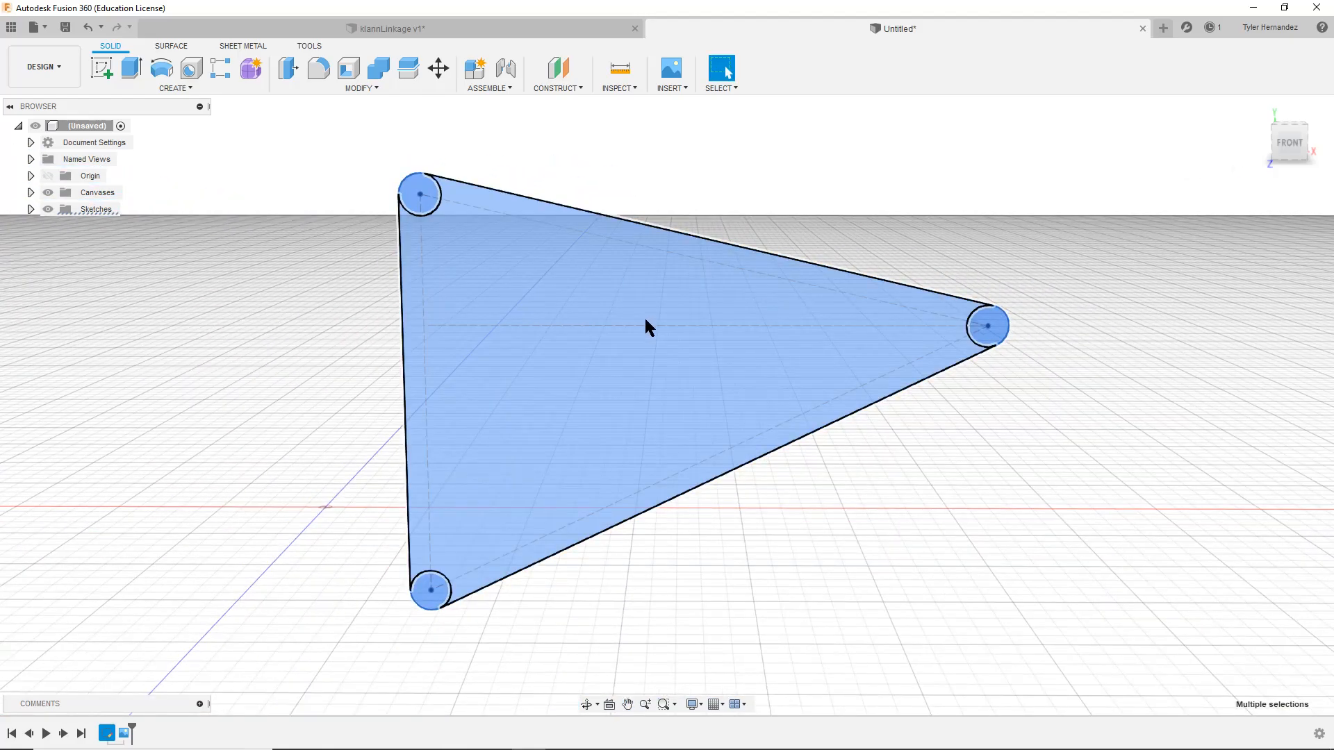
pyautogui.keyDown('shift'); pyautogui.moveTo(982, 328); pyautogui.dragTo(917, 314, button='middle'); pyautogui.keyUp('shift')
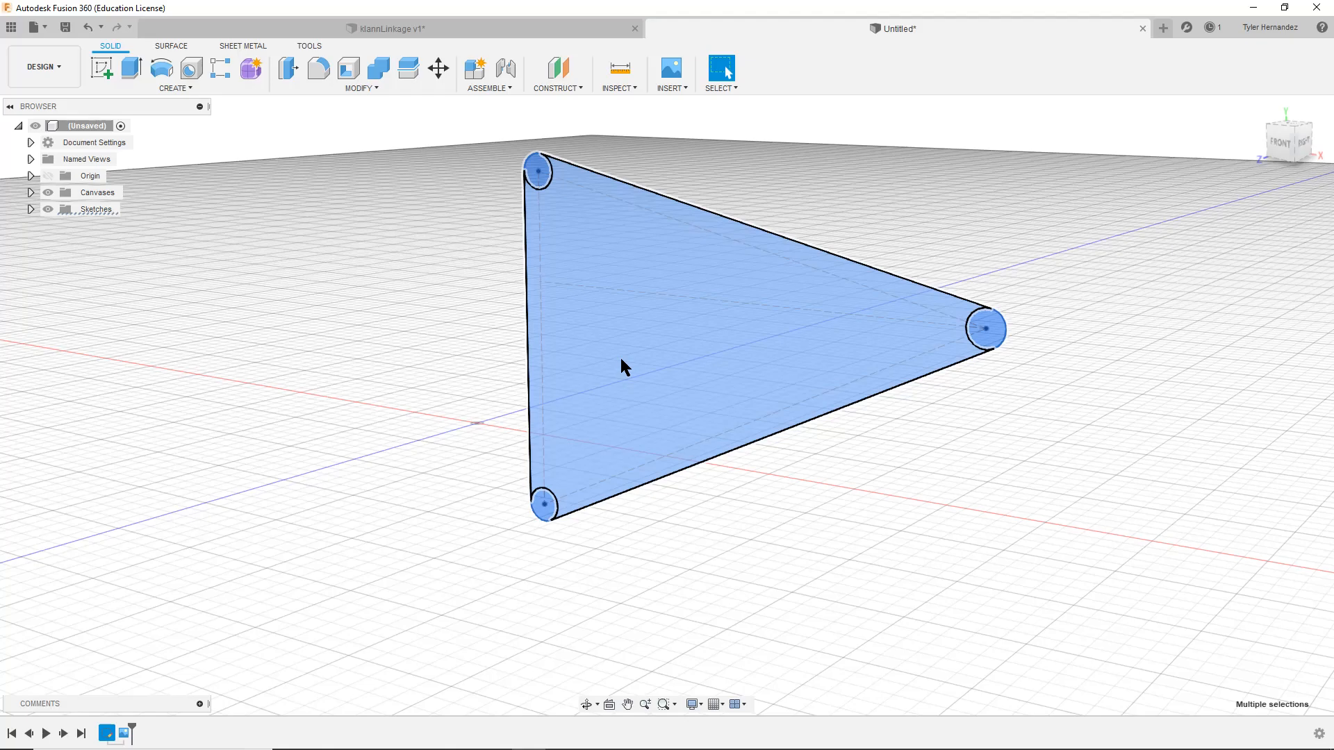
pyautogui.press('e')
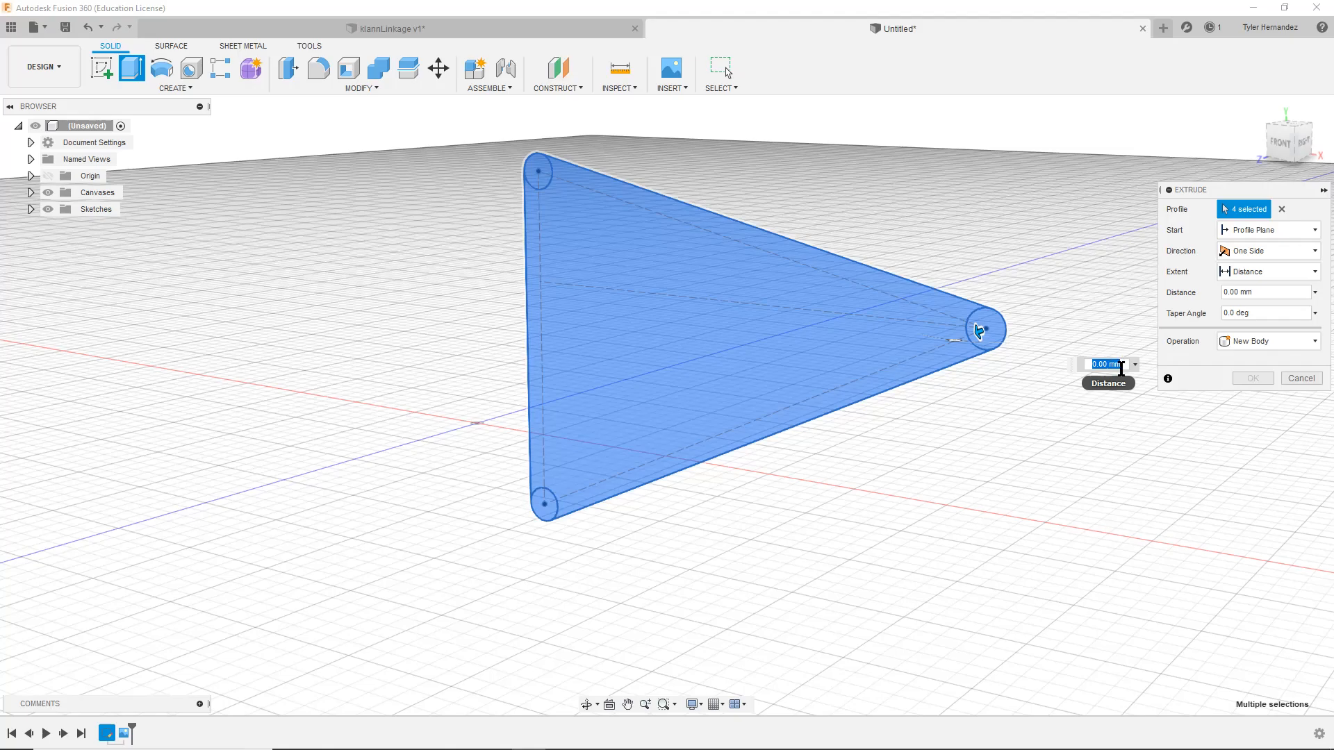
pyautogui.write('3')
pyautogui.press('Return')
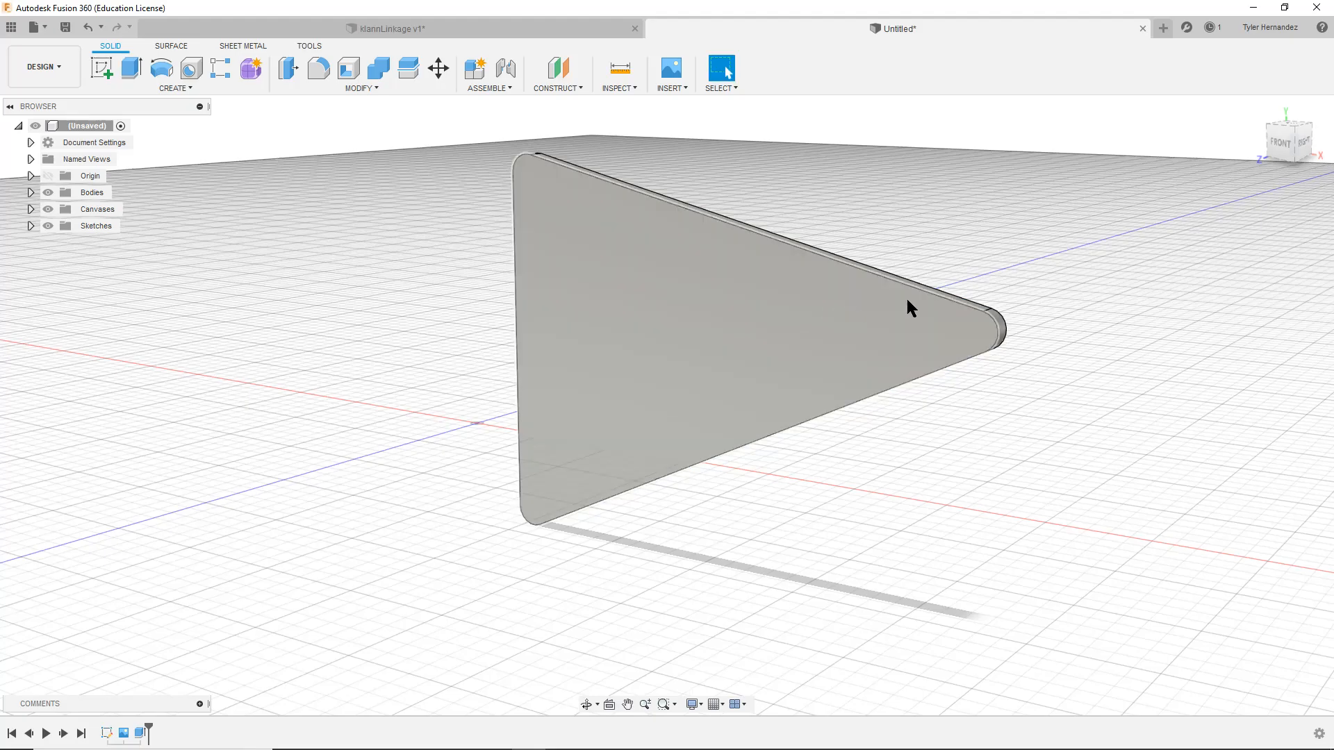
# Start a new sketch on the front face of the triangular plate
pyautogui.keyDown('shift'); pyautogui.moveTo(988, 372); pyautogui.dragTo(735, 369, button='middle'); pyautogui.keyUp('shift')
pyautogui.scroll(-4, 716, 406)
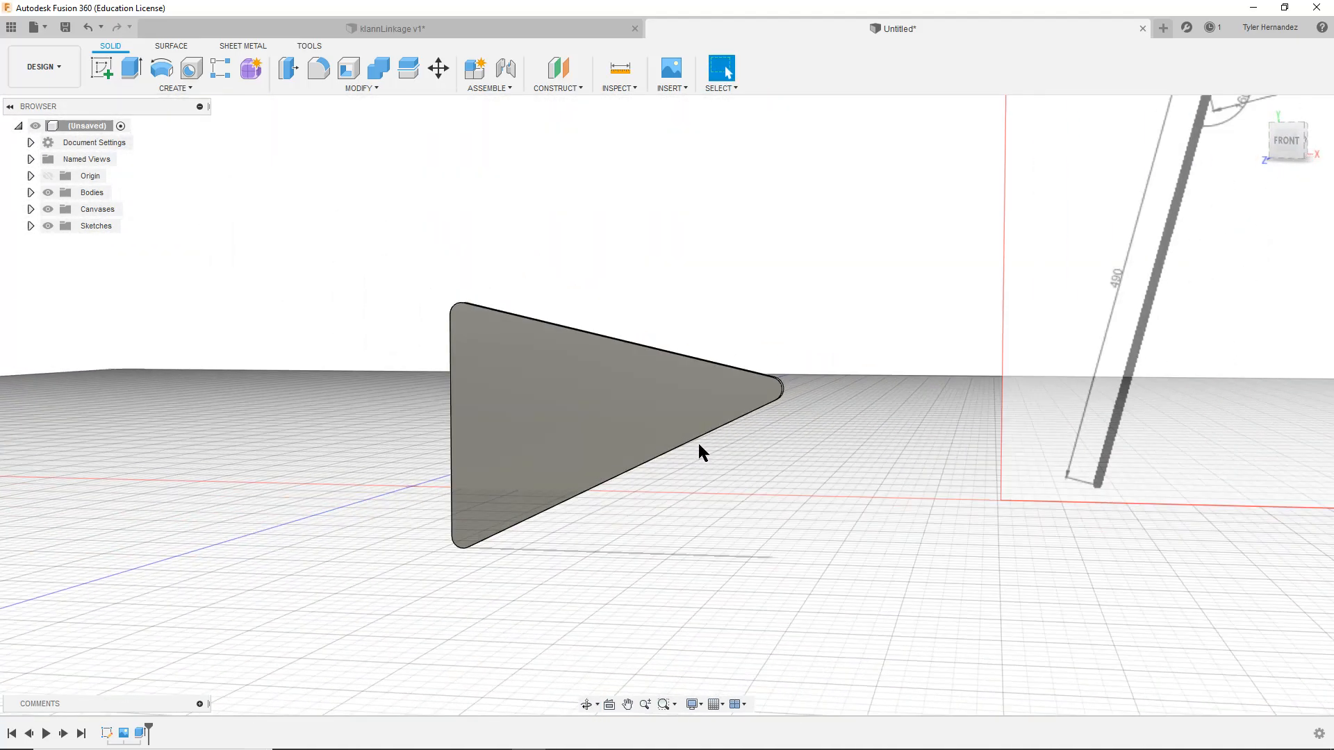
pyautogui.moveTo(624, 446); pyautogui.dragTo(763, 453, button='middle')
pyautogui.scroll(-4, 785, 521)
pyautogui.moveTo(830, 514)
pyautogui.mouseDown(button='middle')
pyautogui.moveTo(858, 482)
pyautogui.moveTo(805, 535)
pyautogui.moveTo(773, 481)
pyautogui.mouseUp(button='middle')
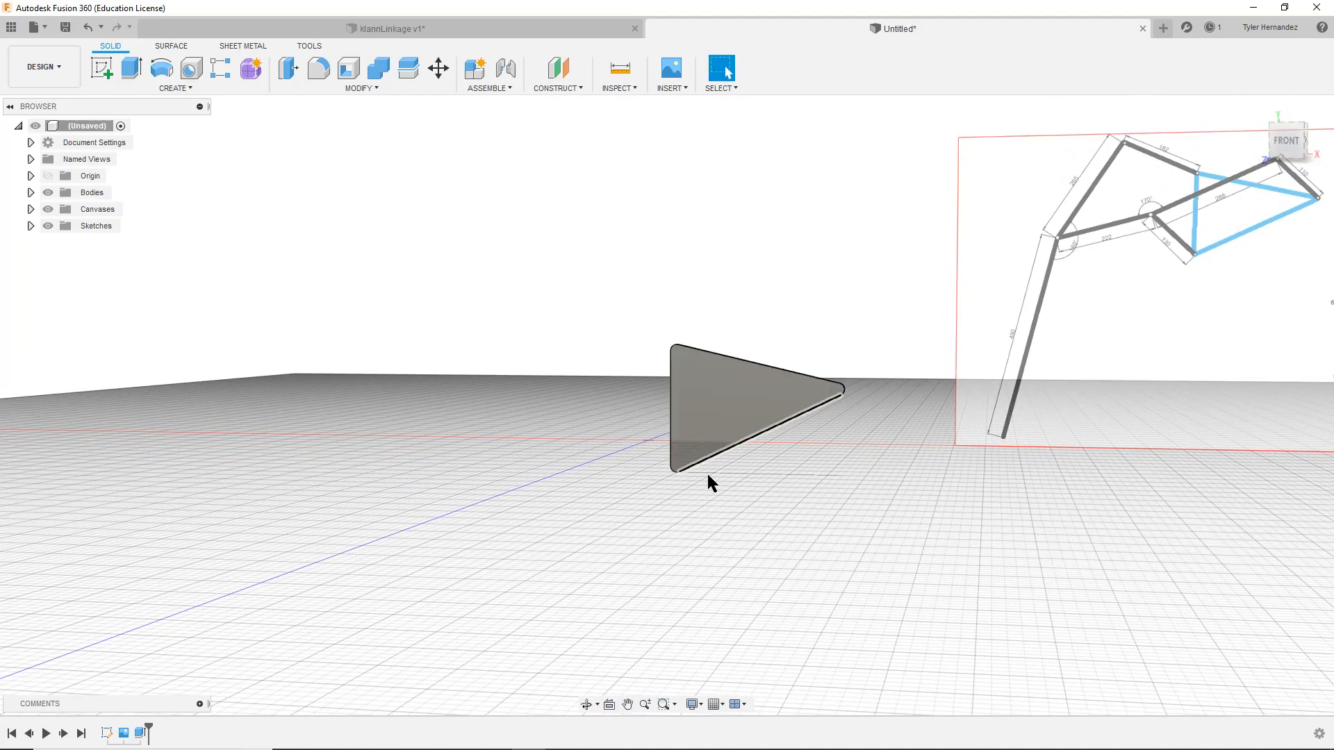
pyautogui.scroll(5, 696, 378)
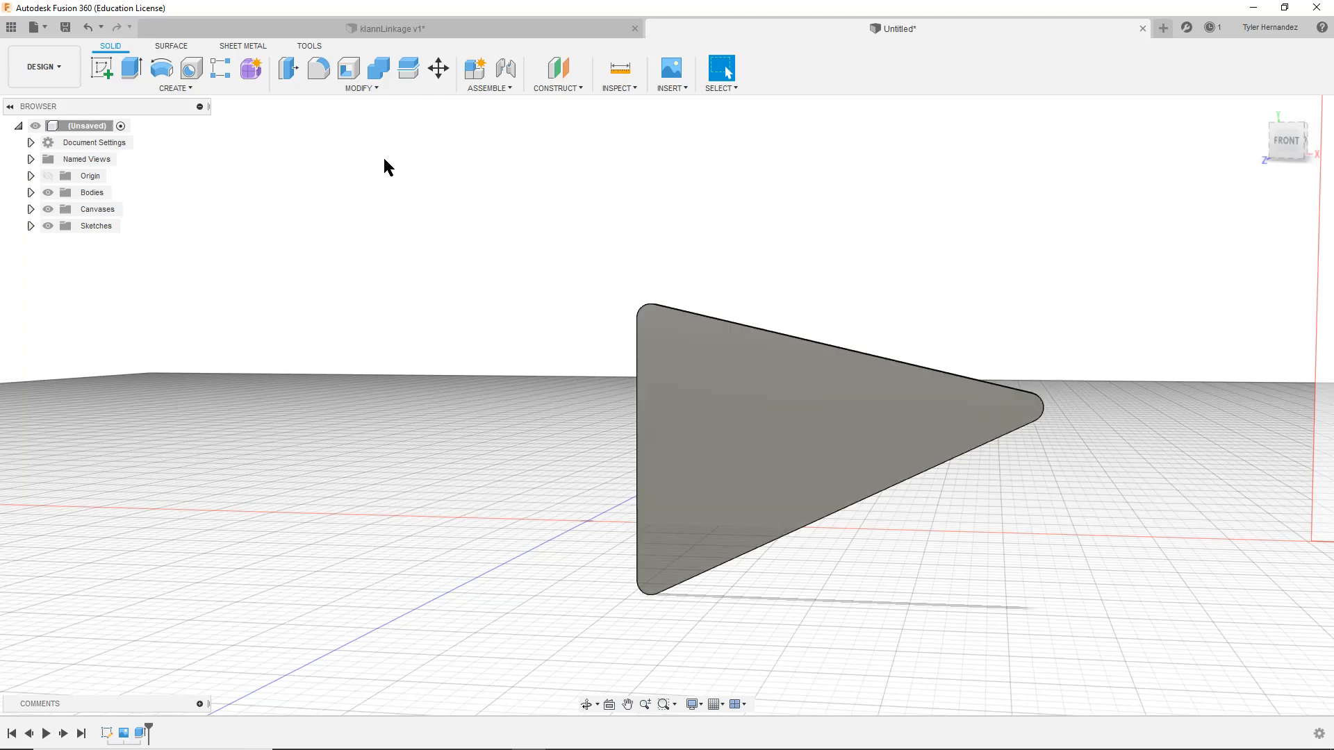
pyautogui.click(106, 68)
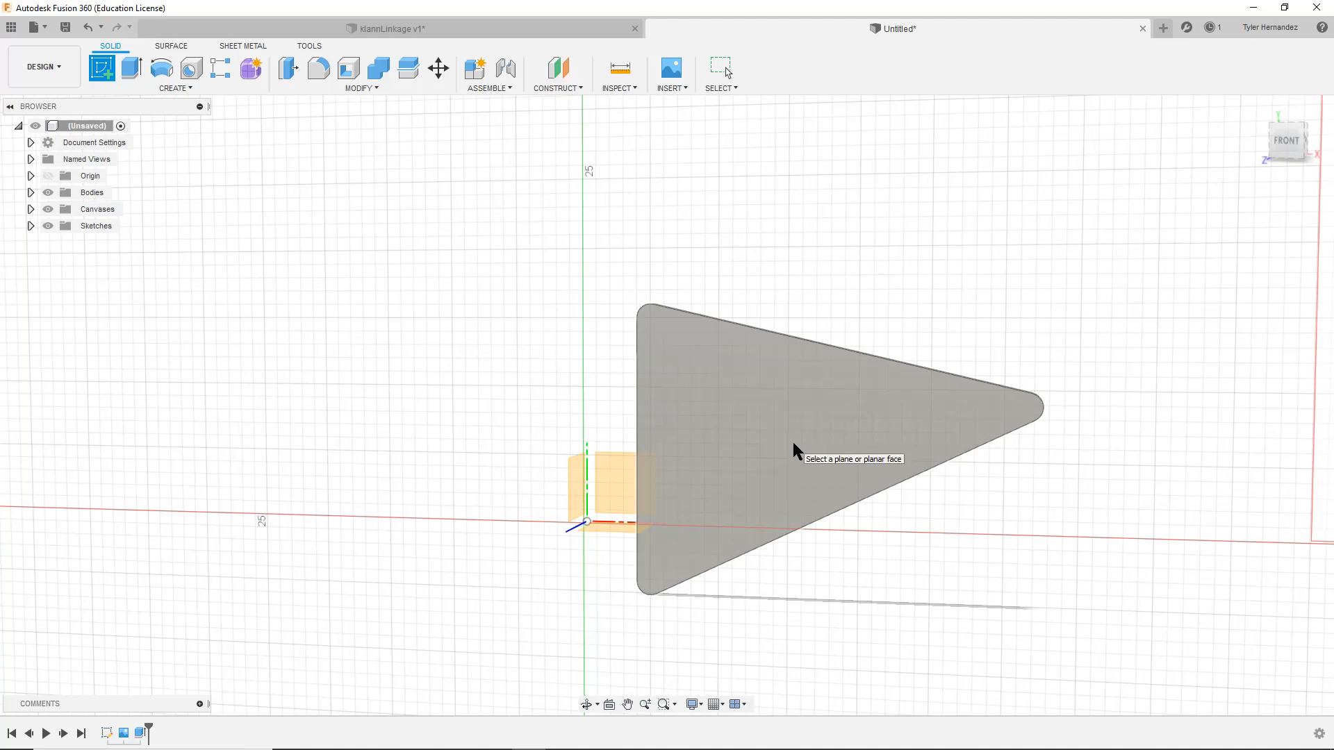
pyautogui.click(792, 448)
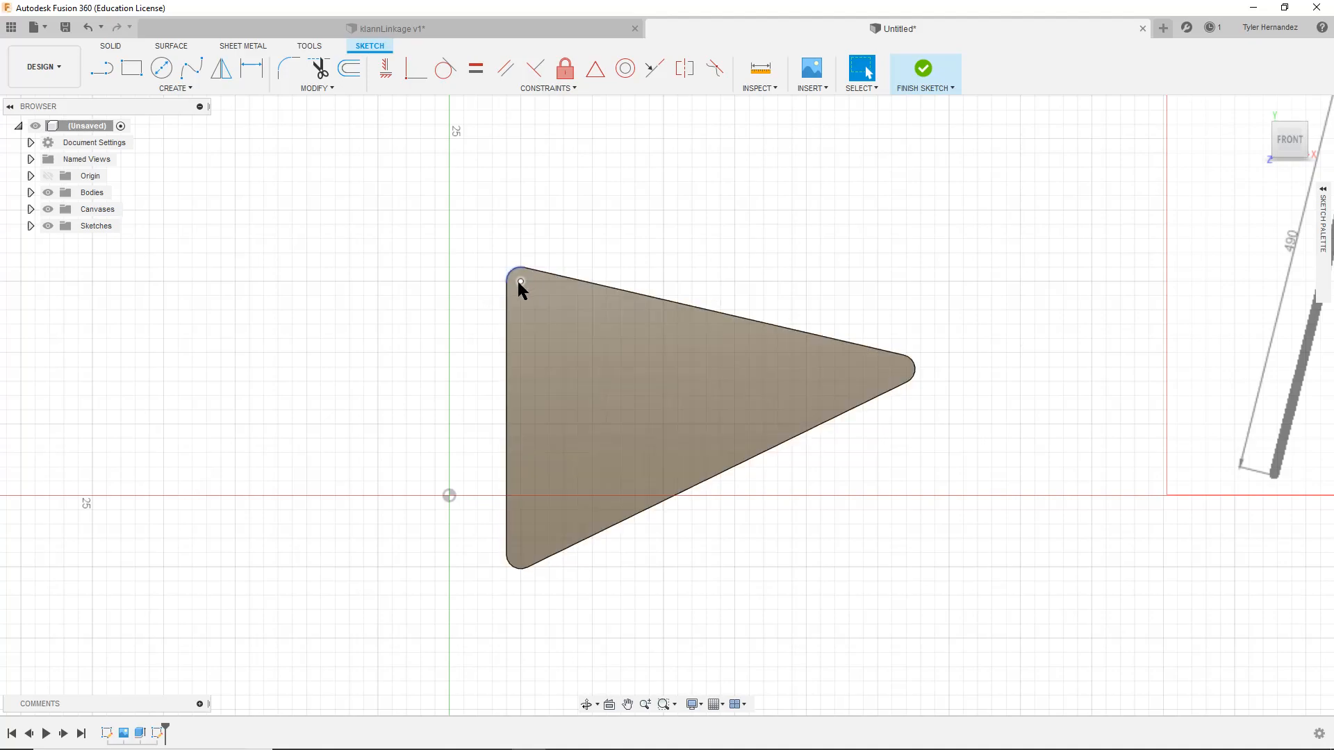
# Sketch a 1 mm diameter circle concentric with the rounded upper-left corner of the plate
pyautogui.scroll(8, 518, 280)
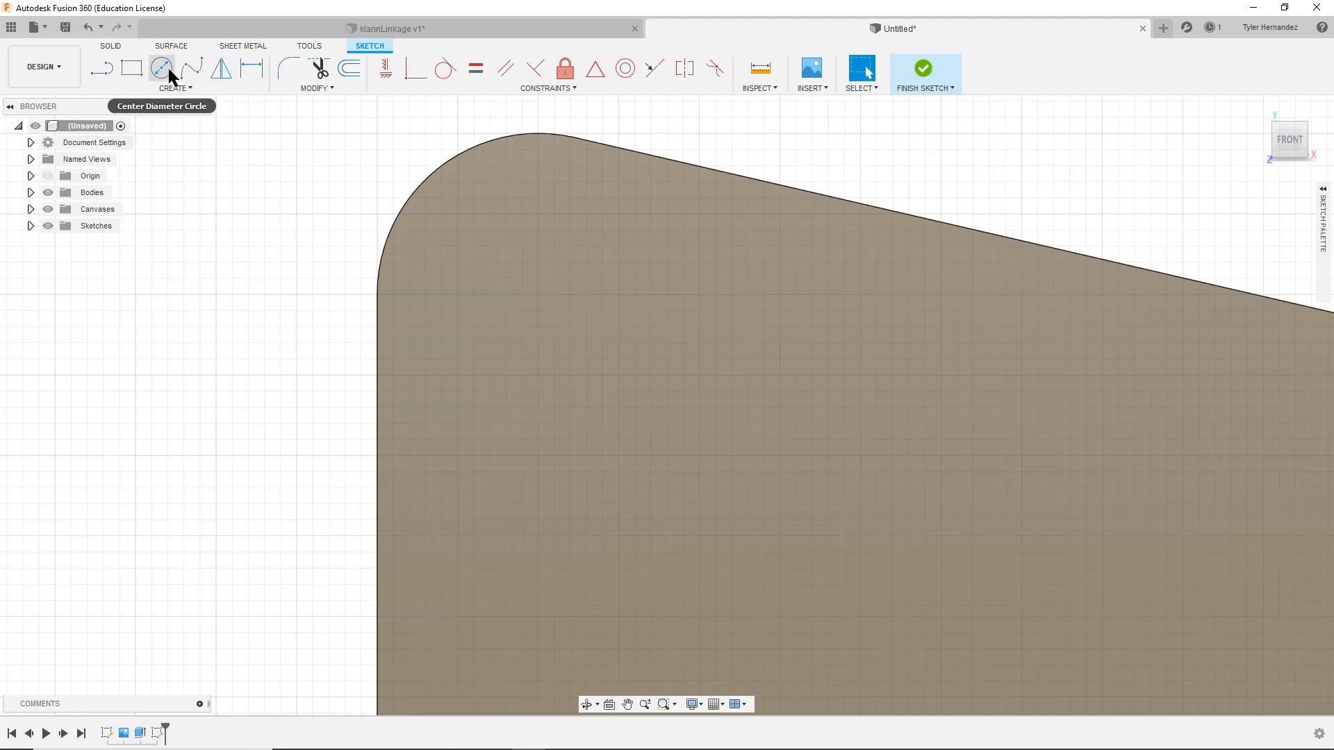
pyautogui.click(162, 68)
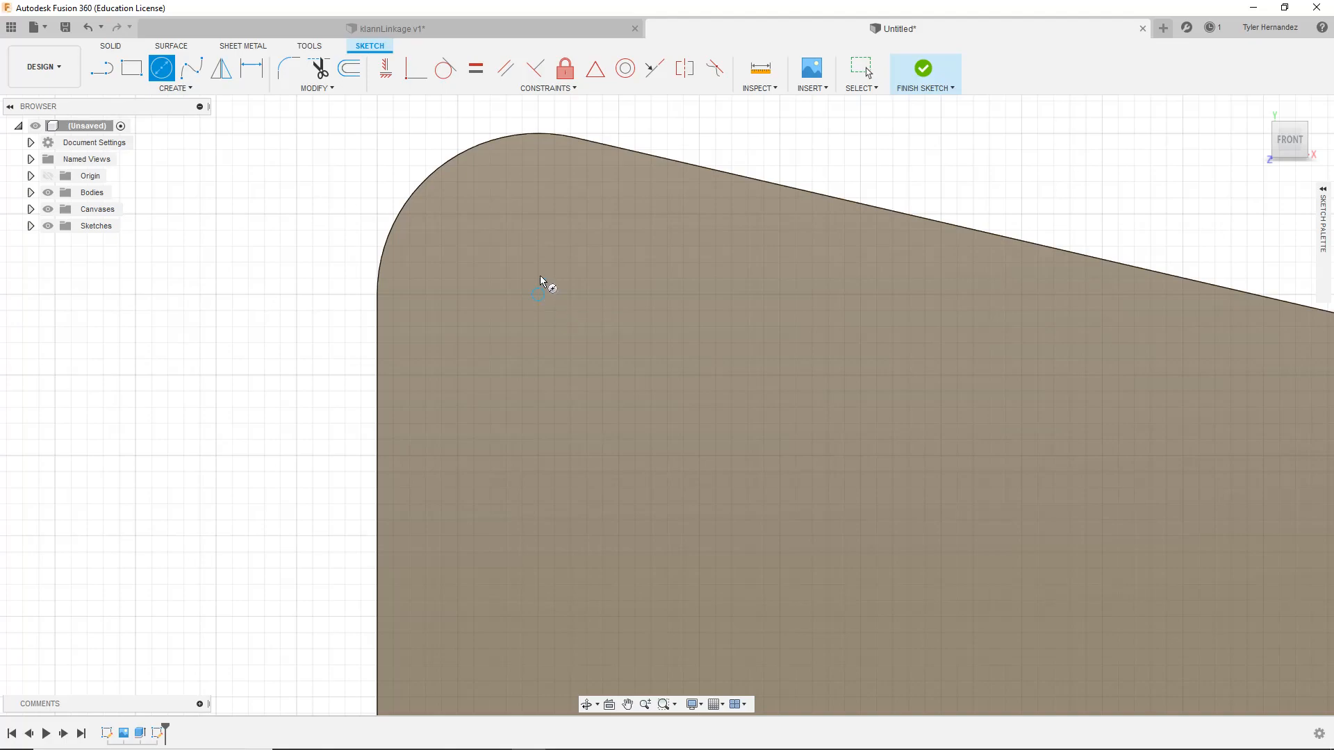
pyautogui.click(536, 296)
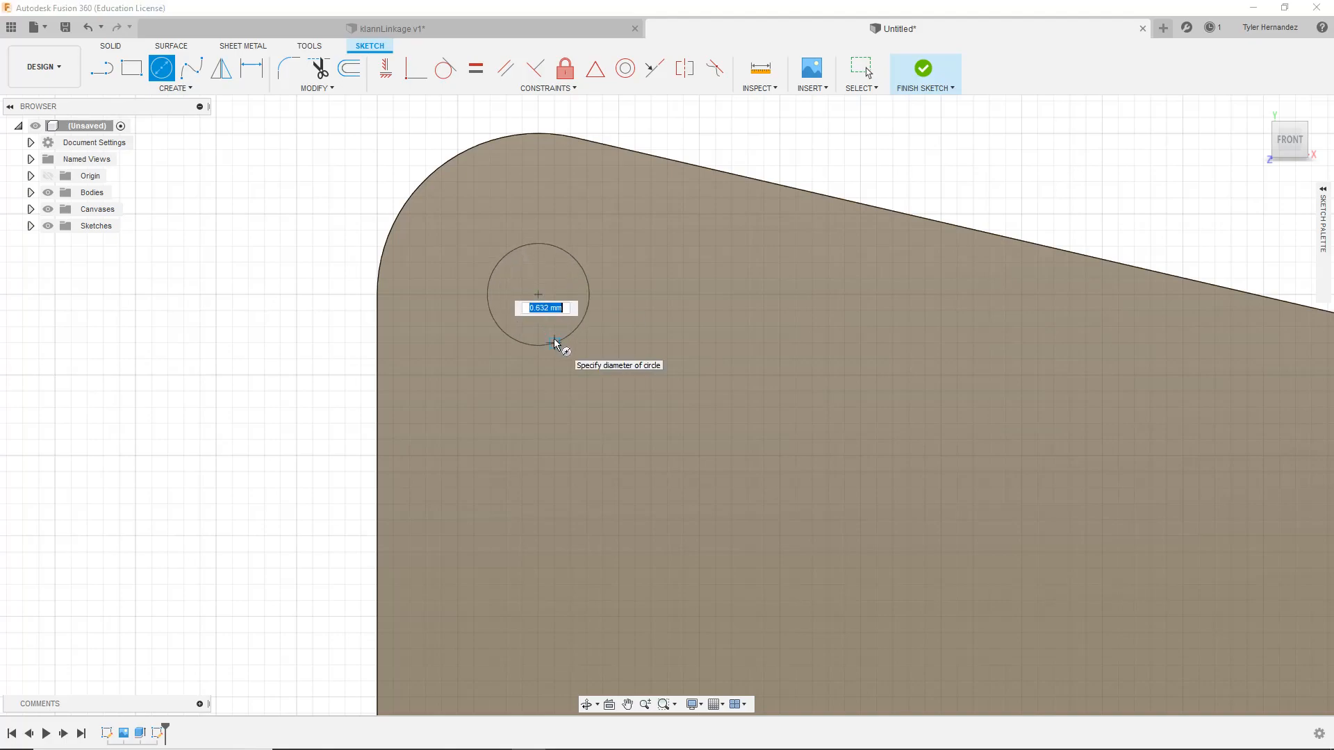
pyautogui.write('1')
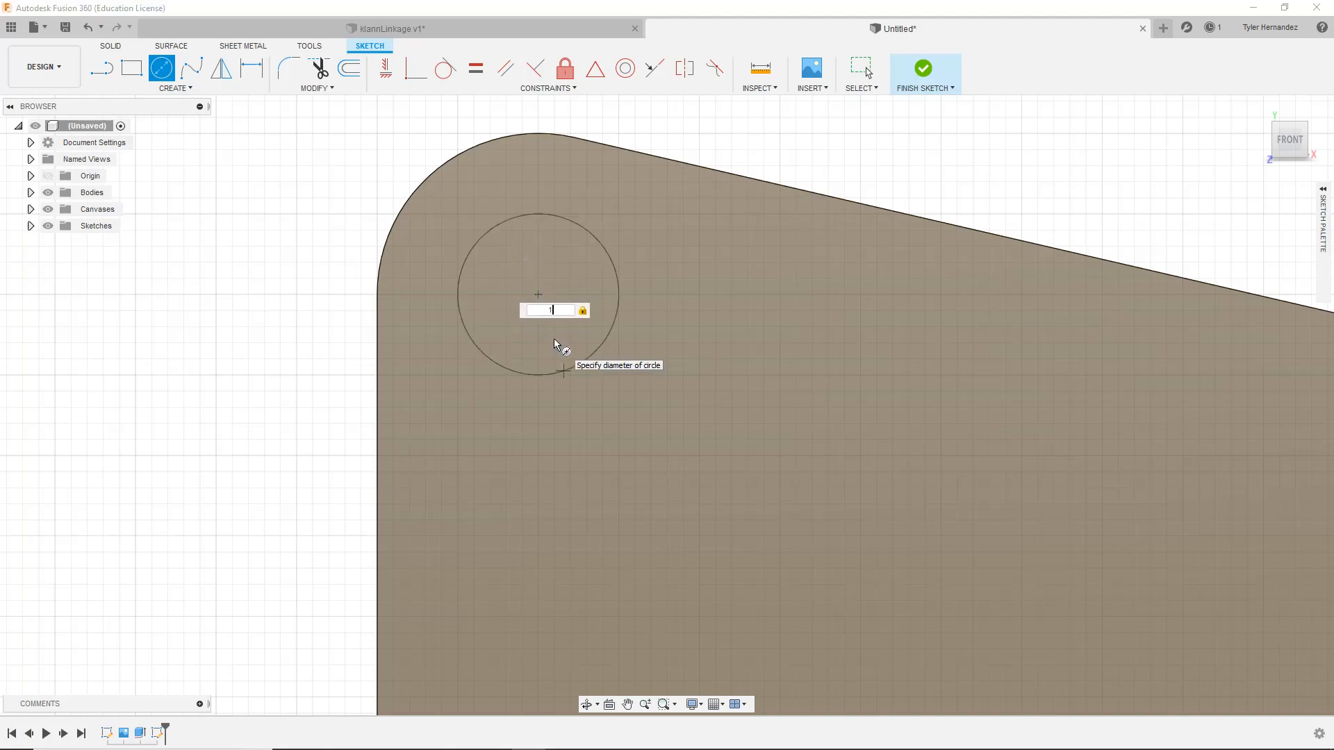
pyautogui.press('Return')
pyautogui.press('Escape')
# Sketch a 1 mm diameter circle concentric with the rounded lower-left corner of the plate
pyautogui.scroll(-3, 482, 539)
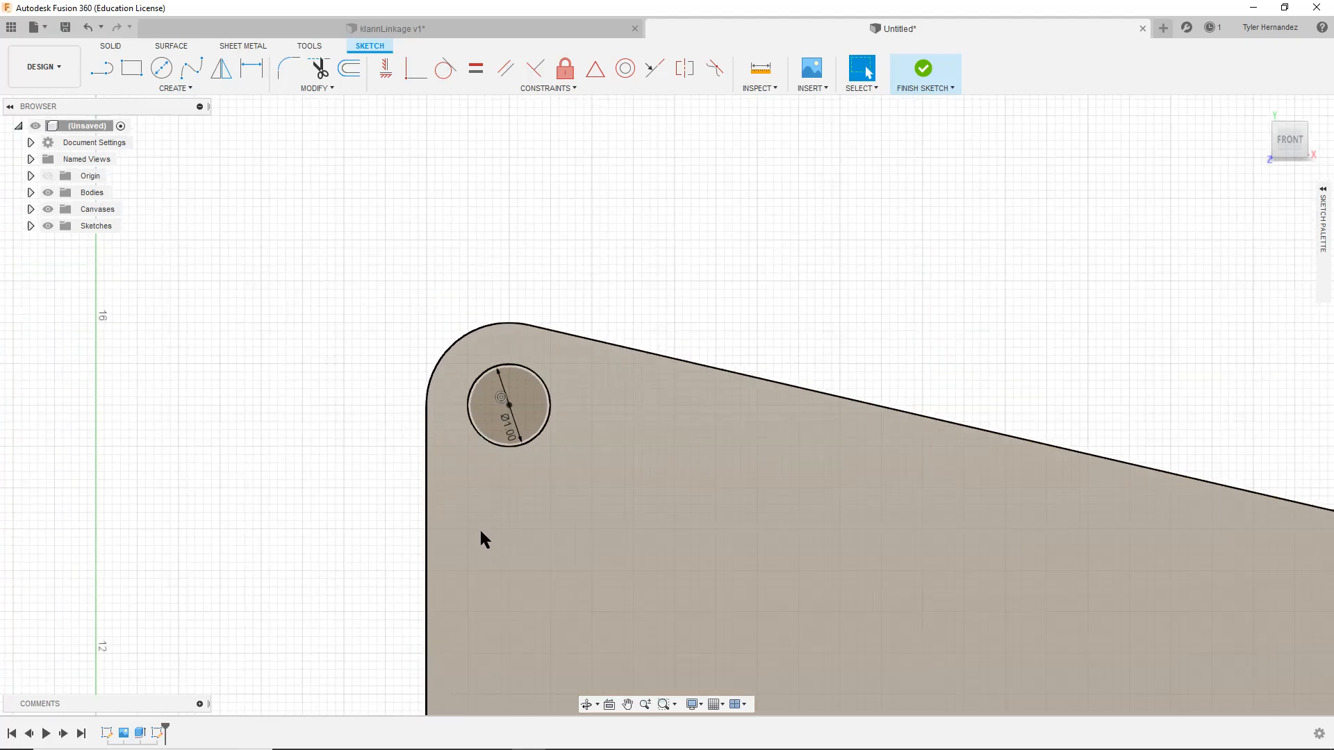
pyautogui.moveTo(566, 625); pyautogui.dragTo(574, 396, button='middle')
pyautogui.scroll(-3, 559, 495)
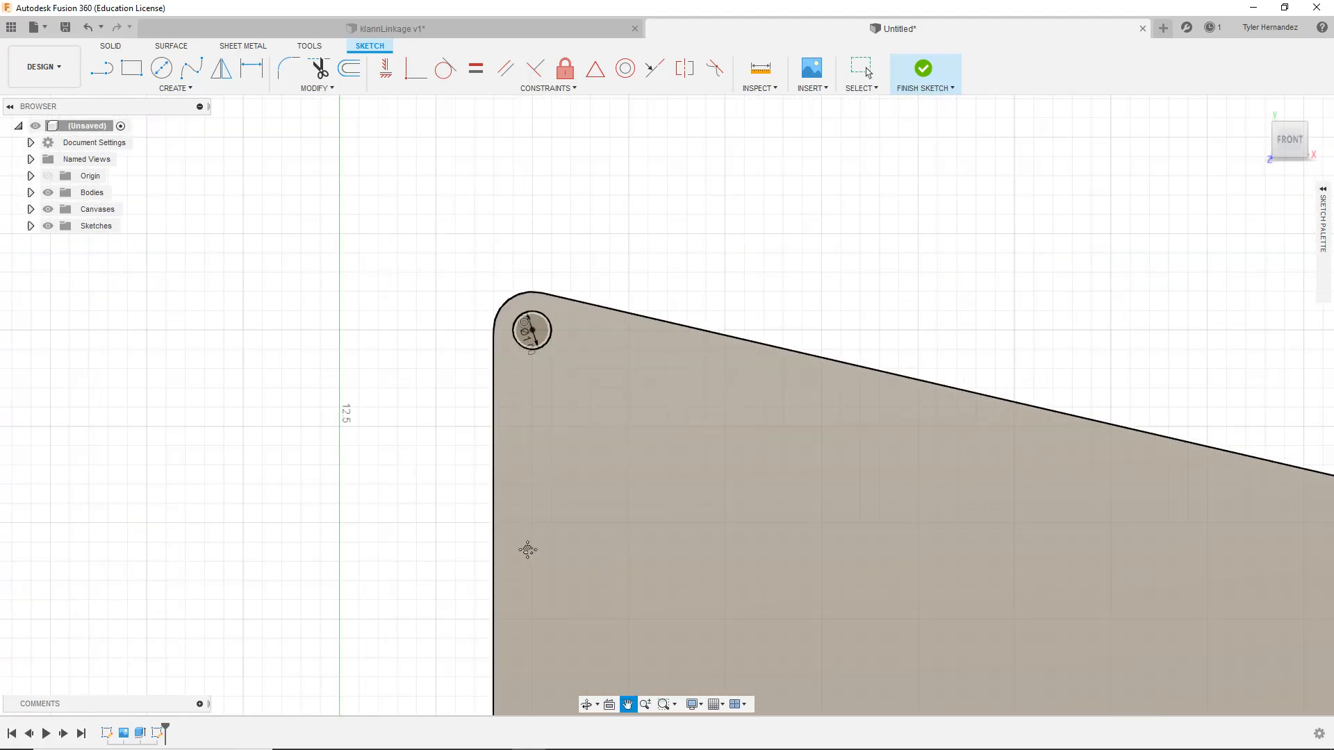
pyautogui.moveTo(528, 551); pyautogui.dragTo(505, 340, button='middle')
pyautogui.moveTo(535, 617); pyautogui.dragTo(556, 470, button='middle')
pyautogui.scroll(3, 554, 474)
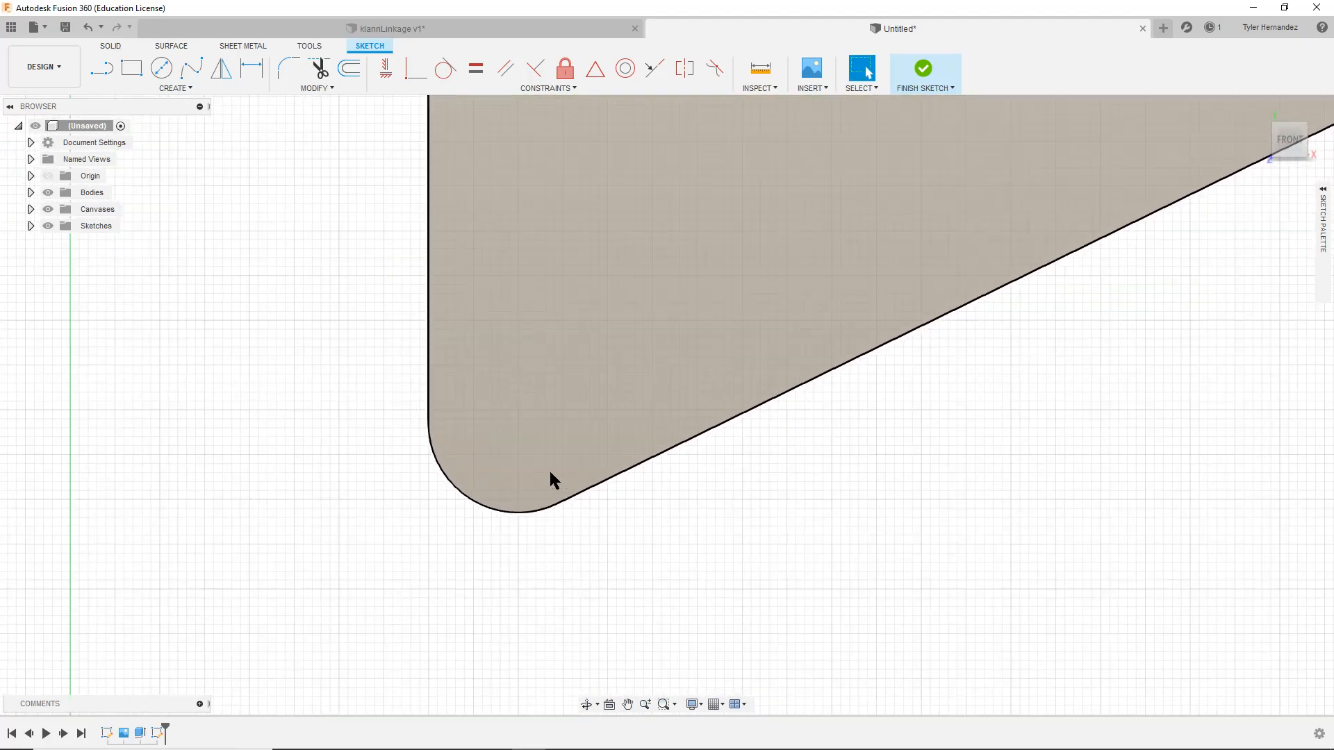
pyautogui.click(161, 67)
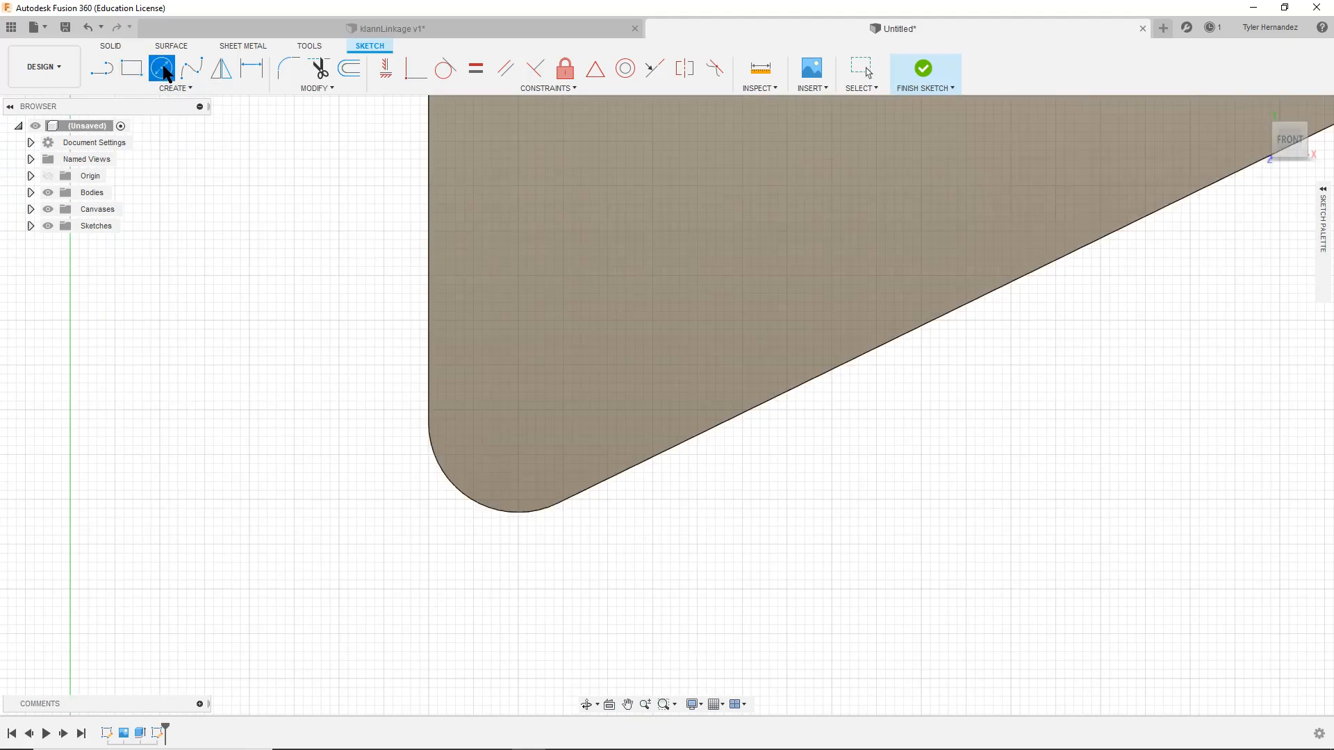
pyautogui.click(518, 423)
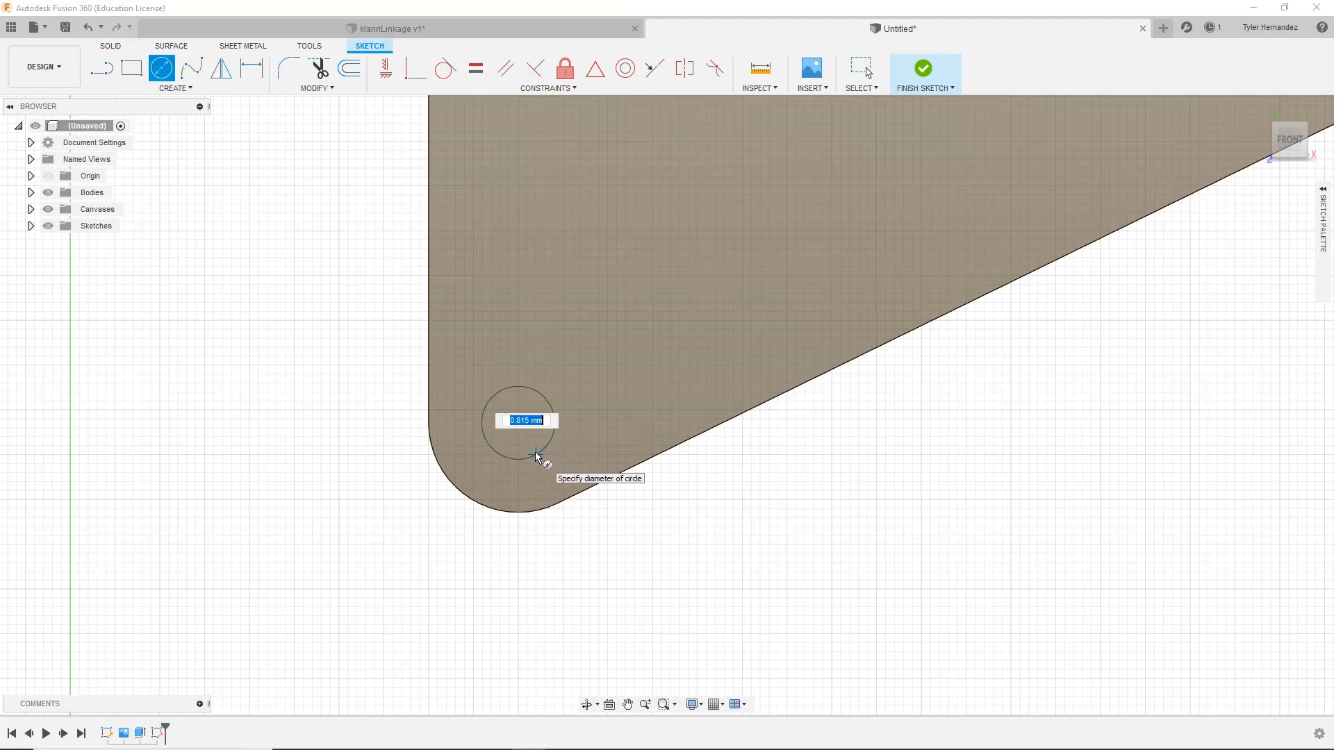
pyautogui.write('1')
pyautogui.press('Return')
pyautogui.press('Escape')
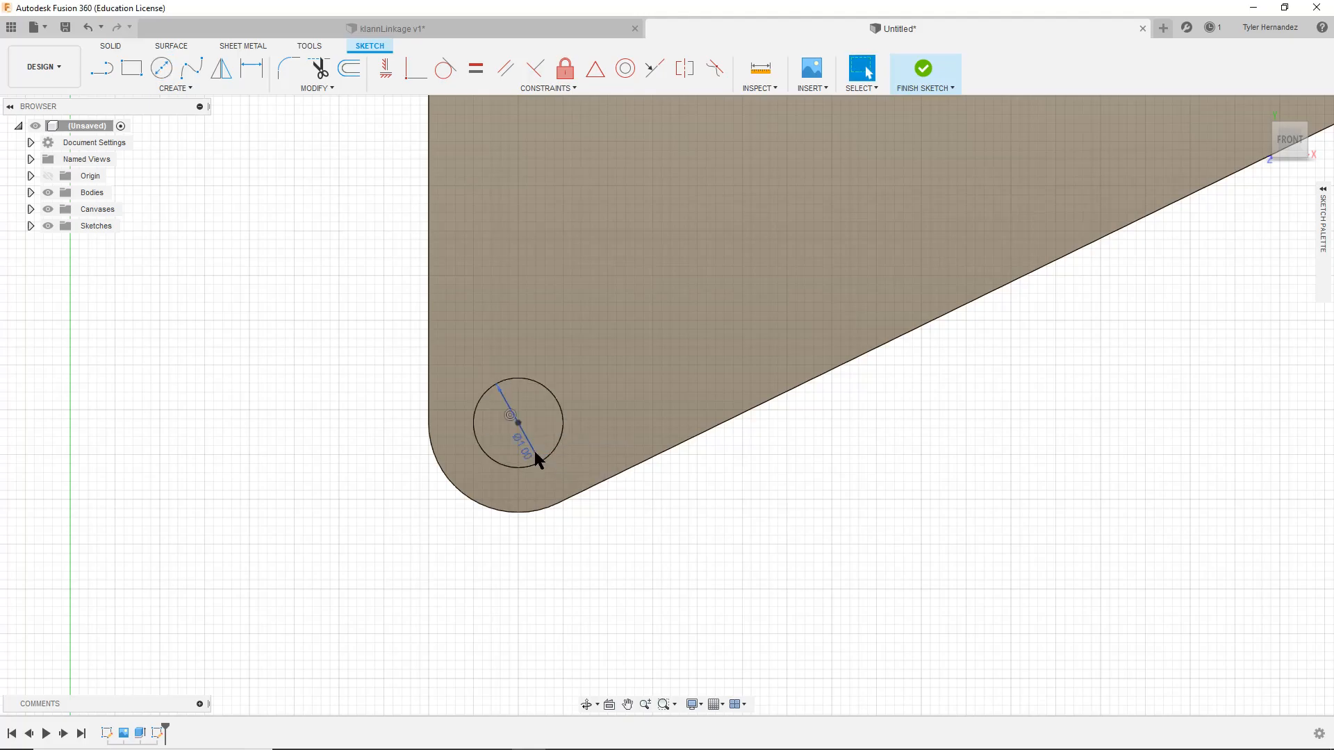
# Sketch a 1 mm diameter circle concentric with the rounded tip on the plate's right side
pyautogui.scroll(-4, 717, 455)
pyautogui.moveTo(905, 293); pyautogui.dragTo(200, 598, button='middle')
pyautogui.moveTo(577, 445); pyautogui.dragTo(525, 520, button='middle')
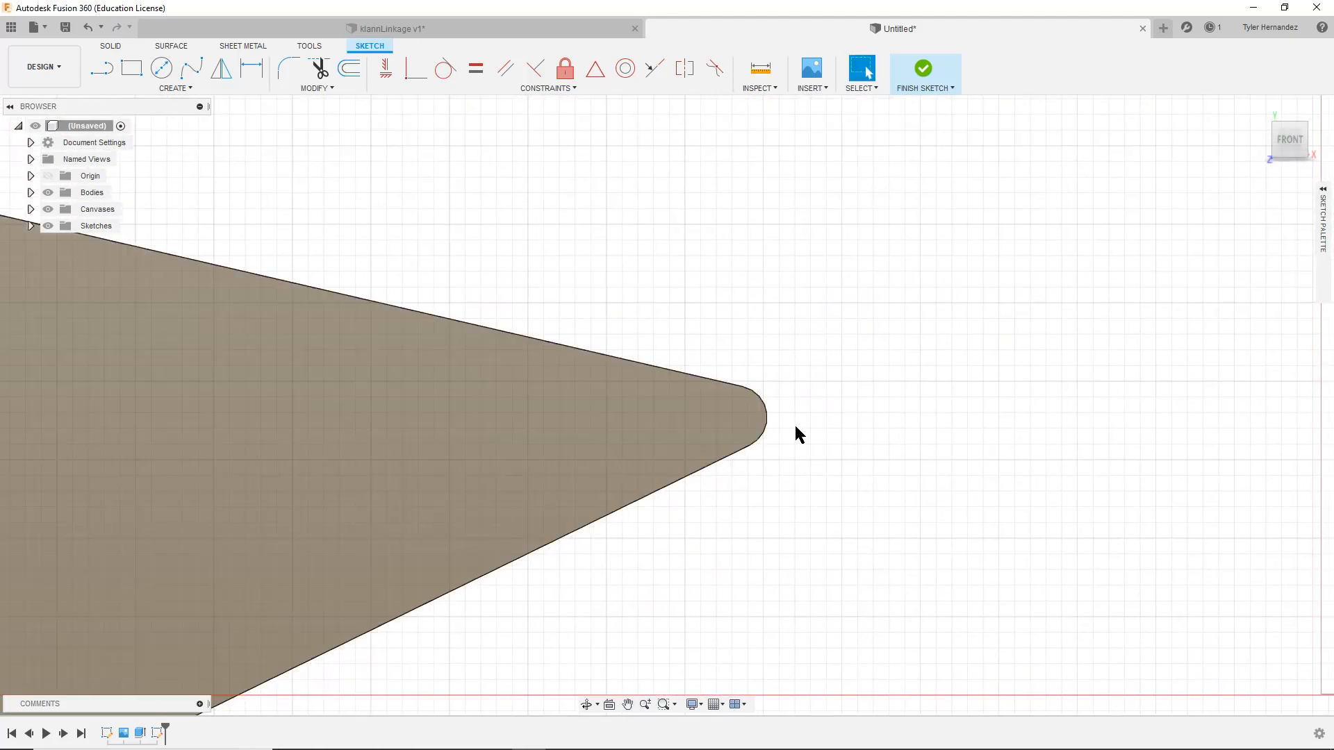
pyautogui.rightClick(798, 428)
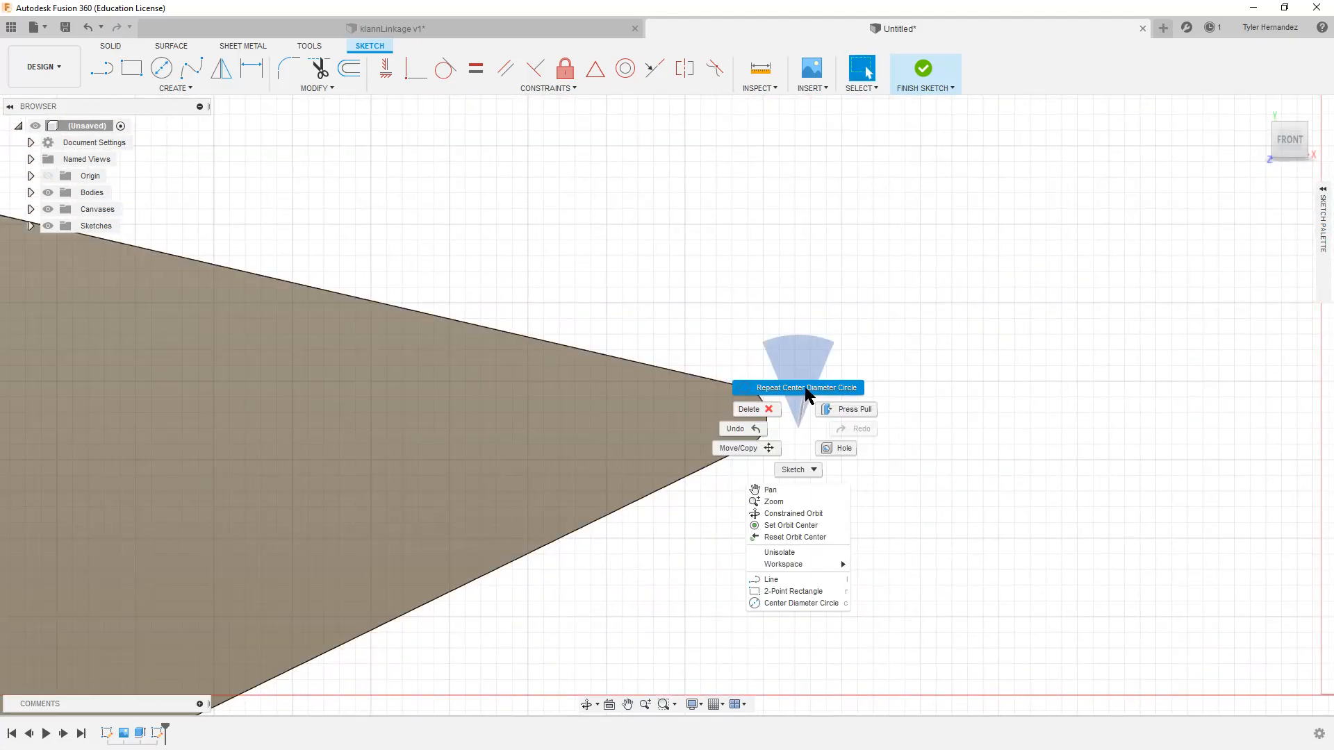
pyautogui.click(808, 394)
pyautogui.click(736, 417)
pyautogui.write('1')
pyautogui.press('Return')
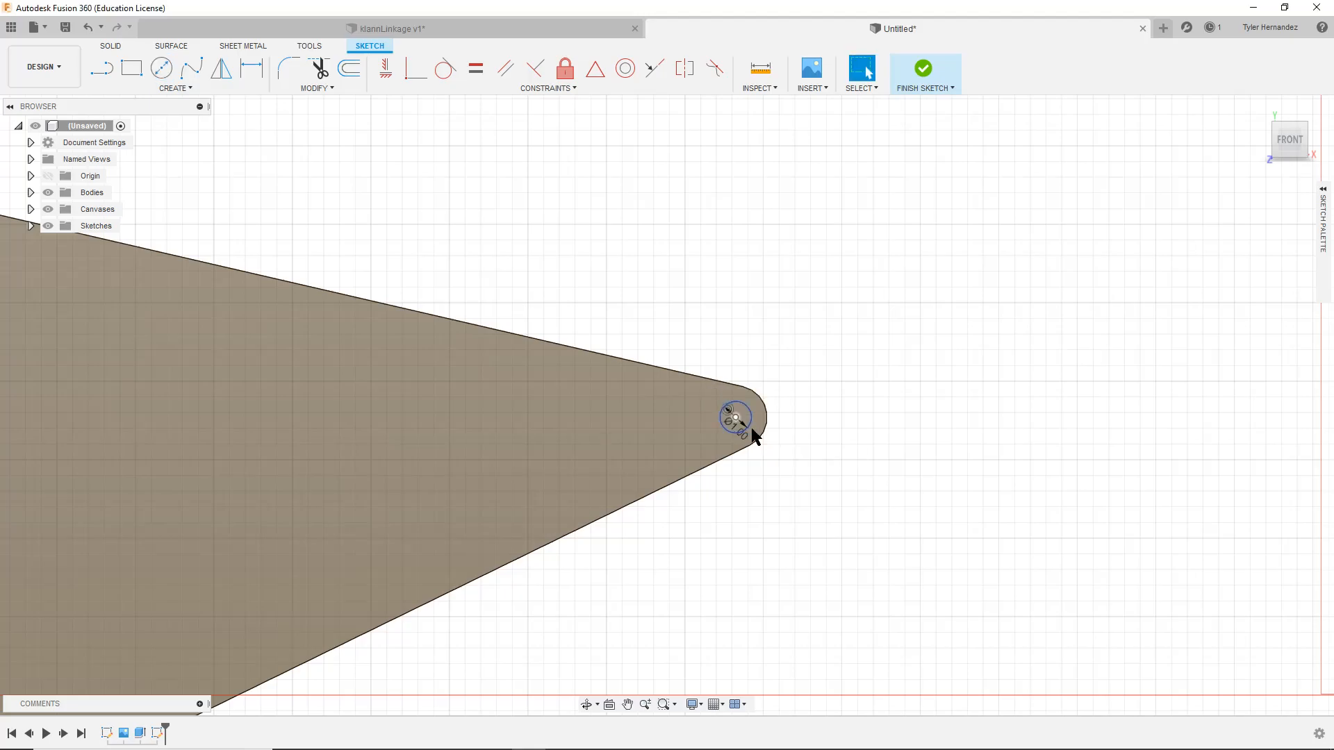
# Check the jointed linkage assembly in the klannLinkage v1 design and return to the untitled design
pyautogui.scroll(-1, 573, 554)
pyautogui.moveTo(573, 554); pyautogui.dragTo(943, 407, button='middle')
pyautogui.scroll(-3, 805, 470)
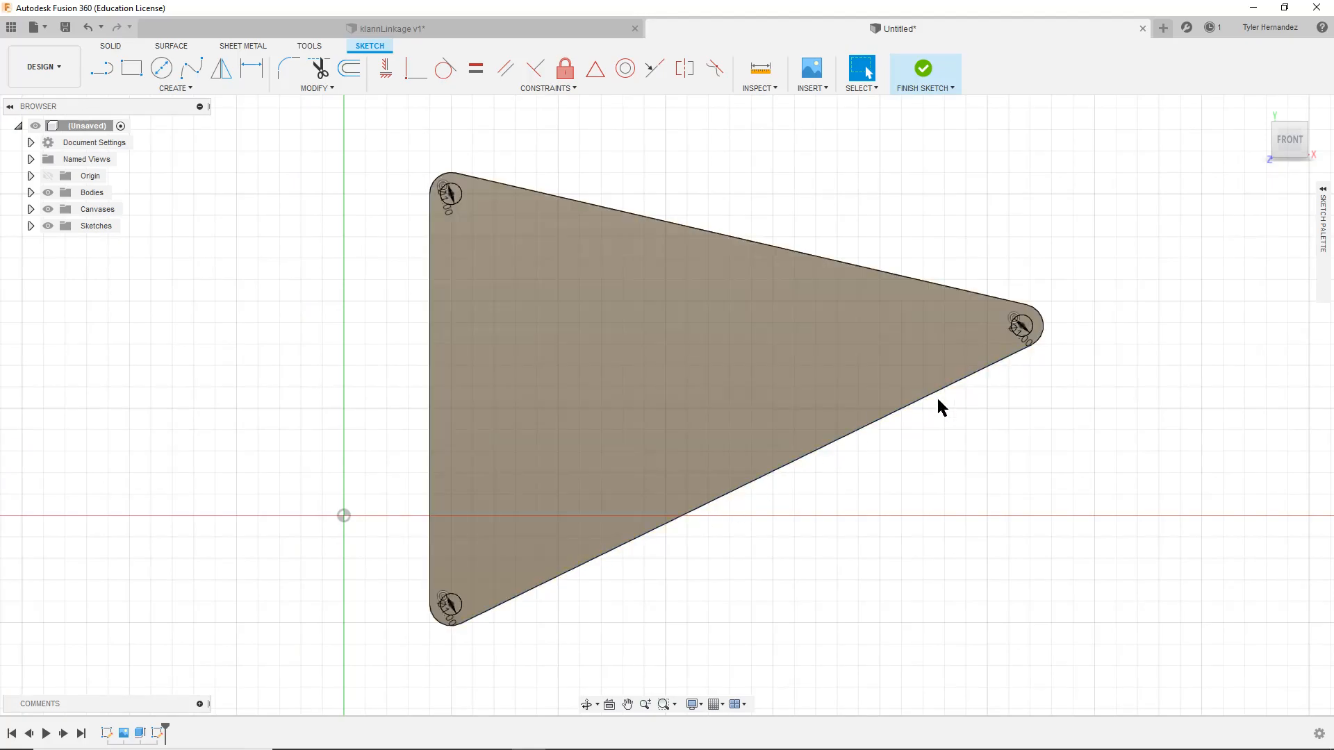
pyautogui.click(529, 28)
pyautogui.moveTo(599, 284); pyautogui.dragTo(712, 282)
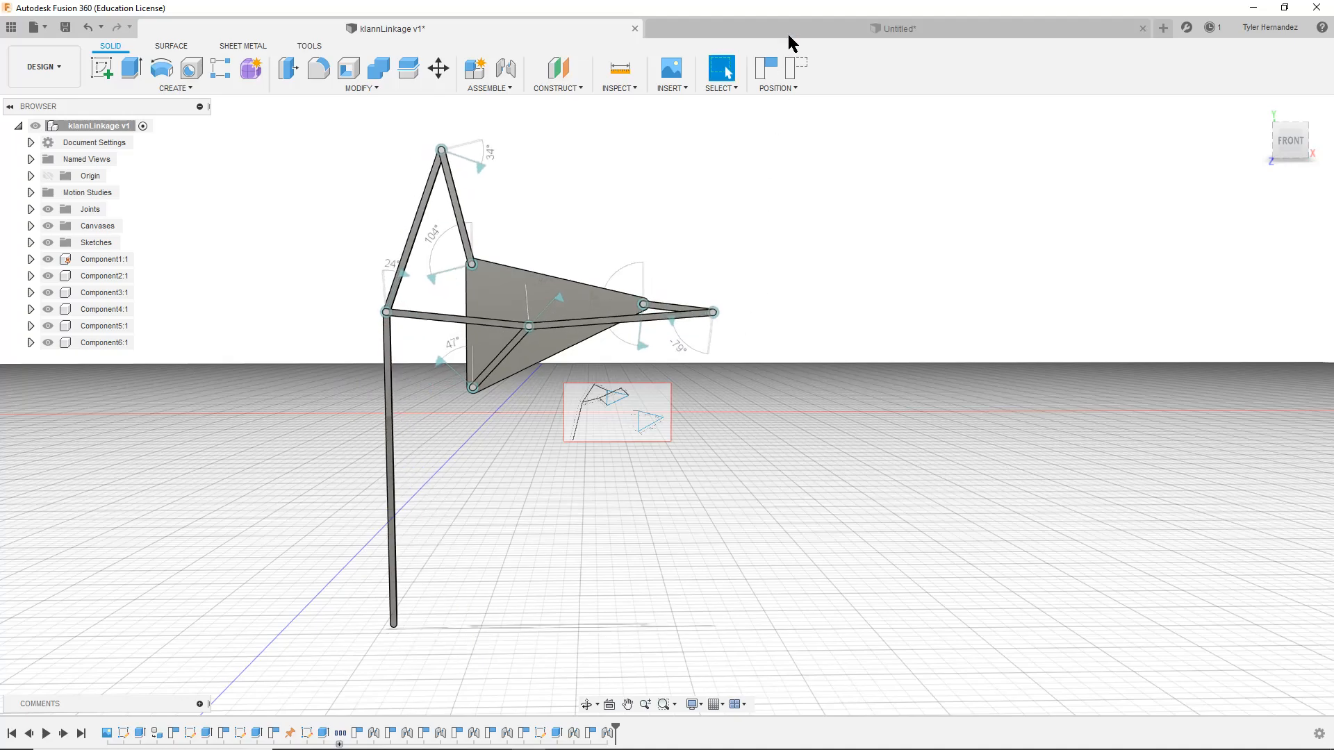
pyautogui.click(788, 35)
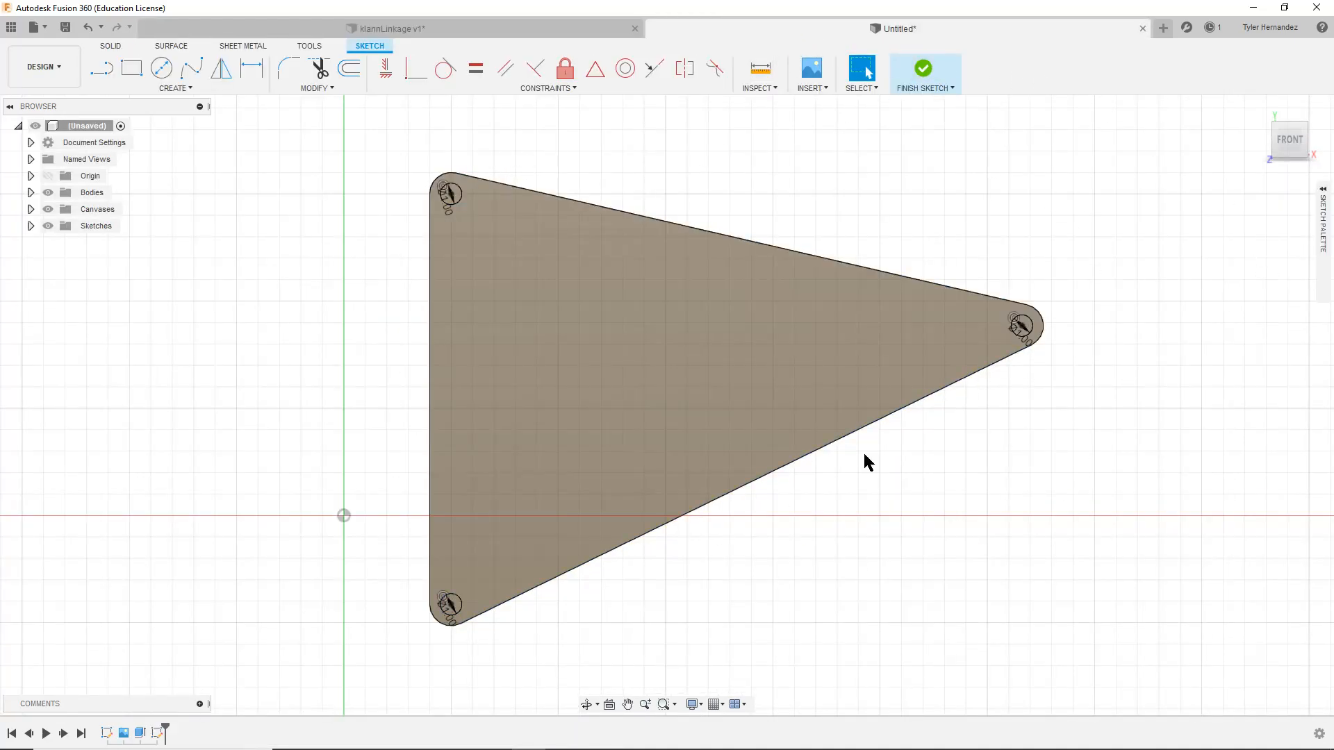
# Finish the sketch containing the three corner circles on the triangular plate
pyautogui.click(928, 77)
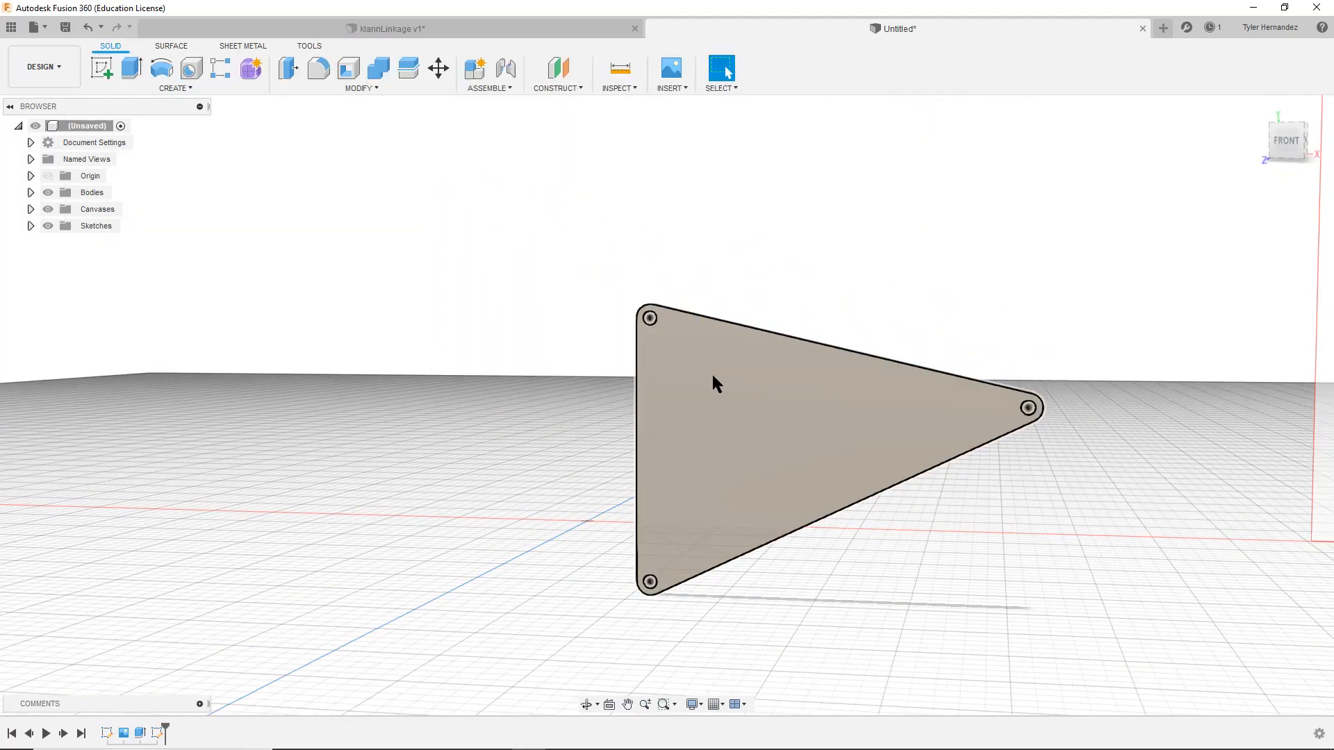
pyautogui.scroll(5, 712, 376)
pyautogui.scroll(-5, 799, 458)
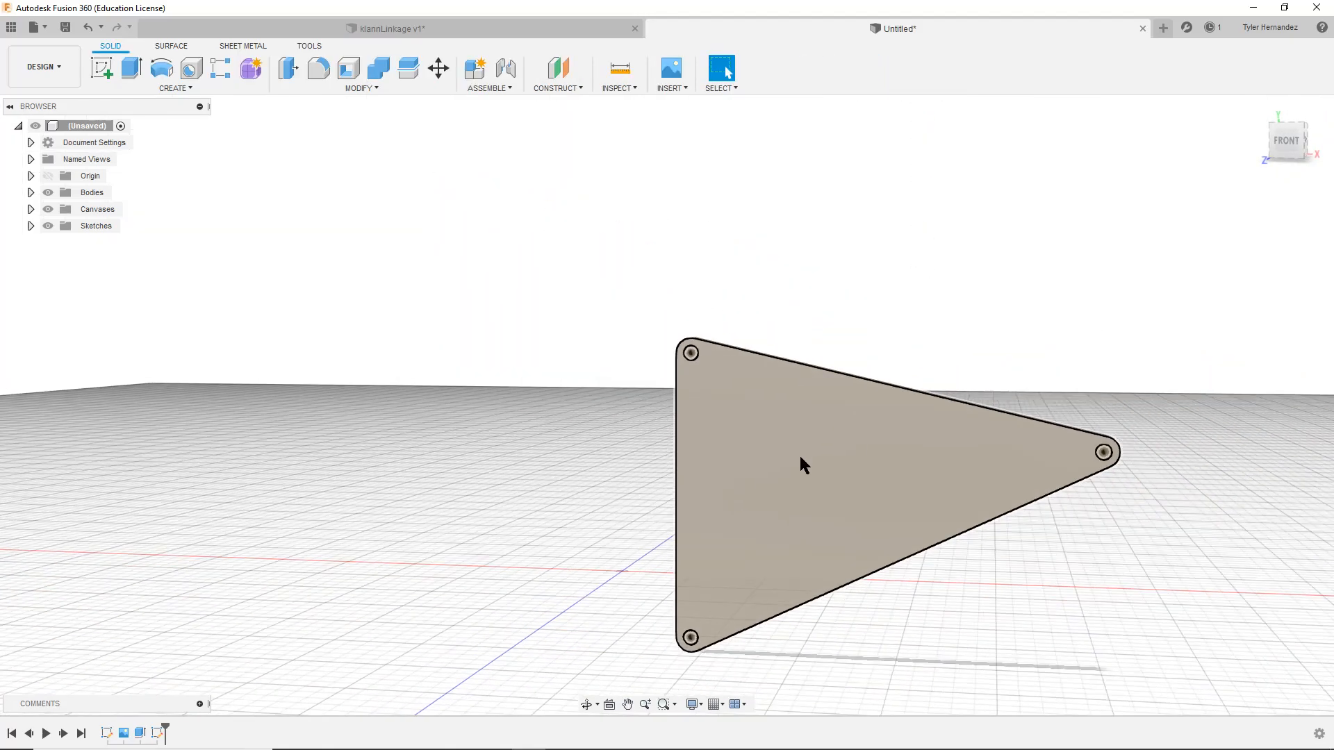
pyautogui.moveTo(567, 268); pyautogui.dragTo(1179, 653)
pyautogui.click(1165, 640)
# Extrude the three corner circles together outward from the front face of the triangular plate to form pivot pins
pyautogui.scroll(5, 687, 358)
pyautogui.scroll(3, 681, 346)
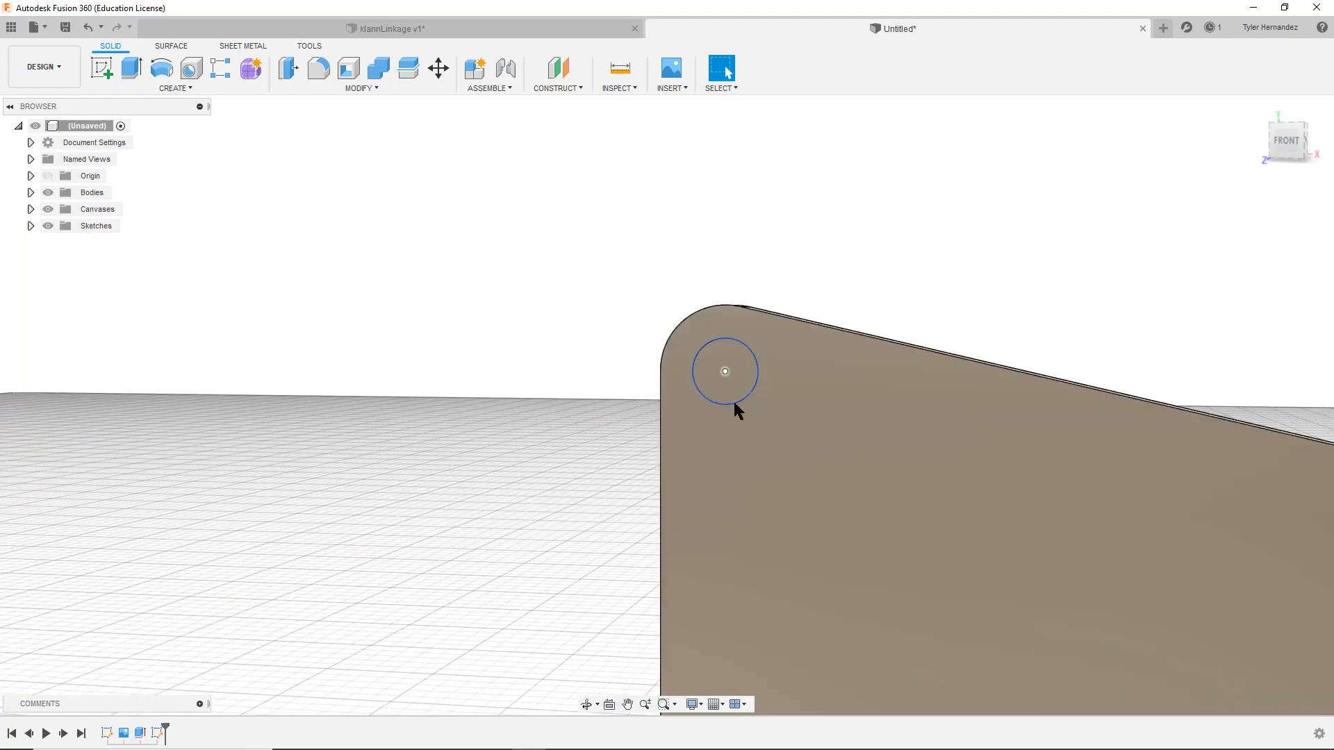
pyautogui.click(726, 366)
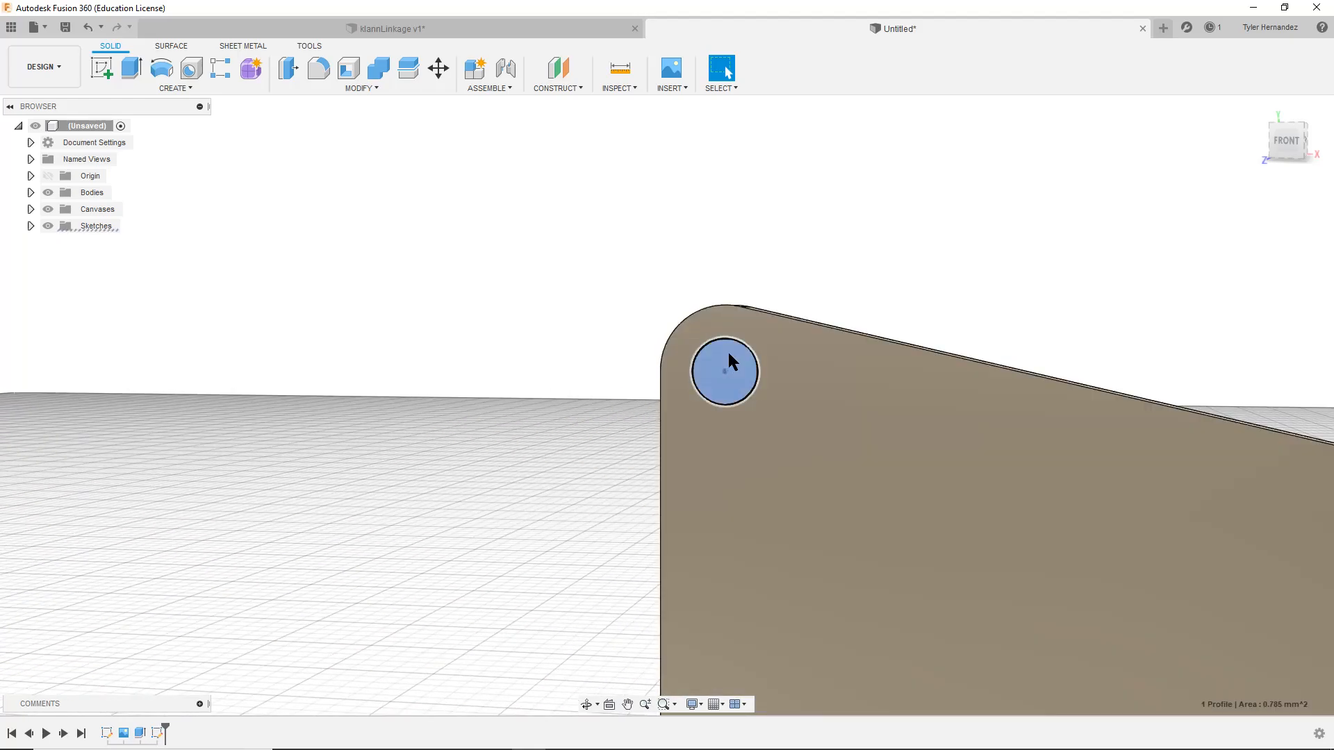
pyautogui.scroll(-2, 775, 535)
pyautogui.moveTo(839, 627); pyautogui.dragTo(739, 208, button='middle')
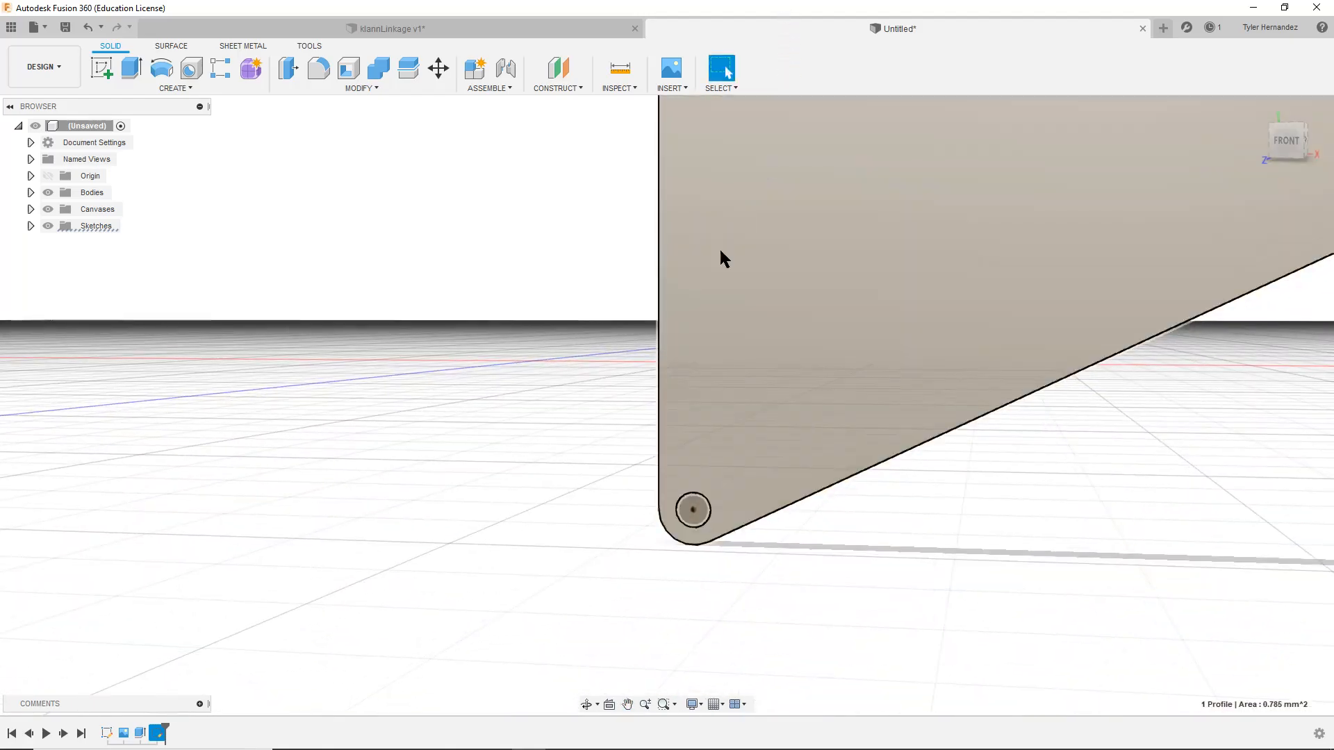
pyautogui.keyDown('ctrl'); pyautogui.click(696, 502); pyautogui.keyUp('ctrl')
pyautogui.moveTo(964, 194); pyautogui.dragTo(224, 499, button='middle')
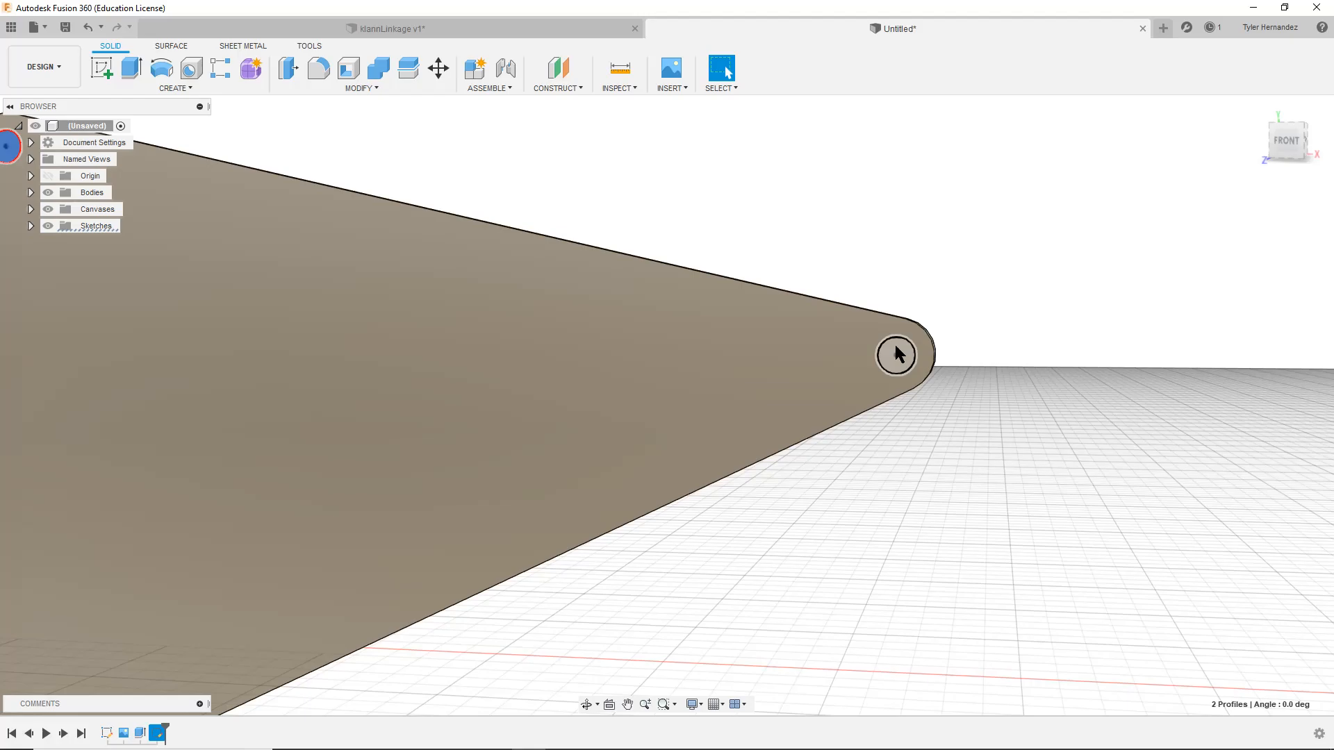
pyautogui.keyDown('ctrl'); pyautogui.click(894, 355); pyautogui.keyUp('ctrl')
pyautogui.scroll(-3, 653, 441)
pyautogui.moveTo(516, 441); pyautogui.dragTo(577, 422, button='middle')
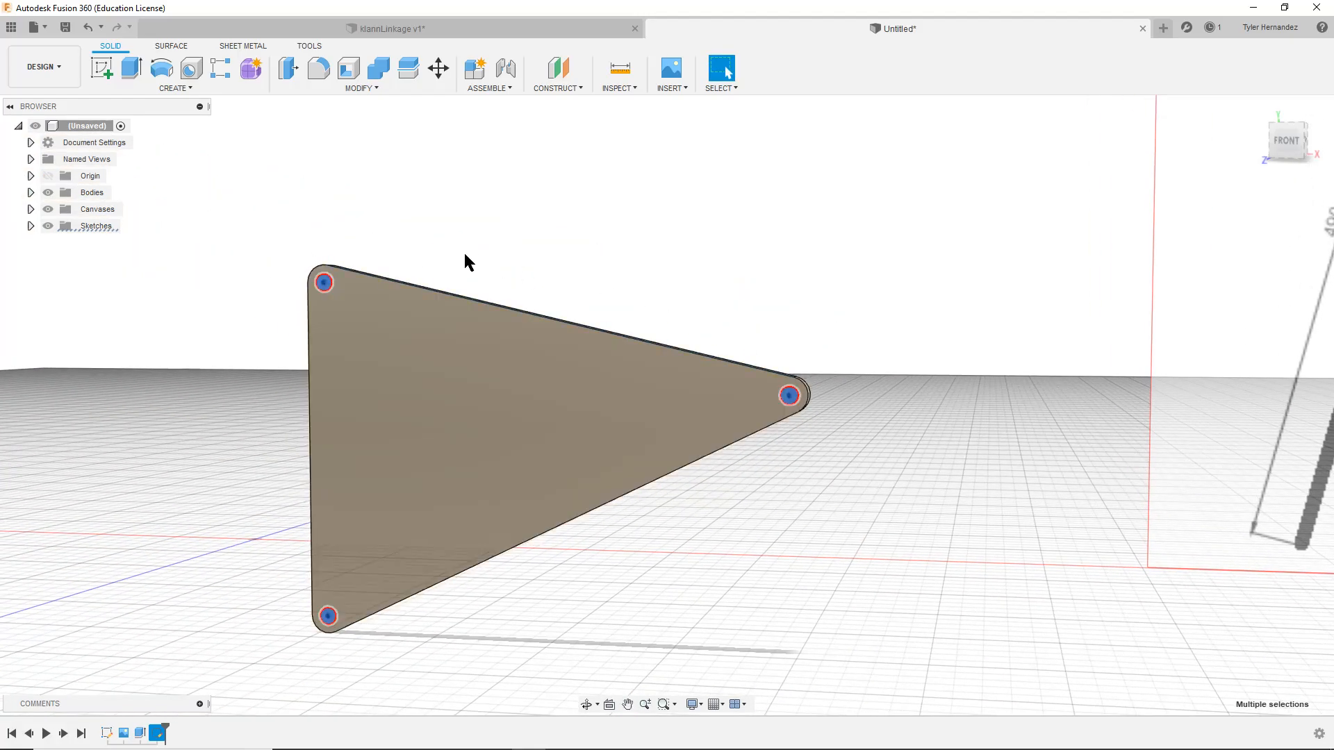
pyautogui.press('e')
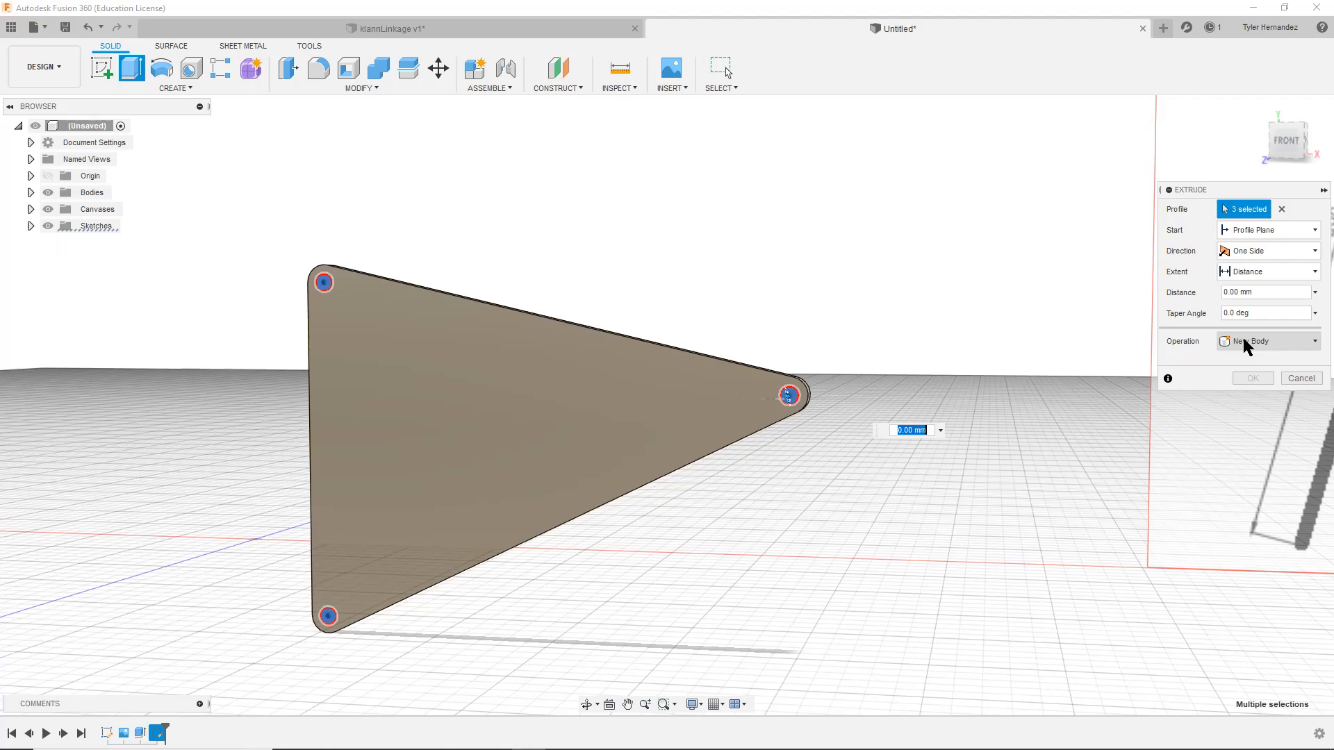
pyautogui.press('Escape')
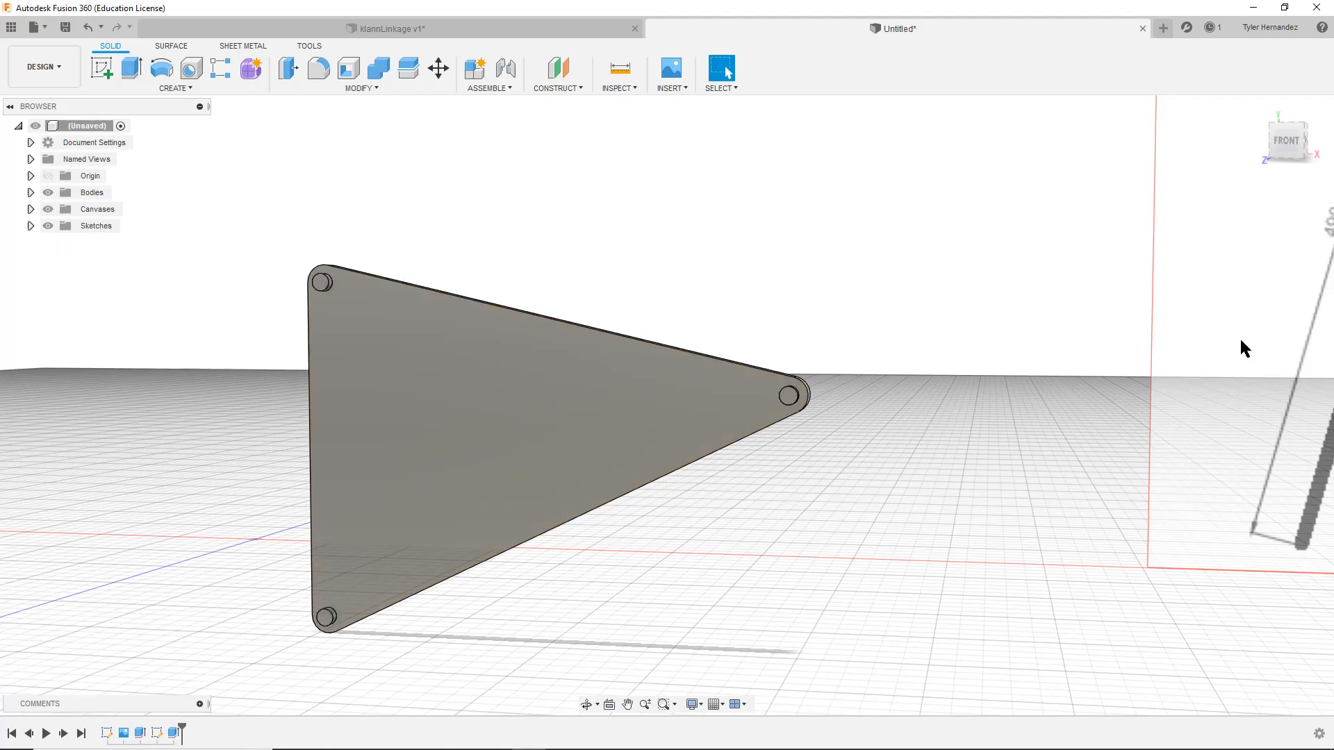
# Add a small constant-radius fillet to the base edge where the upper-left pin meets the plate
pyautogui.keyDown('shift'); pyautogui.moveTo(849, 354); pyautogui.dragTo(660, 224, button='middle'); pyautogui.keyUp('shift')
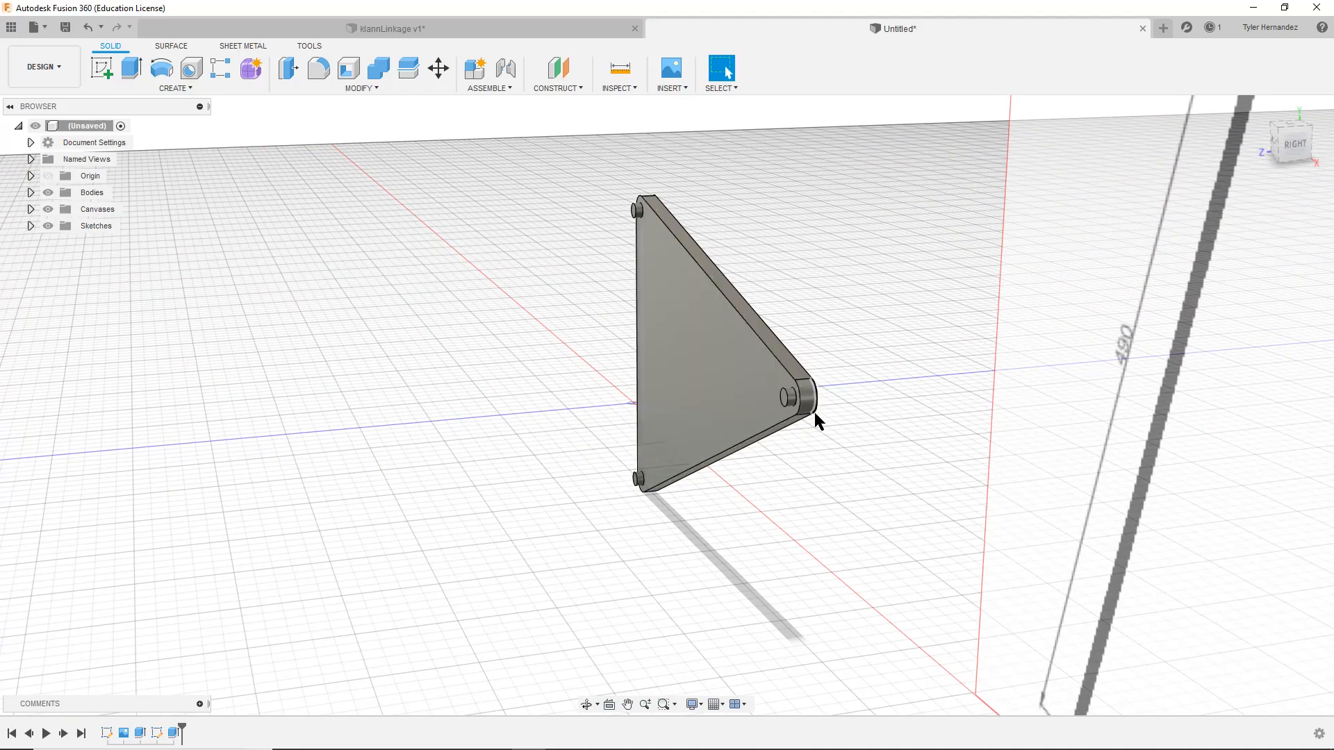
pyautogui.scroll(3, 792, 438)
pyautogui.scroll(-1, 827, 500)
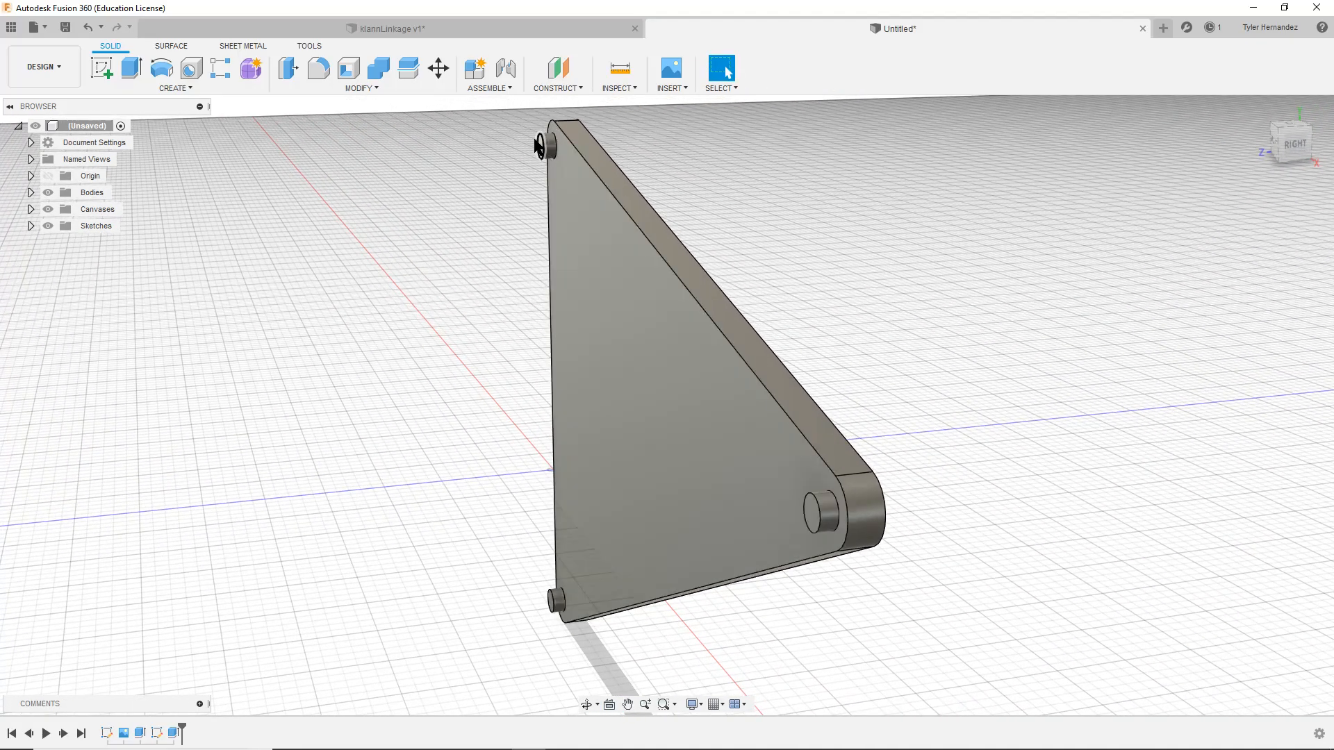
pyautogui.keyDown('shift'); pyautogui.moveTo(689, 498); pyautogui.dragTo(789, 468, button='middle'); pyautogui.keyUp('shift')
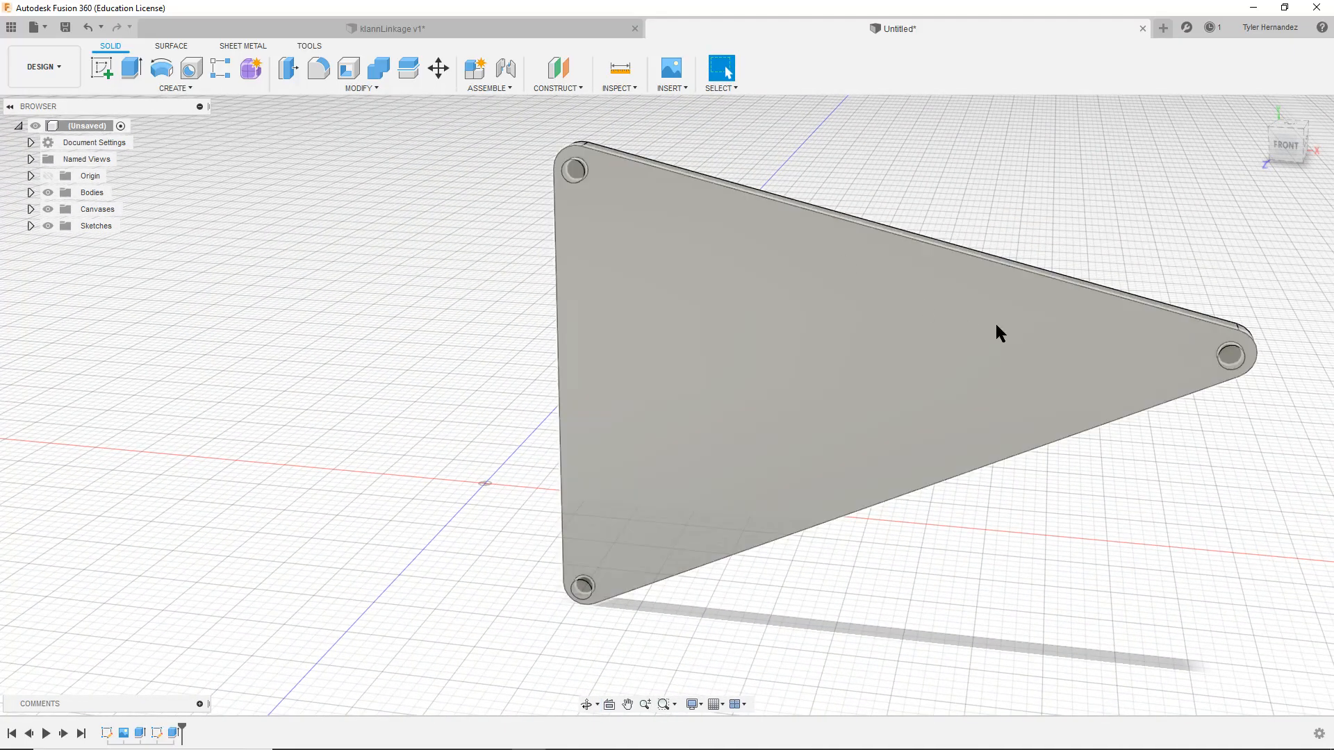
pyautogui.moveTo(722, 355); pyautogui.dragTo(715, 403, button='middle')
pyautogui.scroll(10, 435, 209)
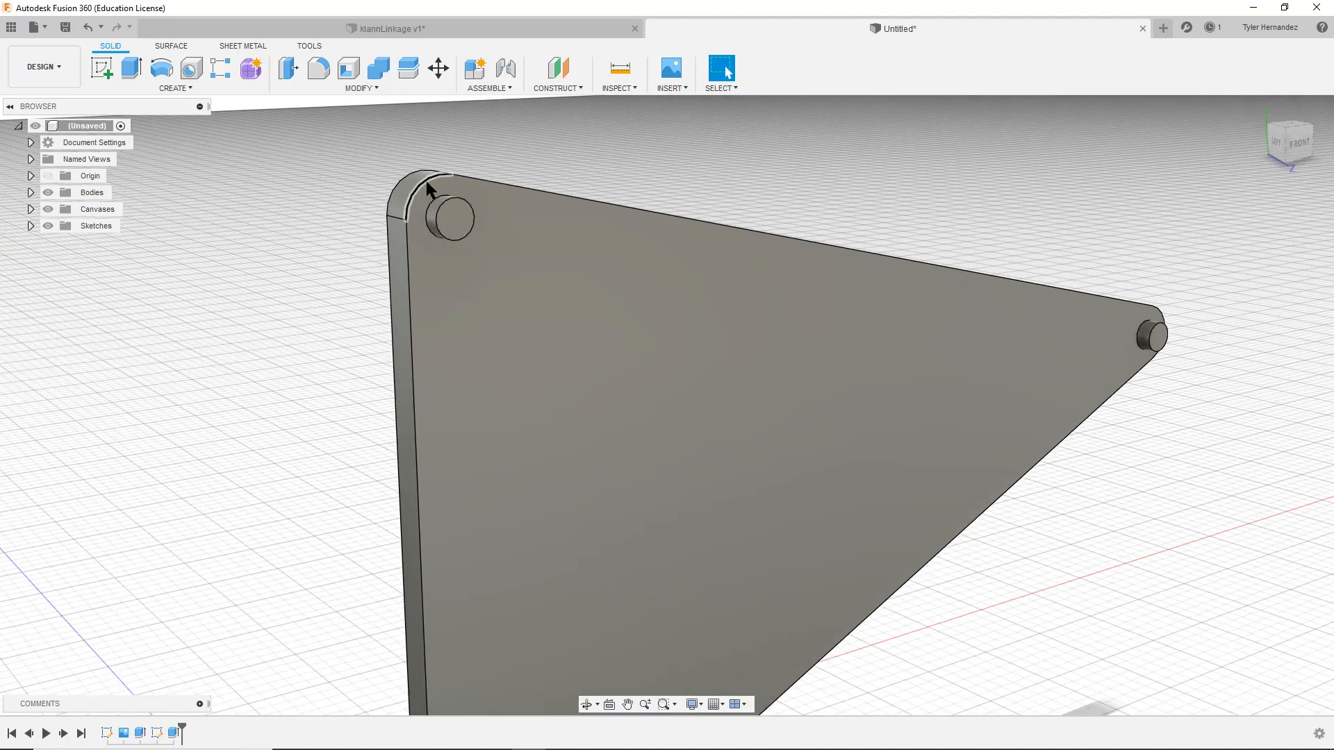
pyautogui.scroll(-6, 356, 282)
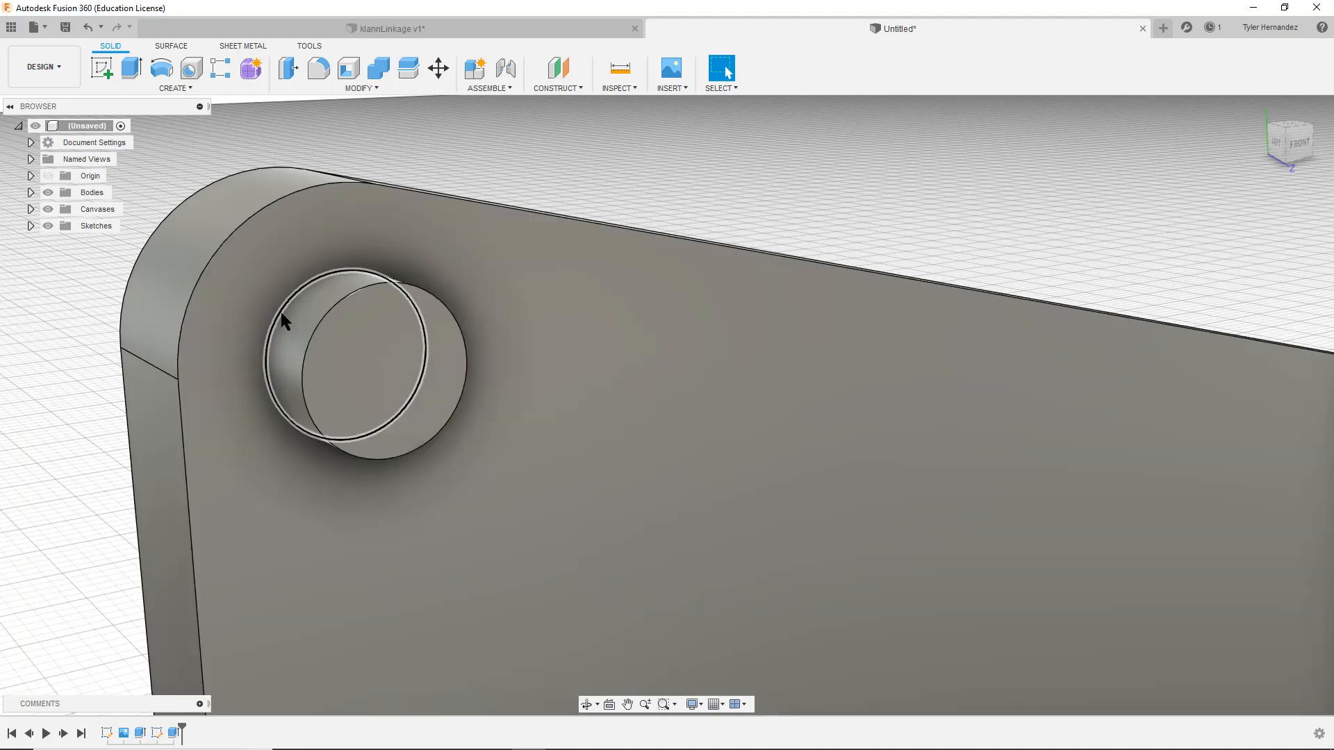
pyautogui.click(282, 315)
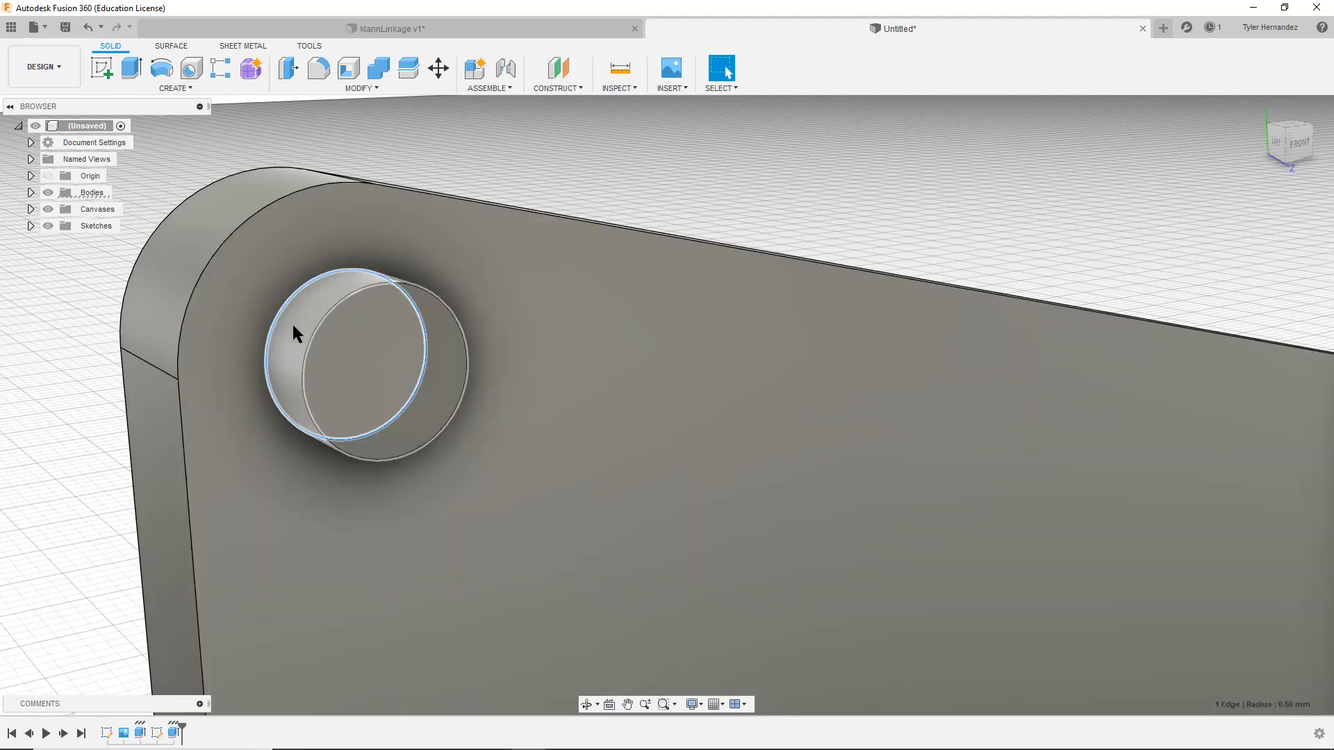
pyautogui.click(321, 68)
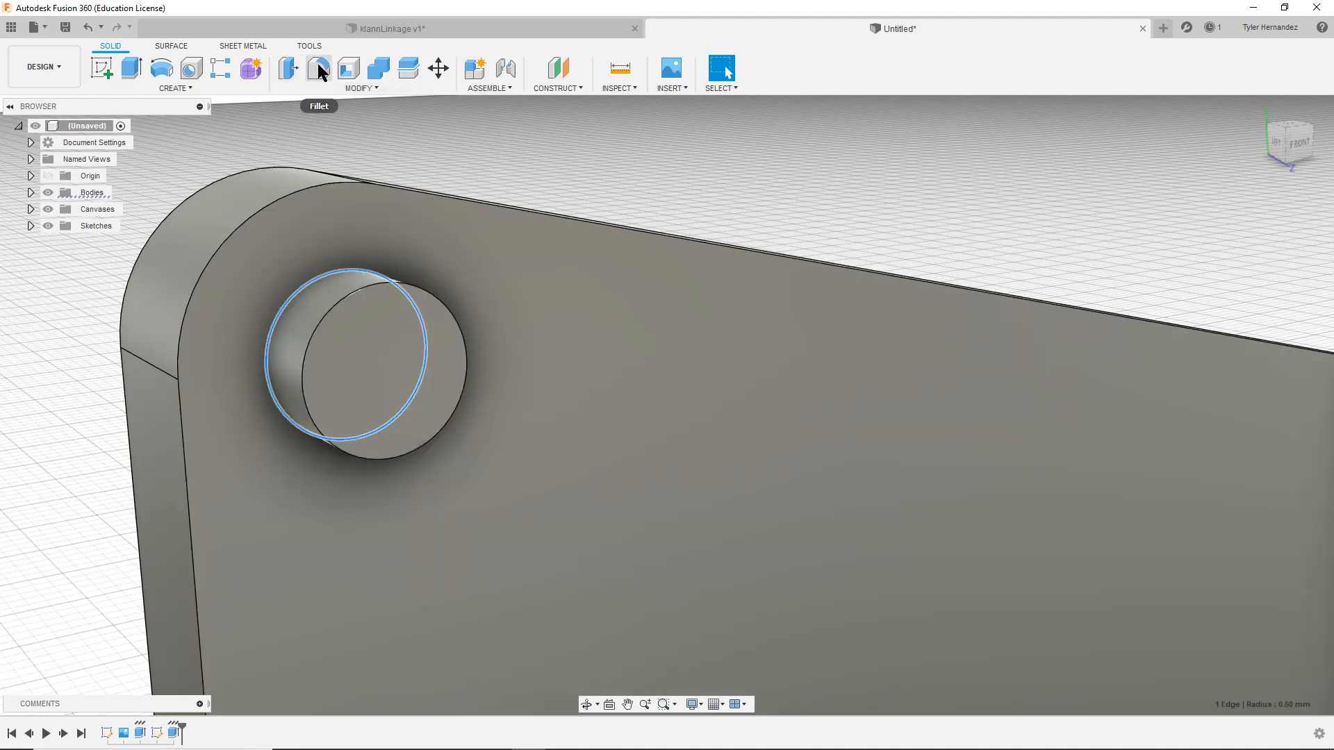
pyautogui.click(319, 66)
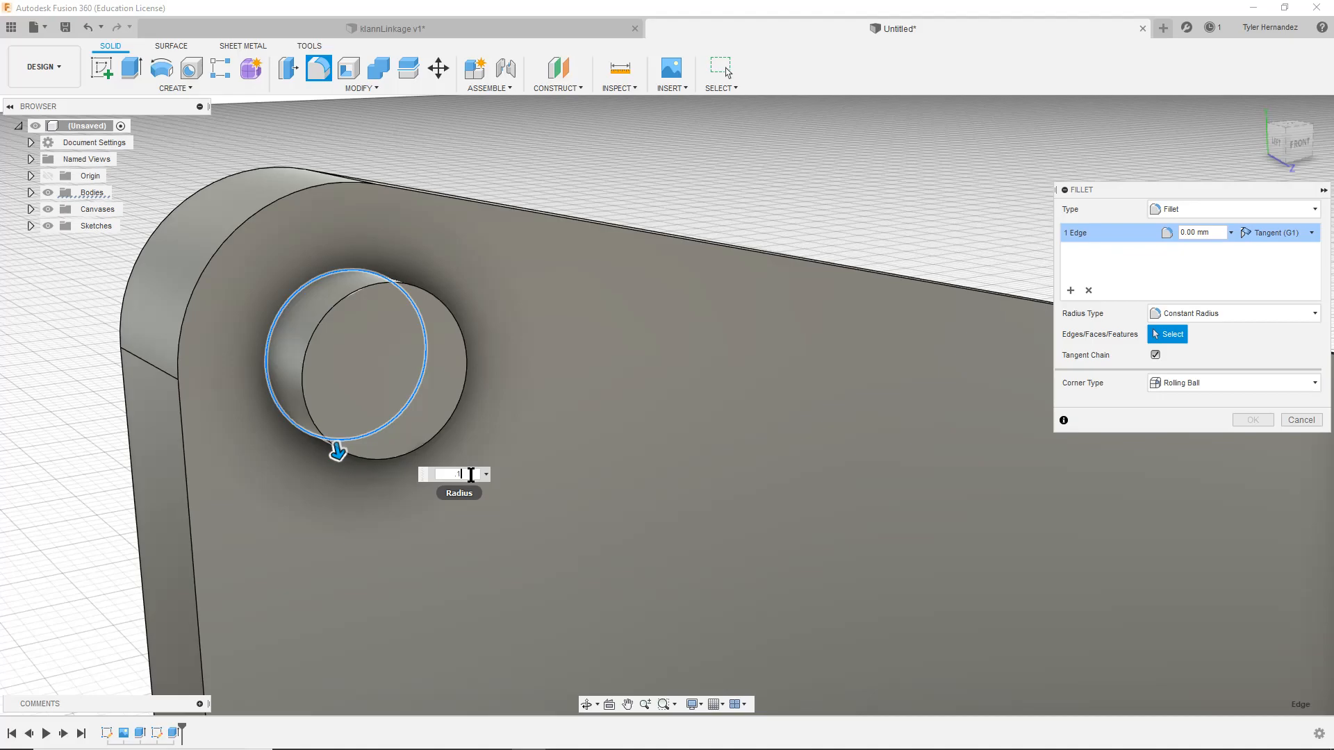
pyautogui.press('Return')
pyautogui.keyDown('shift'); pyautogui.moveTo(234, 438); pyautogui.dragTo(276, 377, button='middle'); pyautogui.keyUp('shift')
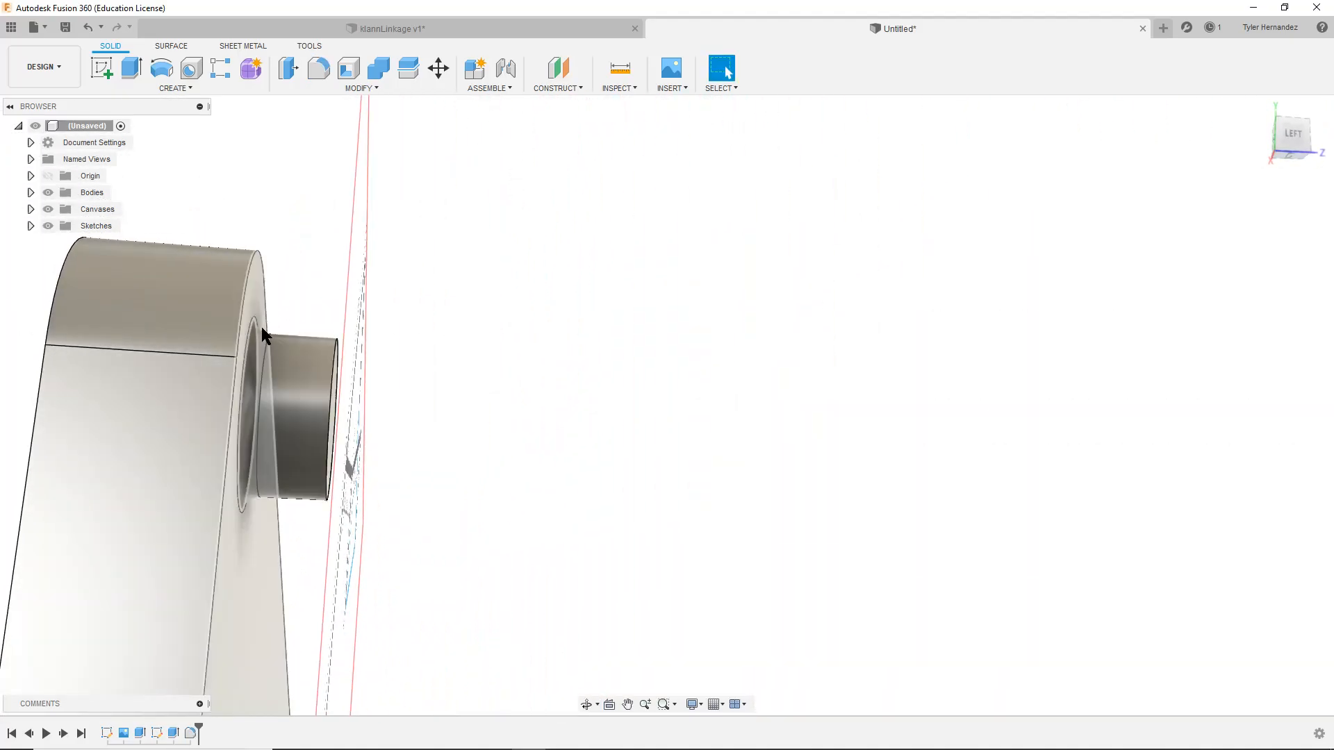
pyautogui.moveTo(276, 375)
pyautogui.keyDown('shift'); pyautogui.mouseDown(button='middle')
pyautogui.moveTo(289, 527)
pyautogui.moveTo(313, 497)
pyautogui.moveTo(306, 541)
pyautogui.moveTo(254, 524)
pyautogui.moveTo(327, 486)
pyautogui.moveTo(338, 517)
pyautogui.moveTo(517, 378)
pyautogui.moveTo(748, 373)
pyautogui.mouseUp(button='middle'); pyautogui.keyUp('shift')
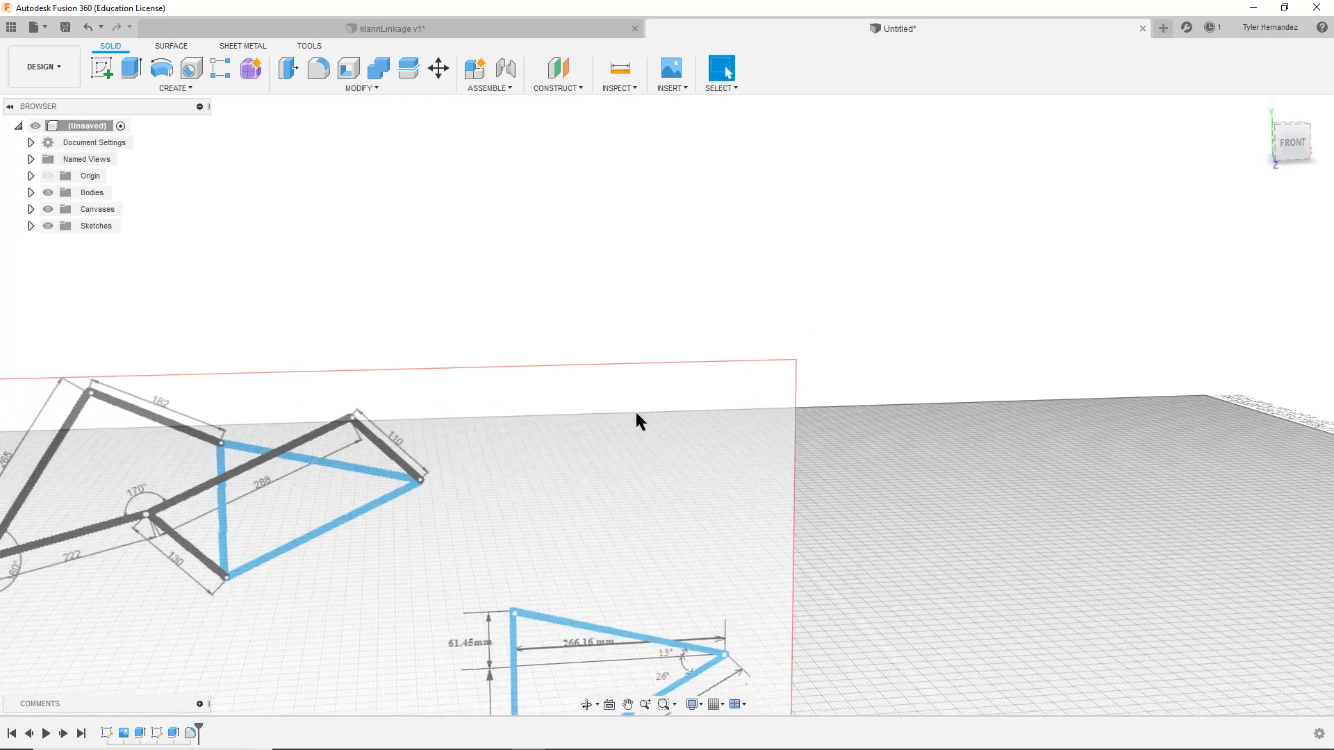
# Add a small constant-radius fillet to the base edges of the lower-left pin and the pin at the plate's pointed tip
pyautogui.scroll(-2, 455, 526)
pyautogui.scroll(-6, 1140, 406)
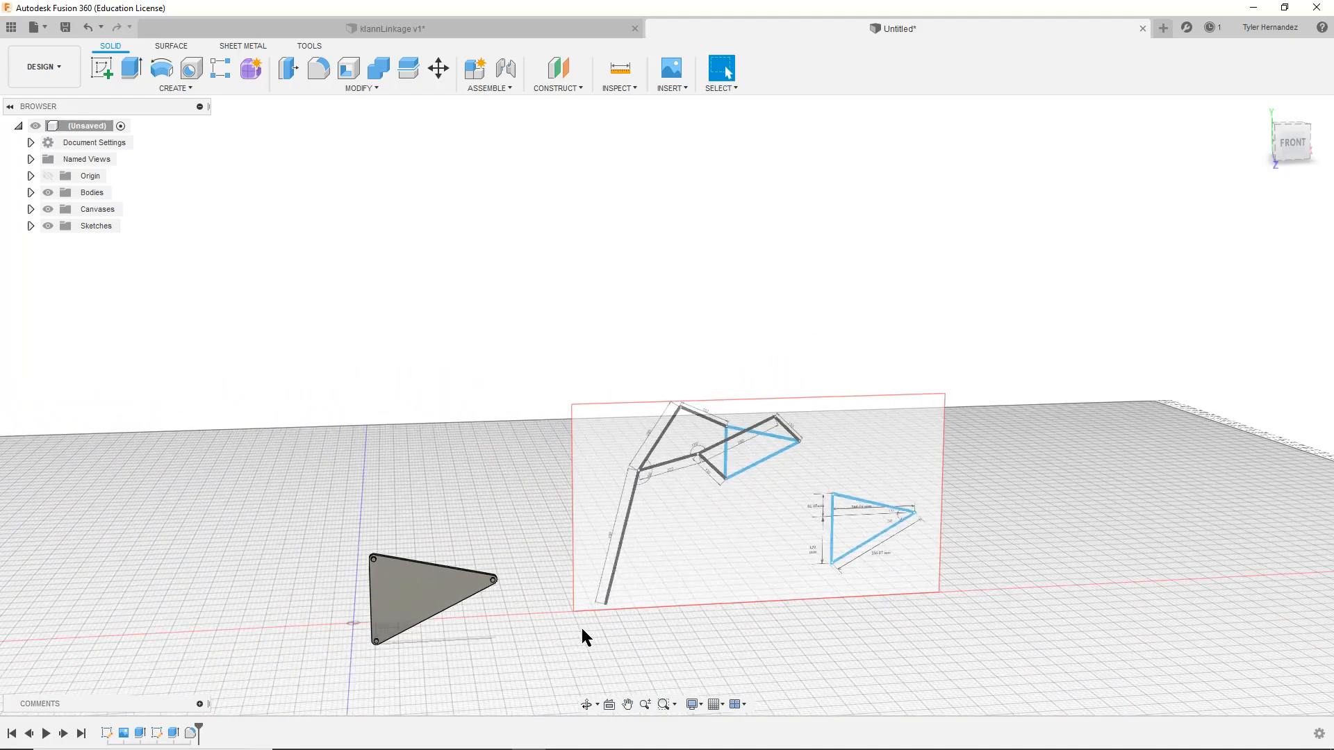
pyautogui.moveTo(585, 628); pyautogui.dragTo(717, 319, button='middle')
pyautogui.scroll(5, 544, 396)
pyautogui.keyDown('shift'); pyautogui.moveTo(442, 556); pyautogui.dragTo(493, 575, button='middle'); pyautogui.keyUp('shift')
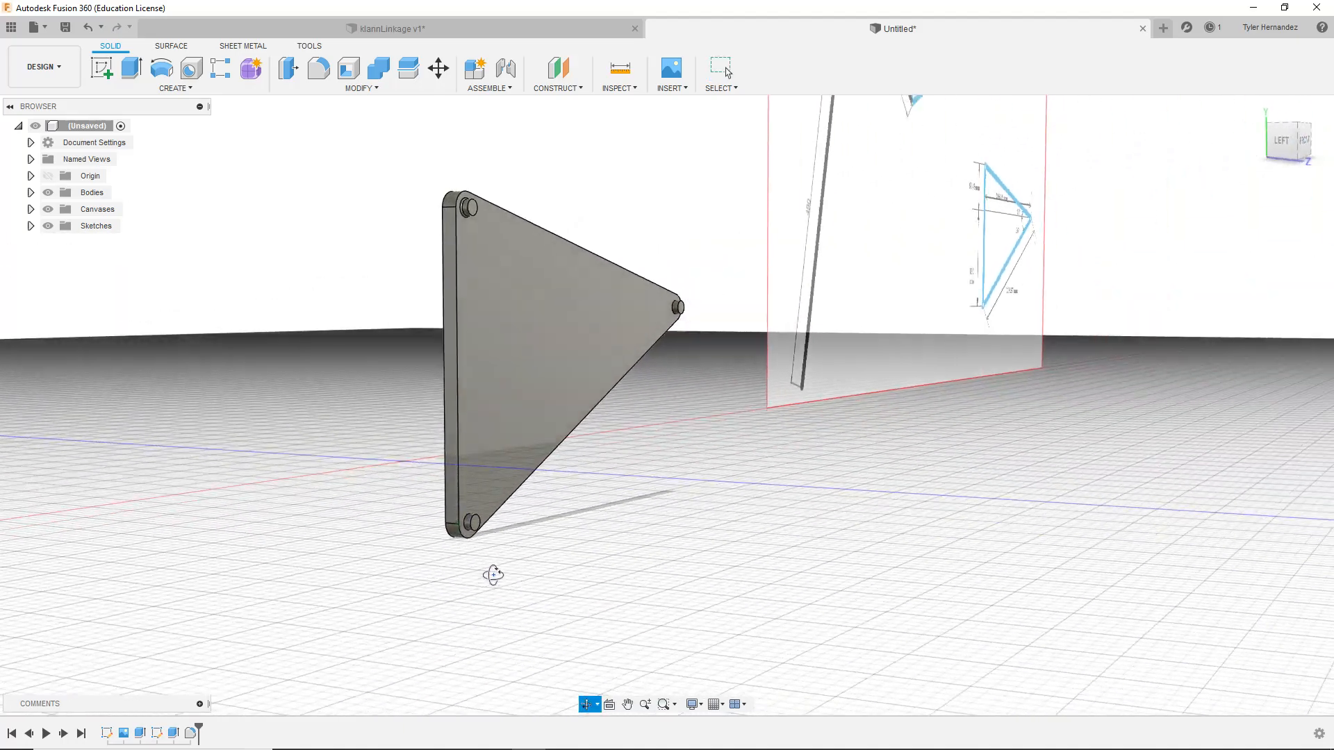
pyautogui.scroll(3, 471, 532)
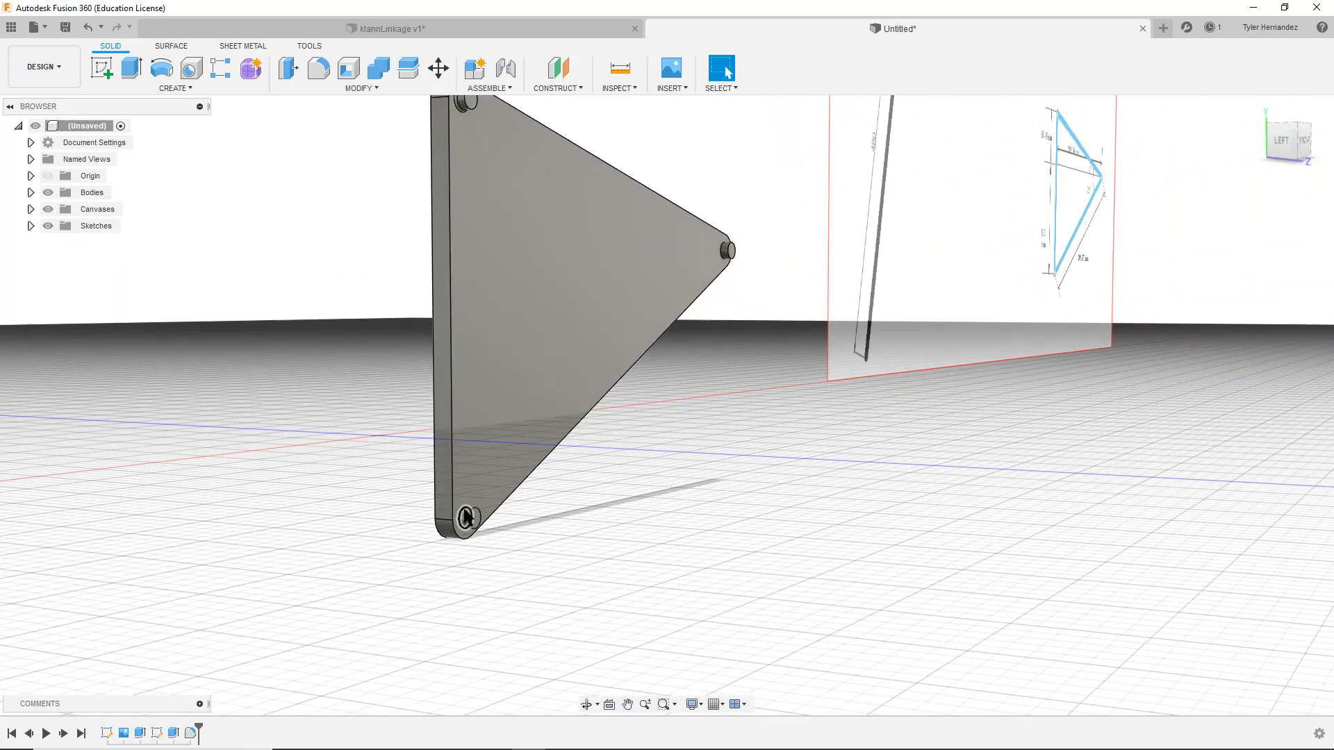
pyautogui.scroll(5, 467, 517)
pyautogui.click(467, 510)
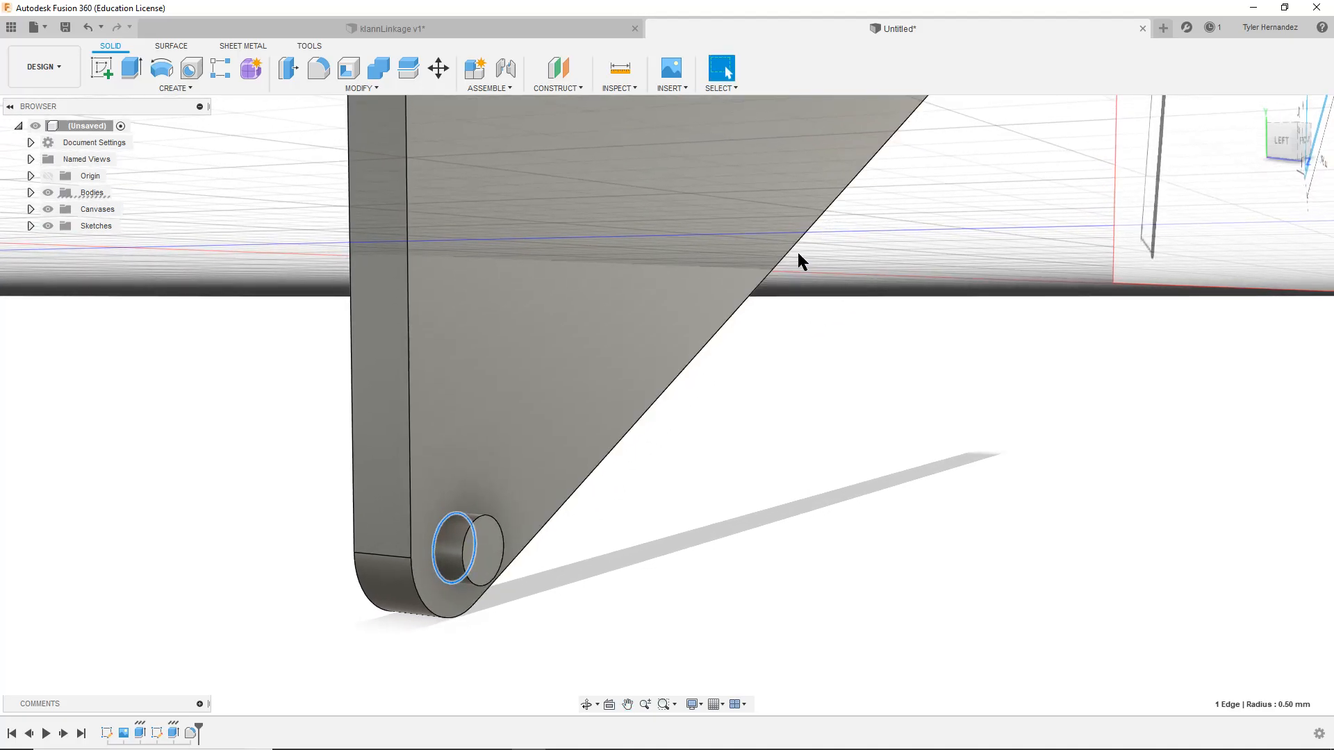
pyautogui.scroll(-3, 310, 578)
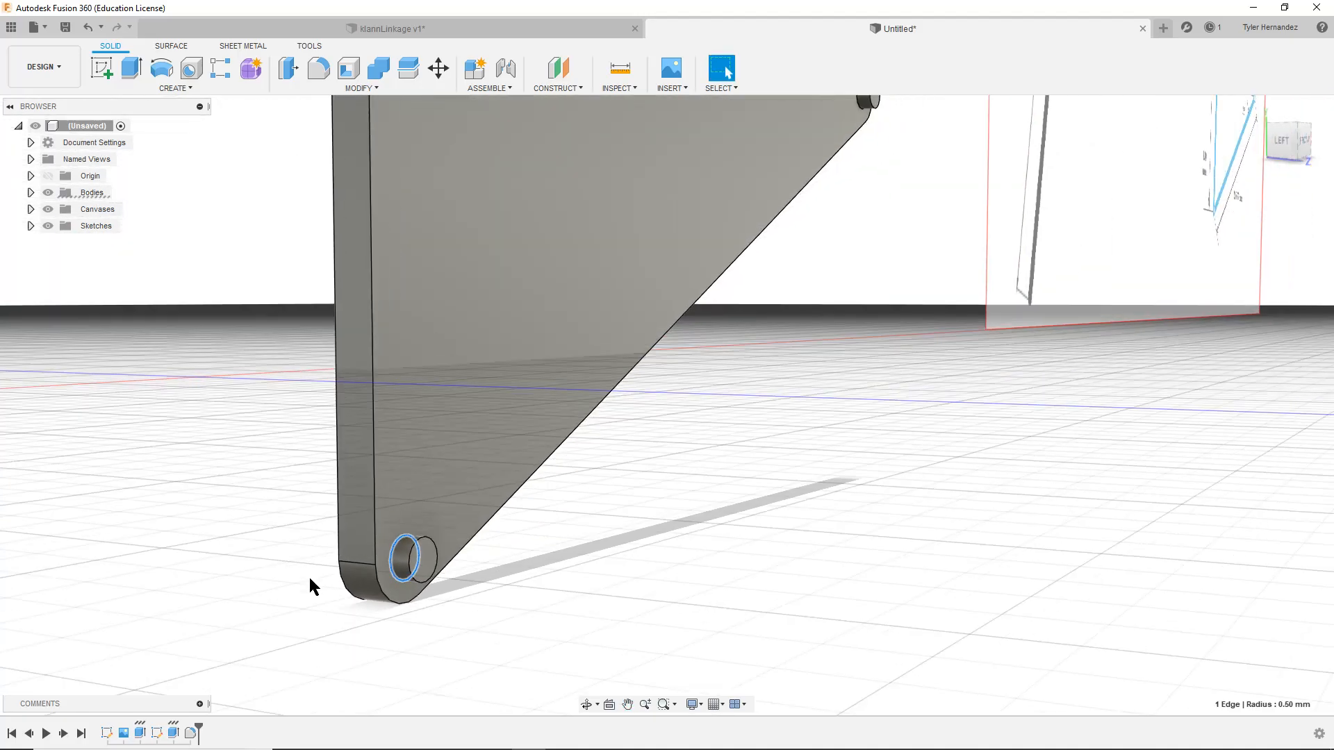
pyautogui.click(860, 106)
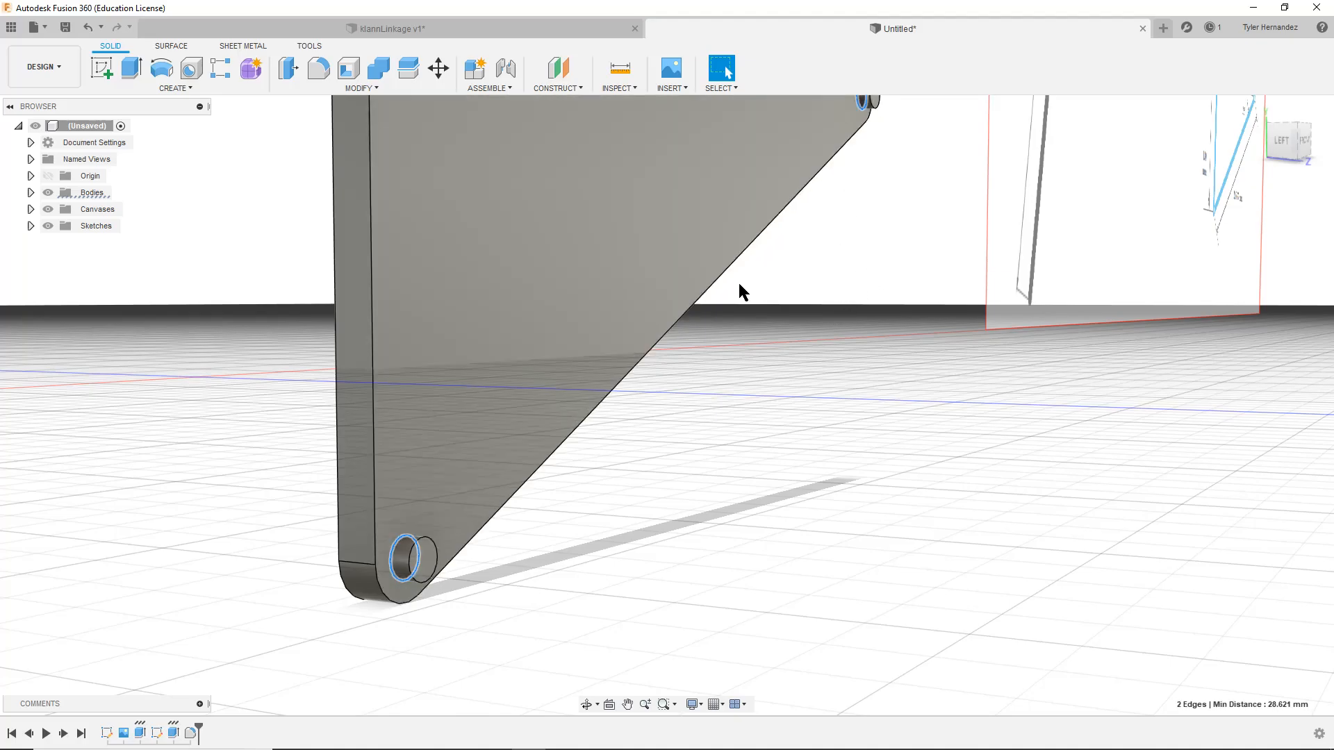
pyautogui.click(318, 68)
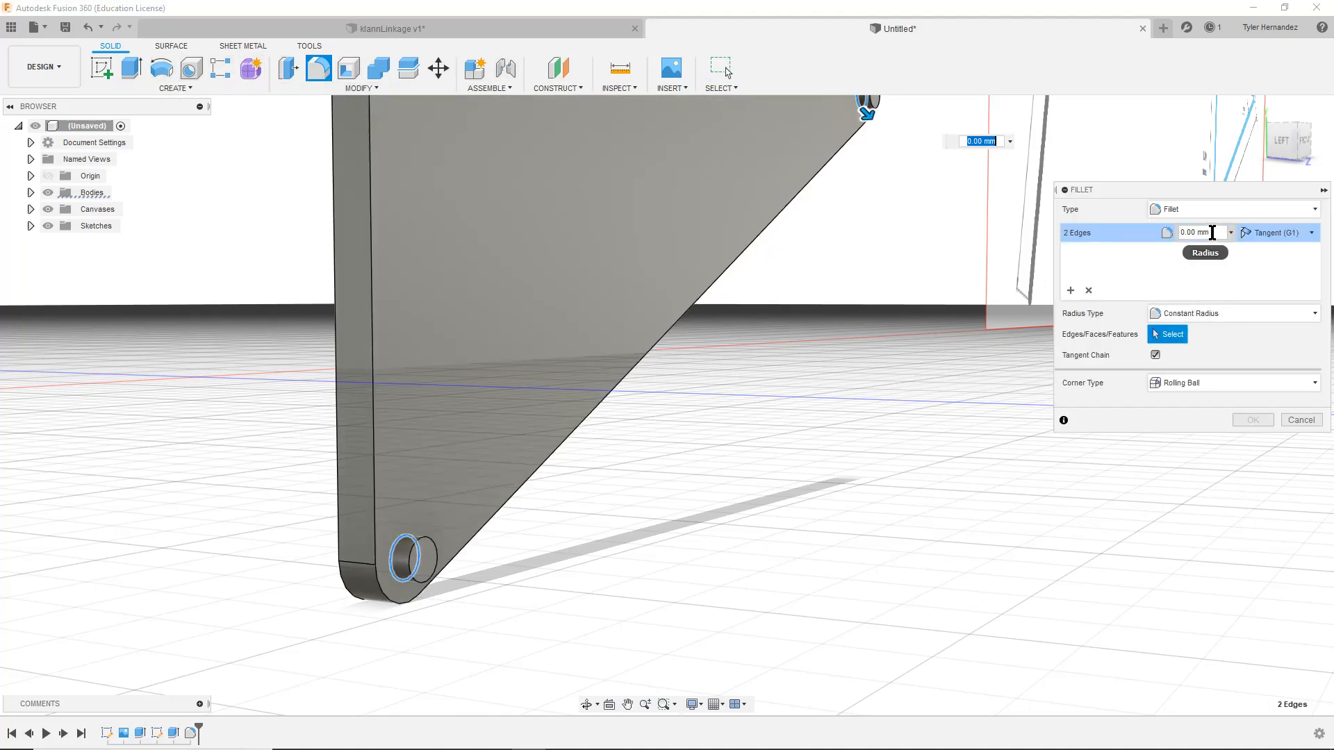
pyautogui.click(1212, 233)
pyautogui.write('1')
pyautogui.press('Return')
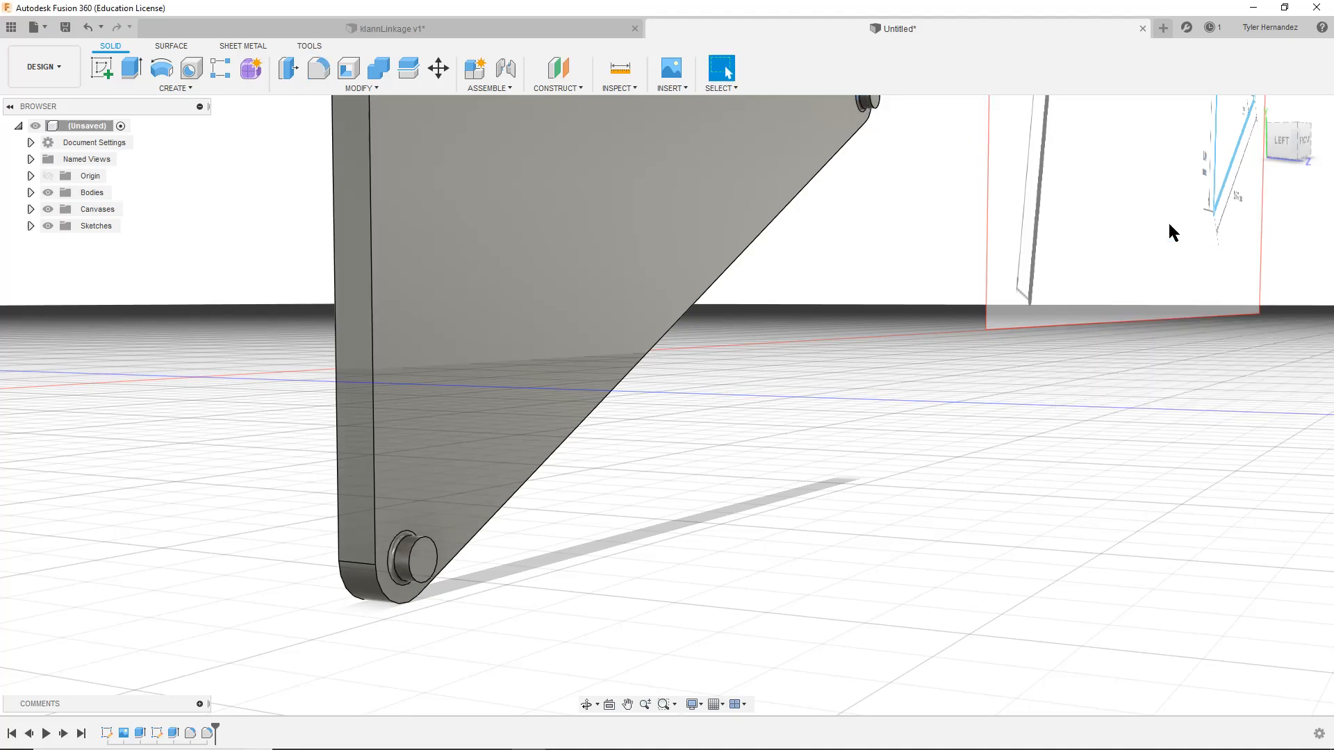
# Select all faces of the plate and pins and round their edges with a small constant-radius fillet
pyautogui.keyDown('shift'); pyautogui.moveTo(760, 389); pyautogui.dragTo(730, 402, button='middle'); pyautogui.keyUp('shift')
pyautogui.keyDown('shift'); pyautogui.moveTo(788, 337); pyautogui.dragTo(780, 500, button='middle'); pyautogui.keyUp('shift')
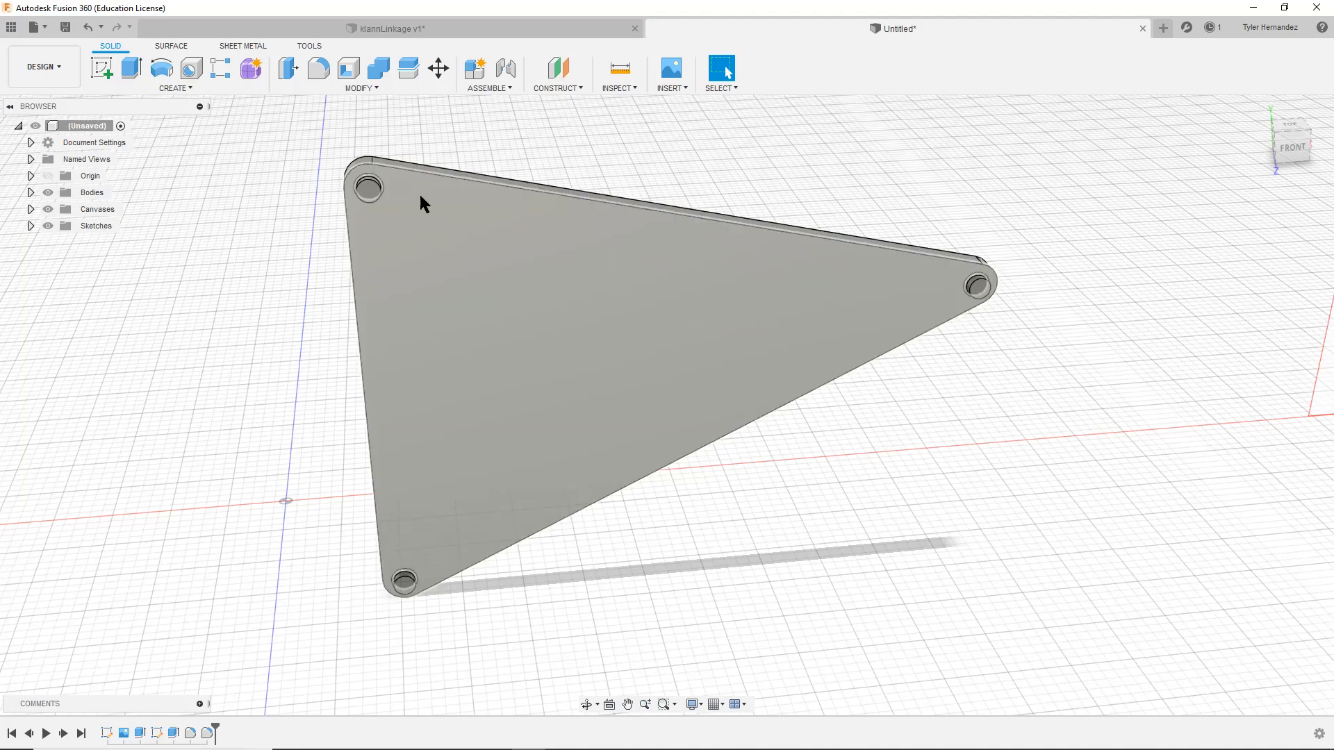
pyautogui.moveTo(264, 134); pyautogui.dragTo(1115, 648)
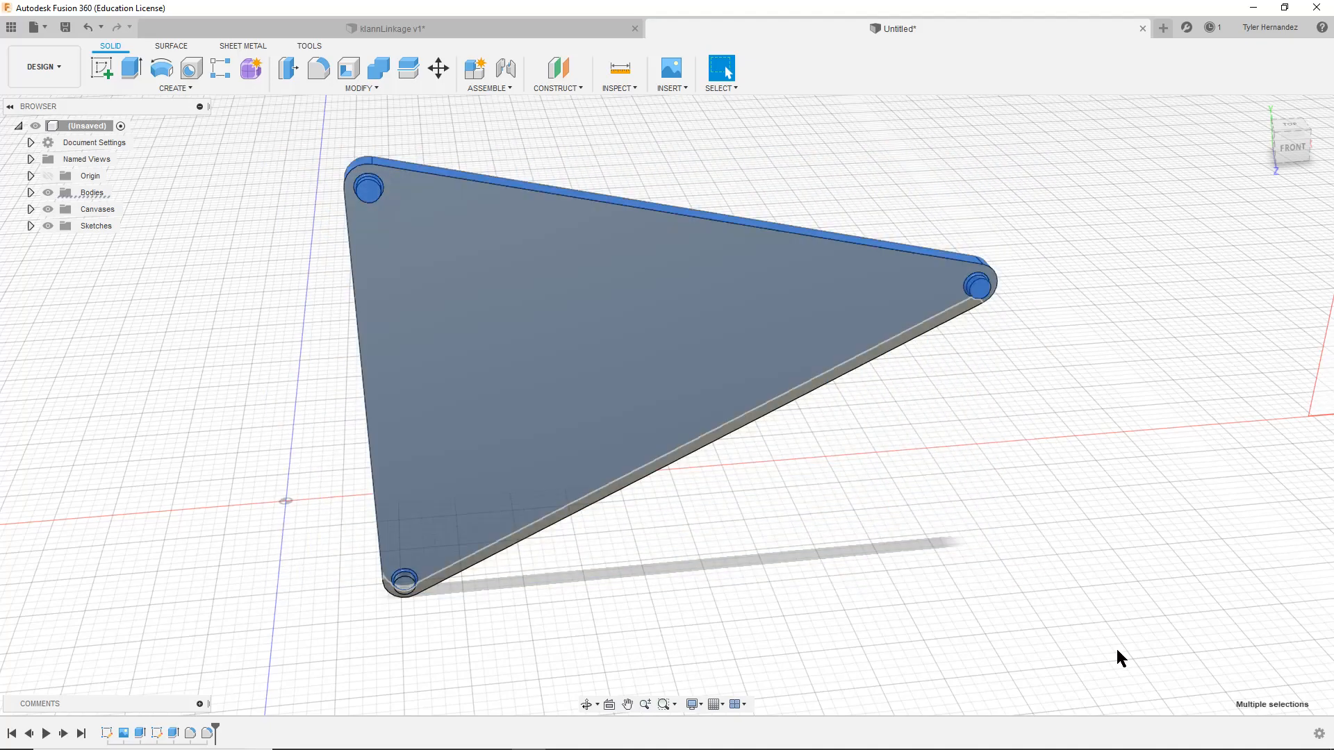
pyautogui.click(290, 285)
pyautogui.moveTo(241, 122); pyautogui.dragTo(1068, 648)
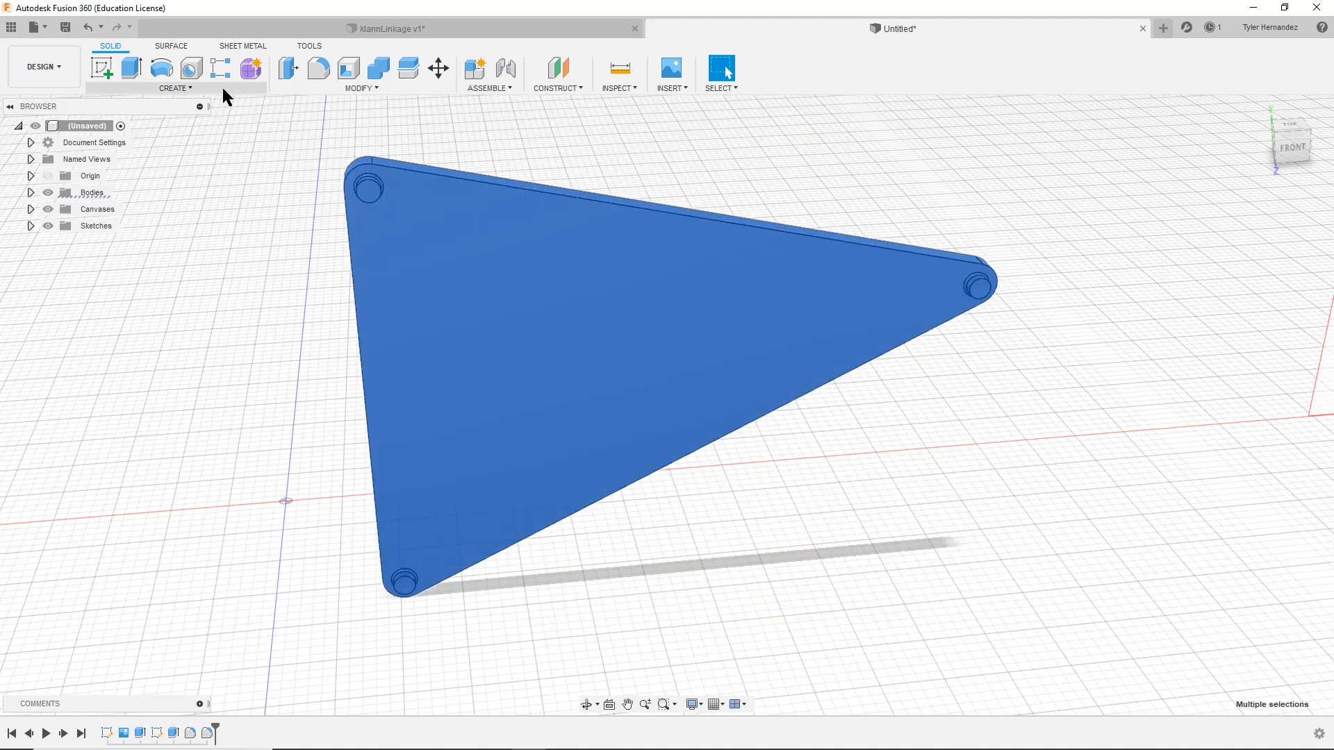
pyautogui.click(319, 70)
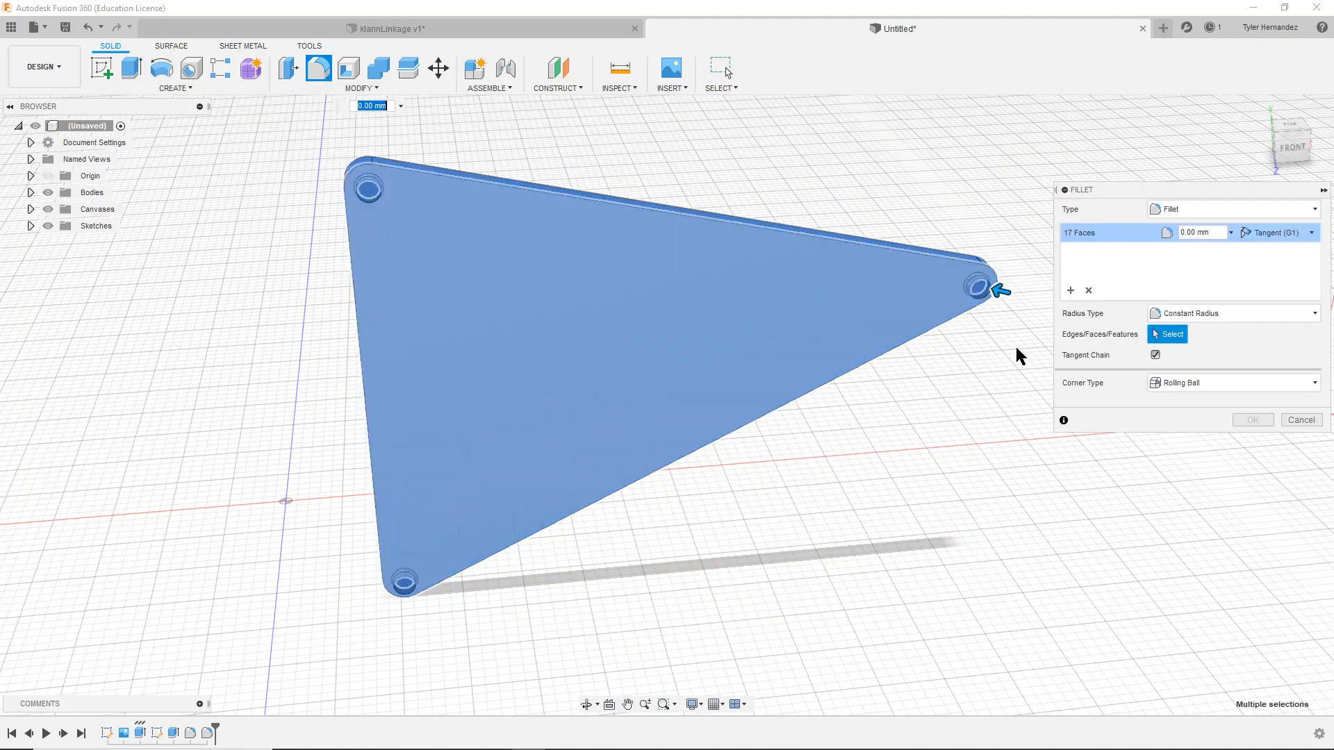
pyautogui.moveTo(1213, 235); pyautogui.dragTo(1183, 238)
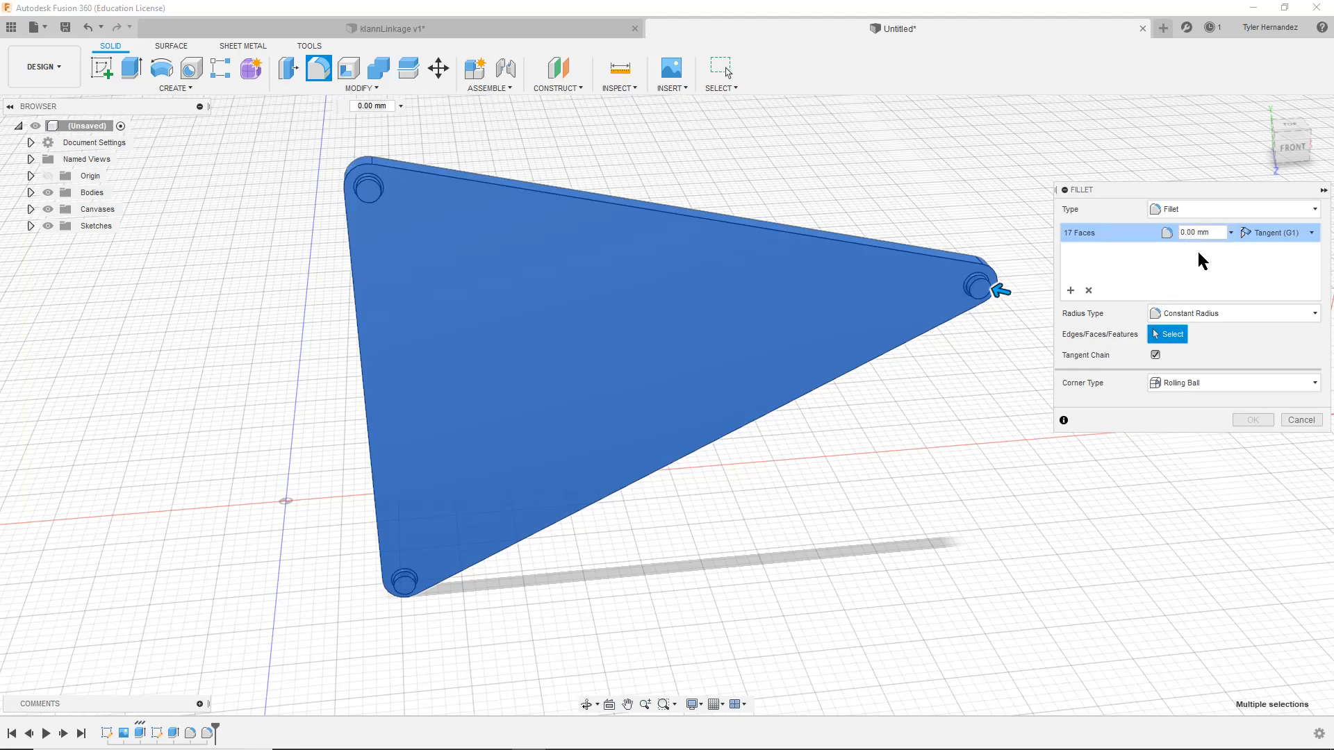
pyautogui.write('.5')
pyautogui.press('Return')
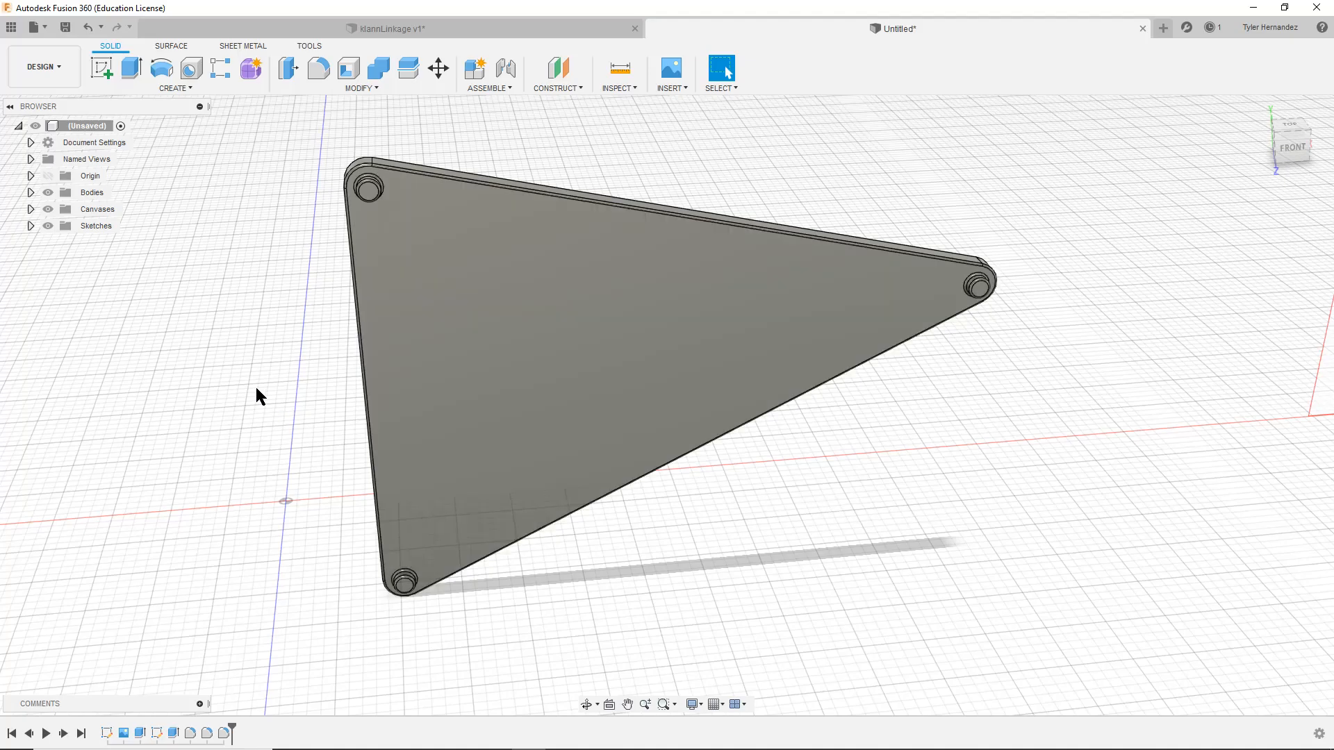
pyautogui.moveTo(592, 387); pyautogui.dragTo(595, 352, button='middle')
pyautogui.scroll(-3, 589, 408)
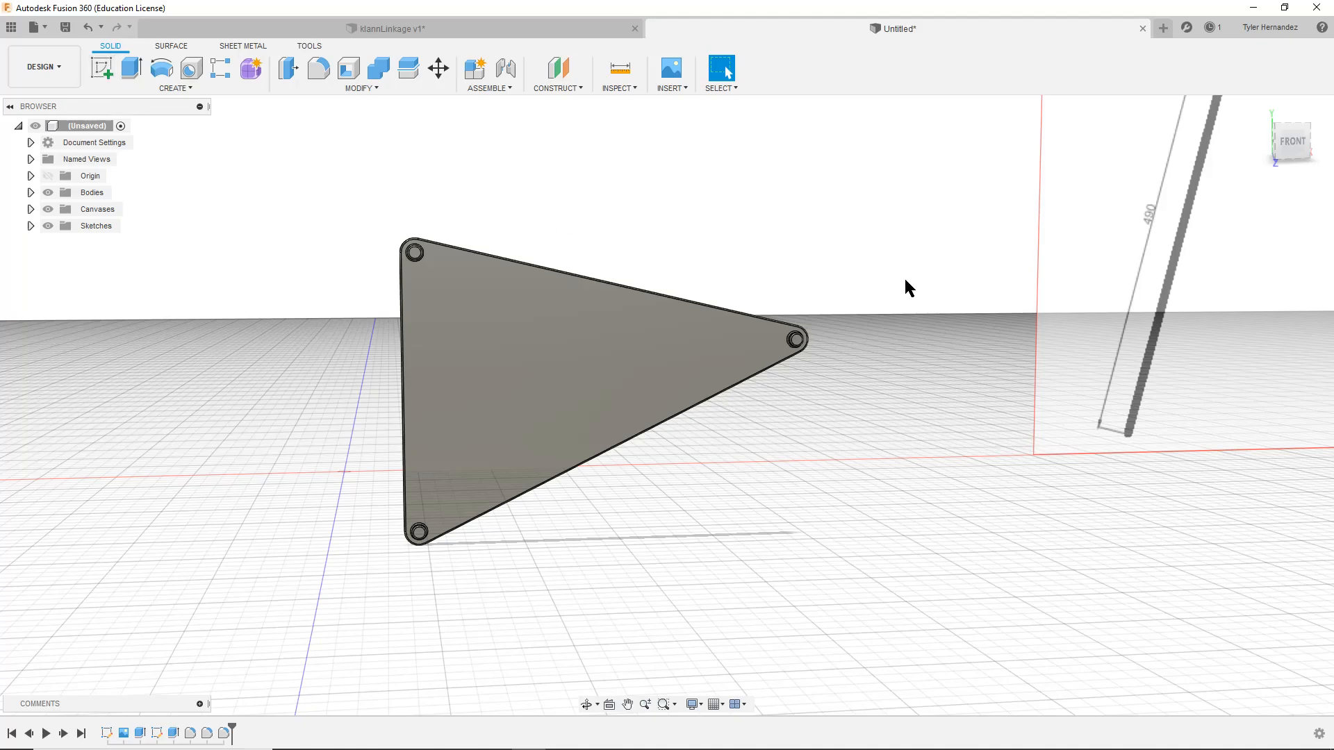
pyautogui.scroll(-5, 843, 514)
pyautogui.keyDown('shift'); pyautogui.moveTo(971, 414); pyautogui.dragTo(822, 434, button='middle'); pyautogui.keyUp('shift')
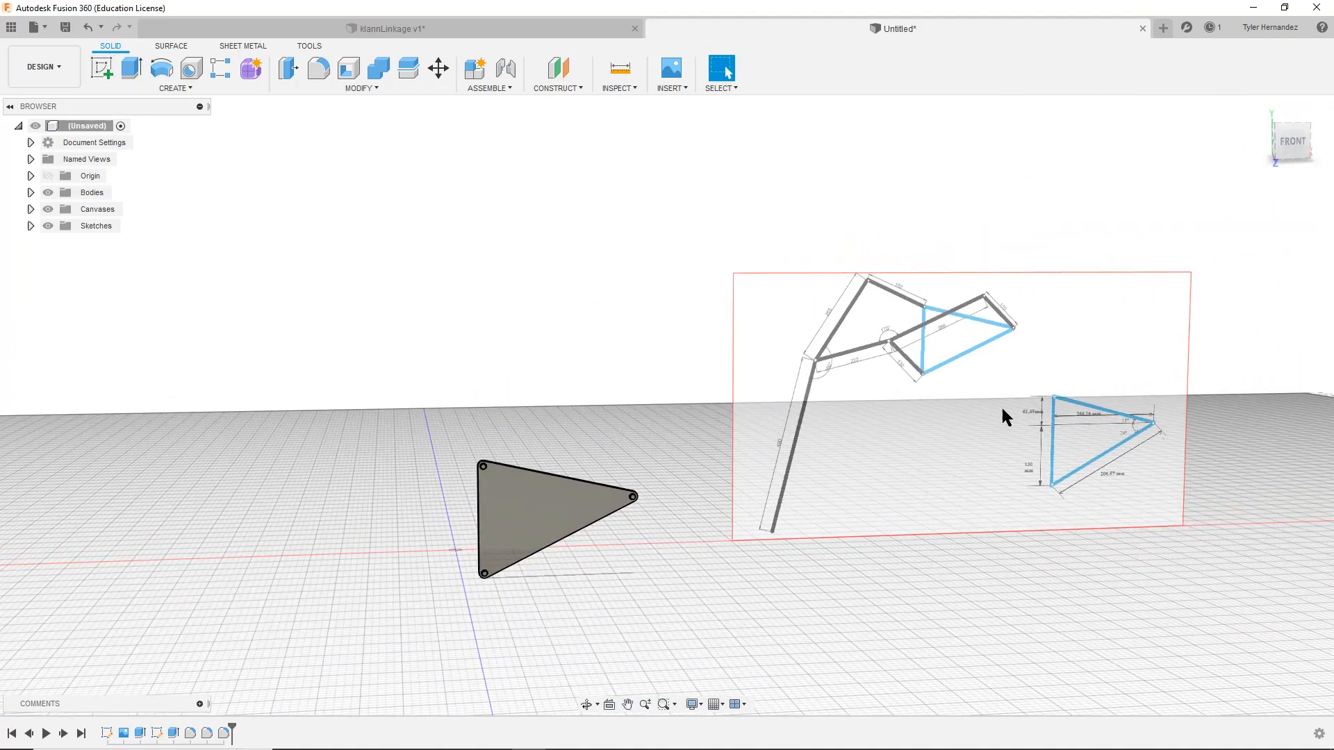
# Examine the link lengths and joint angles on the Klann linkage reference image
pyautogui.scroll(6, 901, 468)
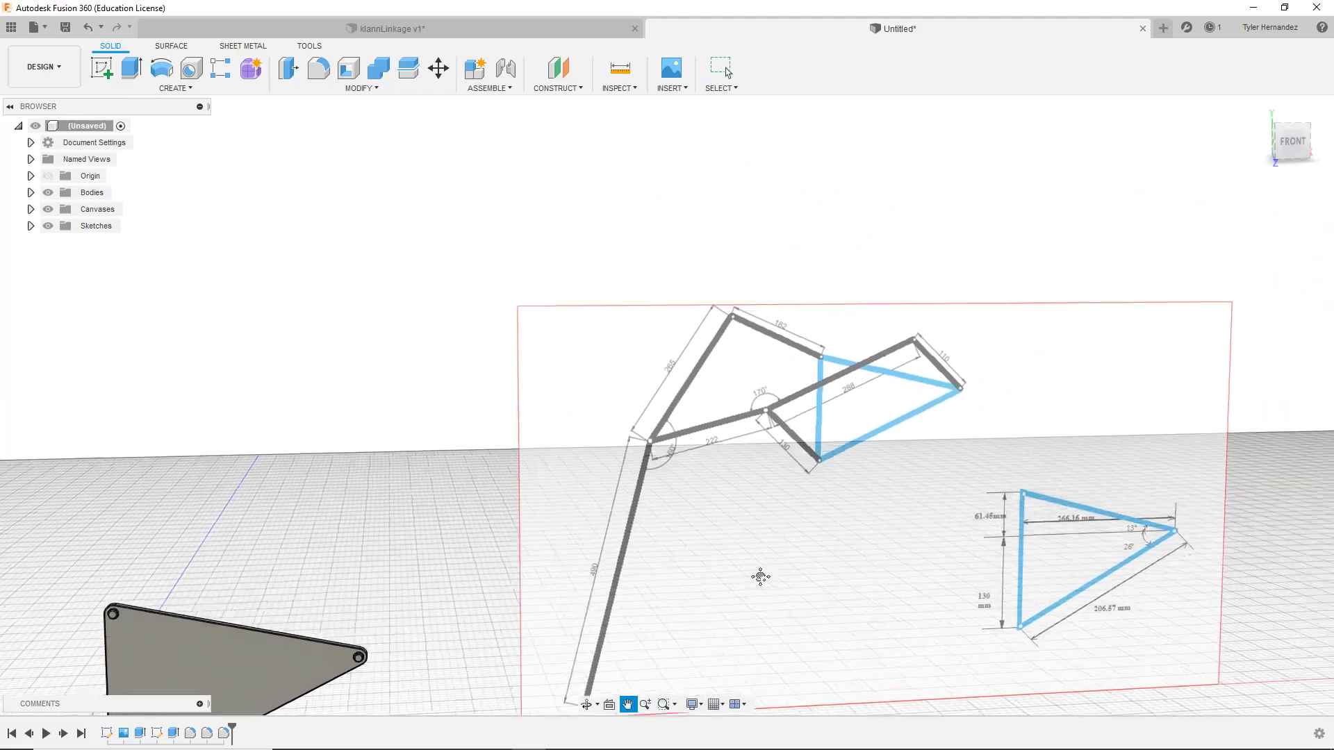
pyautogui.scroll(2, 665, 467)
pyautogui.moveTo(705, 481); pyautogui.dragTo(591, 595, button='middle')
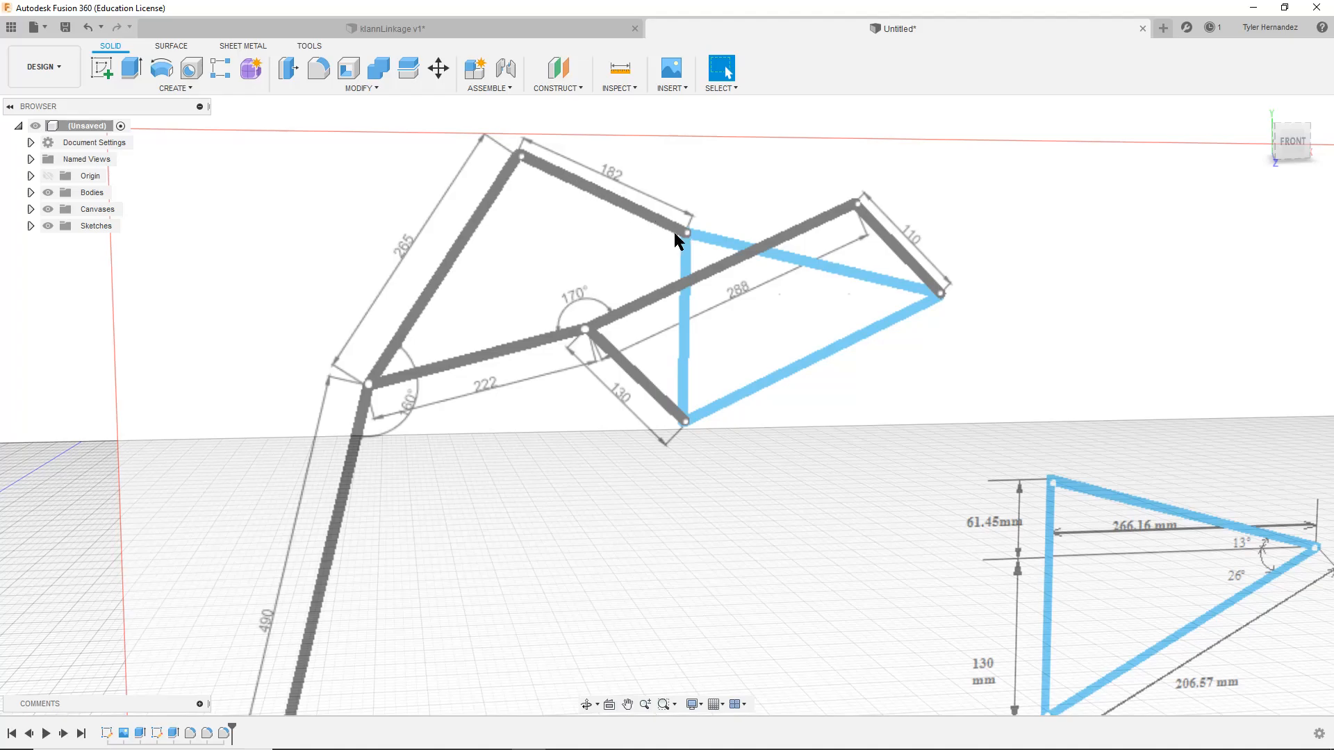
pyautogui.moveTo(483, 414)
pyautogui.mouseDown(button='middle')
pyautogui.moveTo(518, 491)
pyautogui.moveTo(565, 322)
pyautogui.moveTo(551, 483)
pyautogui.mouseUp(button='middle')
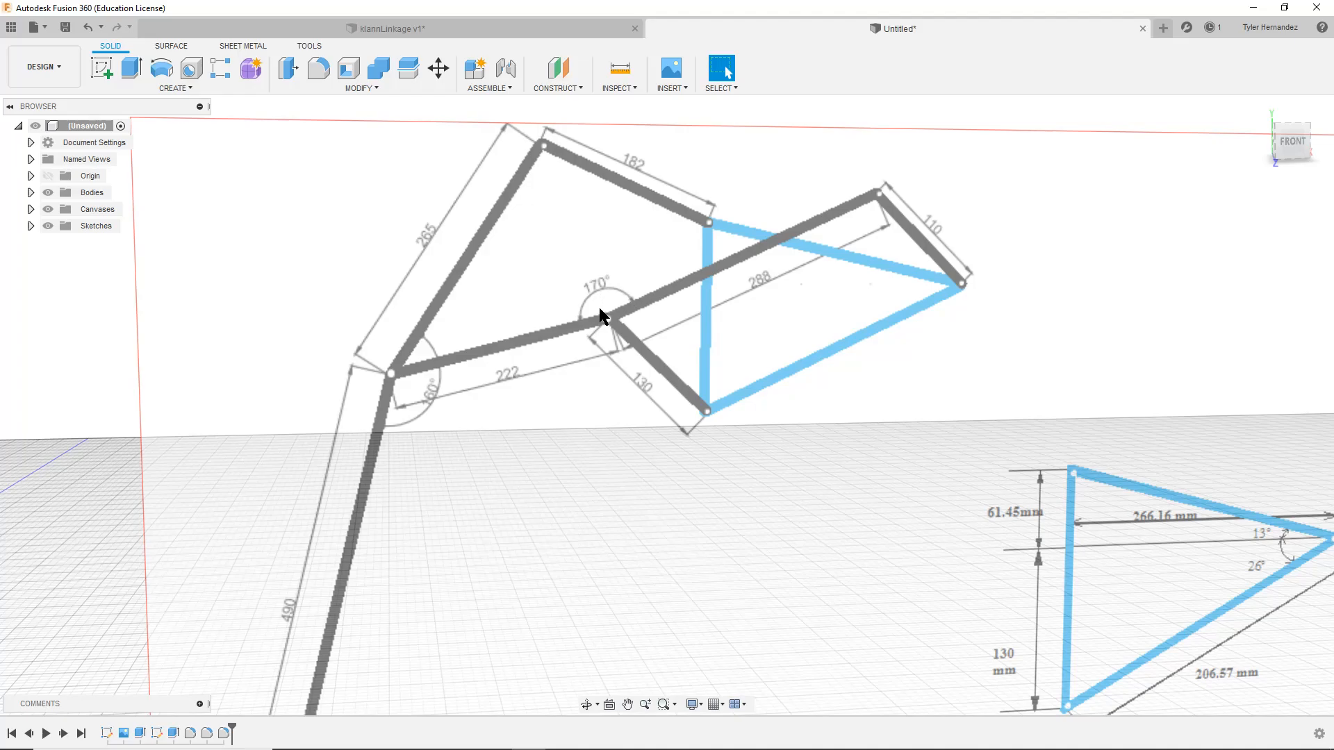
pyautogui.moveTo(489, 416); pyautogui.dragTo(562, 389, button='middle')
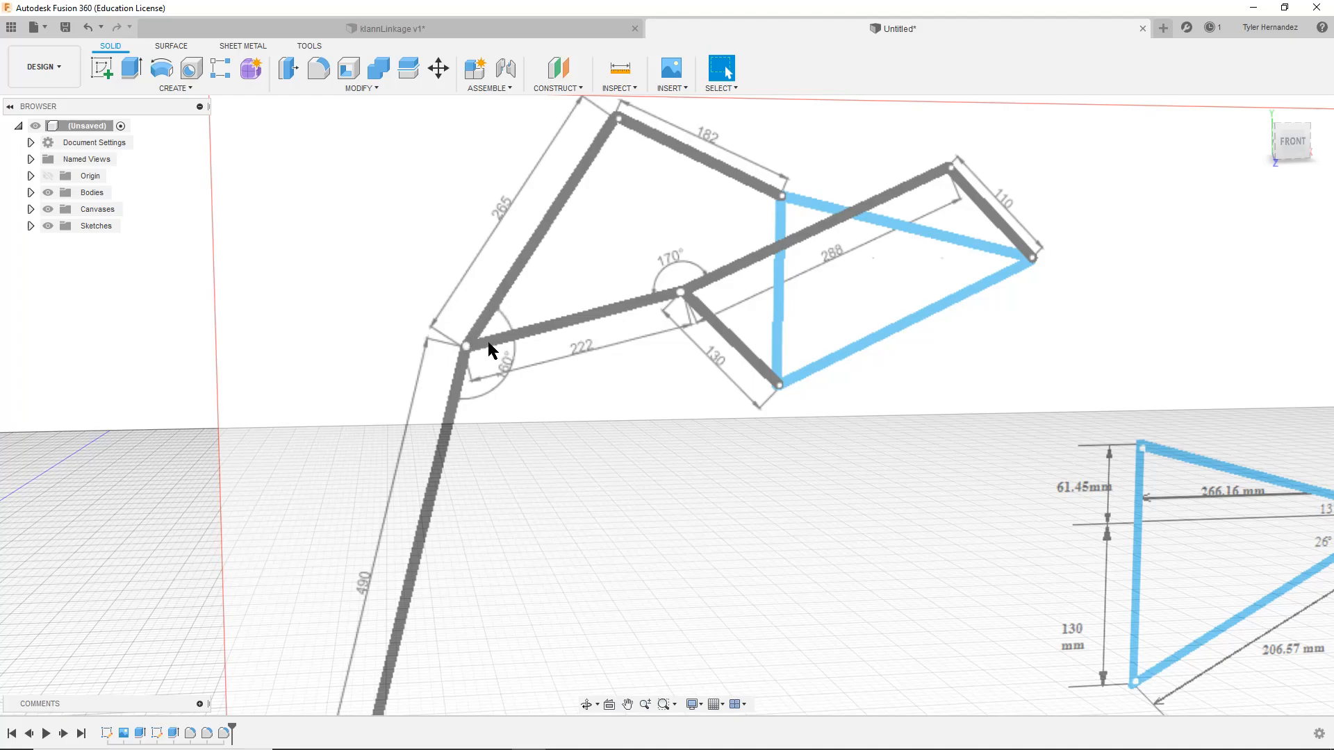
pyautogui.scroll(-2, 621, 348)
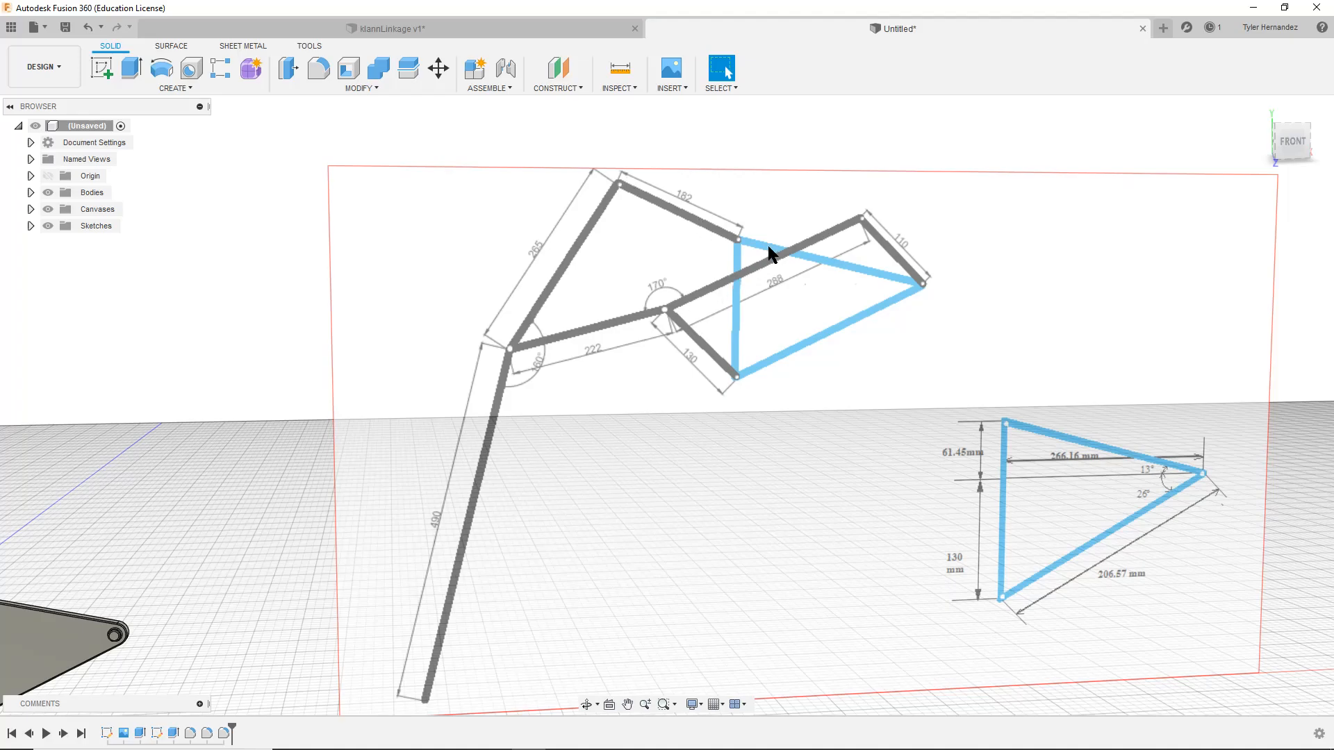
pyautogui.scroll(-2, 342, 431)
pyautogui.moveTo(190, 410)
pyautogui.mouseDown(button='middle')
pyautogui.moveTo(795, 277)
pyautogui.moveTo(744, 285)
pyautogui.mouseUp(button='middle')
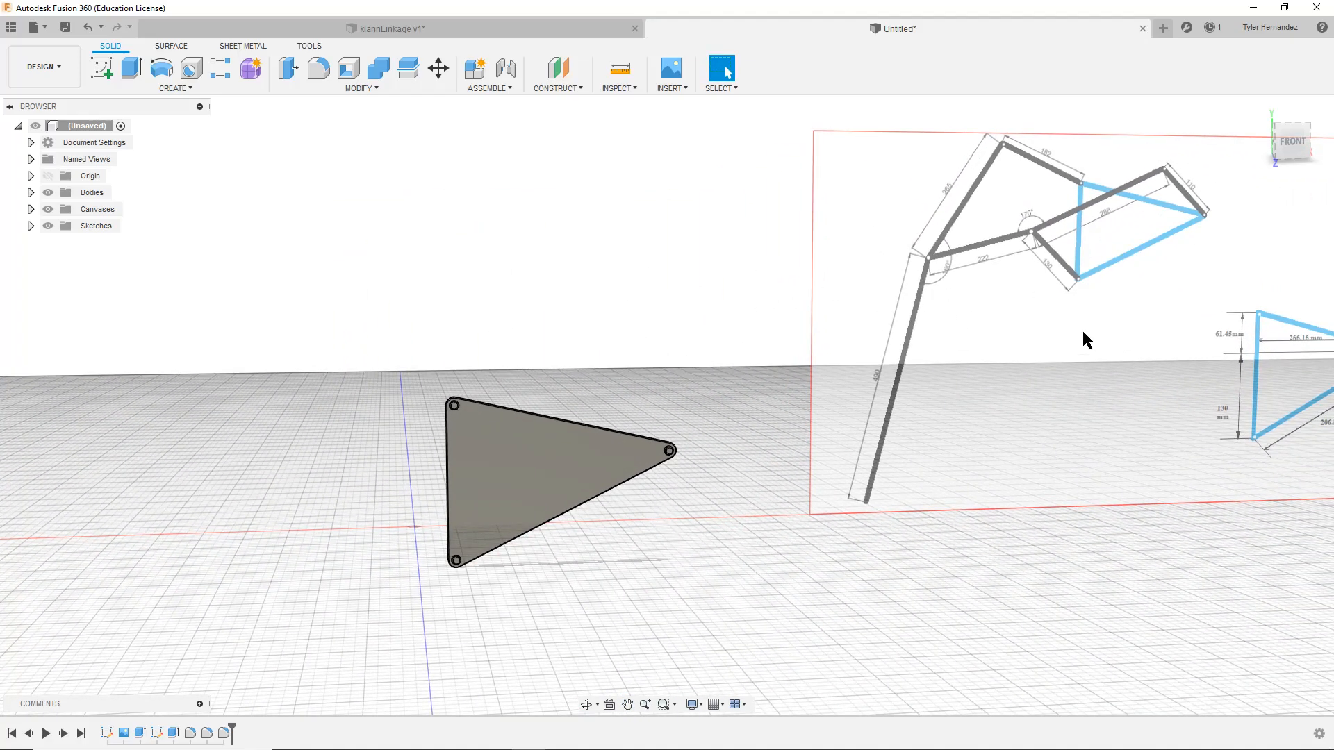
pyautogui.moveTo(744, 223); pyautogui.dragTo(512, 273, button='middle')
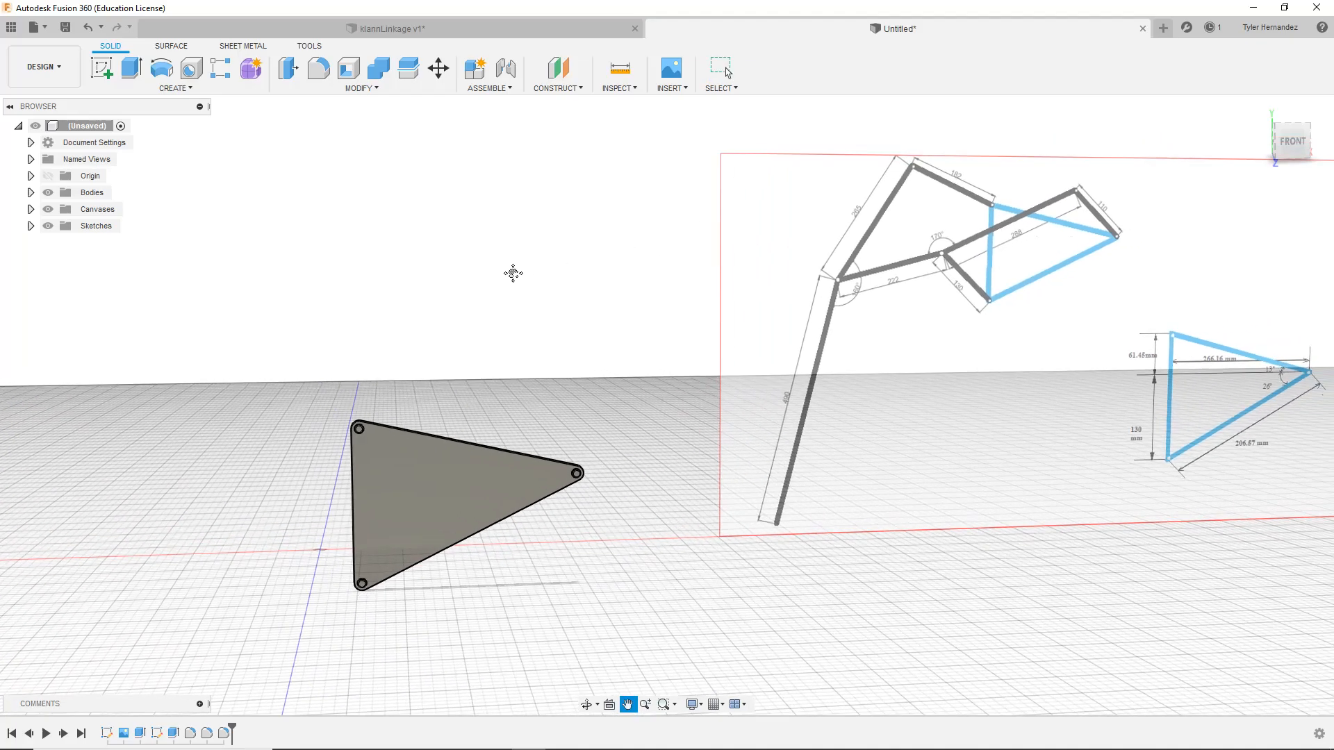
# Start a new sketch on the front face of the triangular plate
pyautogui.click(104, 70)
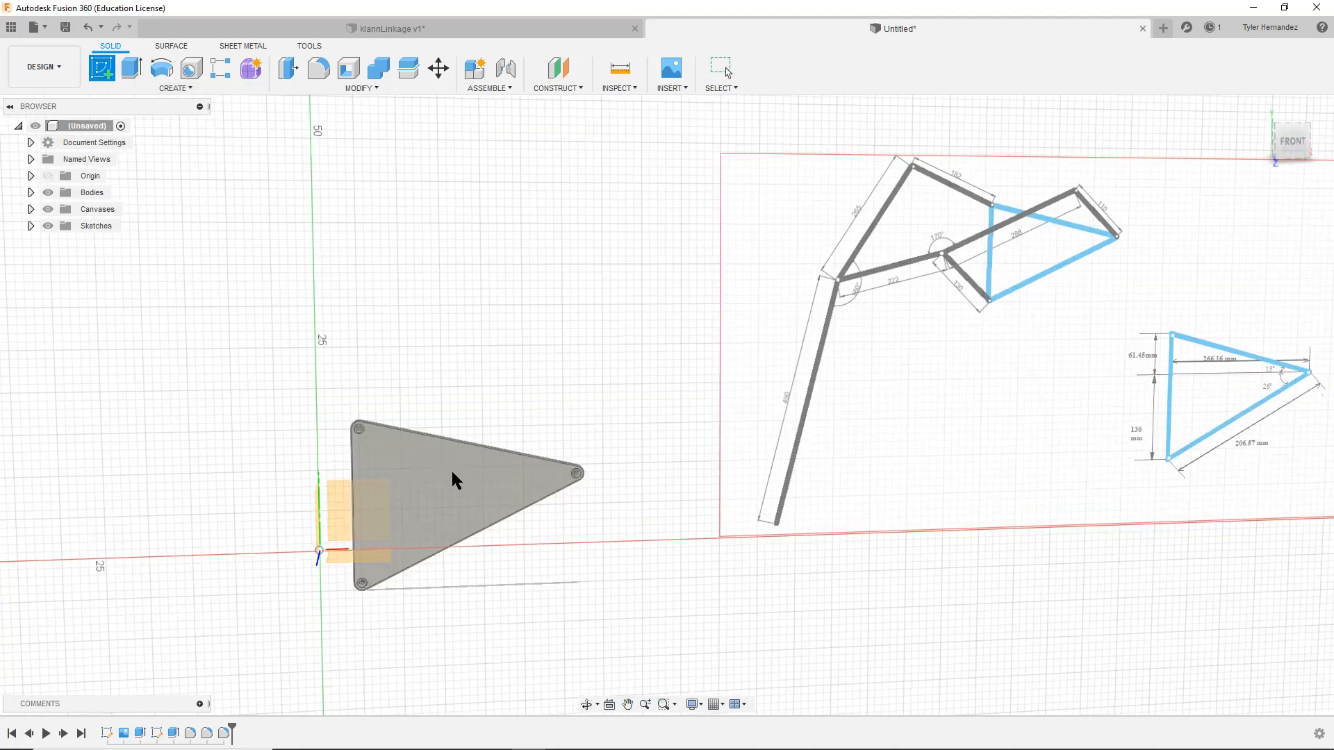
pyautogui.click(452, 469)
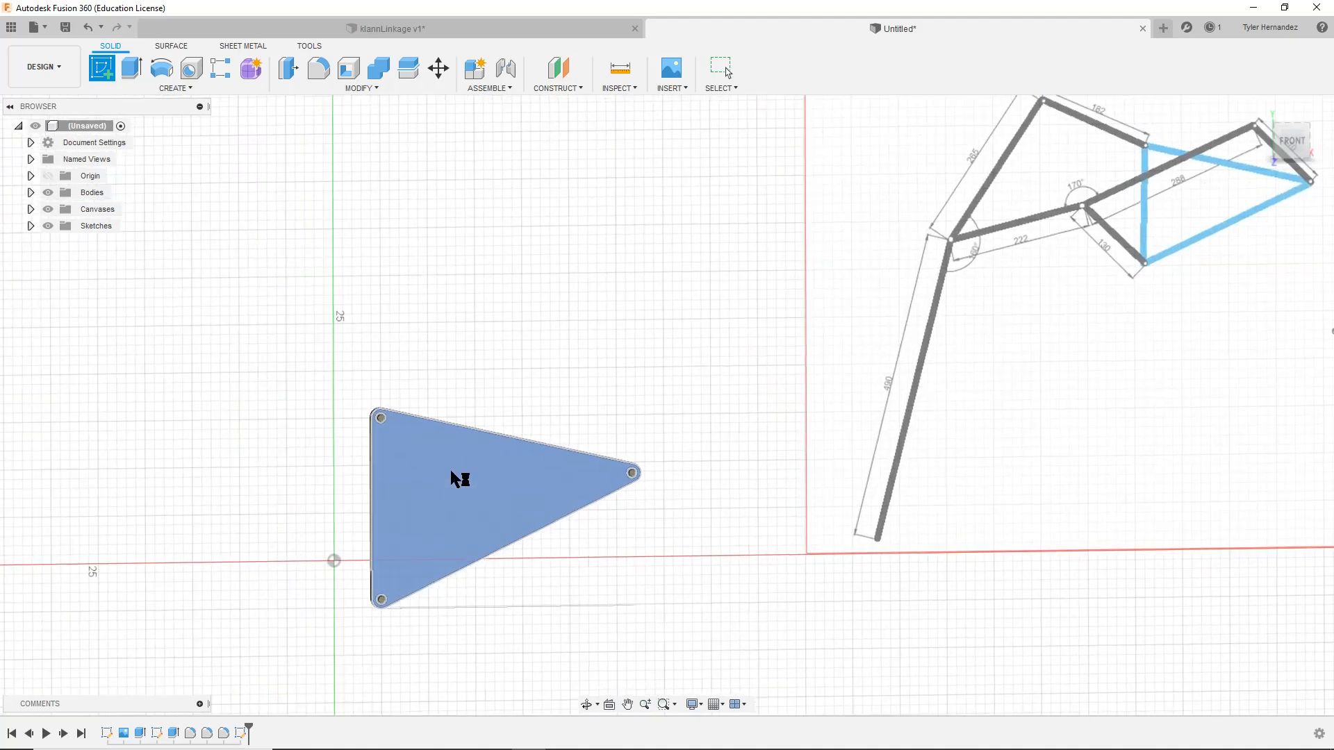
pyautogui.moveTo(579, 248); pyautogui.dragTo(566, 443, button='middle')
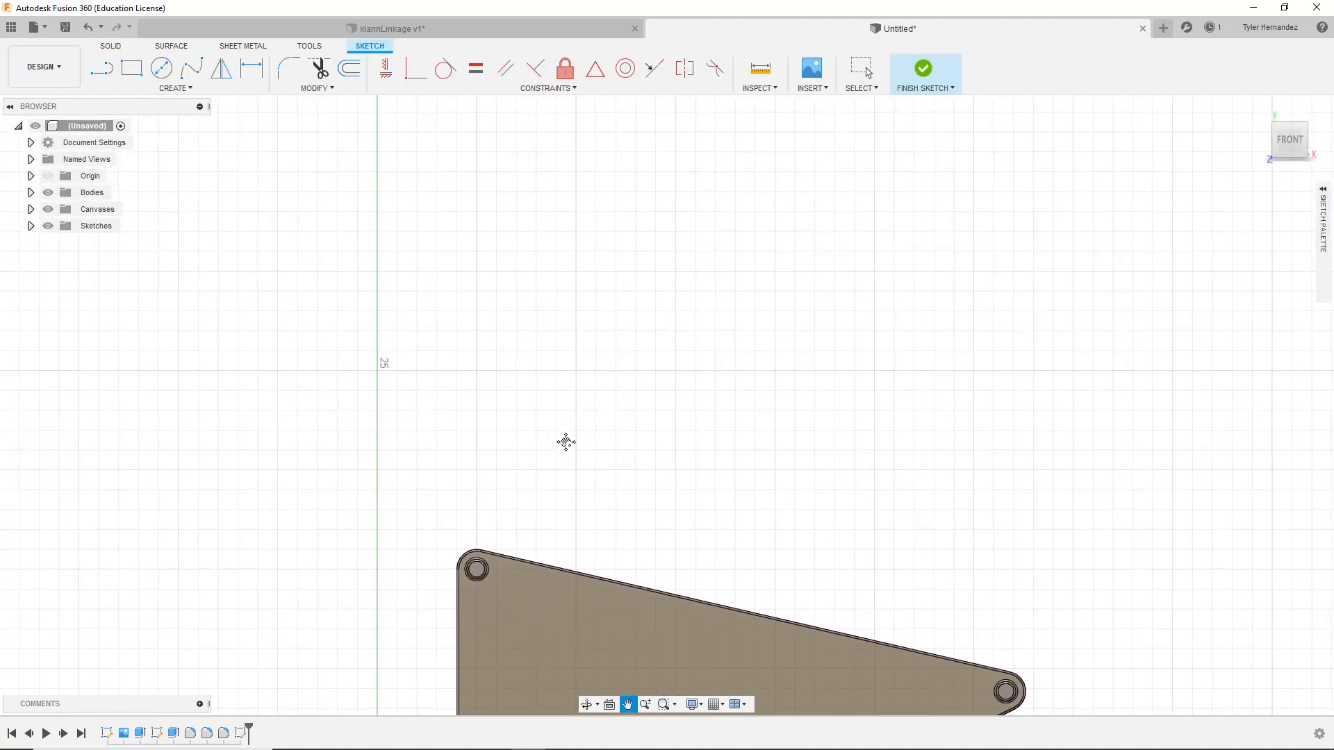
pyautogui.moveTo(707, 338); pyautogui.dragTo(637, 353, button='middle')
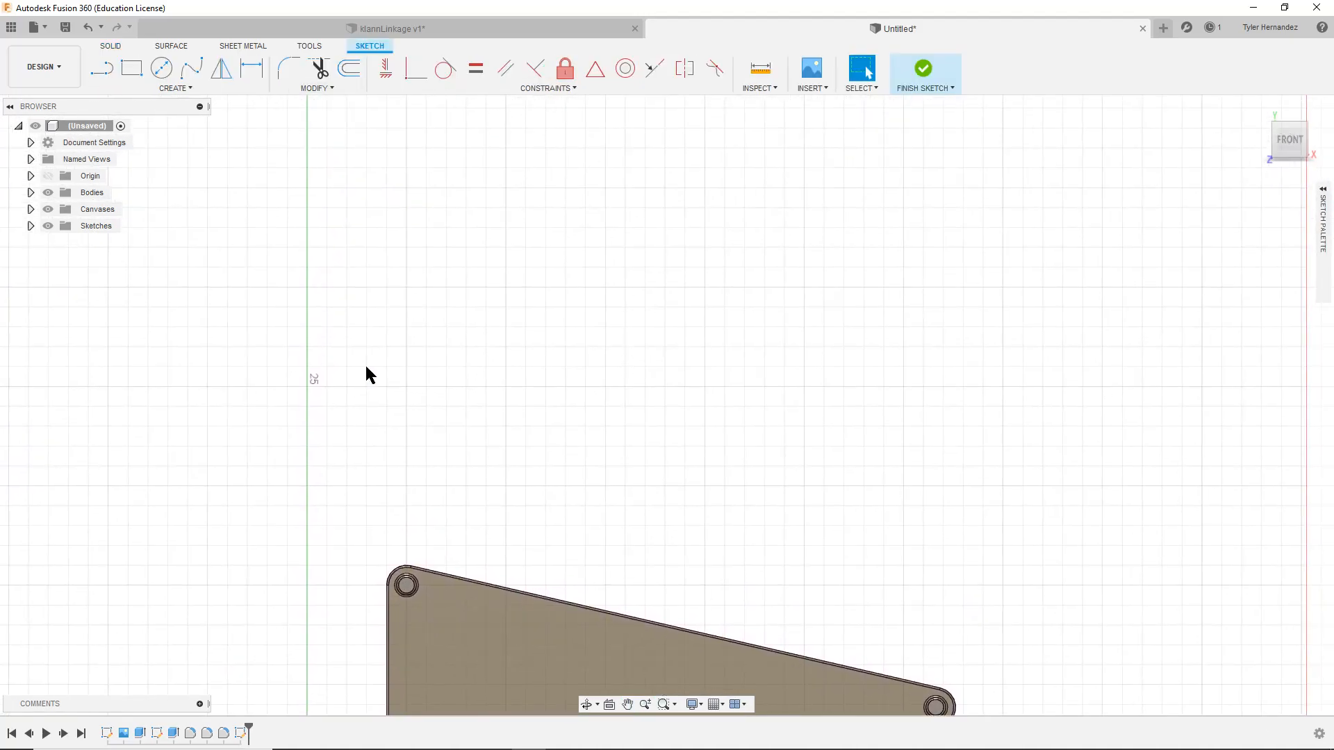
# Sketch two 2 mm diameter circles about 15 mm apart above the plate, the first centered on the vertical axis
pyautogui.click(161, 68)
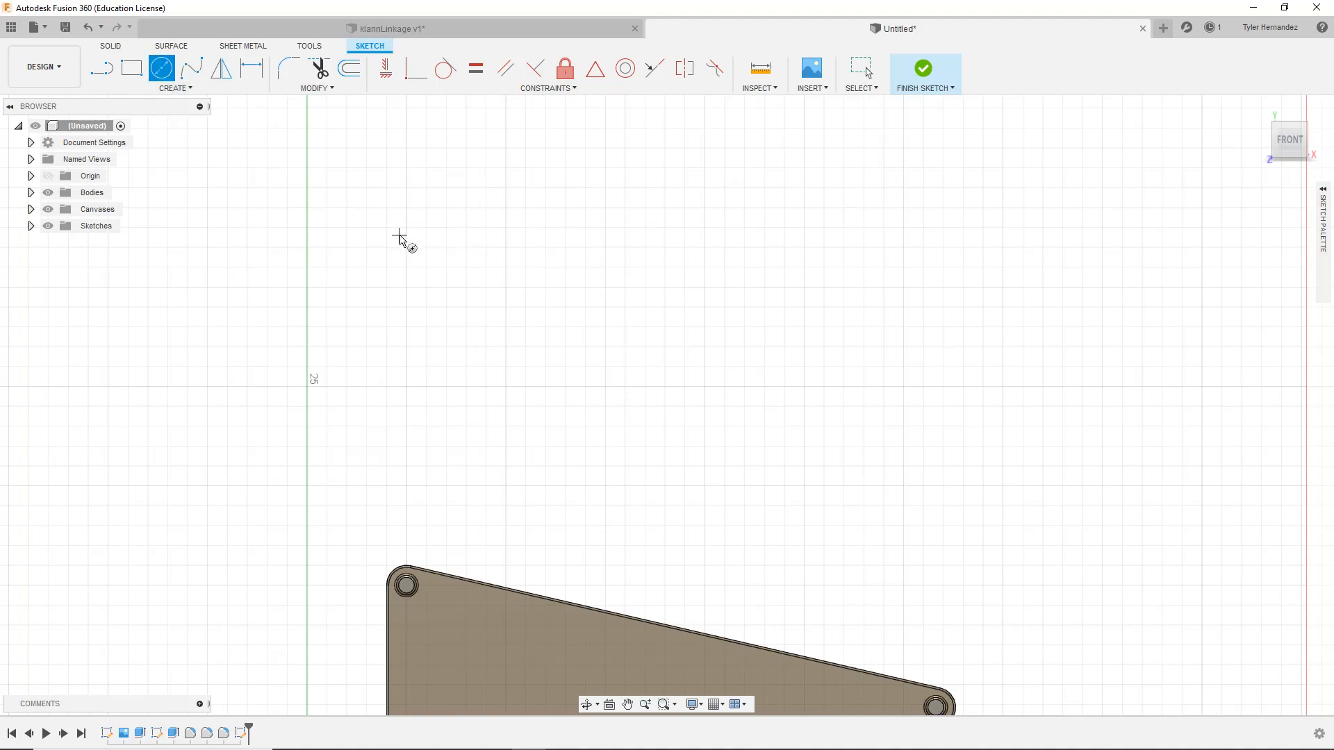
pyautogui.click(307, 286)
pyautogui.write('2')
pyautogui.press('Return')
pyautogui.press('Escape')
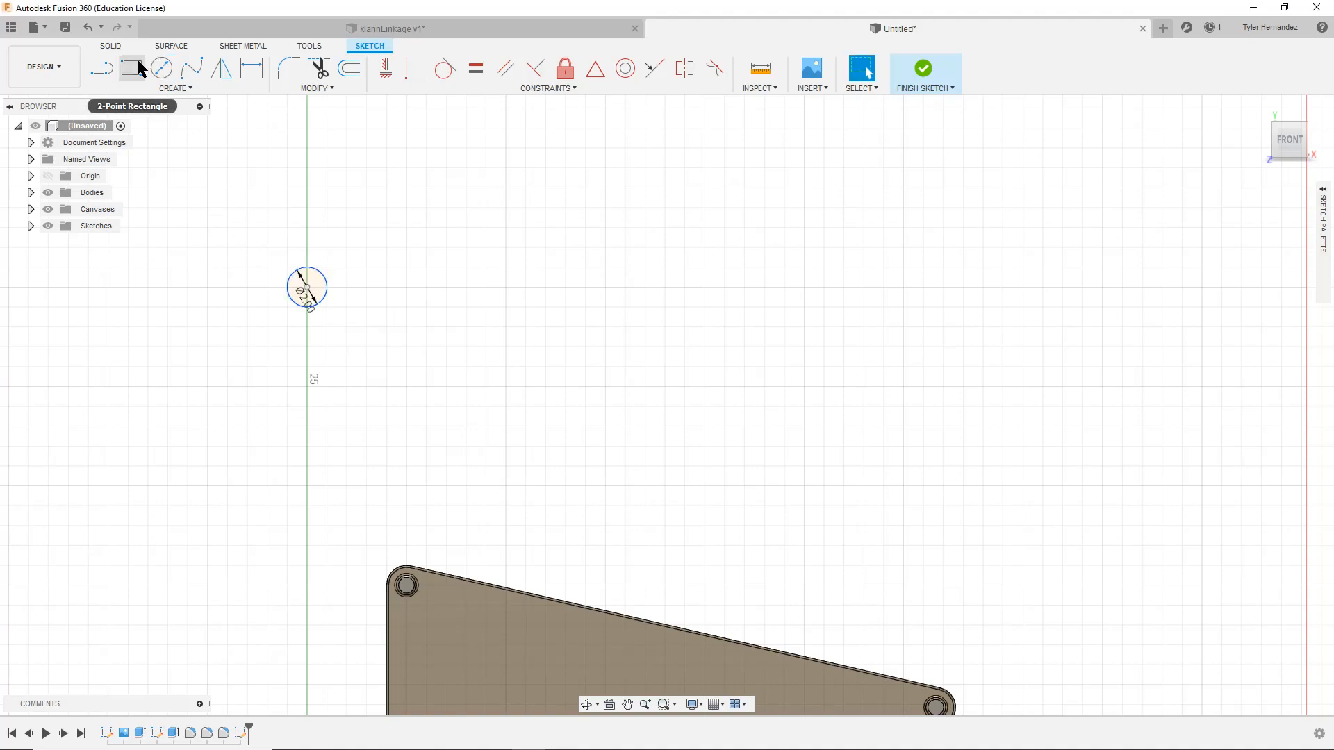
pyautogui.click(171, 75)
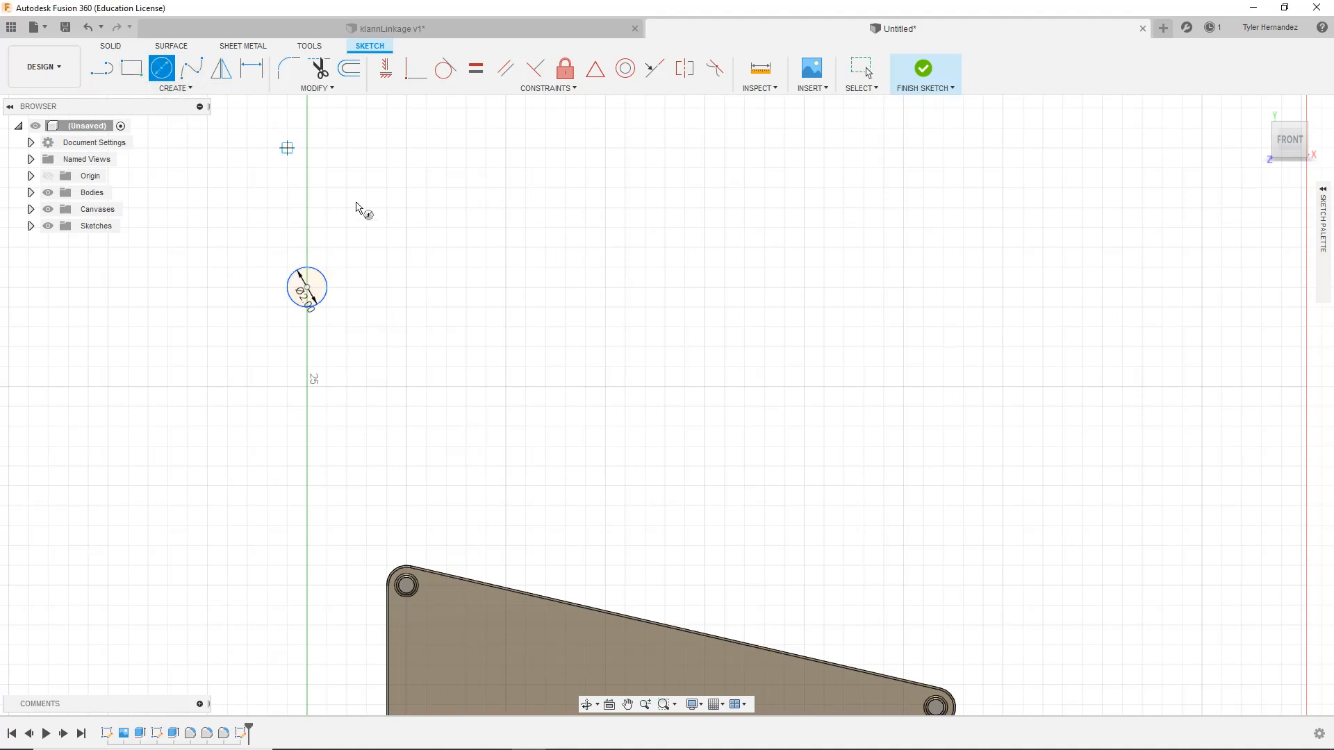
pyautogui.click(605, 287)
pyautogui.write('2')
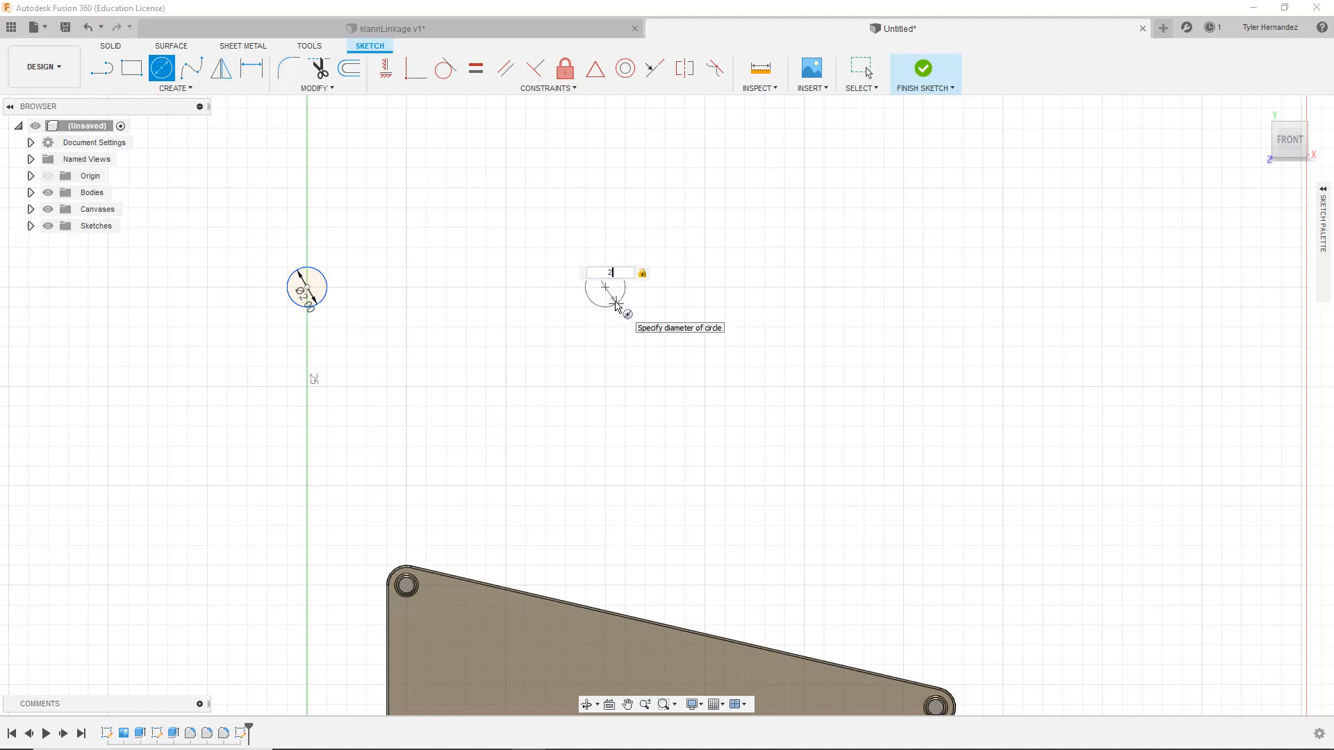
pyautogui.press('Return')
pyautogui.press('Escape')
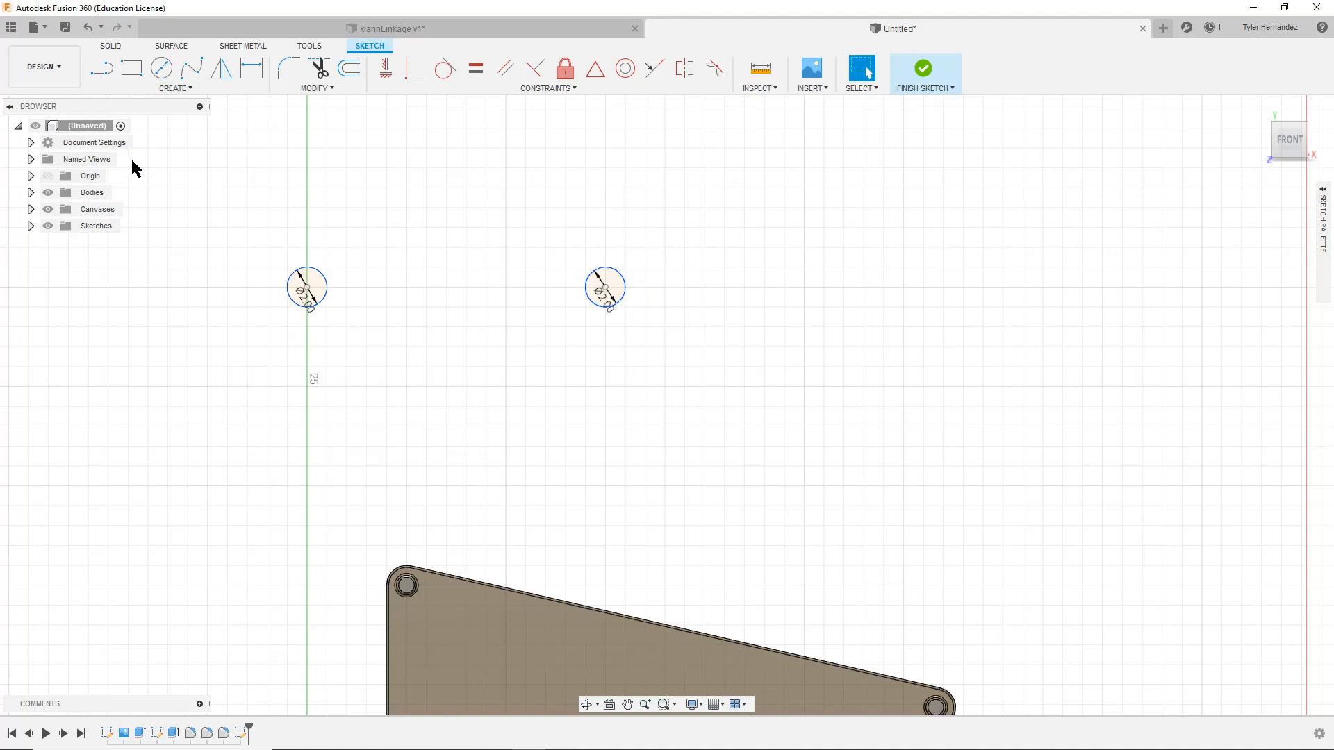
# Connect the two circles with straight lines along their upper and lower edges, and constrain the lines parallel
pyautogui.click(102, 68)
pyautogui.click(307, 267)
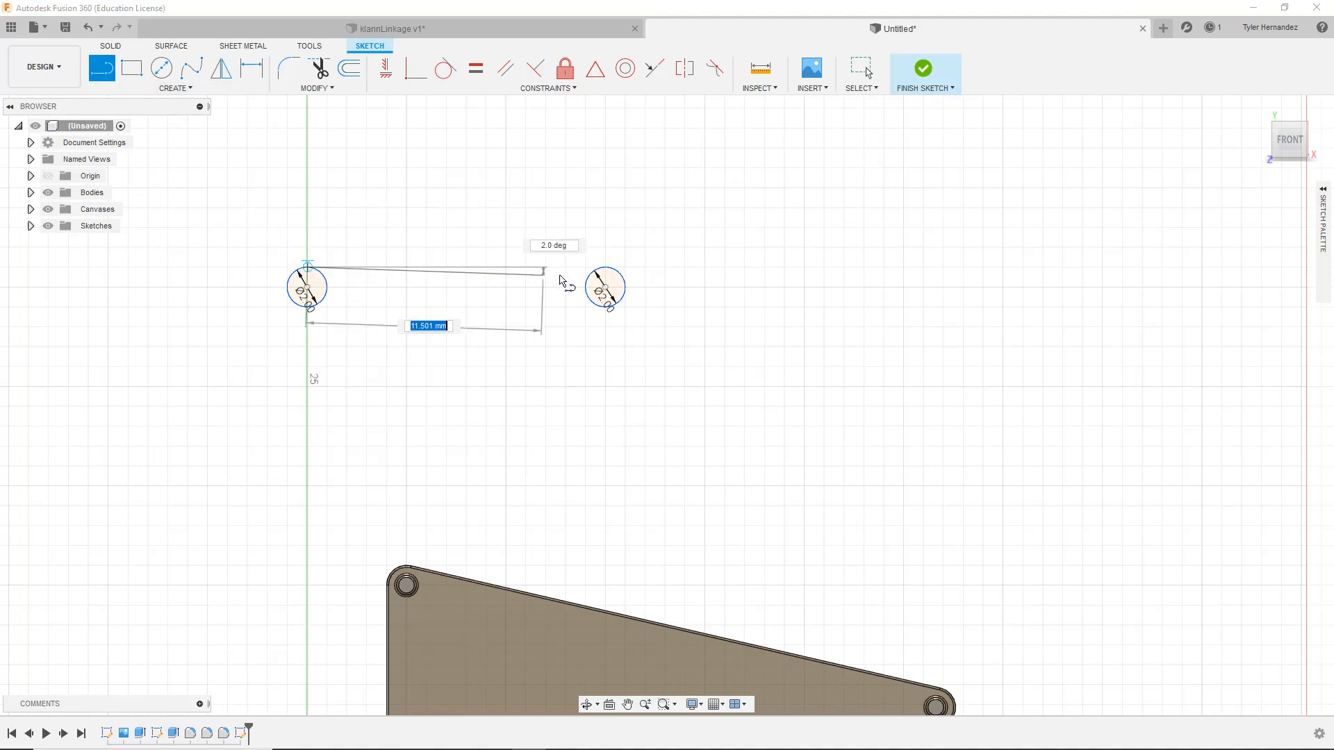
pyautogui.click(597, 267)
pyautogui.click(605, 306)
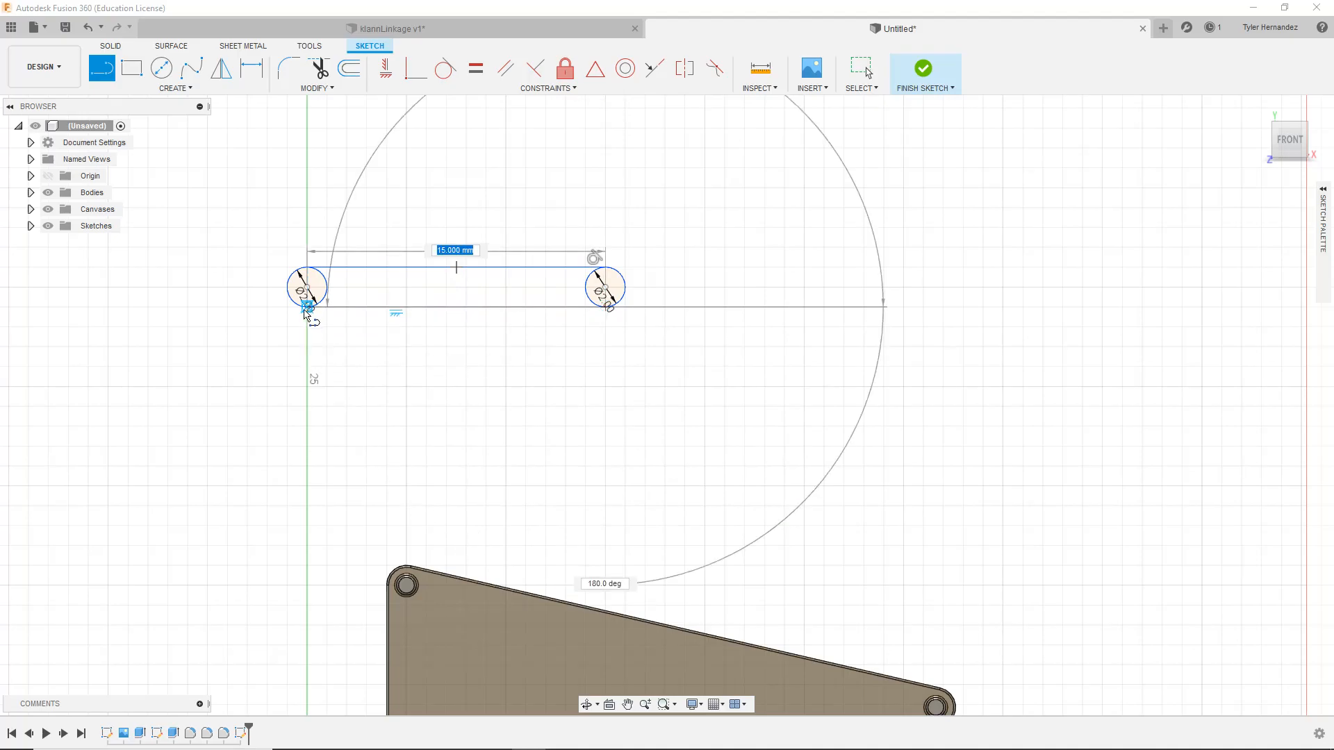
pyautogui.click(308, 308)
pyautogui.press('Escape')
pyautogui.click(506, 68)
pyautogui.click(452, 306)
pyautogui.click(460, 268)
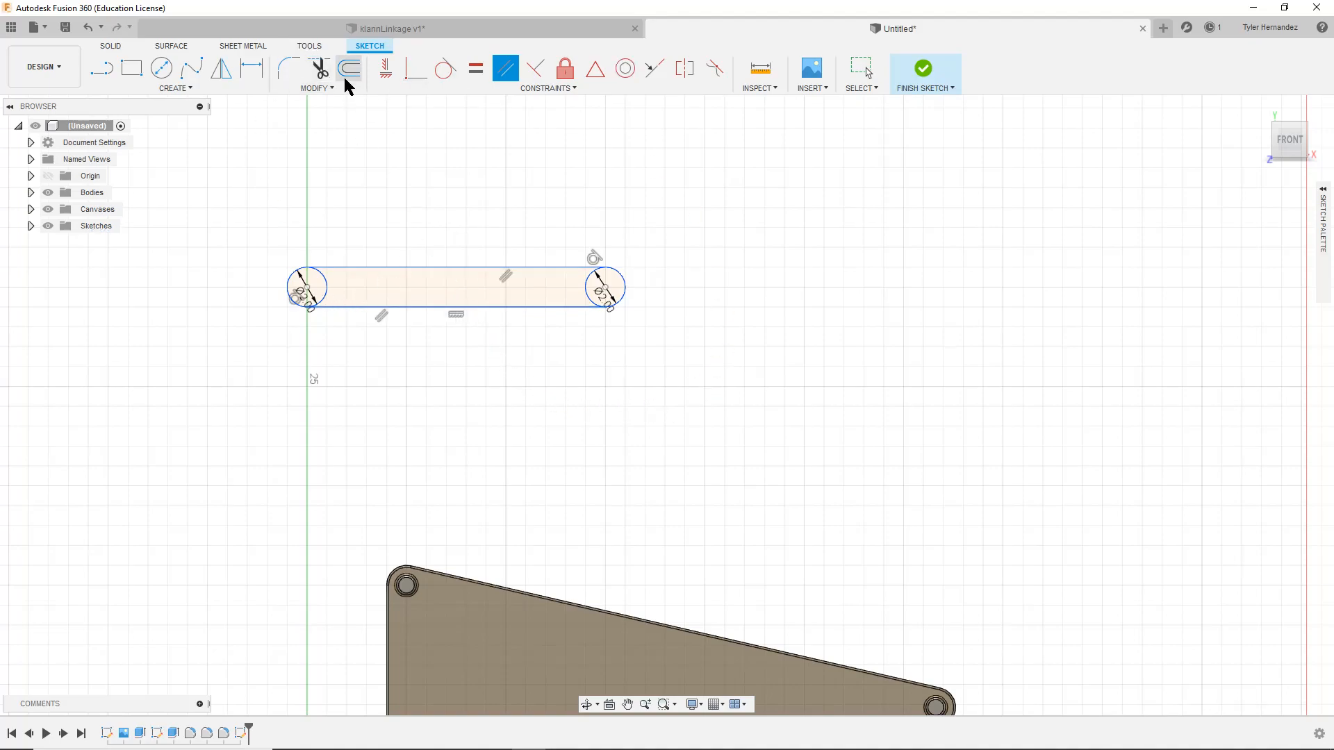
# Dimension the center-to-center distance between the two circles to 11 mm
pyautogui.click(252, 68)
pyautogui.click(306, 287)
pyautogui.click(603, 289)
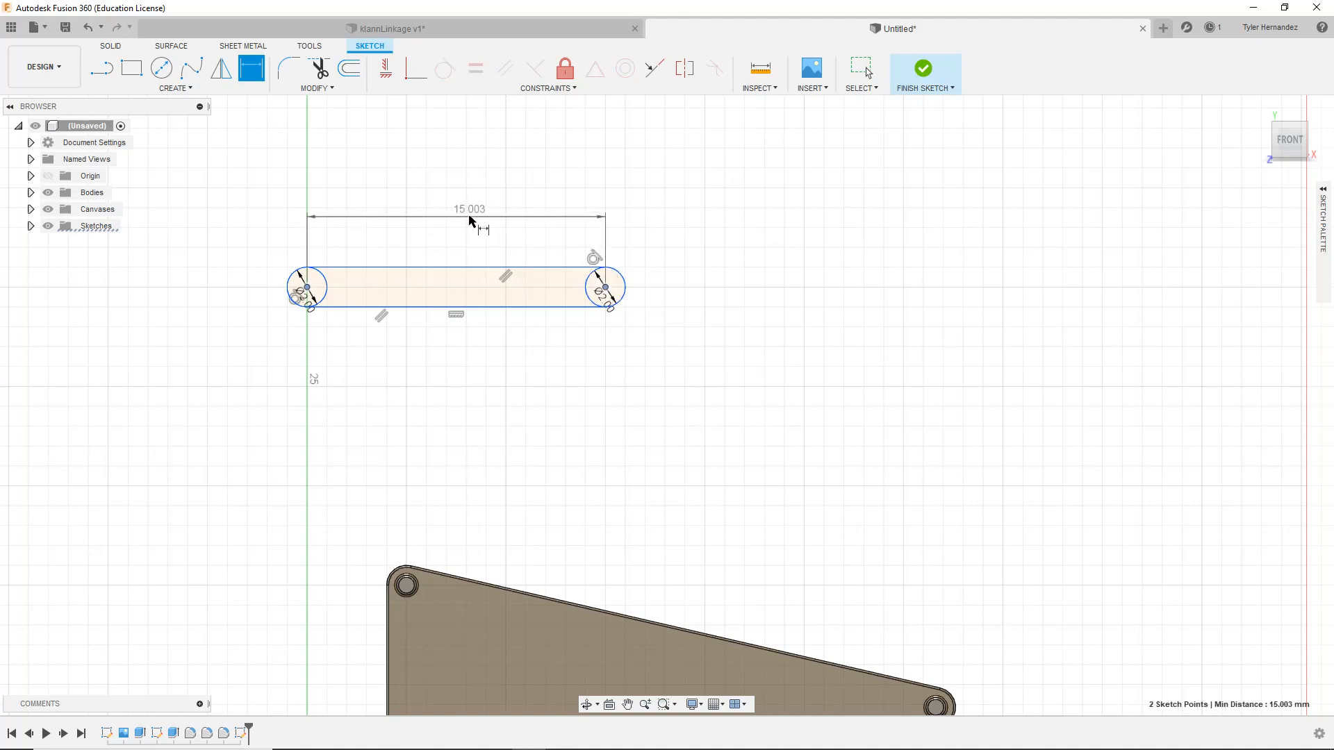
pyautogui.click(468, 220)
pyautogui.write('11')
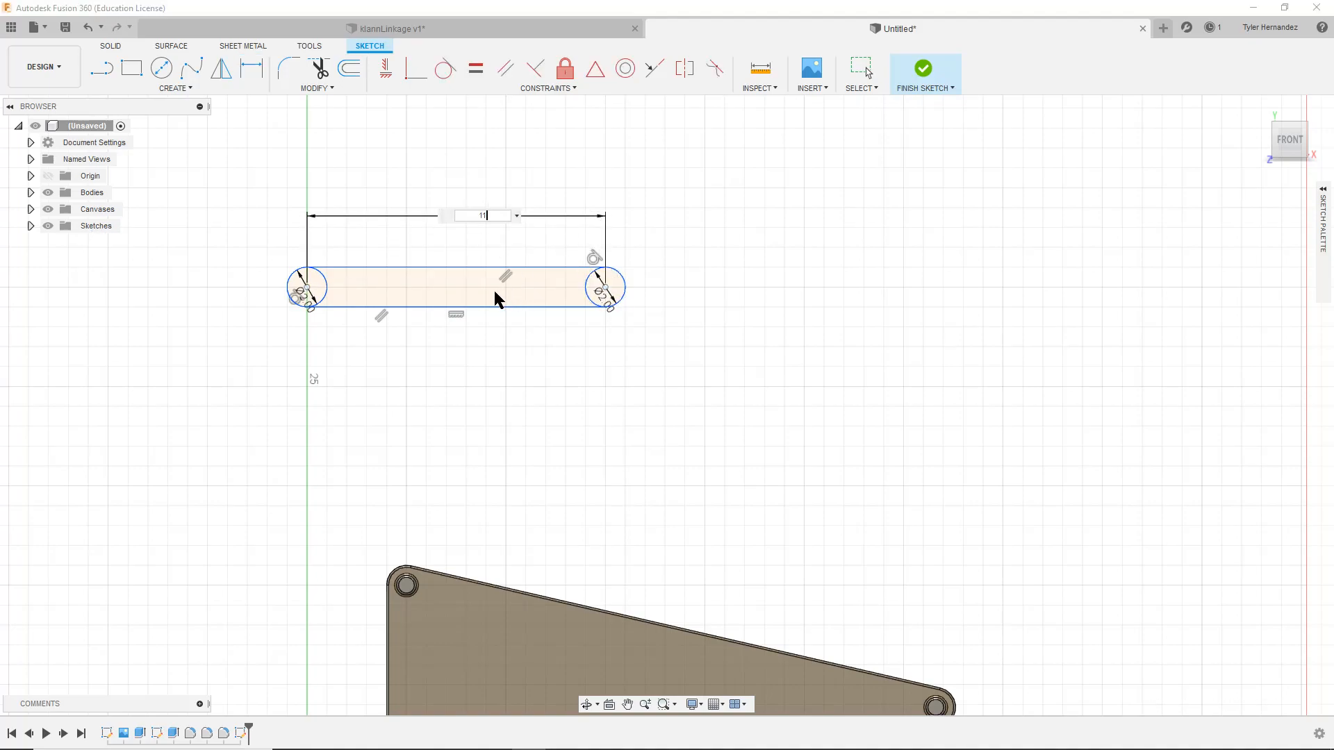
pyautogui.press('Return')
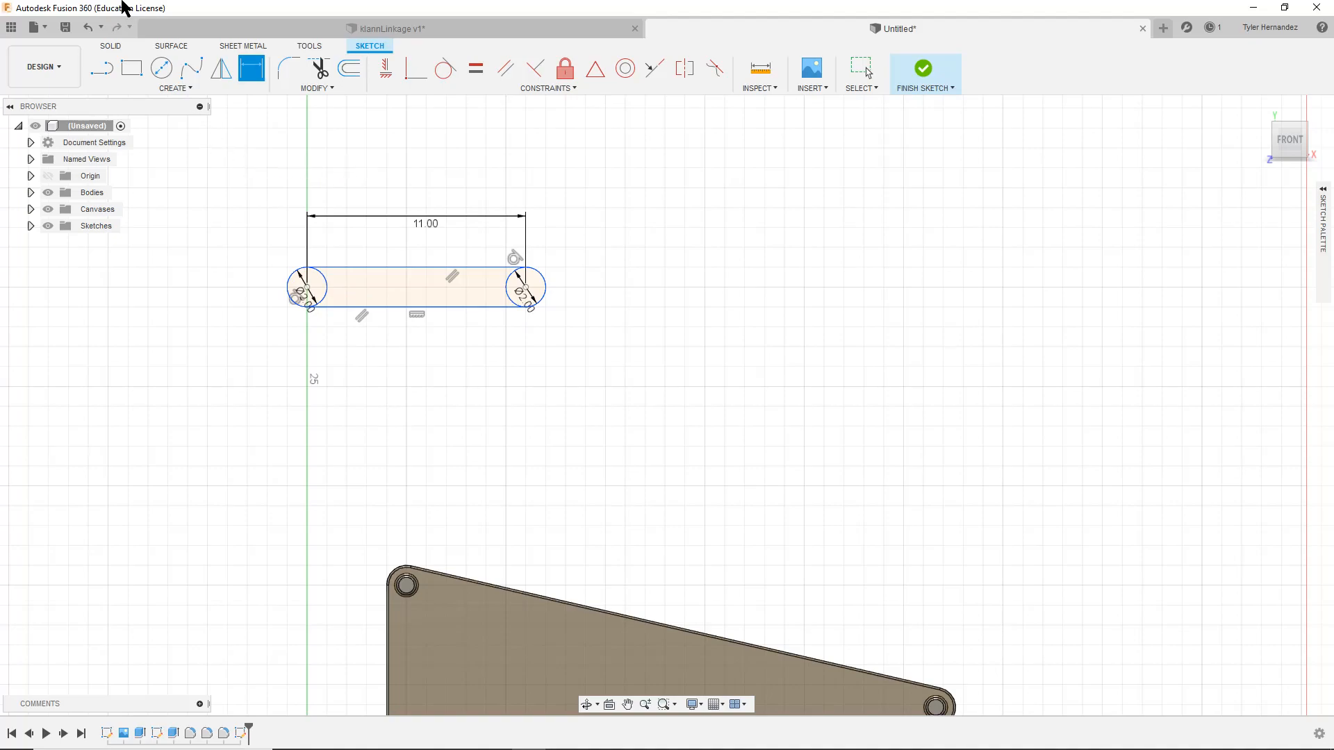
# Undo the whole link outline, including its dimension, parallel constraint, connecting lines and both circles
pyautogui.click(83, 31)
pyautogui.click(82, 29)
pyautogui.click(82, 29)
pyautogui.click(82, 30)
pyautogui.click(82, 29)
pyautogui.click(82, 29)
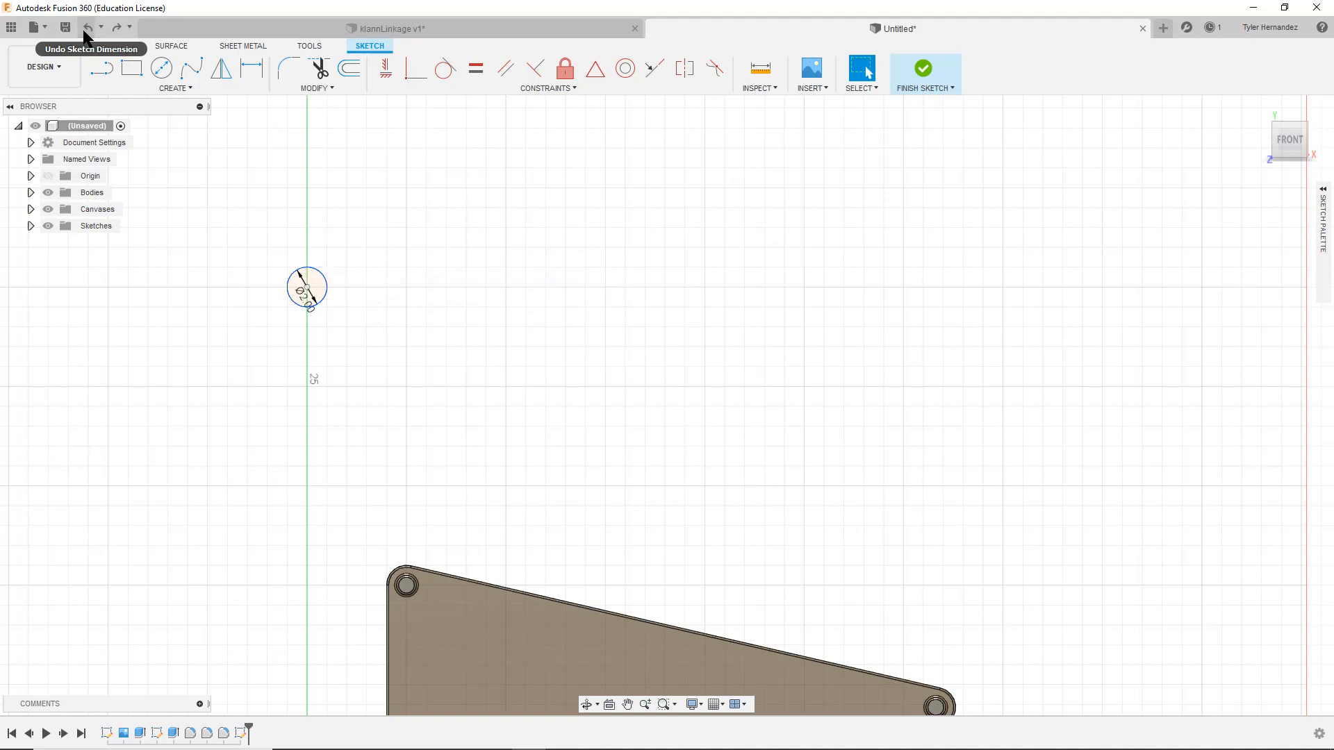
pyautogui.click(82, 29)
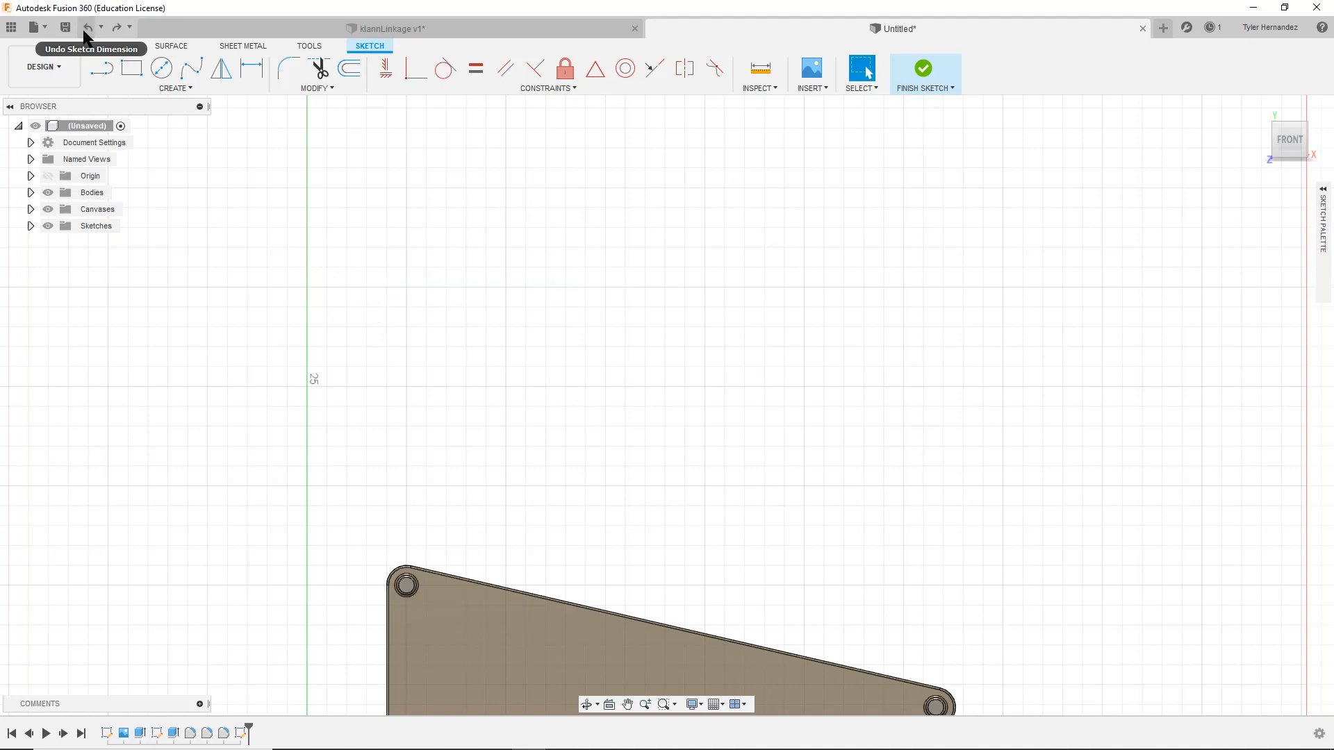
# Sketch a horizontal center-to-center slot above the plate, starting on the vertical axis, 11 mm between centers and 1 mm wide
pyautogui.click(191, 89)
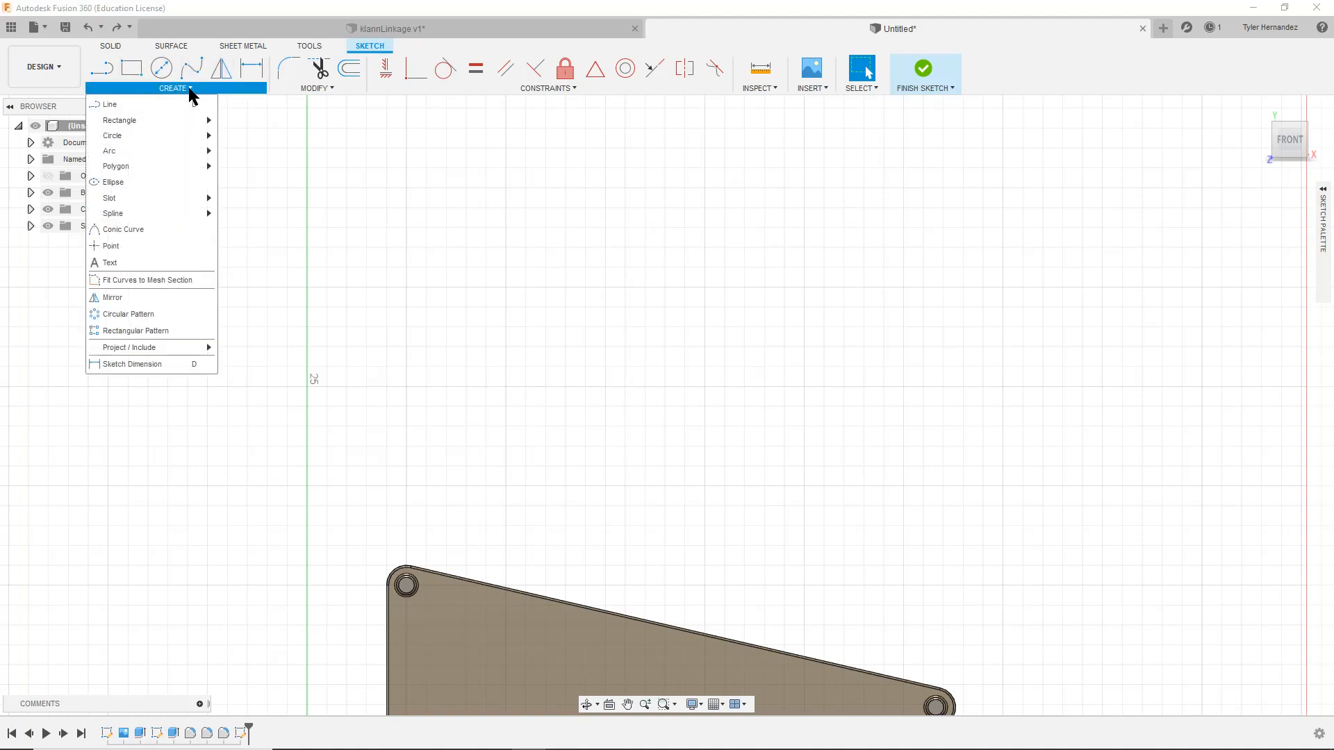
pyautogui.moveTo(156, 198)
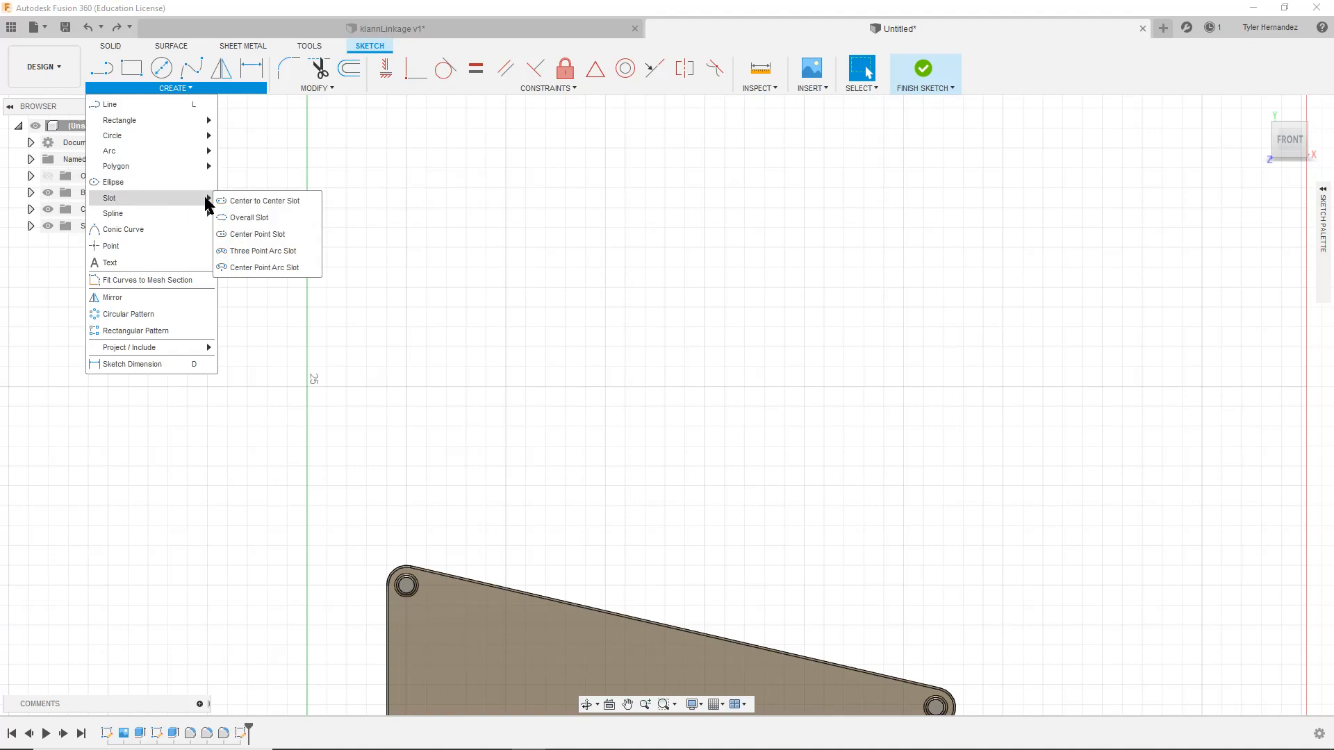
pyautogui.click(252, 205)
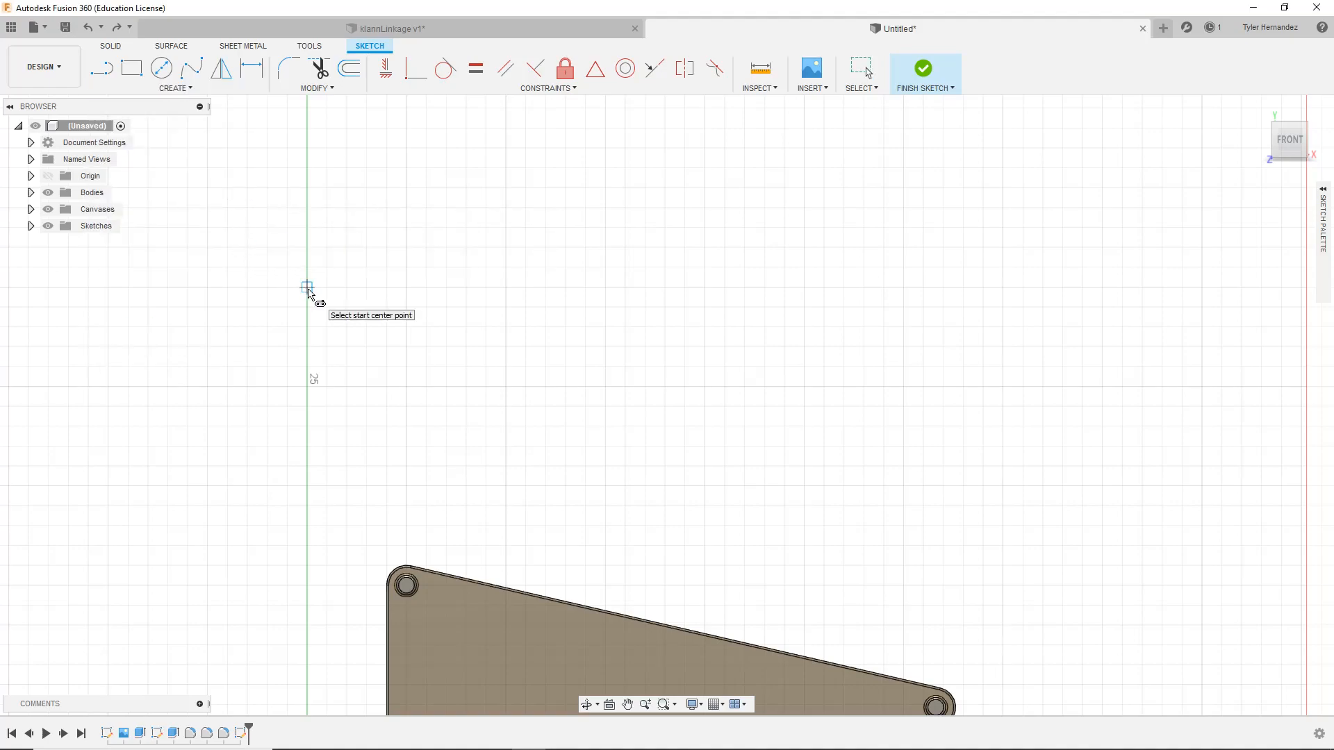
pyautogui.click(307, 287)
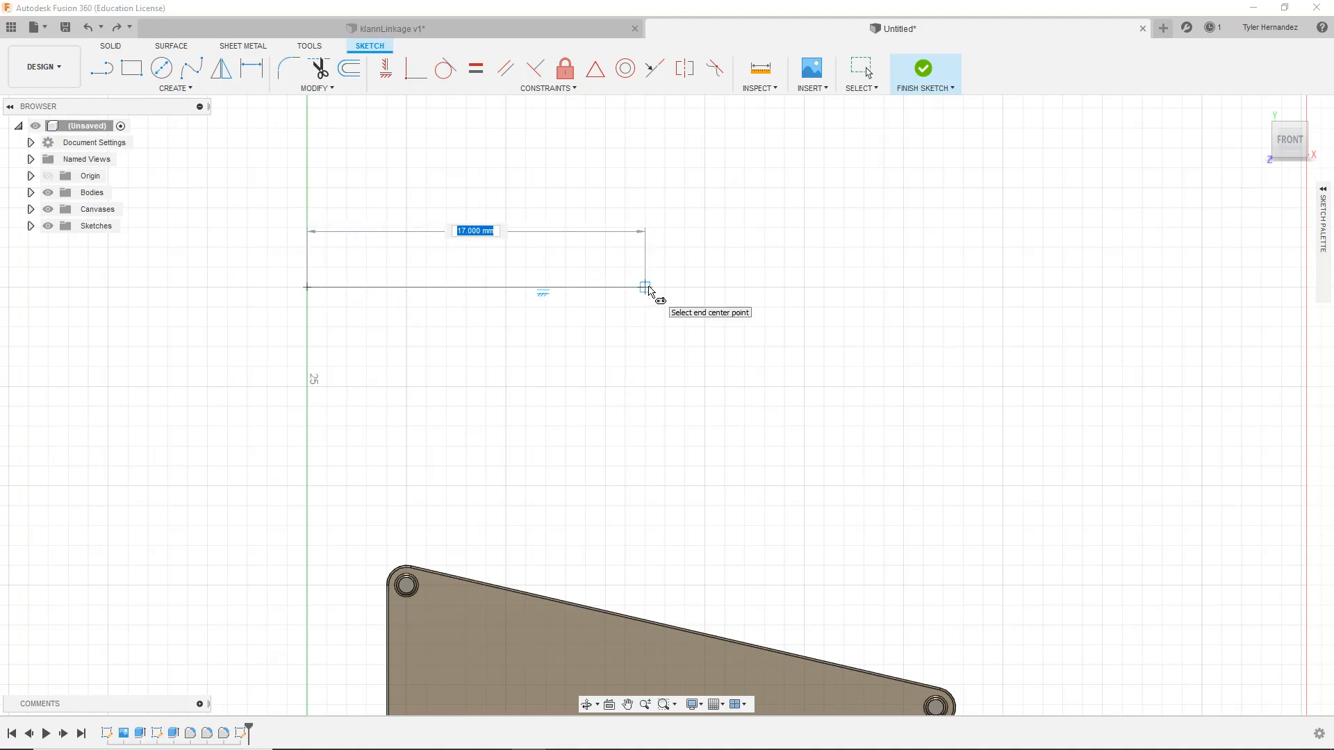
pyautogui.write('11')
pyautogui.press('Tab')
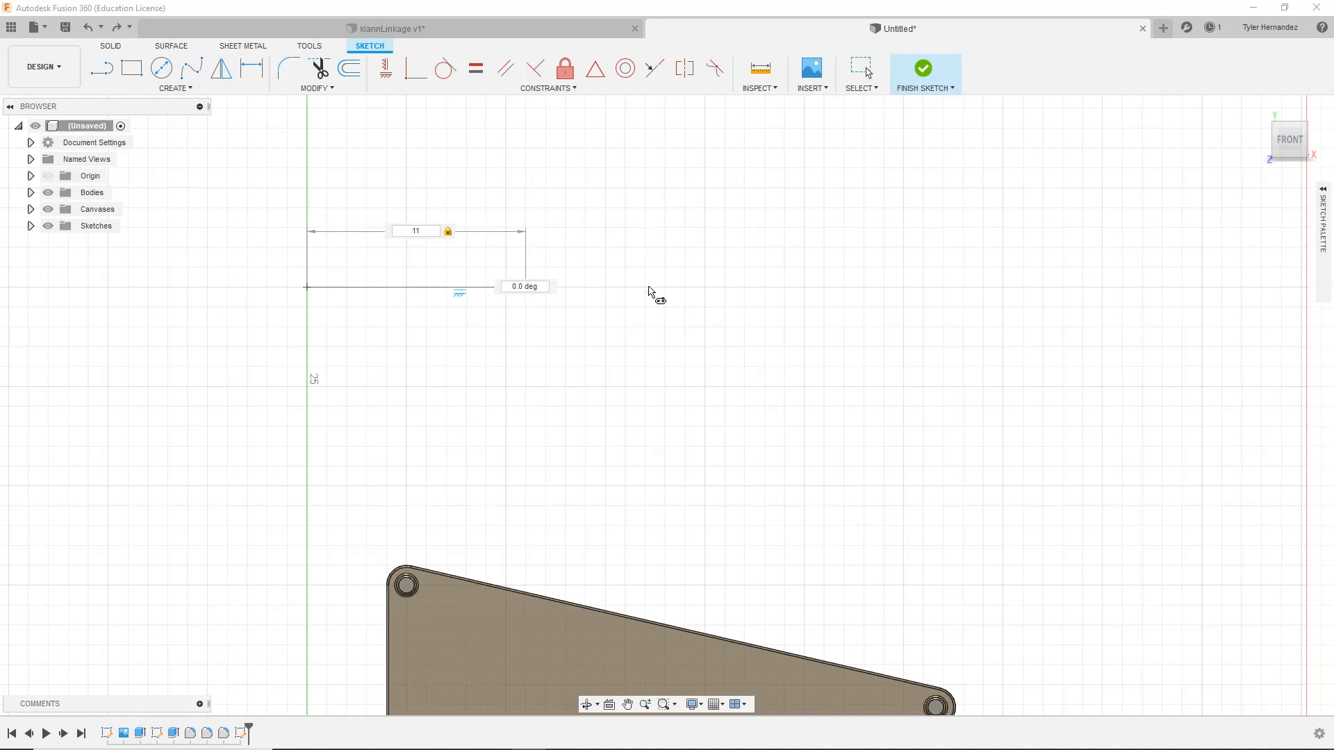
pyautogui.click(477, 288)
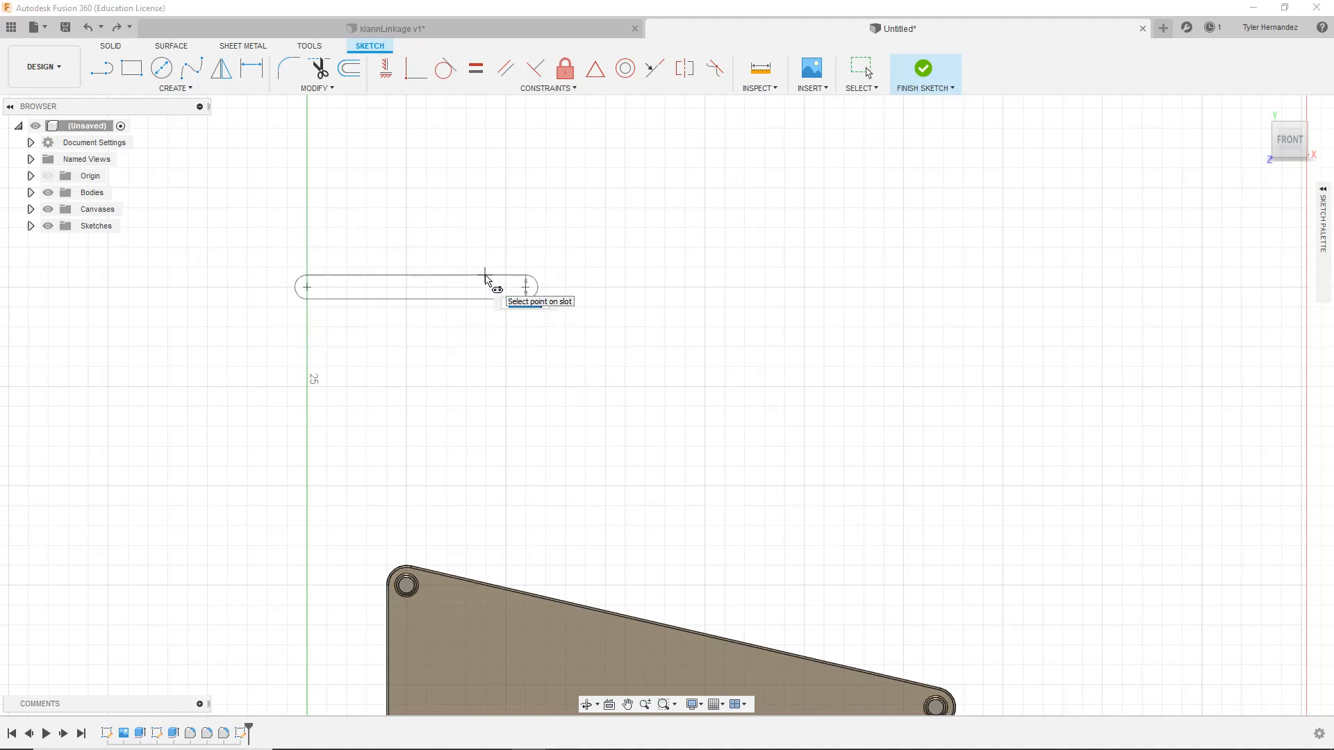
pyautogui.write('1')
pyautogui.press('Tab')
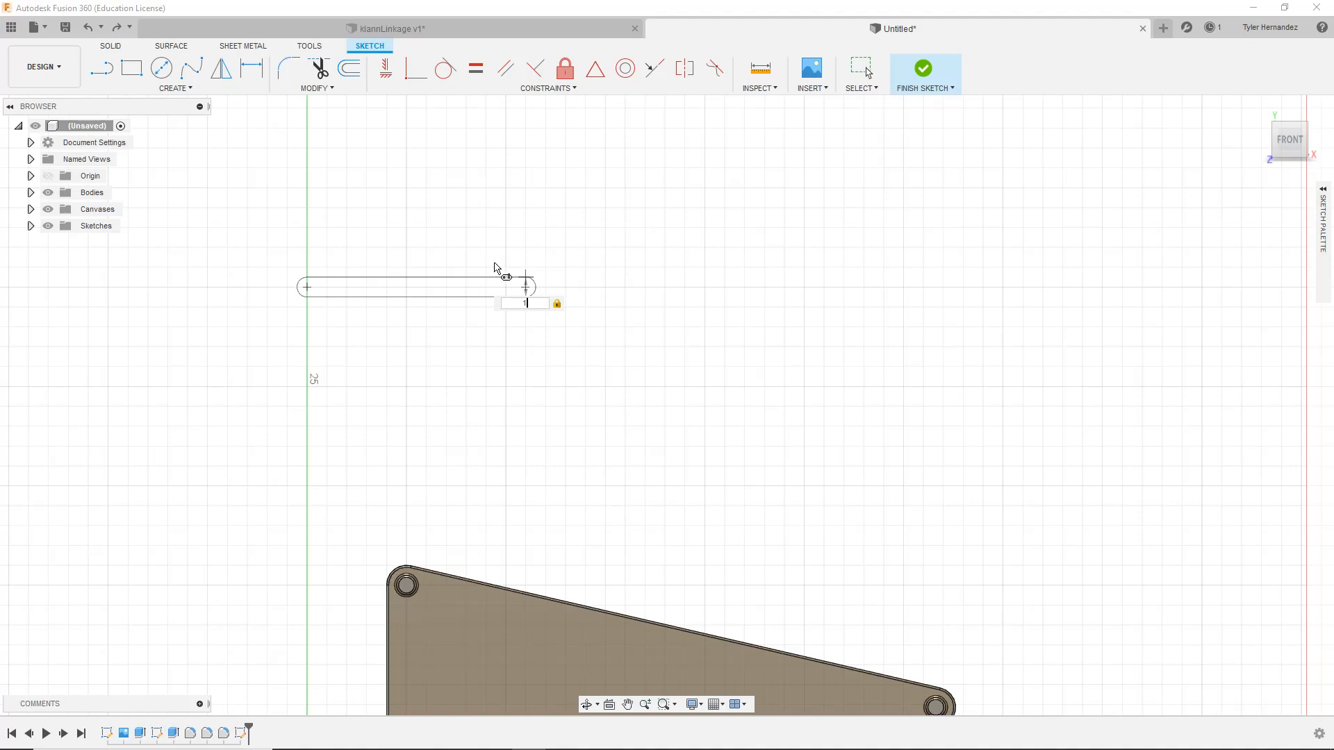
pyautogui.press('Return')
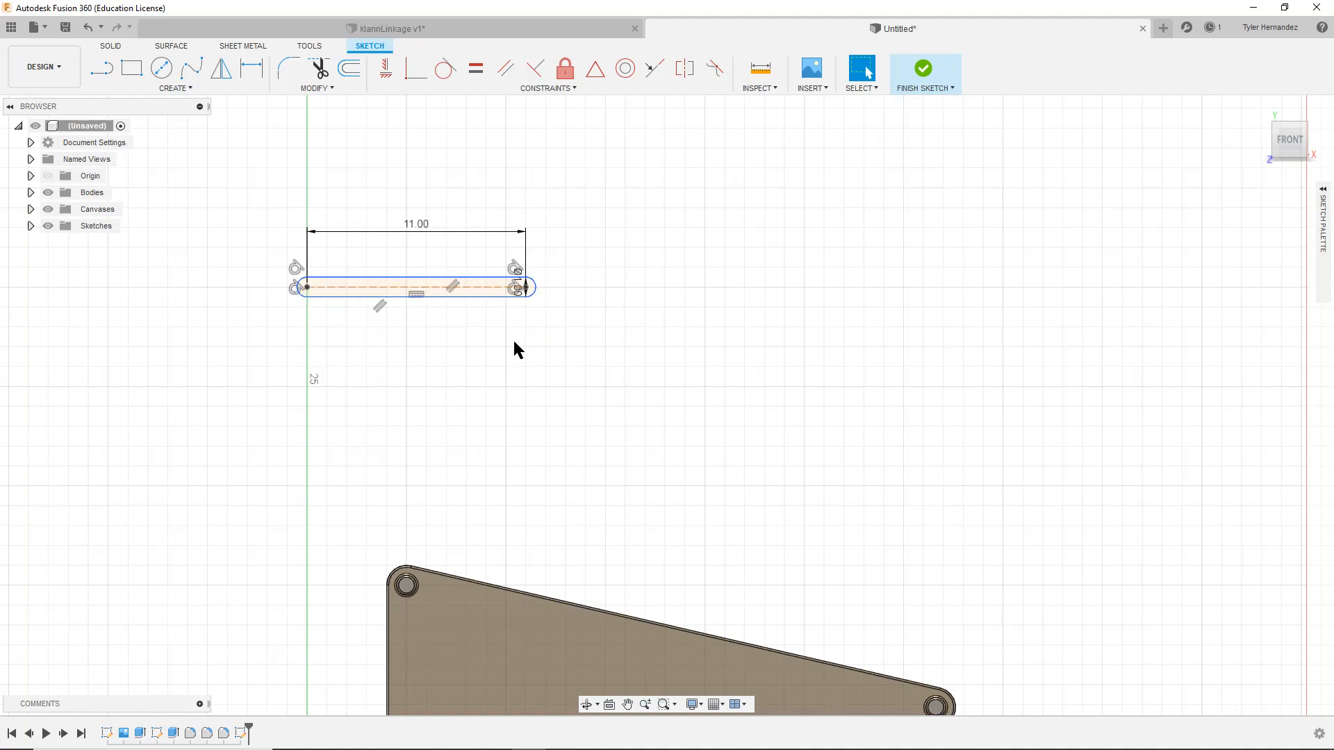
pyautogui.scroll(-3, 380, 400)
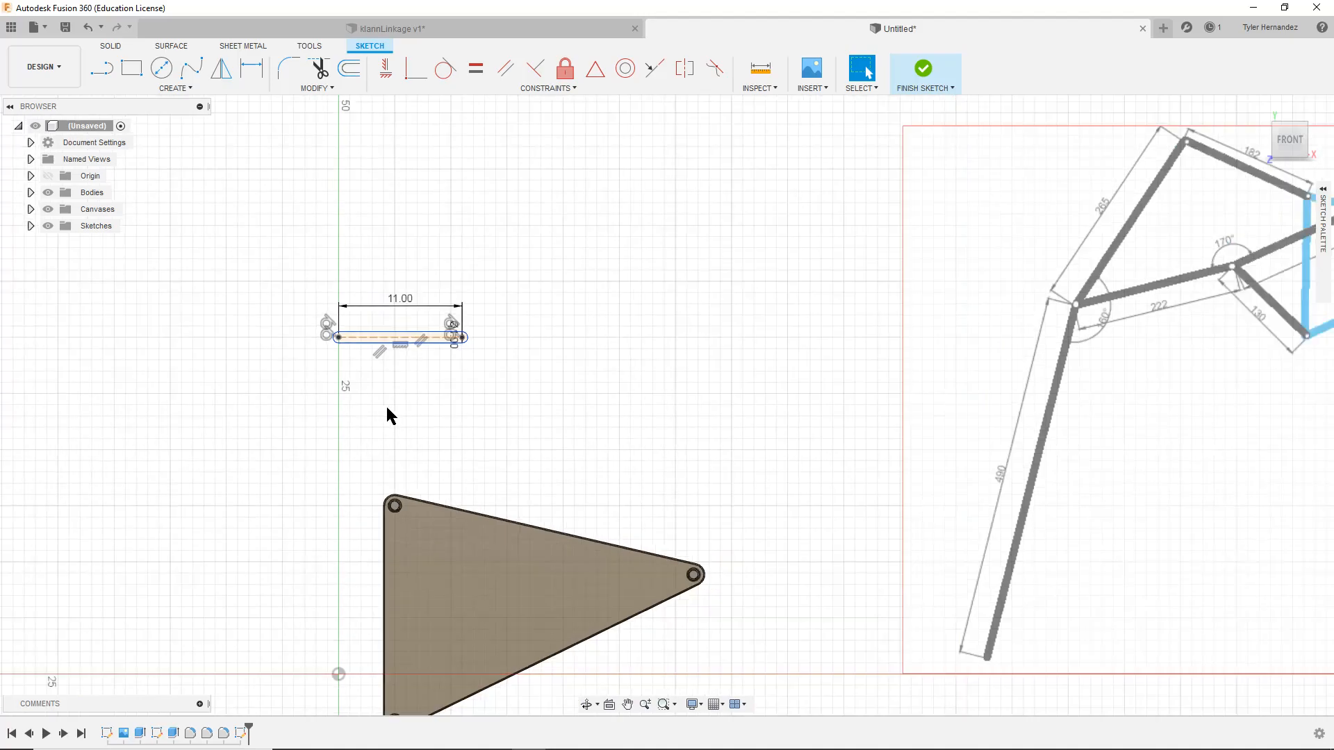
pyautogui.moveTo(740, 339); pyautogui.dragTo(296, 366, button='middle')
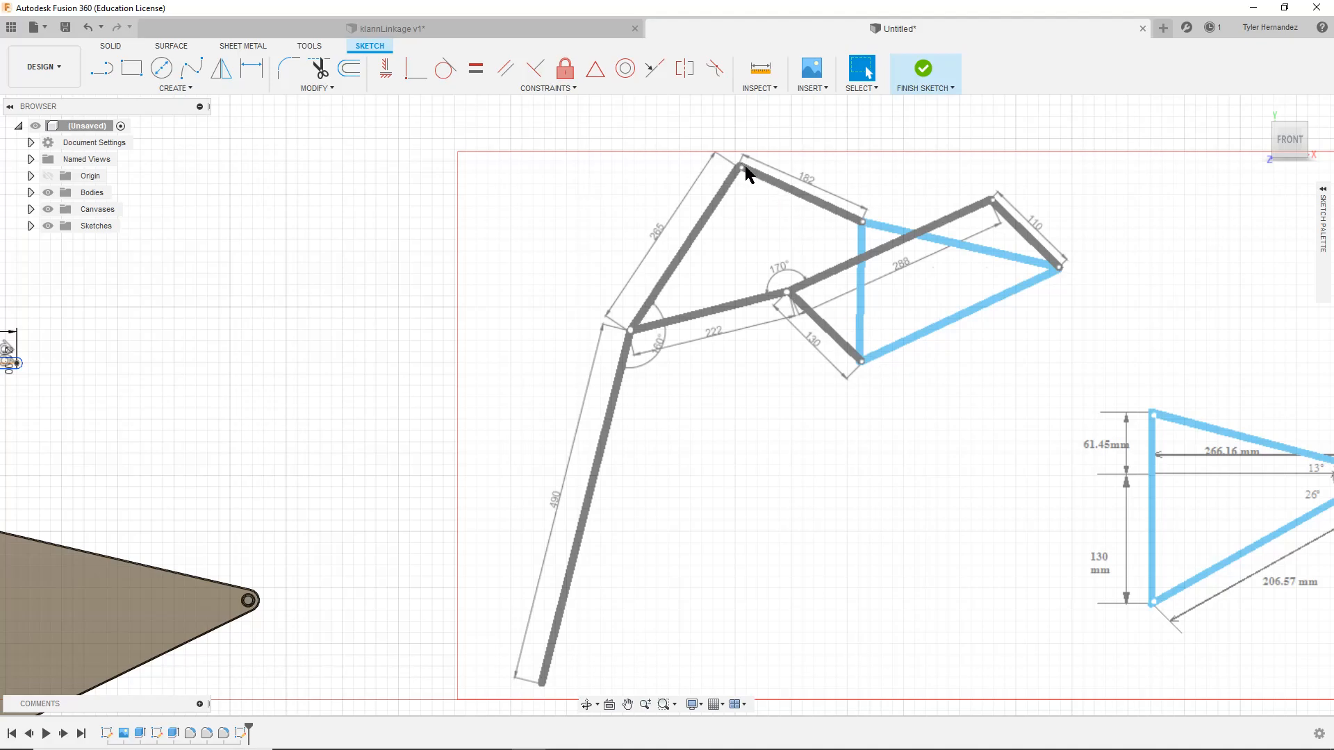
pyautogui.moveTo(234, 348); pyautogui.dragTo(666, 326, button='middle')
pyautogui.press('Escape')
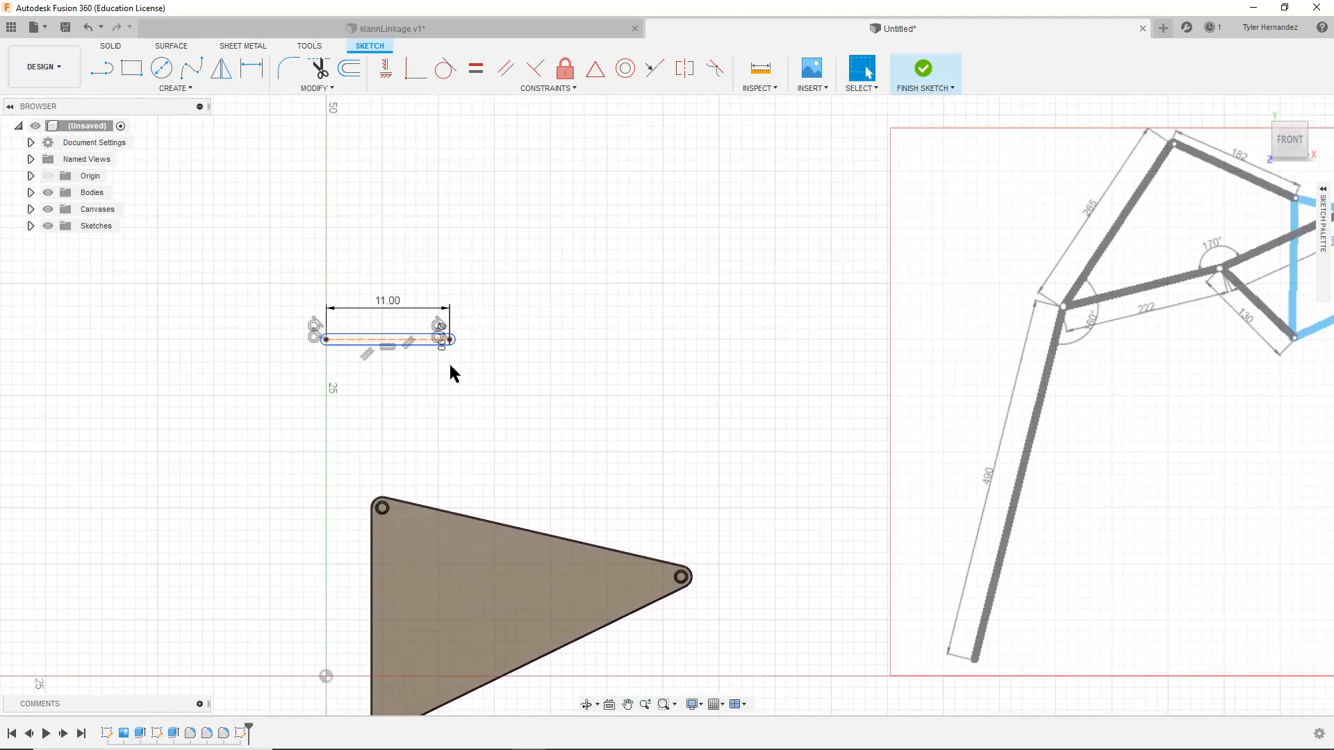
# Sketch a horizontal center-to-center slot below the 11 mm slot, starting on the vertical axis, 13 mm between centers and 1 mm wide
pyautogui.scroll(2, 331, 370)
pyautogui.rightClick(330, 372)
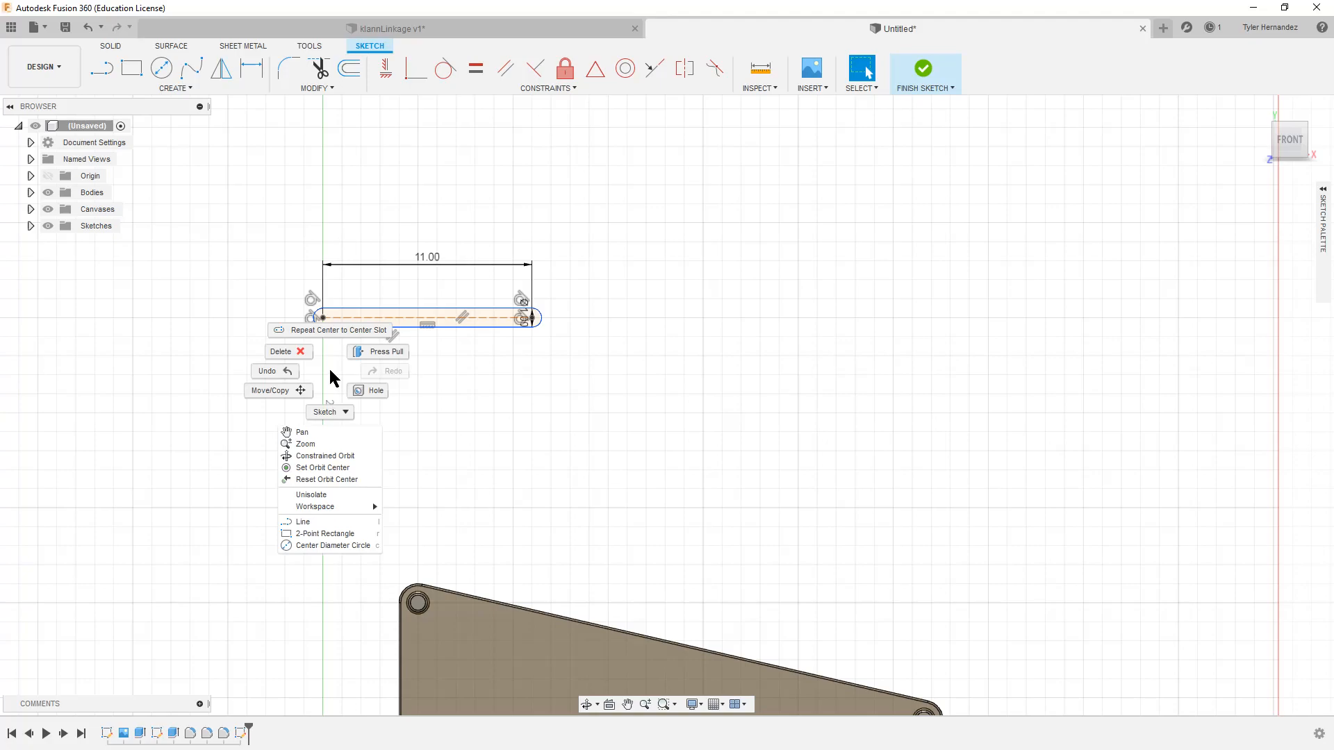
pyautogui.click(334, 331)
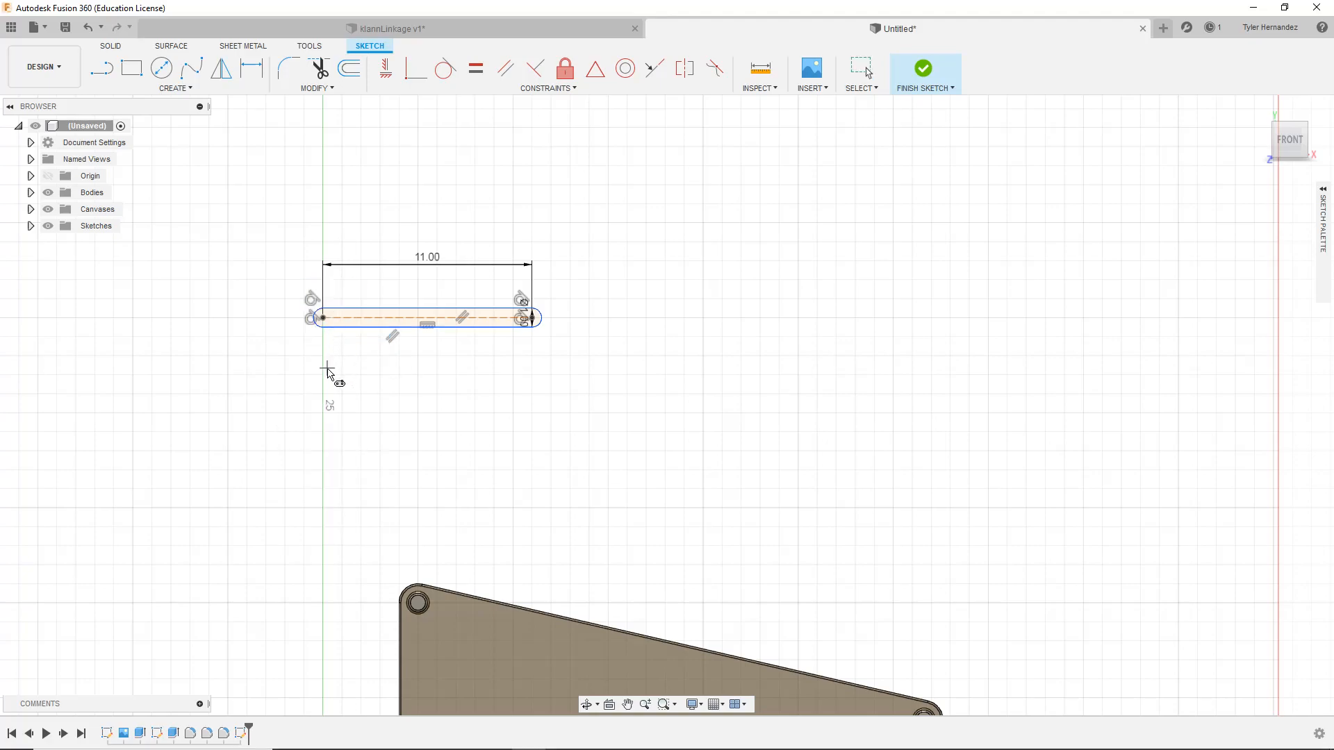
pyautogui.click(324, 374)
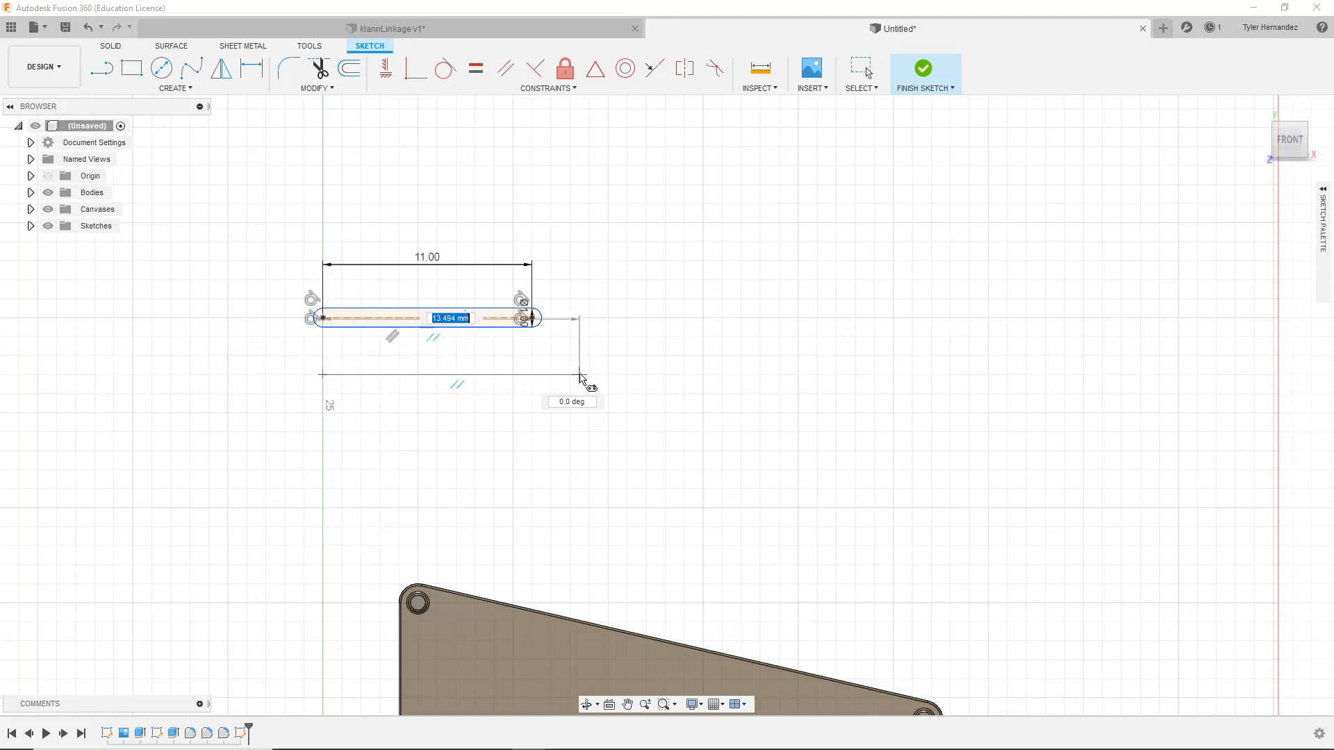
pyautogui.write('13')
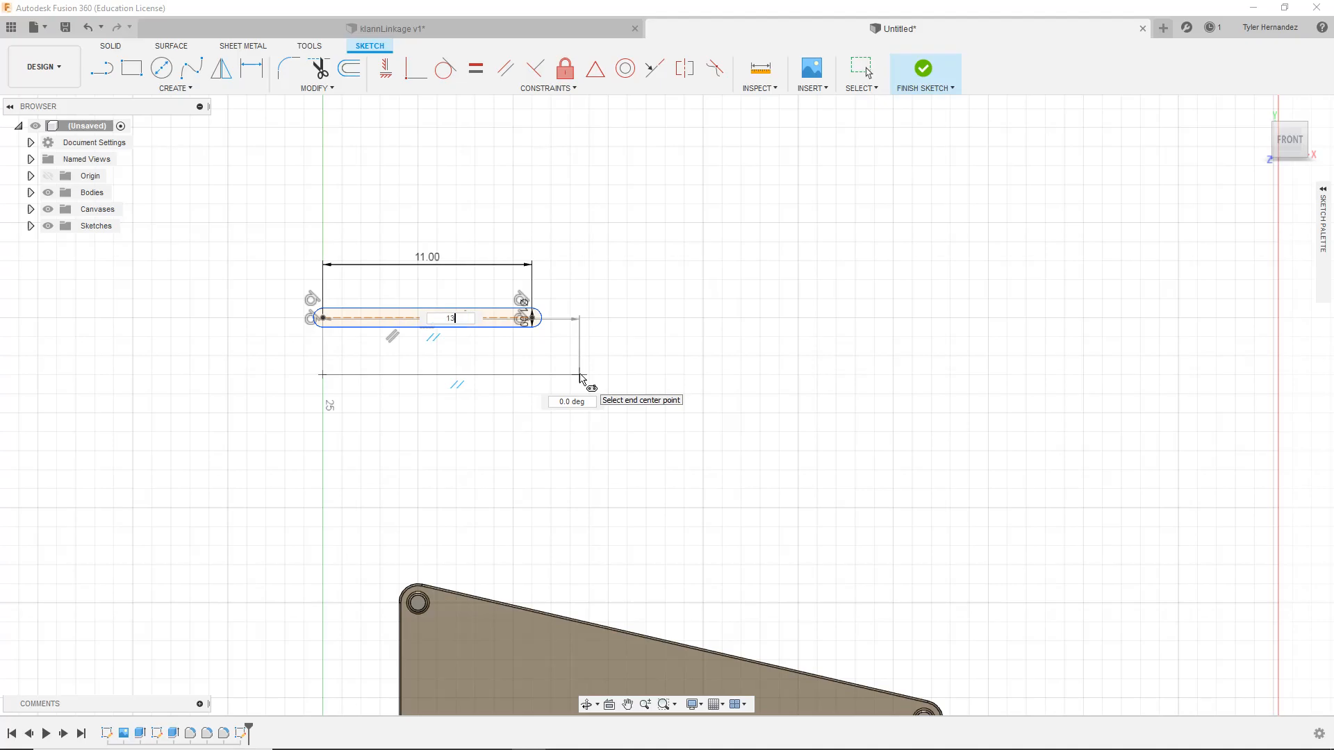
pyautogui.press('Tab')
pyautogui.click(556, 374)
pyautogui.write('1')
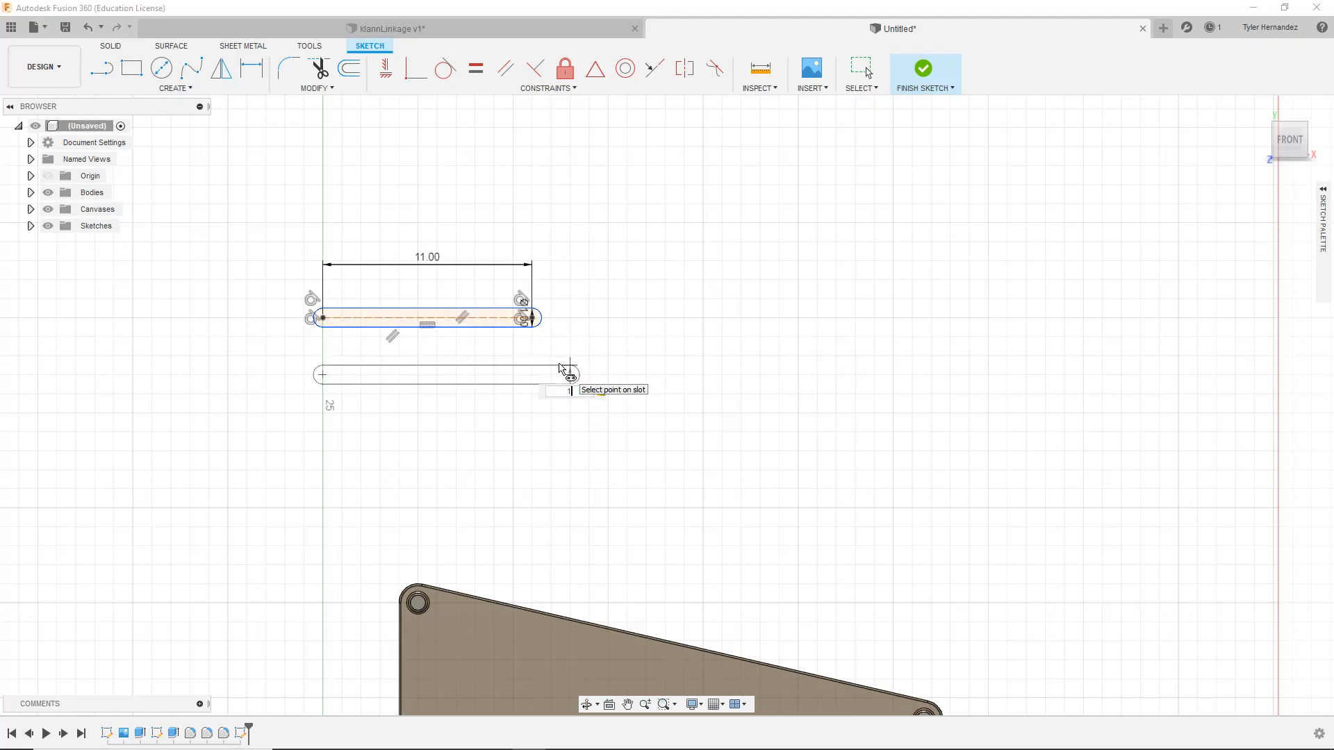
pyautogui.press('Return')
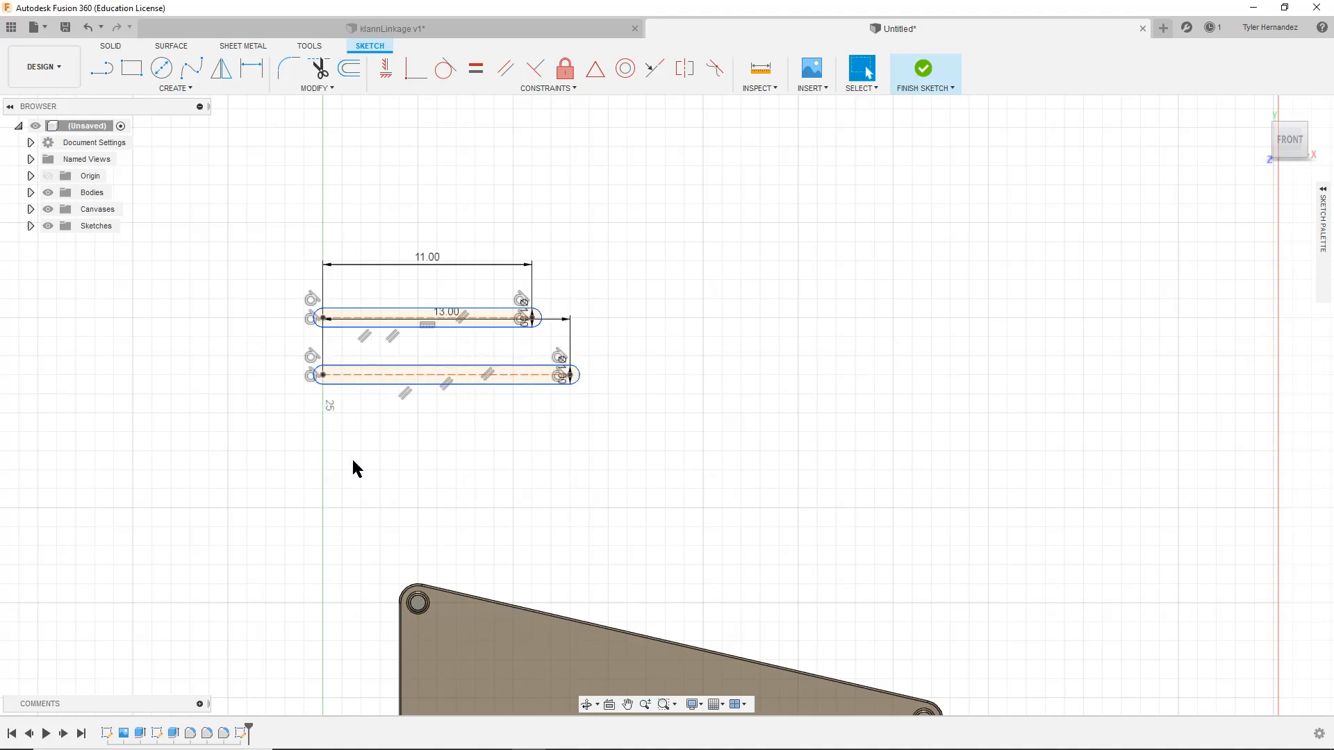
# Sketch a third horizontal center-to-center slot below the 13 mm slot, starting on the vertical axis, 18.2 mm between centers and 1 mm wide
pyautogui.rightClick(371, 466)
pyautogui.click(368, 431)
pyautogui.click(322, 431)
pyautogui.write('18.2')
pyautogui.press('Return')
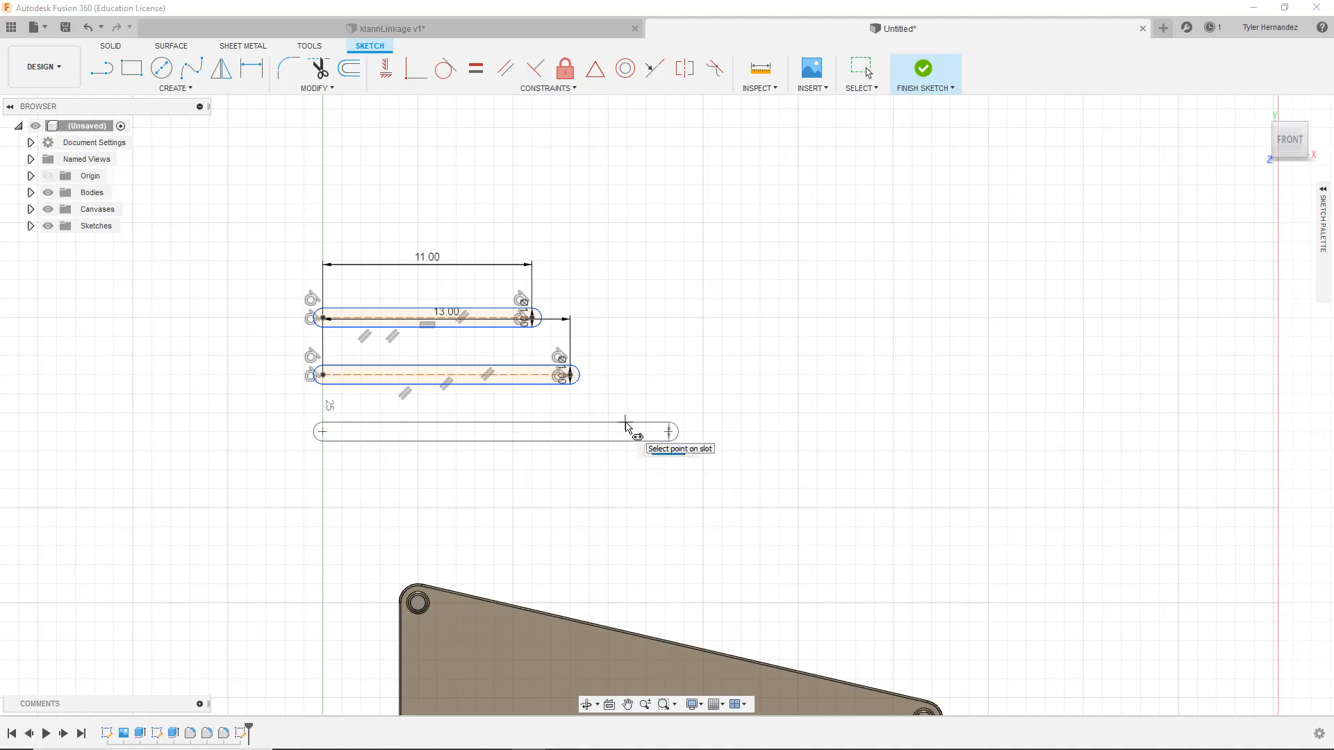
pyautogui.click(625, 427)
pyautogui.press('Escape')
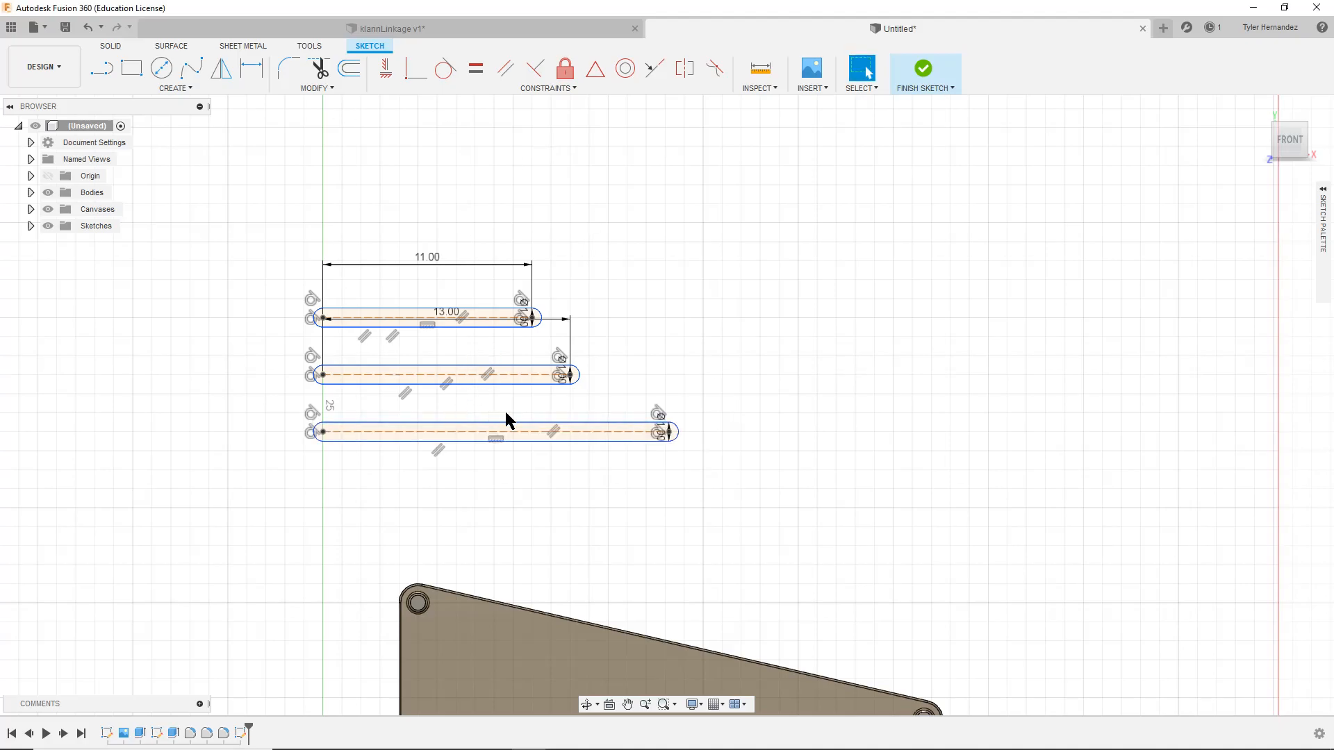
# Sketch a horizontal center-to-center slot above the 11 mm slot, starting on the vertical axis, 28.8 mm between centers and 1 mm wide
pyautogui.scroll(-3, 501, 407)
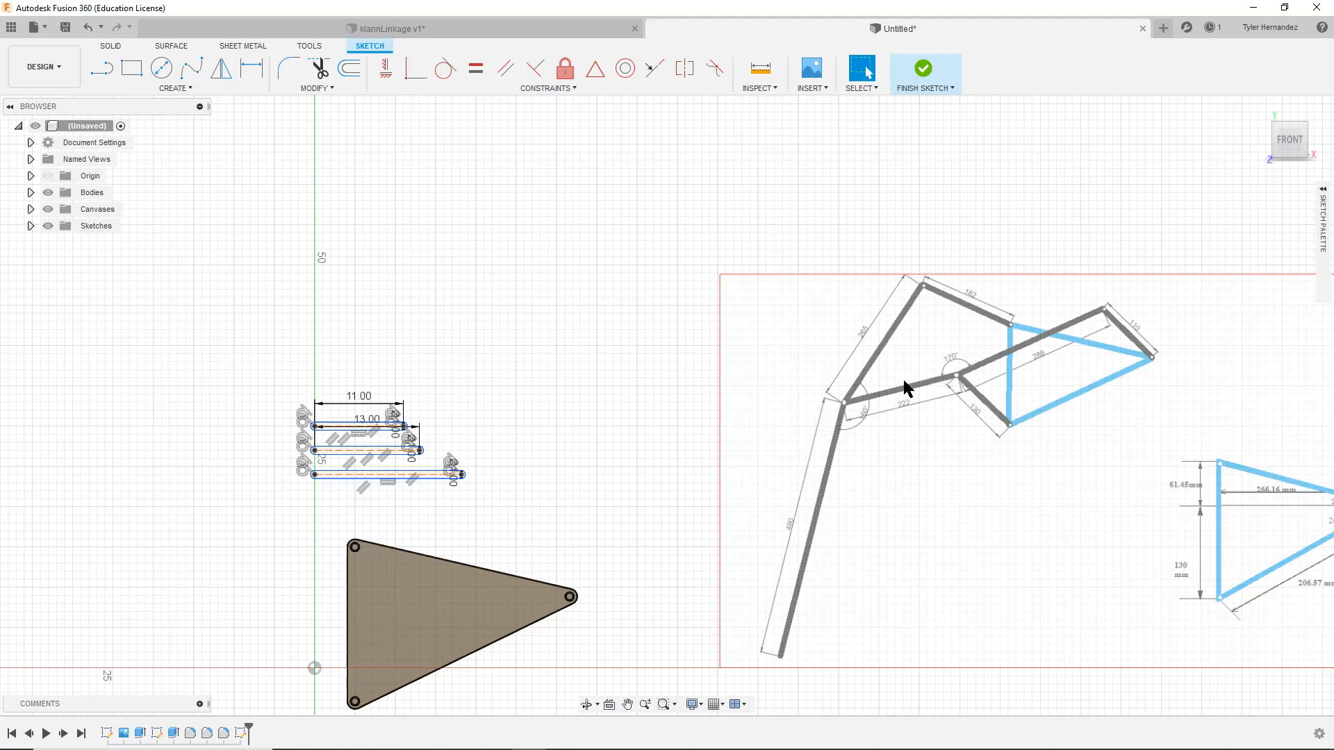
pyautogui.scroll(1, 460, 486)
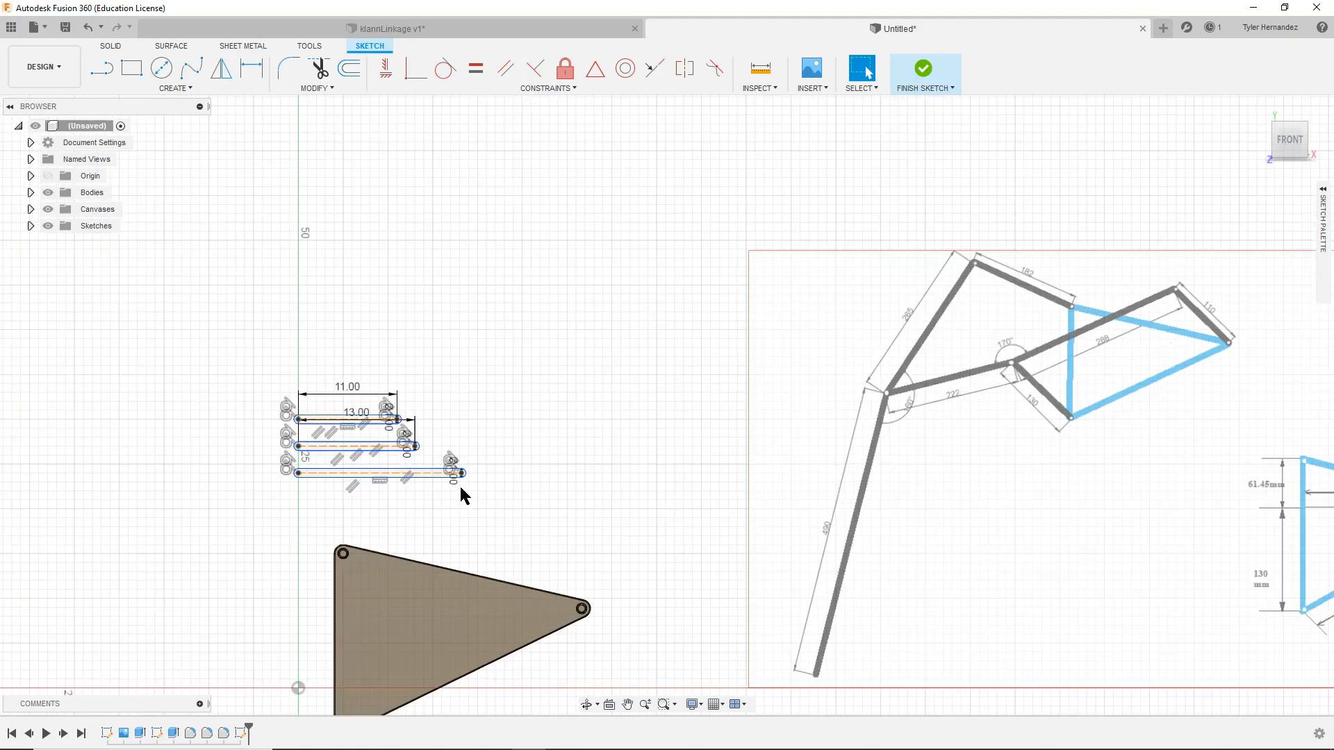
pyautogui.rightClick(303, 376)
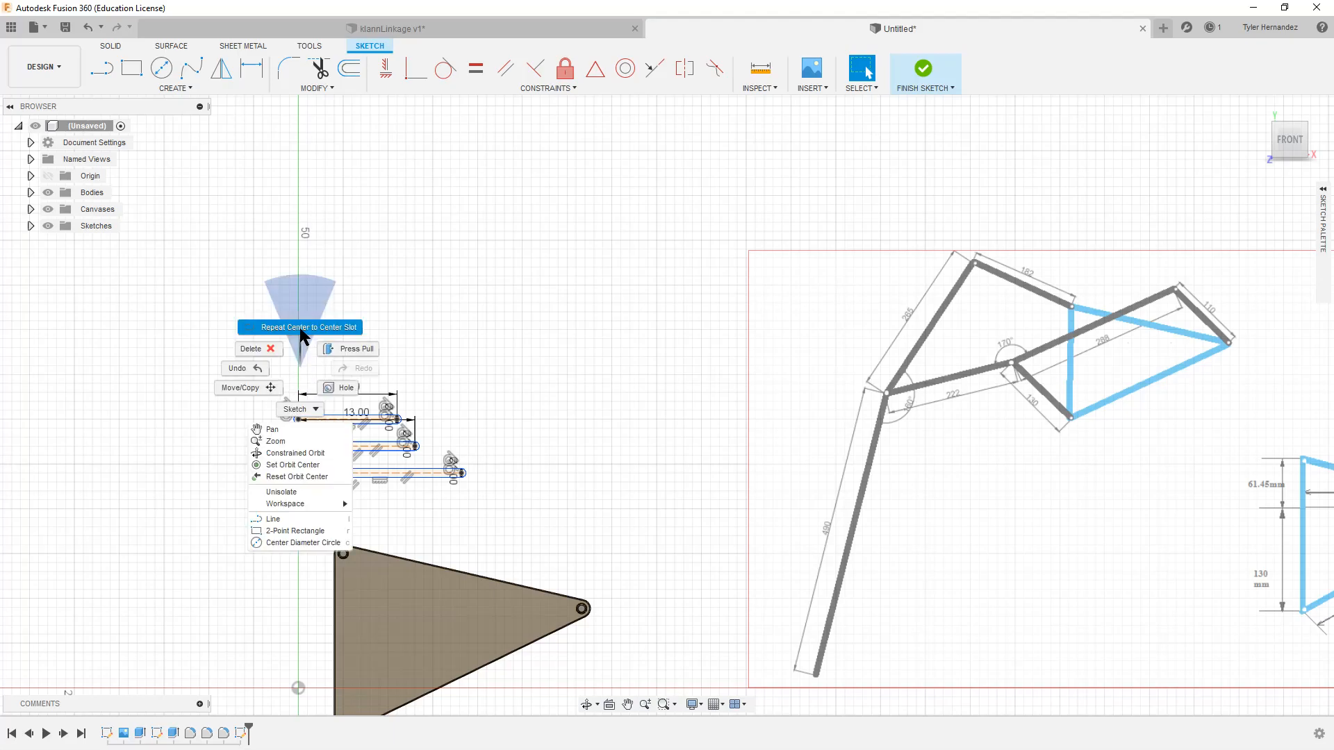
pyautogui.click(302, 330)
pyautogui.click(299, 357)
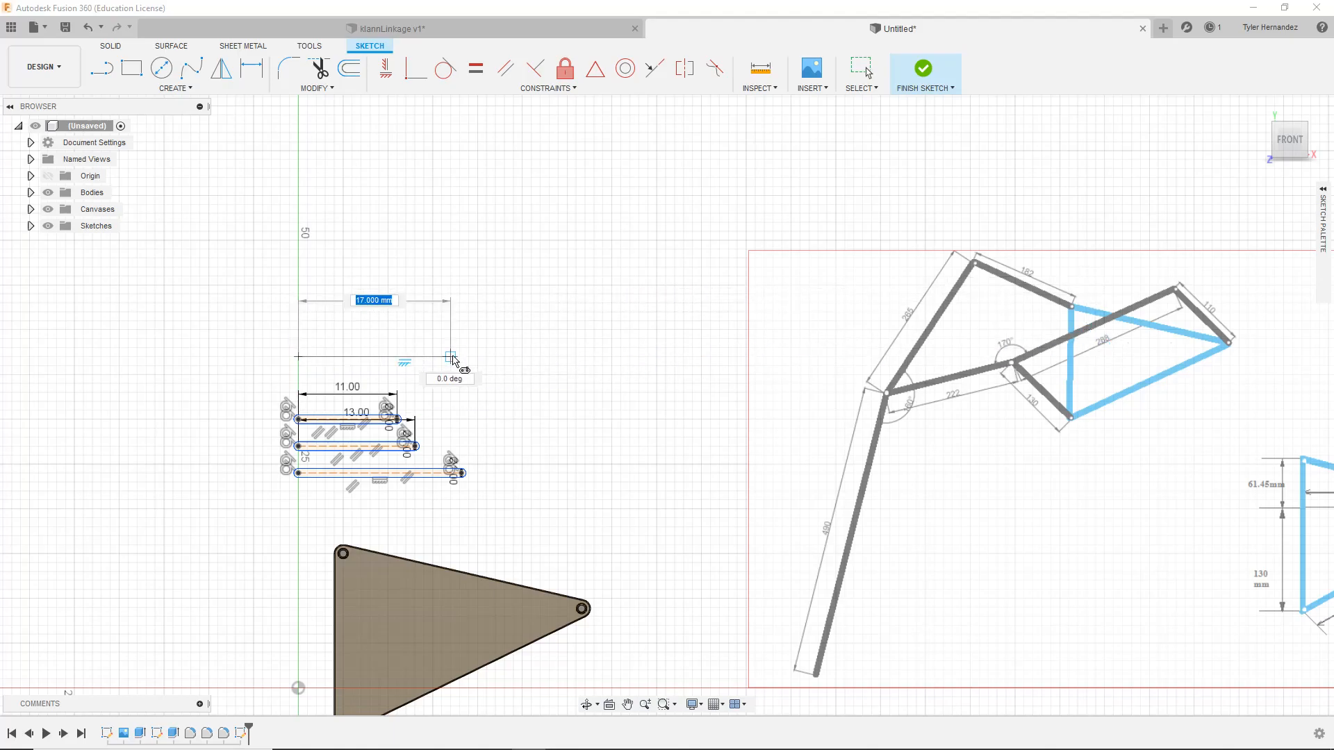
pyautogui.write('28.8')
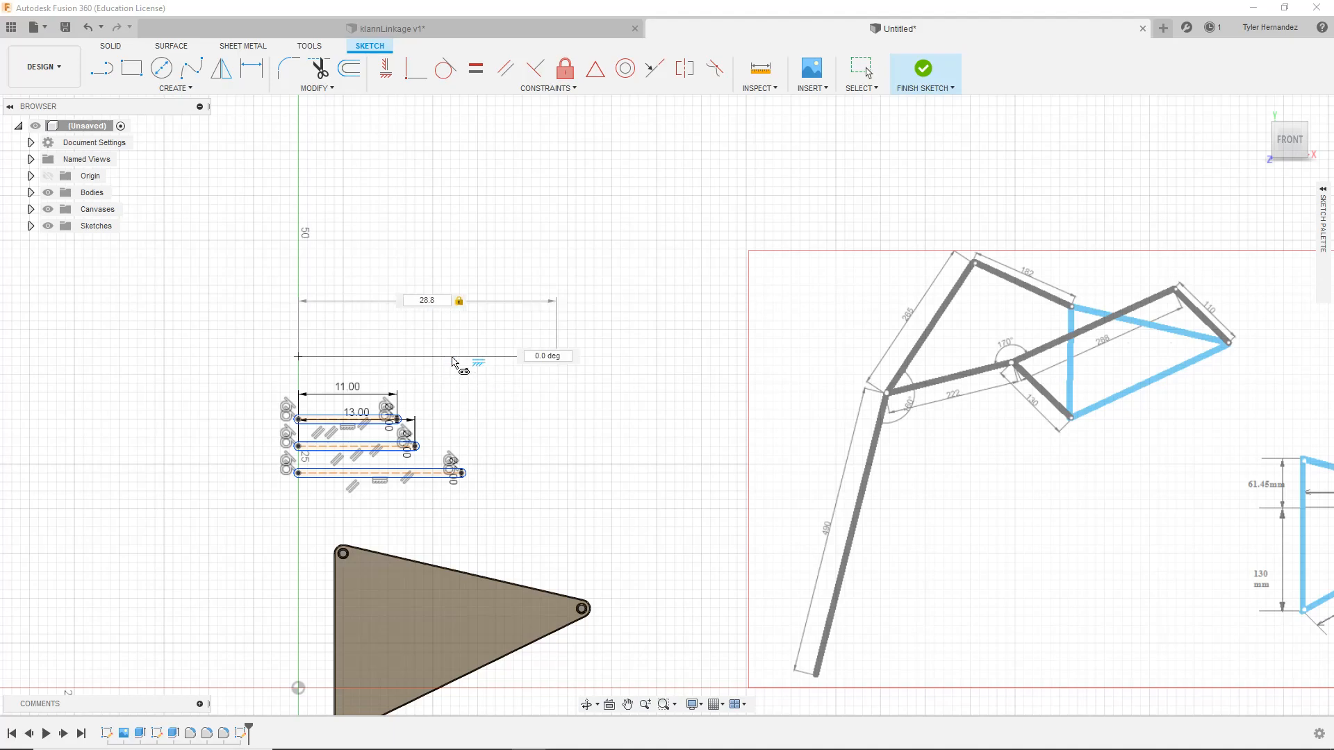
pyautogui.press('Return')
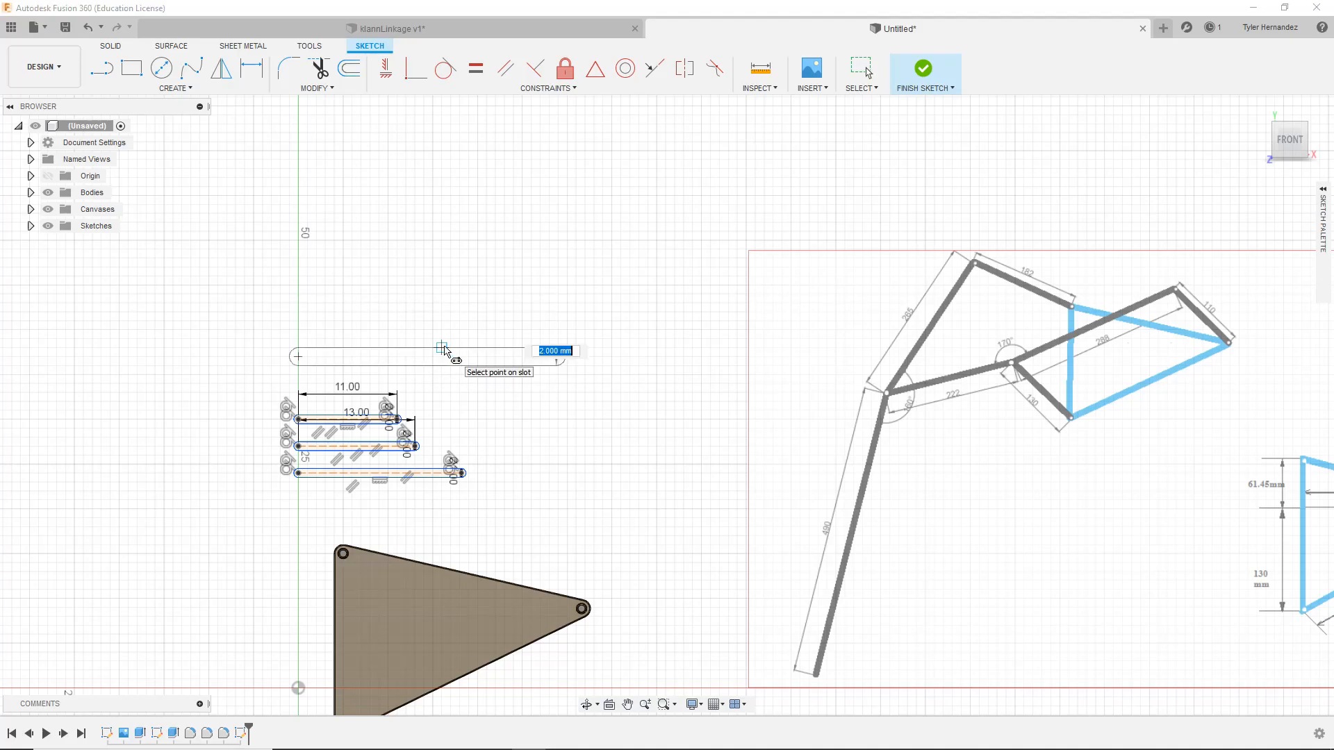
pyautogui.write('1')
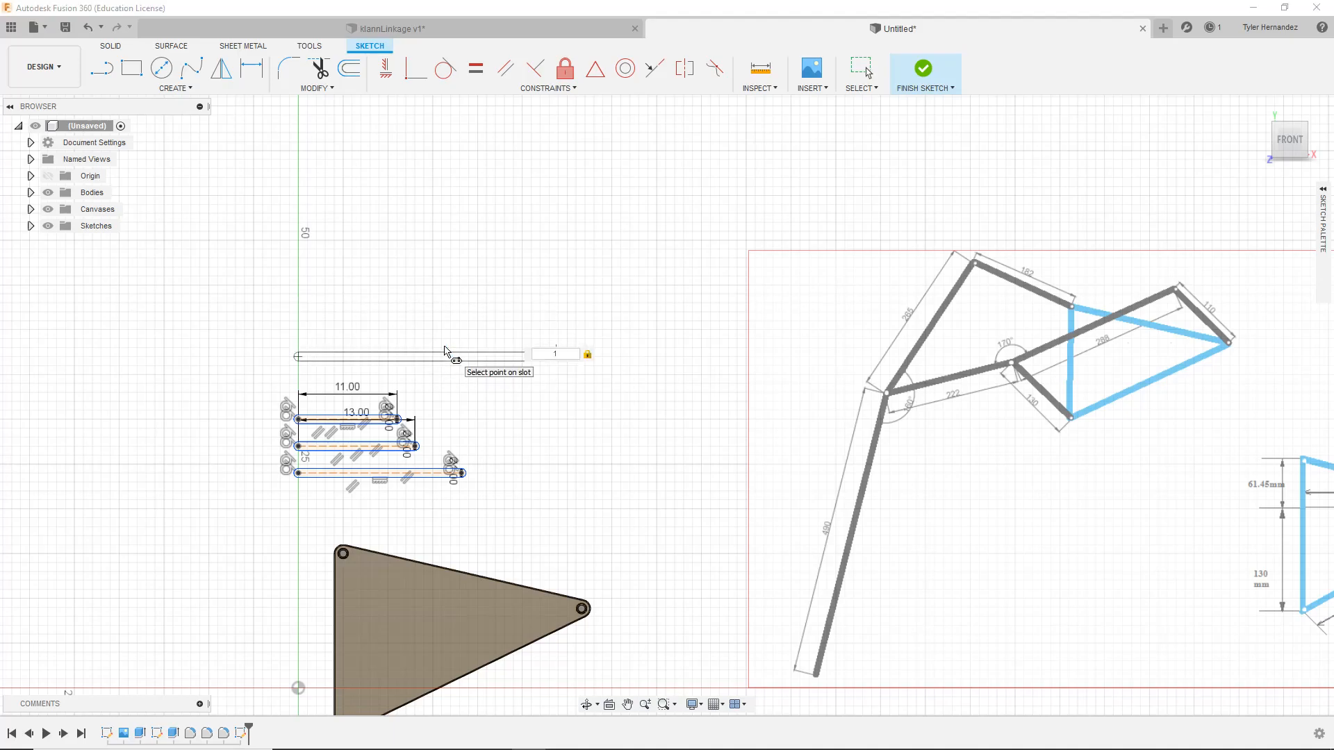
pyautogui.press('Return')
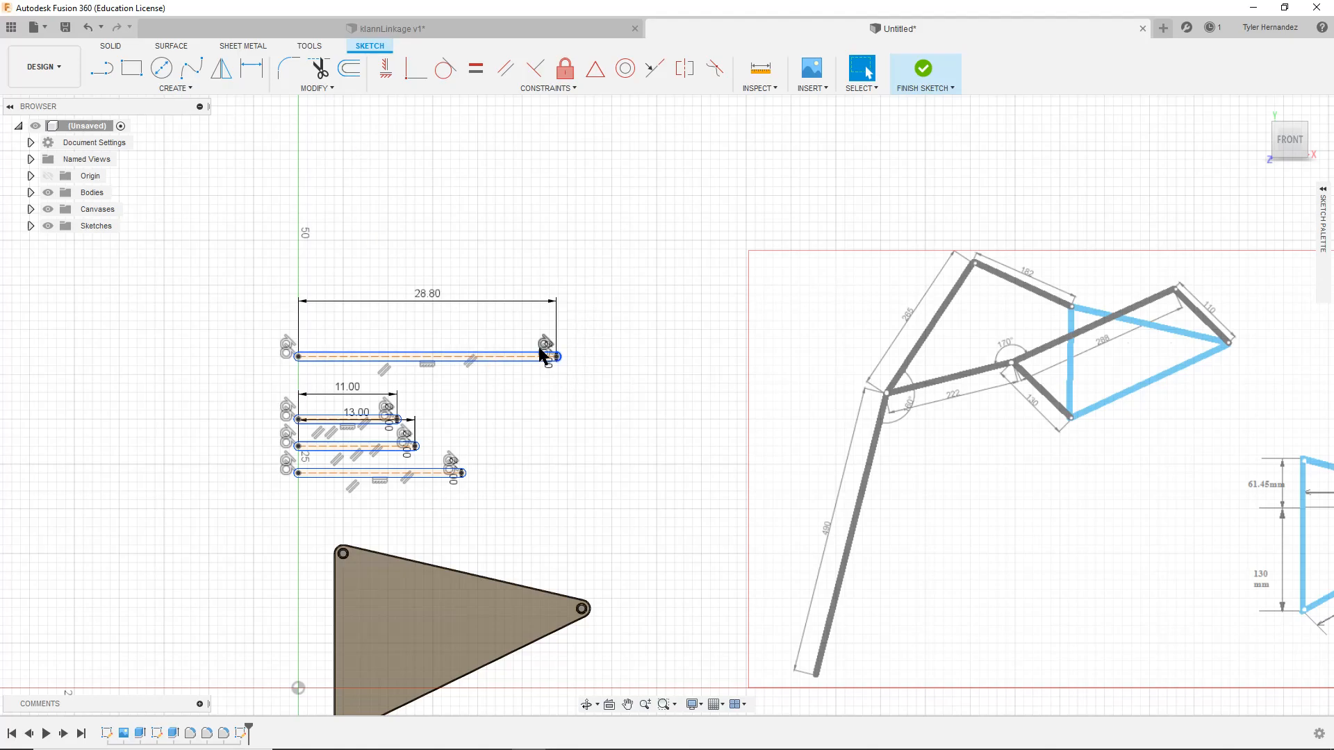
# Sketch a center-to-center slot angled upward from the 28.8 mm slot's far end center, 22.2 mm between centers and 1 mm wide
pyautogui.rightClick(539, 421)
pyautogui.click(544, 374)
pyautogui.scroll(5, 558, 386)
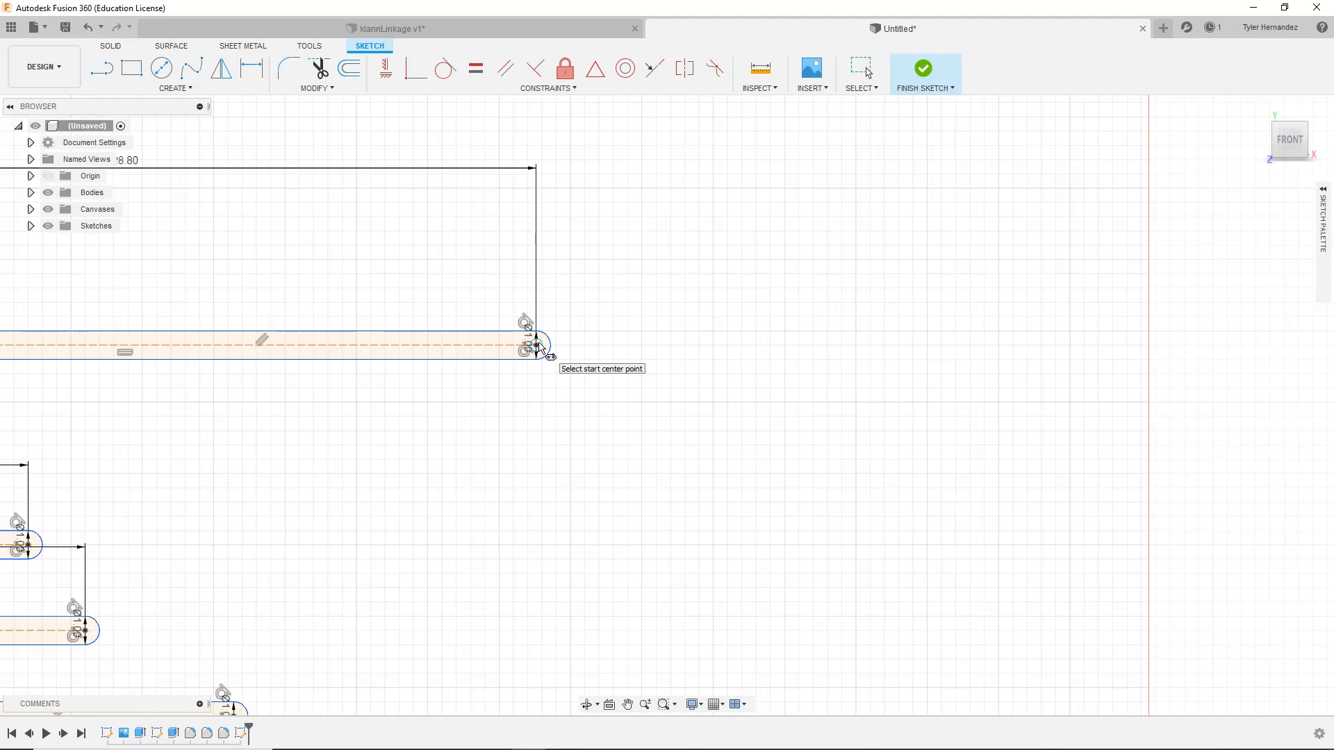
pyautogui.scroll(4, 540, 347)
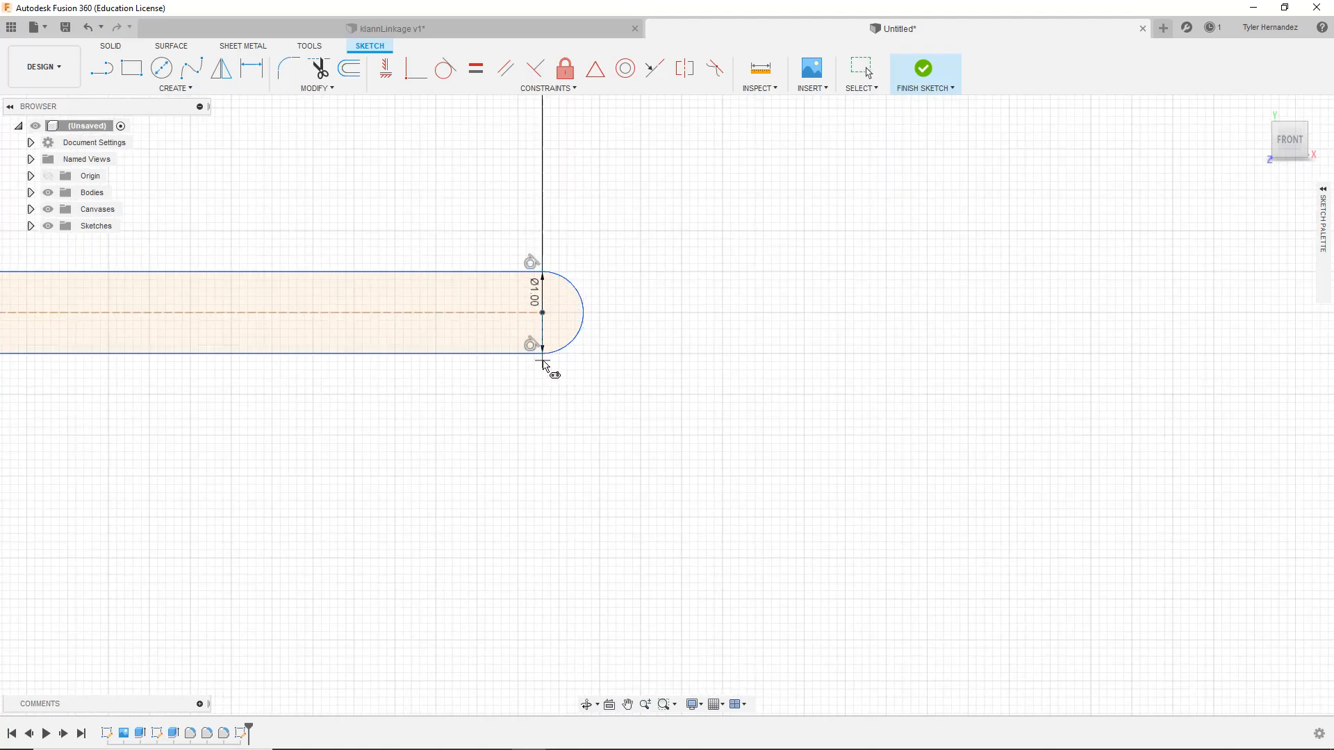
pyautogui.click(543, 314)
pyautogui.scroll(-7, 591, 549)
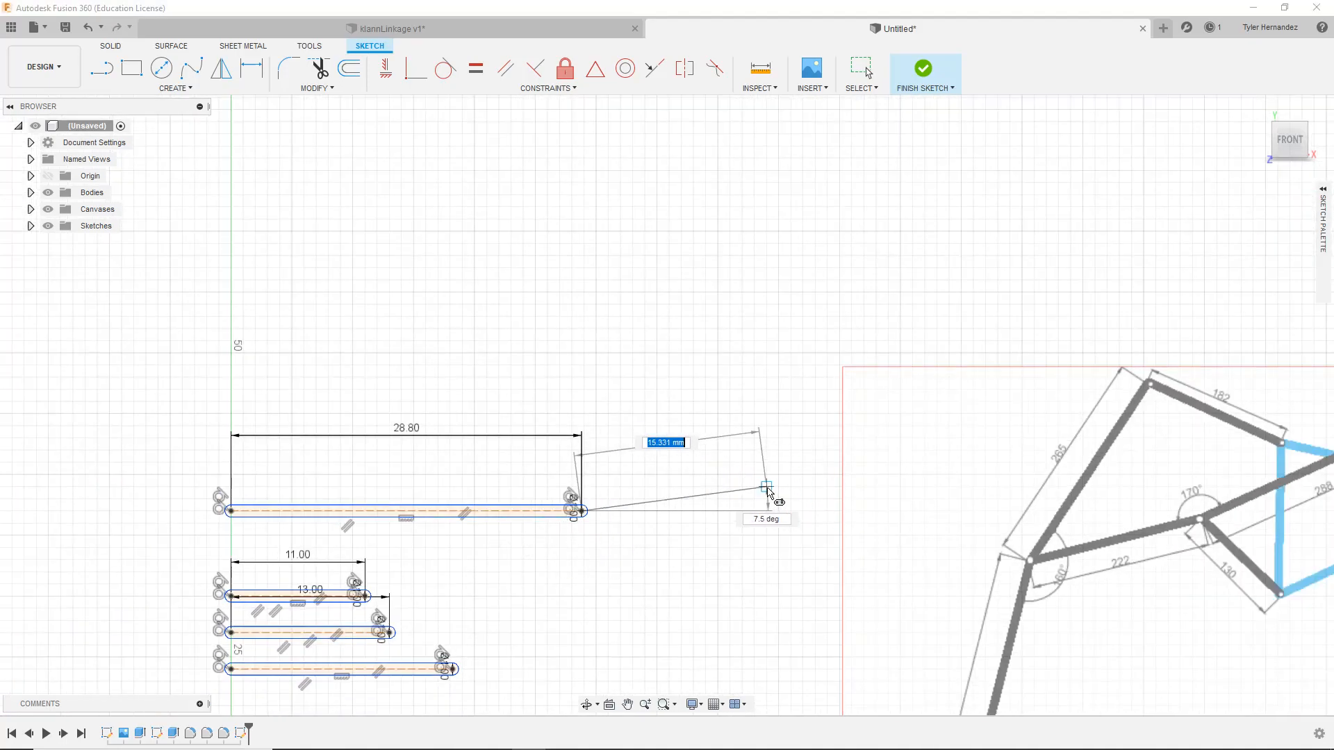
pyautogui.write('22.2')
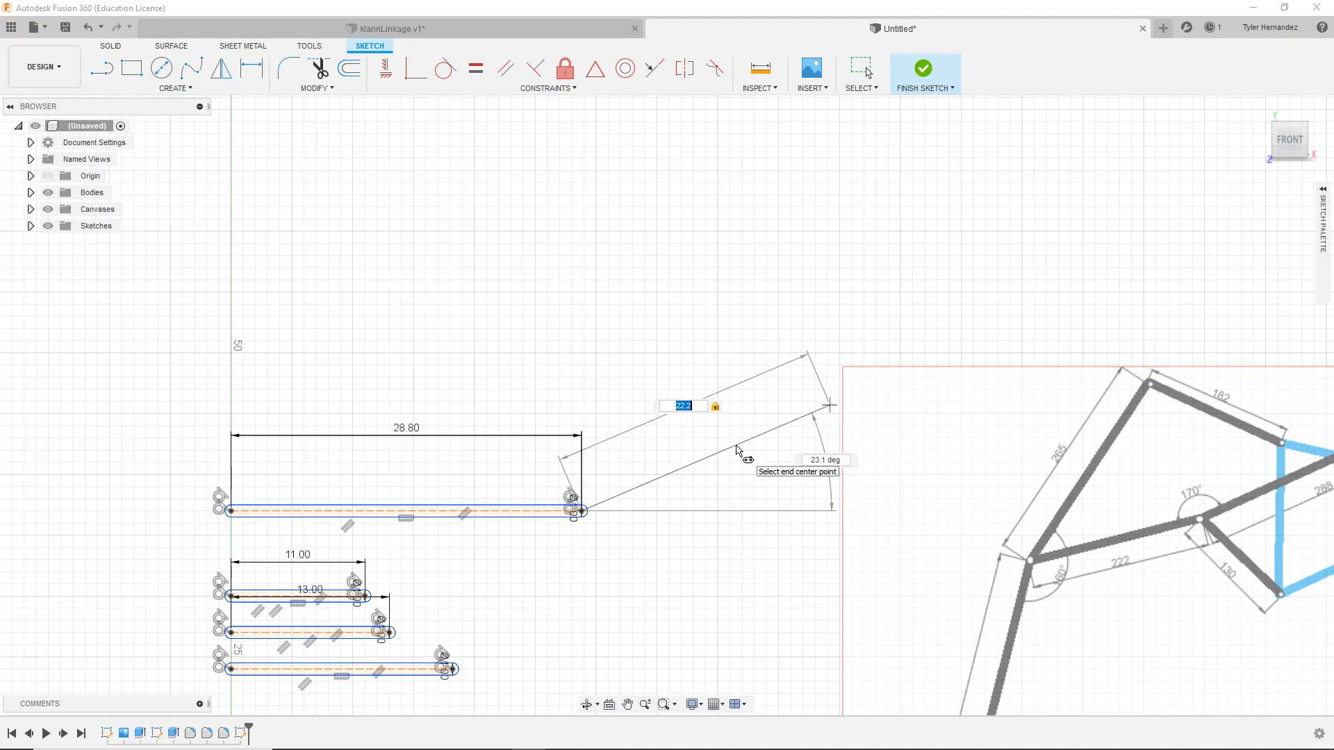
pyautogui.click(730, 368)
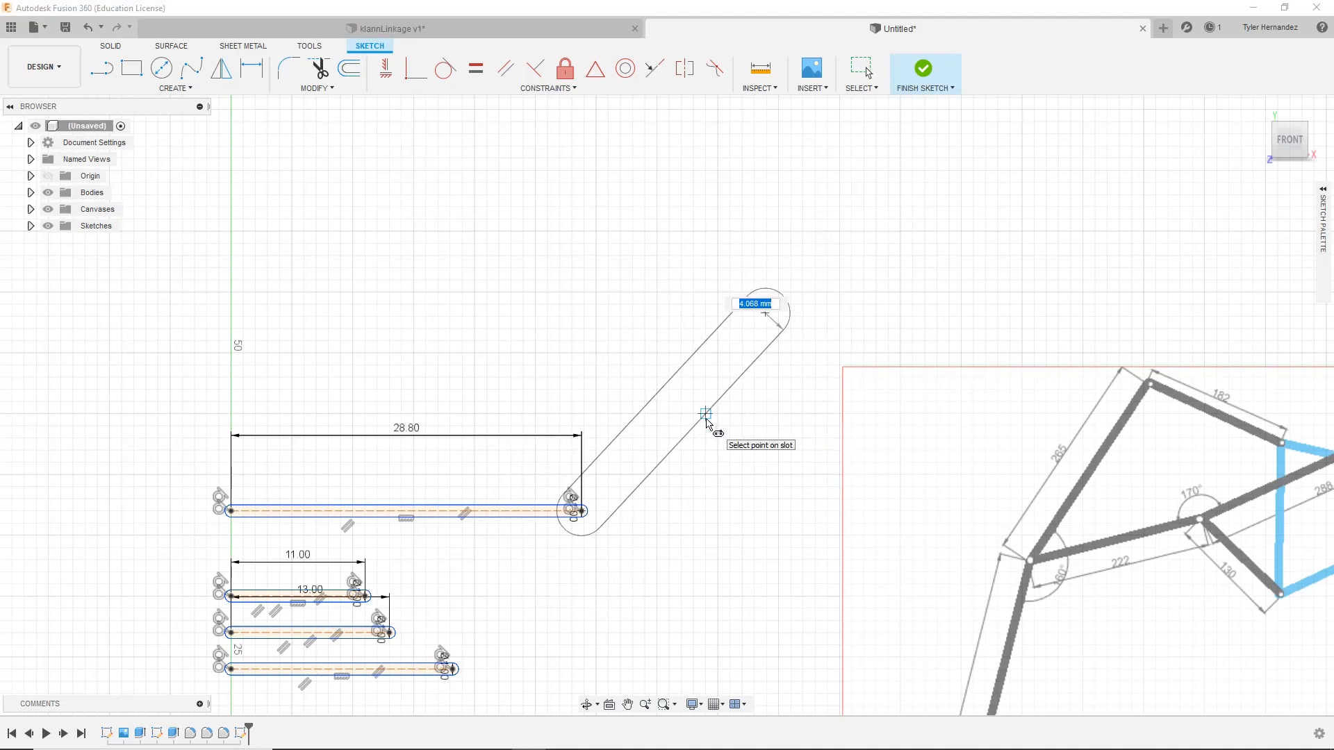
pyautogui.press('Tab')
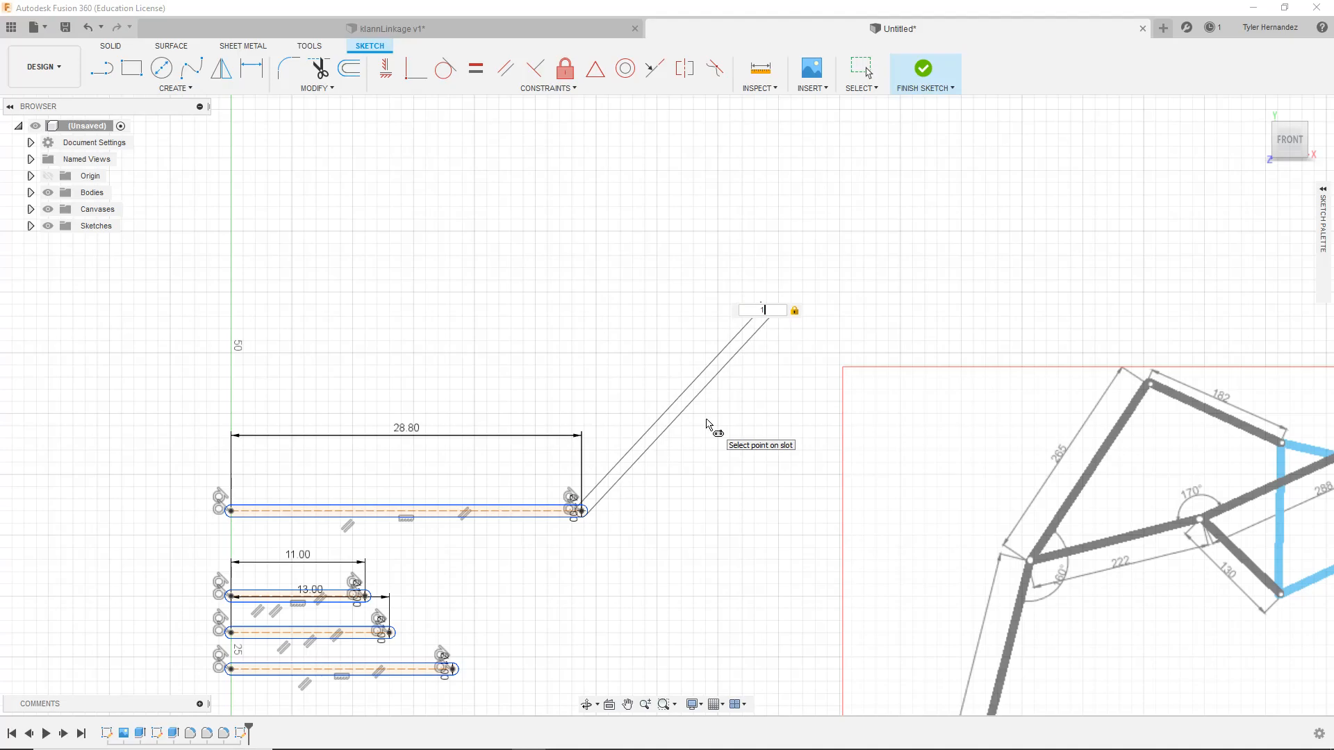
pyautogui.press('Return')
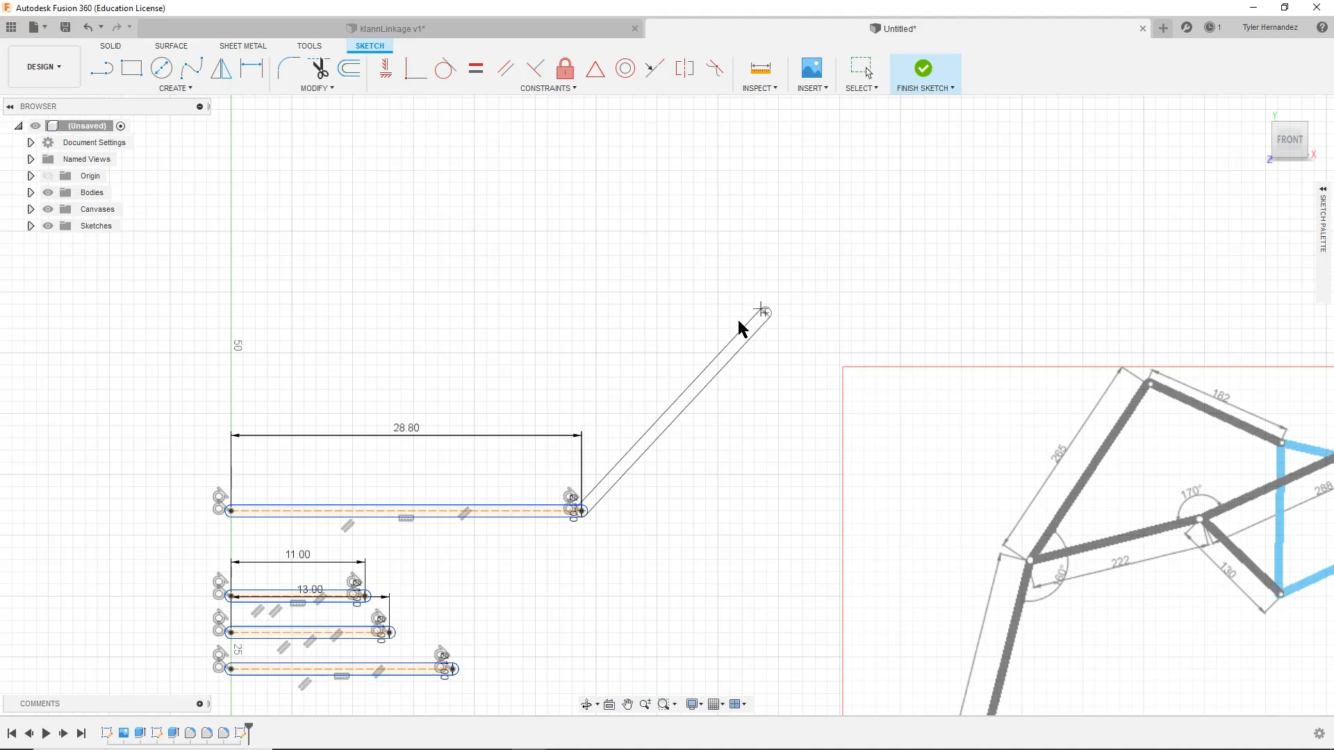
pyautogui.press('Escape')
pyautogui.moveTo(576, 583); pyautogui.dragTo(566, 472, button='middle')
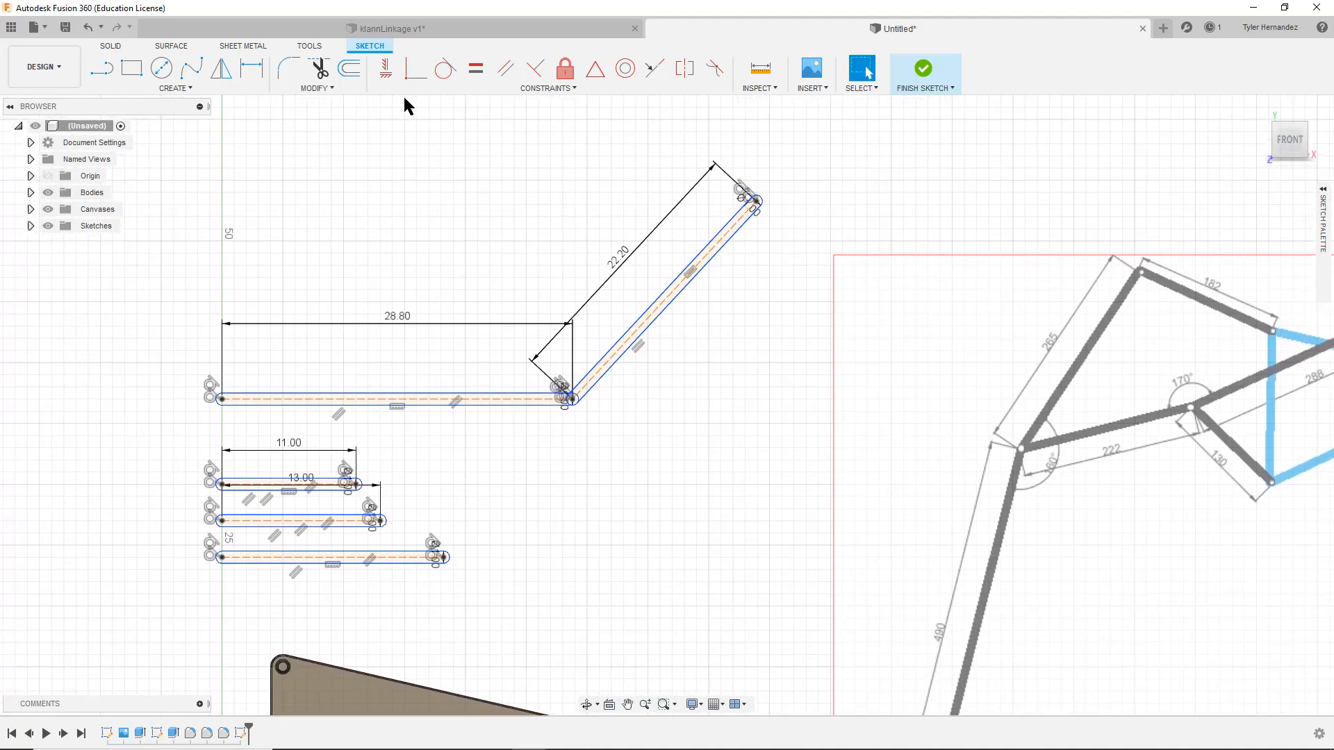
# Close the klannLinkage v1 design without saving its changes
pyautogui.click(634, 30)
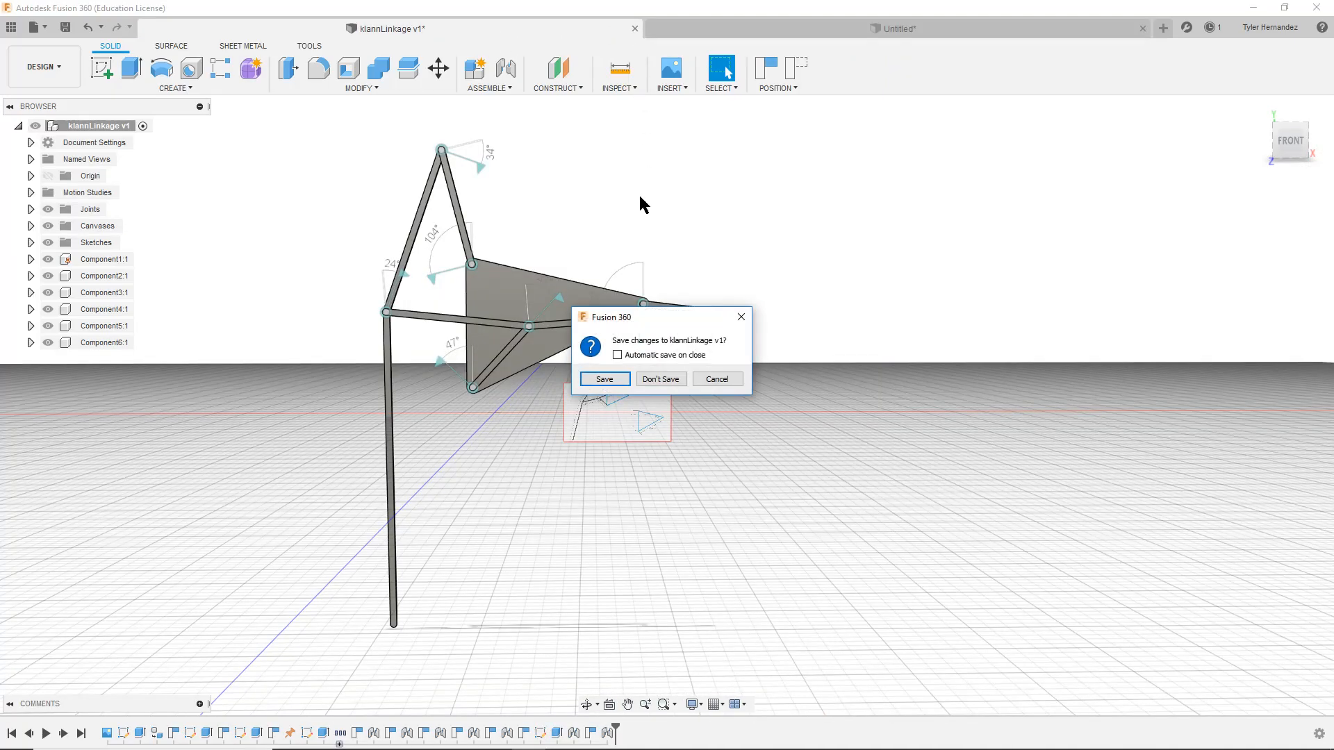
pyautogui.click(650, 378)
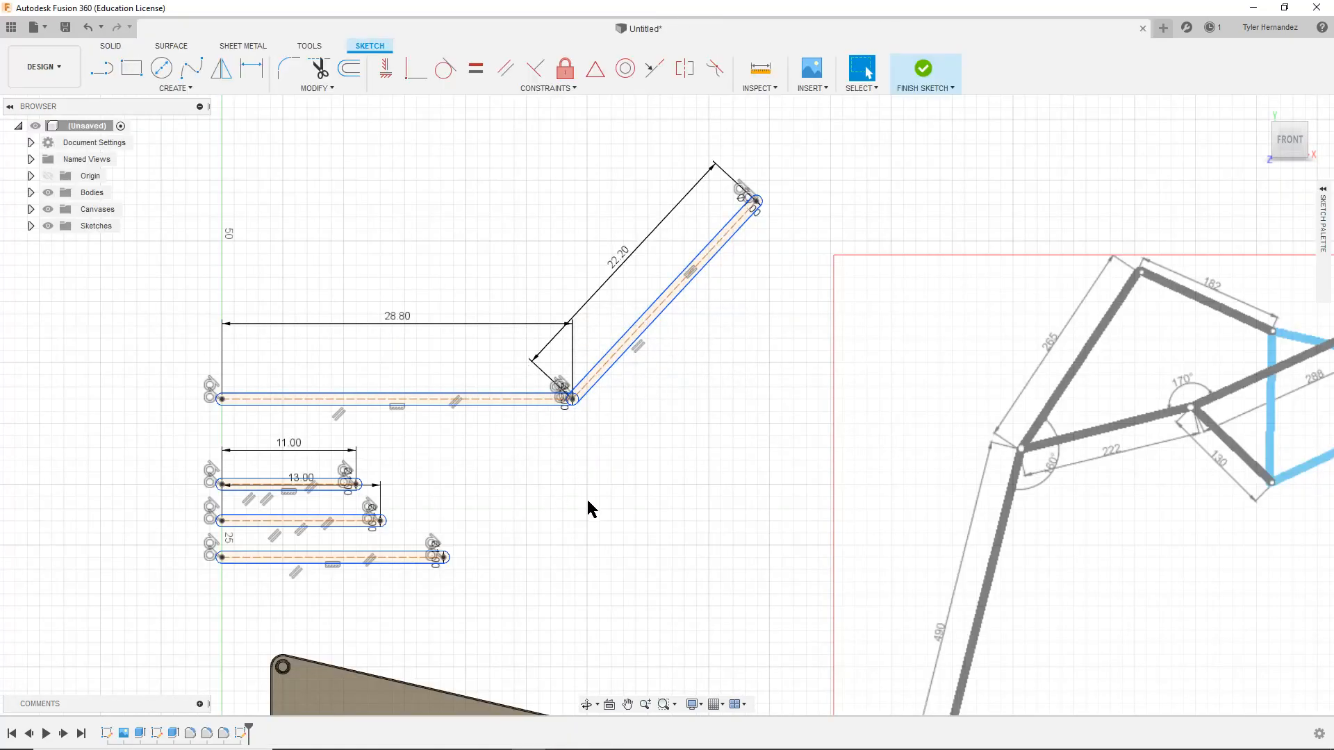
pyautogui.scroll(-5, 583, 535)
pyautogui.moveTo(584, 539)
pyautogui.mouseDown(button='middle')
pyautogui.moveTo(530, 346)
pyautogui.moveTo(489, 495)
pyautogui.mouseUp(button='middle')
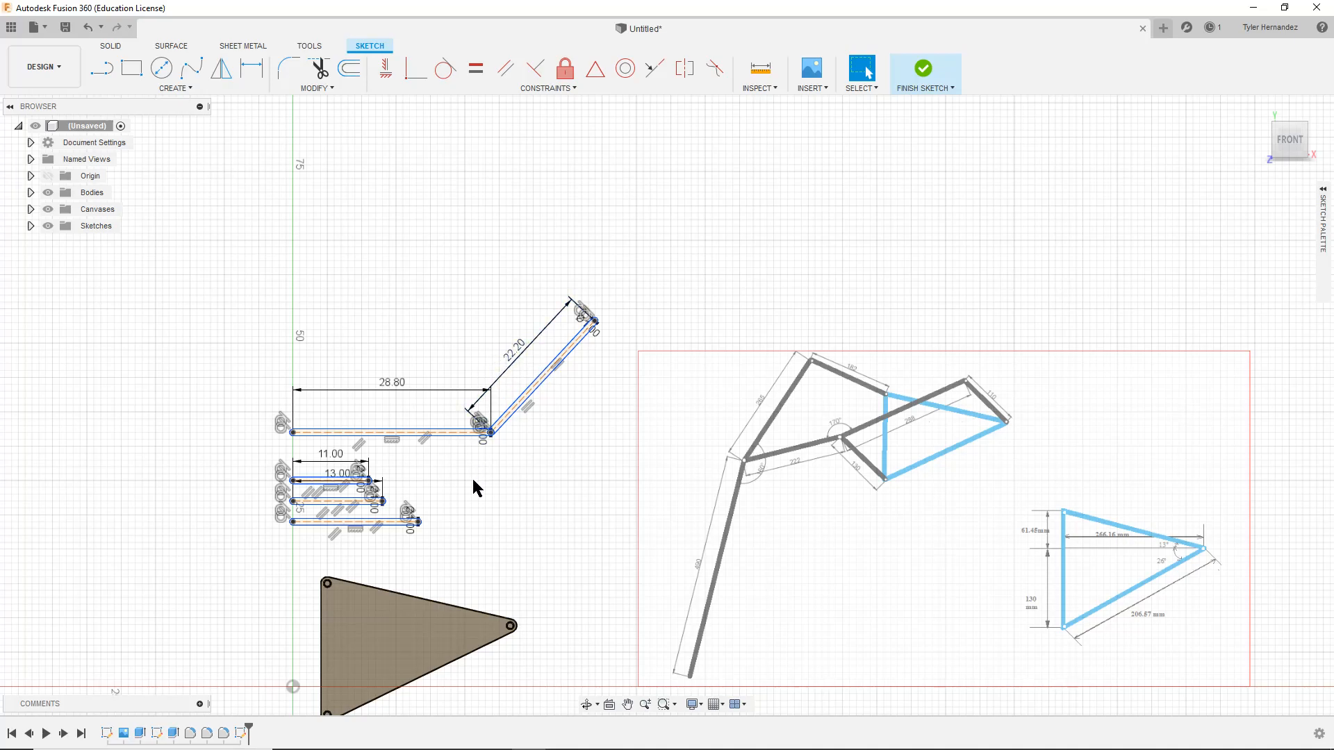
pyautogui.moveTo(435, 512); pyautogui.dragTo(416, 457, button='middle')
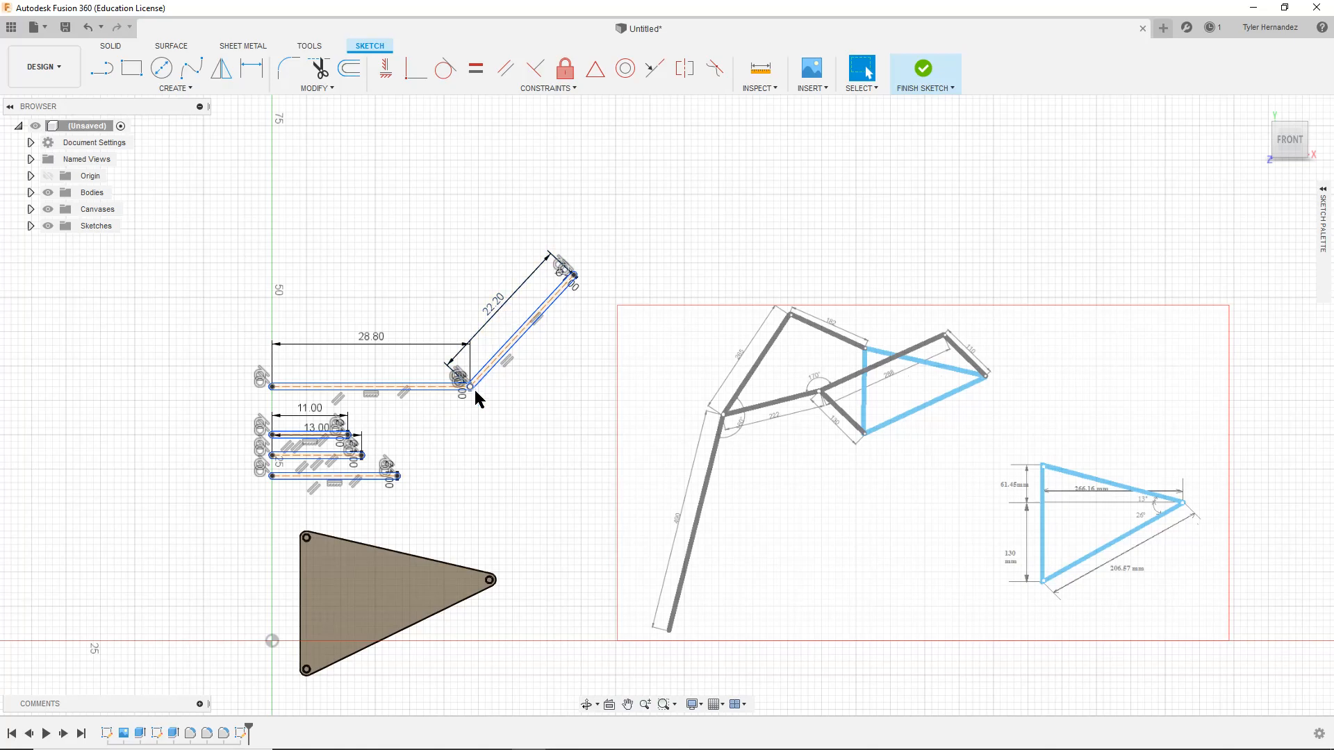
pyautogui.scroll(7, 461, 417)
pyautogui.moveTo(568, 353); pyautogui.dragTo(548, 607, button='middle')
pyautogui.scroll(-5, 556, 532)
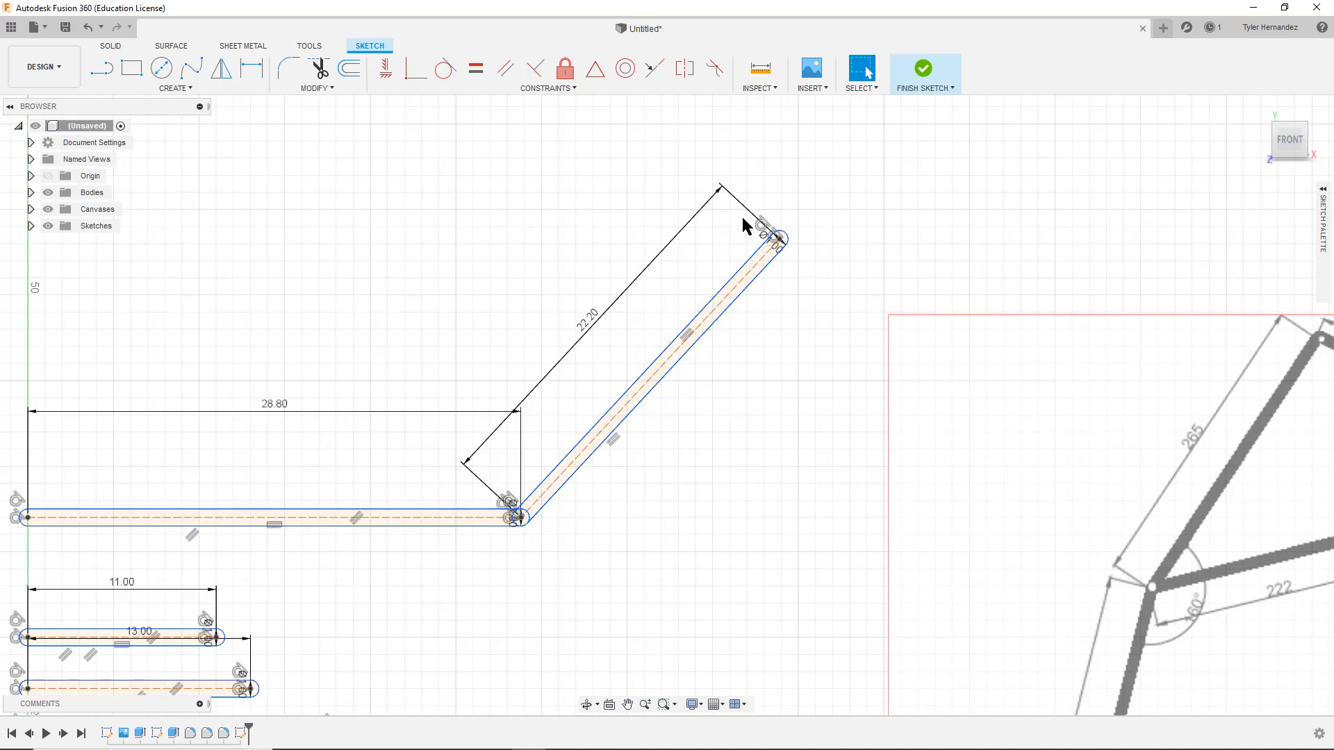
# Dimension the angle between the centrelines of the 28.8 mm and 22.2 mm slots and set it to 170 degrees
pyautogui.moveTo(815, 539)
pyautogui.mouseDown(button='middle')
pyautogui.moveTo(477, 393)
pyautogui.moveTo(834, 507)
pyautogui.moveTo(931, 514)
pyautogui.mouseUp(button='middle')
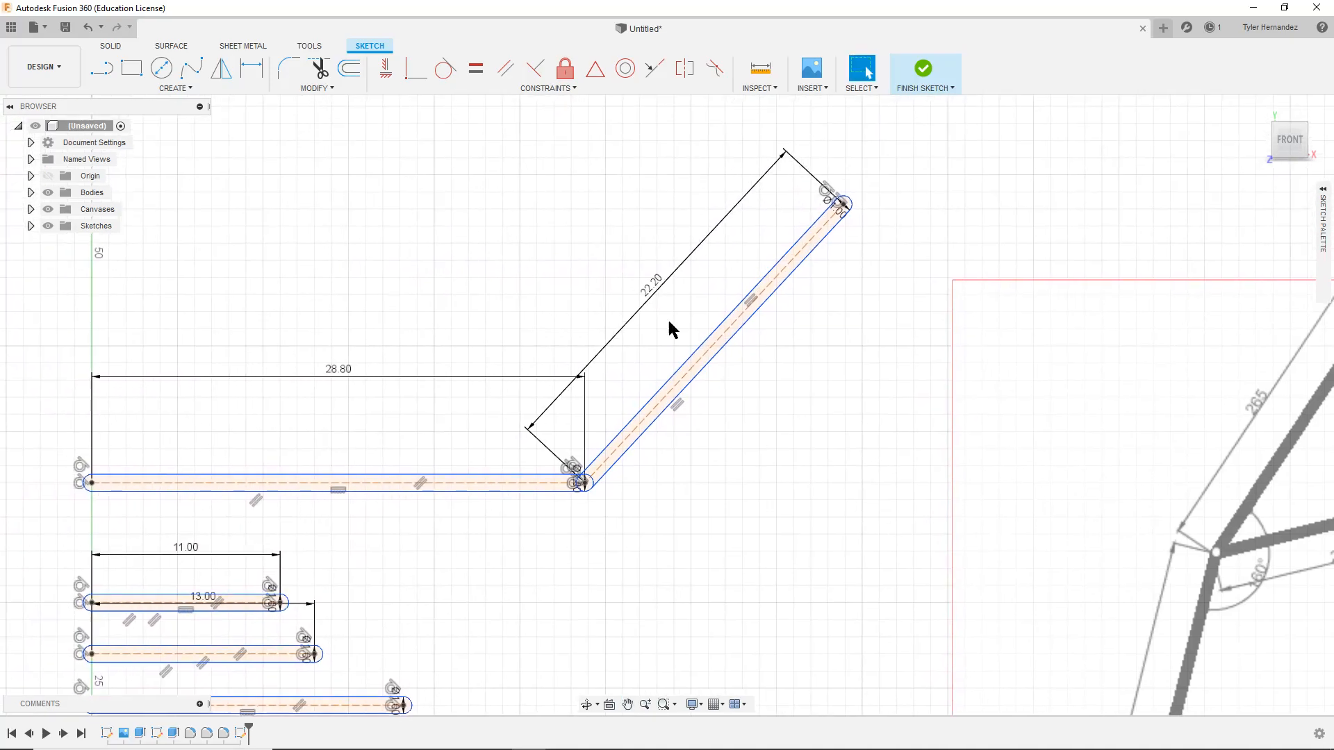
pyautogui.click(251, 71)
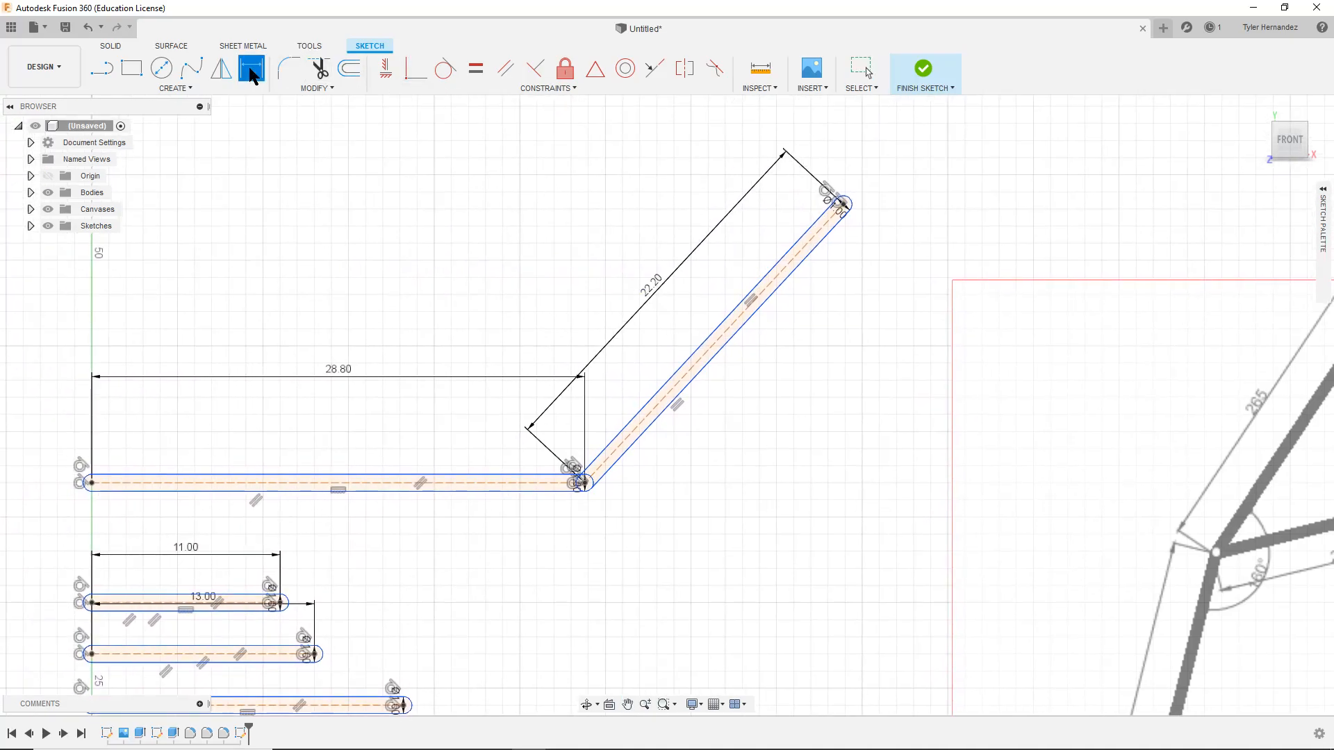
pyautogui.scroll(4, 623, 456)
pyautogui.click(608, 459)
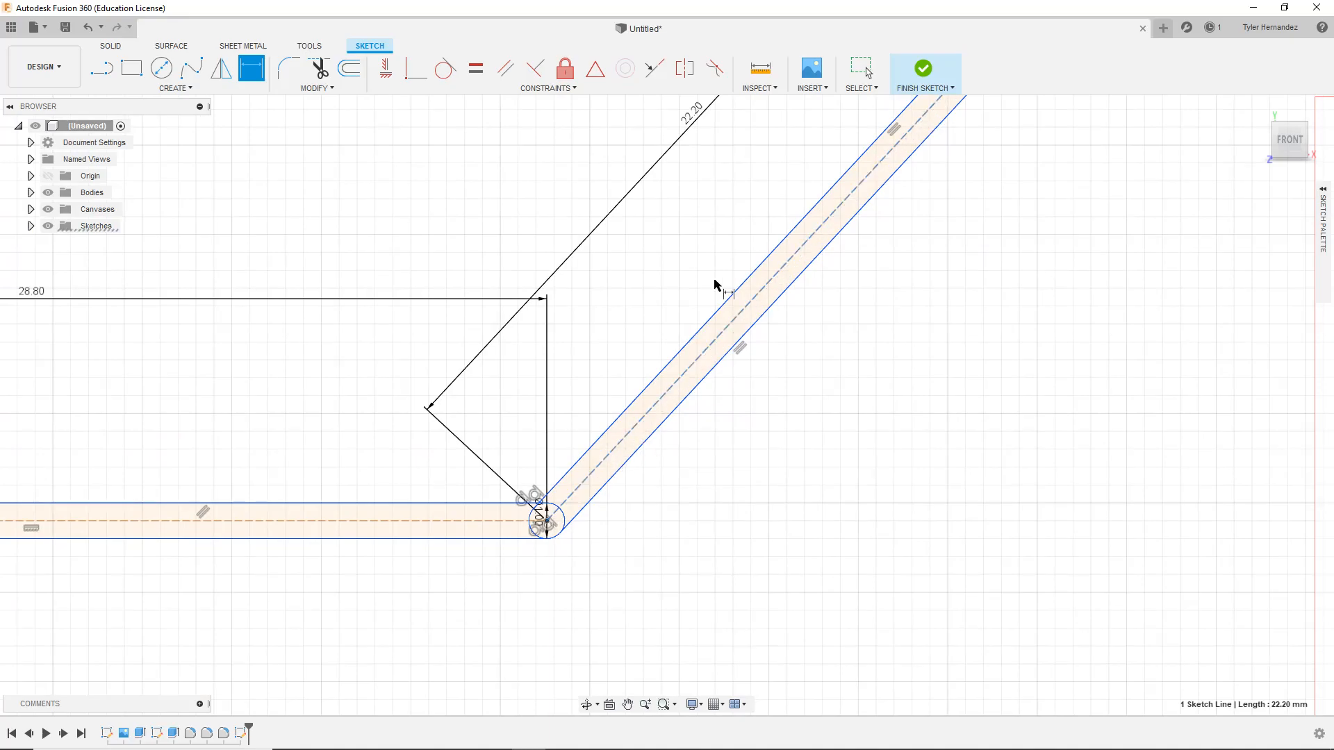
pyautogui.click(427, 522)
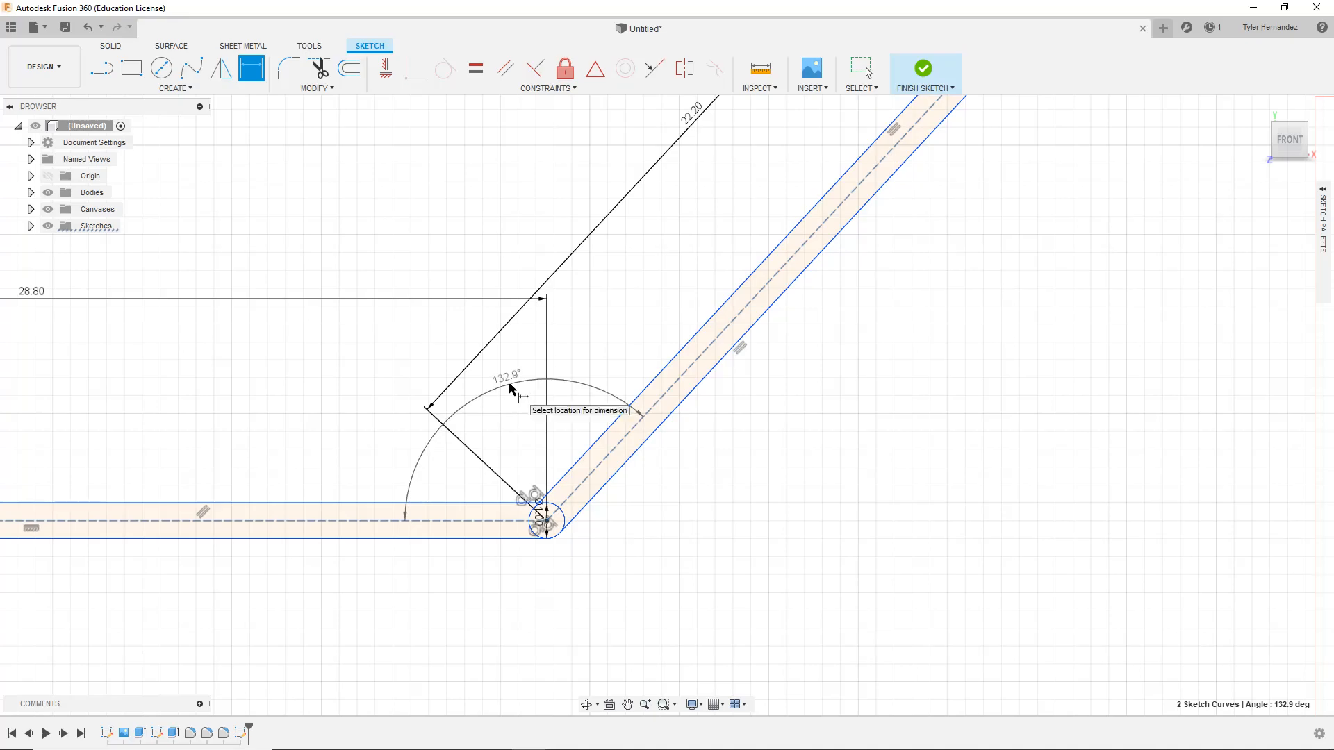
pyautogui.click(511, 422)
pyautogui.moveTo(1027, 515)
pyautogui.mouseDown(button='middle')
pyautogui.moveTo(3, 298)
pyautogui.moveTo(789, 440)
pyautogui.moveTo(896, 496)
pyautogui.mouseUp(button='middle')
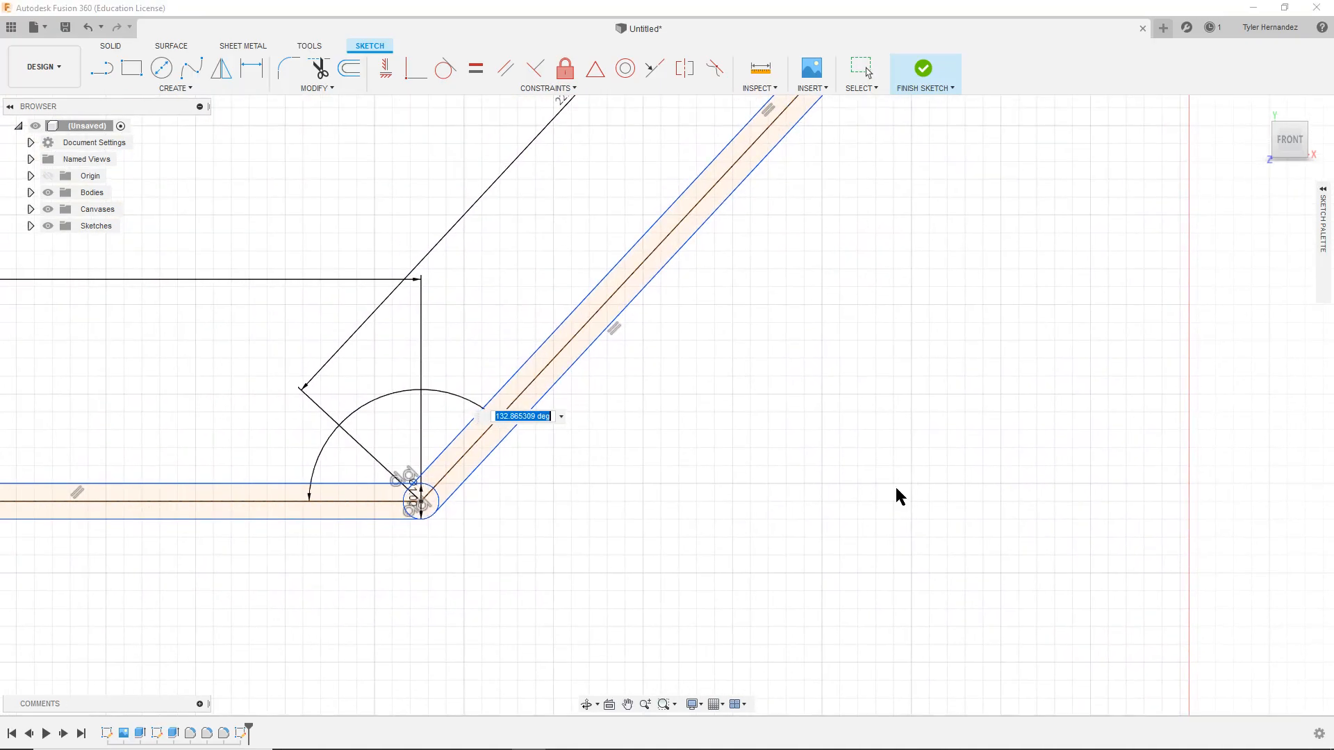
pyautogui.write('170')
pyautogui.press('Return')
# Sketch a horizontal centre-to-centre slot above the others, starting on the vertical axis, 26.5 mm long and 1 mm wide
pyautogui.scroll(-3, 862, 549)
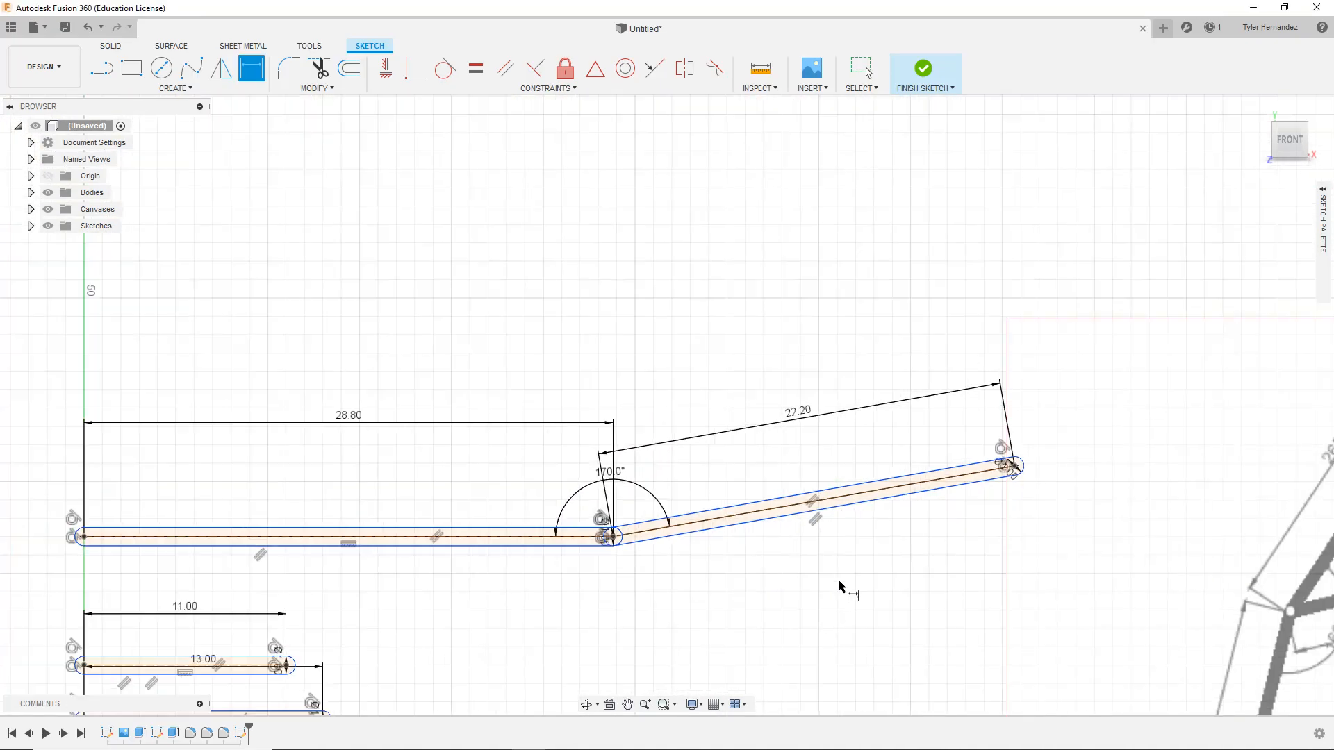
pyautogui.scroll(-2, 666, 592)
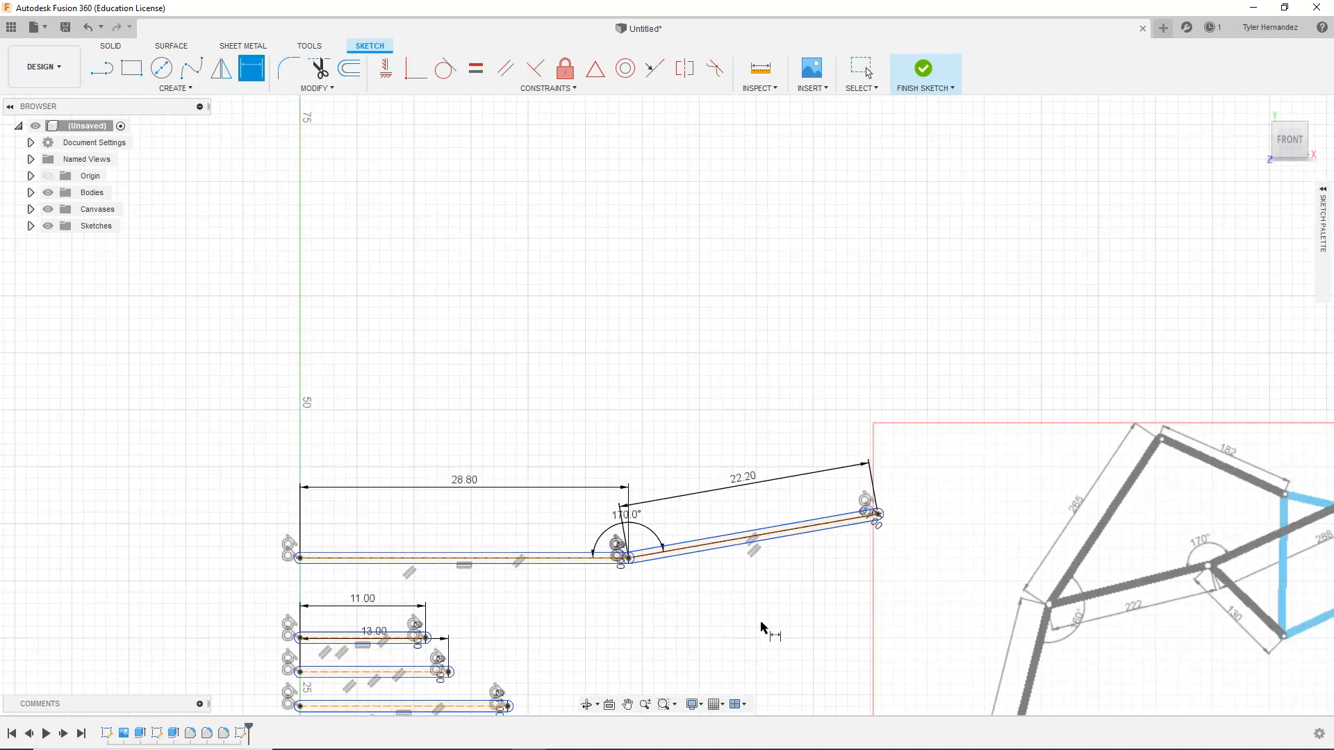
pyautogui.moveTo(762, 625); pyautogui.dragTo(501, 515, button='middle')
pyautogui.moveTo(565, 560); pyautogui.dragTo(639, 419, button='middle')
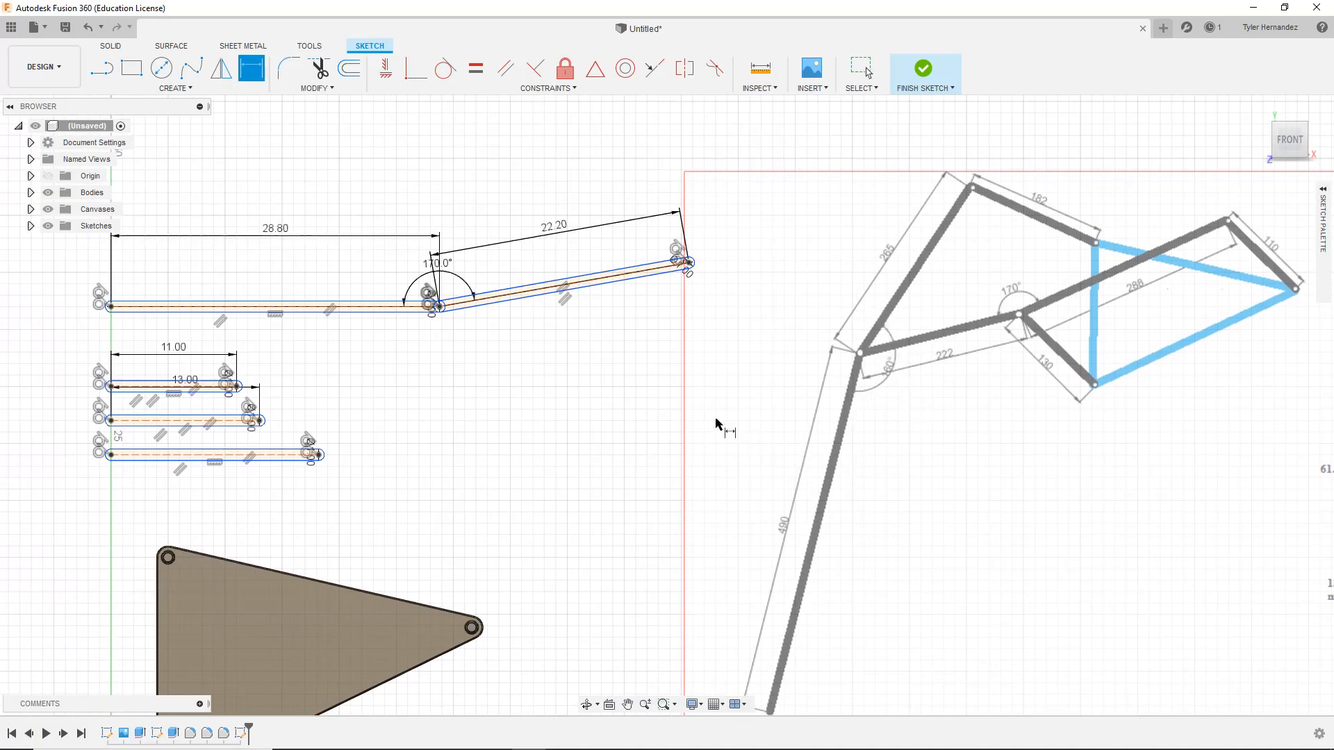
pyautogui.moveTo(718, 425); pyautogui.dragTo(831, 616, button='middle')
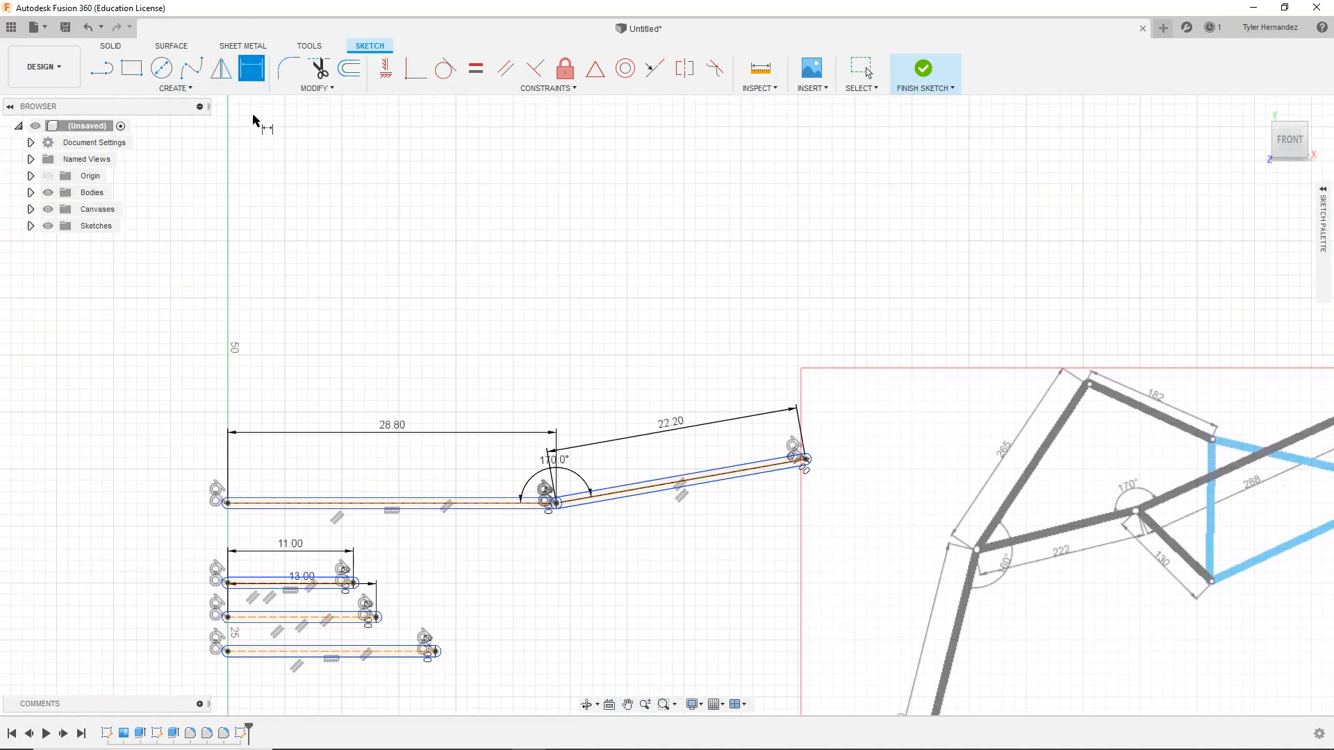
pyautogui.click(150, 88)
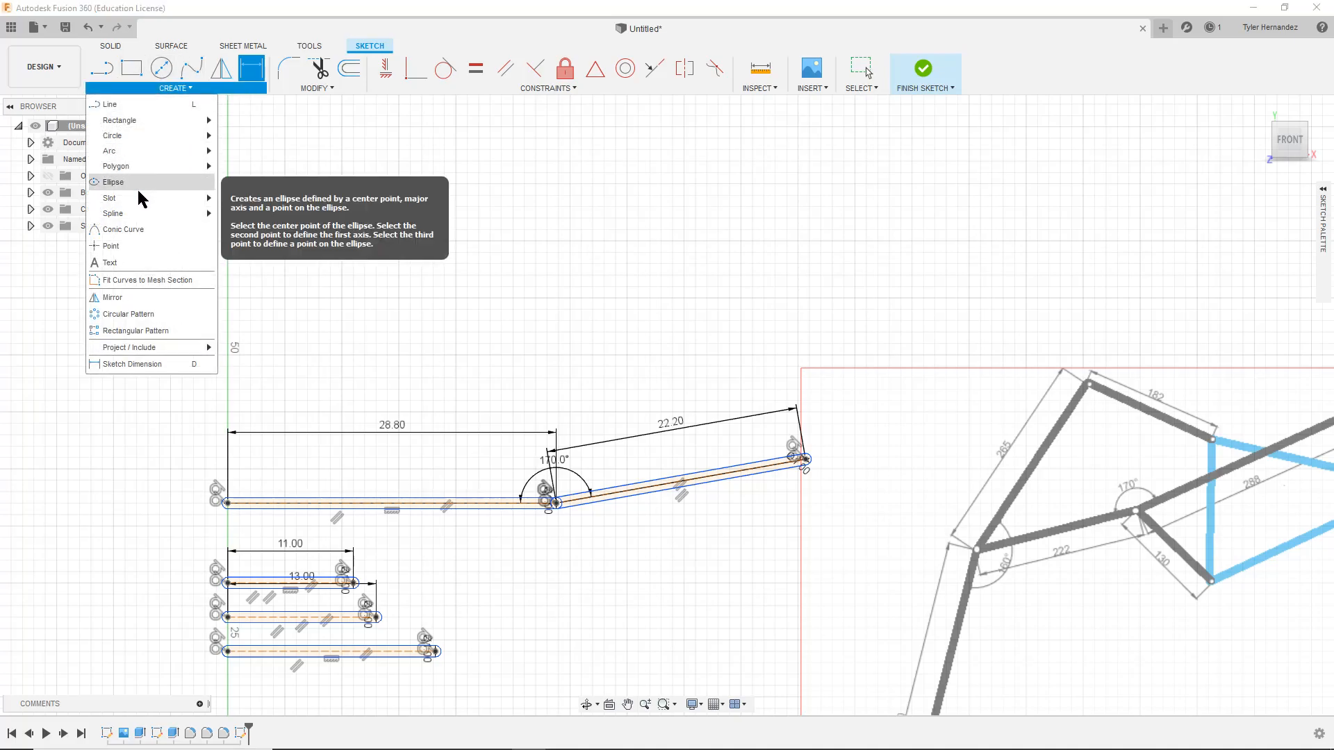
pyautogui.click(278, 199)
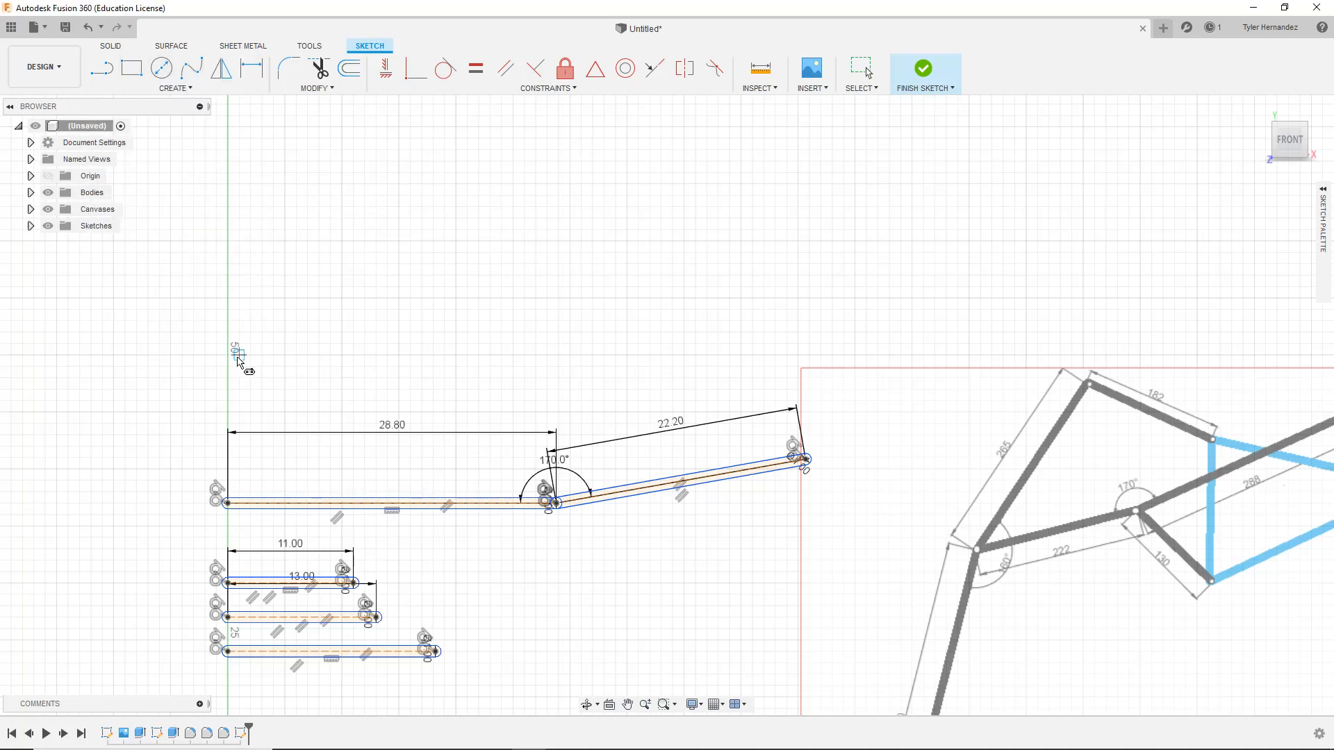
pyautogui.click(227, 355)
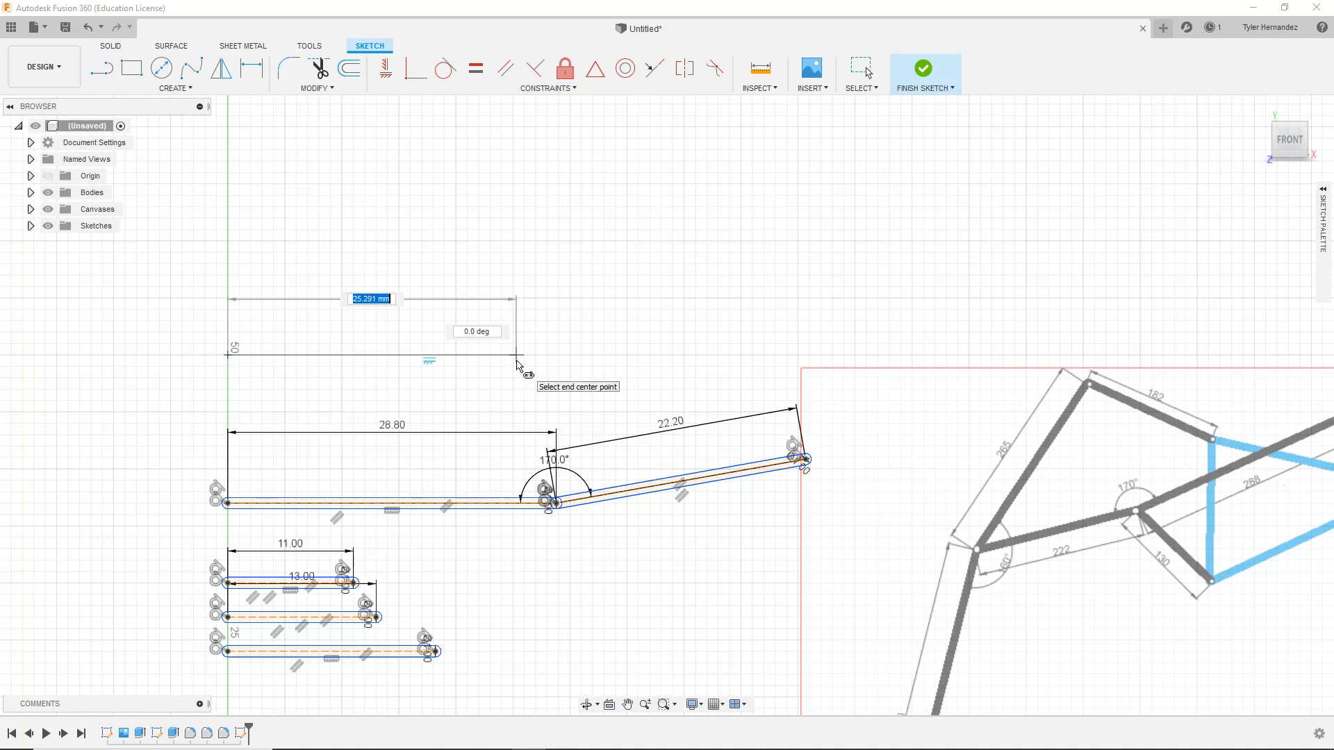
pyautogui.write('26.5')
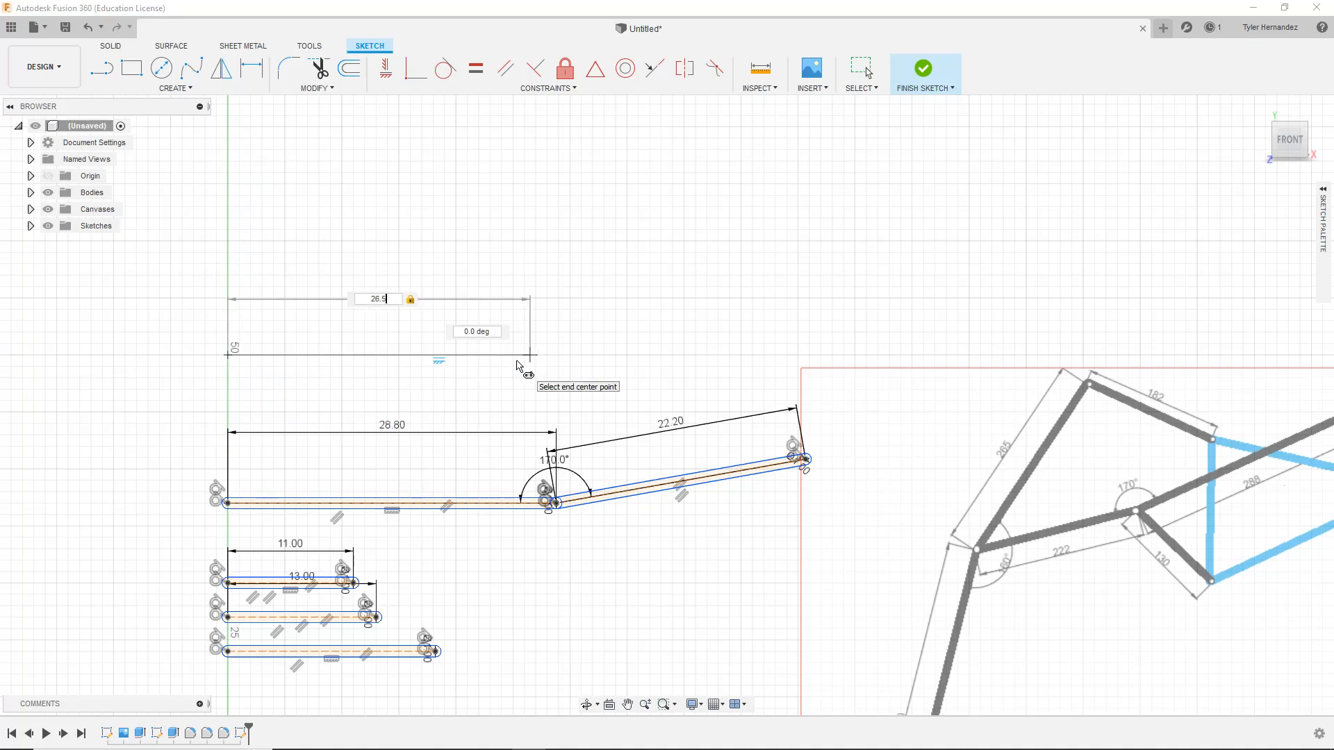
pyautogui.press('Return')
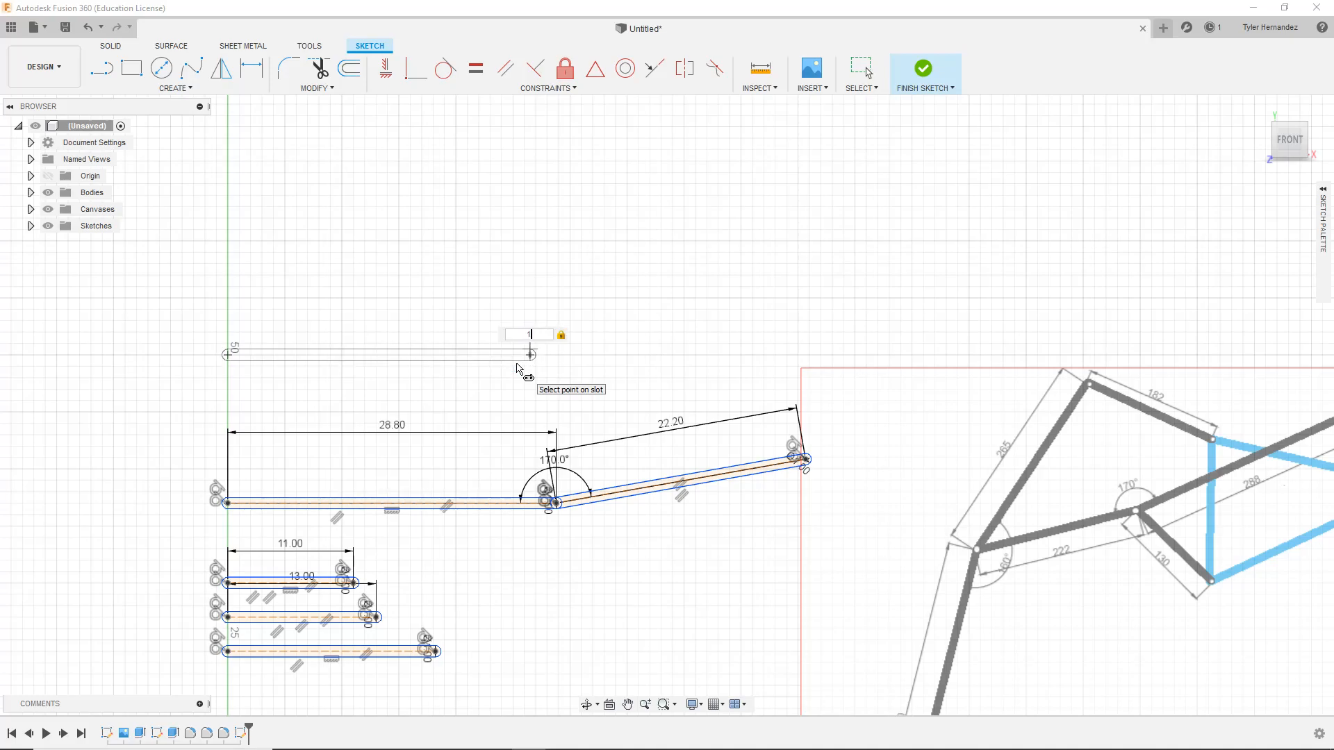
pyautogui.press('Return')
# Sketch a second slot rising from the end centre of the 26.5 mm slot, 49 mm long and 1 mm wide
pyautogui.scroll(3, 486, 333)
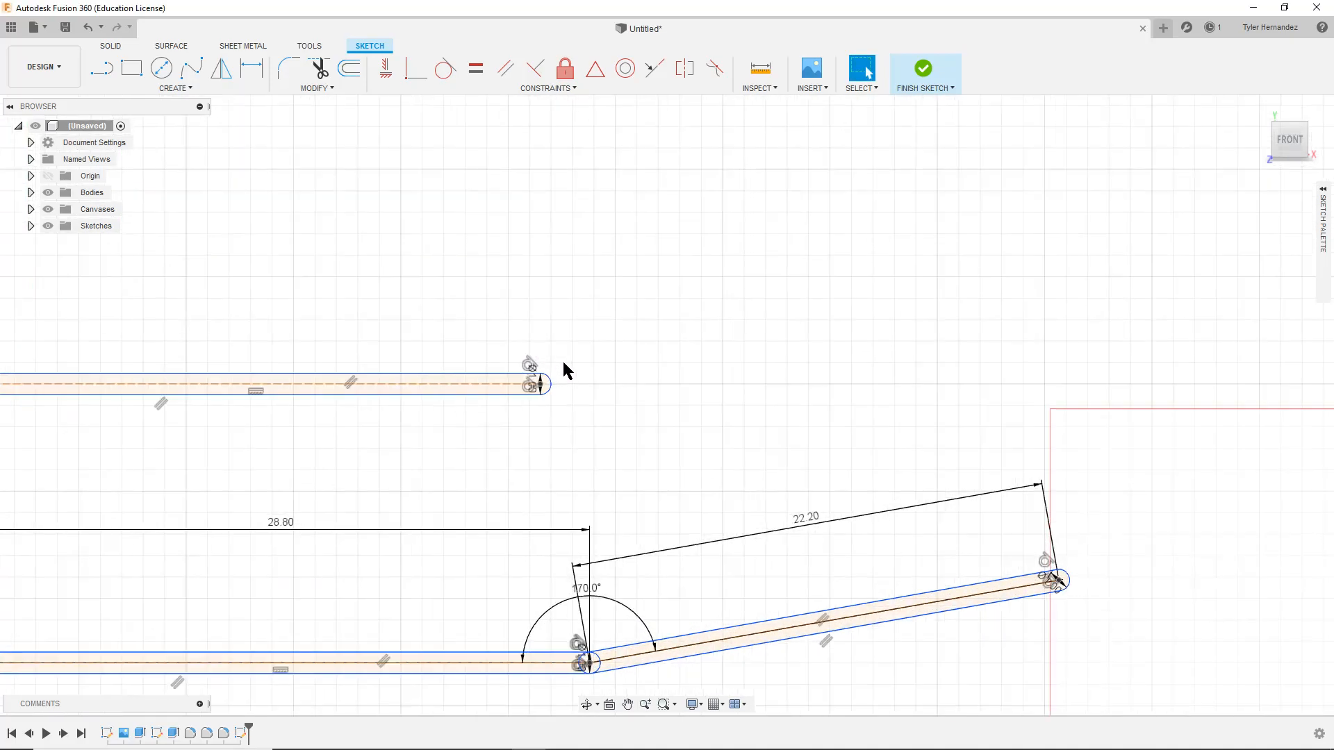
pyautogui.rightClick(510, 293)
pyautogui.click(507, 257)
pyautogui.click(541, 386)
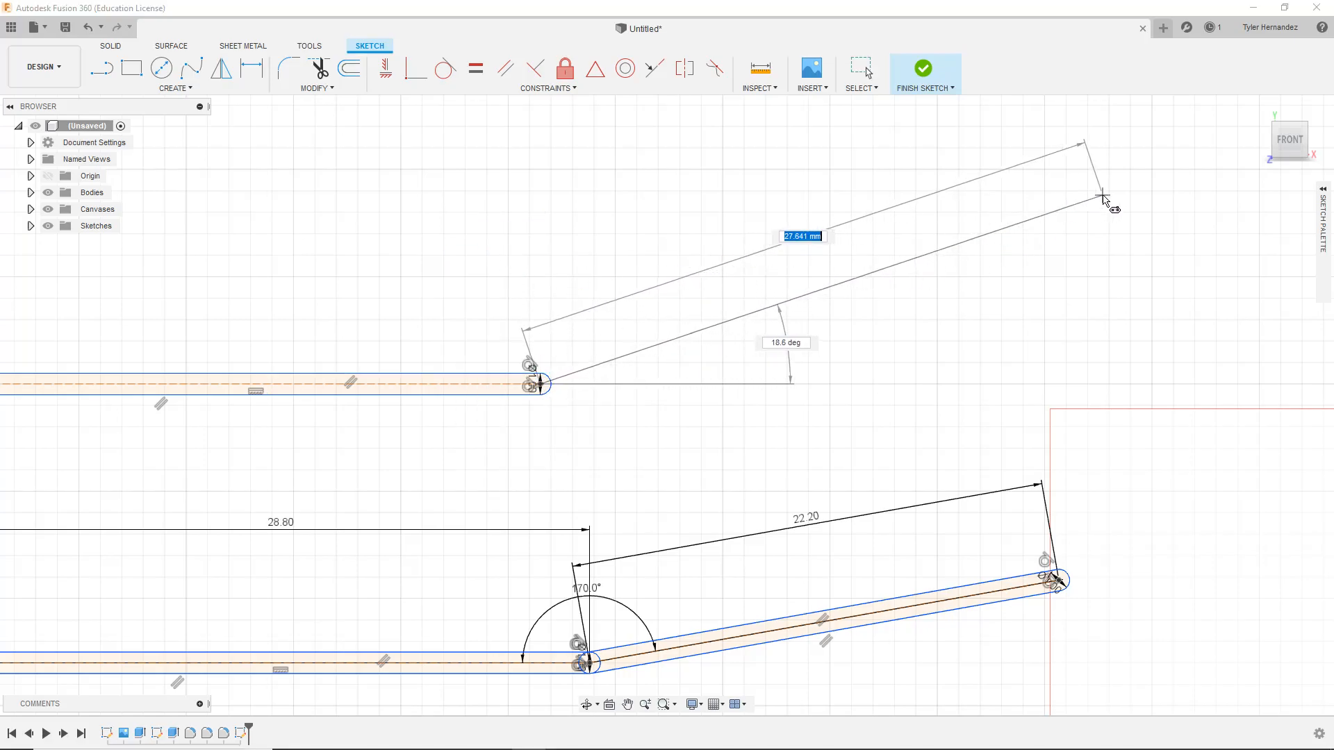
pyautogui.write('49')
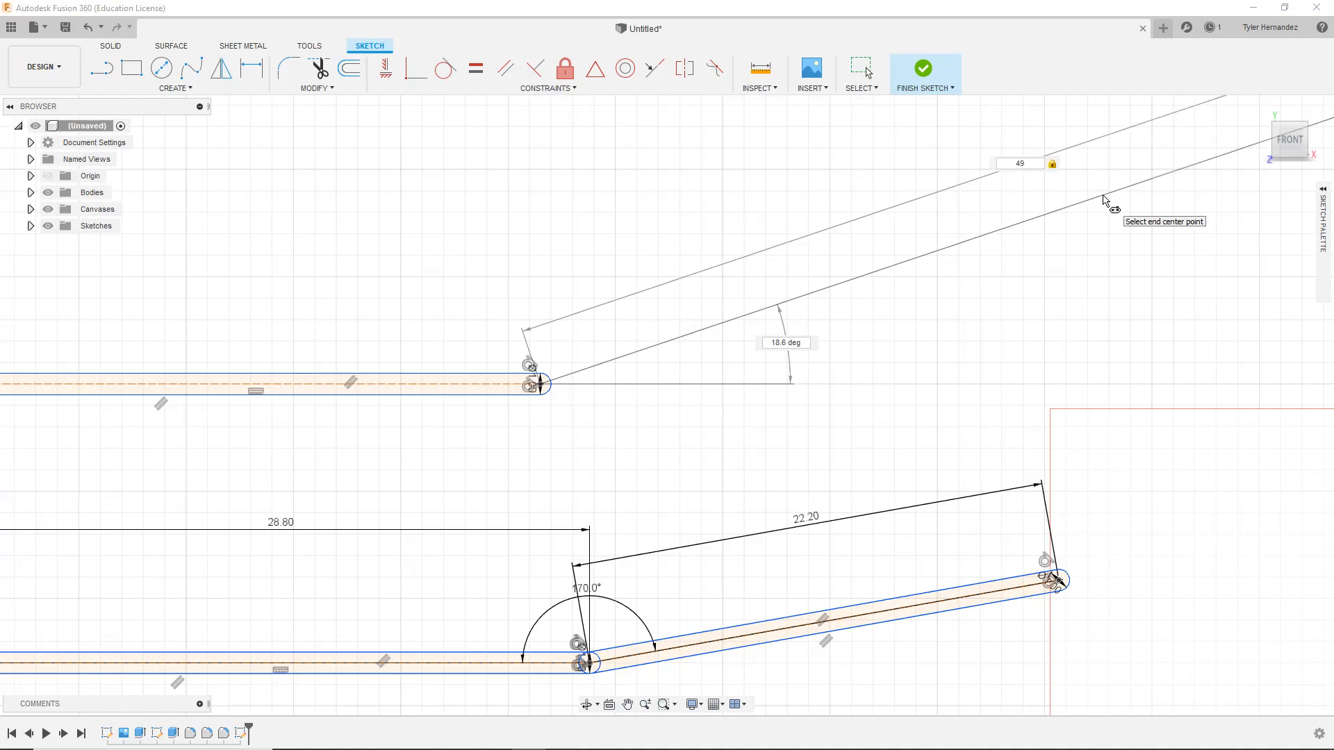
pyautogui.press('Return')
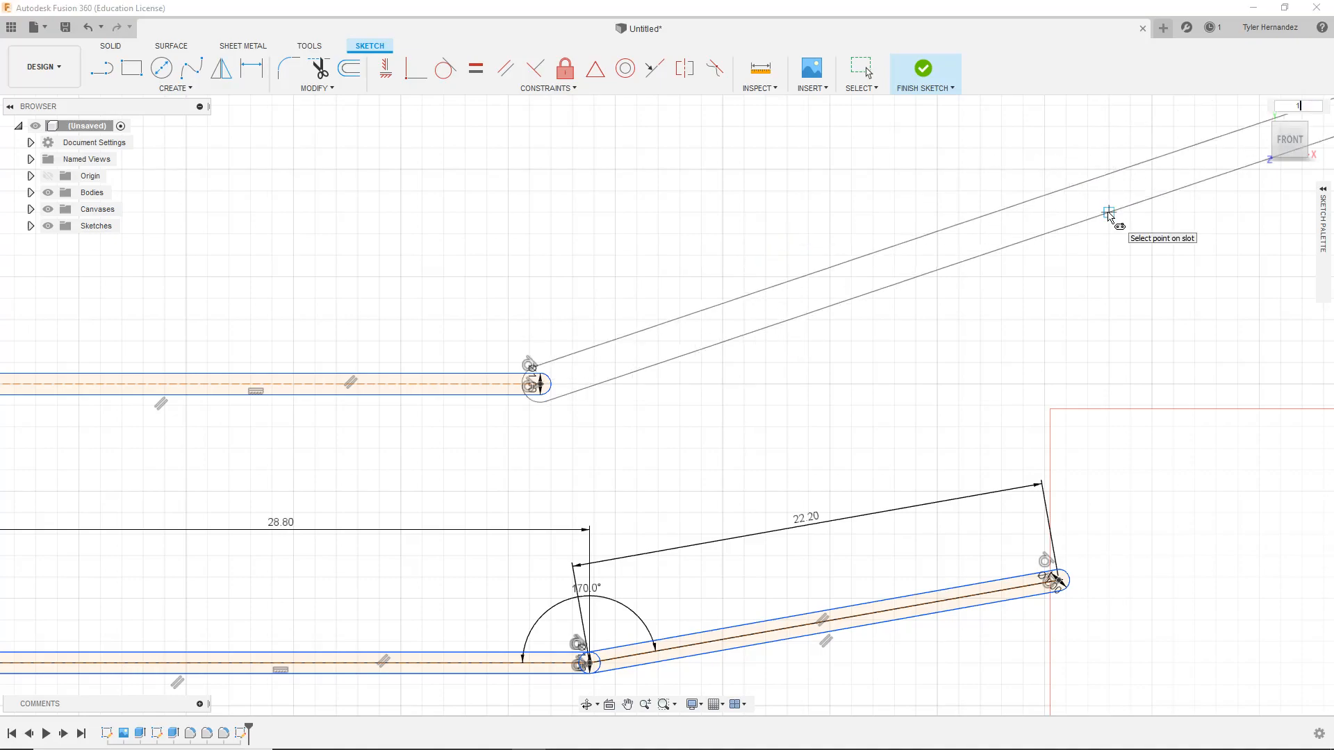
pyautogui.press('Return')
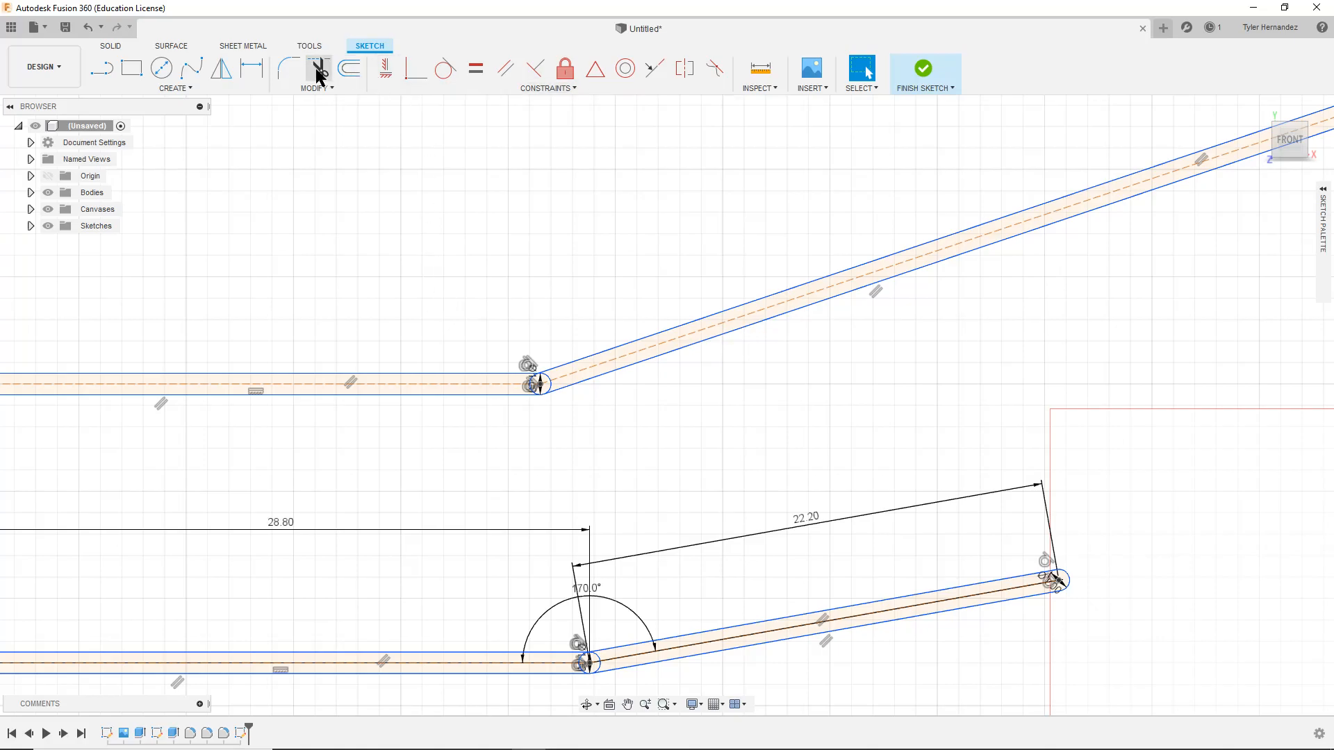
# Set the angle between the centrelines of the 26.5 mm and 49 mm slots to 160 degrees and finish the sketch
pyautogui.click(251, 68)
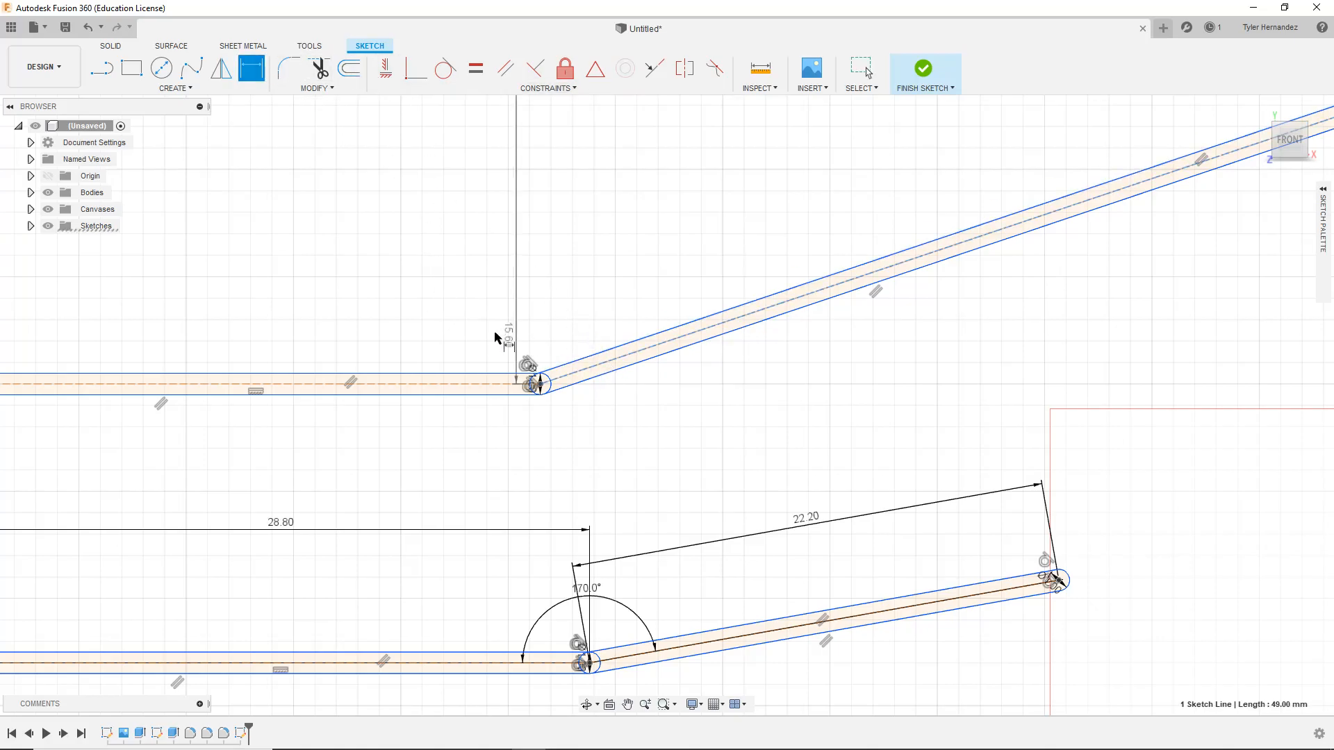
pyautogui.click(487, 387)
pyautogui.click(556, 375)
pyautogui.click(517, 314)
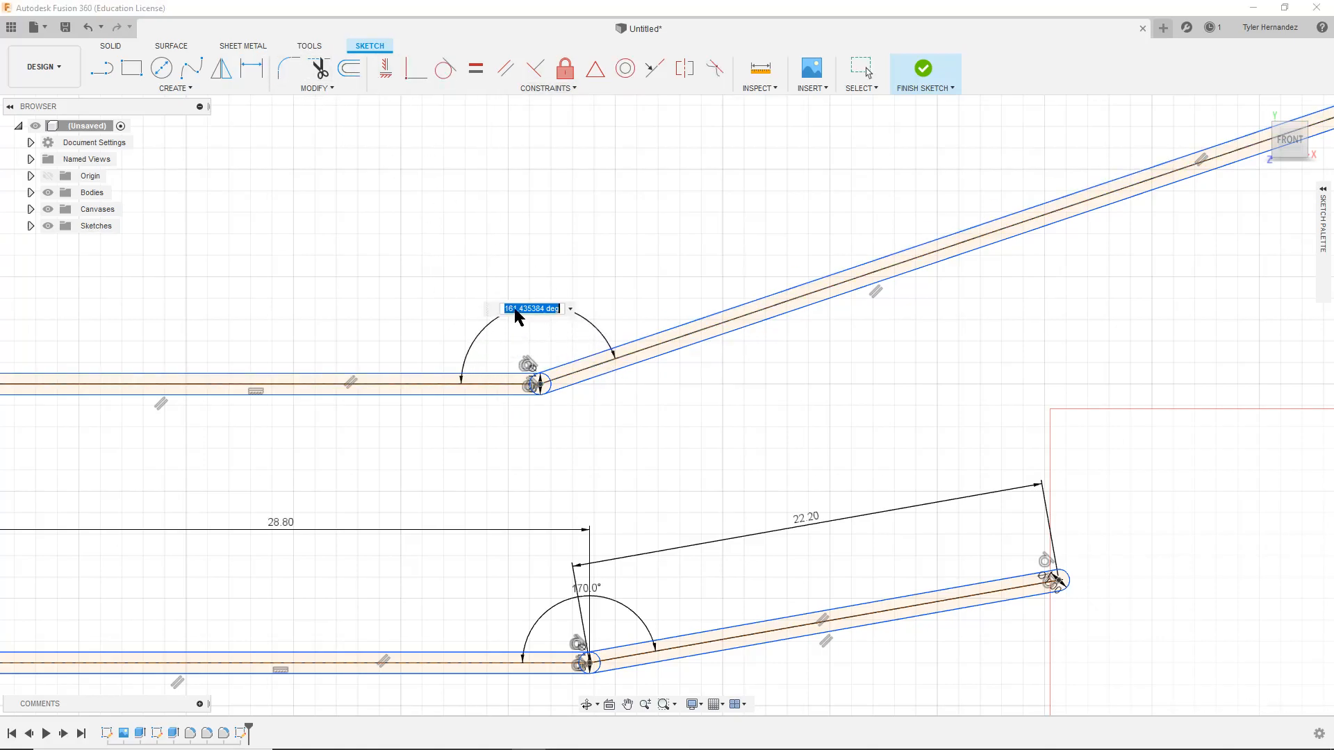
pyautogui.write('160')
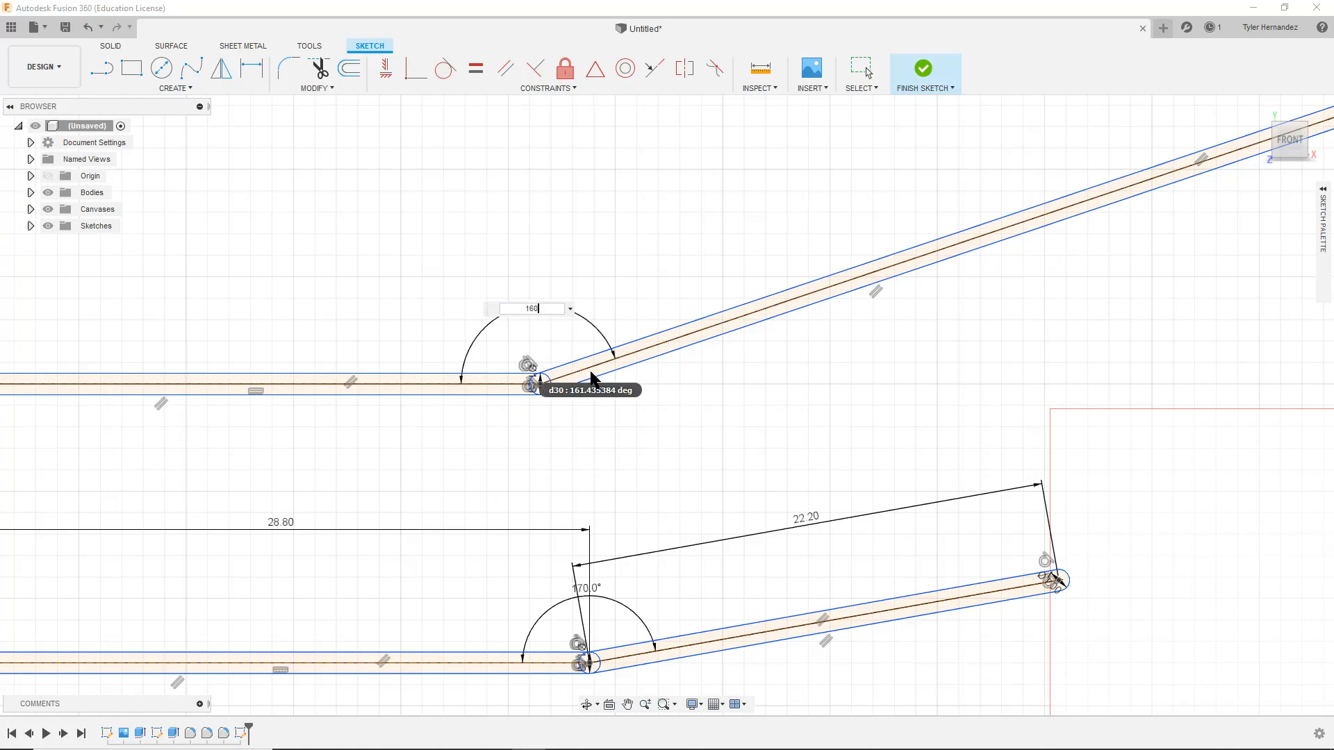
pyautogui.press('Return')
pyautogui.scroll(-5, 361, 551)
pyautogui.moveTo(361, 550)
pyautogui.mouseDown(button='middle')
pyautogui.moveTo(227, 427)
pyautogui.moveTo(239, 311)
pyautogui.mouseUp(button='middle')
pyautogui.scroll(-3, 206, 460)
pyautogui.press('d')
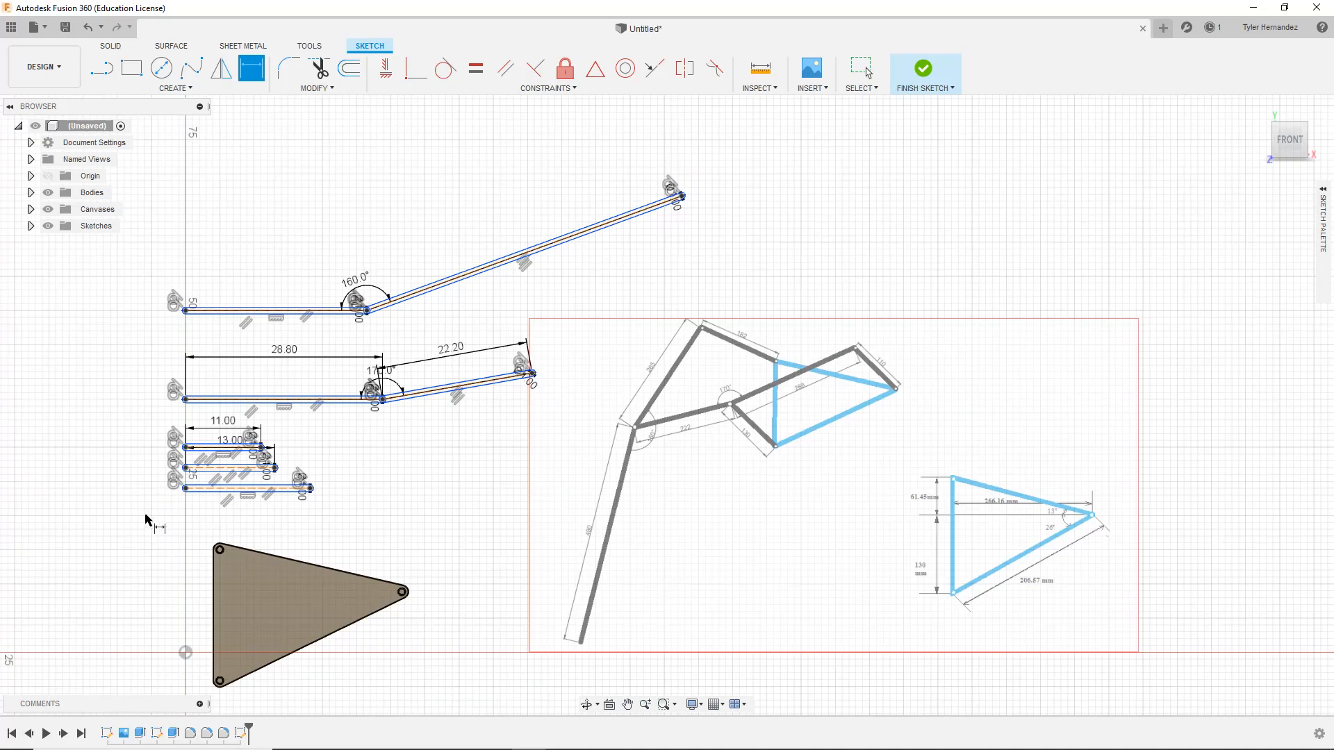
pyautogui.moveTo(389, 519)
pyautogui.mouseDown(button='middle')
pyautogui.moveTo(512, 459)
pyautogui.moveTo(462, 499)
pyautogui.mouseUp(button='middle')
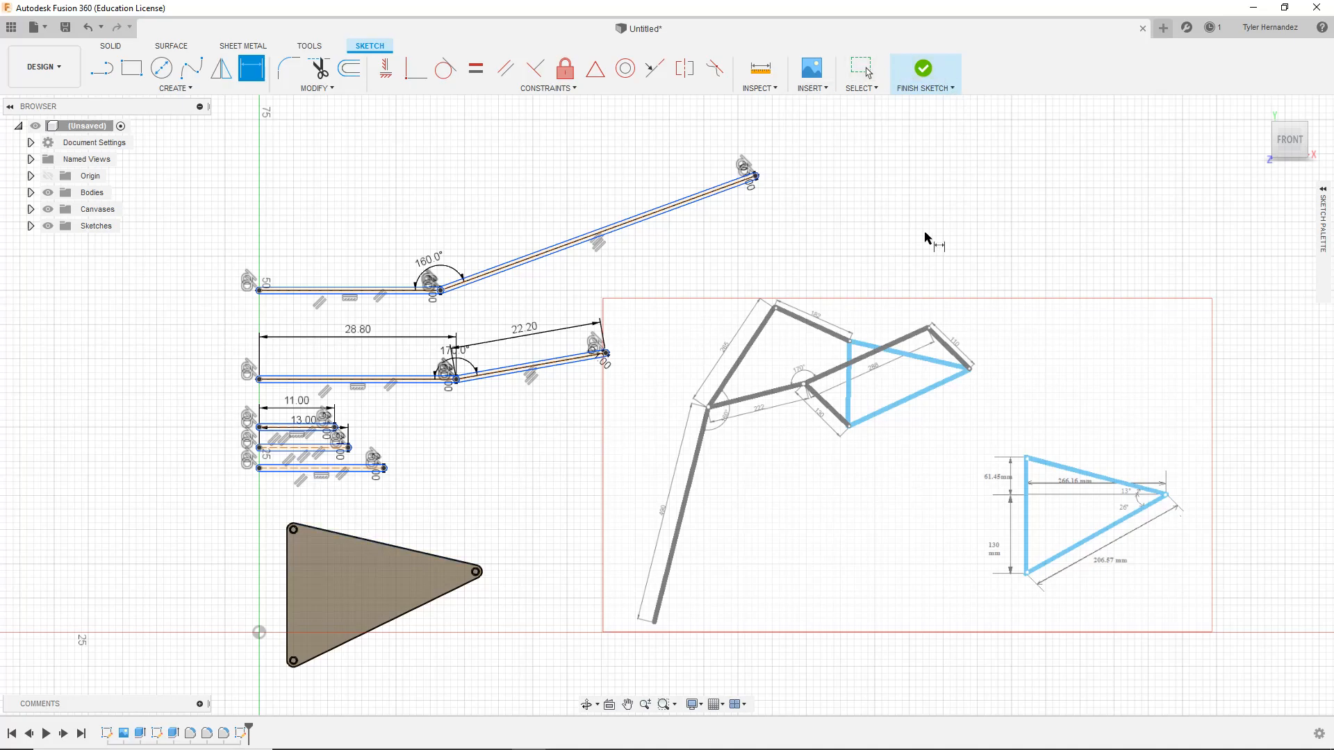
pyautogui.click(923, 68)
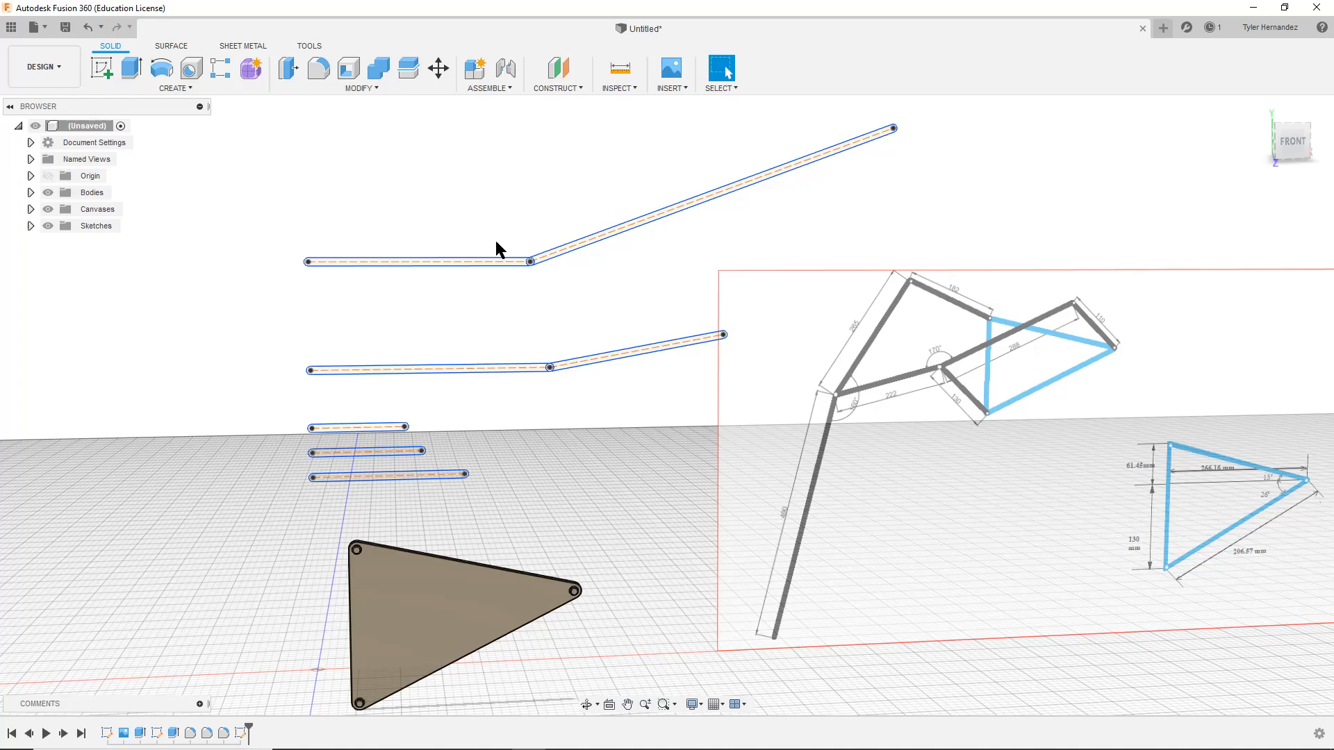
# Extrude all the slot profiles of the linkage bars by 0.5 mm as new bodies
pyautogui.keyDown('shift'); pyautogui.moveTo(397, 375); pyautogui.dragTo(486, 368, button='middle'); pyautogui.keyUp('shift')
pyautogui.moveTo(891, 405)
pyautogui.keyDown('shift'); pyautogui.mouseDown(button='middle')
pyautogui.moveTo(882, 387)
pyautogui.moveTo(587, 340)
pyautogui.moveTo(600, 334)
pyautogui.moveTo(551, 355)
pyautogui.moveTo(546, 376)
pyautogui.moveTo(723, 336)
pyautogui.moveTo(679, 301)
pyautogui.moveTo(731, 290)
pyautogui.moveTo(652, 473)
pyautogui.moveTo(549, 478)
pyautogui.mouseUp(button='middle'); pyautogui.keyUp('shift')
pyautogui.scroll(-2, 551, 475)
pyautogui.moveTo(643, 459)
pyautogui.keyDown('shift'); pyautogui.mouseDown(button='middle')
pyautogui.moveTo(643, 473)
pyautogui.moveTo(654, 459)
pyautogui.mouseUp(button='middle'); pyautogui.keyUp('shift')
pyautogui.moveTo(270, 173)
pyautogui.mouseDown()
pyautogui.moveTo(778, 489)
pyautogui.moveTo(891, 507)
pyautogui.mouseUp()
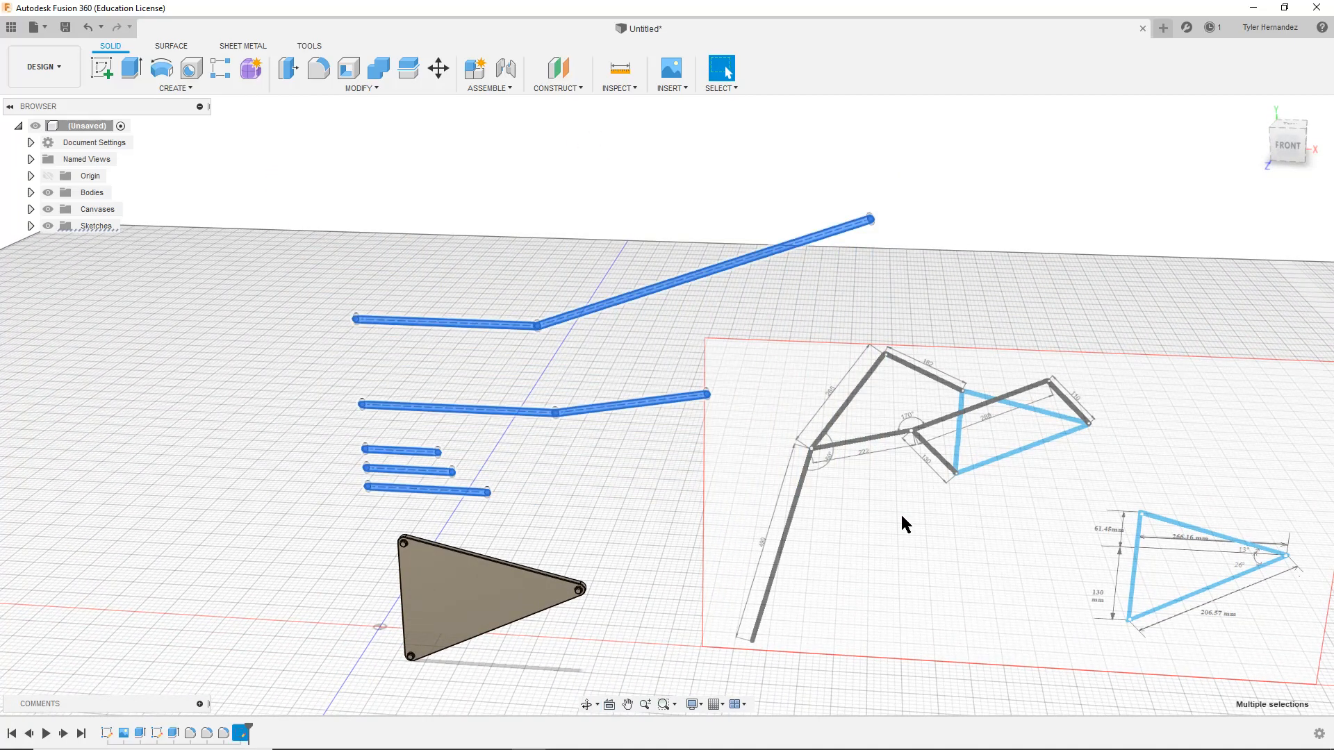
pyautogui.press('e')
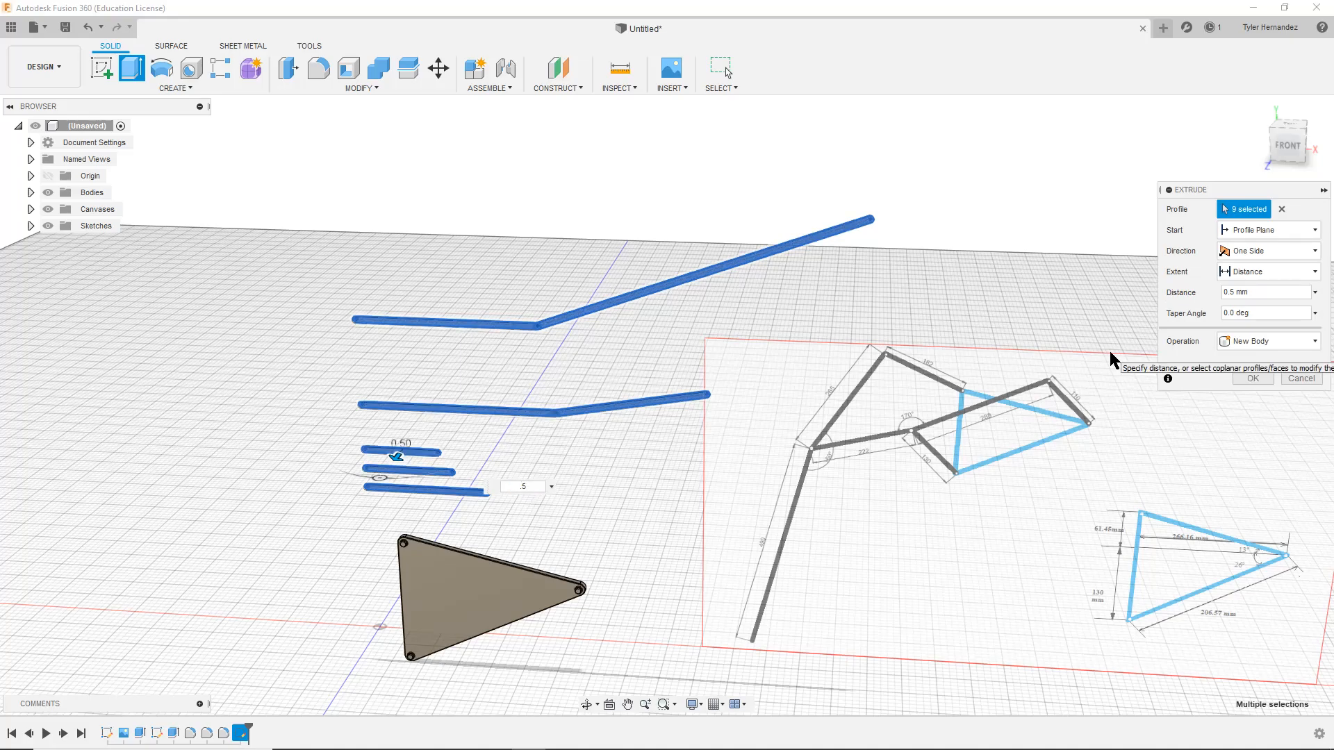
pyautogui.press('Return')
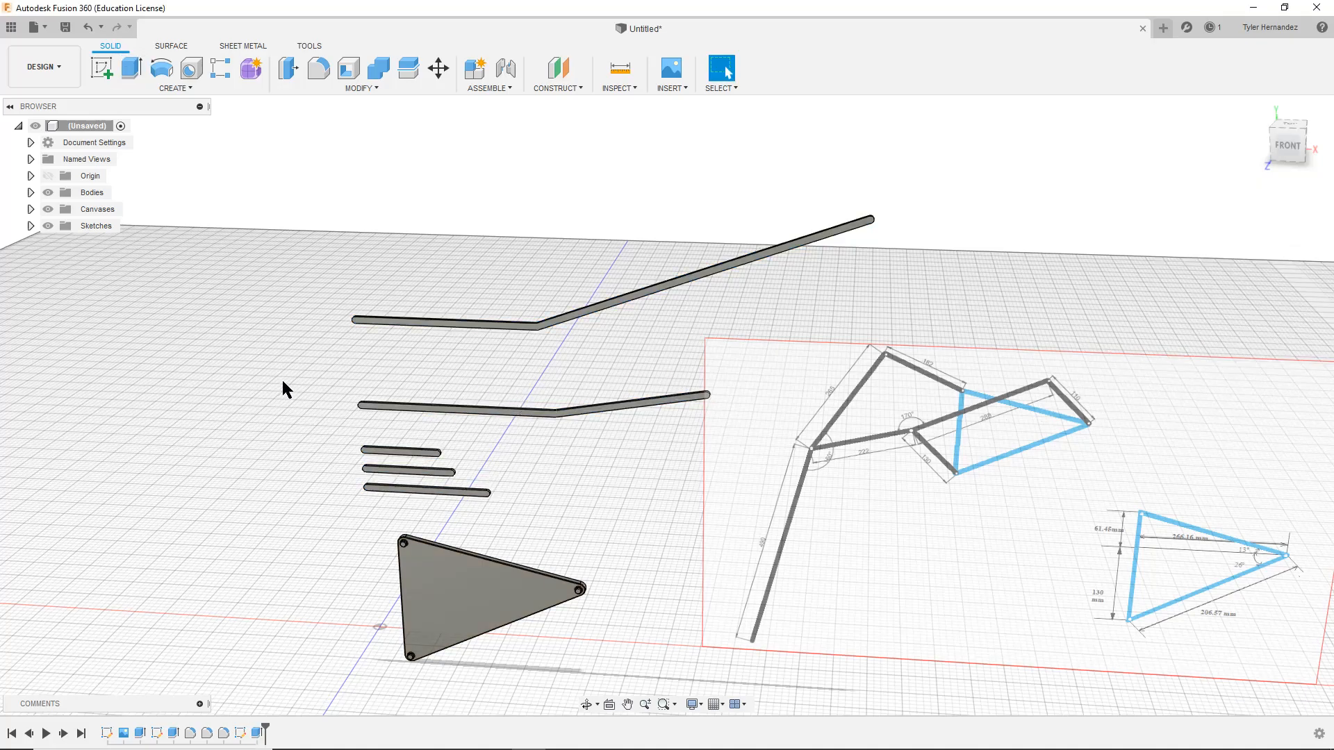
# Fillet all the edges of the extruded linkage bars with a 0.1 mm constant radius
pyautogui.scroll(6, 443, 343)
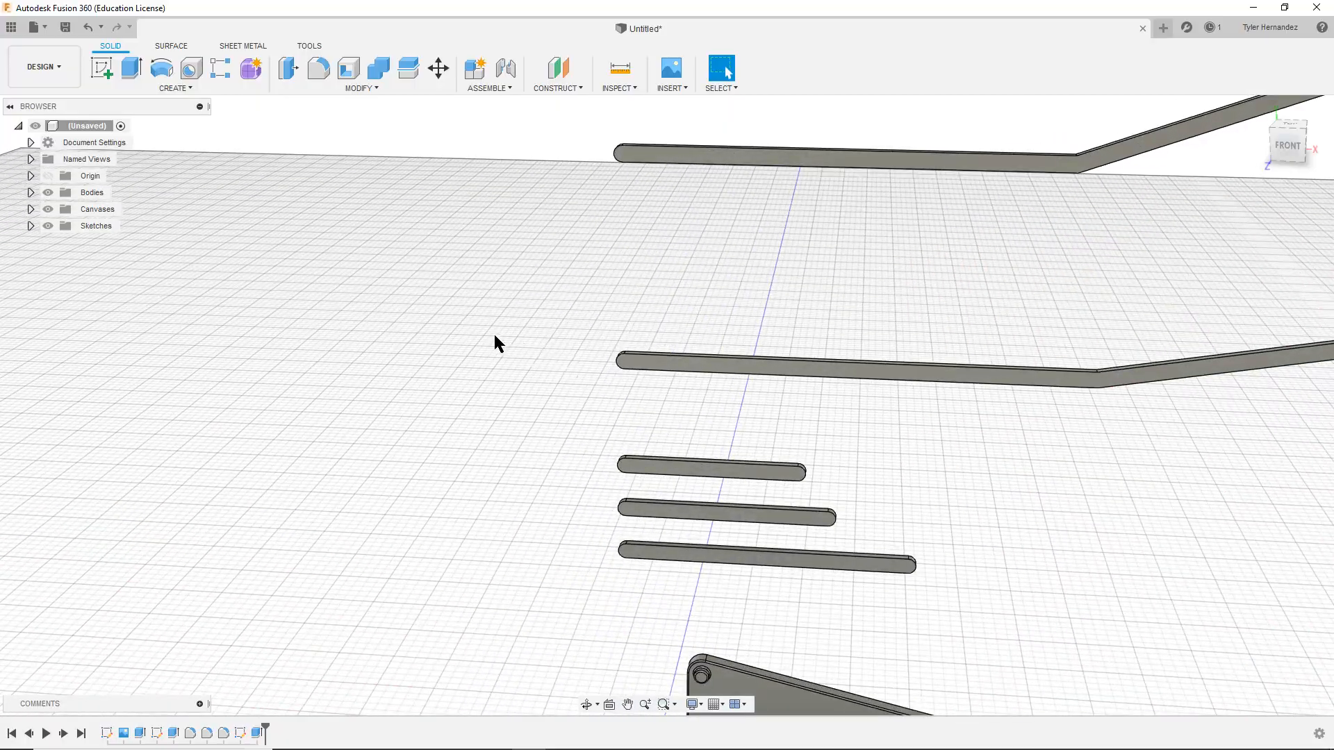
pyautogui.moveTo(477, 336)
pyautogui.keyDown('shift'); pyautogui.mouseDown(button='middle')
pyautogui.moveTo(557, 336)
pyautogui.moveTo(664, 306)
pyautogui.moveTo(622, 337)
pyautogui.moveTo(482, 337)
pyautogui.mouseUp(button='middle'); pyautogui.keyUp('shift')
pyautogui.scroll(-5, 478, 424)
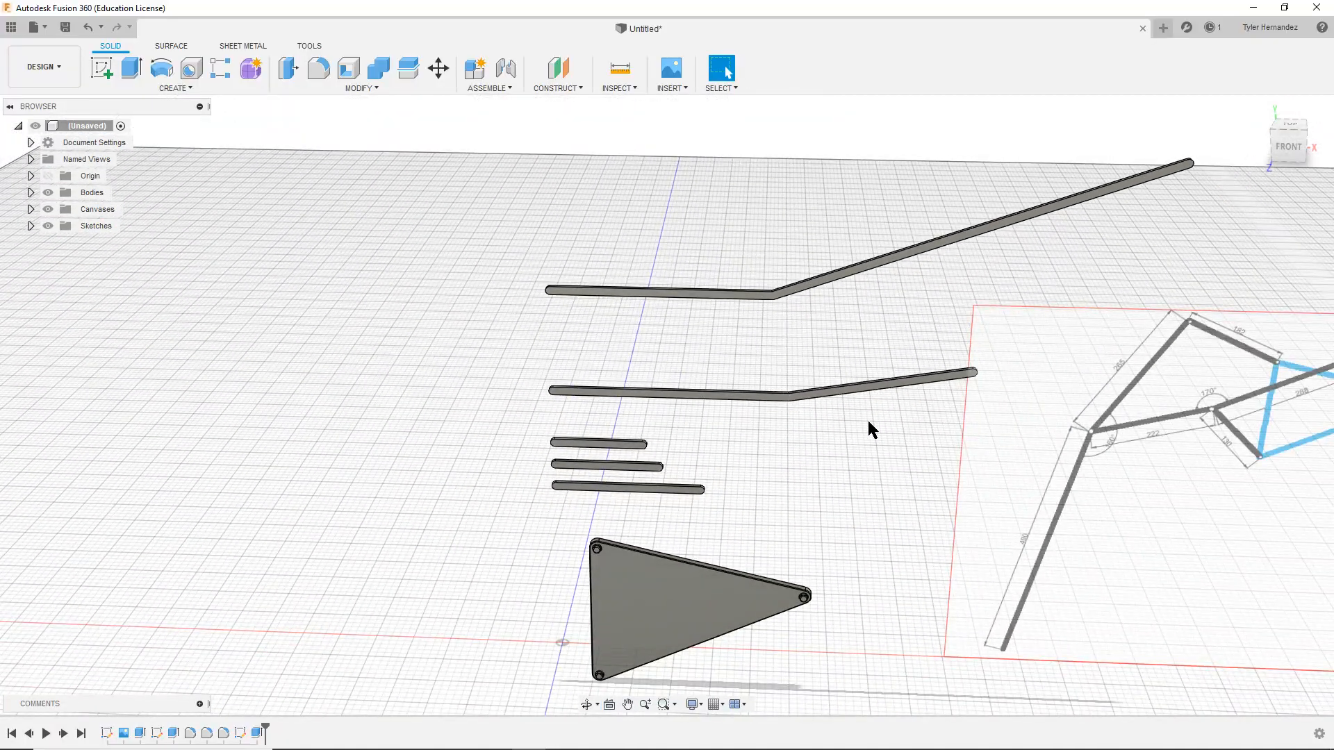
pyautogui.scroll(-2, 709, 477)
pyautogui.scroll(3, 426, 289)
pyautogui.moveTo(236, 155); pyautogui.dragTo(1098, 572)
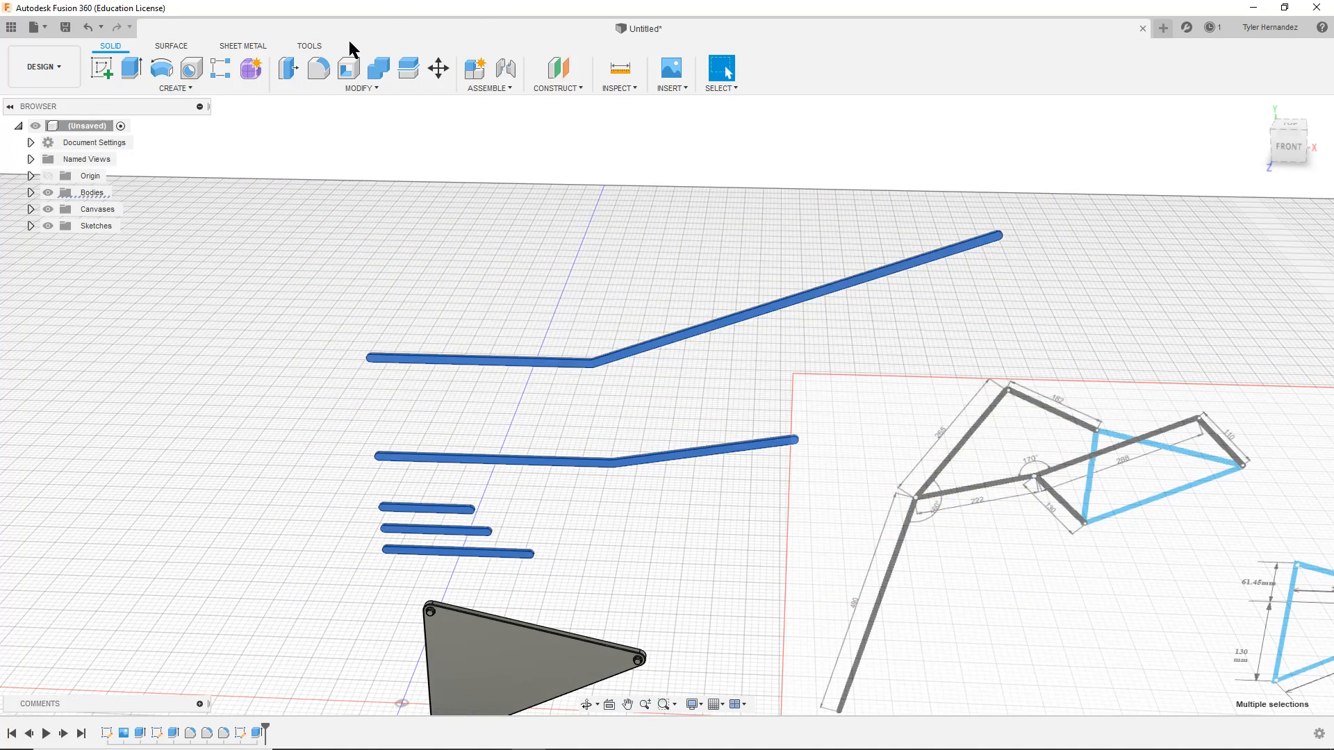
pyautogui.click(319, 70)
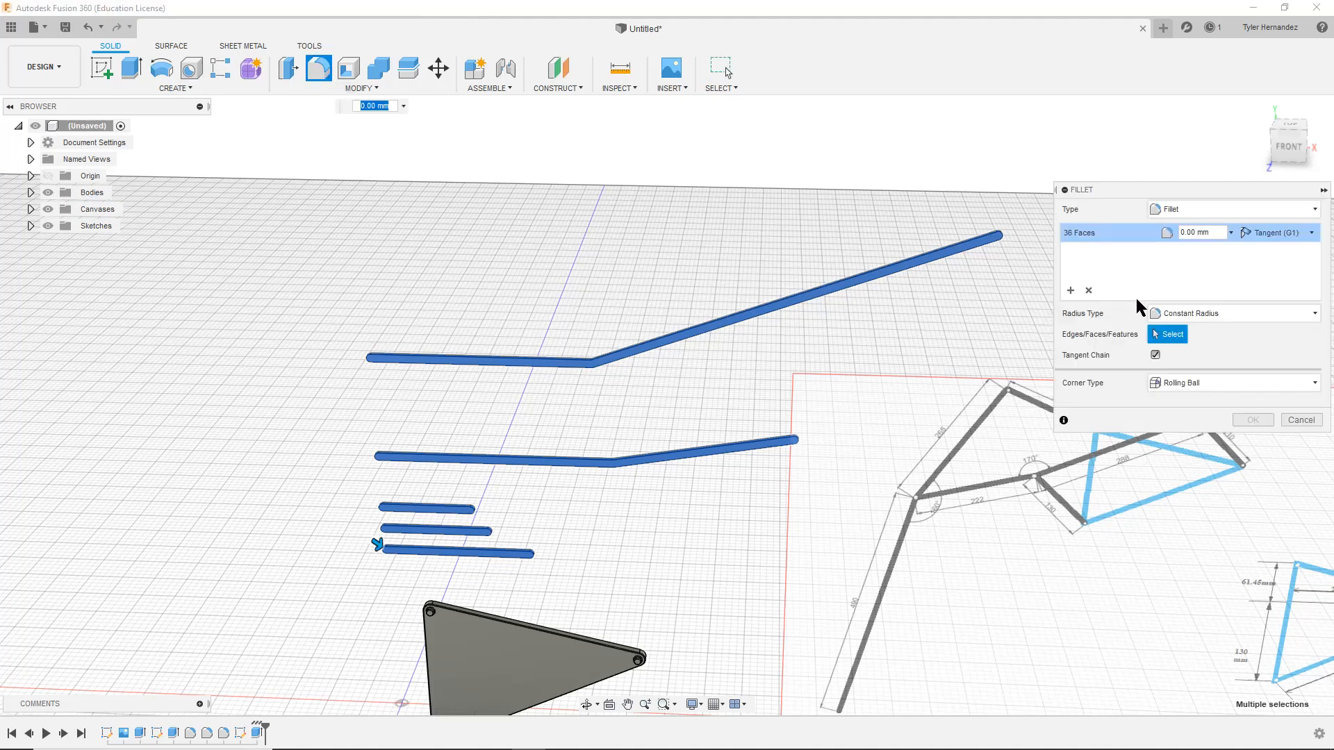
pyautogui.doubleClick(1197, 234)
pyautogui.write('.1')
pyautogui.press('Return')
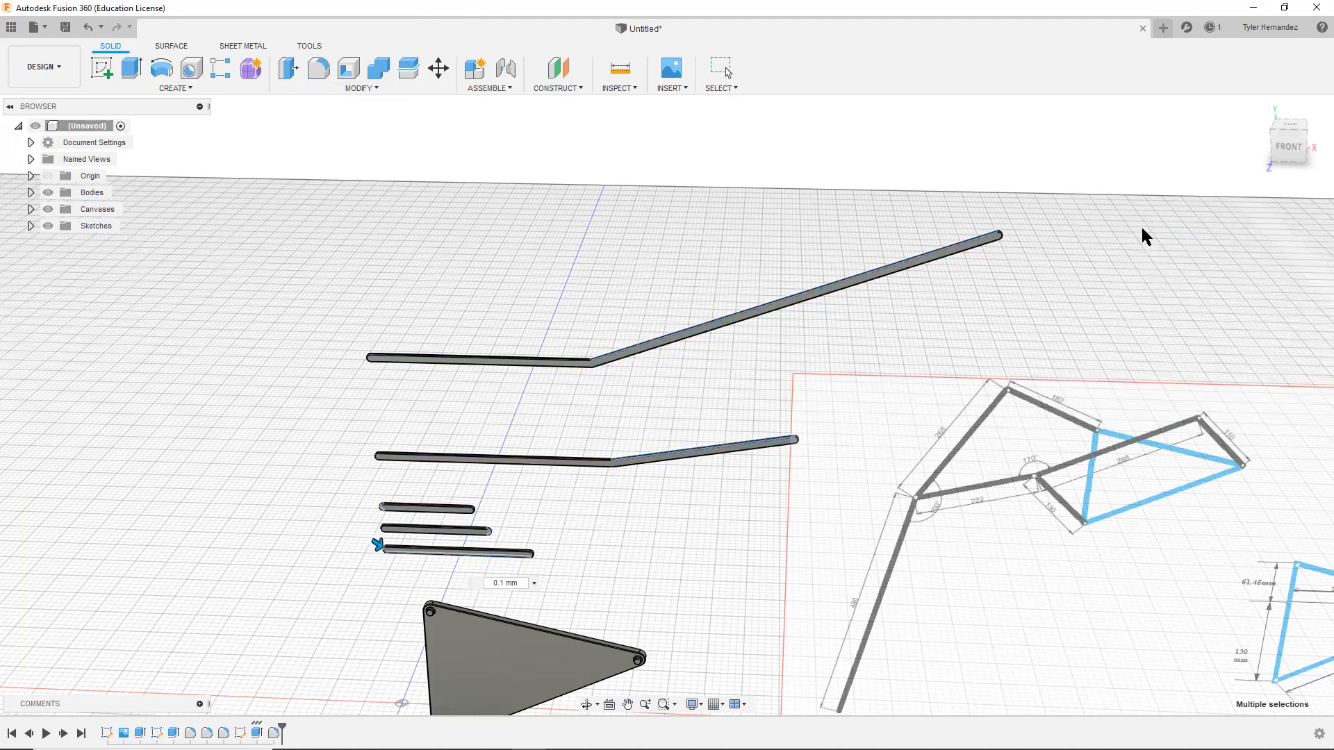
pyautogui.scroll(5, 625, 462)
pyautogui.scroll(4, 623, 459)
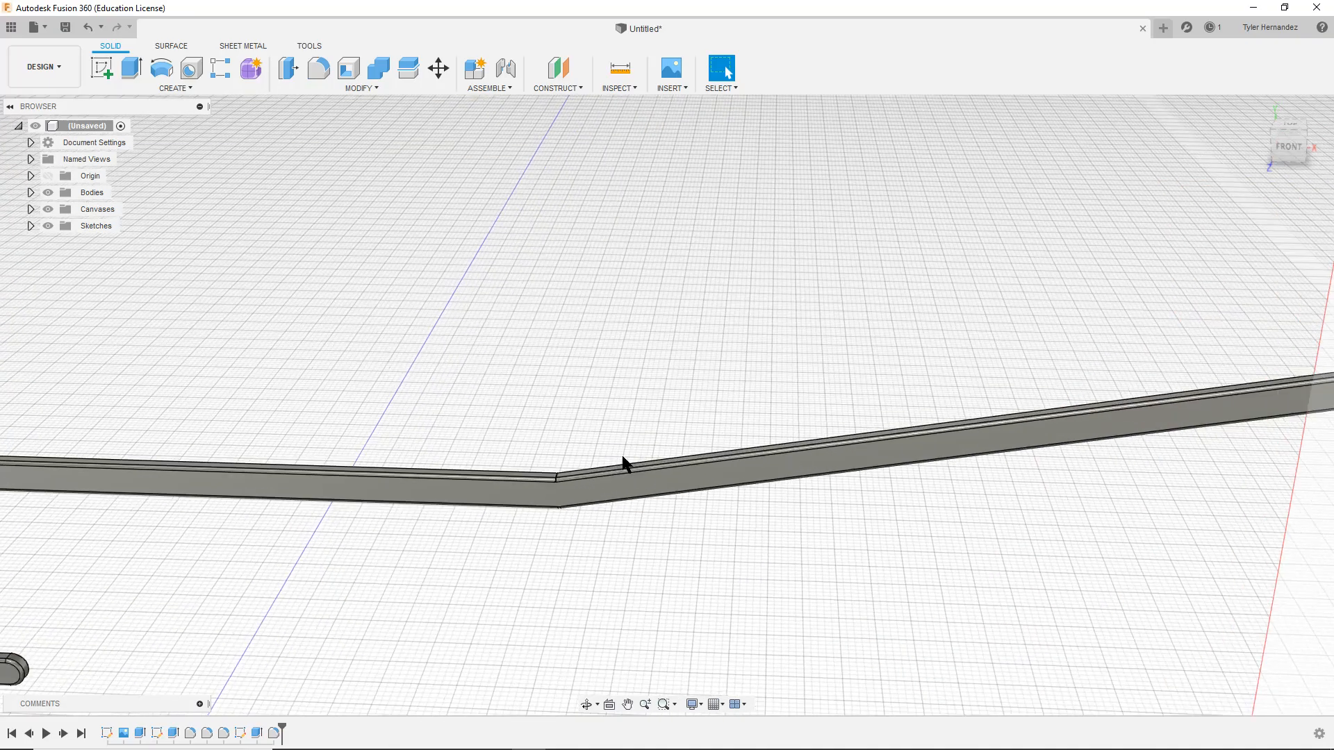
pyautogui.moveTo(306, 568); pyautogui.dragTo(665, 507, button='middle')
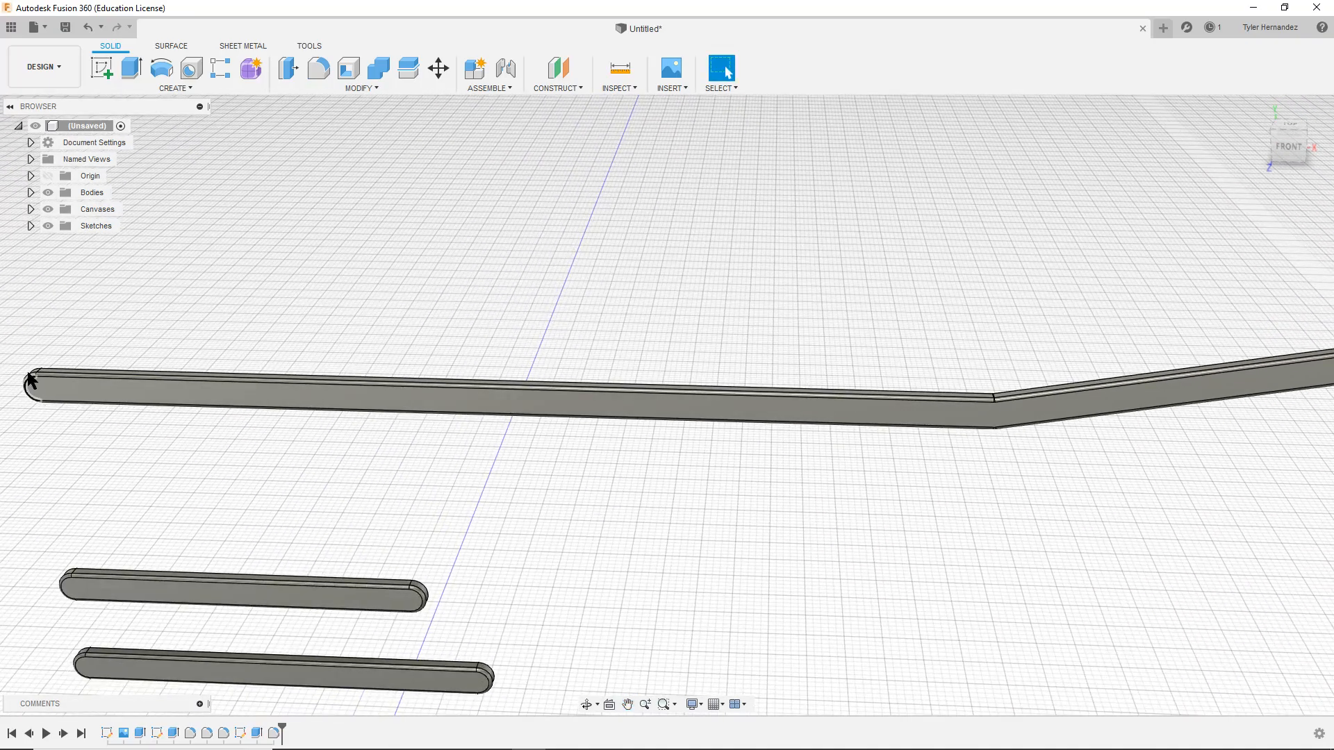
# Create separate components from all the bodies in the design
pyautogui.moveTo(36, 414)
pyautogui.keyDown('shift'); pyautogui.mouseDown(button='middle')
pyautogui.moveTo(66, 493)
pyautogui.moveTo(135, 477)
pyautogui.moveTo(36, 389)
pyautogui.moveTo(218, 382)
pyautogui.mouseUp(button='middle'); pyautogui.keyUp('shift')
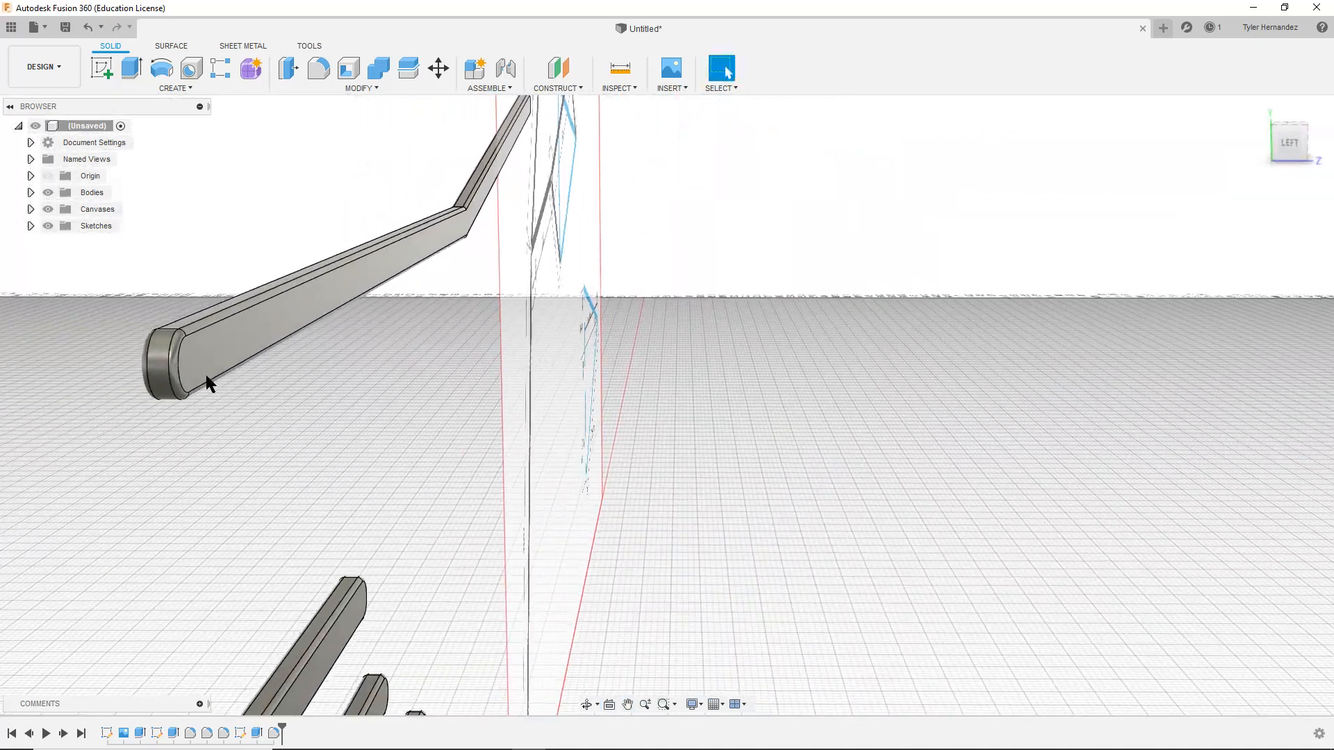
pyautogui.scroll(3, 154, 339)
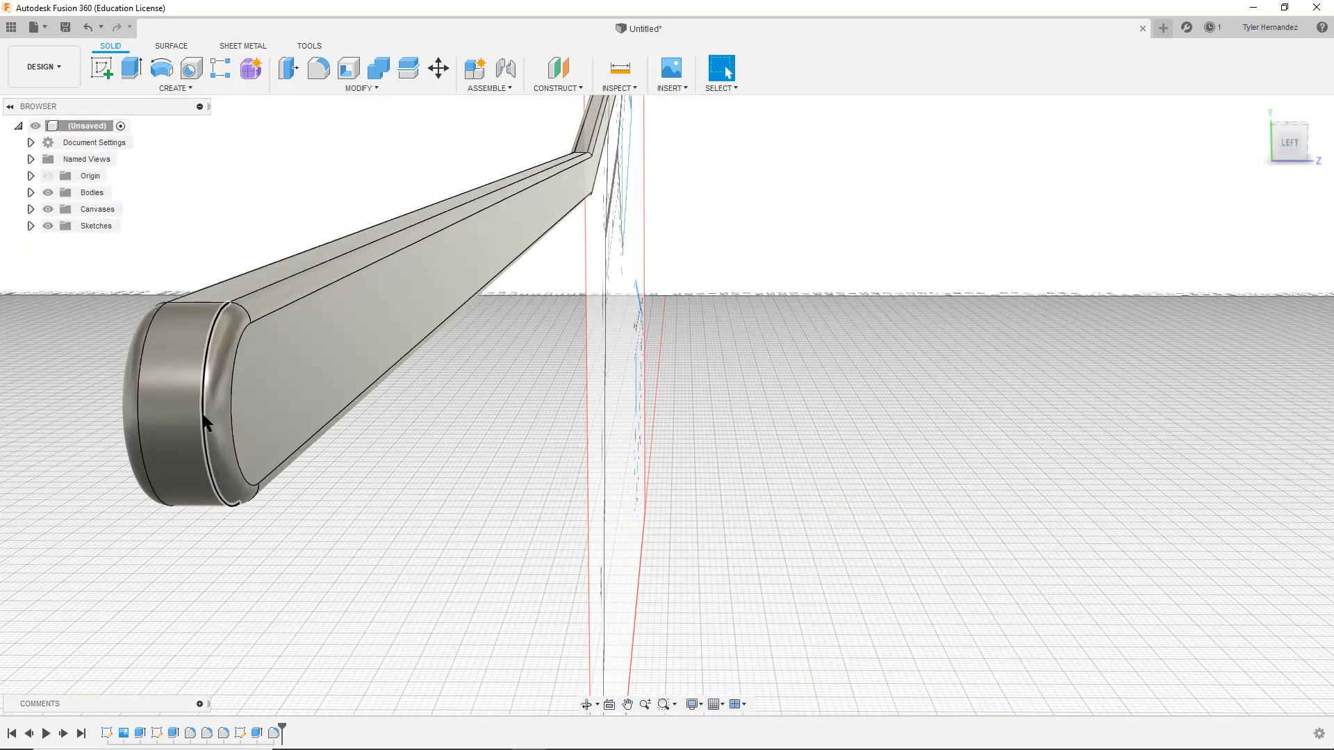
pyautogui.scroll(-5, 202, 423)
pyautogui.keyDown('shift'); pyautogui.moveTo(209, 560); pyautogui.dragTo(239, 458, button='middle'); pyautogui.keyUp('shift')
pyautogui.scroll(-8, 270, 548)
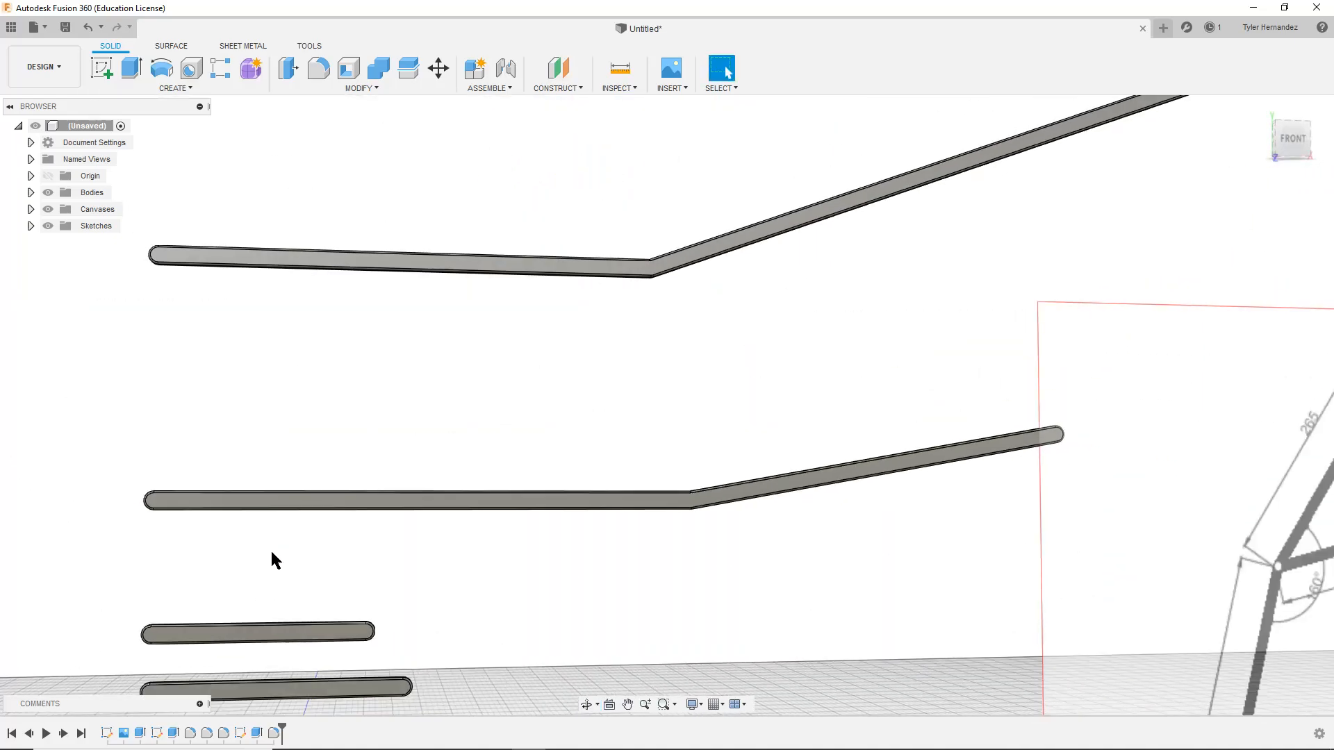
pyautogui.moveTo(409, 619); pyautogui.dragTo(436, 429, button='middle')
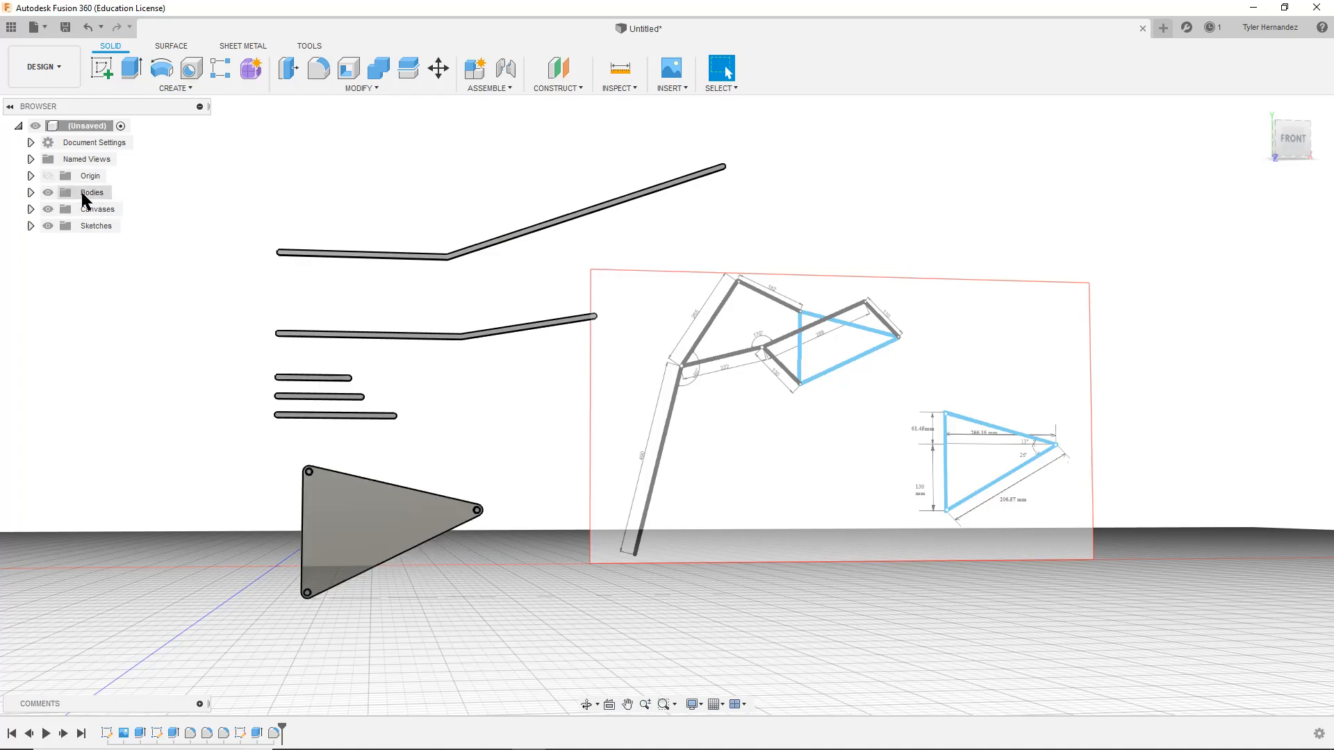
pyautogui.click(31, 193)
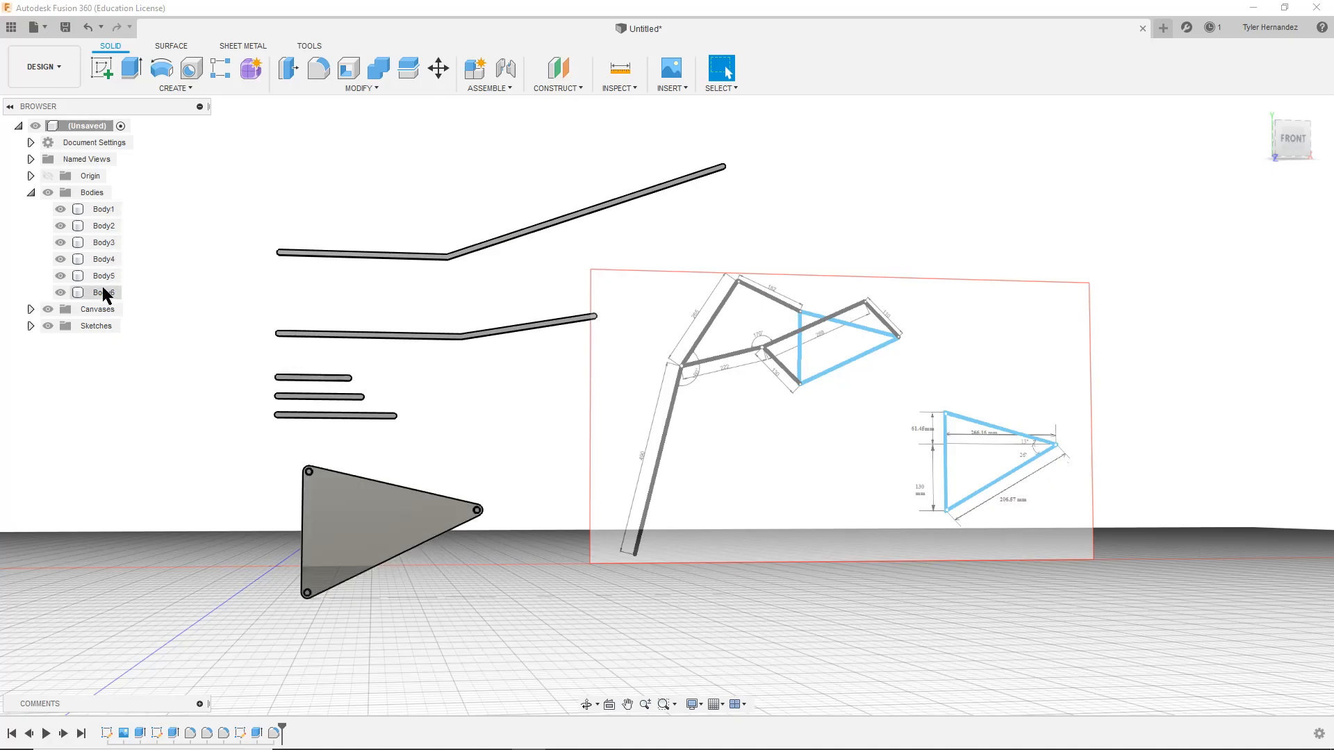
pyautogui.rightClick(81, 196)
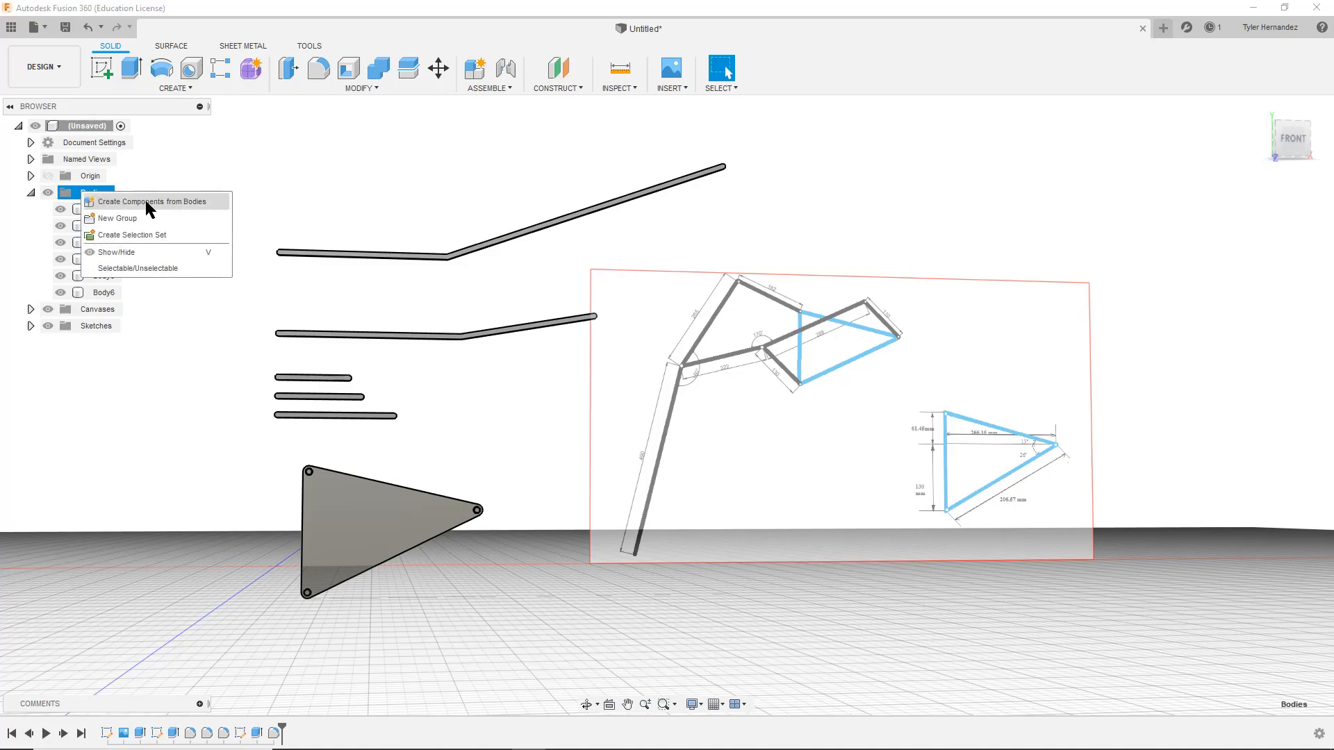
pyautogui.click(196, 208)
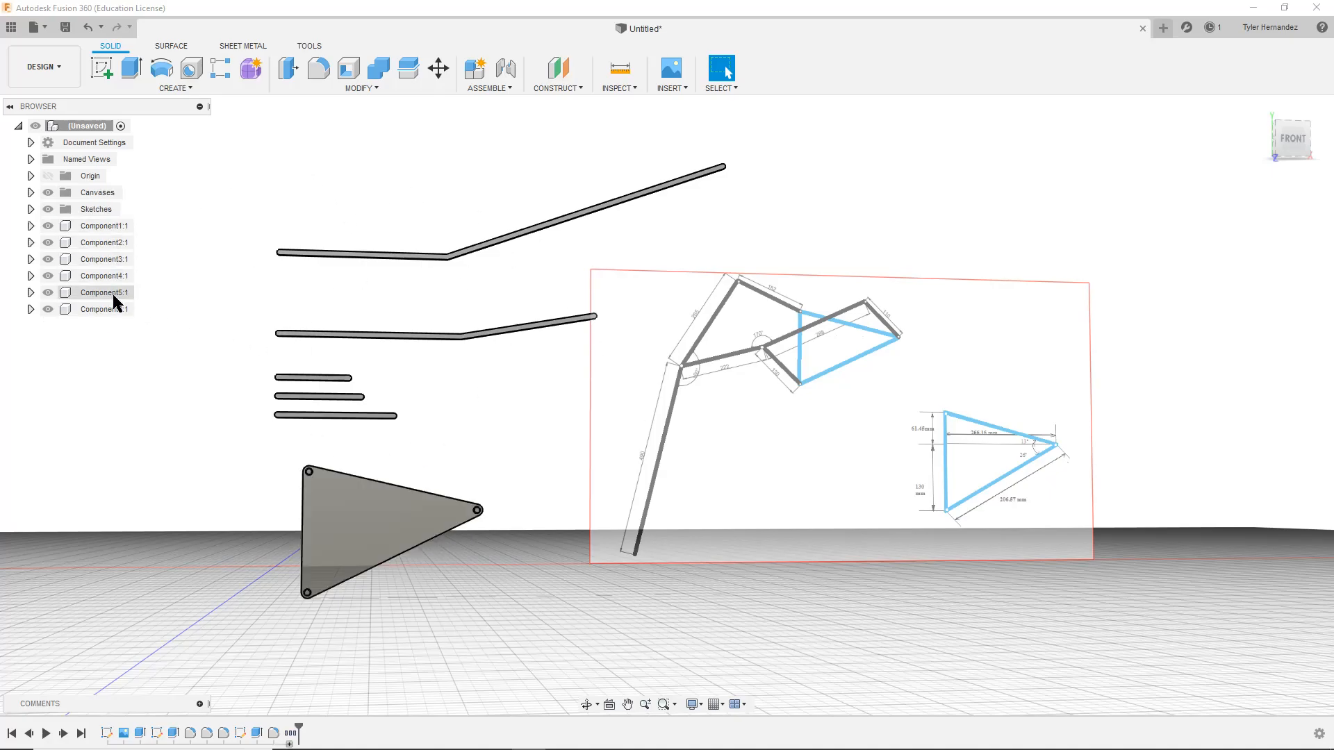
# Reposition the linkage bars and move the triangular plate clear to the left of them
pyautogui.moveTo(382, 530)
pyautogui.mouseDown()
pyautogui.moveTo(514, 485)
pyautogui.moveTo(802, 491)
pyautogui.moveTo(417, 536)
pyautogui.moveTo(363, 525)
pyautogui.mouseUp()
pyautogui.moveTo(334, 417); pyautogui.dragTo(415, 400)
pyautogui.moveTo(422, 255); pyautogui.dragTo(435, 282)
pyautogui.moveTo(383, 573); pyautogui.dragTo(157, 443)
pyautogui.moveTo(157, 443); pyautogui.dragTo(443, 435, button='middle')
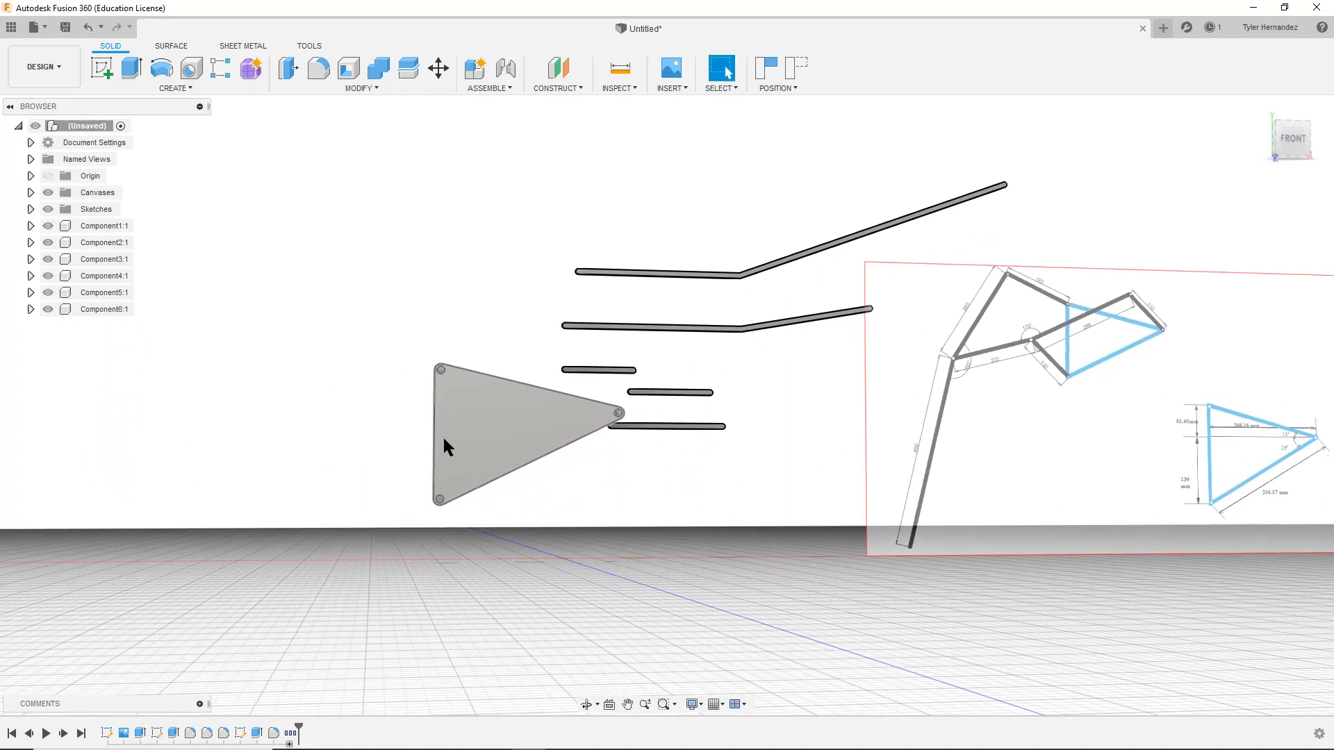
pyautogui.moveTo(444, 440); pyautogui.dragTo(352, 354)
pyautogui.moveTo(412, 467); pyautogui.dragTo(477, 581, button='middle')
pyautogui.click(463, 459)
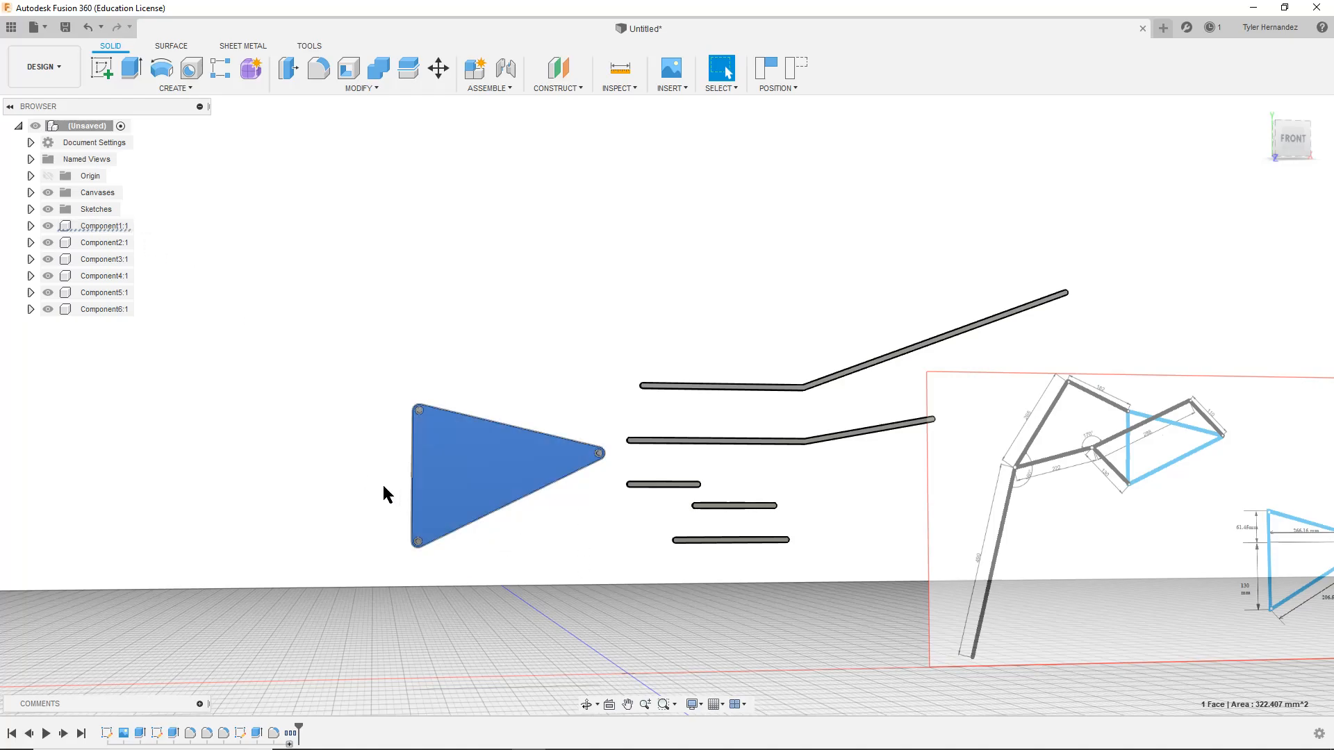
pyautogui.click(473, 611)
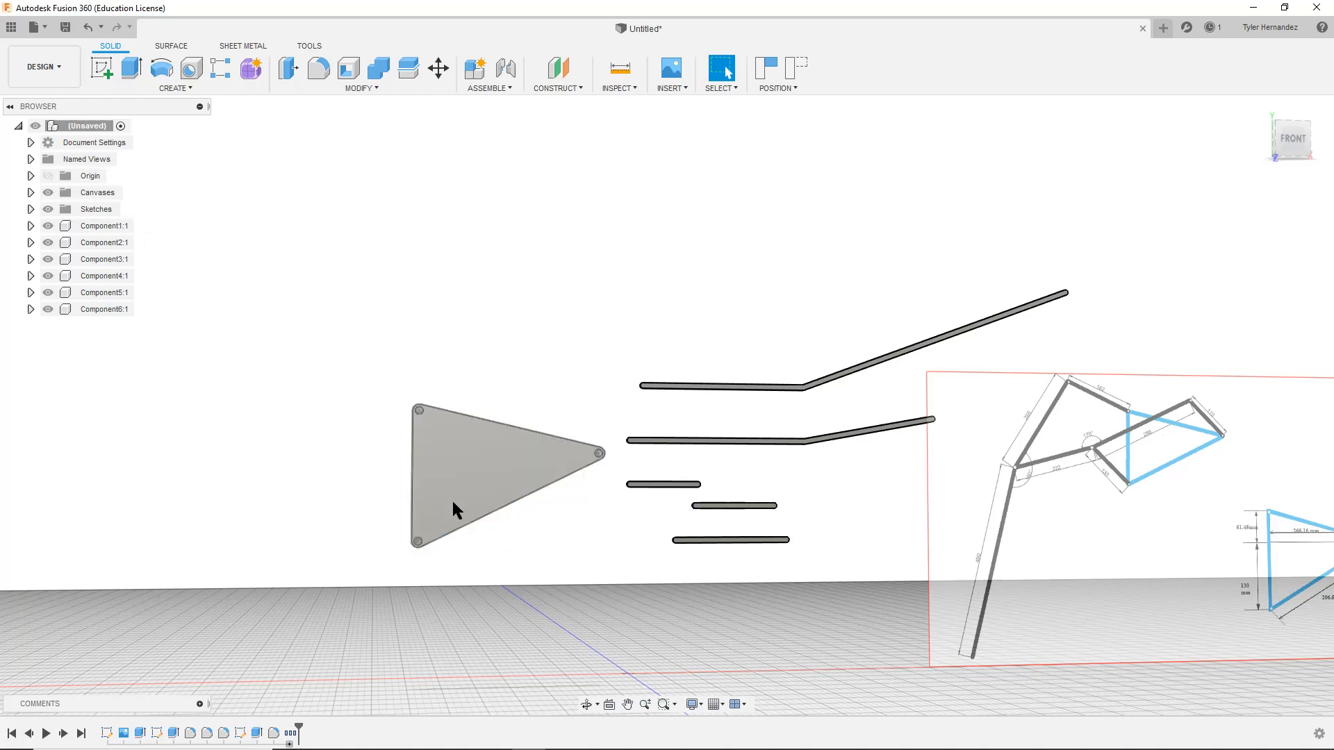
# Ground the triangular plate component, capturing the current position of the moved components
pyautogui.click(89, 224)
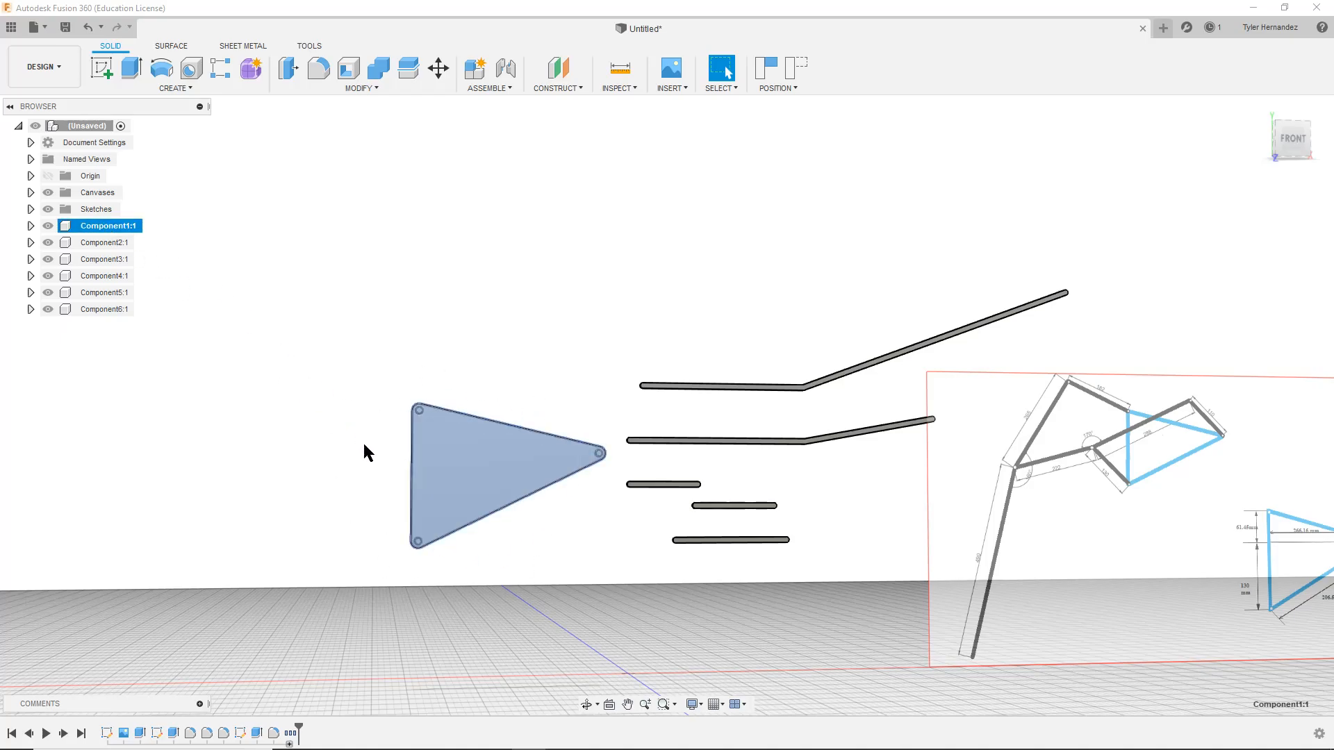
pyautogui.rightClick(110, 231)
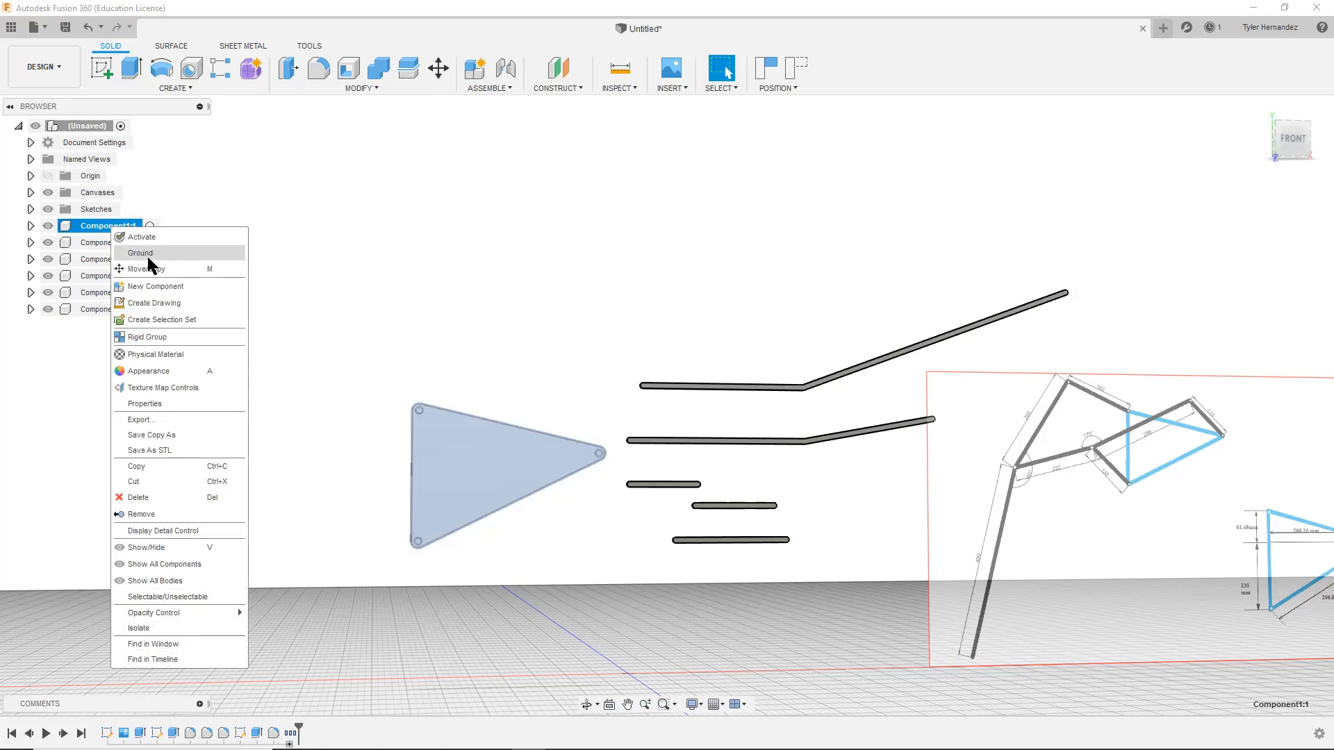
pyautogui.click(149, 256)
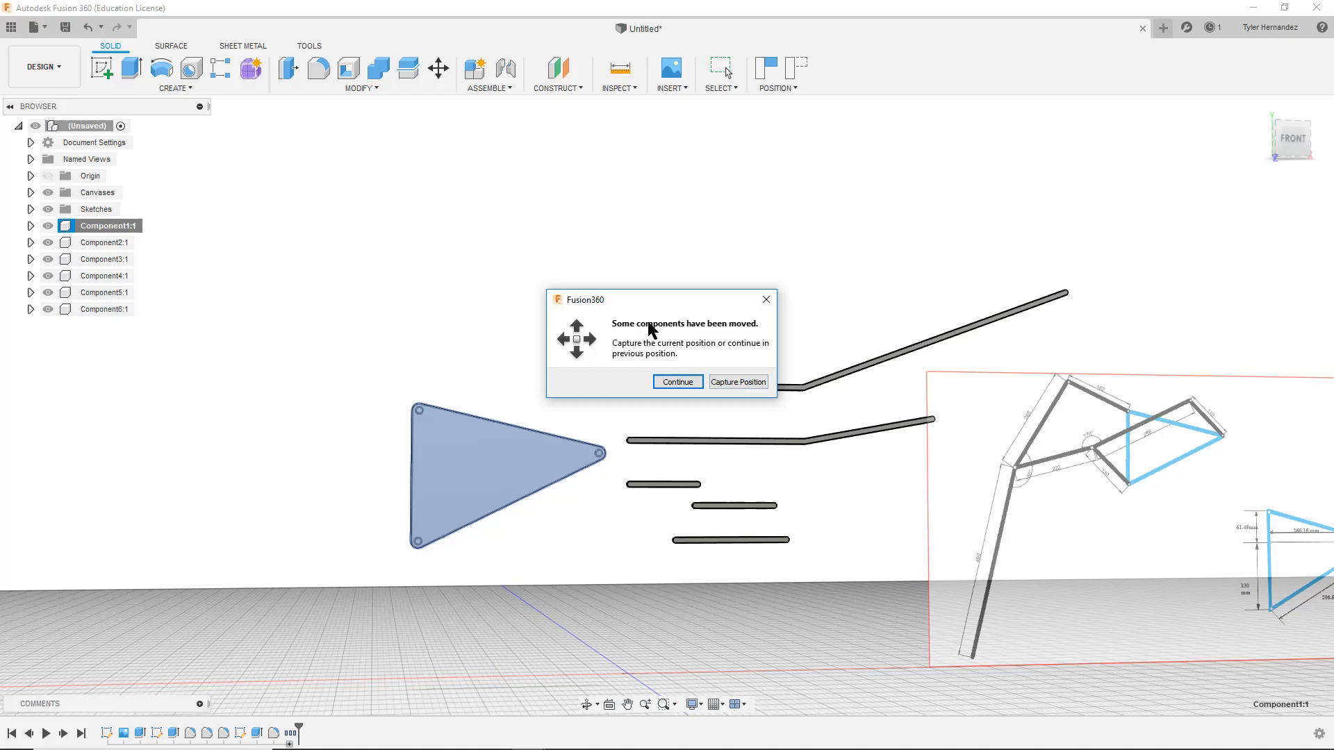
pyautogui.click(738, 383)
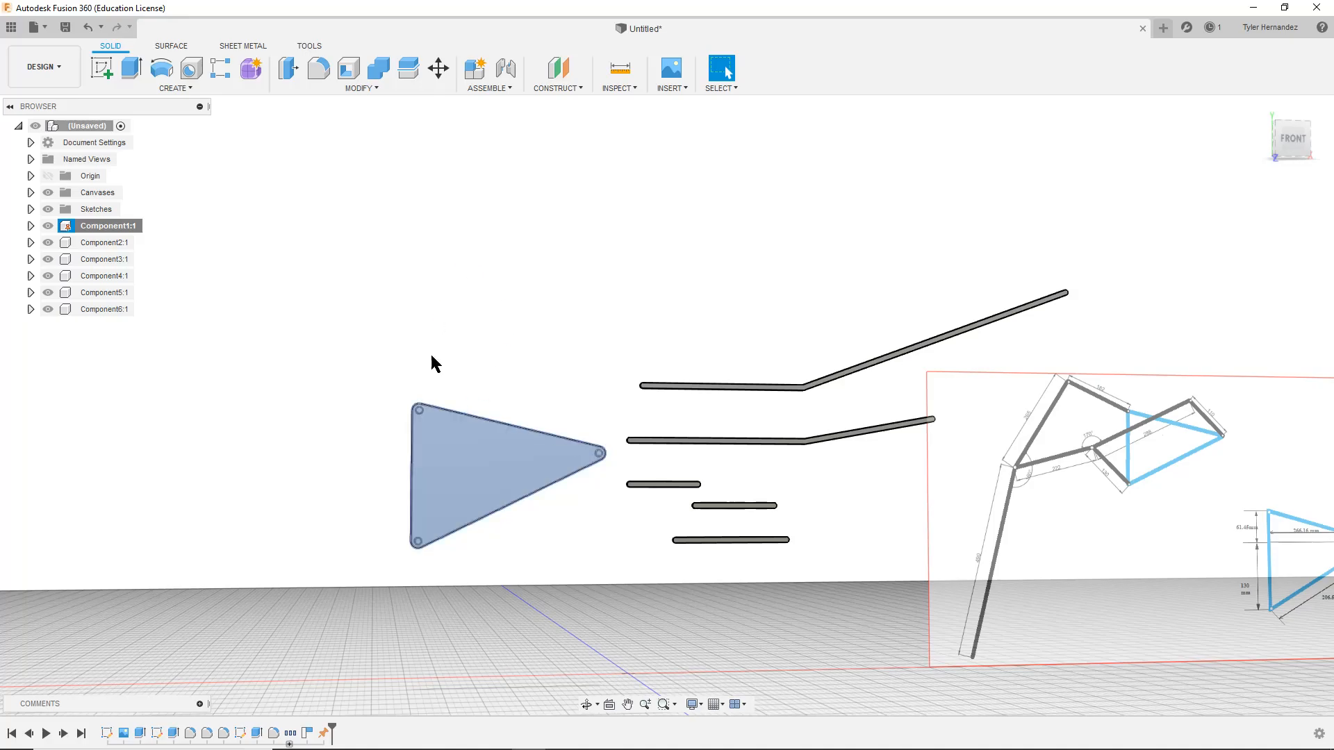
# Move the larger bent bar up and to the left, and shift the shortest straight bar slightly
pyautogui.press('j')
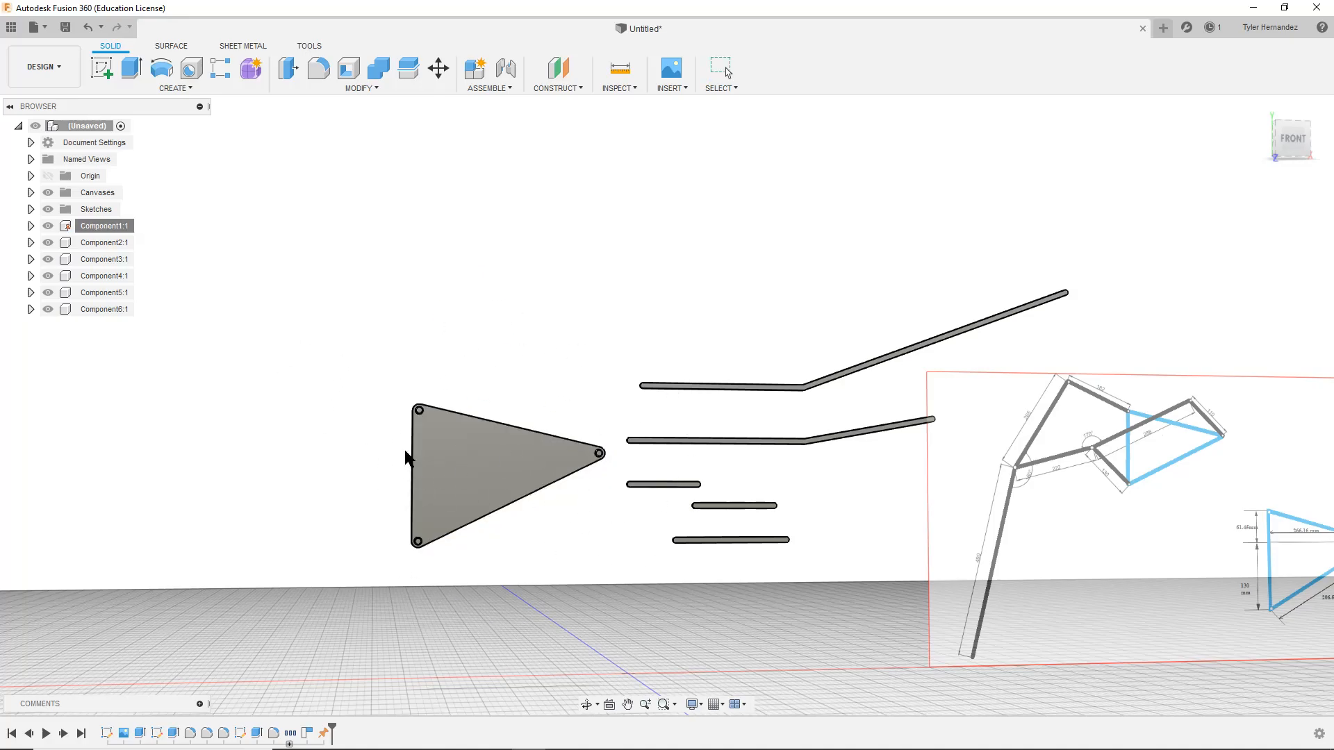
pyautogui.press('Escape')
pyautogui.moveTo(779, 393); pyautogui.dragTo(691, 337)
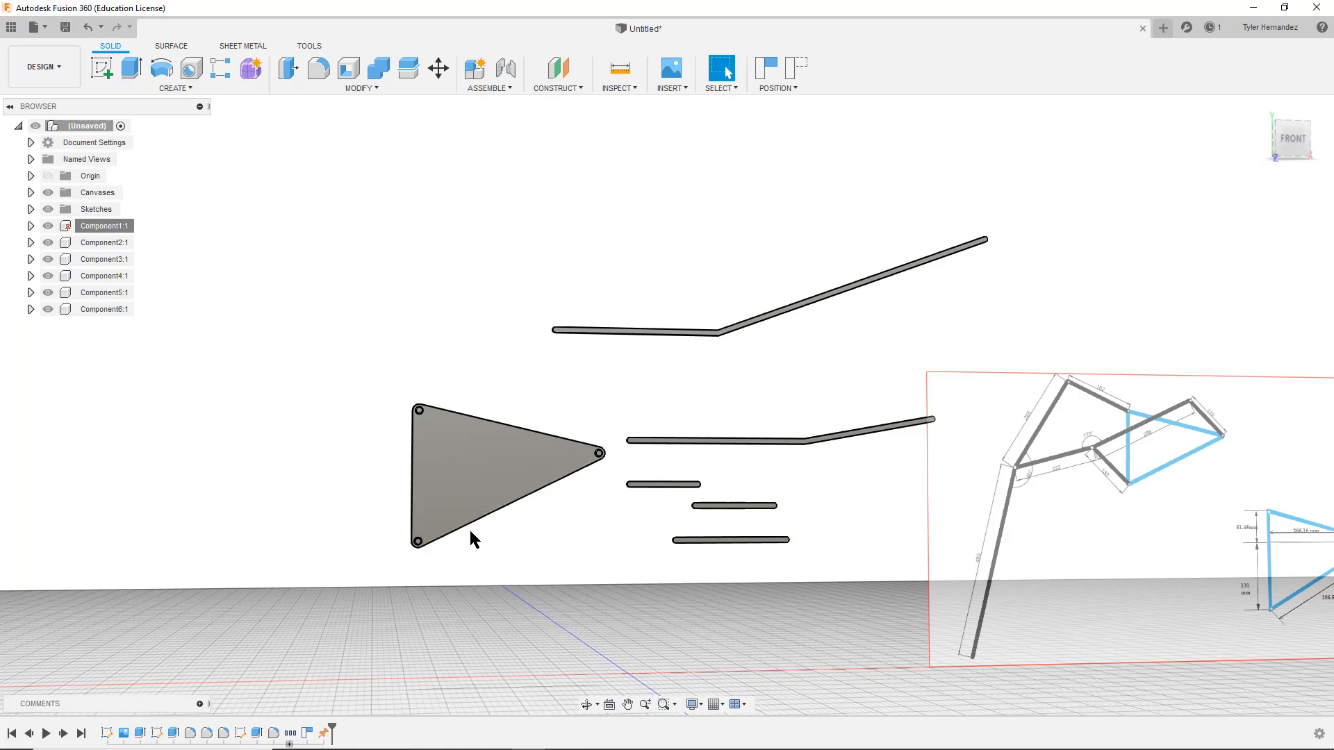
pyautogui.scroll(1, 474, 525)
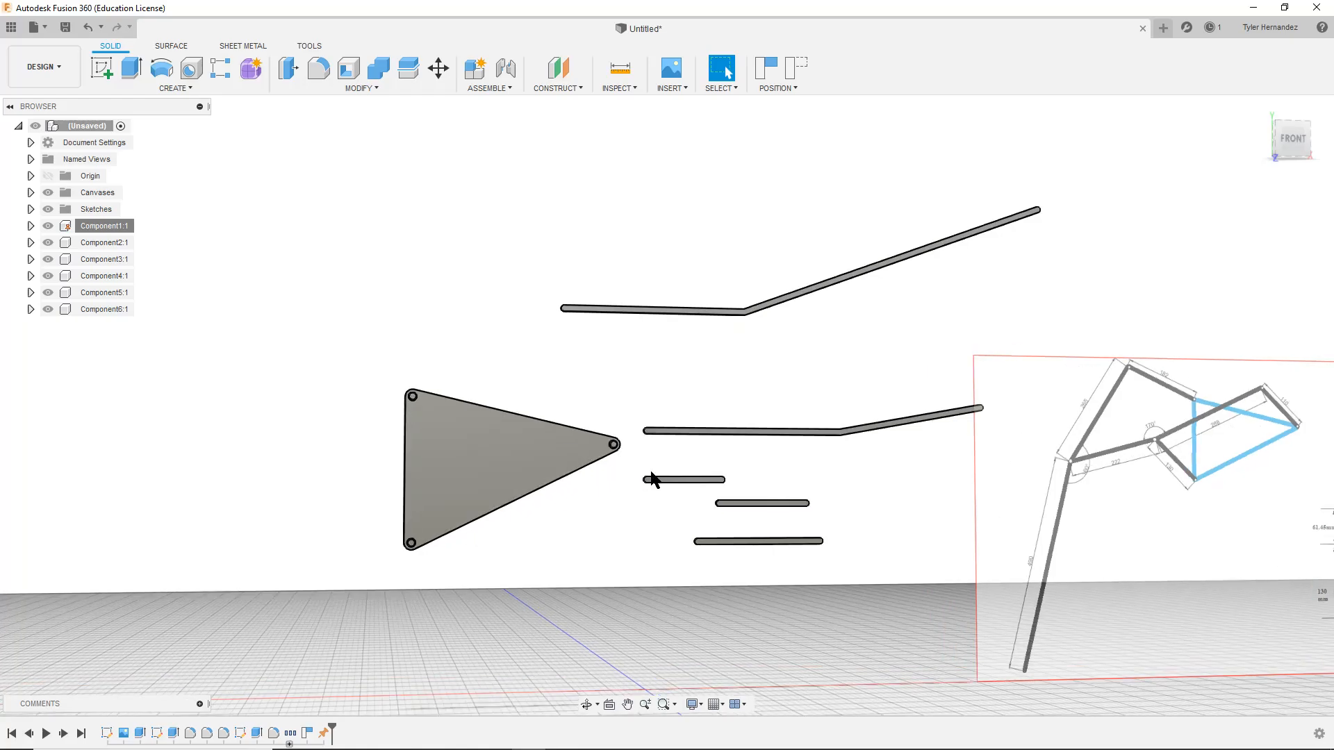
pyautogui.moveTo(675, 480)
pyautogui.mouseDown()
pyautogui.moveTo(501, 446)
pyautogui.moveTo(694, 470)
pyautogui.mouseUp()
pyautogui.scroll(4, 691, 475)
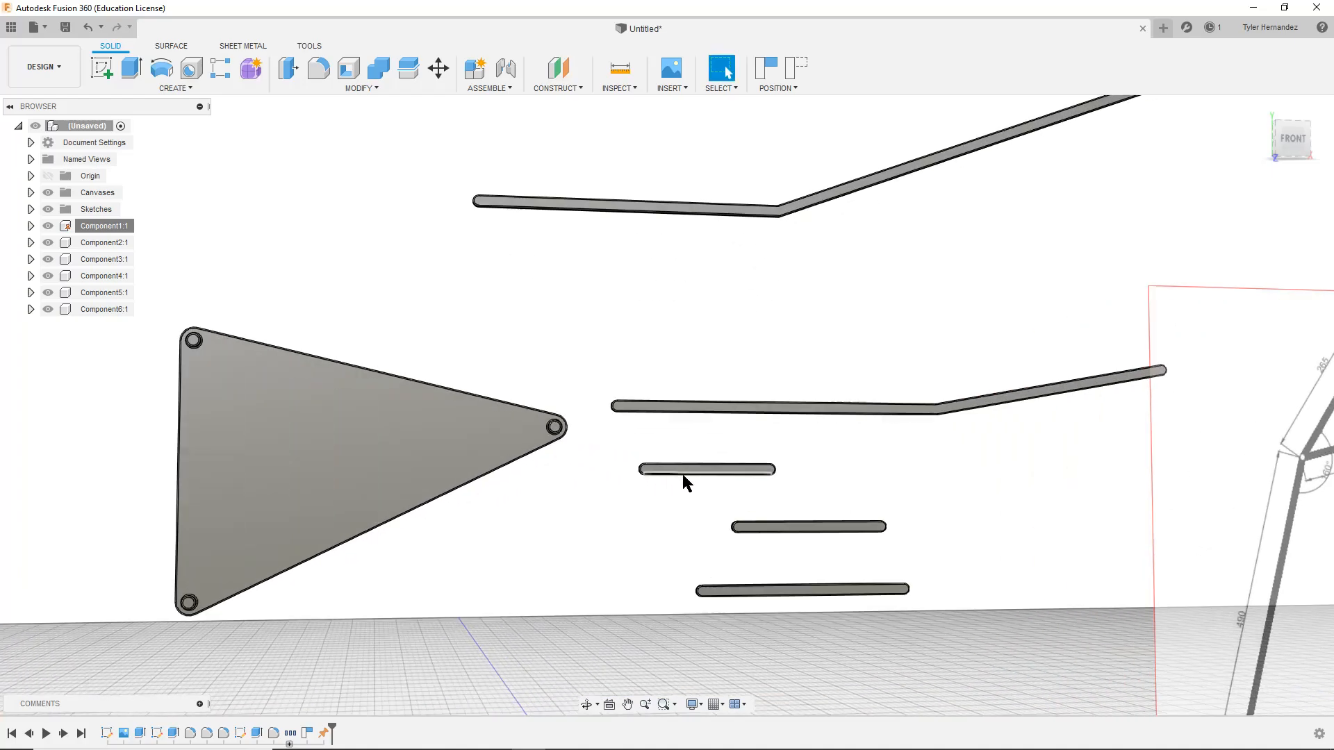
pyautogui.moveTo(501, 471); pyautogui.dragTo(556, 484, button='middle')
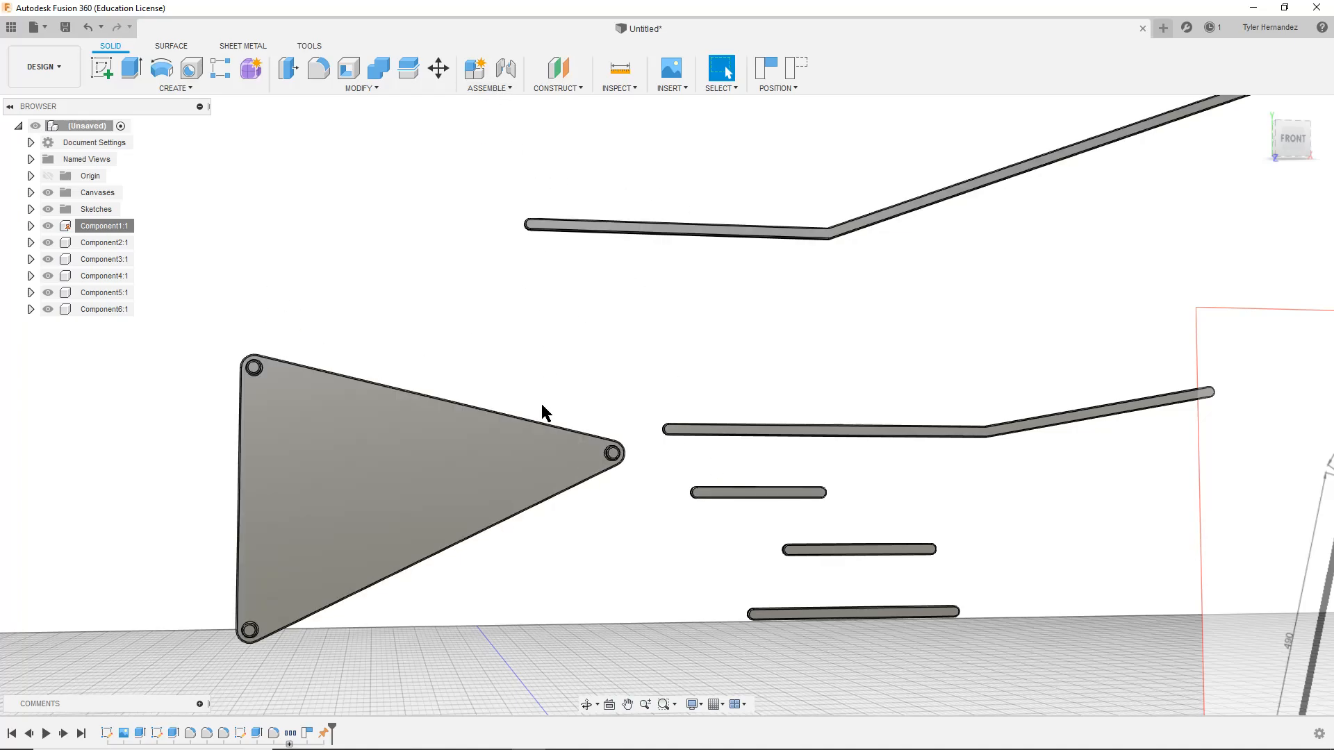
pyautogui.scroll(-2, 486, 339)
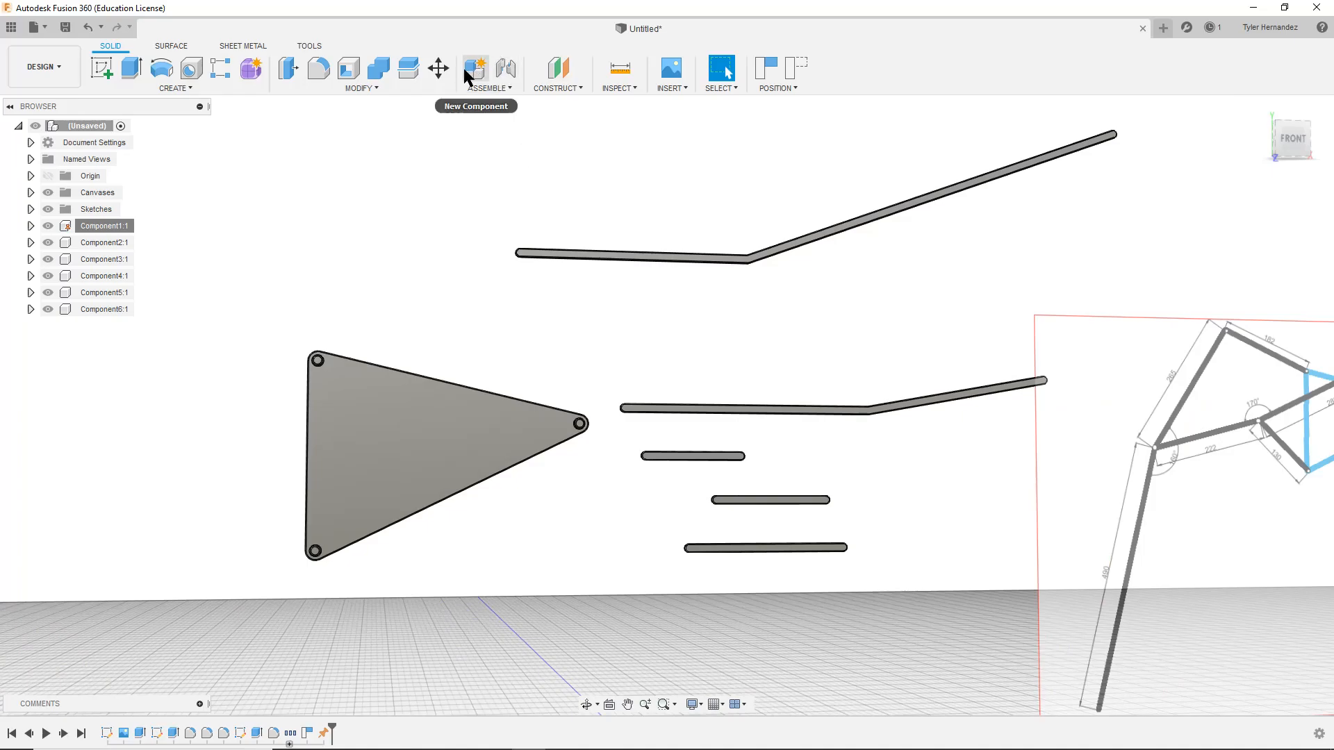
# Capture the moved positions and joint the shortest bar's left end centre to the centre of the pin at the plate's right corner
pyautogui.click(490, 88)
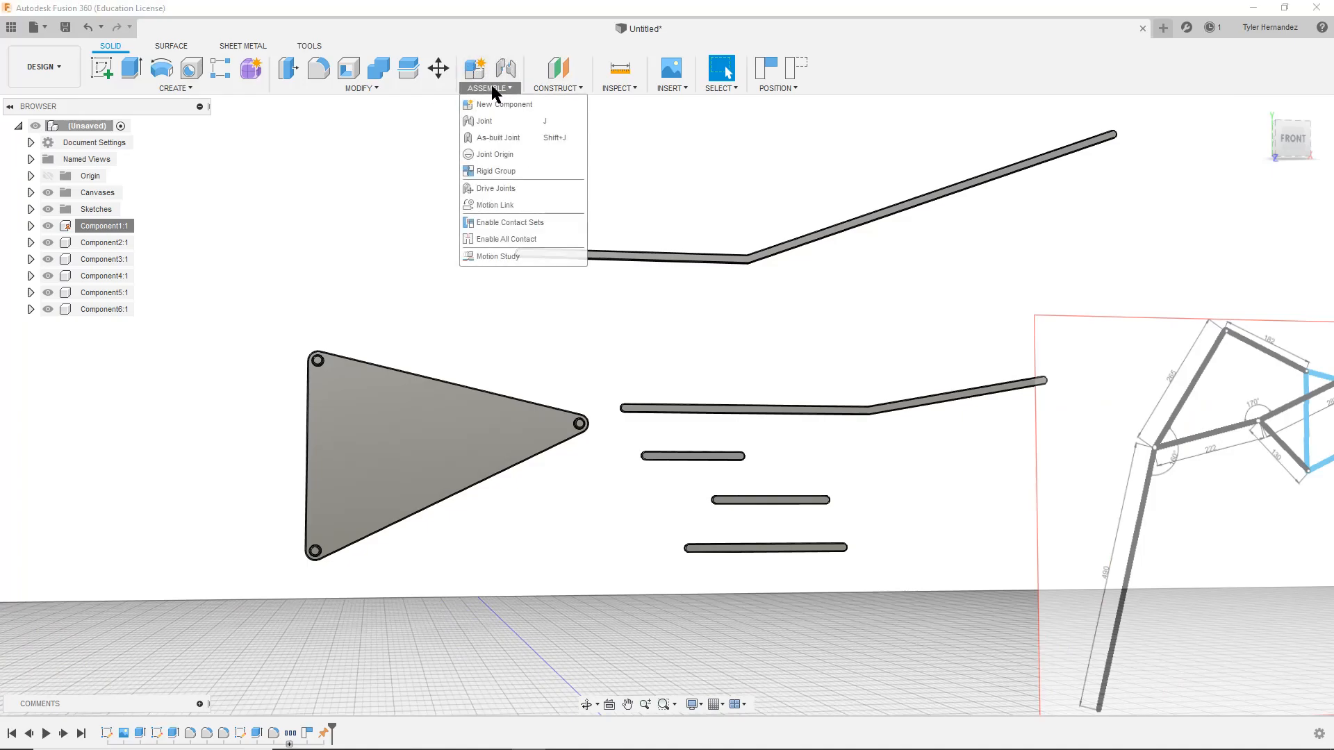
pyautogui.click(488, 121)
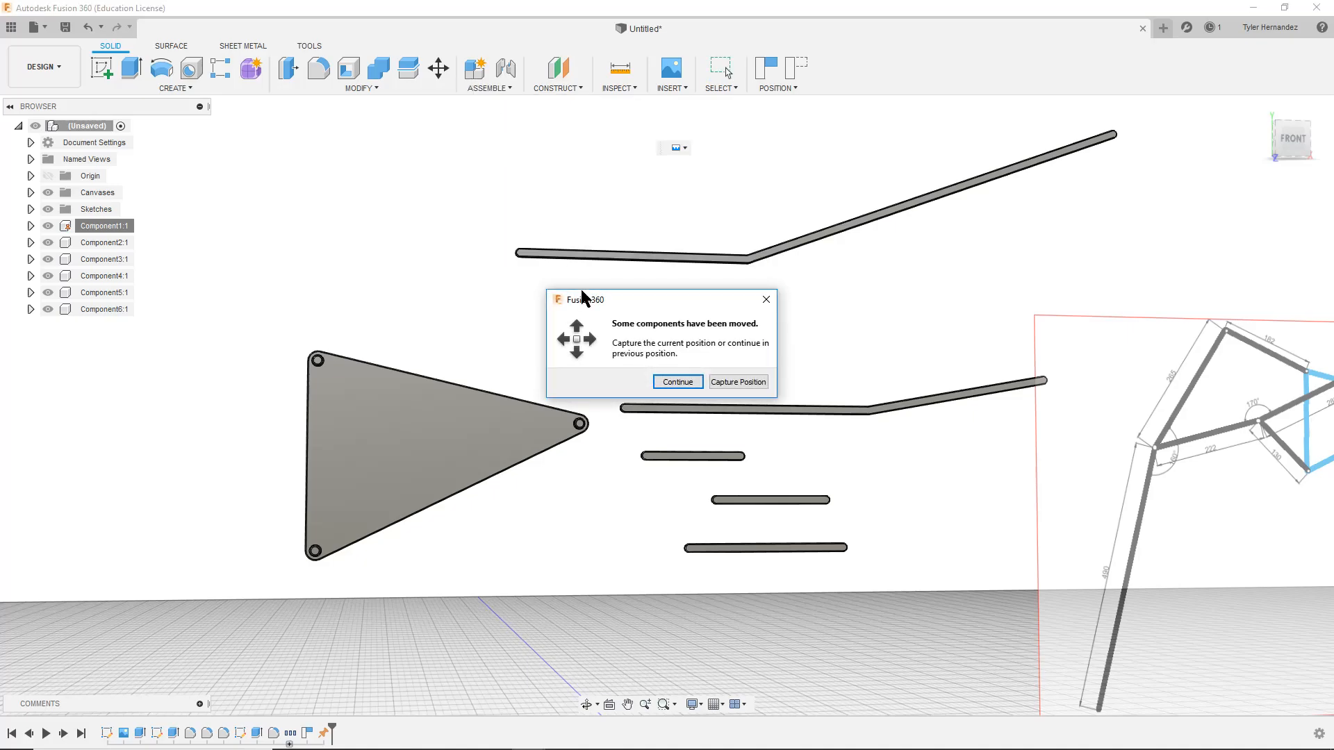
pyautogui.click(738, 382)
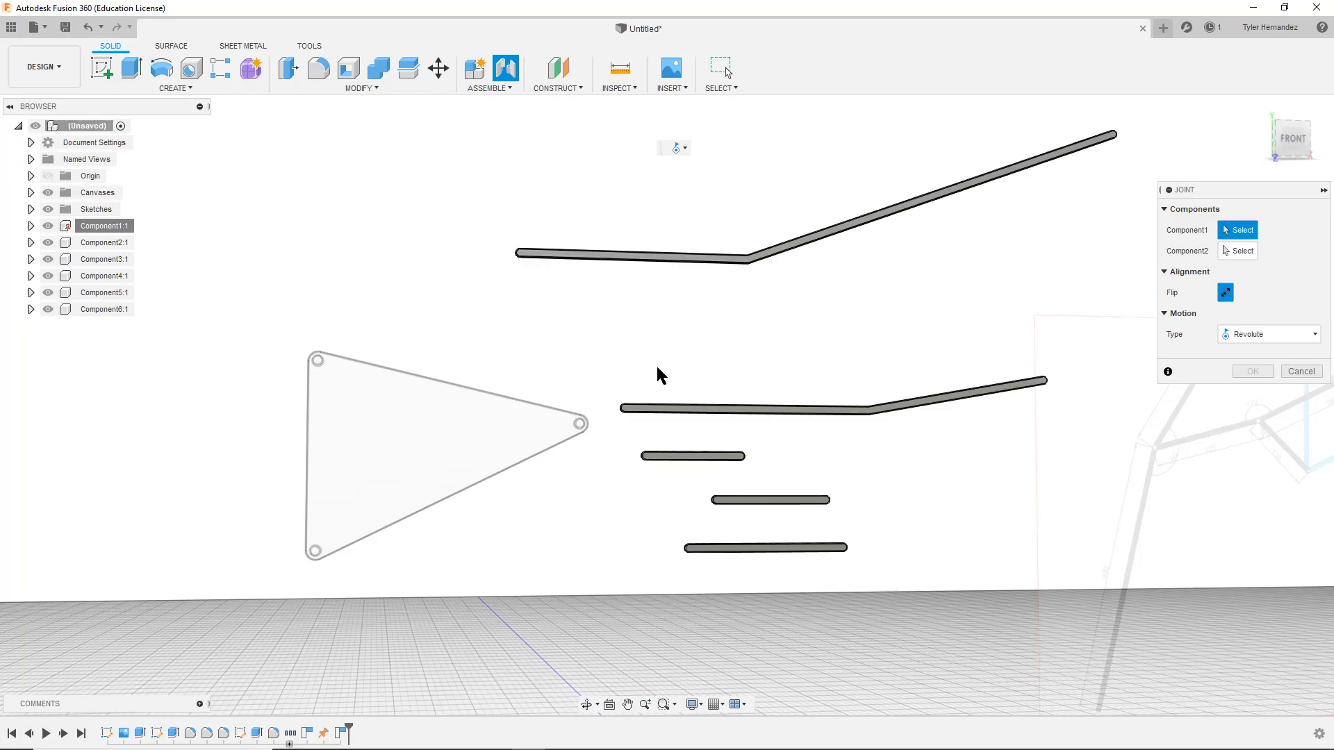
pyautogui.moveTo(1003, 506); pyautogui.dragTo(417, 509, button='middle')
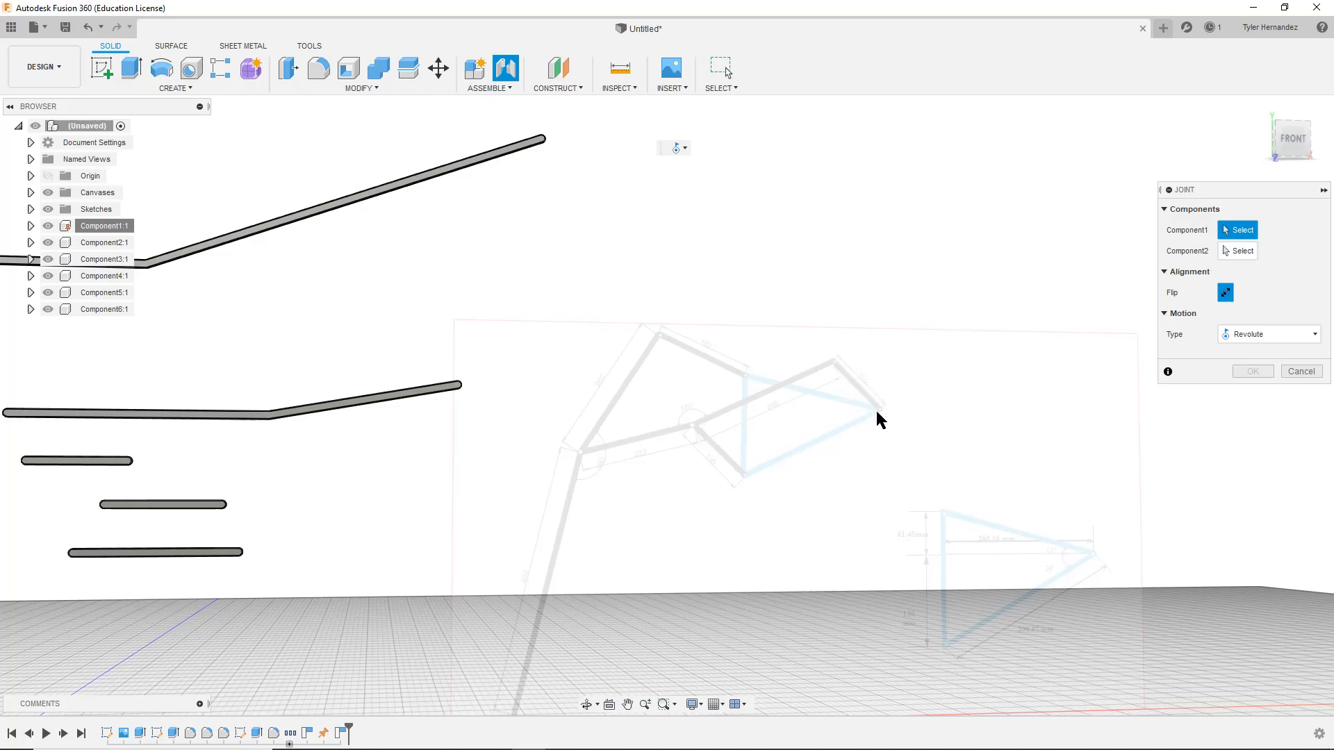
pyautogui.moveTo(435, 547); pyautogui.dragTo(1075, 481, button='middle')
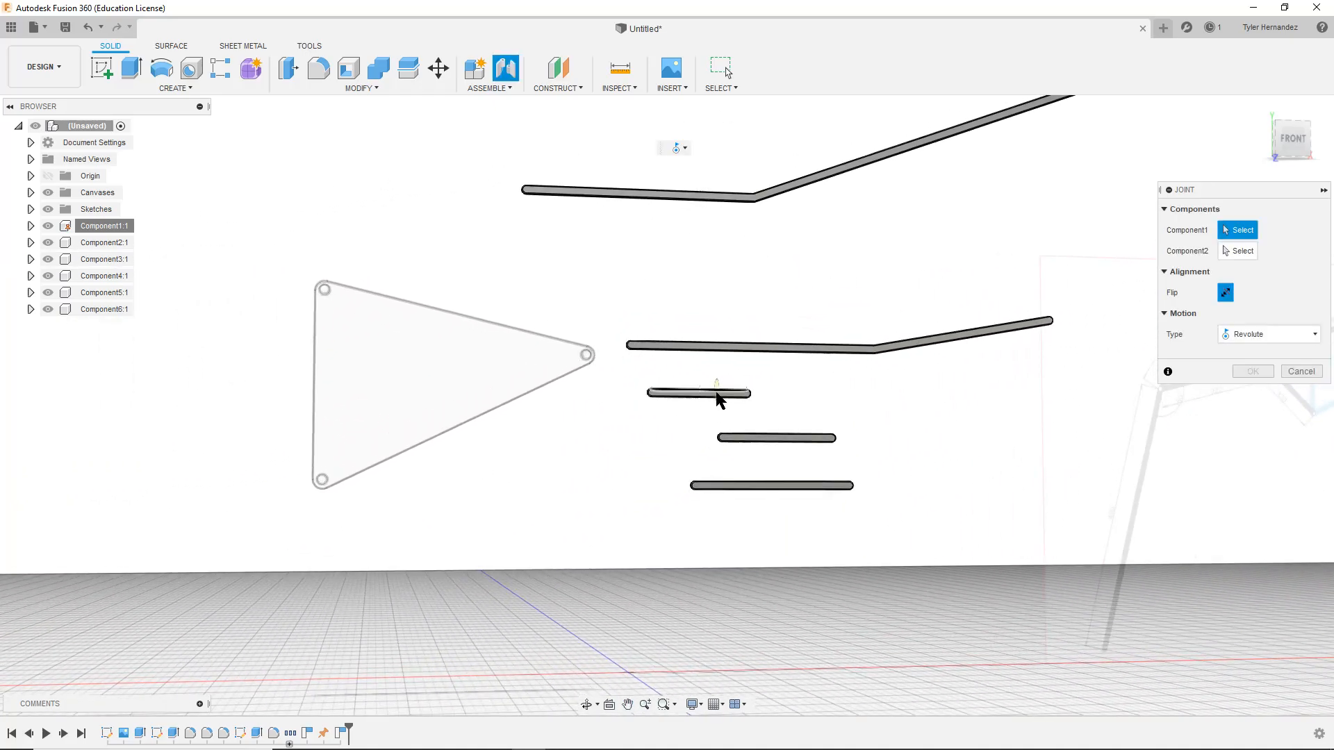
pyautogui.scroll(8, 718, 393)
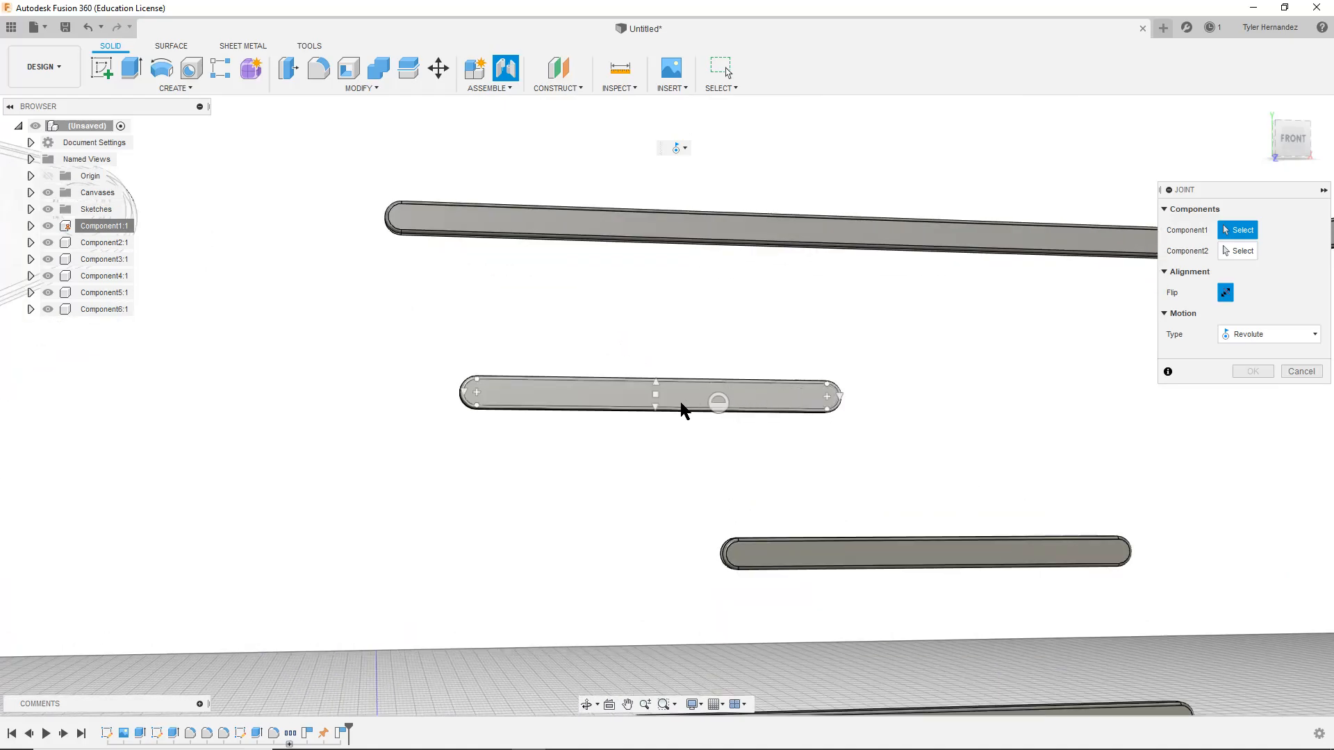
pyautogui.scroll(5, 702, 410)
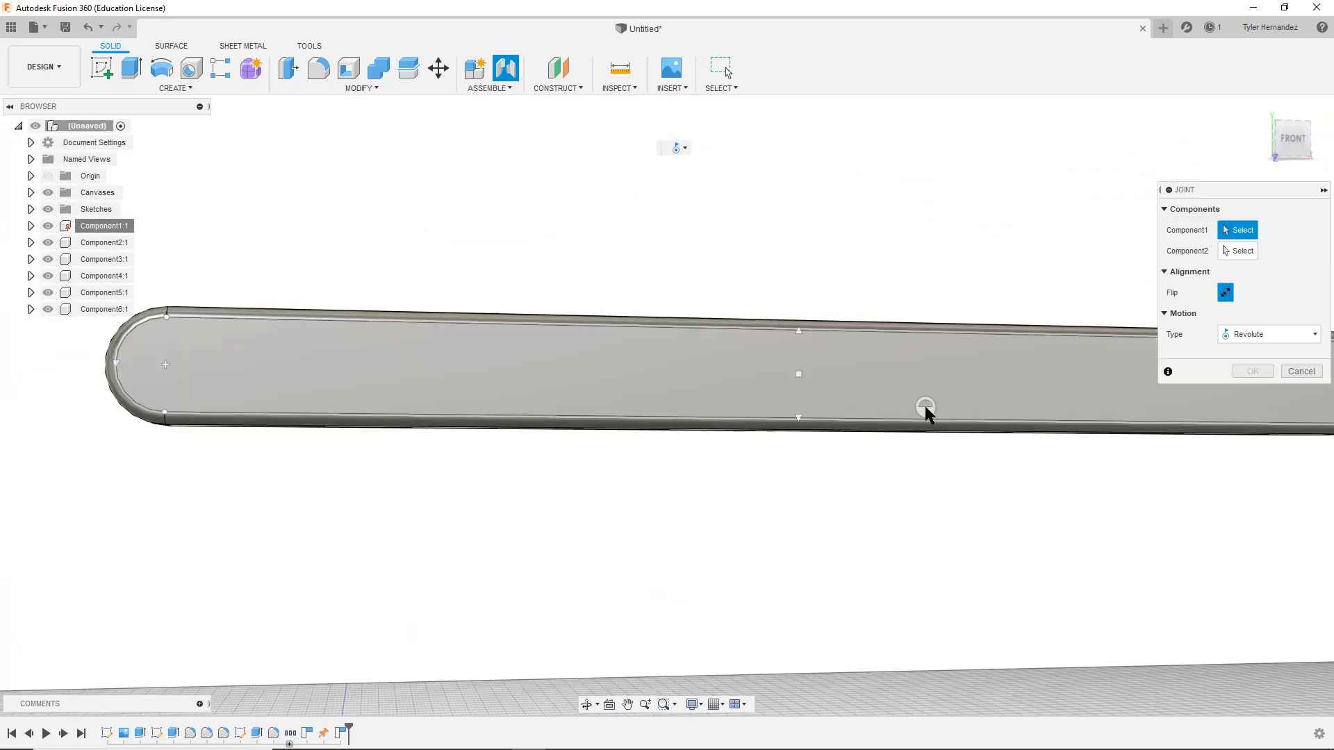
pyautogui.scroll(-3, 369, 613)
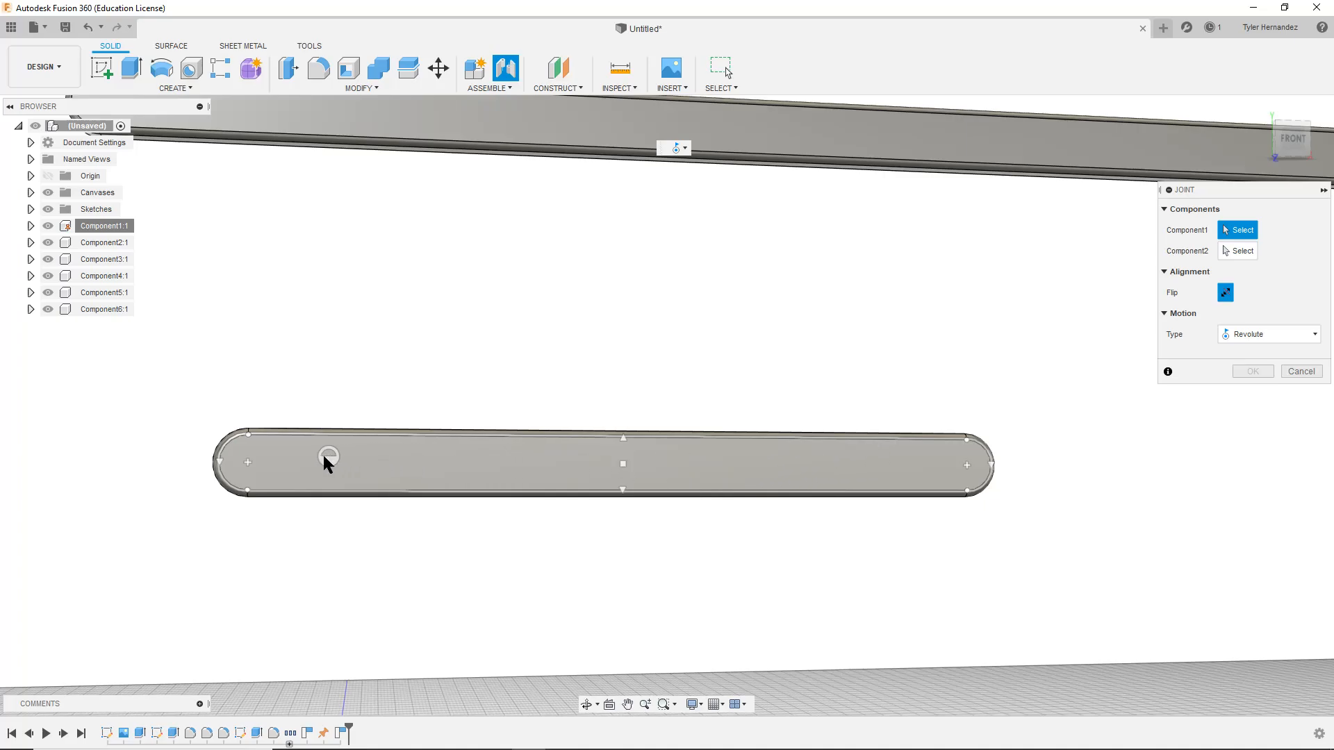
pyautogui.click(246, 464)
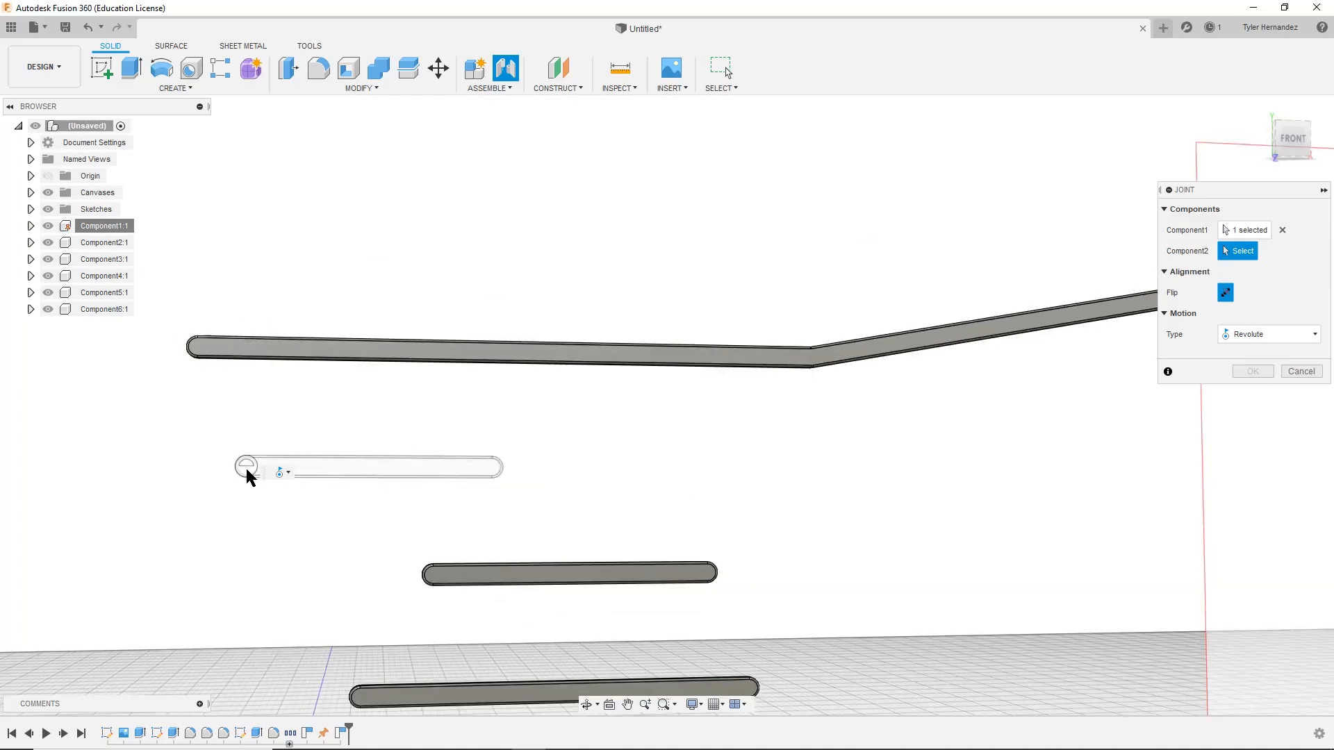
pyautogui.moveTo(350, 476); pyautogui.dragTo(640, 470, button='middle')
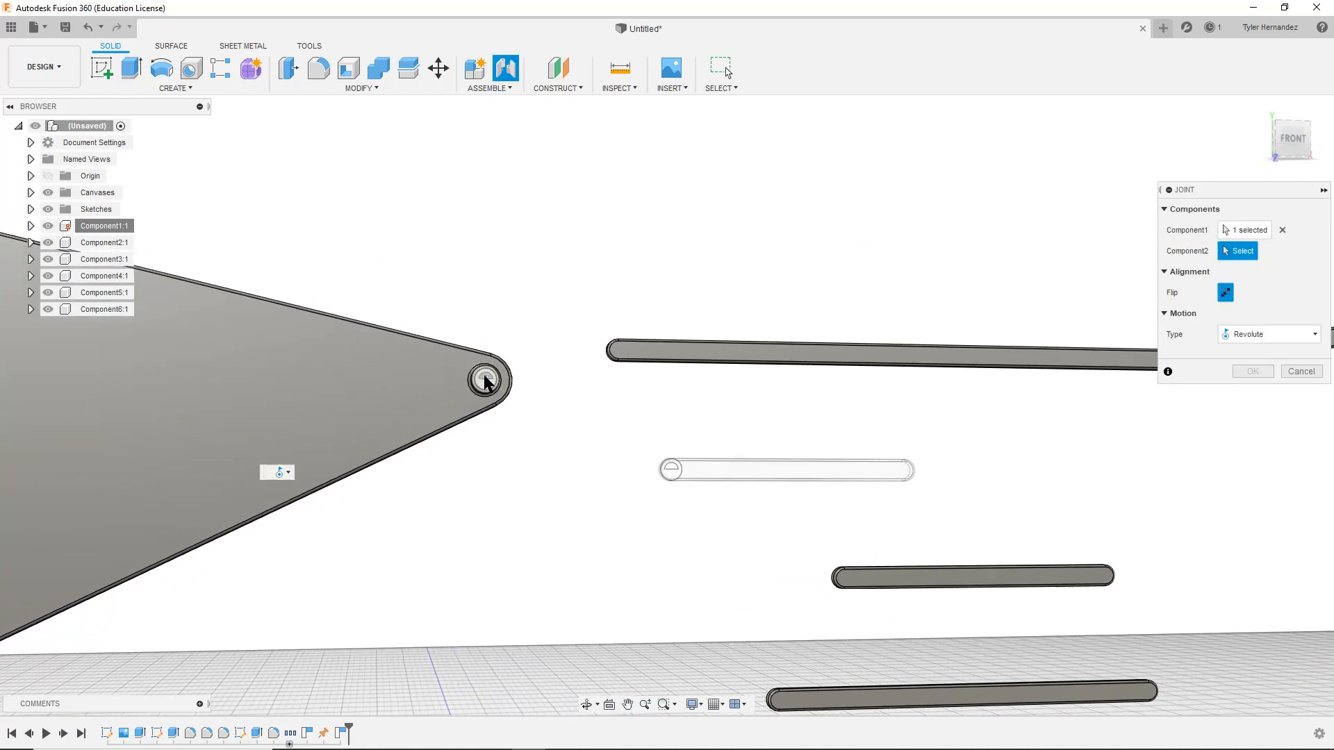
pyautogui.scroll(2, 485, 382)
pyautogui.scroll(3, 485, 382)
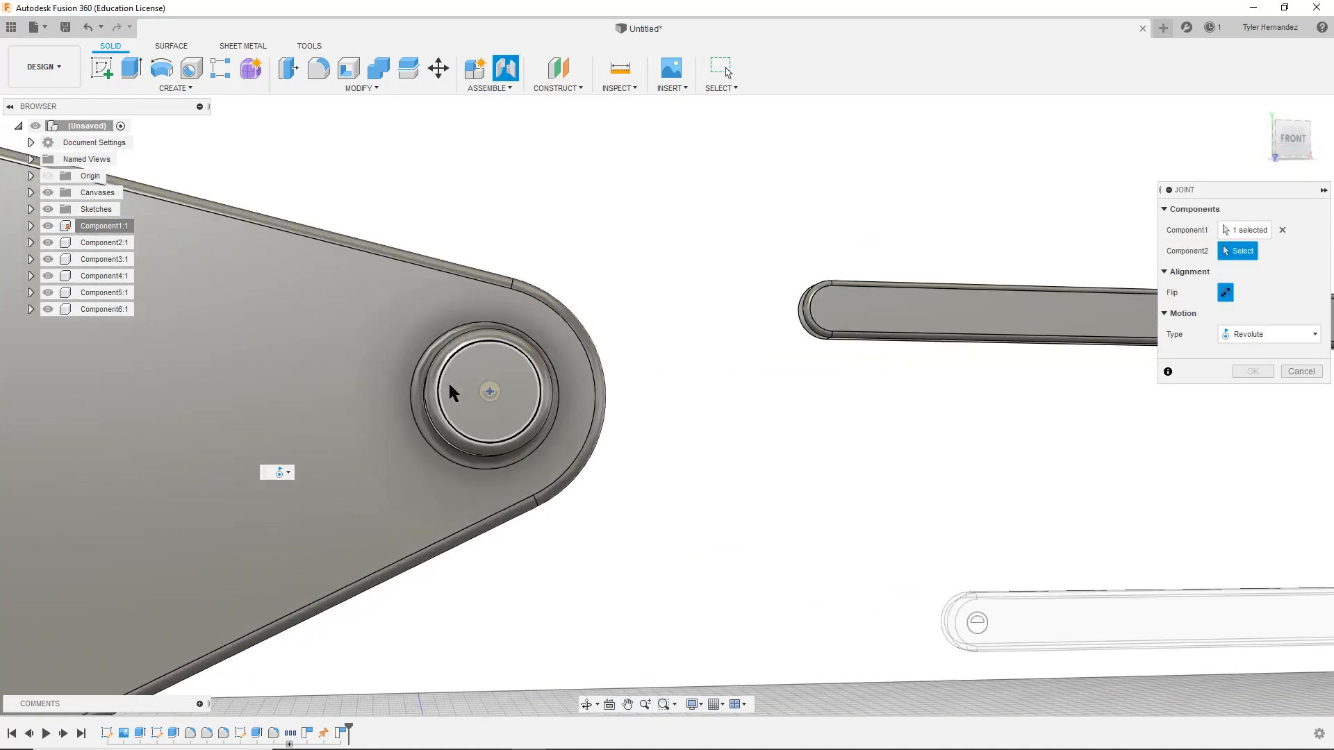
pyautogui.click(489, 391)
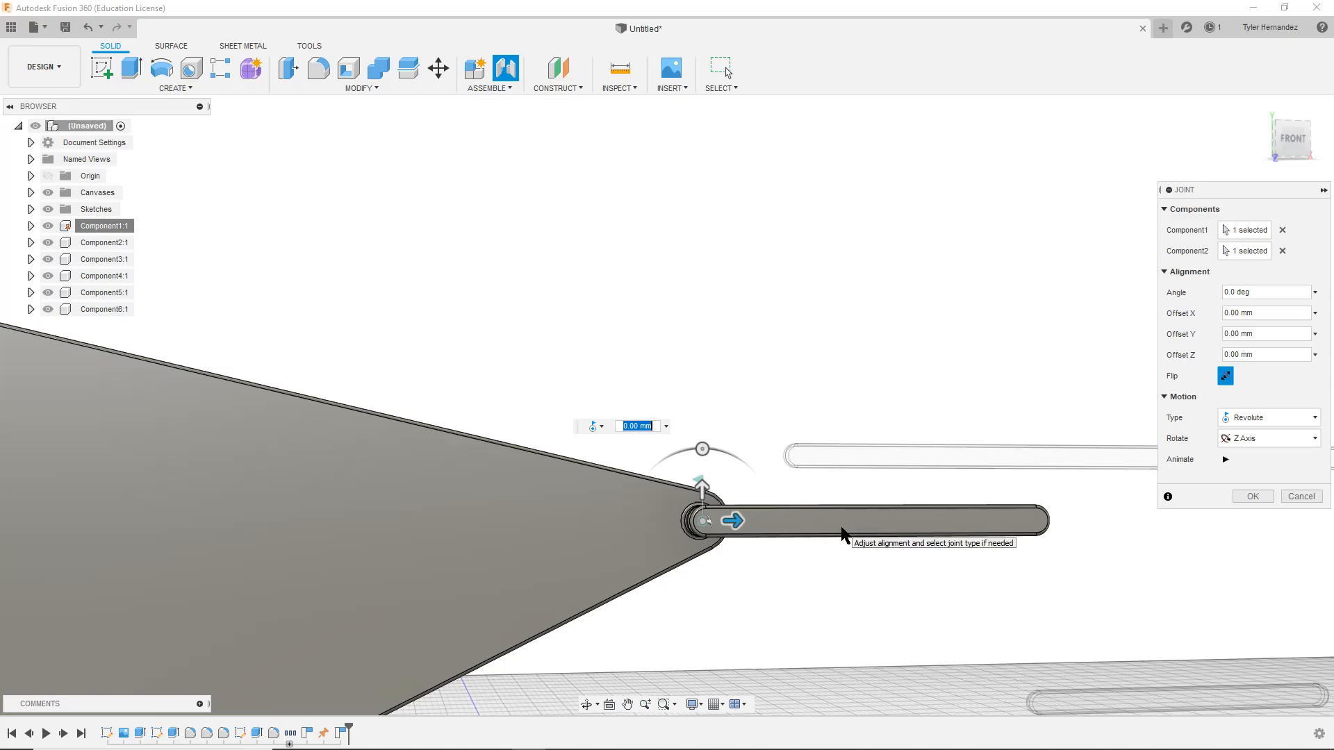
# Set the joint's motion type to Revolute about the Z axis and create the joint
pyautogui.click(1268, 420)
pyautogui.click(1258, 431)
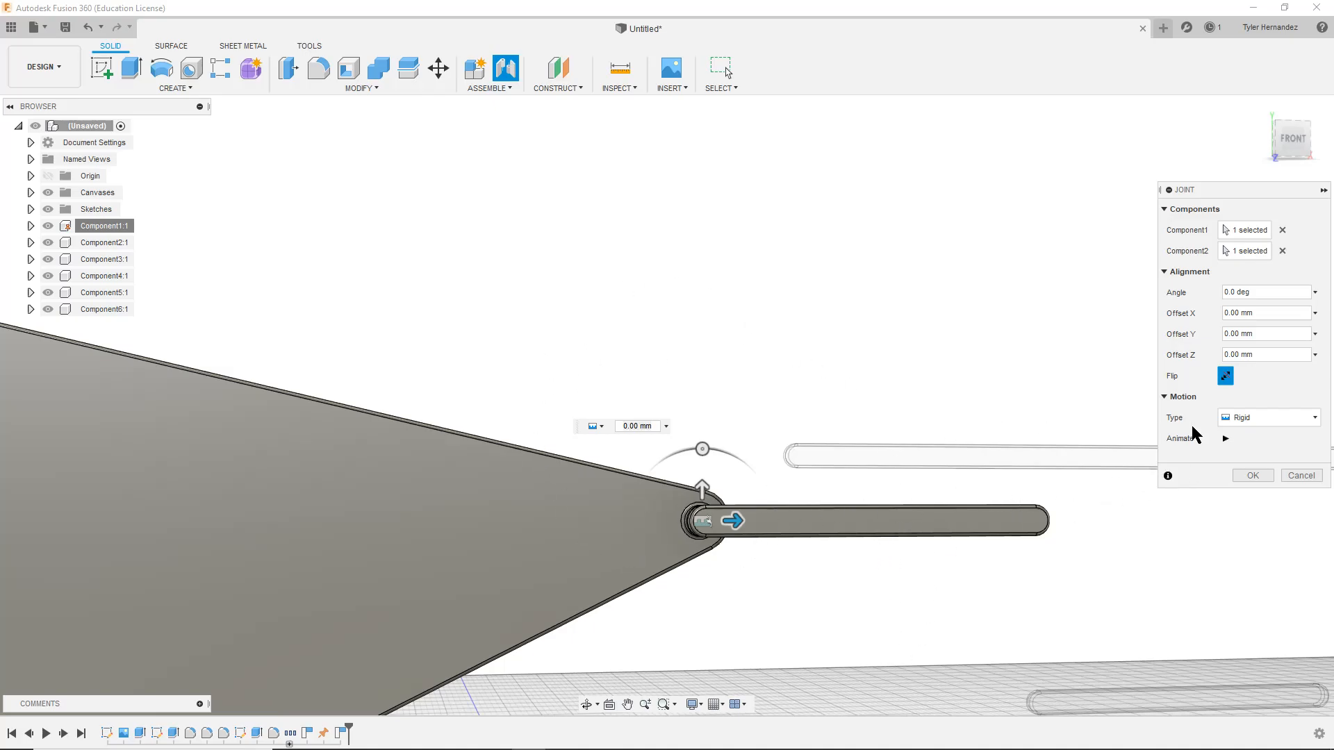
pyautogui.click(1276, 417)
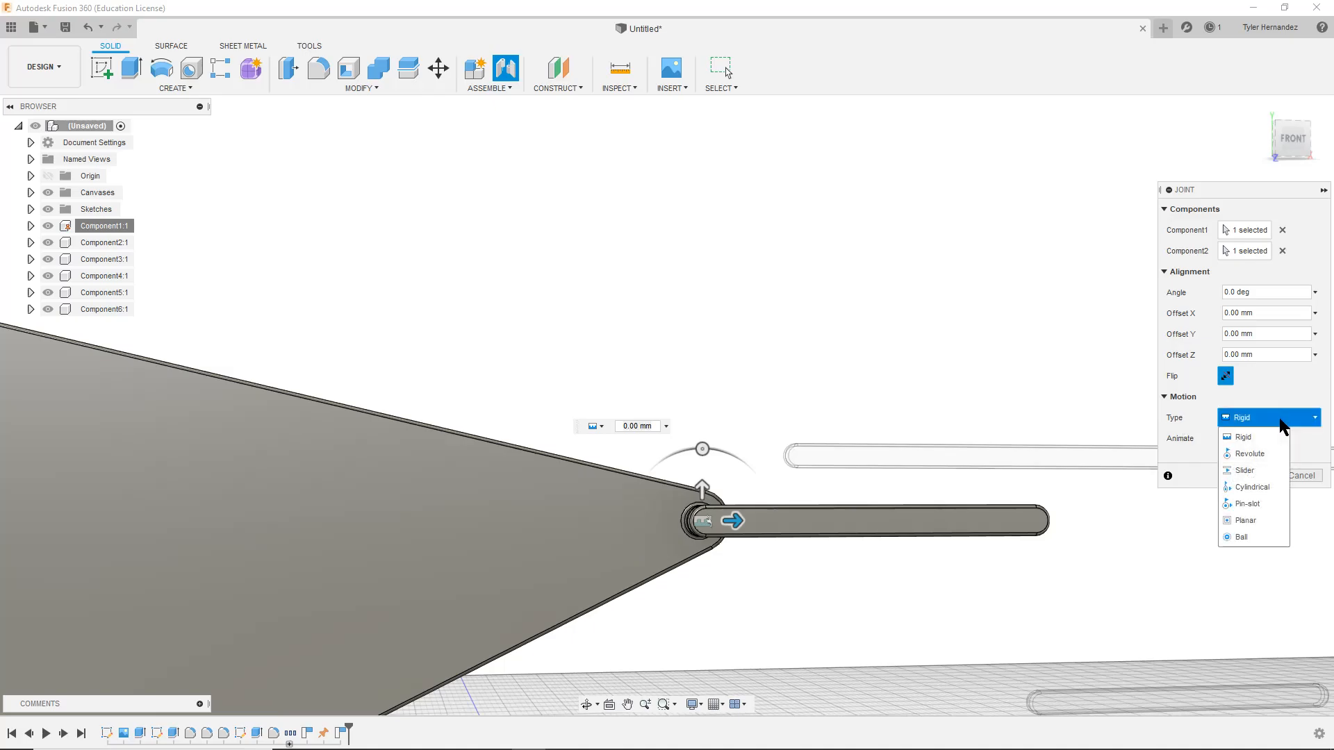
pyautogui.click(1253, 454)
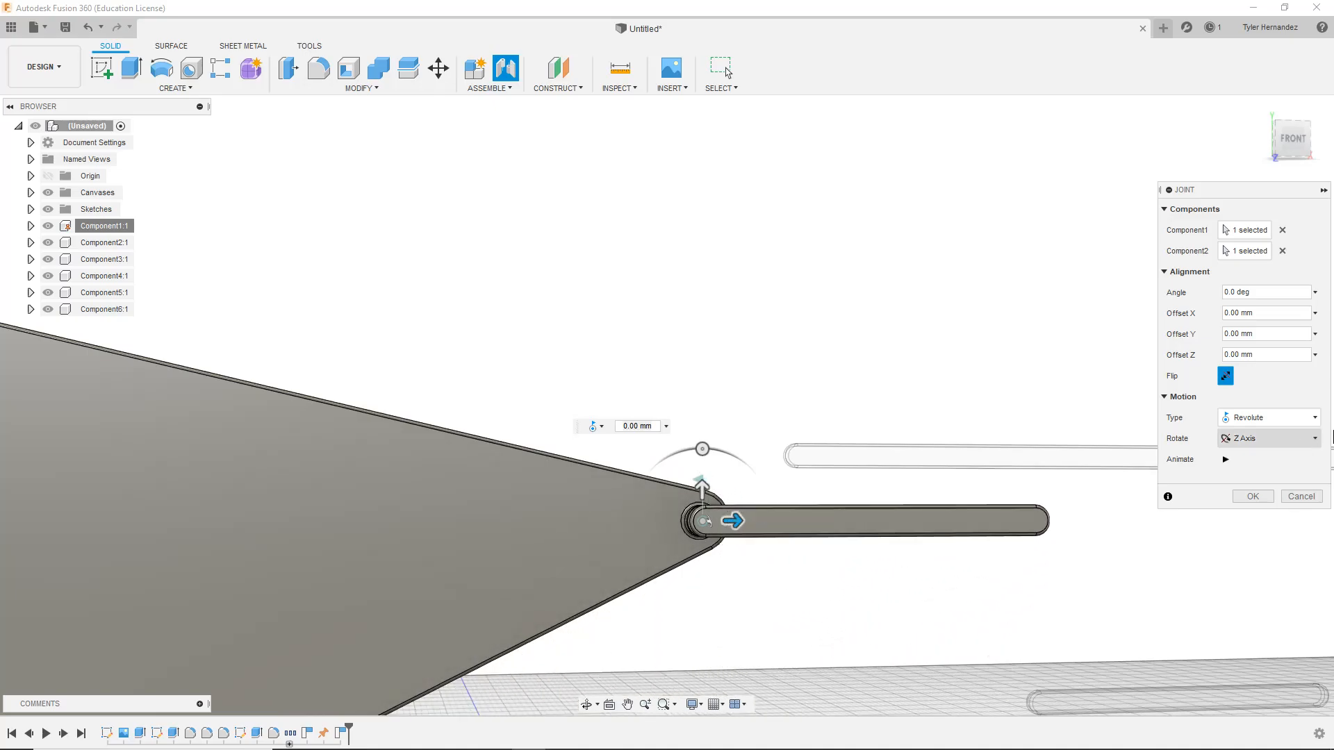
pyautogui.click(1253, 496)
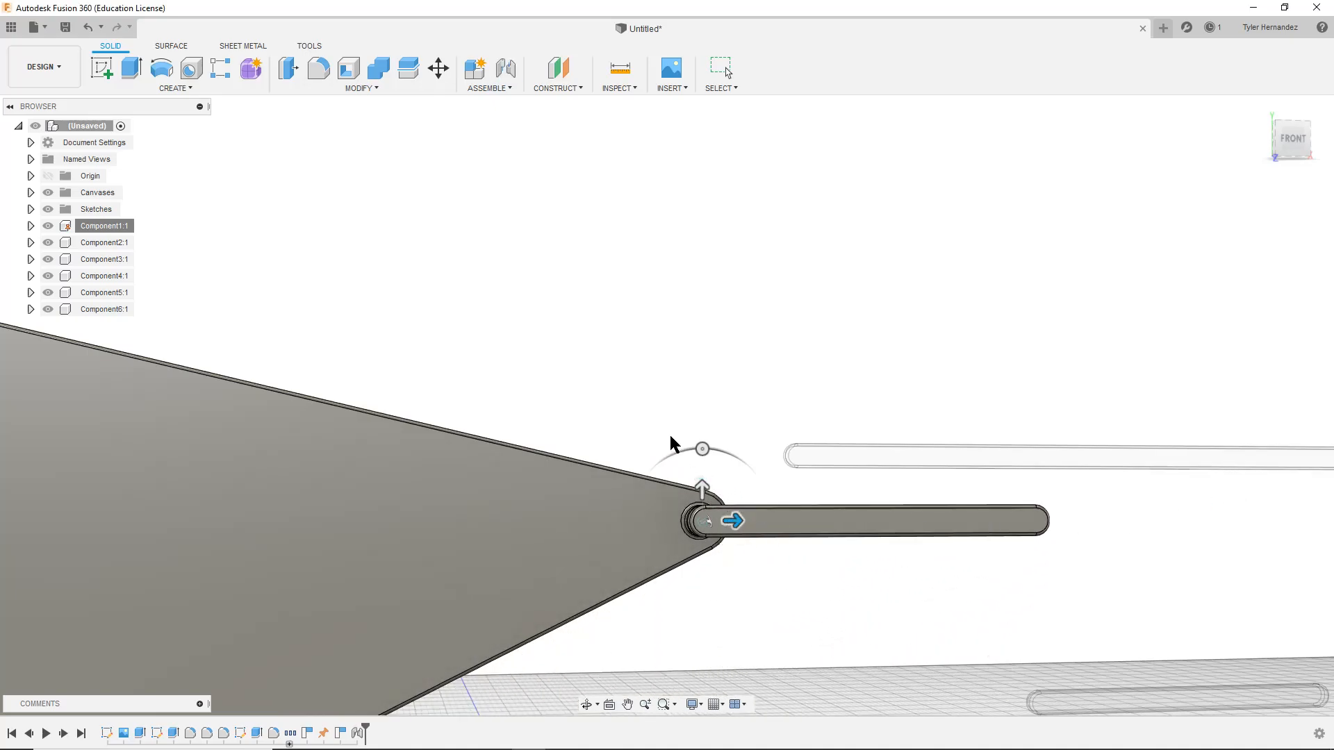
# Swing the jointed bar up to the left and move the middle-length straight bar beside its free end
pyautogui.scroll(-5, 546, 480)
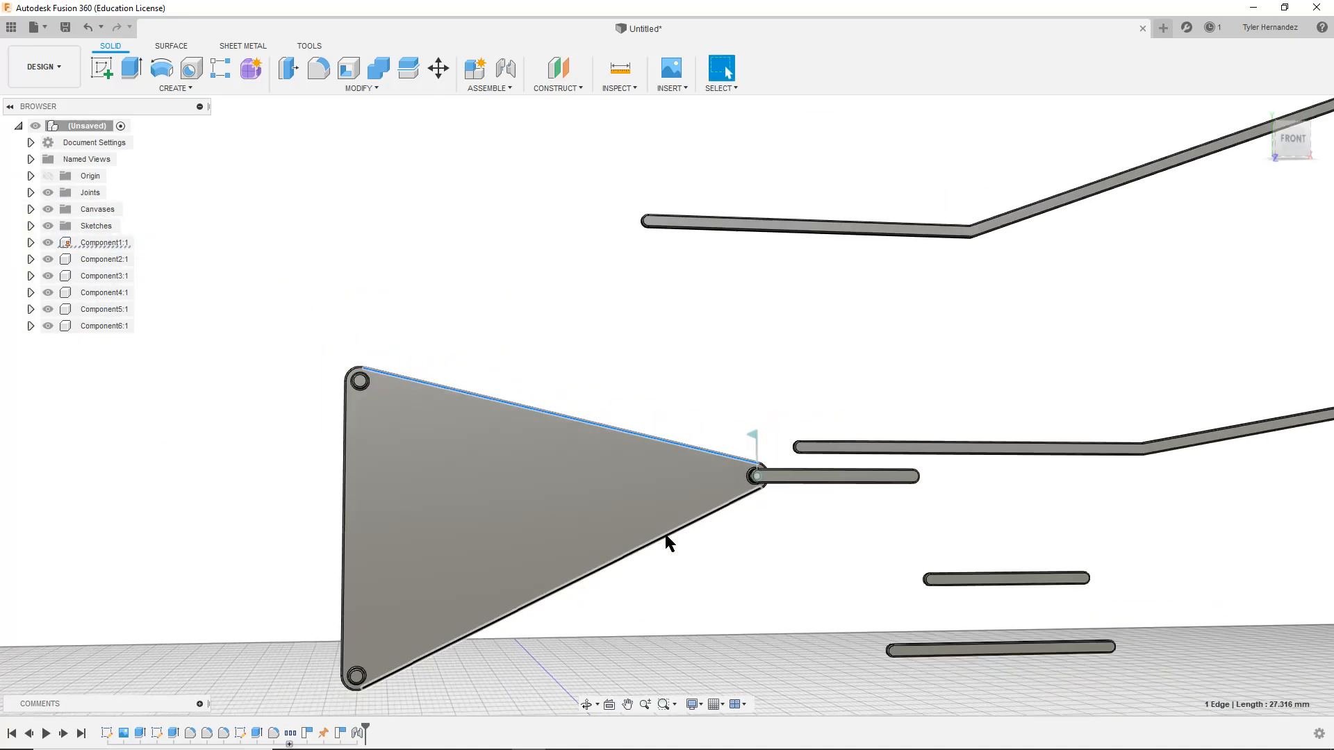
pyautogui.click(846, 522)
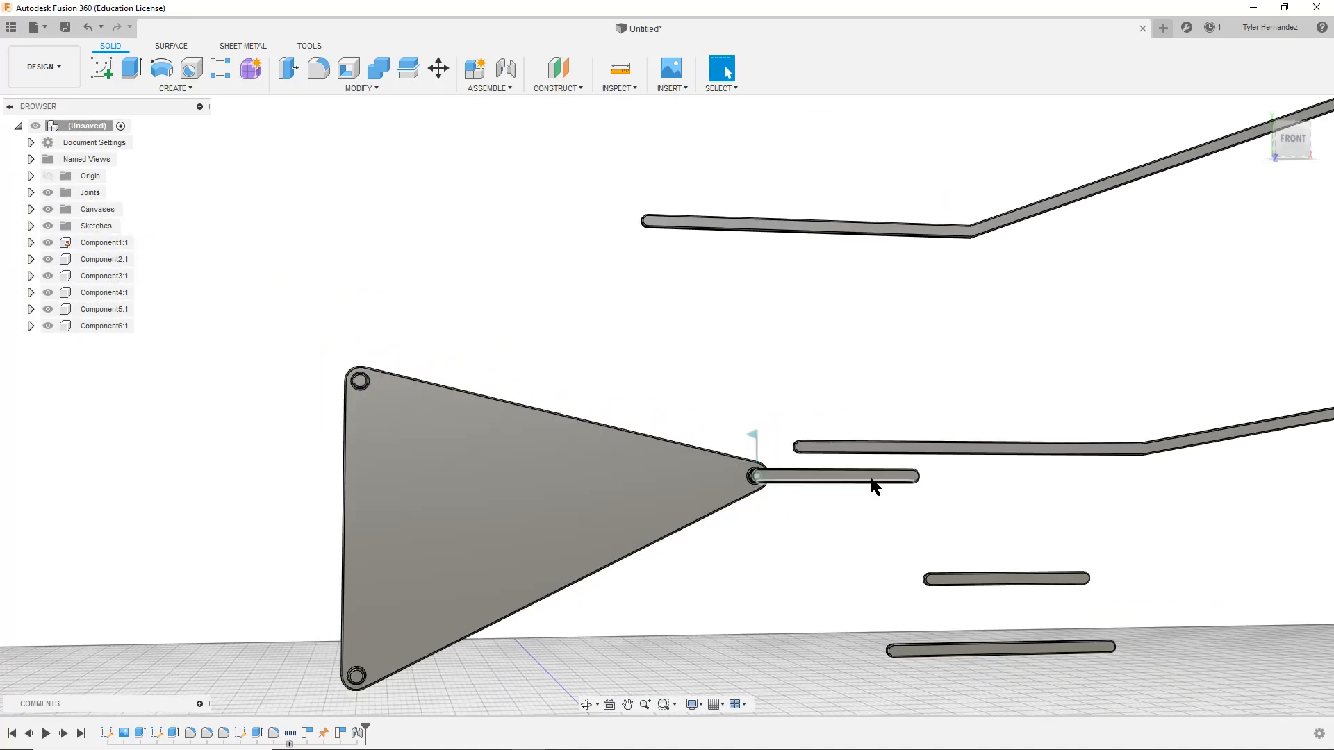
pyautogui.moveTo(873, 484); pyautogui.dragTo(661, 443)
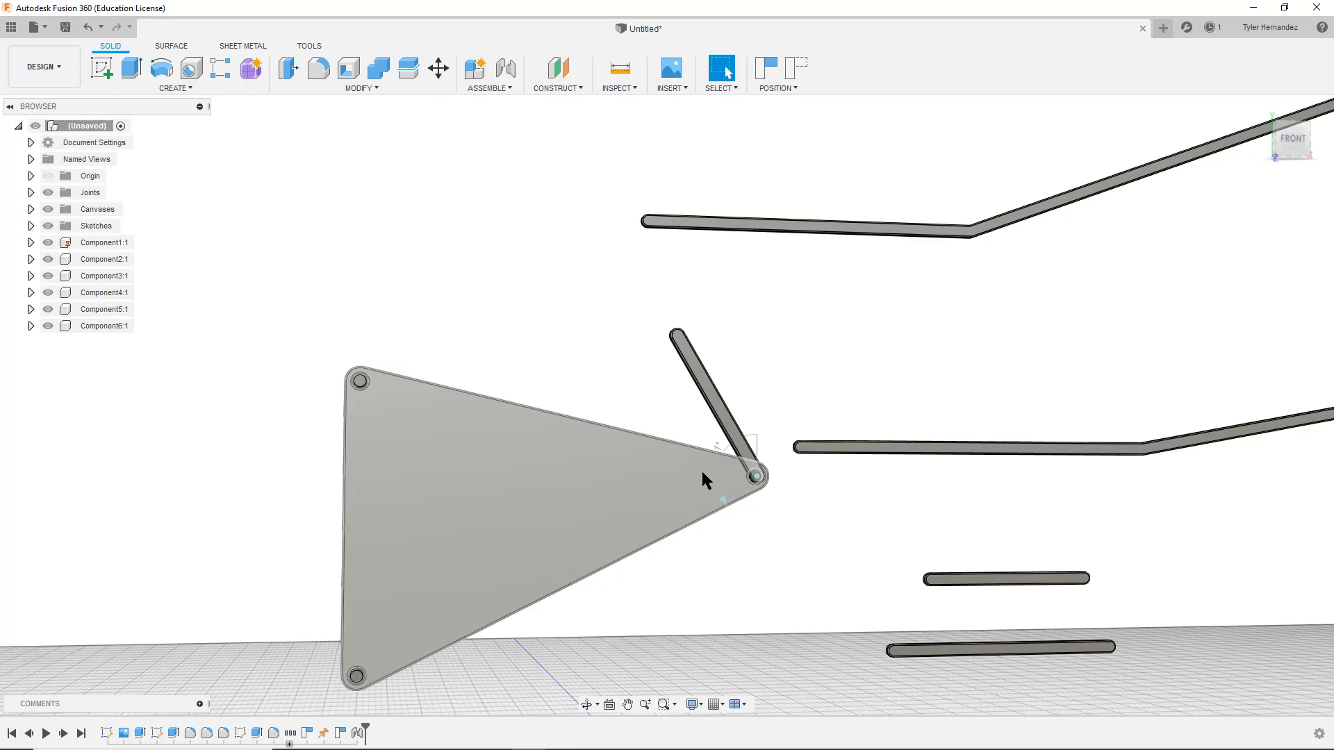
pyautogui.scroll(-4, 896, 640)
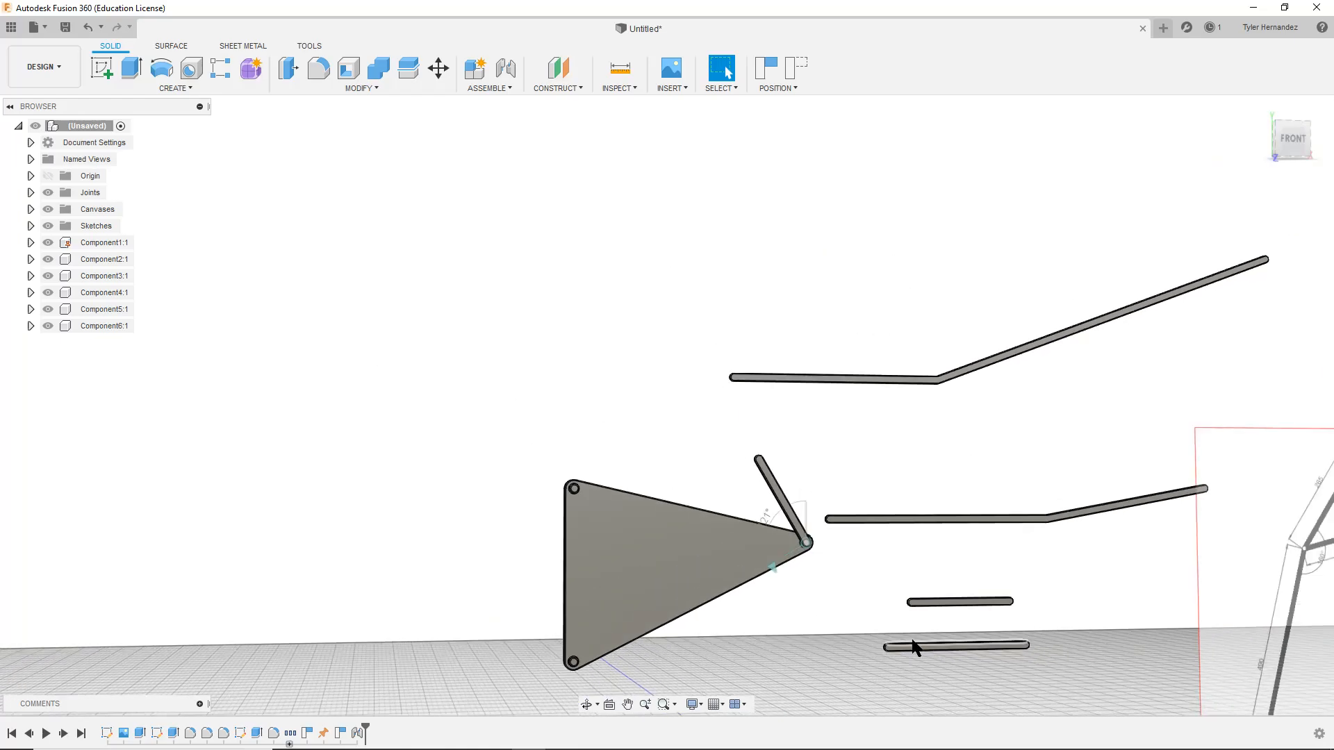
pyautogui.moveTo(976, 612); pyautogui.dragTo(828, 451)
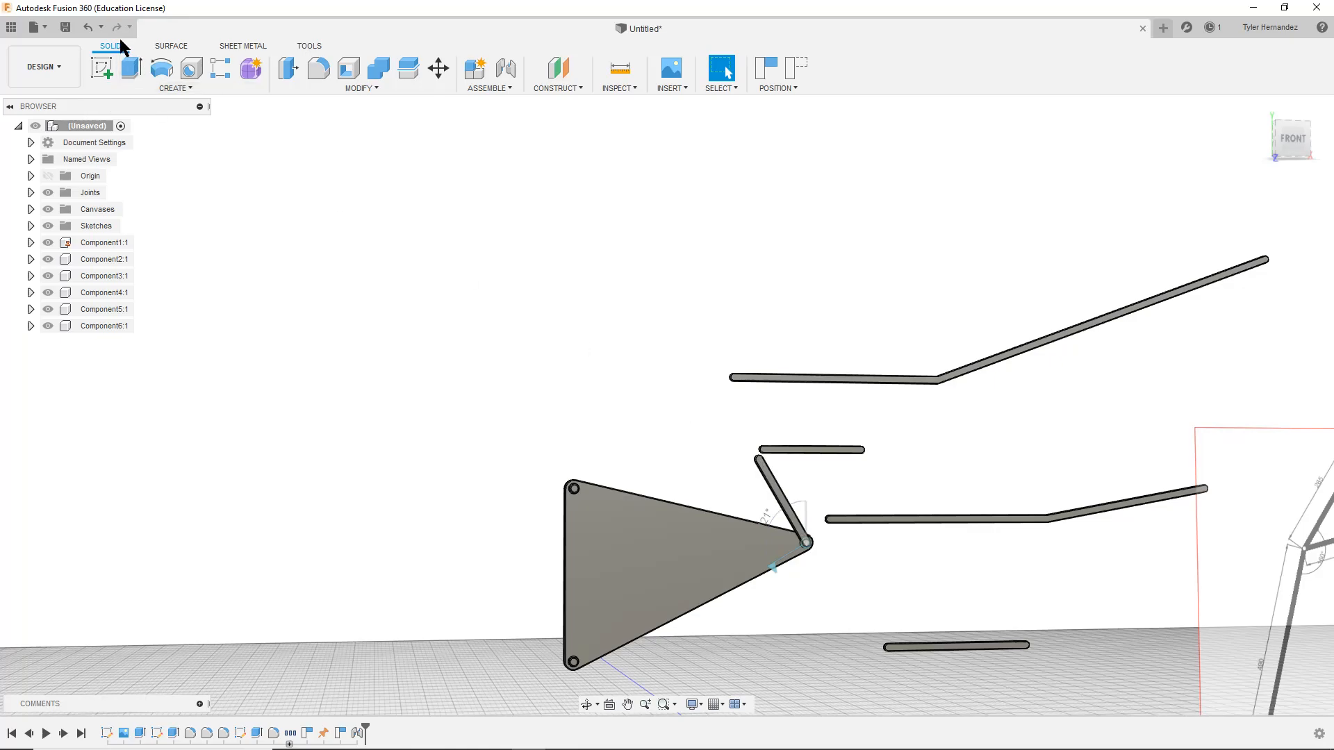
# Undo the bar moves, the revolute joint at the plate's right corner and its captured position
pyautogui.click(87, 28)
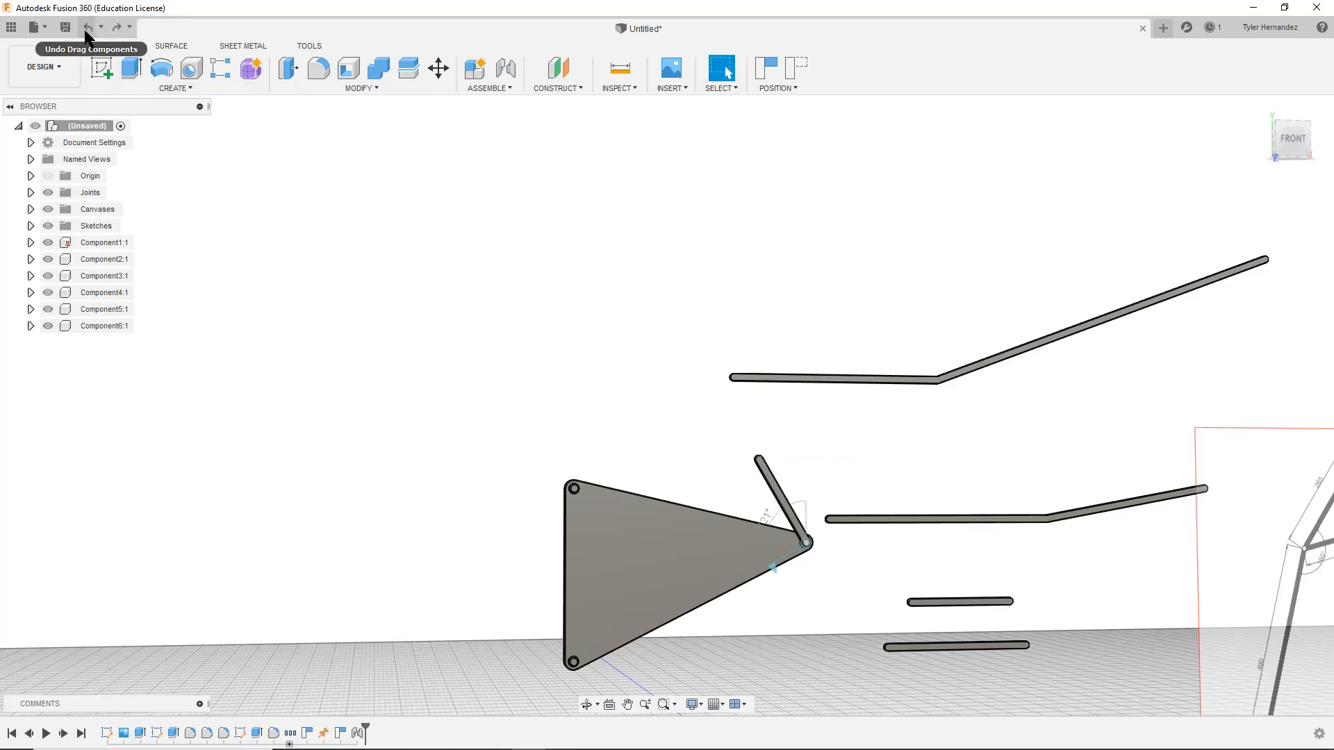
pyautogui.click(87, 28)
pyautogui.click(87, 28)
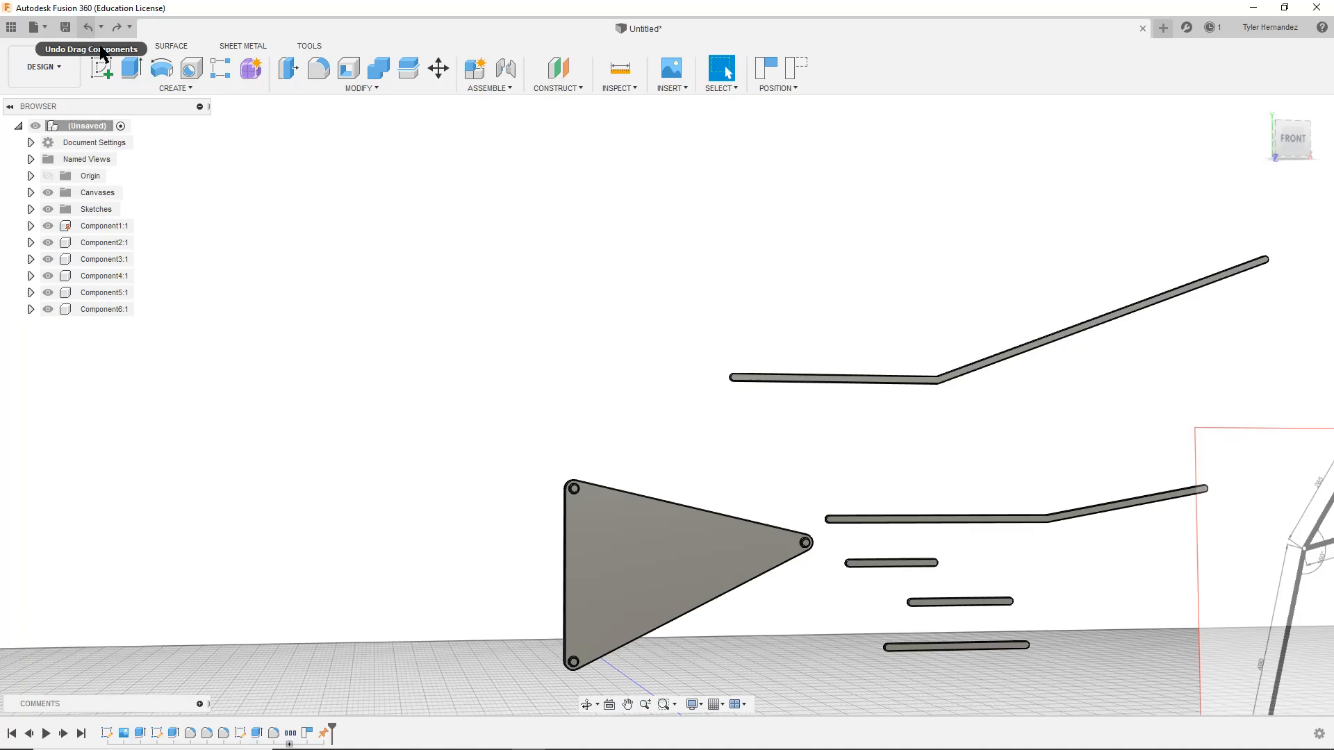
# Move the middle-length straight bar directly below the shortest bar, aligning their left ends
pyautogui.moveTo(952, 604); pyautogui.dragTo(888, 573)
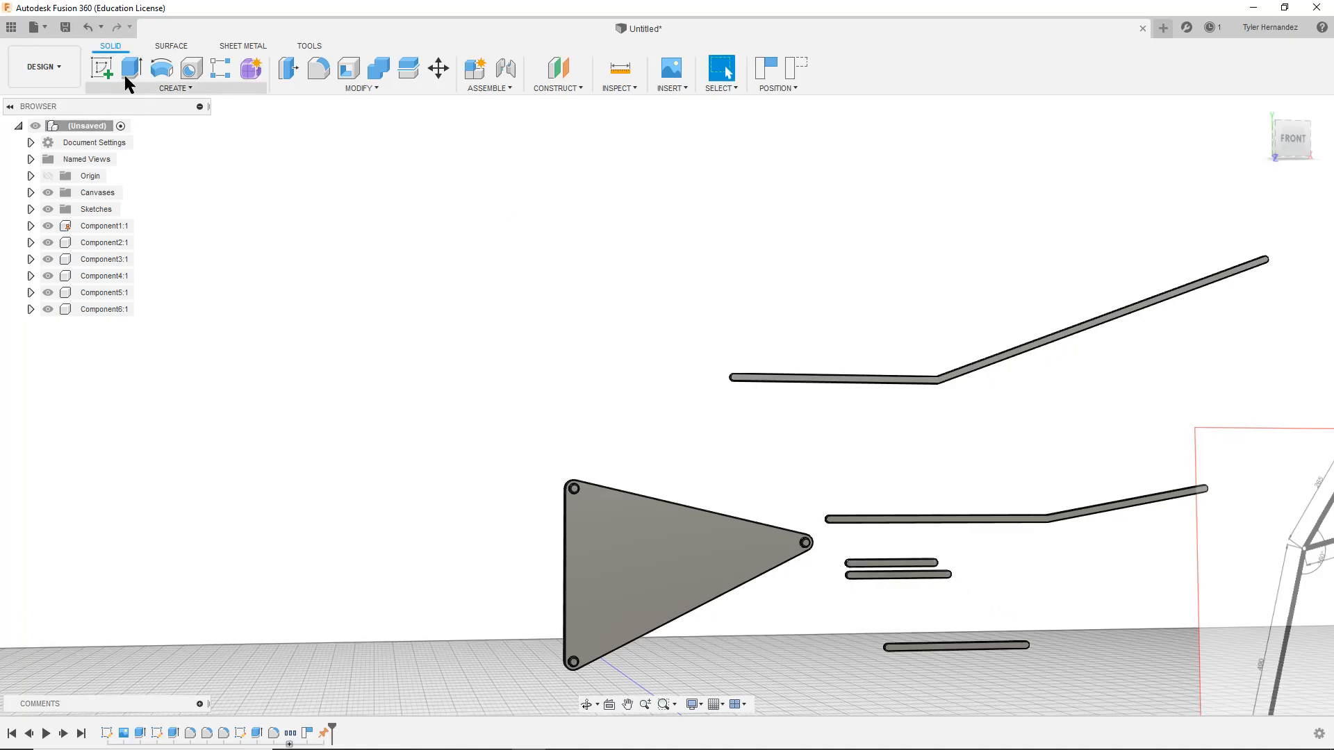
pyautogui.click(86, 32)
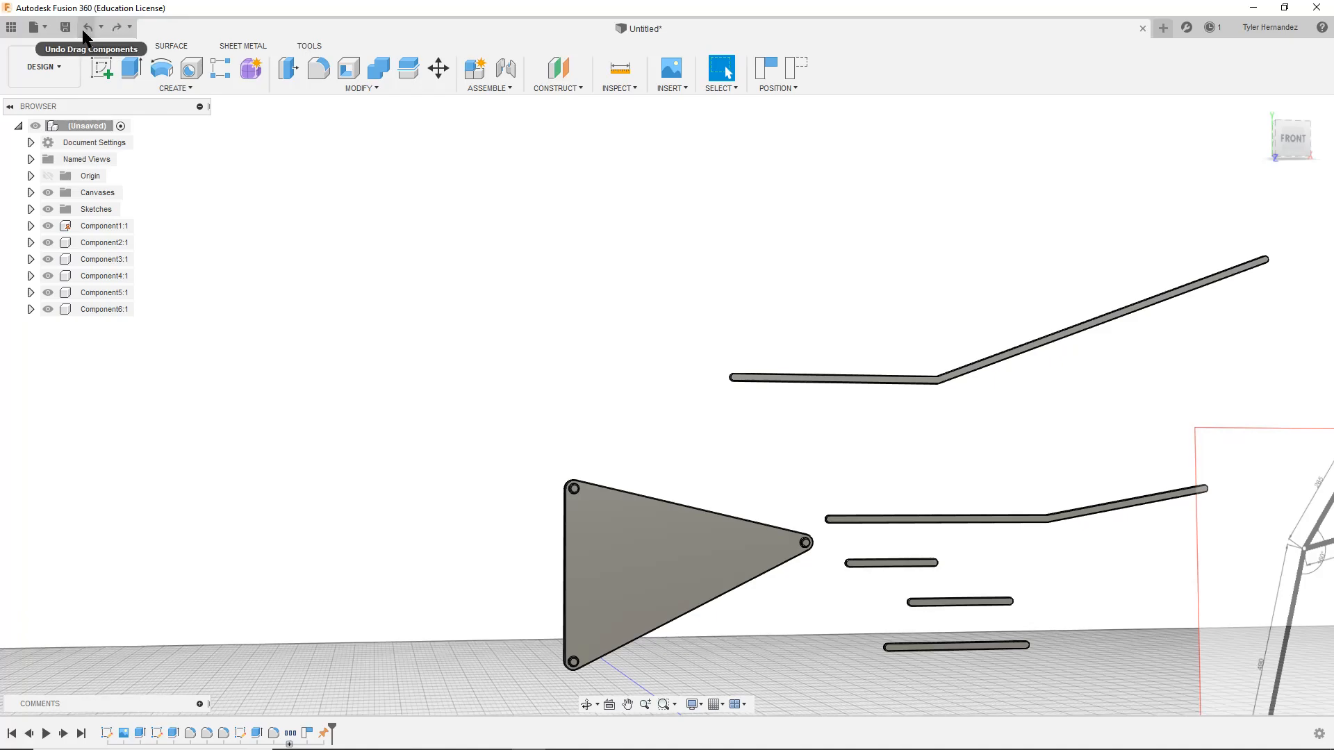
pyautogui.click(129, 27)
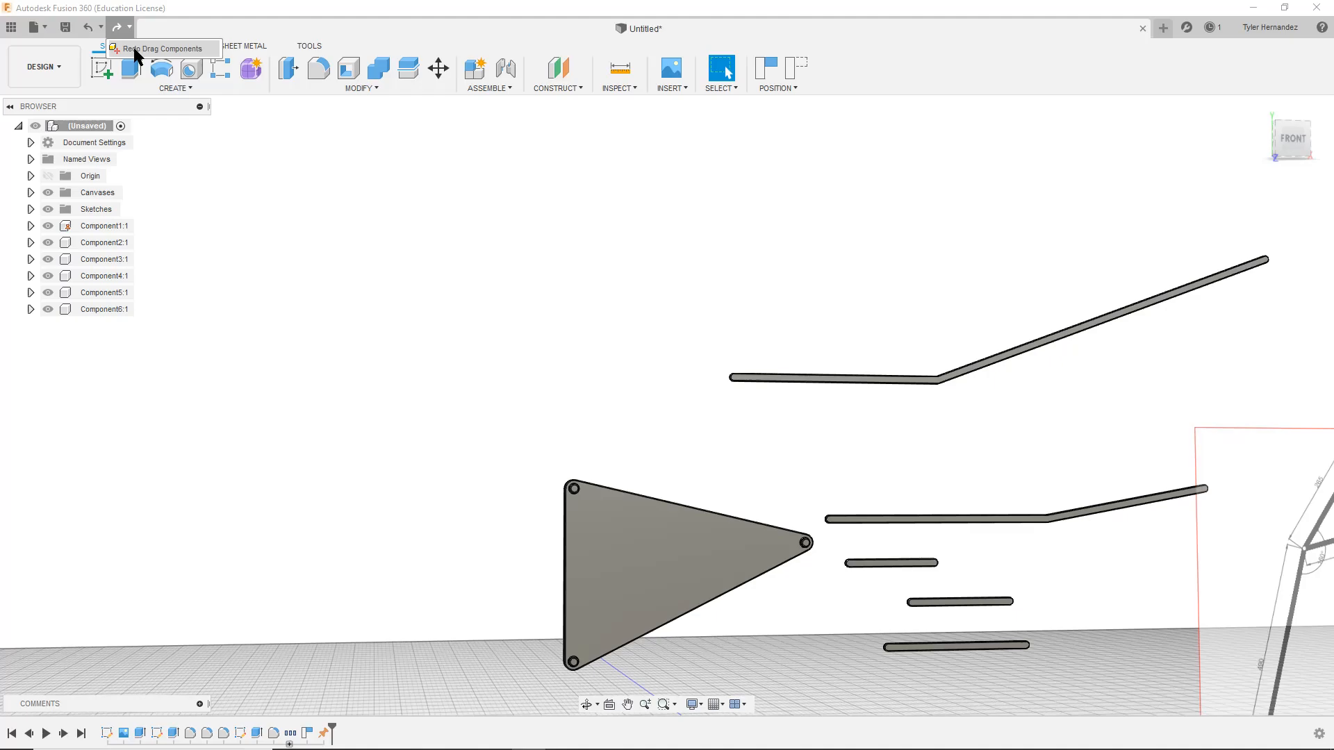
pyautogui.click(139, 50)
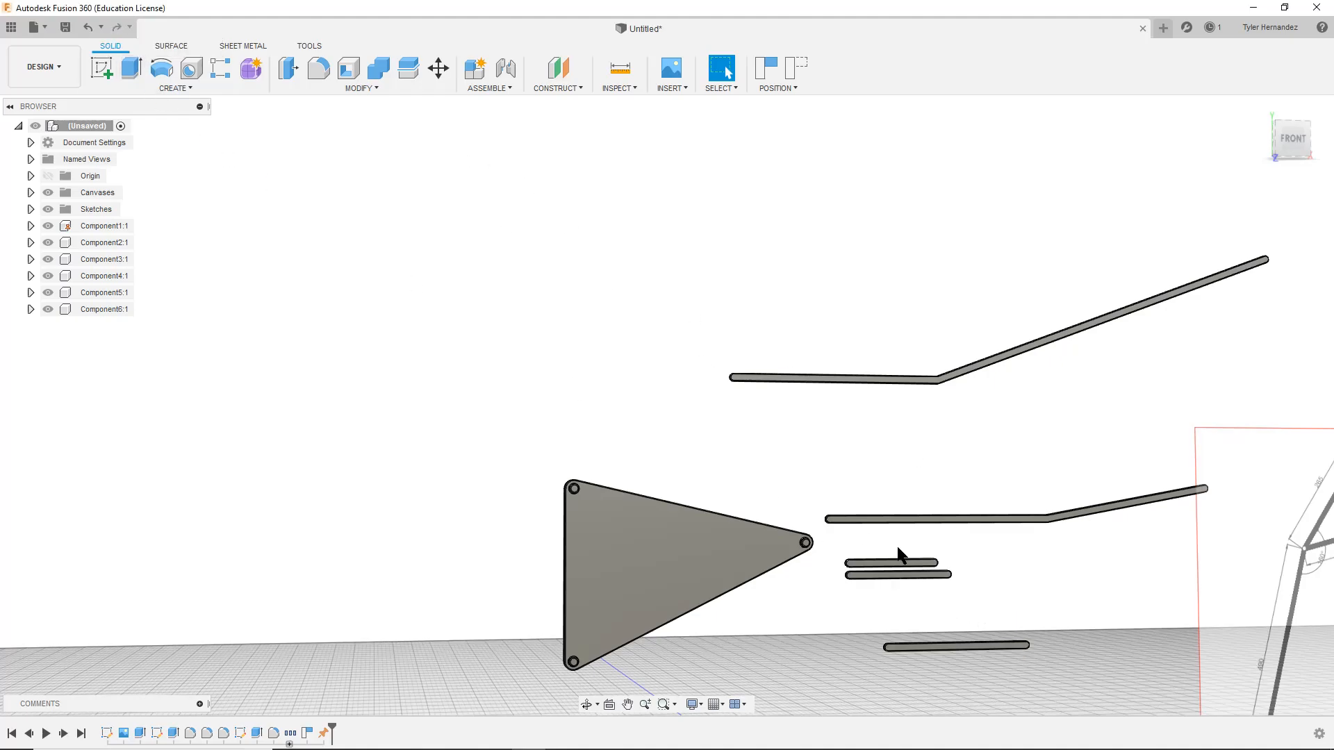
# Capture the moved positions and joint the shortest bar's left end to the plate's right corner pin with a Revolute joint
pyautogui.click(488, 89)
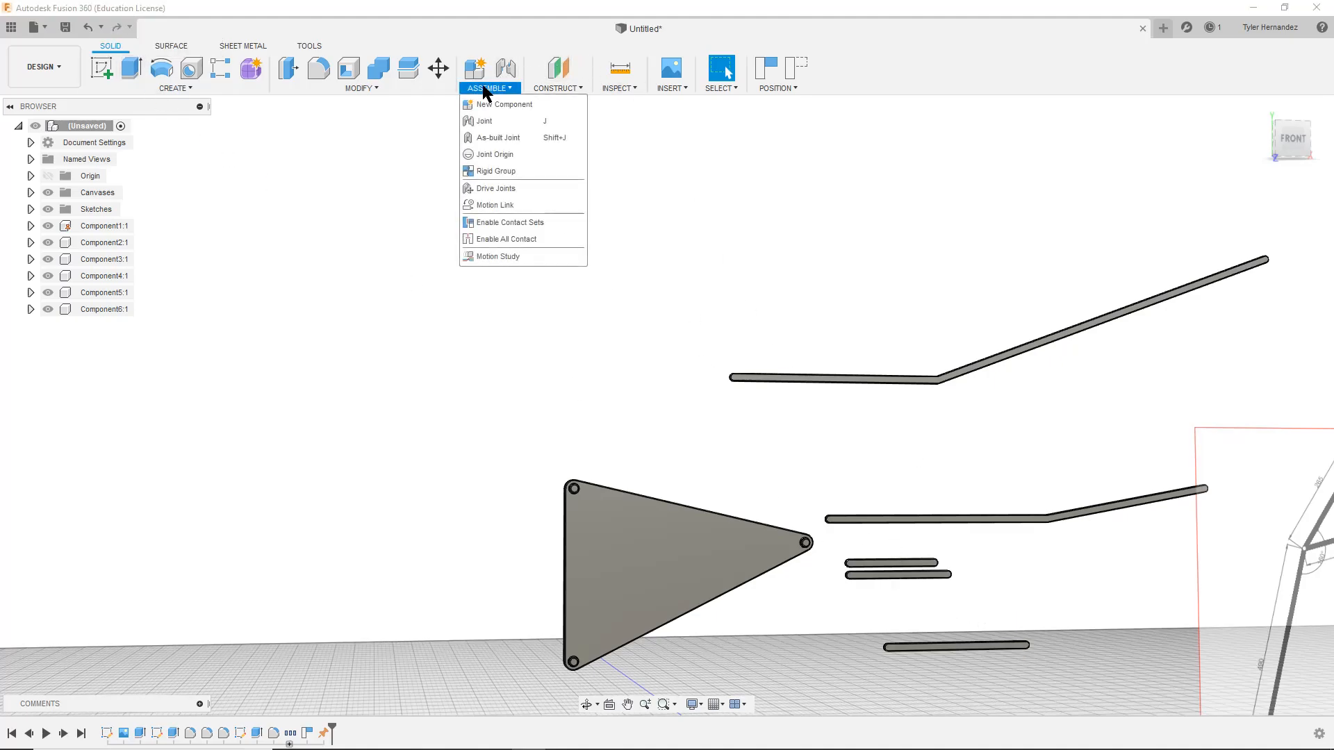
pyautogui.click(500, 125)
pyautogui.click(726, 382)
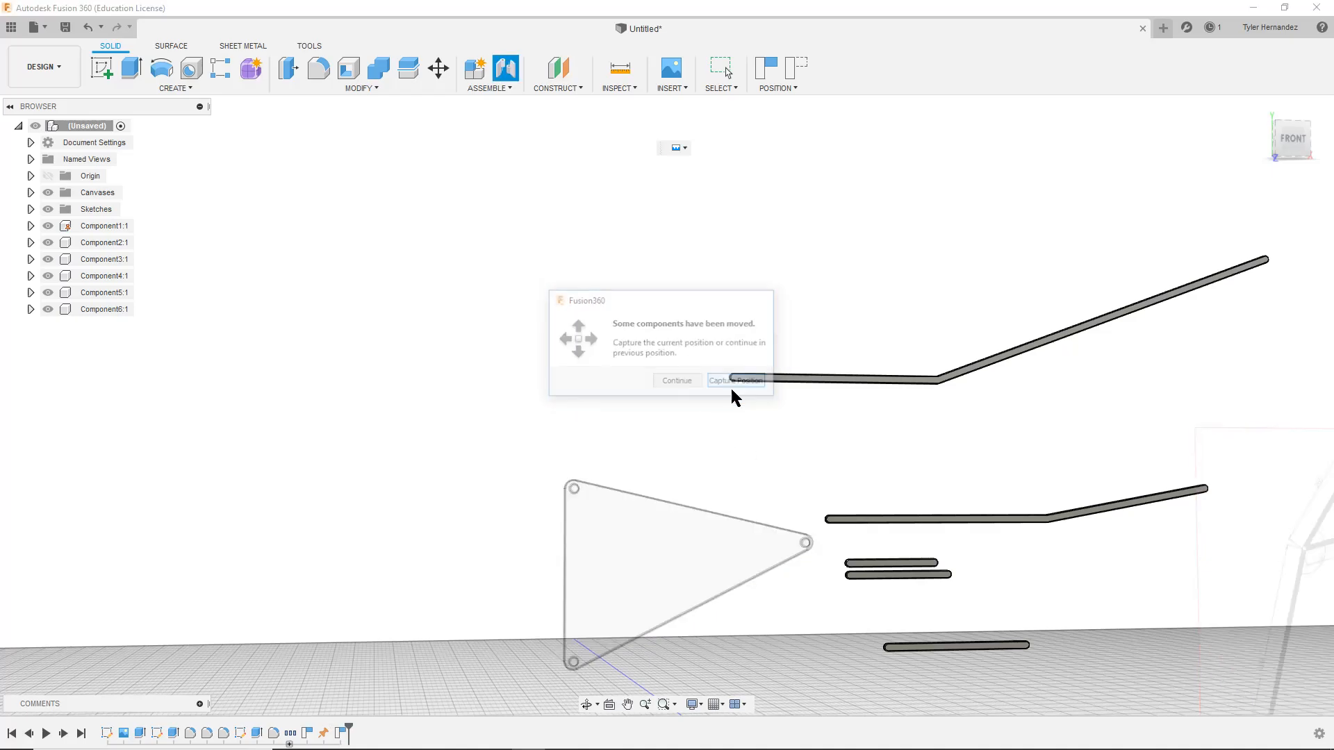
pyautogui.scroll(3, 852, 586)
pyautogui.click(808, 510)
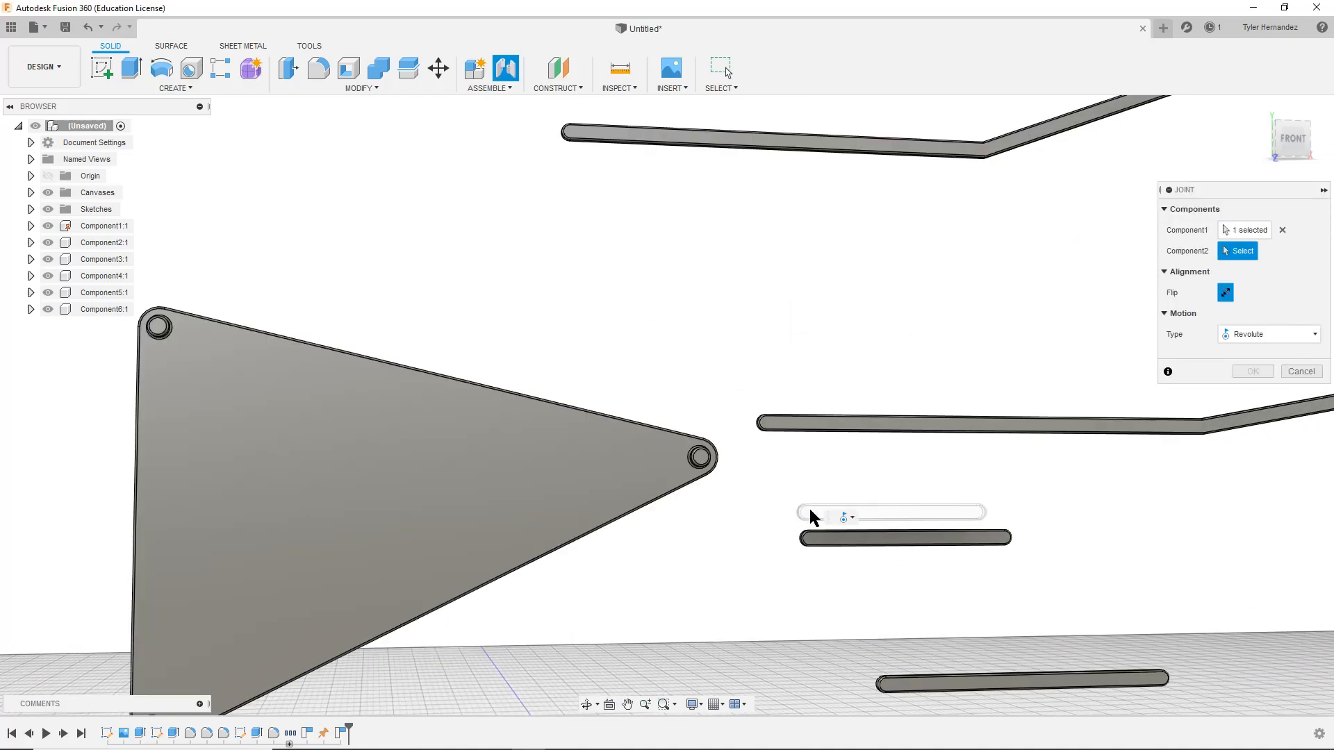
pyautogui.click(696, 457)
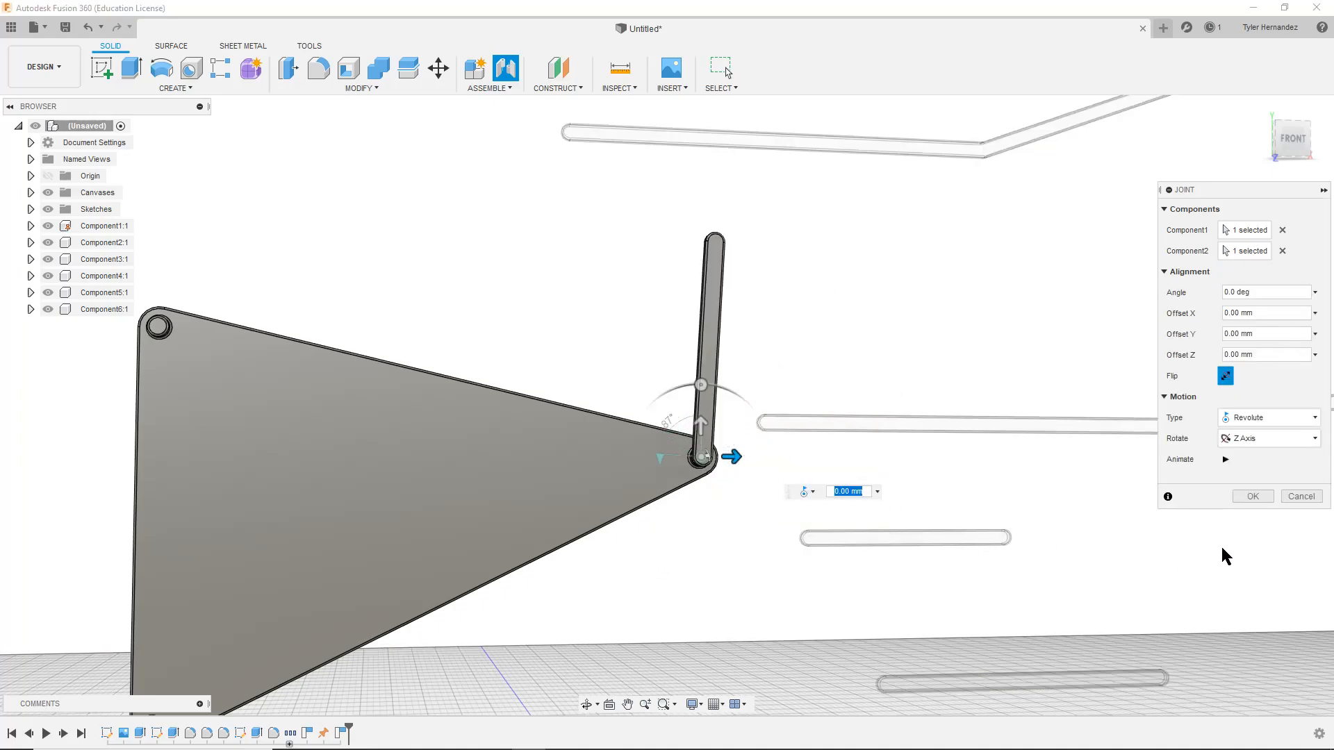
pyautogui.click(1252, 496)
# Swing the jointed bar up to the left of its pin and check the reference drawing for the plate's remaining connections
pyautogui.moveTo(836, 461); pyautogui.dragTo(641, 329)
pyautogui.scroll(-3, 517, 466)
pyautogui.moveTo(1000, 464); pyautogui.dragTo(667, 432, button='middle')
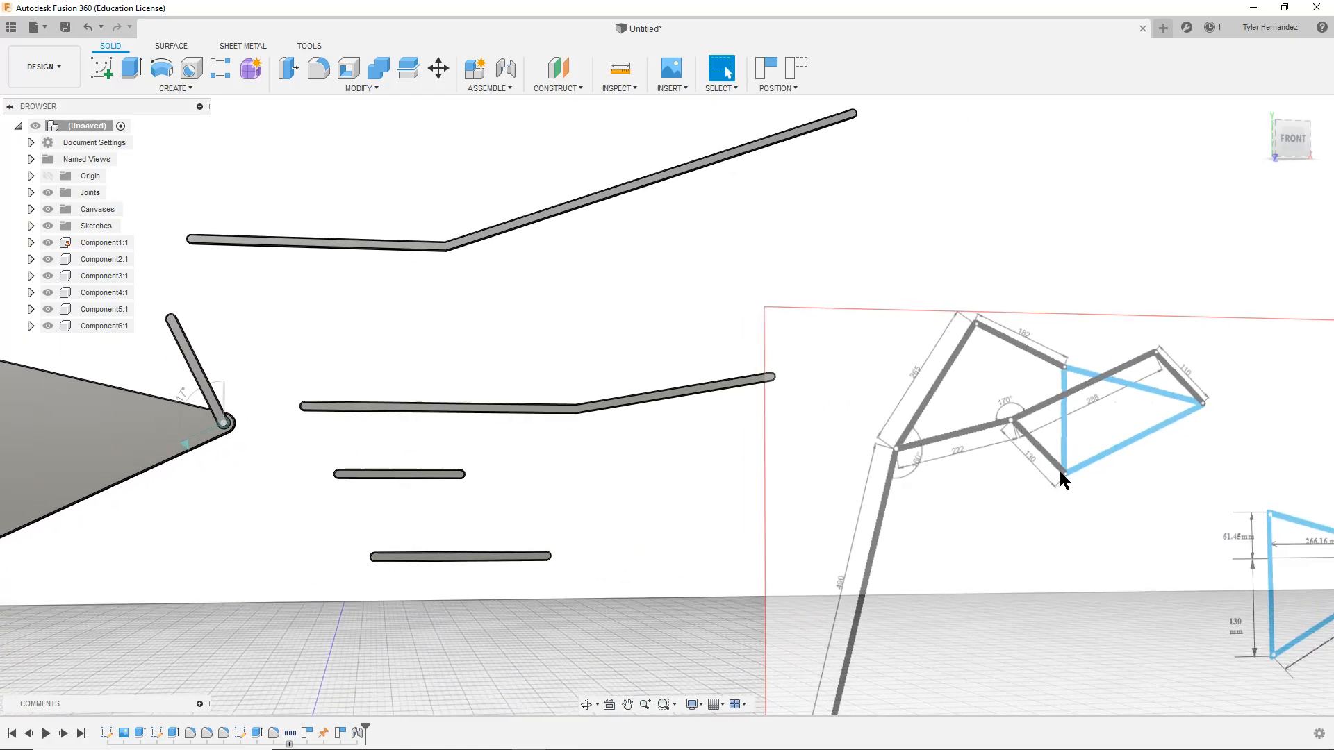
pyautogui.moveTo(396, 509); pyautogui.dragTo(880, 408, button='middle')
pyautogui.moveTo(715, 400); pyautogui.dragTo(823, 521, button='middle')
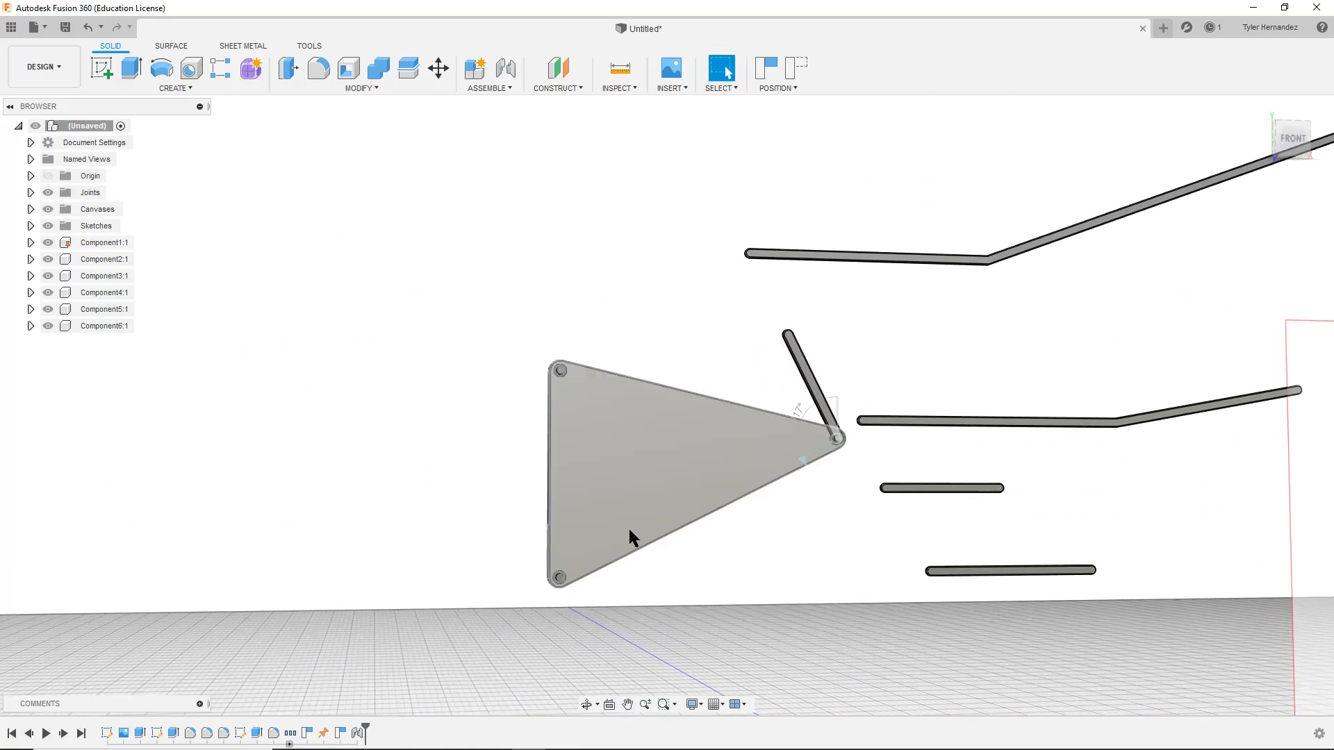
# Capture the position and joint the middle-length bar's left end to the plate's lower left corner pin with a Revolute joint
pyautogui.click(477, 89)
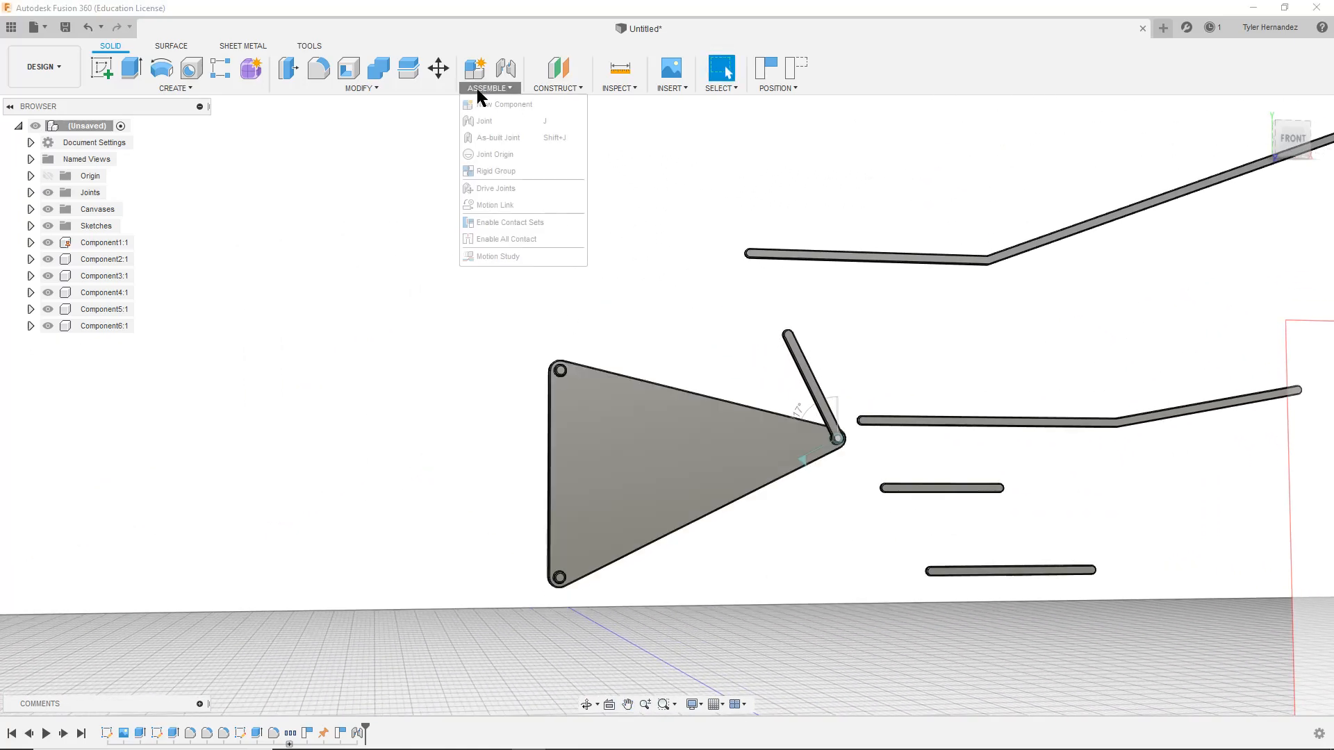
pyautogui.click(485, 134)
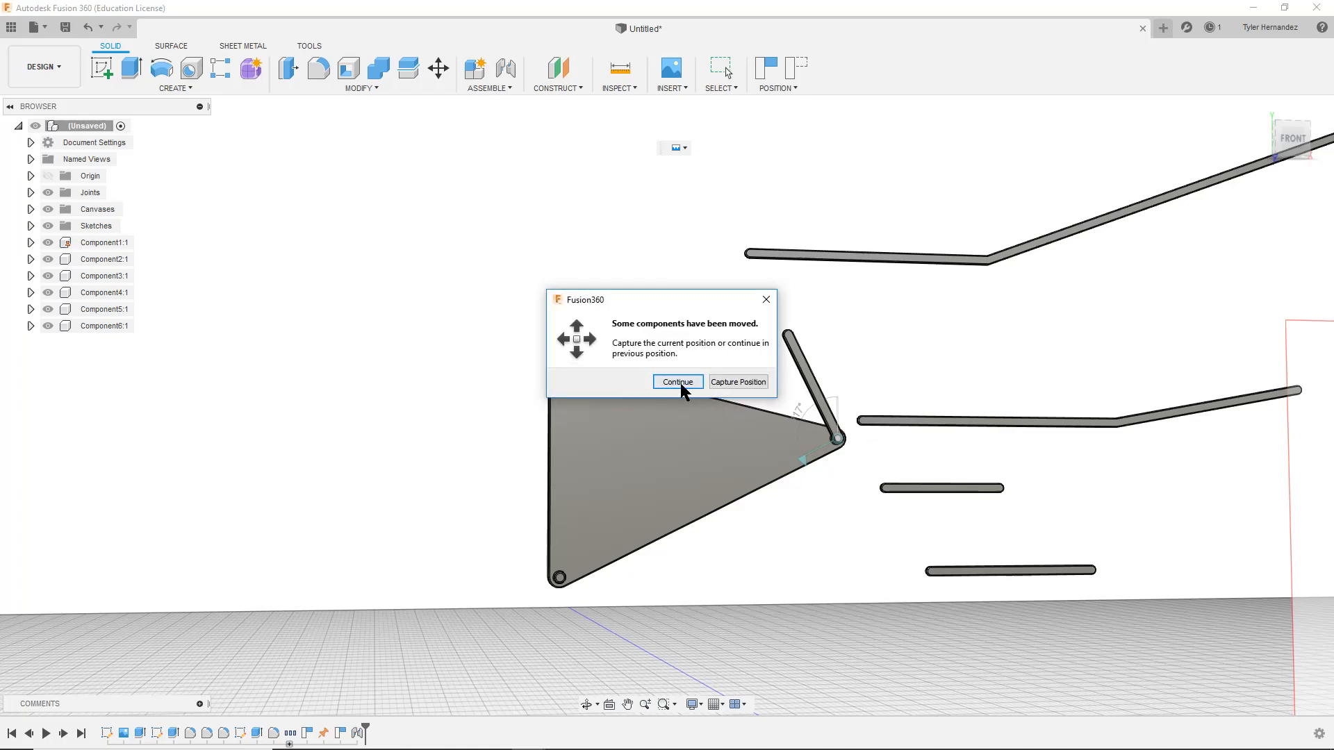
pyautogui.click(737, 382)
pyautogui.scroll(3, 959, 504)
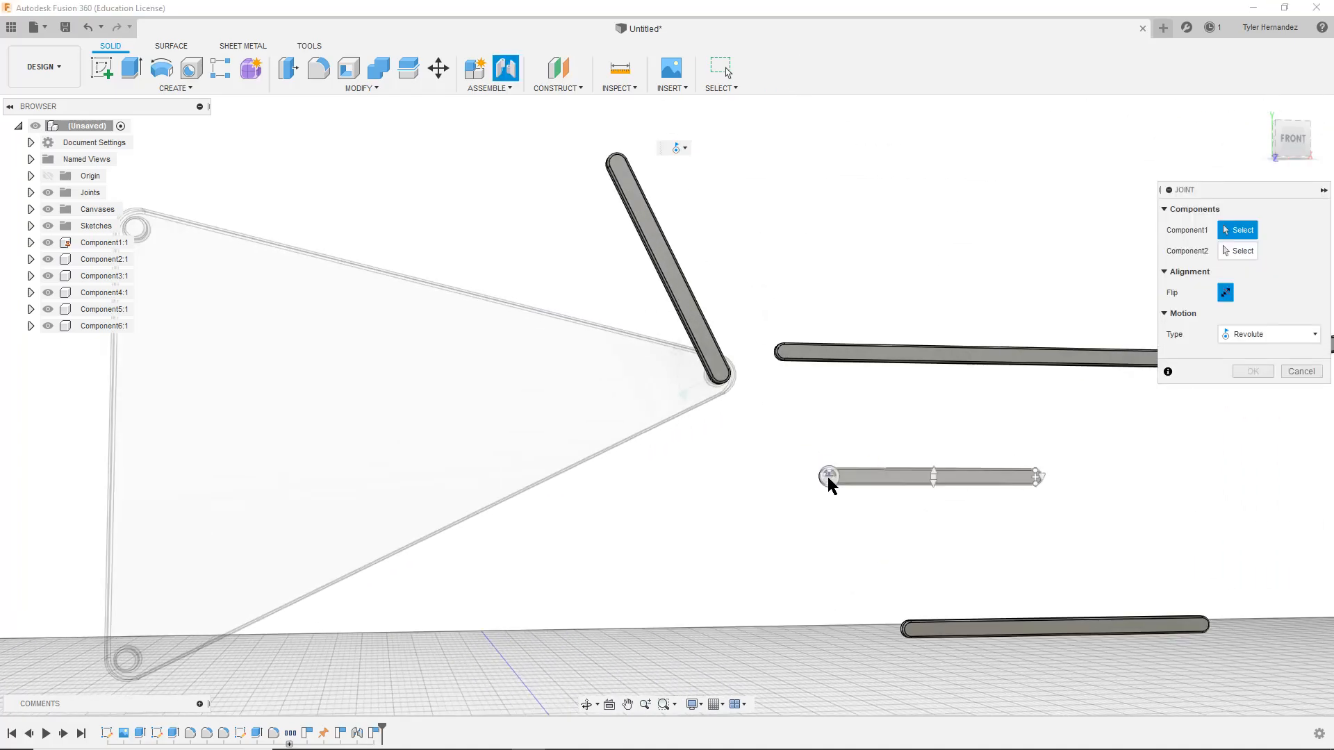
pyautogui.scroll(3, 830, 480)
pyautogui.click(828, 471)
pyautogui.moveTo(375, 548); pyautogui.dragTo(1201, 335, button='middle')
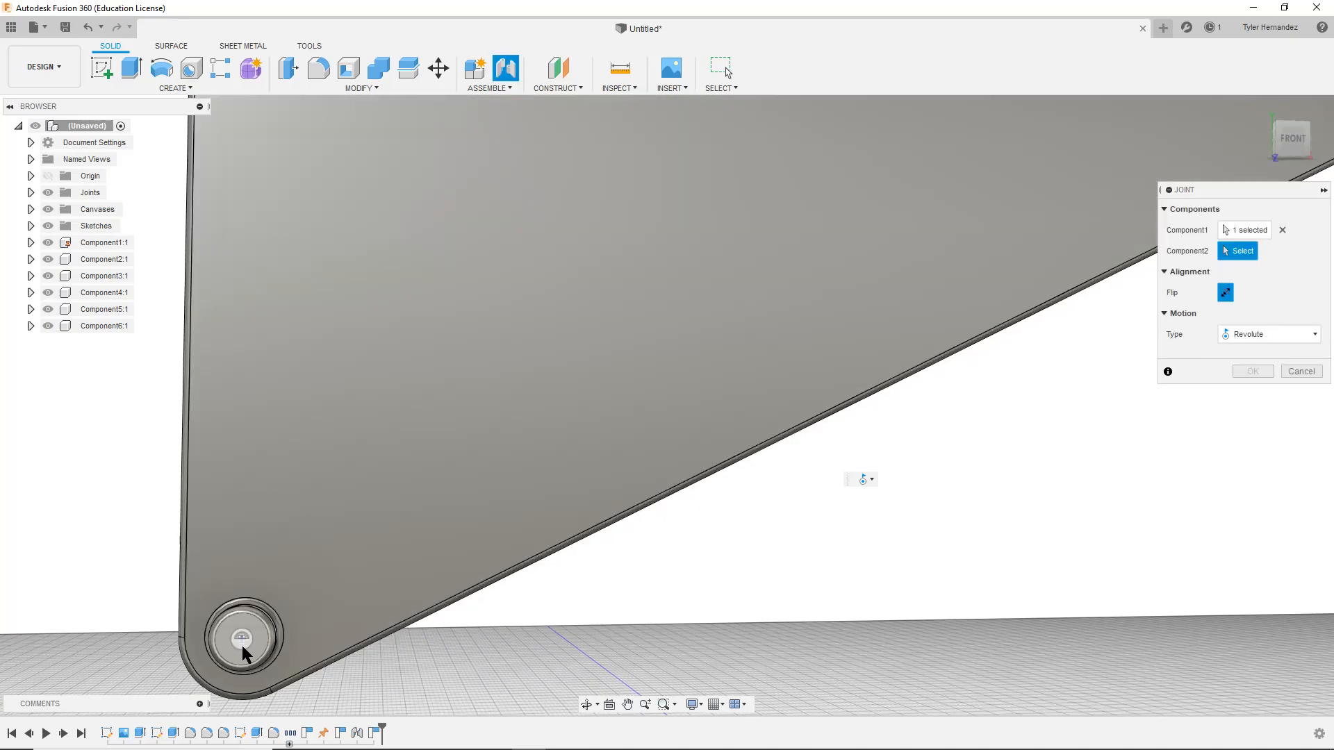
pyautogui.click(241, 646)
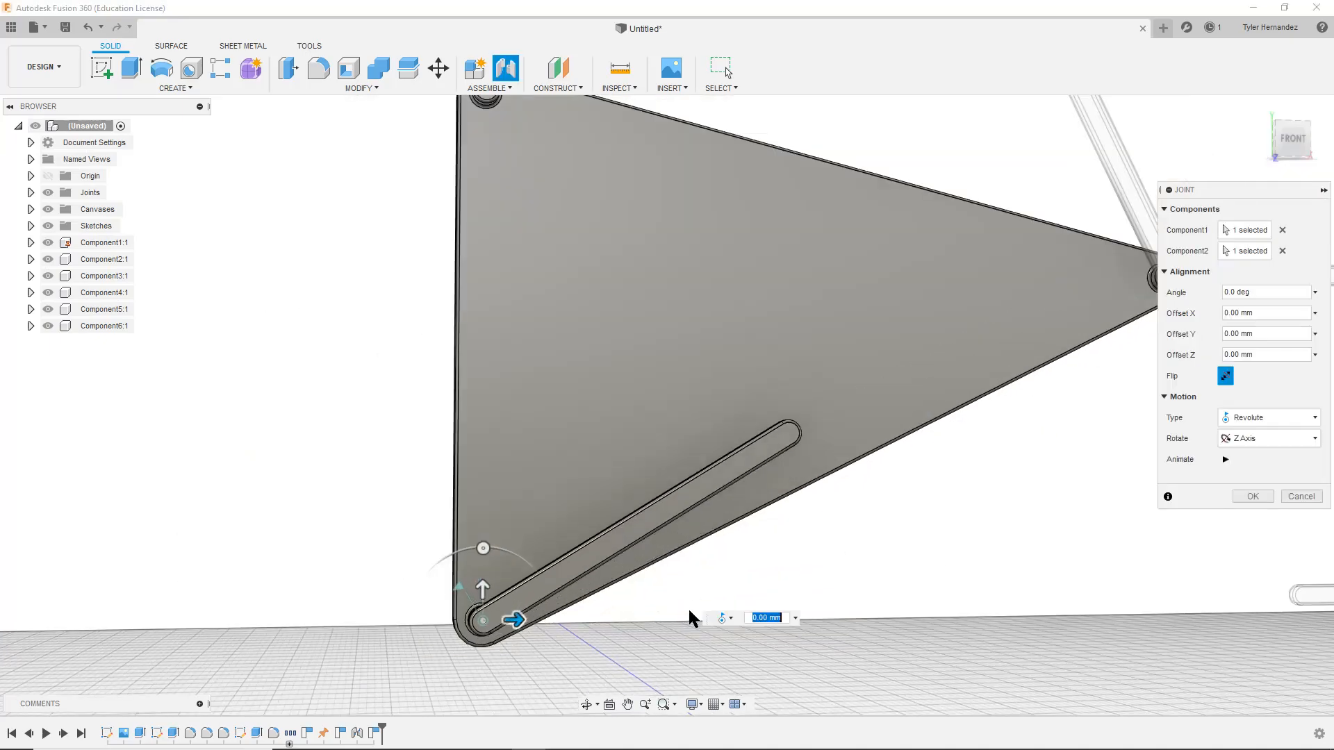
pyautogui.press('Return')
# Swing the lower bar out to the left of the plate and tilt the right corner's bar slightly further left
pyautogui.moveTo(692, 618); pyautogui.dragTo(447, 491)
pyautogui.moveTo(928, 333); pyautogui.dragTo(894, 304)
pyautogui.moveTo(655, 432); pyautogui.dragTo(716, 423)
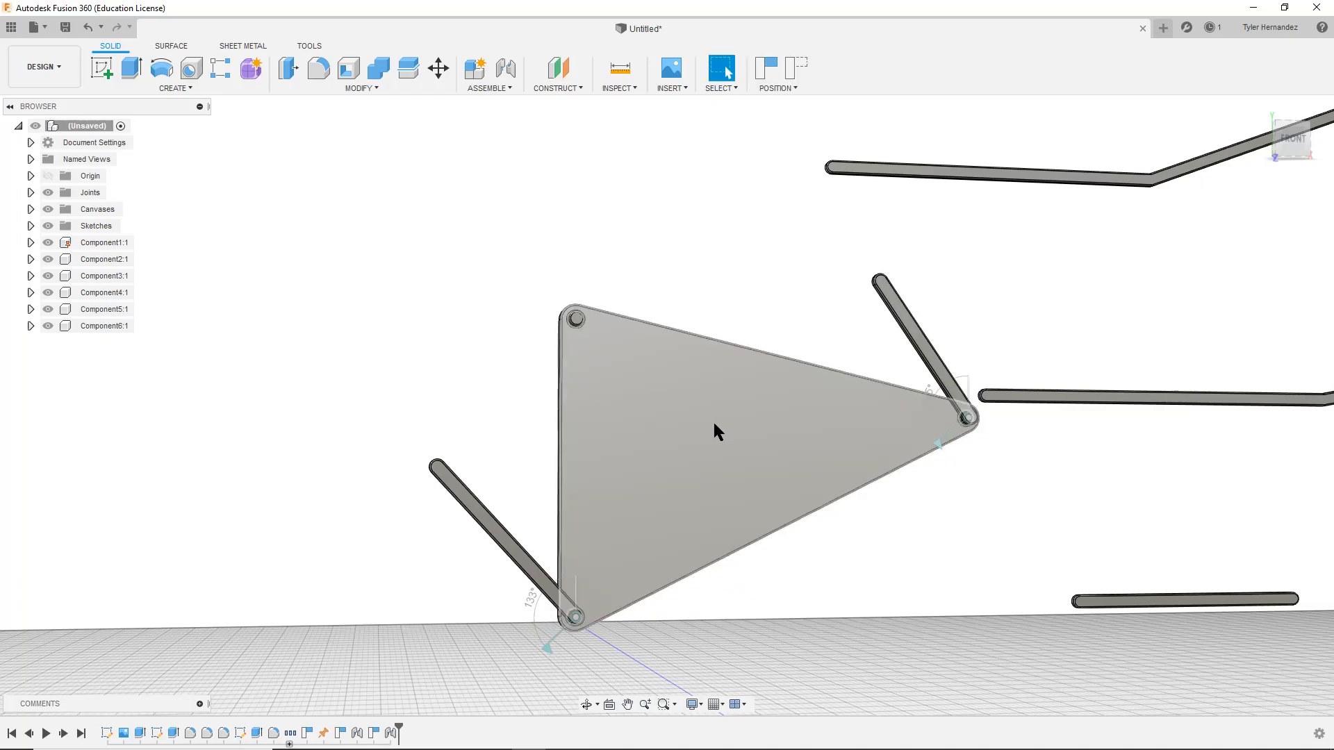
# Move the remaining straight bar to just above the plate's upper left corner
pyautogui.moveTo(973, 495); pyautogui.dragTo(548, 421, button='middle')
pyautogui.moveTo(790, 531); pyautogui.dragTo(286, 171)
pyautogui.moveTo(251, 219); pyautogui.dragTo(719, 368)
pyautogui.moveTo(456, 295); pyautogui.dragTo(698, 441, button='middle')
pyautogui.click(493, 87)
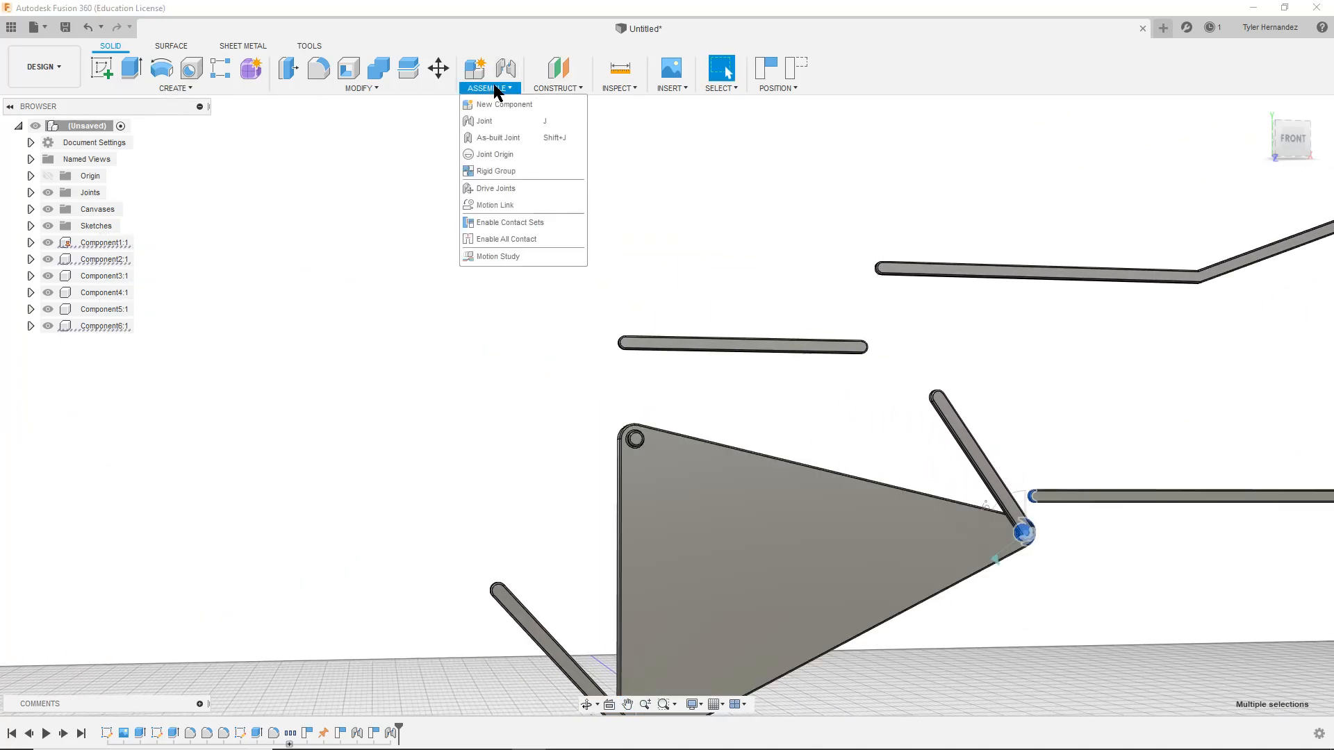
pyautogui.click(485, 114)
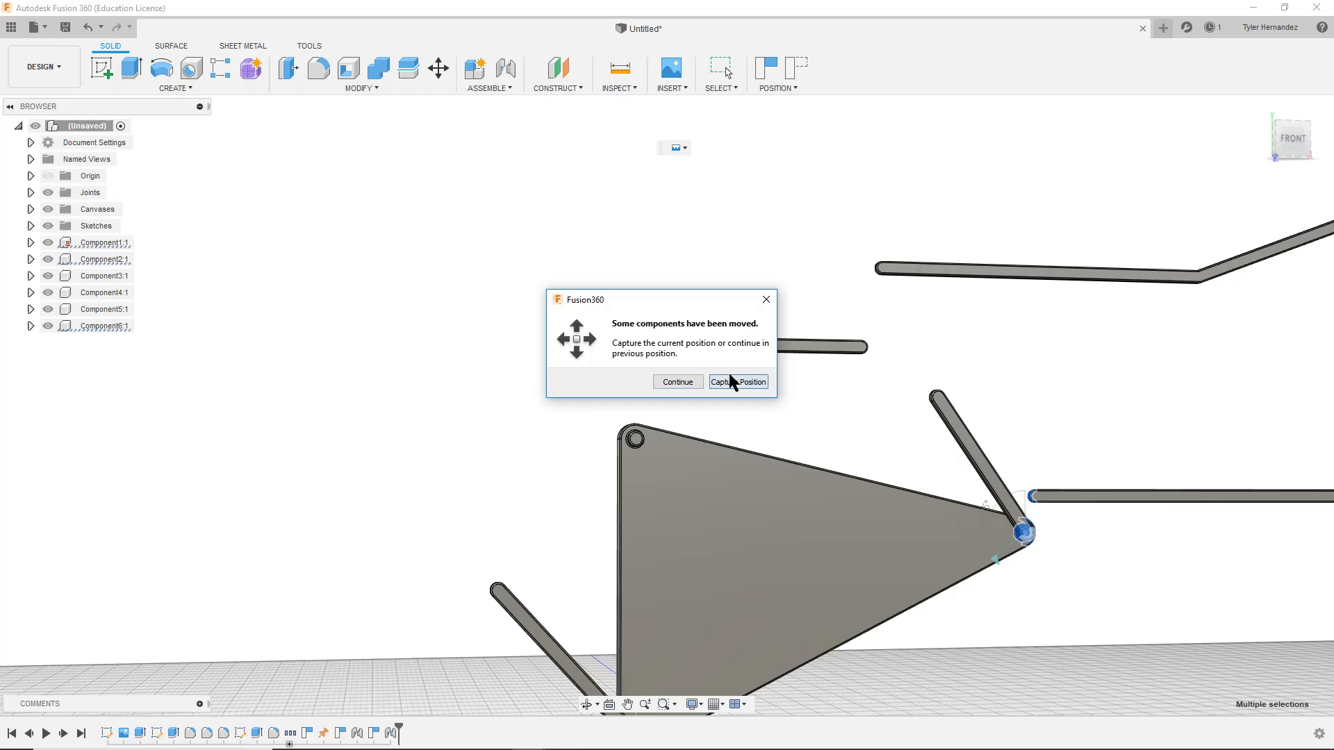
pyautogui.click(729, 379)
pyautogui.scroll(5, 628, 348)
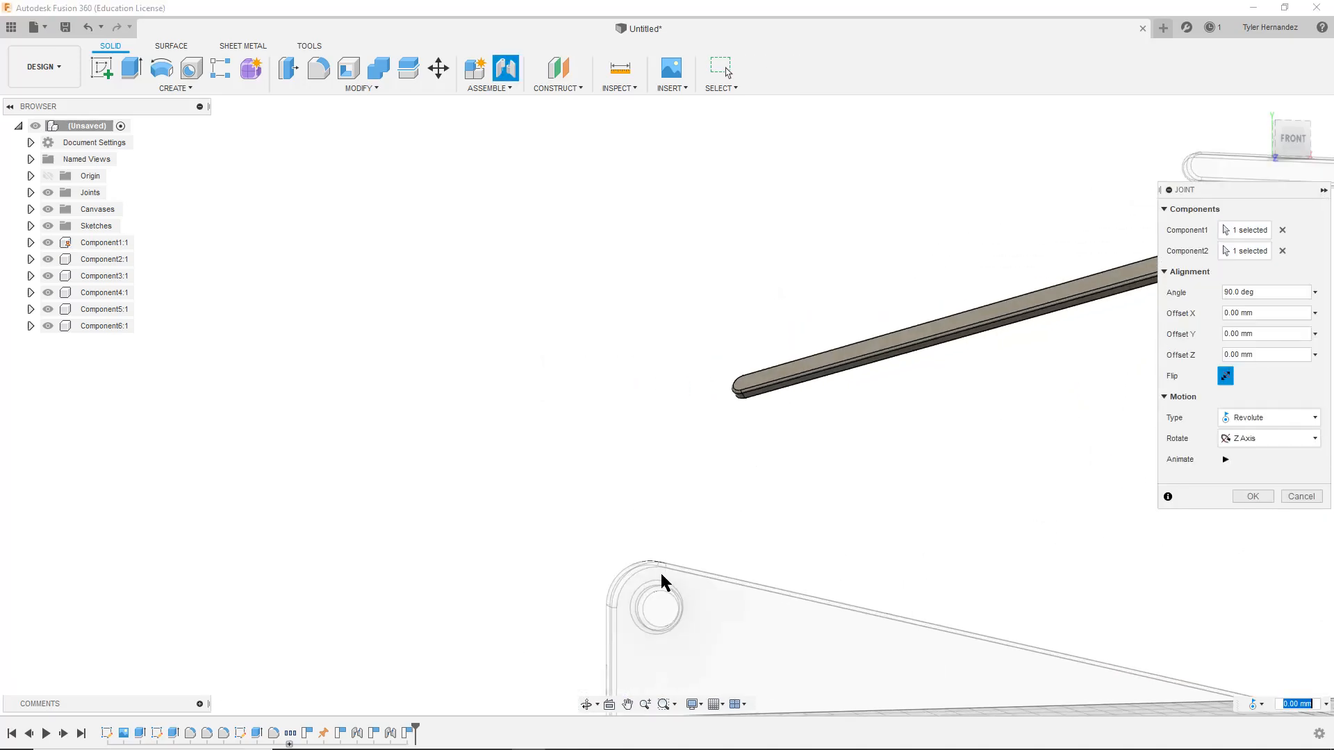
pyautogui.click(1297, 498)
pyautogui.scroll(-3, 882, 492)
pyautogui.moveTo(996, 488); pyautogui.dragTo(940, 480, button='middle')
# Capture the moved positions and joint the remaining straight bar's left end to the plate's upper left corner pin with a Revolute joint
pyautogui.click(490, 88)
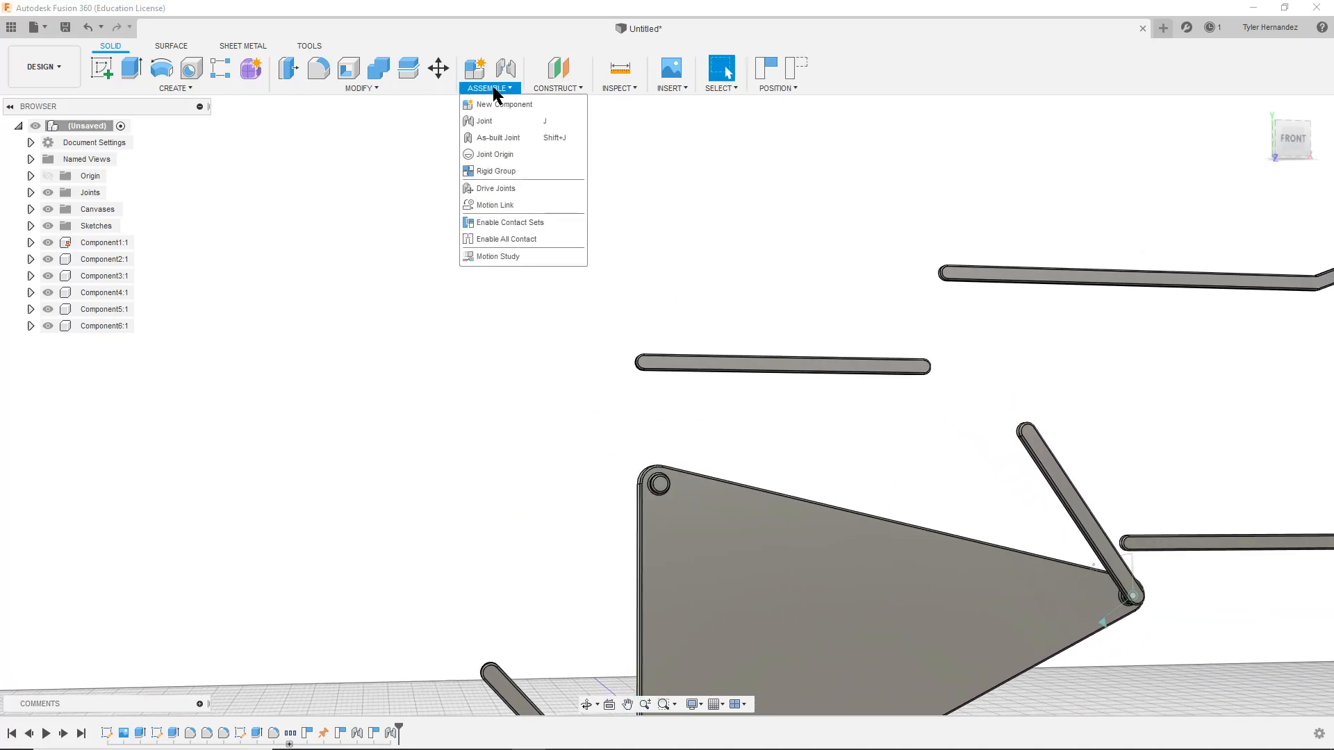
pyautogui.click(497, 120)
pyautogui.click(734, 382)
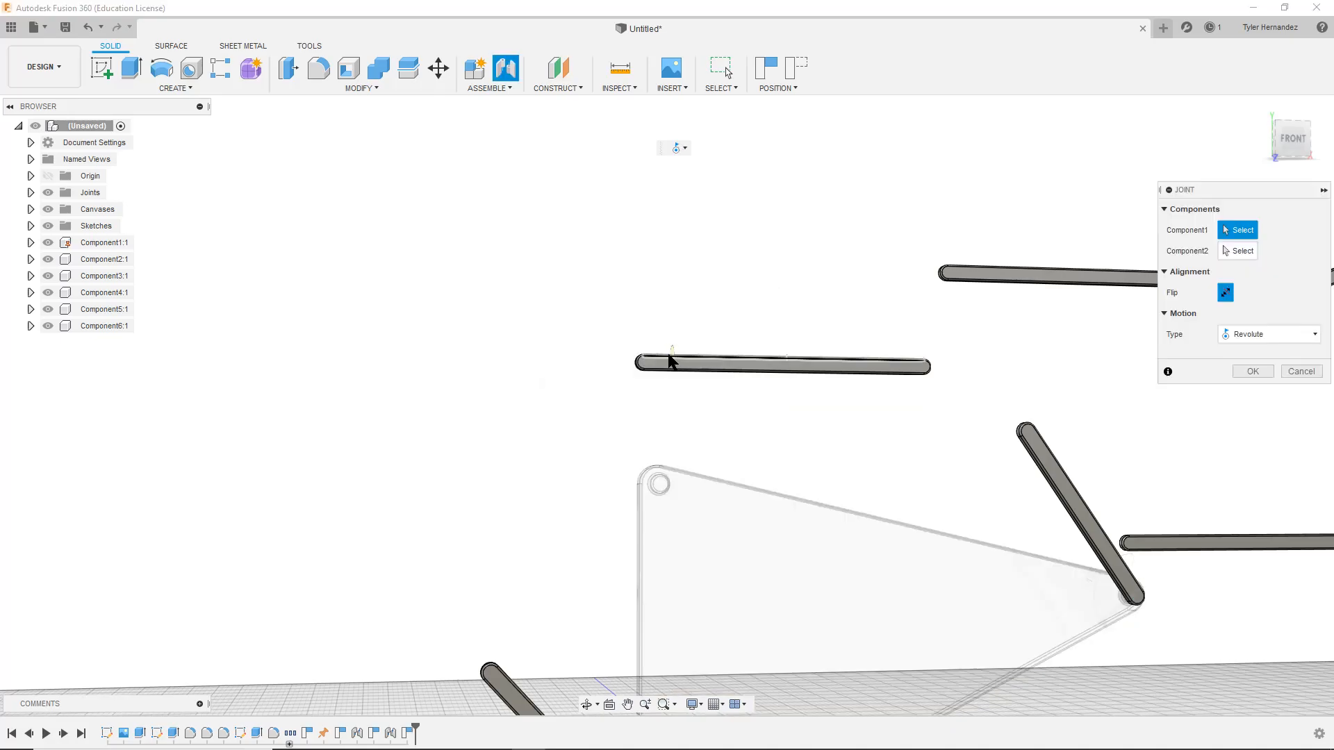
pyautogui.click(646, 361)
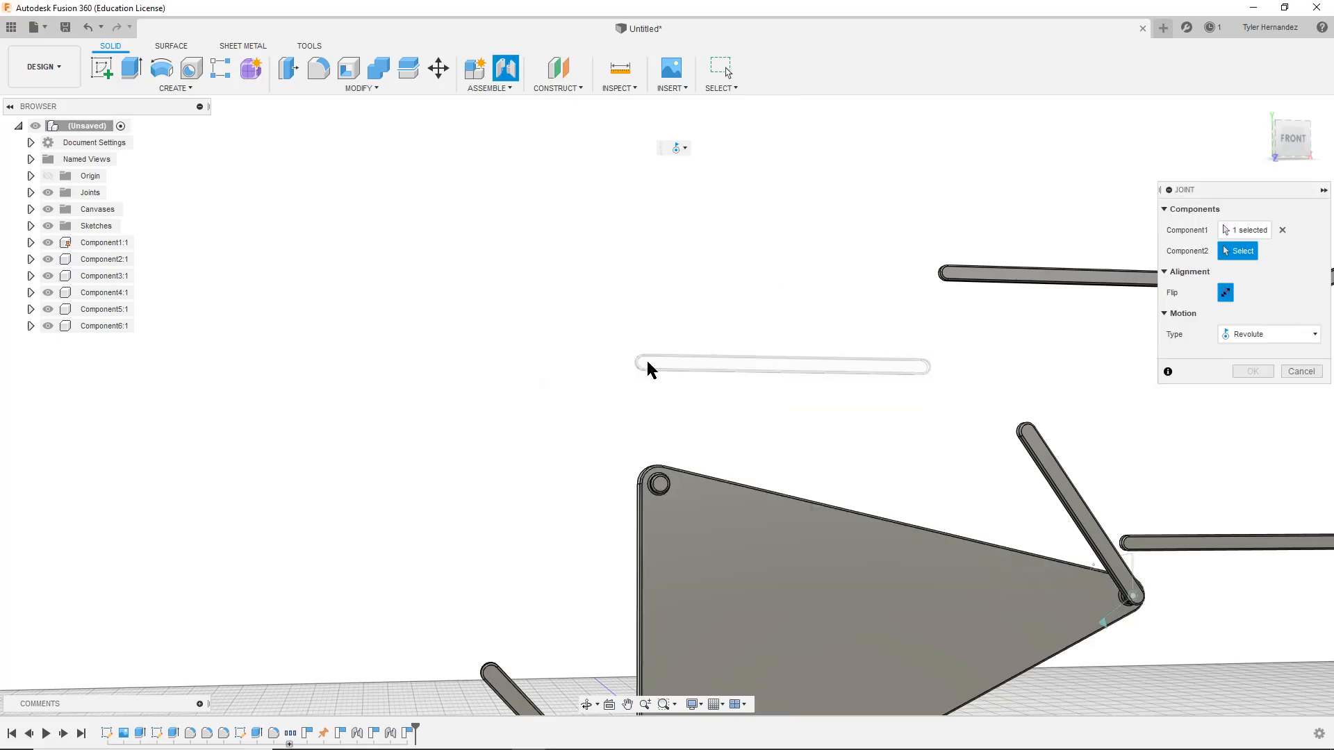
pyautogui.click(658, 480)
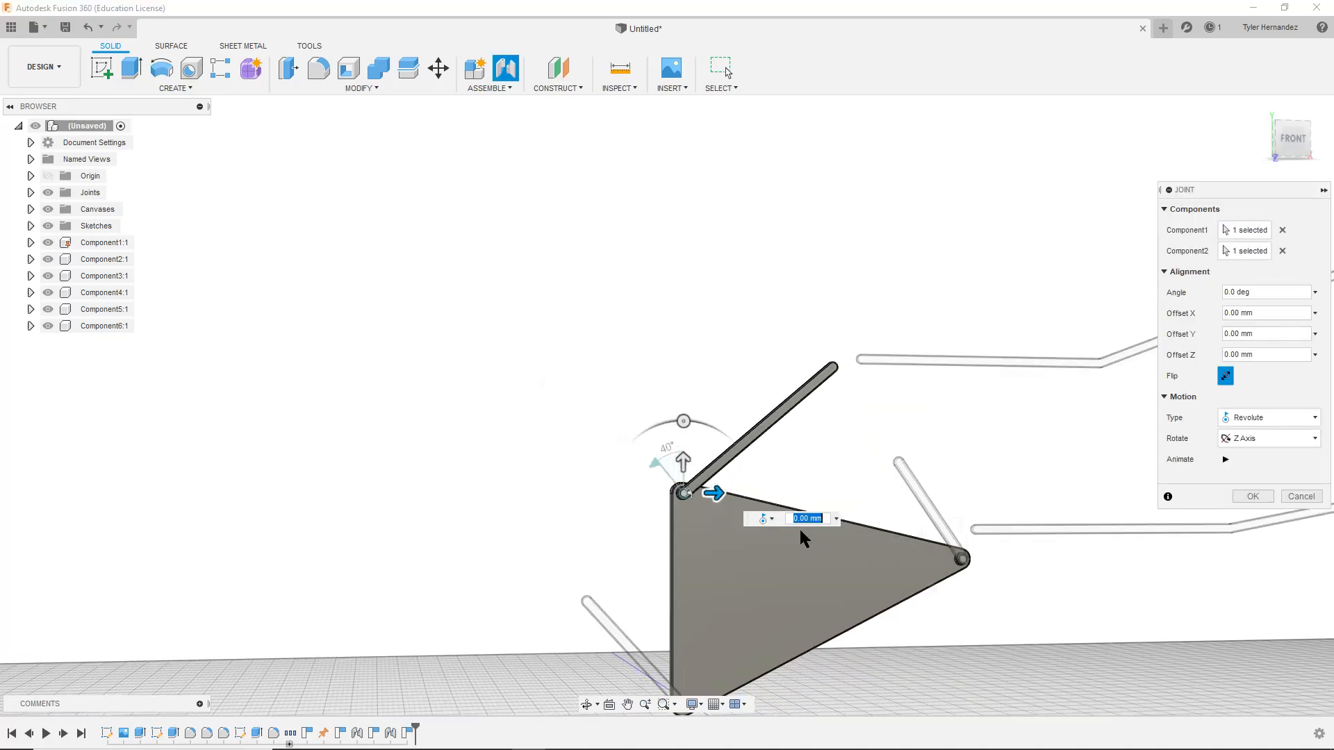
pyautogui.press('Return')
pyautogui.scroll(3, 707, 507)
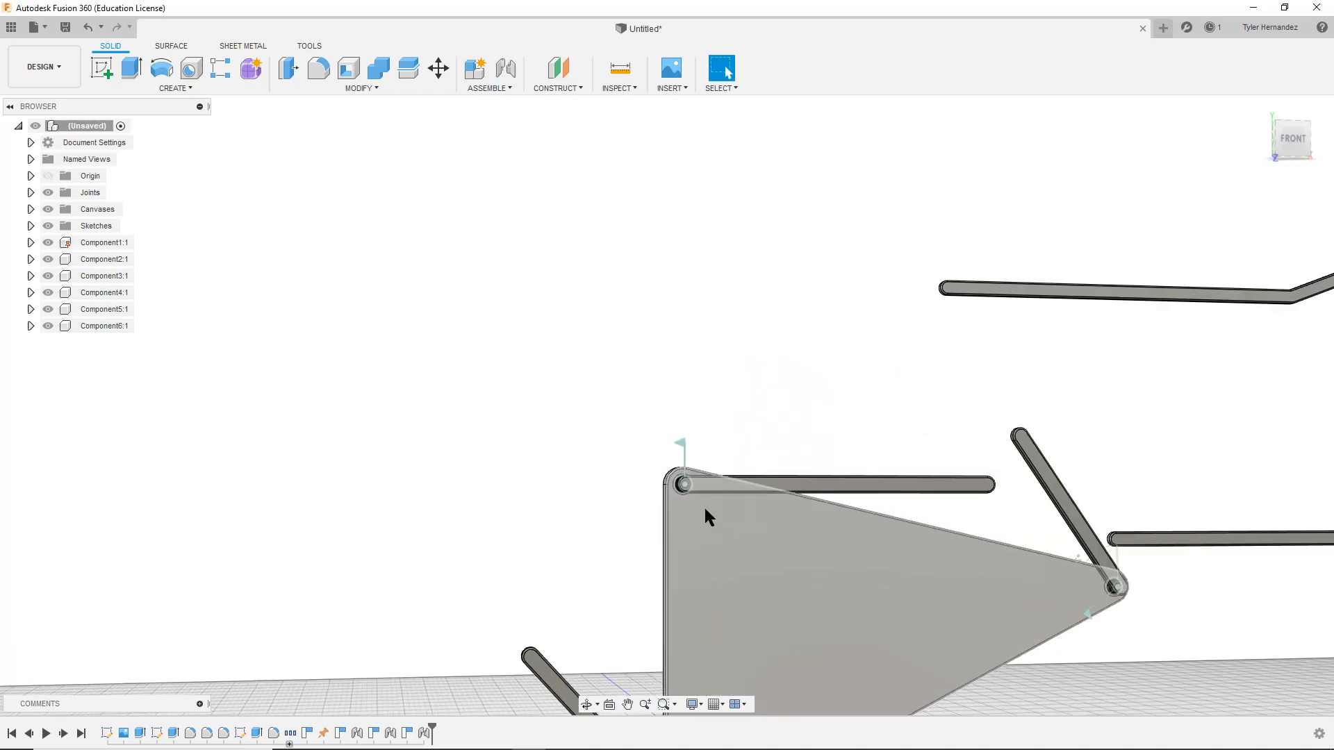
# Swing the upper left corner's bar up and outward to the left, and move both bent bars to the left side of the plate
pyautogui.scroll(5, 707, 507)
pyautogui.moveTo(986, 382); pyautogui.dragTo(539, 306)
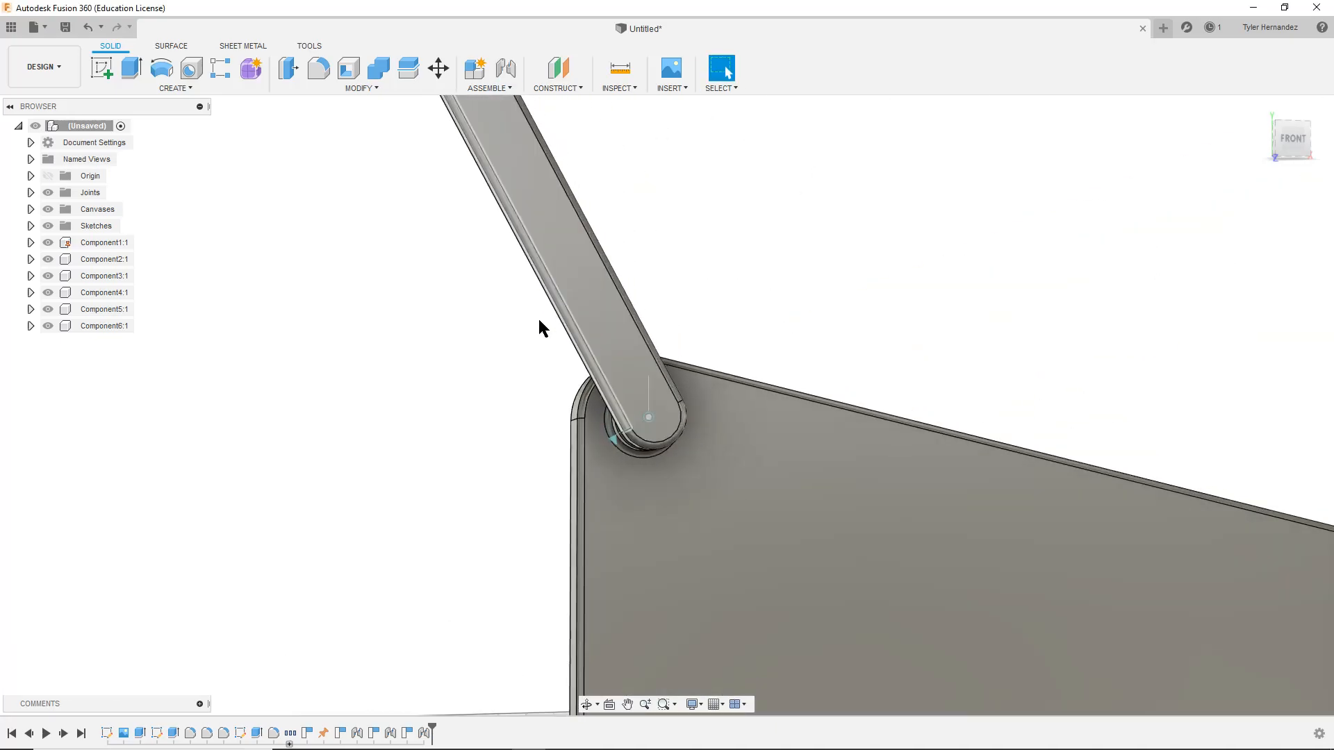
pyautogui.scroll(-8, 589, 473)
pyautogui.moveTo(1008, 479); pyautogui.dragTo(417, 307)
pyautogui.moveTo(950, 375); pyautogui.dragTo(258, 423)
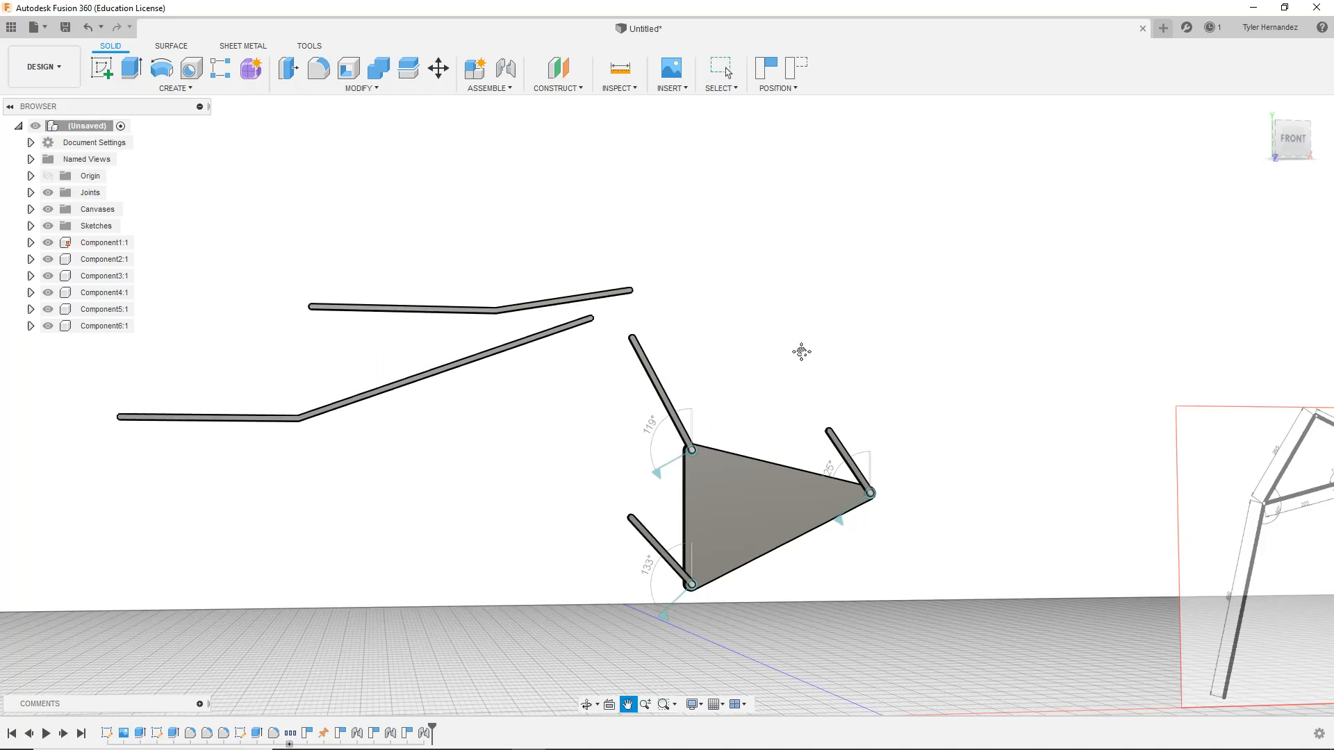
# Move the upper bent bar to the right of the plate, just above the reference drawing
pyautogui.moveTo(807, 354); pyautogui.dragTo(685, 312, button='middle')
pyautogui.moveTo(1009, 422); pyautogui.dragTo(866, 366, button='middle')
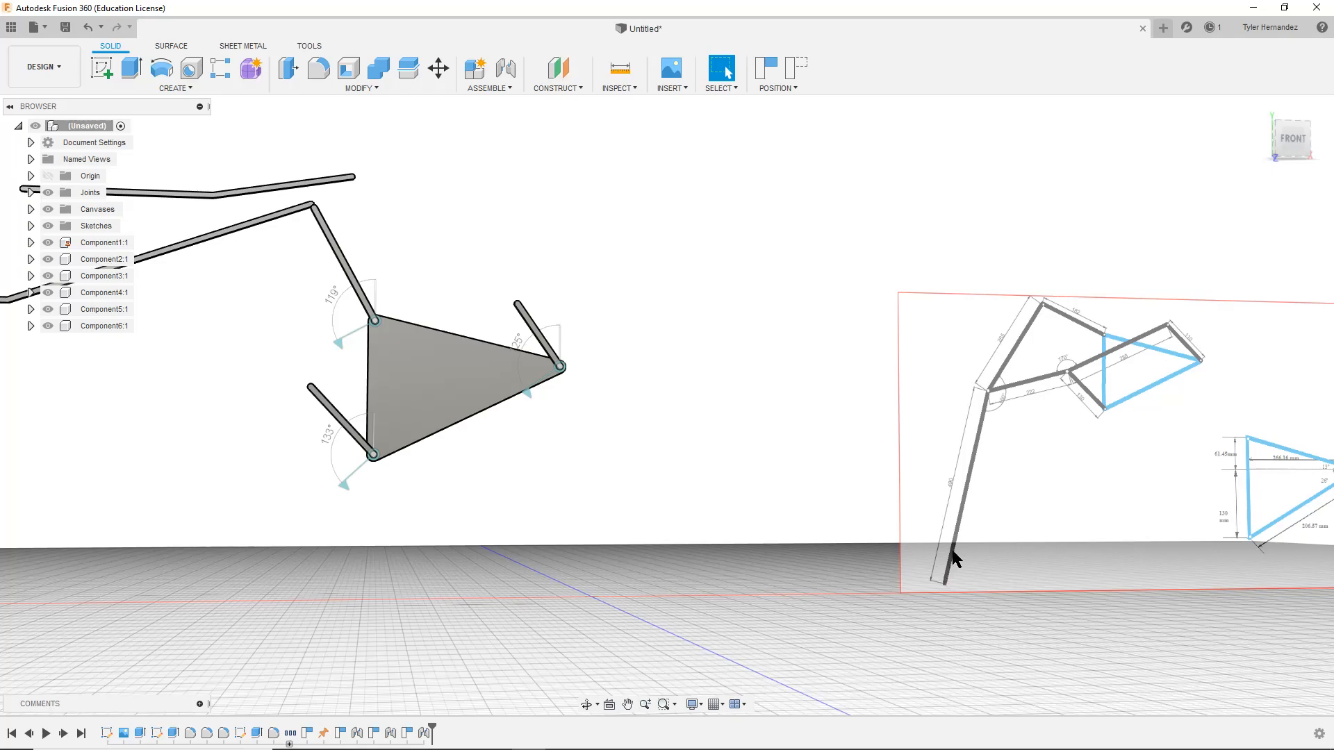
pyautogui.moveTo(569, 334); pyautogui.dragTo(953, 328, button='middle')
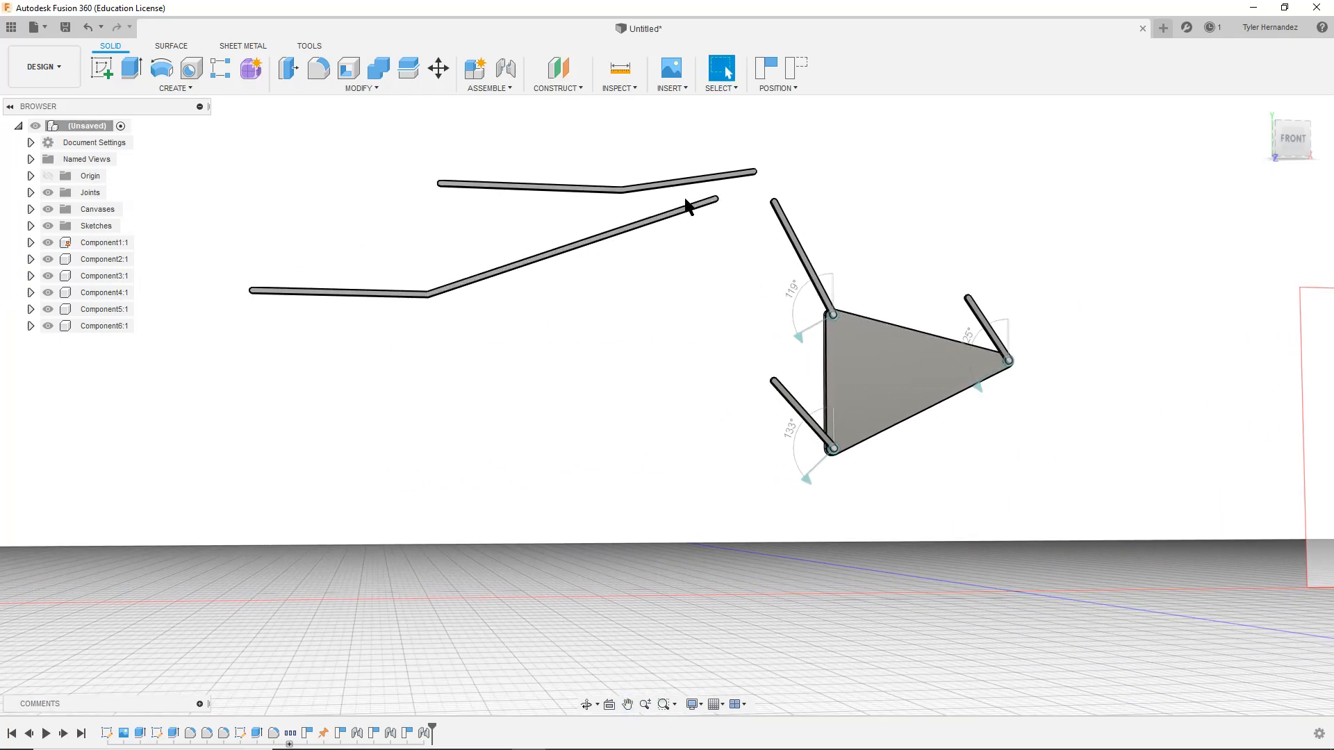
pyautogui.moveTo(1075, 401); pyautogui.dragTo(522, 509, button='middle')
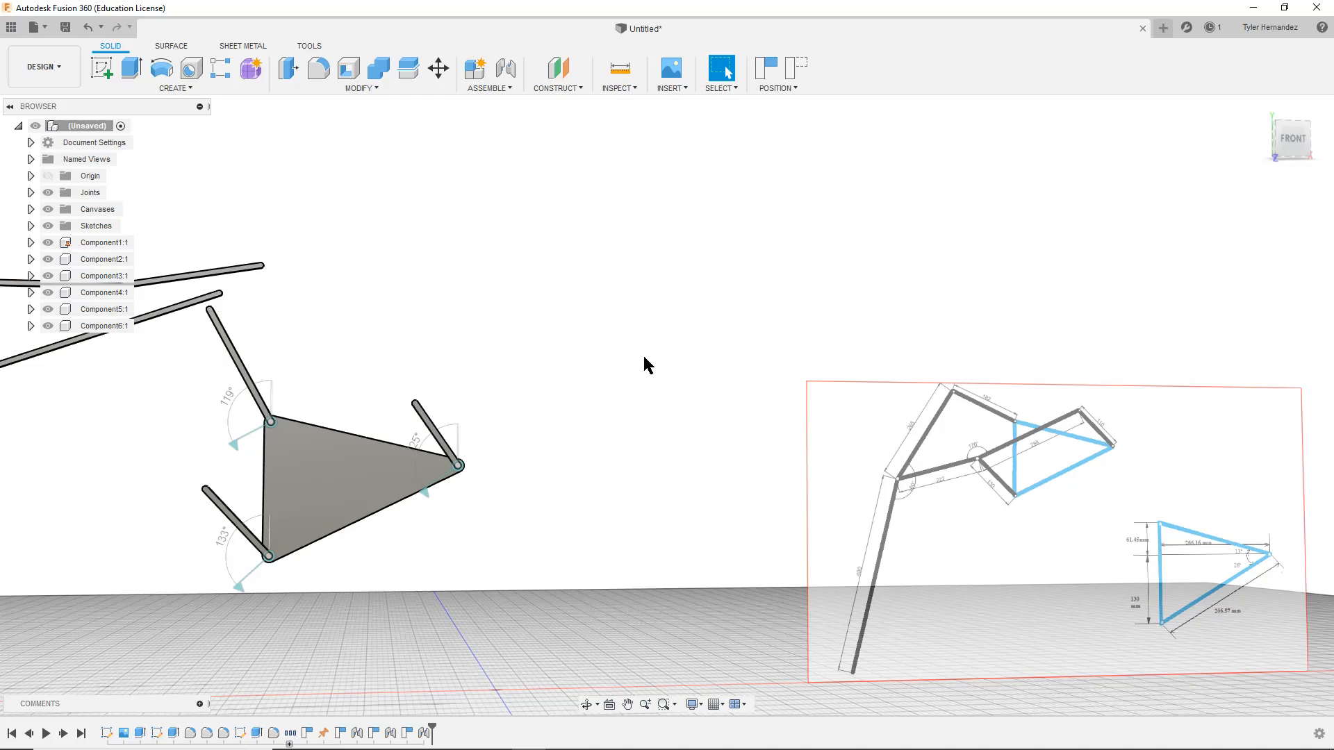
pyautogui.moveTo(656, 353); pyautogui.dragTo(732, 320, button='middle')
pyautogui.moveTo(366, 269); pyautogui.dragTo(1042, 278)
pyautogui.moveTo(1046, 407); pyautogui.dragTo(794, 431, button='middle')
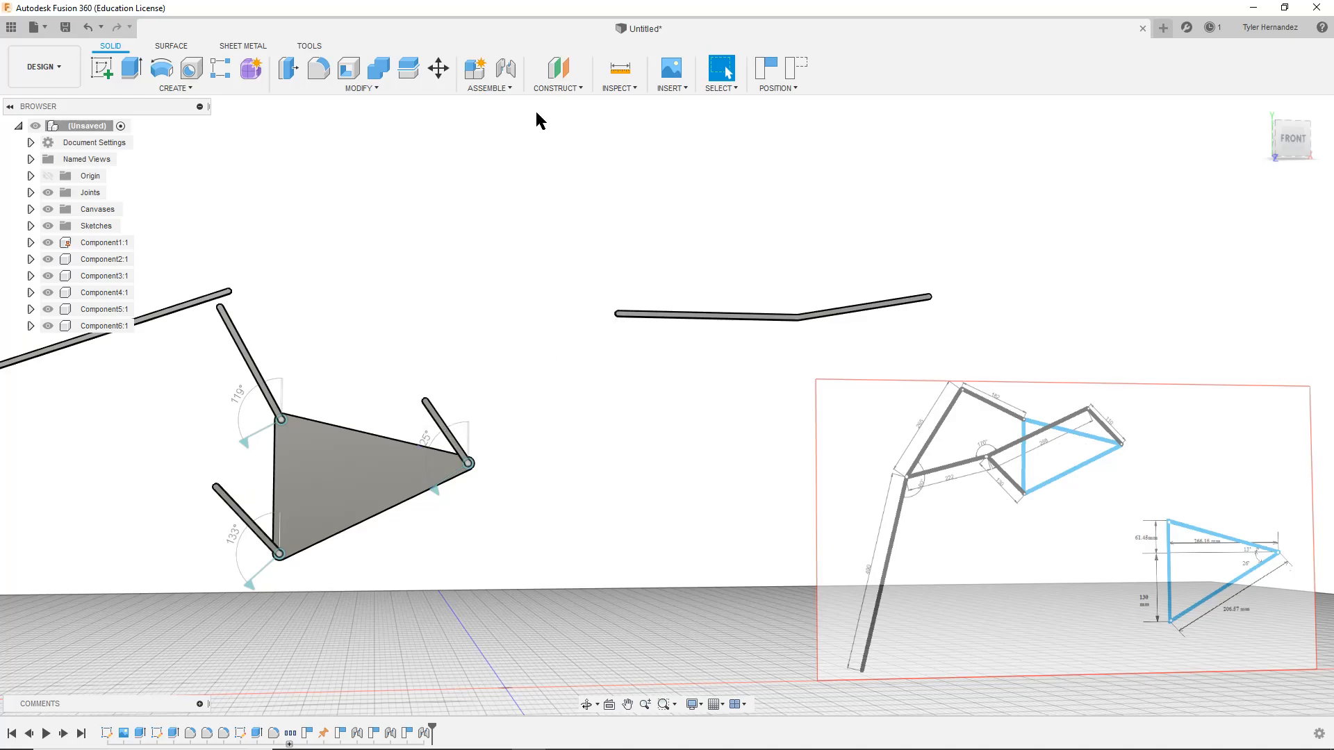
# Capture the moved positions and joint the bent bar's left end to the free end of the plate's right corner bar with a Revolute joint
pyautogui.click(490, 88)
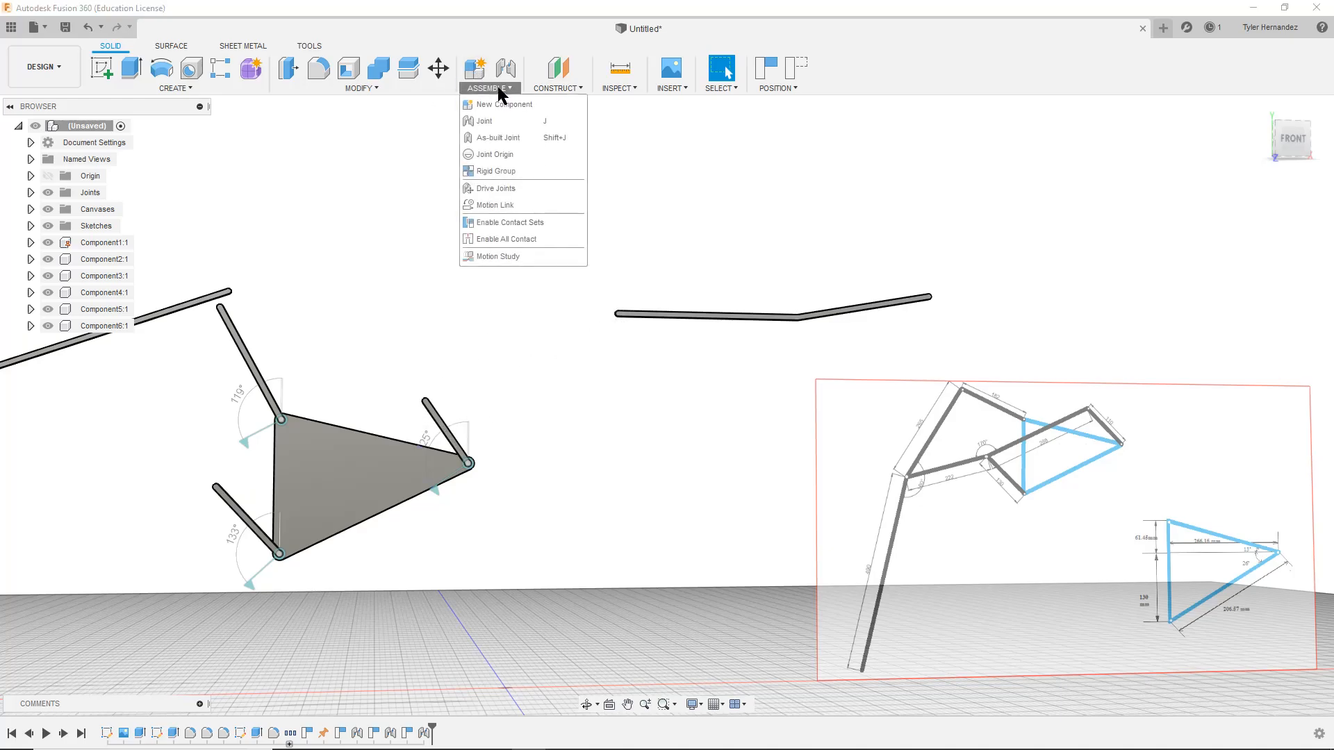
pyautogui.click(486, 123)
pyautogui.click(729, 381)
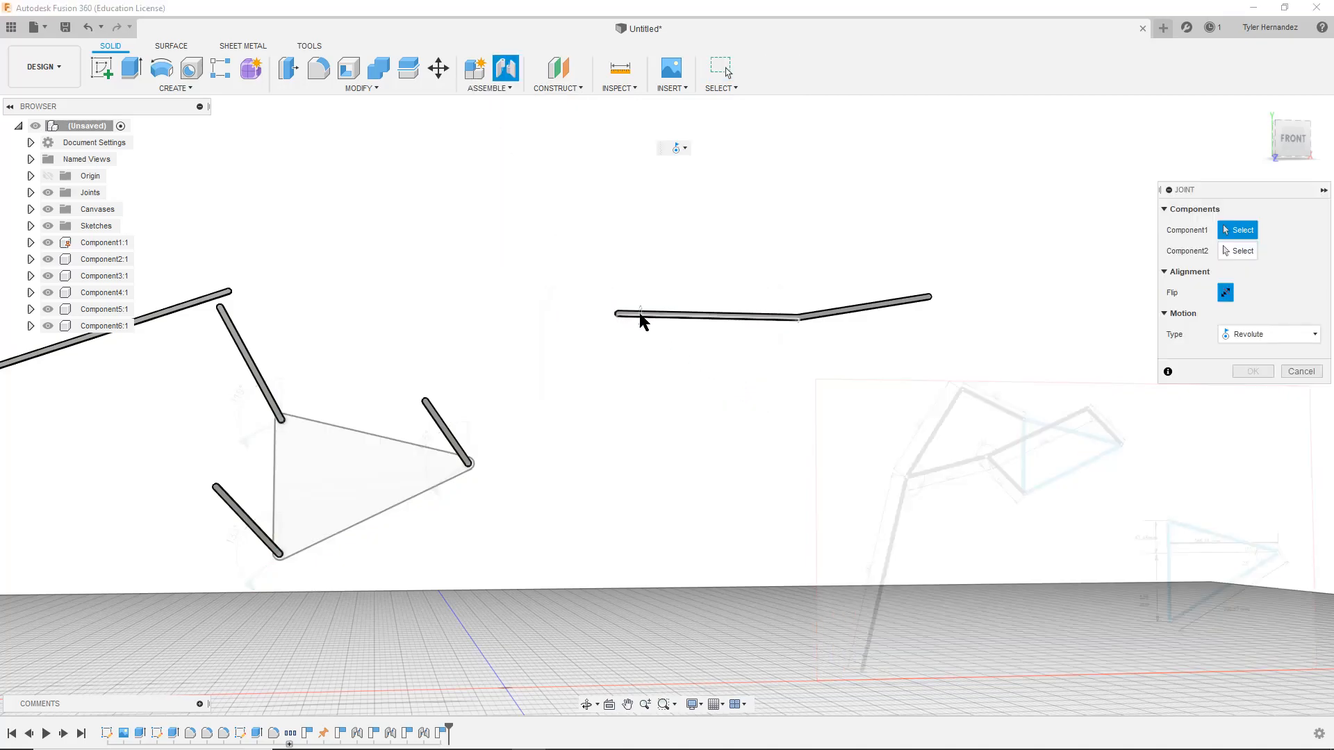
pyautogui.scroll(3, 639, 319)
pyautogui.scroll(2, 639, 319)
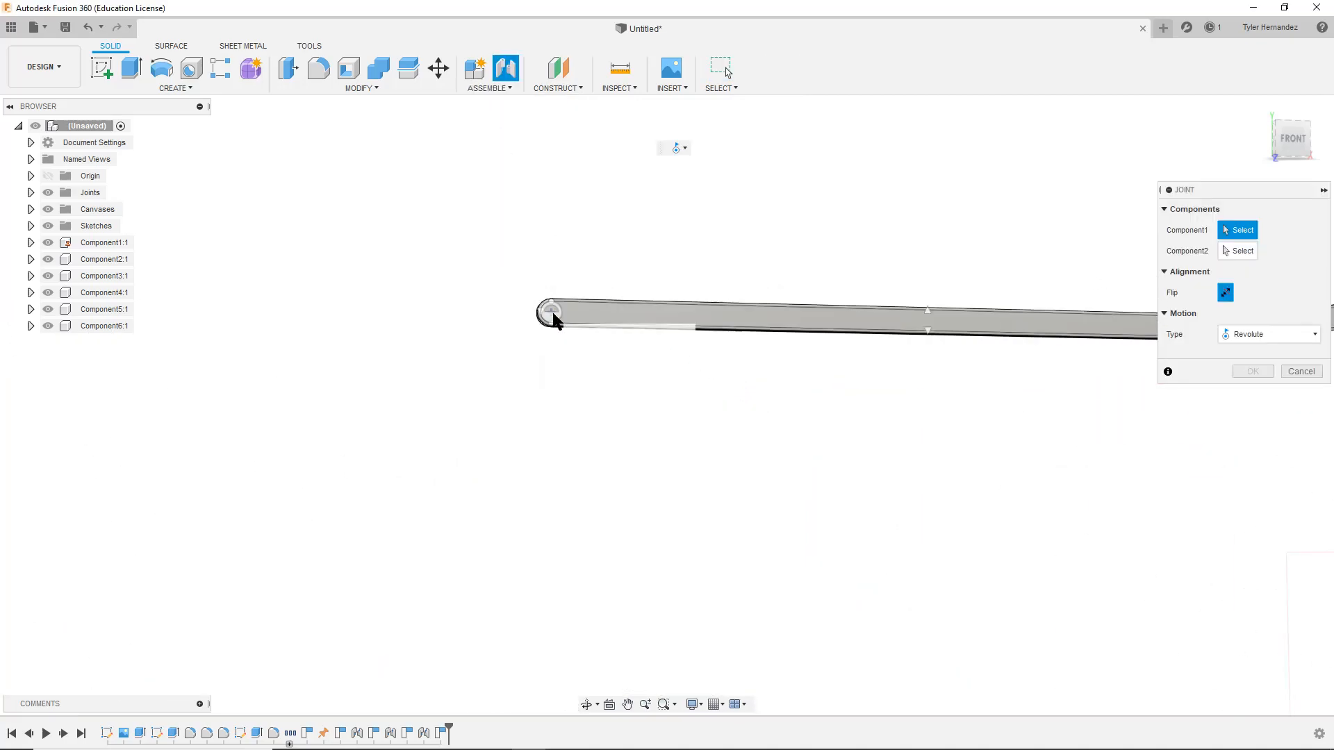
pyautogui.click(551, 313)
pyautogui.moveTo(397, 450); pyautogui.dragTo(1148, 59, button='middle')
pyautogui.scroll(-4, 653, 327)
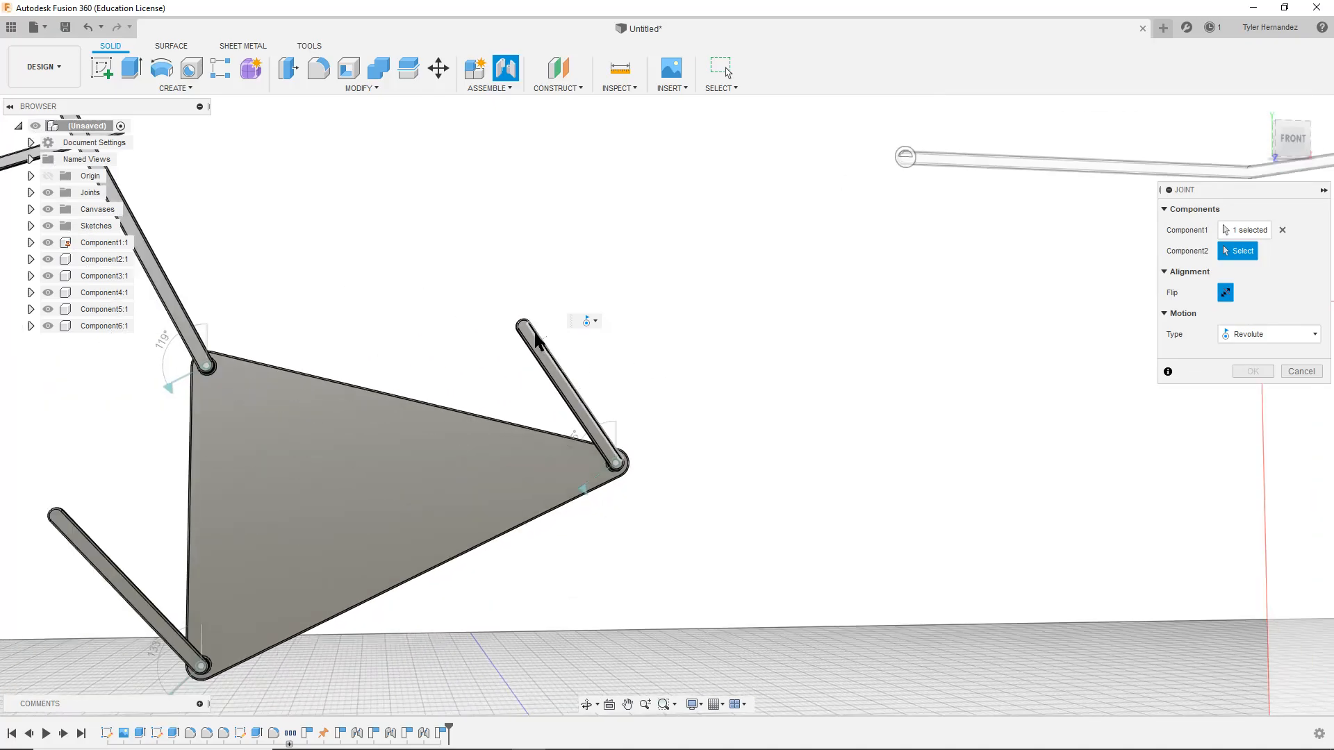
pyautogui.scroll(2, 526, 332)
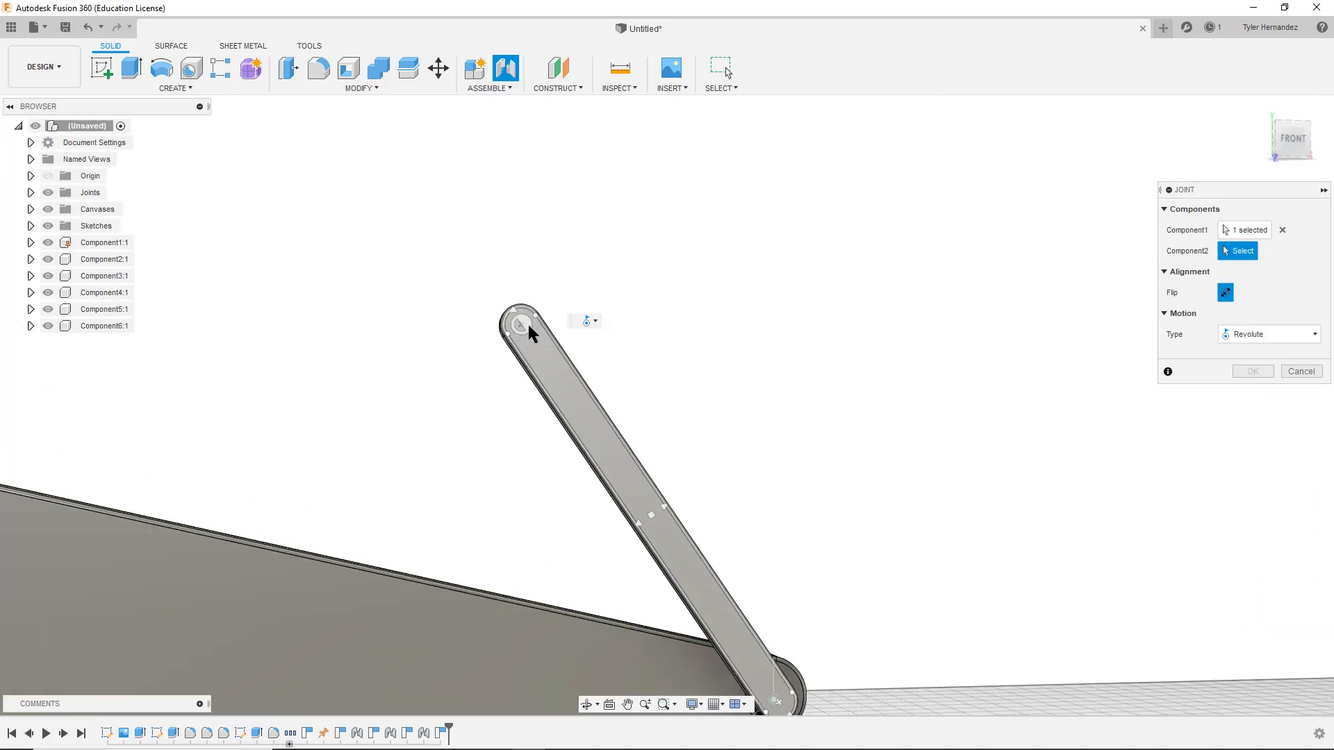
pyautogui.click(527, 326)
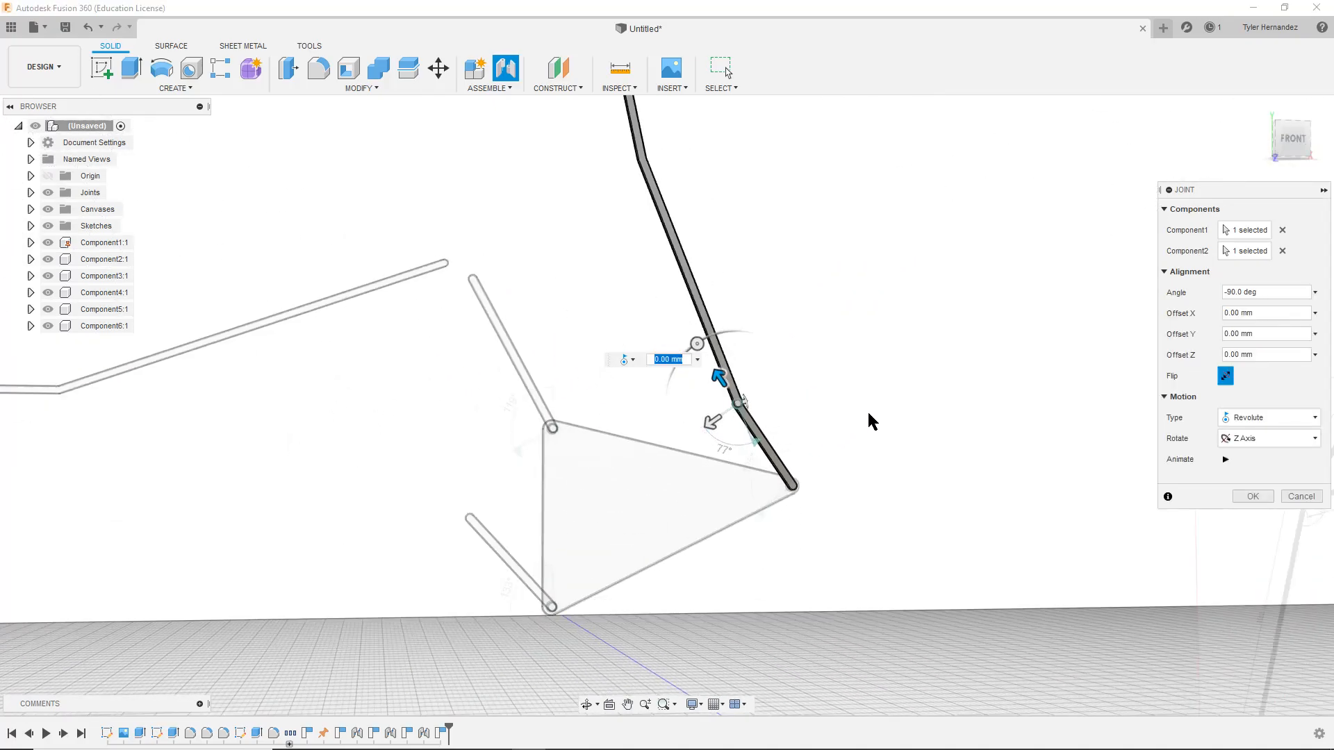
pyautogui.scroll(-2, 886, 436)
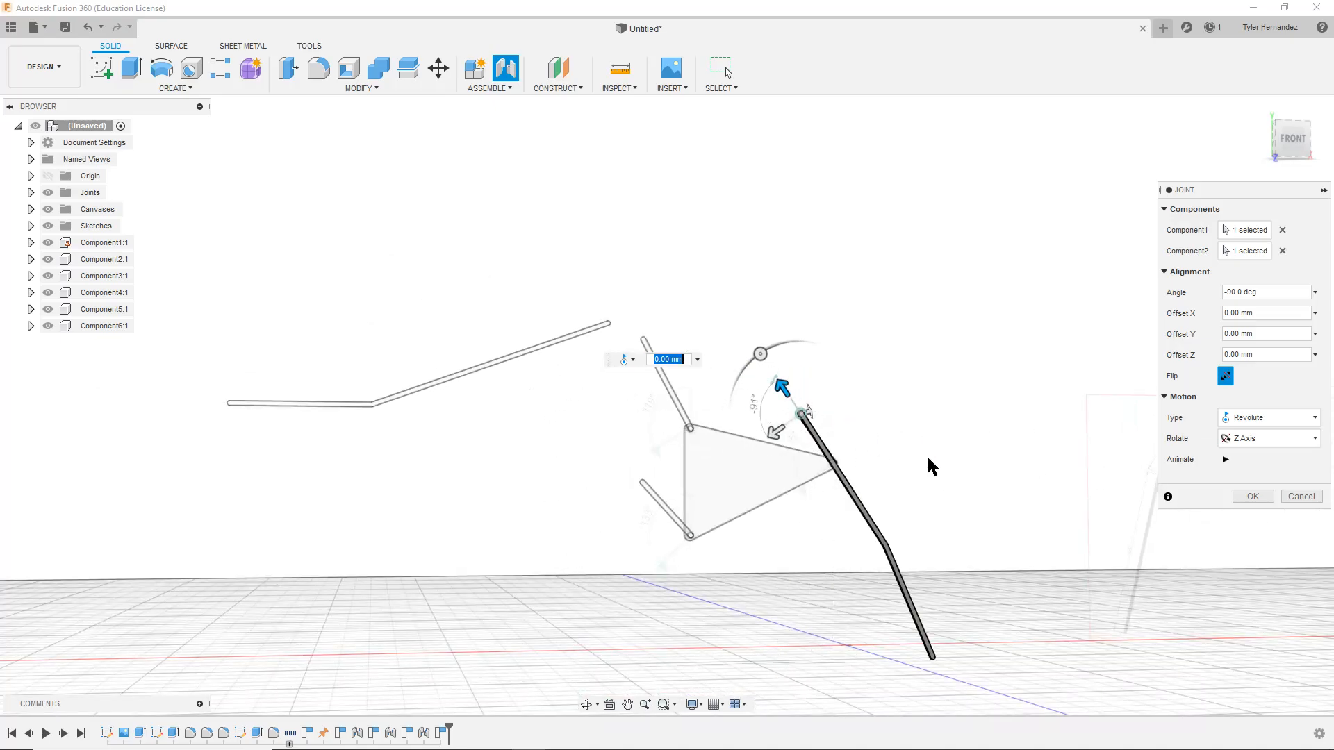
pyautogui.click(1249, 497)
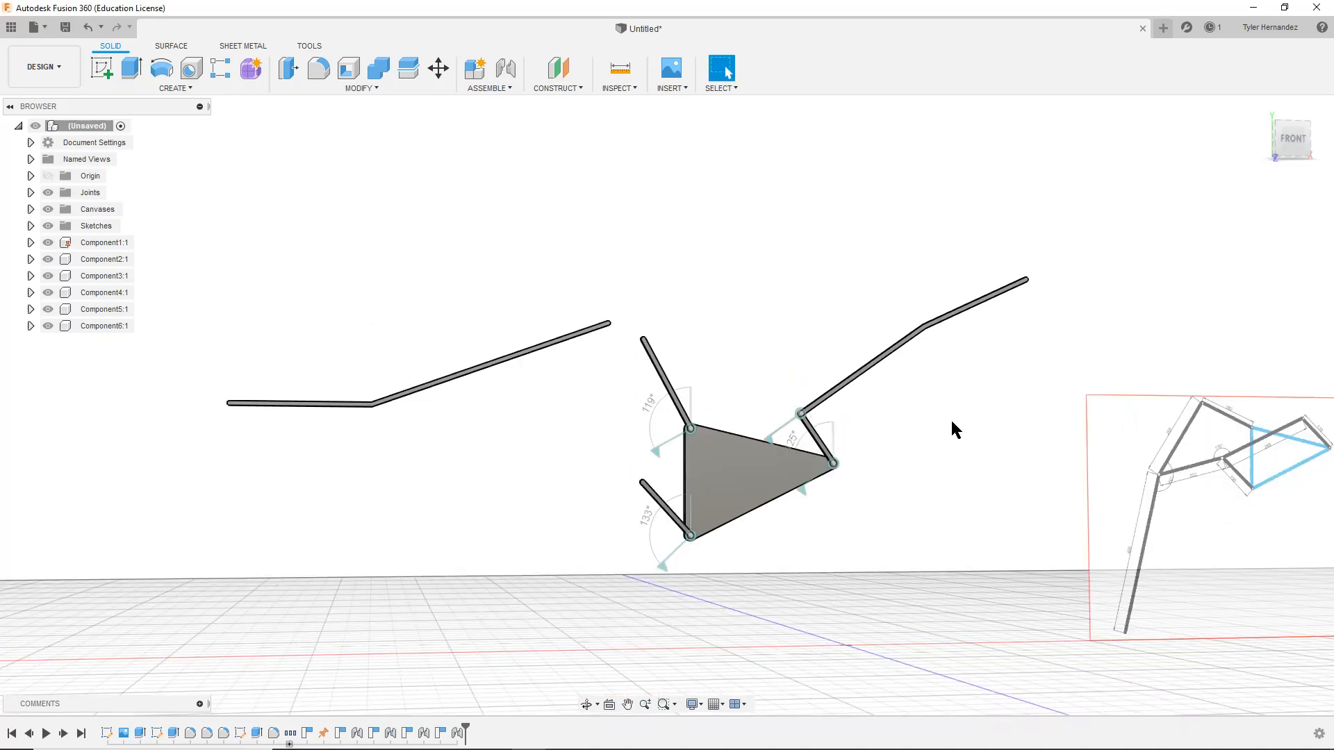
# Swing the jointed bent bar leftward across the plate and rotate the lower left corner's bar up toward its bend
pyautogui.scroll(3, 941, 437)
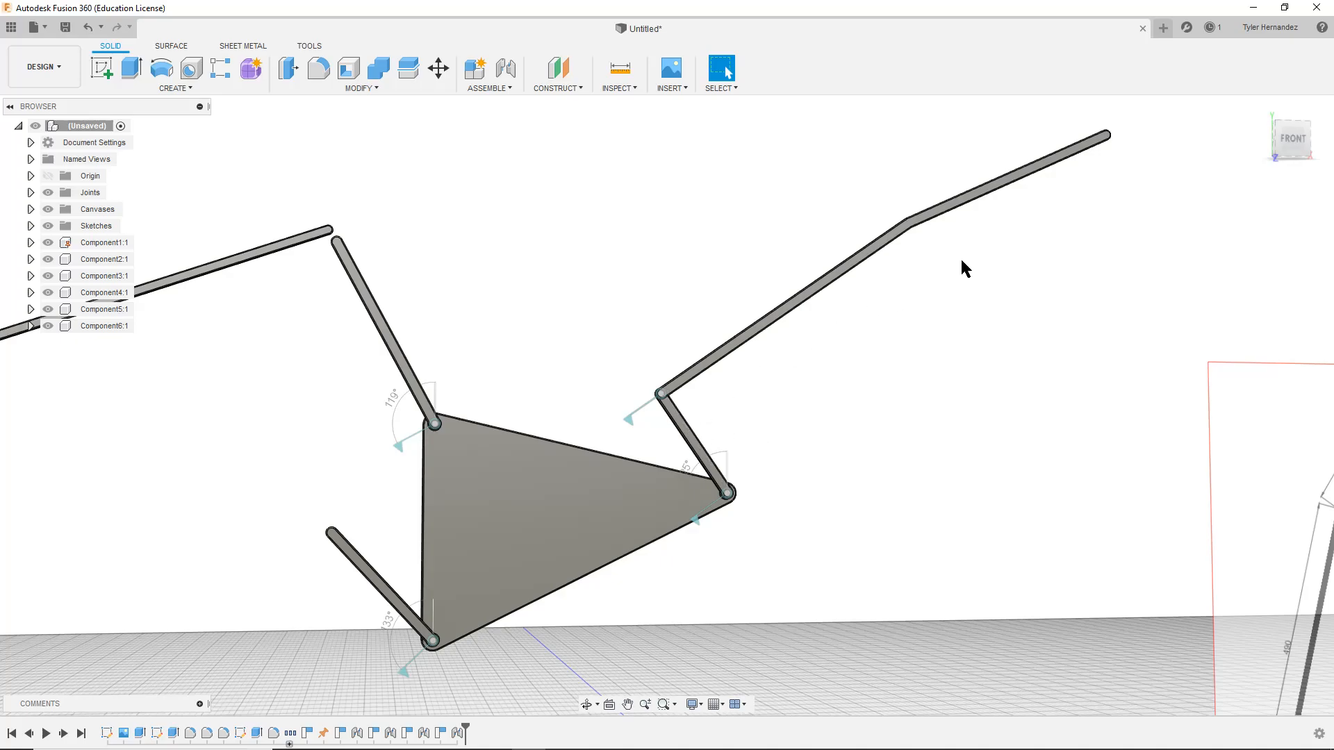
pyautogui.moveTo(1036, 173); pyautogui.dragTo(783, 436)
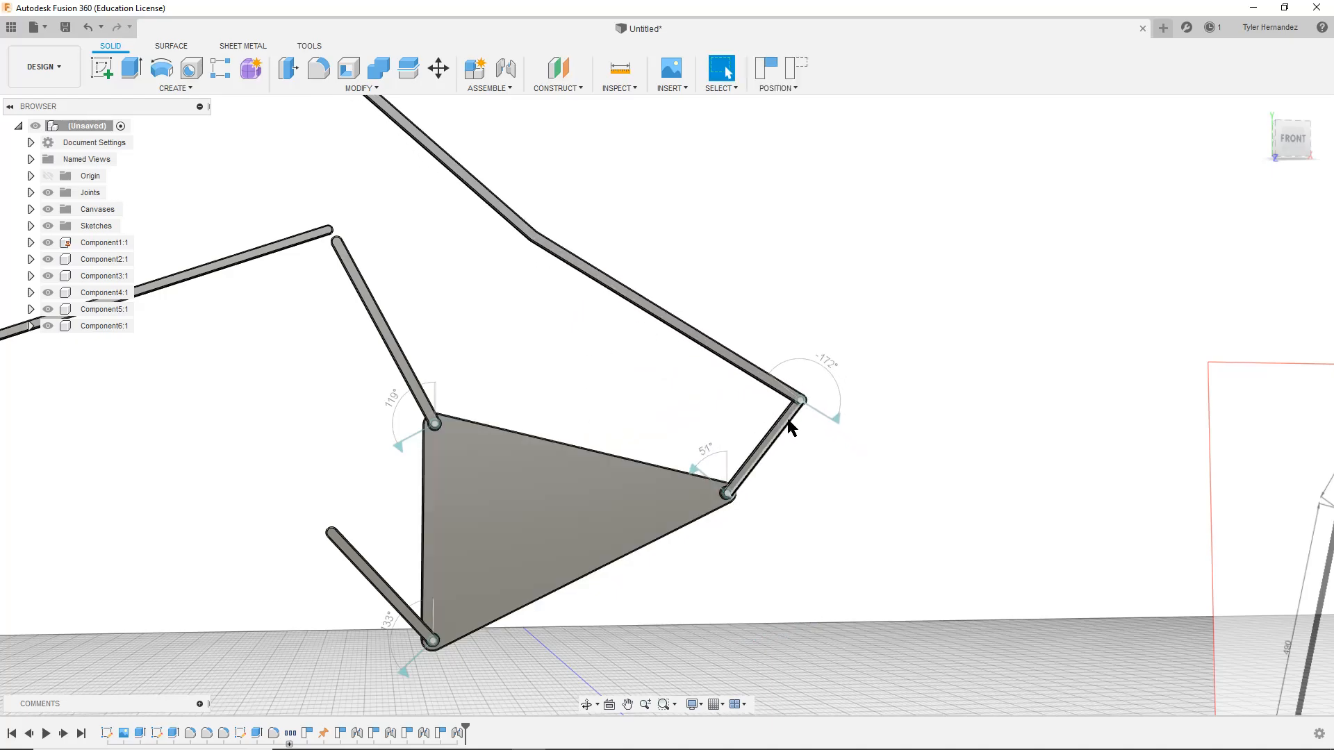
pyautogui.moveTo(785, 424); pyautogui.dragTo(722, 450)
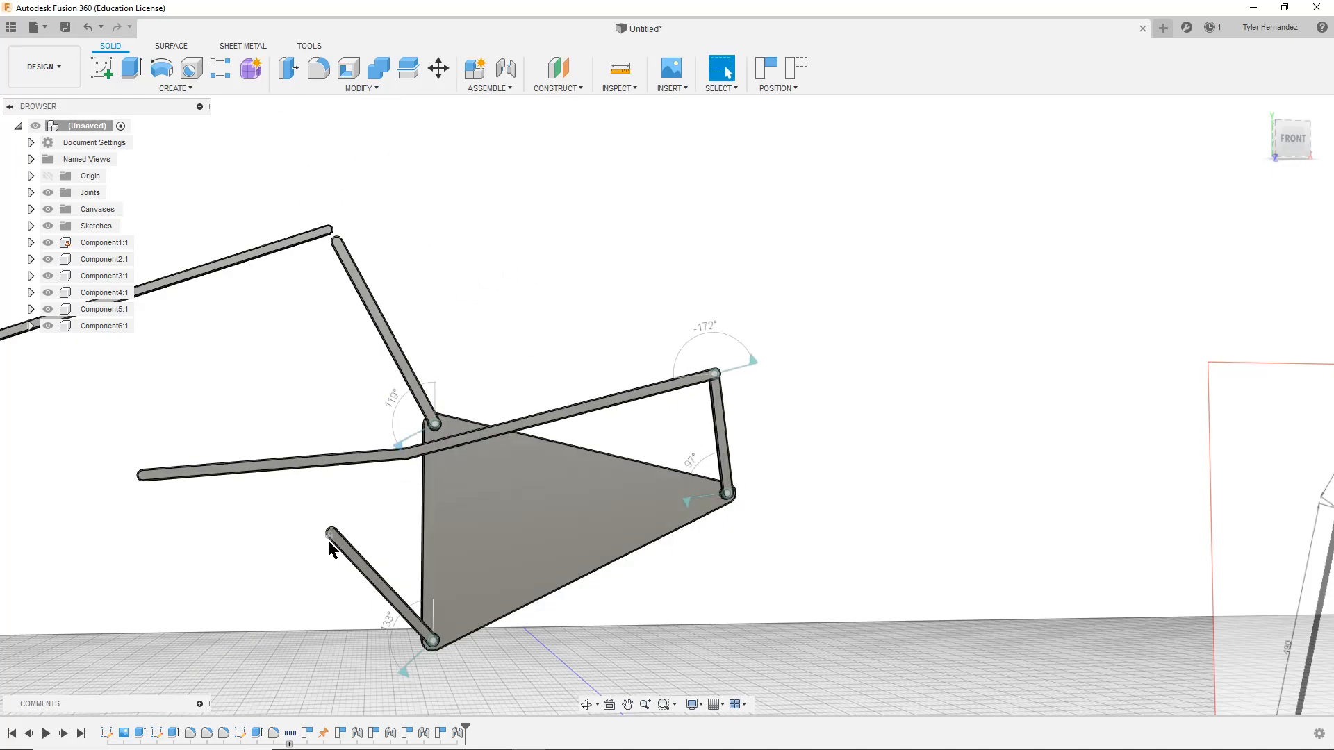
pyautogui.moveTo(332, 542); pyautogui.dragTo(408, 470)
# Fine-tune the bent bar and both corner bars until the bend sits just above the free end of the lower left corner's bar
pyautogui.scroll(5, 356, 490)
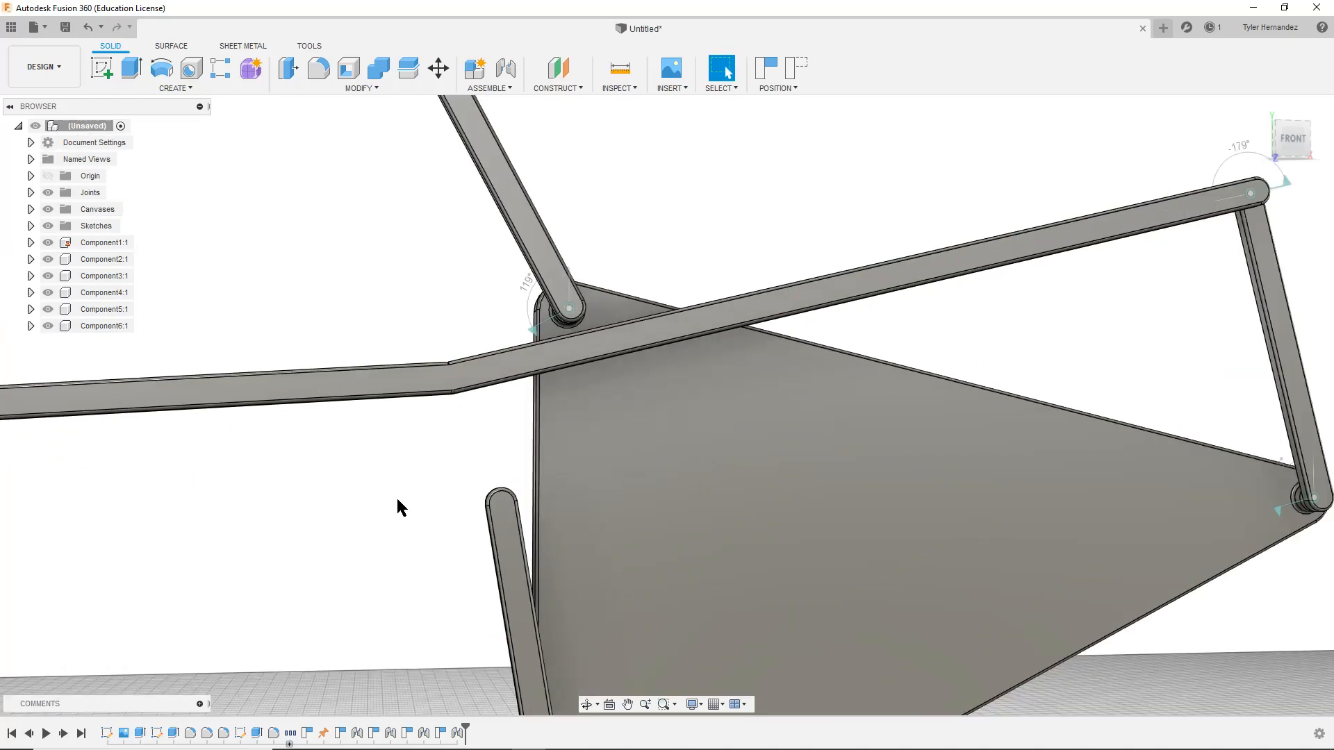
pyautogui.moveTo(414, 373); pyautogui.dragTo(449, 348)
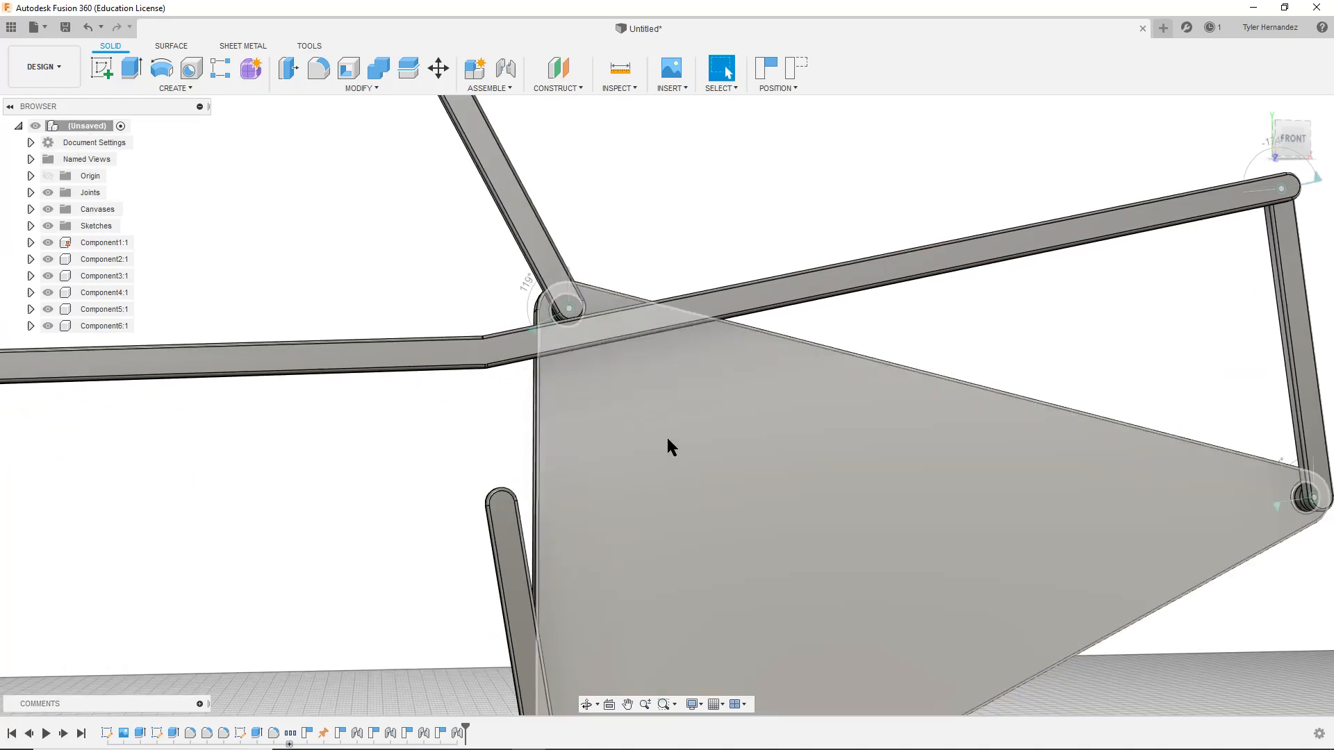
pyautogui.moveTo(658, 324); pyautogui.dragTo(819, 438)
pyautogui.moveTo(1254, 322); pyautogui.dragTo(990, 343, button='middle')
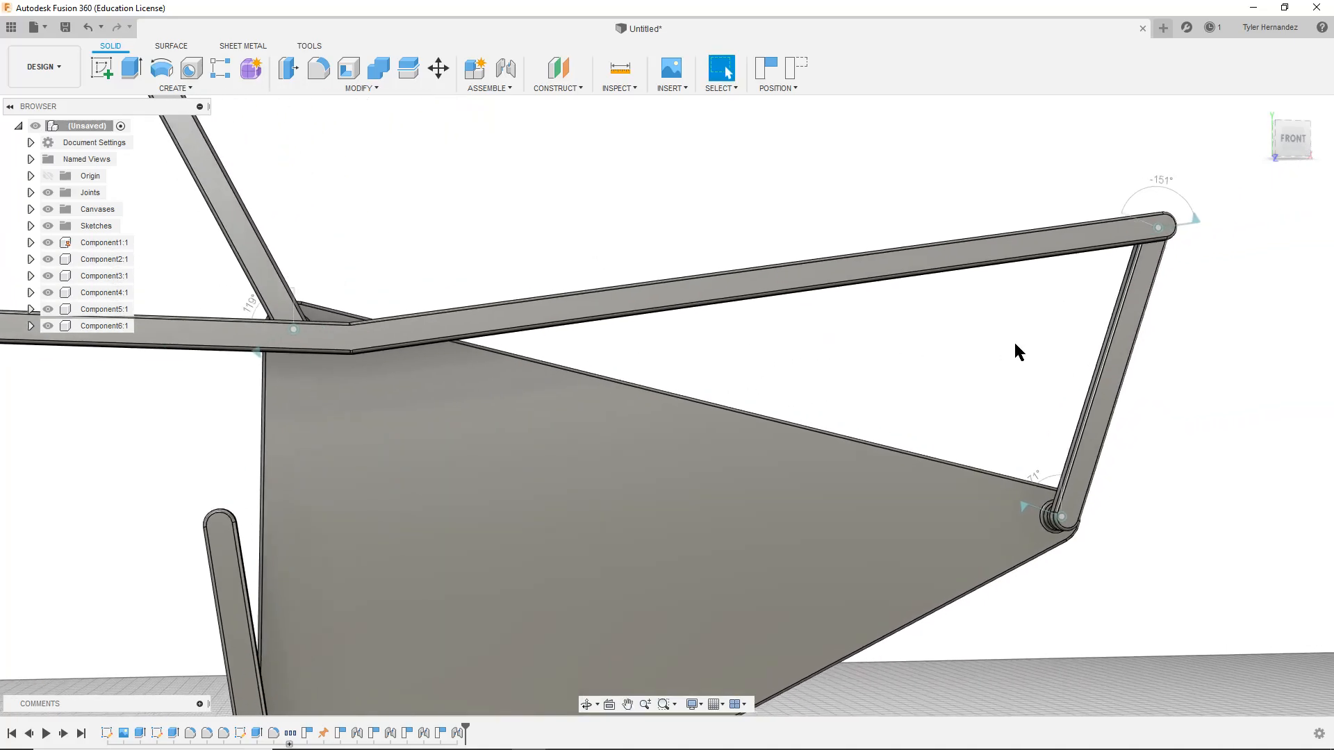
pyautogui.moveTo(1127, 327); pyautogui.dragTo(1100, 338)
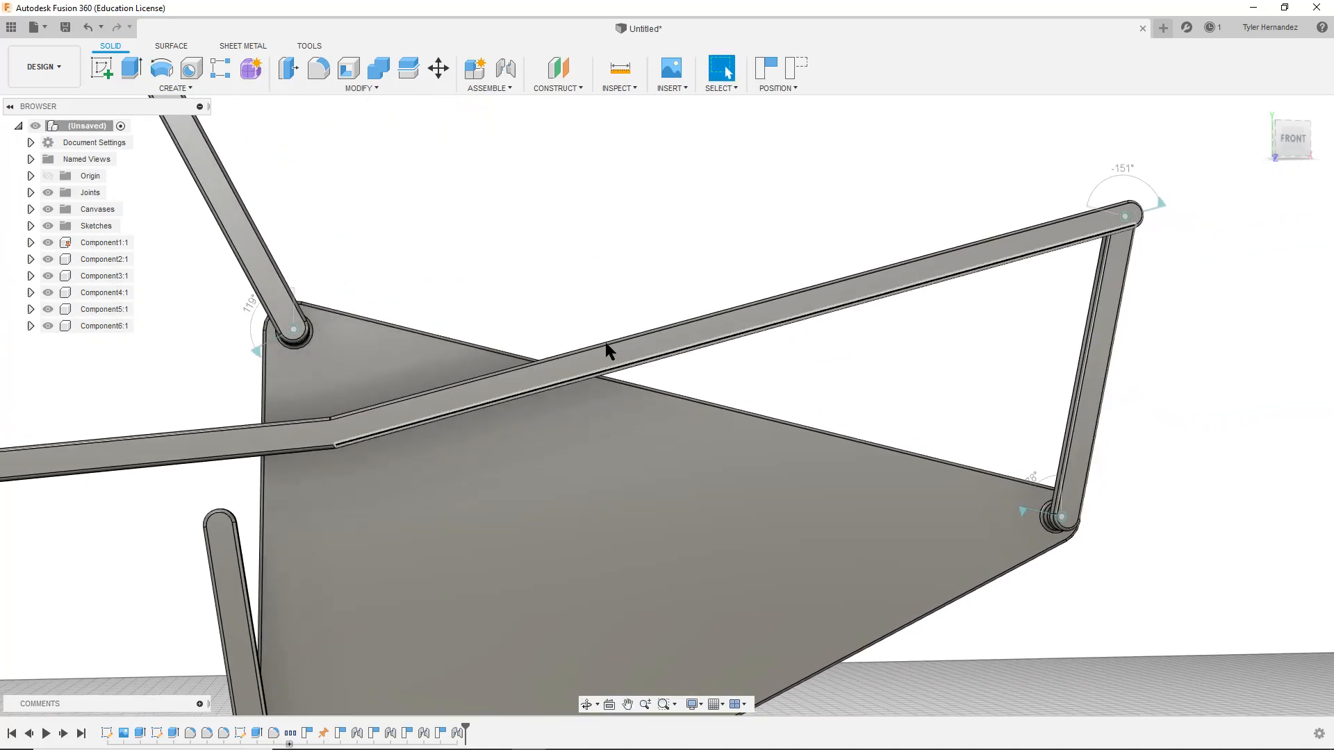
pyautogui.moveTo(556, 361); pyautogui.dragTo(439, 411)
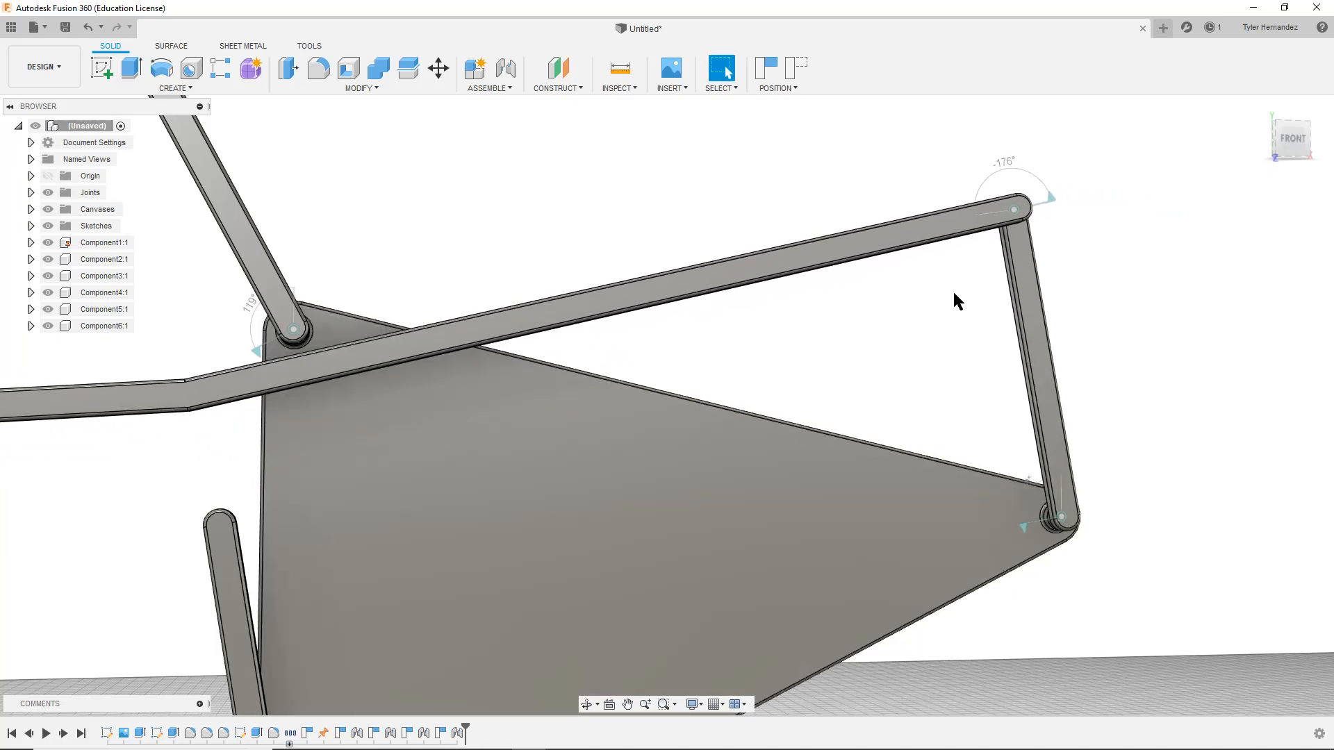
pyautogui.moveTo(1011, 266); pyautogui.dragTo(886, 317)
pyautogui.moveTo(227, 535); pyautogui.dragTo(72, 536)
pyautogui.moveTo(72, 536); pyautogui.dragTo(339, 456, button='middle')
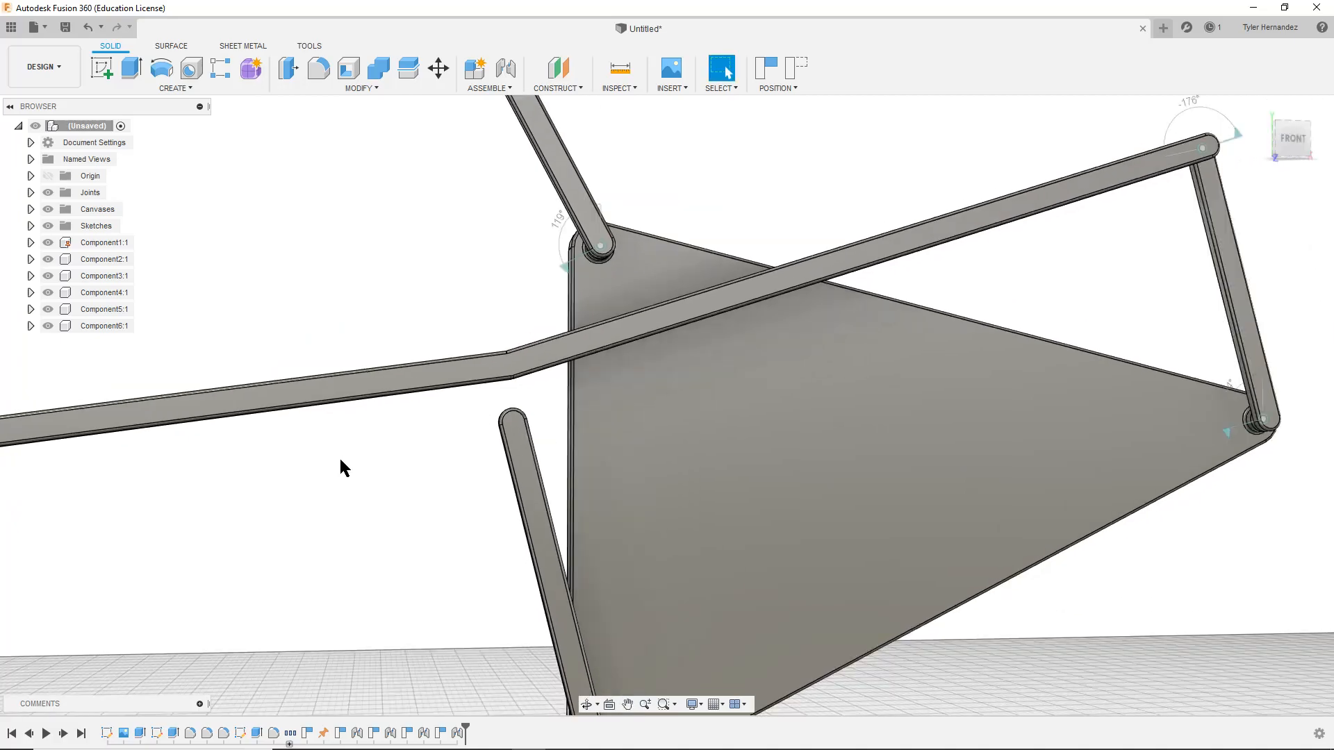
pyautogui.scroll(5, 485, 424)
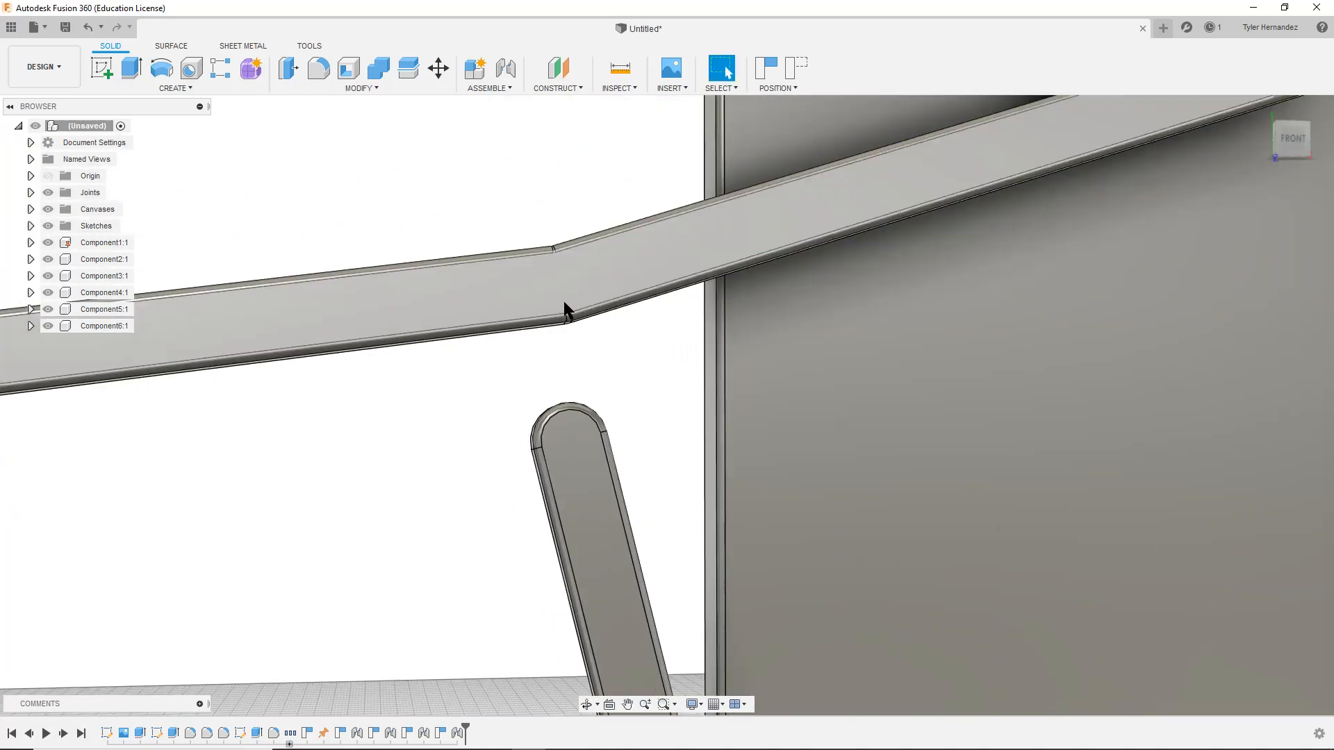
pyautogui.scroll(-2, 565, 311)
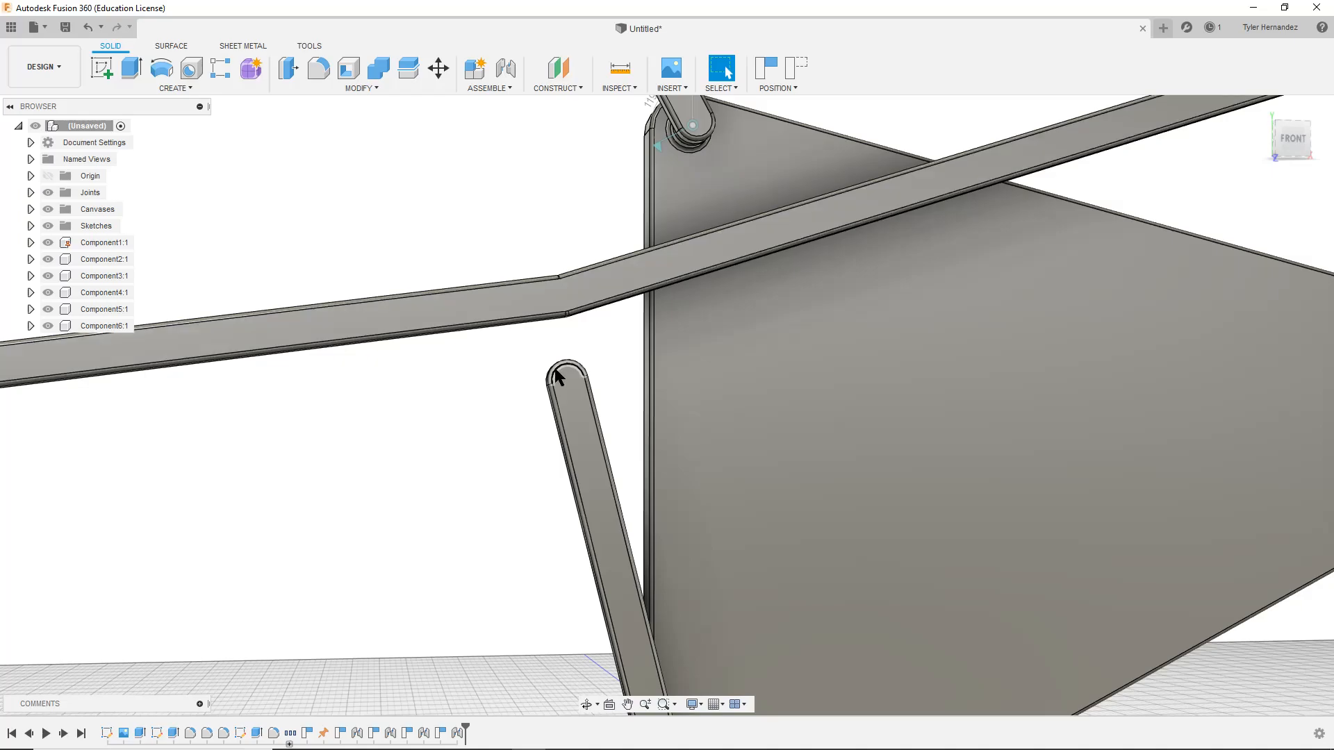
pyautogui.scroll(-3, 567, 290)
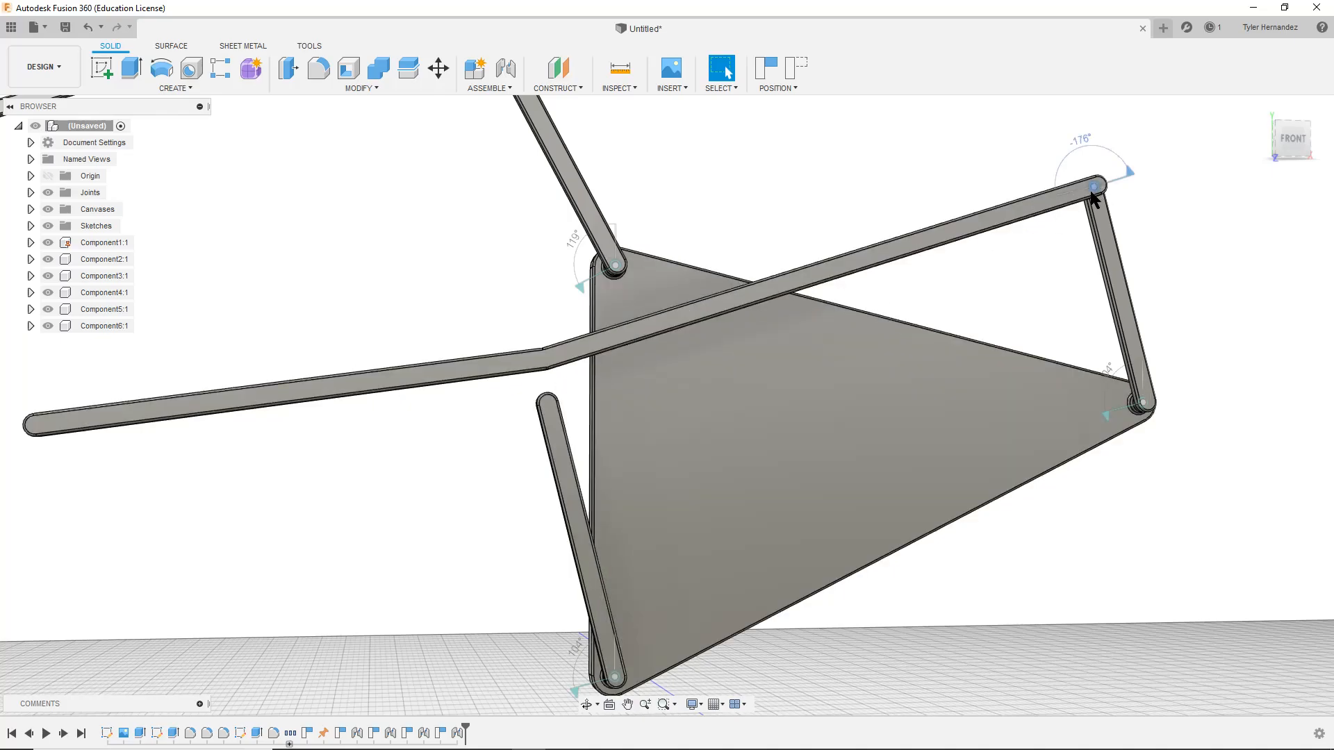
# Capture the position and try to joint the bent bar's bend to the free end of the lower left corner's bar with a Revolute joint
pyautogui.click(493, 89)
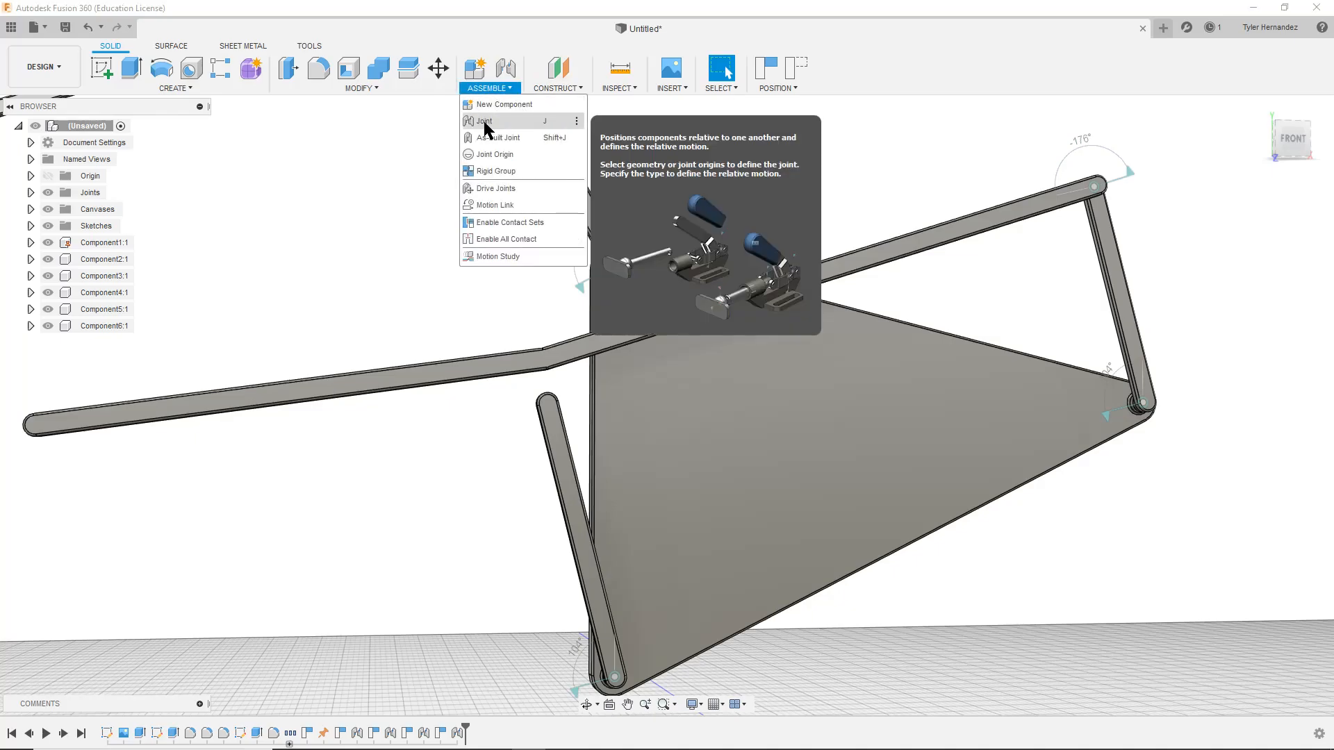
pyautogui.click(489, 121)
pyautogui.click(730, 382)
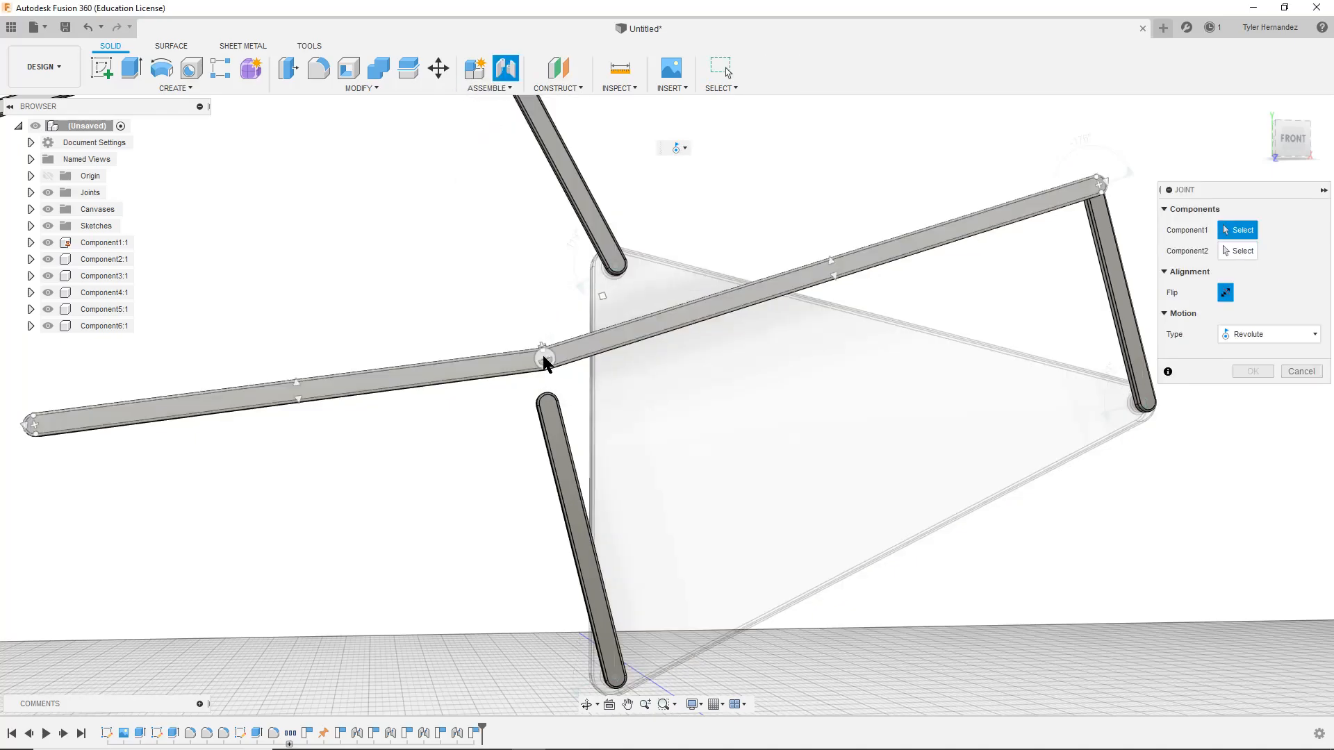
pyautogui.click(543, 358)
pyautogui.click(548, 403)
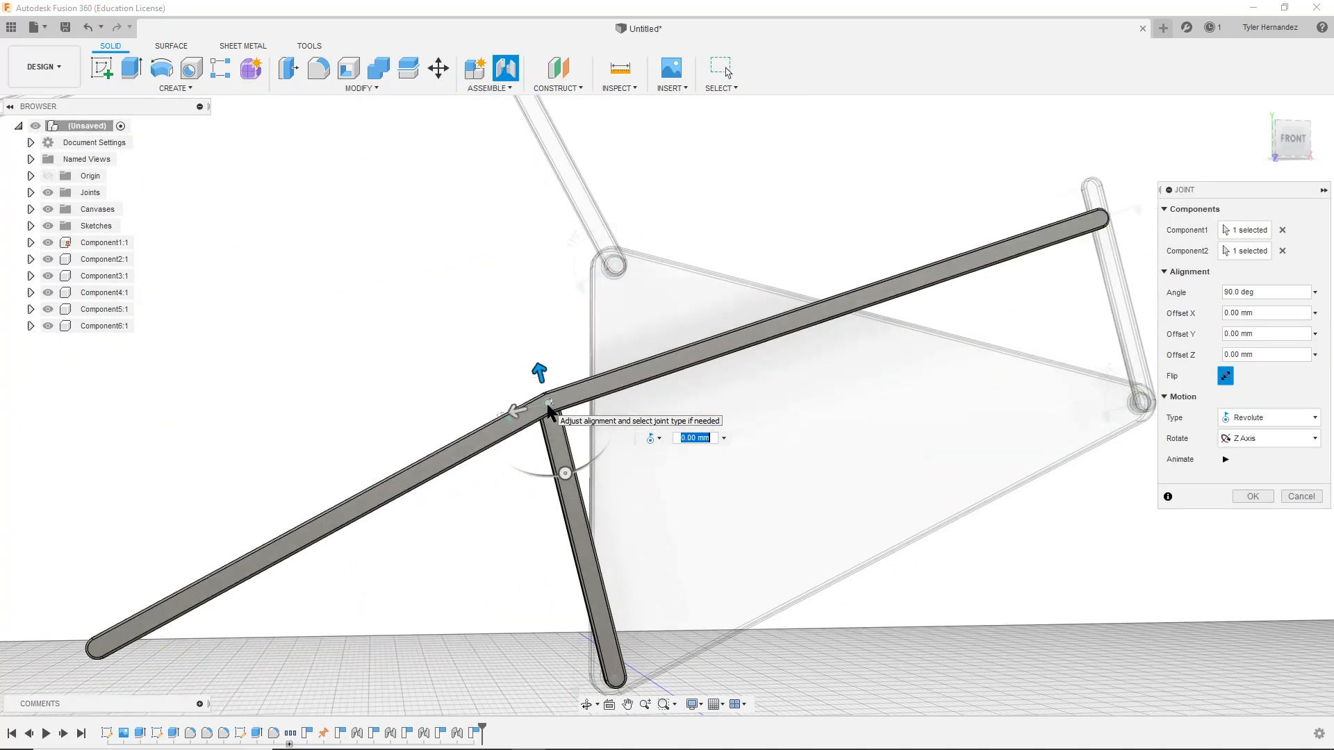
pyautogui.click(1252, 496)
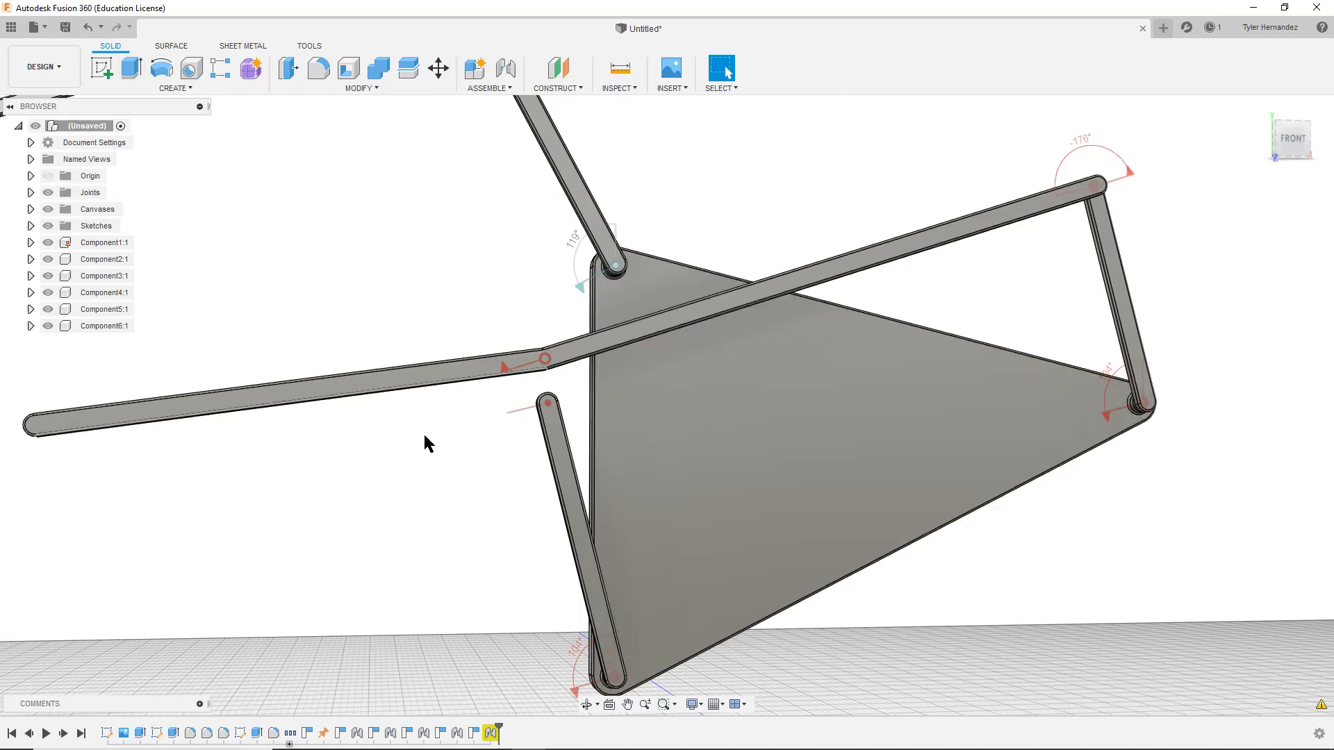
# Examine from the side how the bent bar's bend and the lower left corner's bar line up in depth
pyautogui.scroll(5, 500, 488)
pyautogui.scroll(-4, 554, 470)
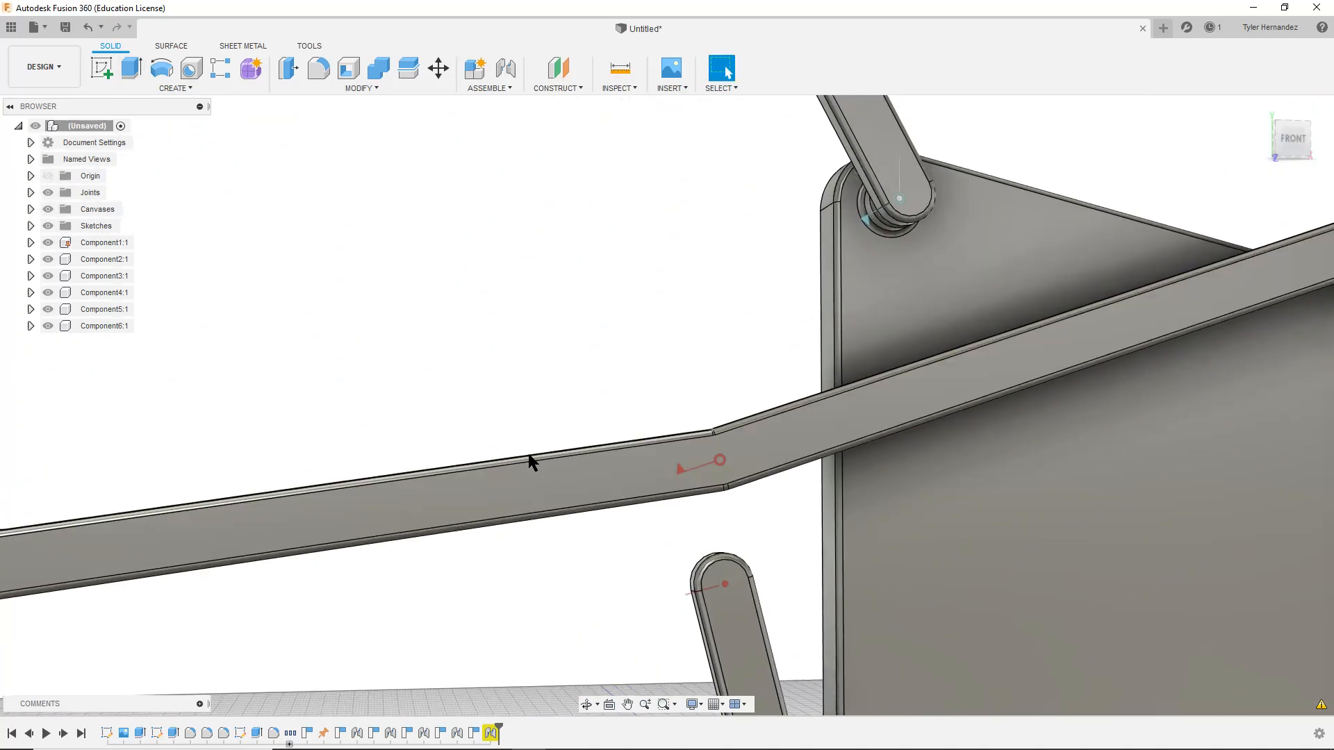
pyautogui.scroll(4, 556, 537)
pyautogui.keyDown('shift'); pyautogui.moveTo(544, 524); pyautogui.dragTo(658, 546, button='middle'); pyautogui.keyUp('shift')
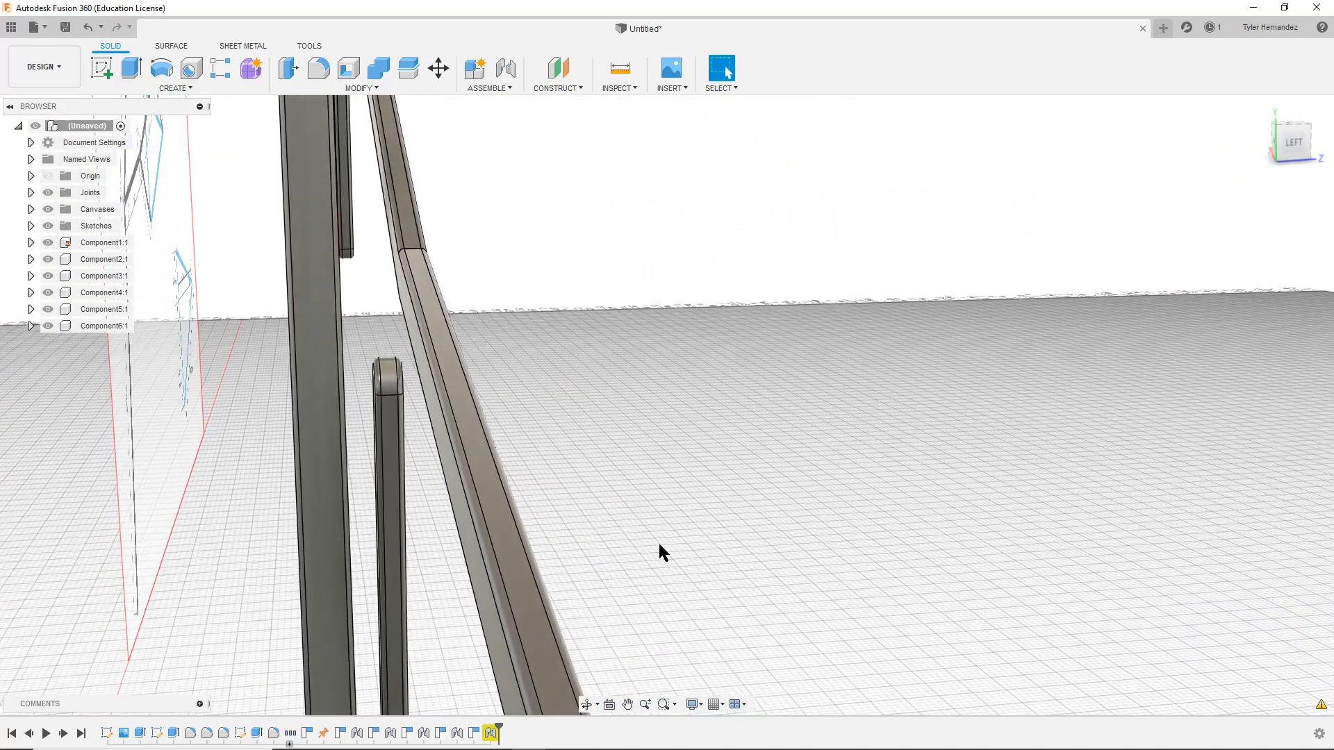
pyautogui.moveTo(541, 397); pyautogui.dragTo(630, 391, button='middle')
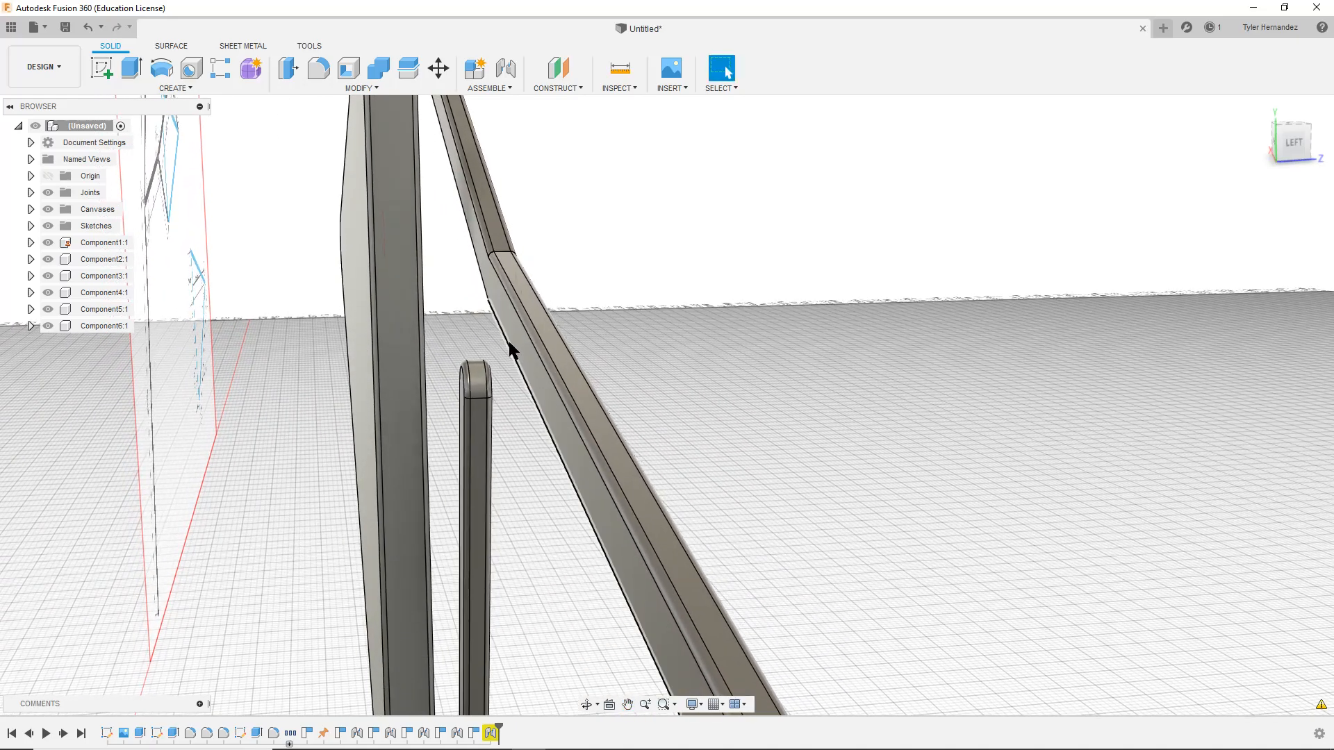
pyautogui.keyDown('shift'); pyautogui.moveTo(681, 343); pyautogui.dragTo(639, 349, button='middle'); pyautogui.keyUp('shift')
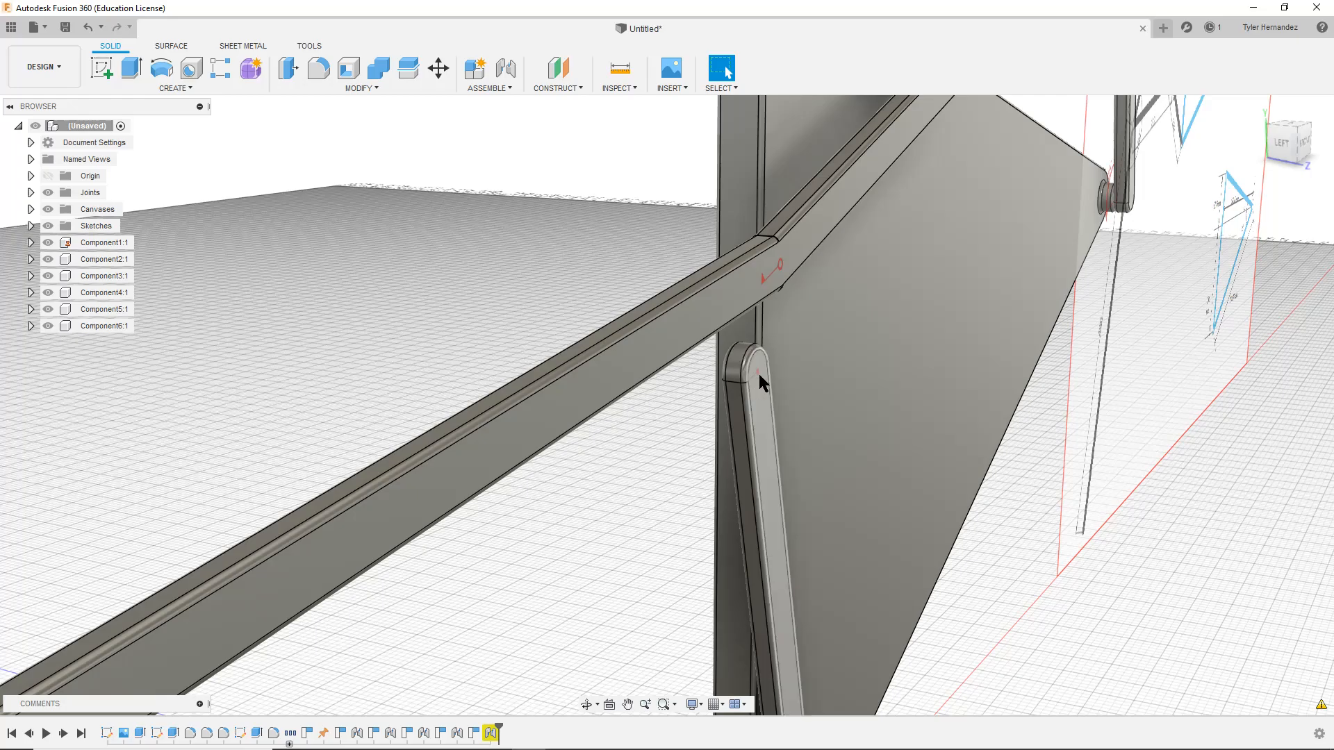
pyautogui.moveTo(491, 345)
pyautogui.keyDown('shift'); pyautogui.mouseDown(button='middle')
pyautogui.moveTo(550, 341)
pyautogui.moveTo(500, 352)
pyautogui.mouseUp(button='middle'); pyautogui.keyUp('shift')
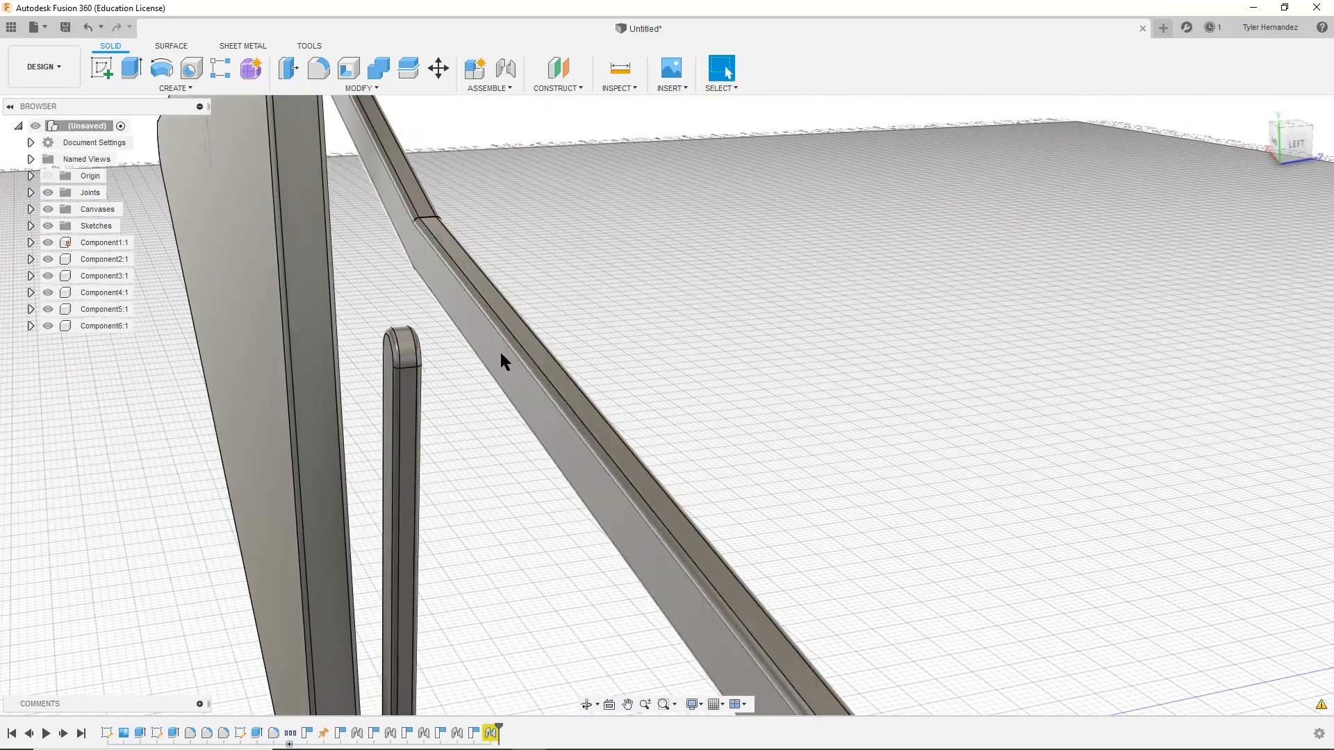
# Try again to joint the rear face of the bent bar's bend to the lower left bar's free end with a Revolute joint
pyautogui.click(493, 89)
pyautogui.click(506, 119)
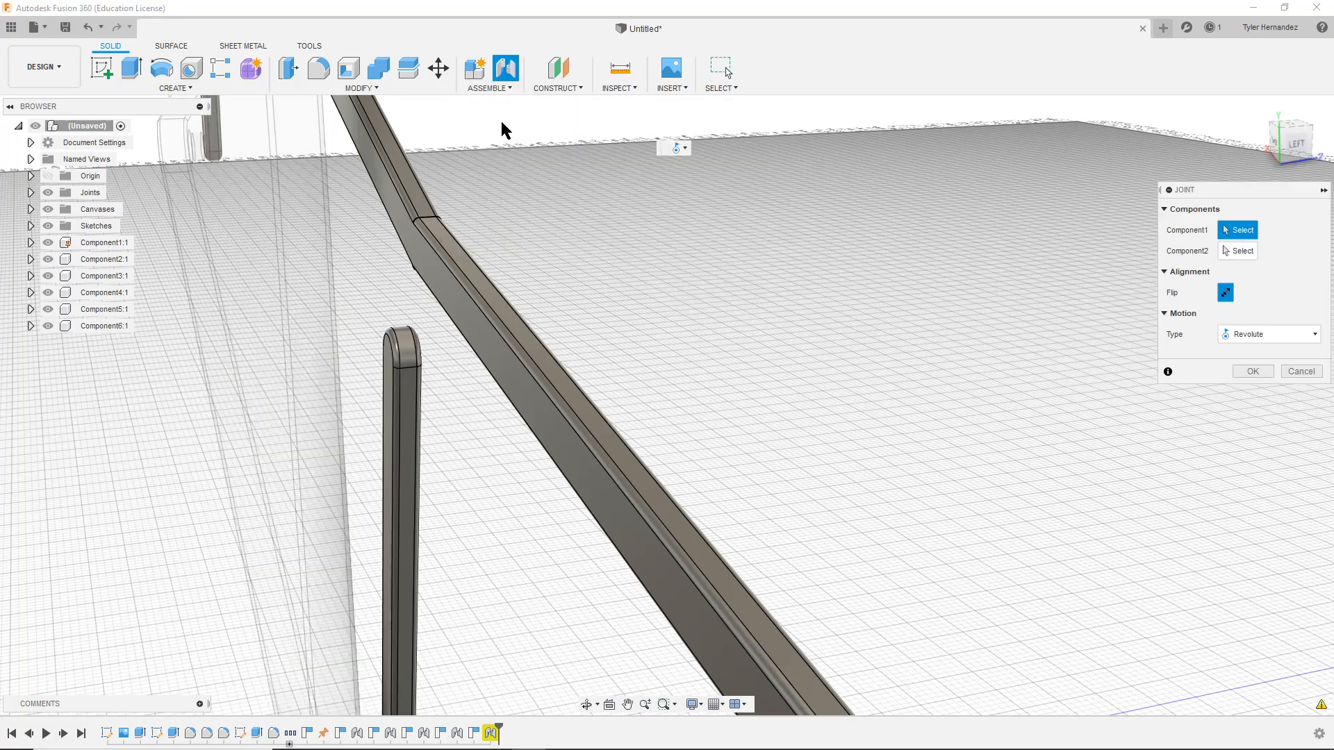
pyautogui.scroll(2, 417, 236)
pyautogui.keyDown('shift'); pyautogui.moveTo(417, 237); pyautogui.dragTo(455, 231, button='middle'); pyautogui.keyUp('shift')
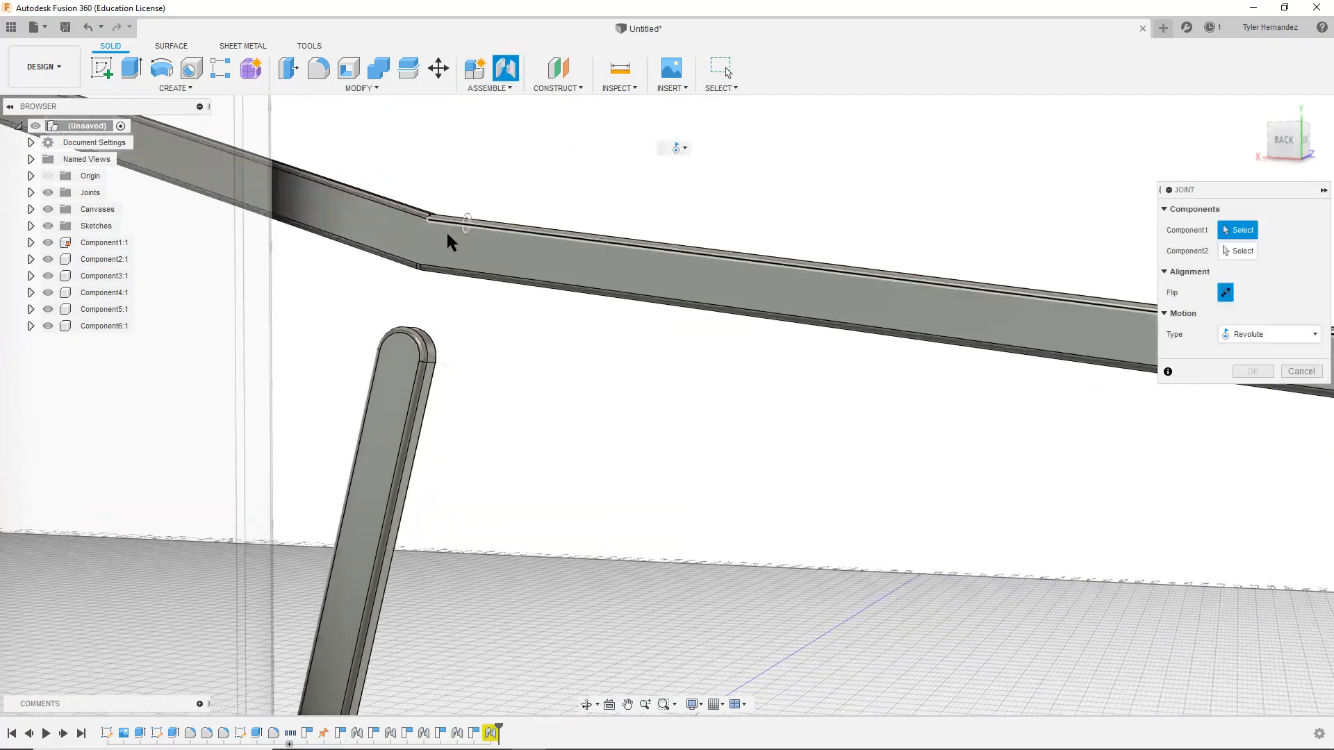
pyautogui.click(423, 233)
pyautogui.keyDown('shift'); pyautogui.moveTo(742, 177); pyautogui.dragTo(548, 182, button='middle'); pyautogui.keyUp('shift')
pyautogui.click(961, 331)
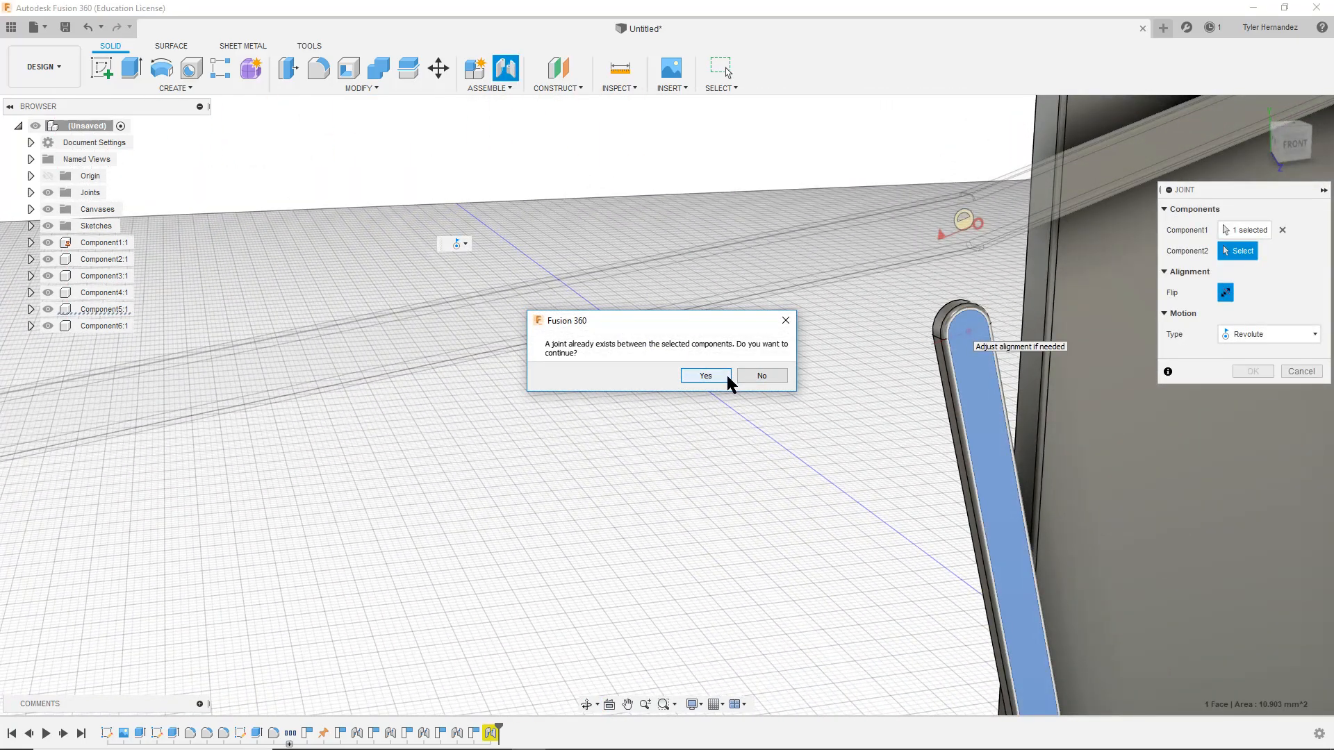
pyautogui.click(705, 376)
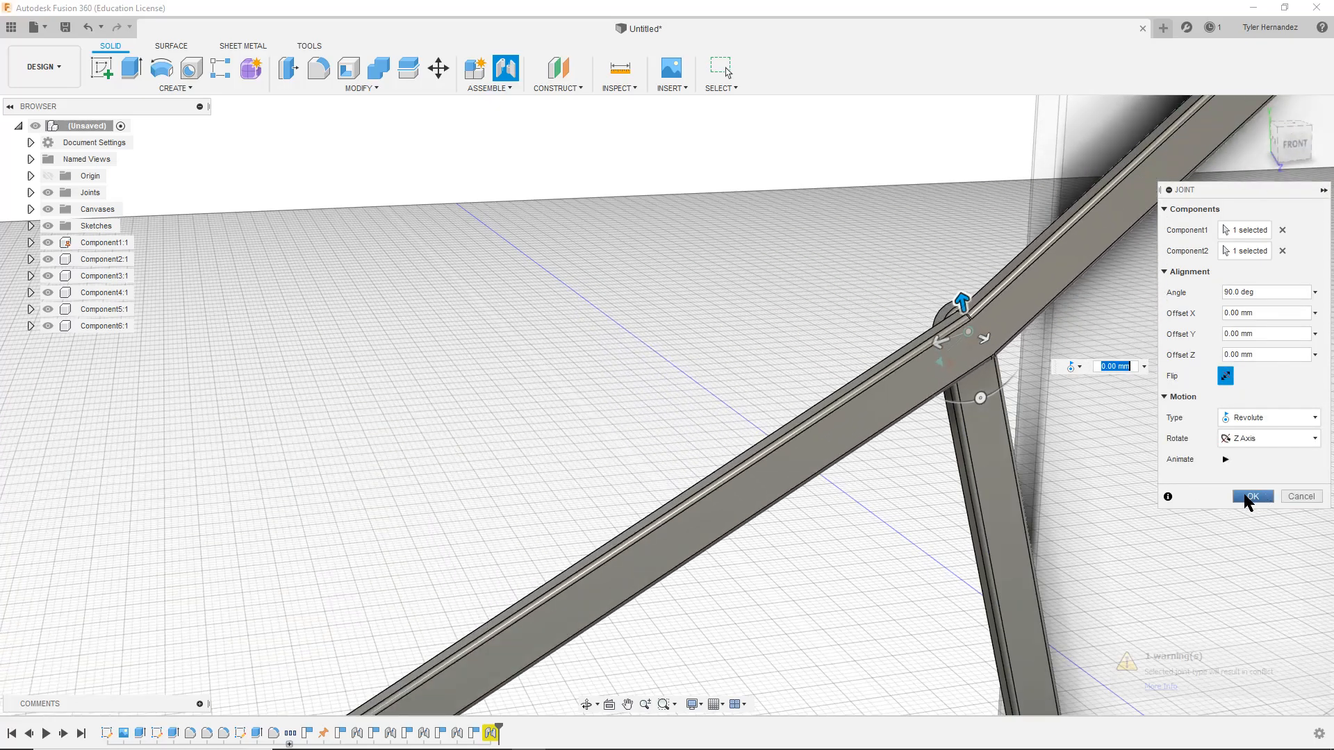
pyautogui.click(1251, 497)
# Undo both Revolute joint attempts between the bent bar's bend and the lower left corner's bar
pyautogui.scroll(-5, 933, 448)
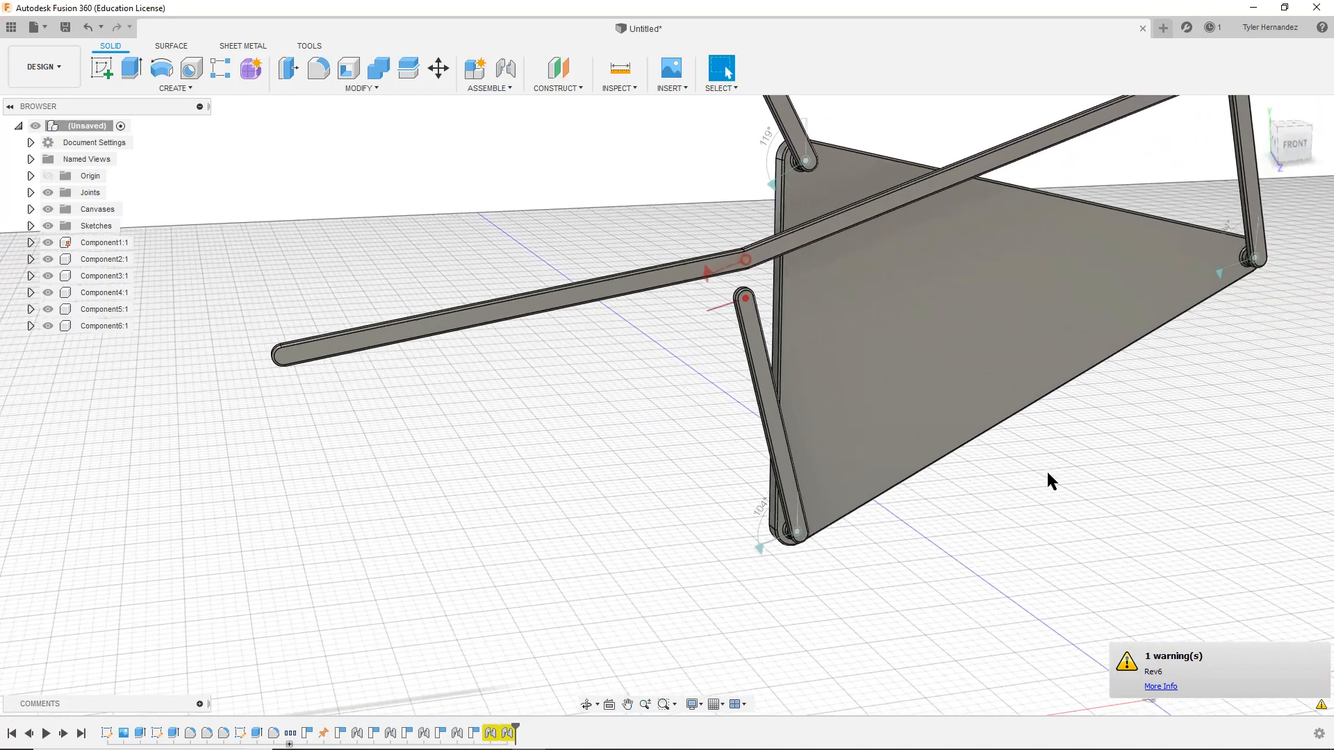
pyautogui.moveTo(632, 419); pyautogui.dragTo(620, 460, button='middle')
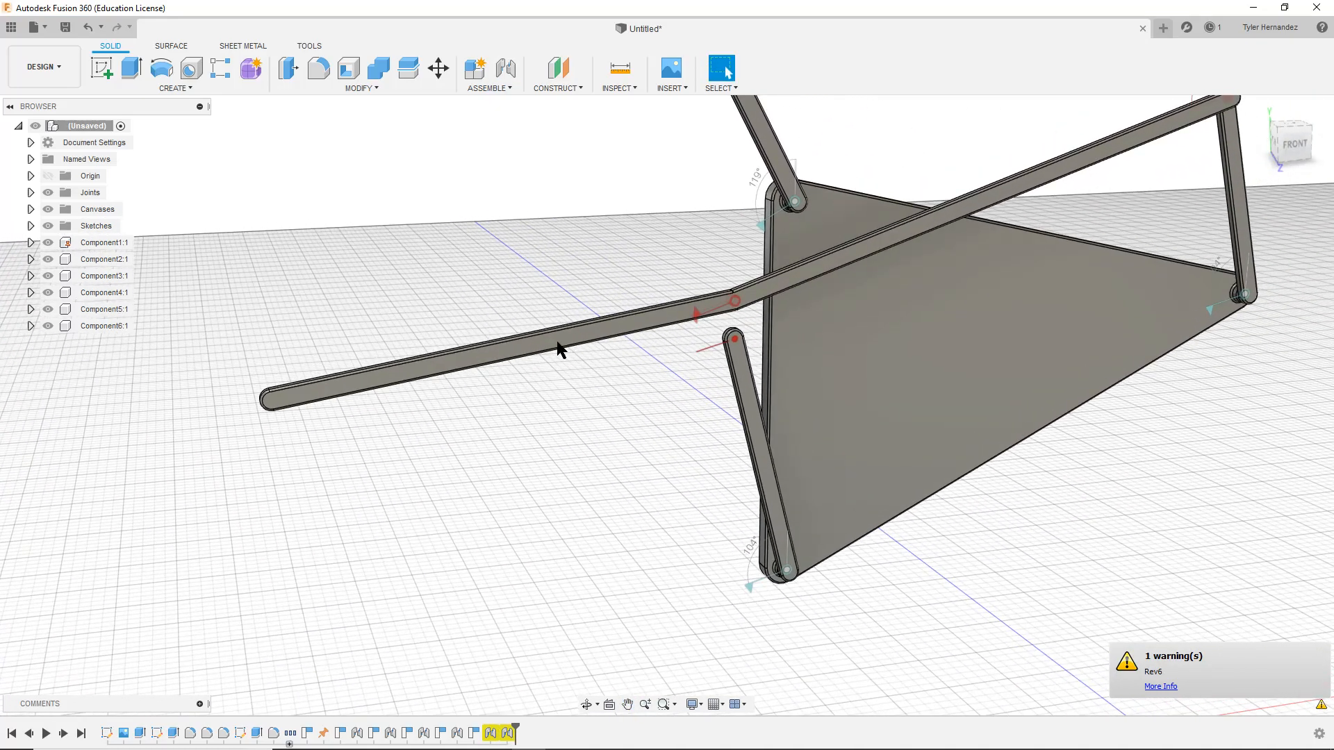
pyautogui.click(96, 32)
pyautogui.click(93, 33)
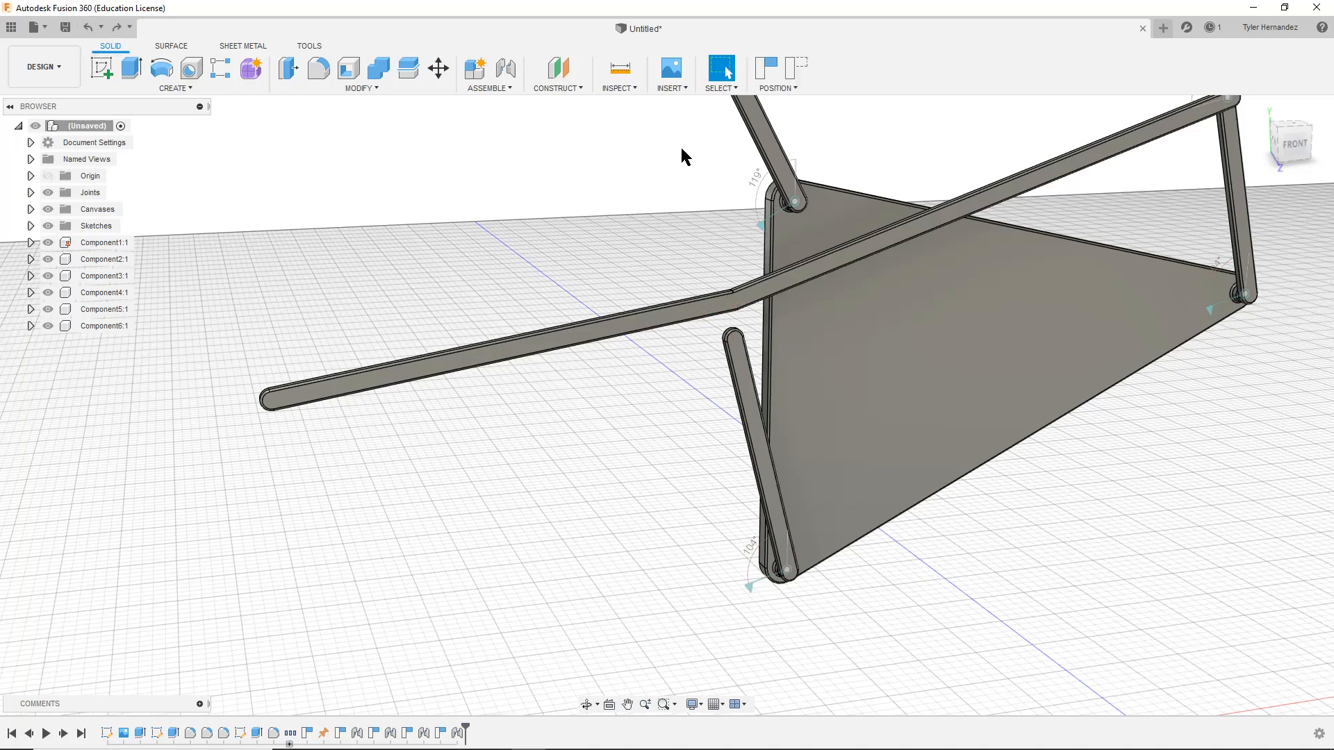
# Capture the position and joint the lower left bar's free end to the rear face of the bent bar's bend with a Revolute joint
pyautogui.scroll(6, 782, 334)
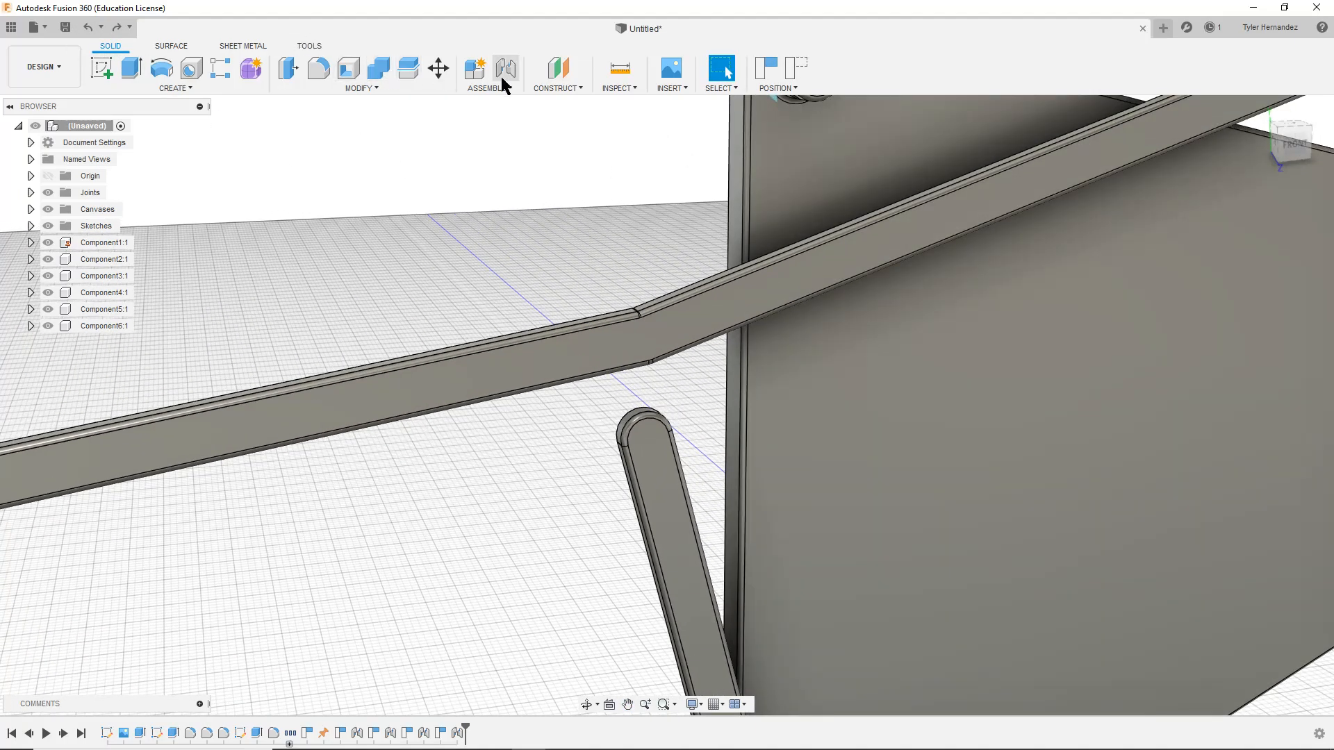
pyautogui.click(504, 84)
pyautogui.click(508, 137)
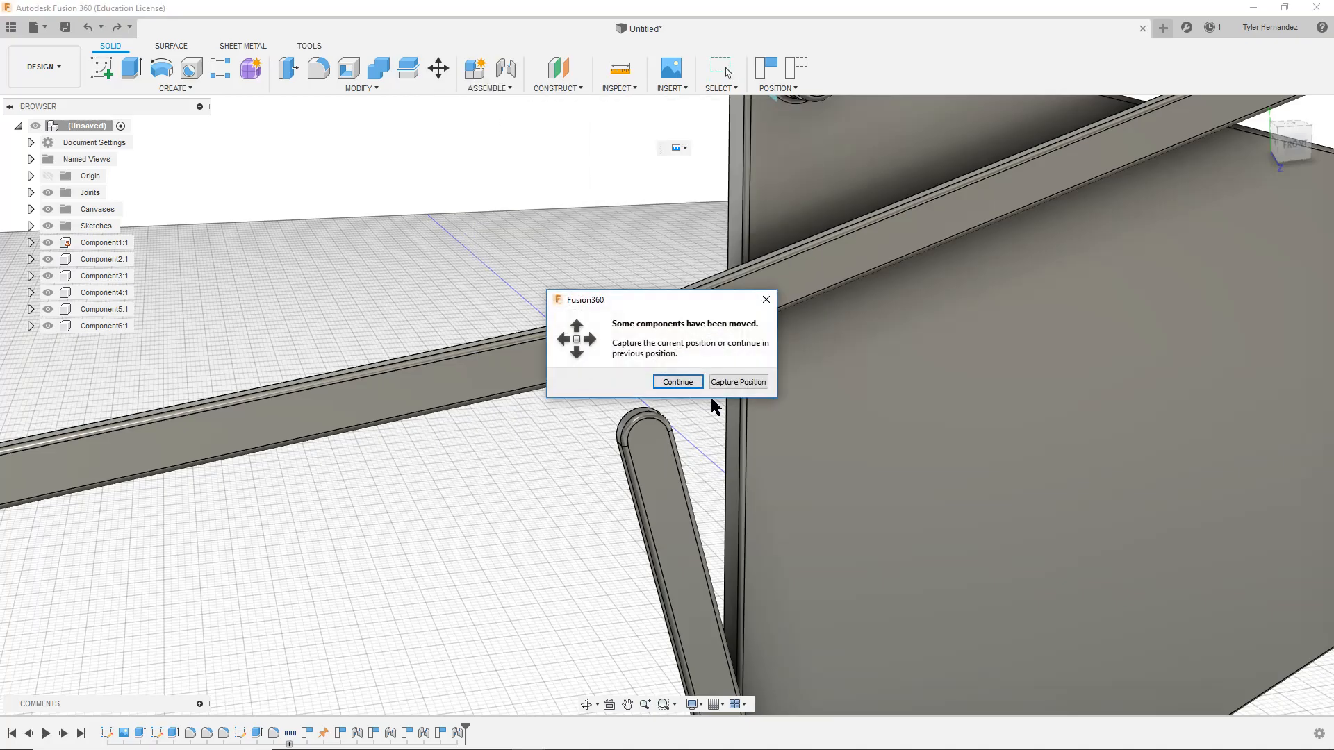
pyautogui.click(736, 382)
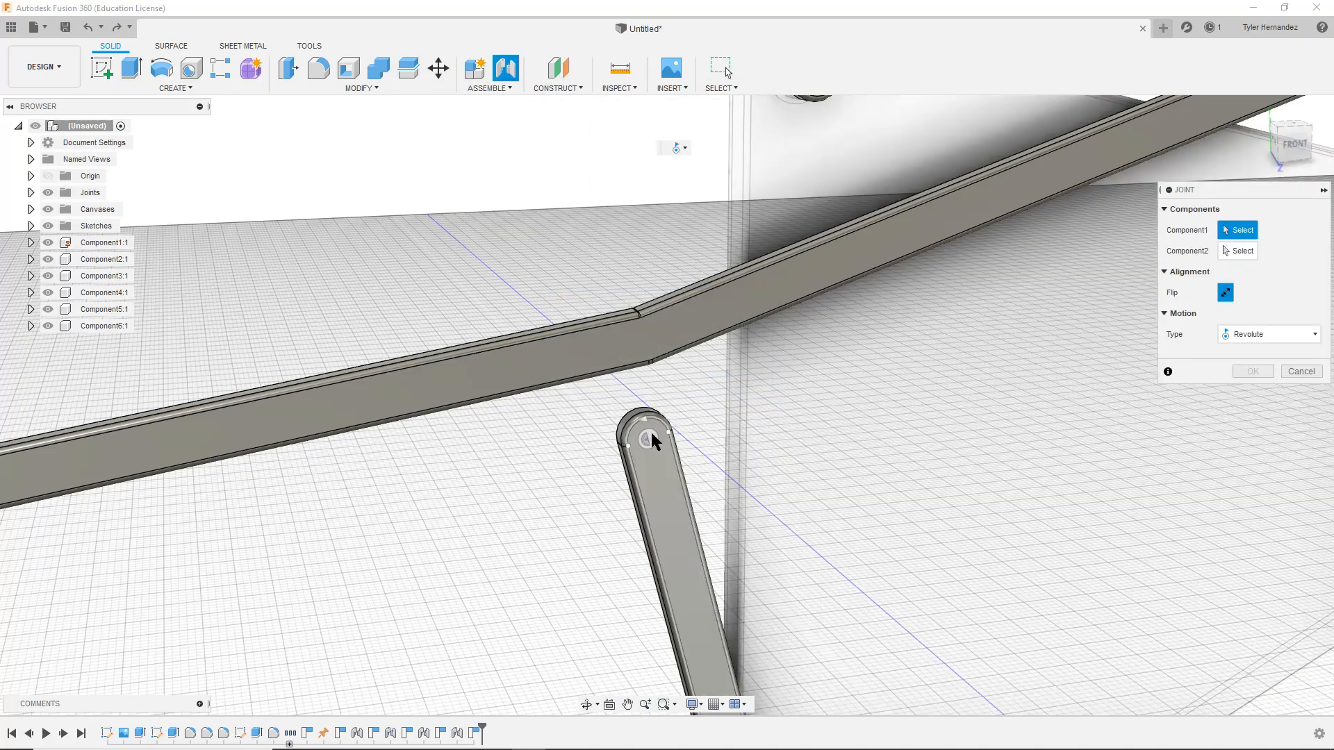
pyautogui.click(650, 430)
pyautogui.keyDown('shift'); pyautogui.moveTo(617, 432); pyautogui.dragTo(697, 441, button='middle'); pyautogui.keyUp('shift')
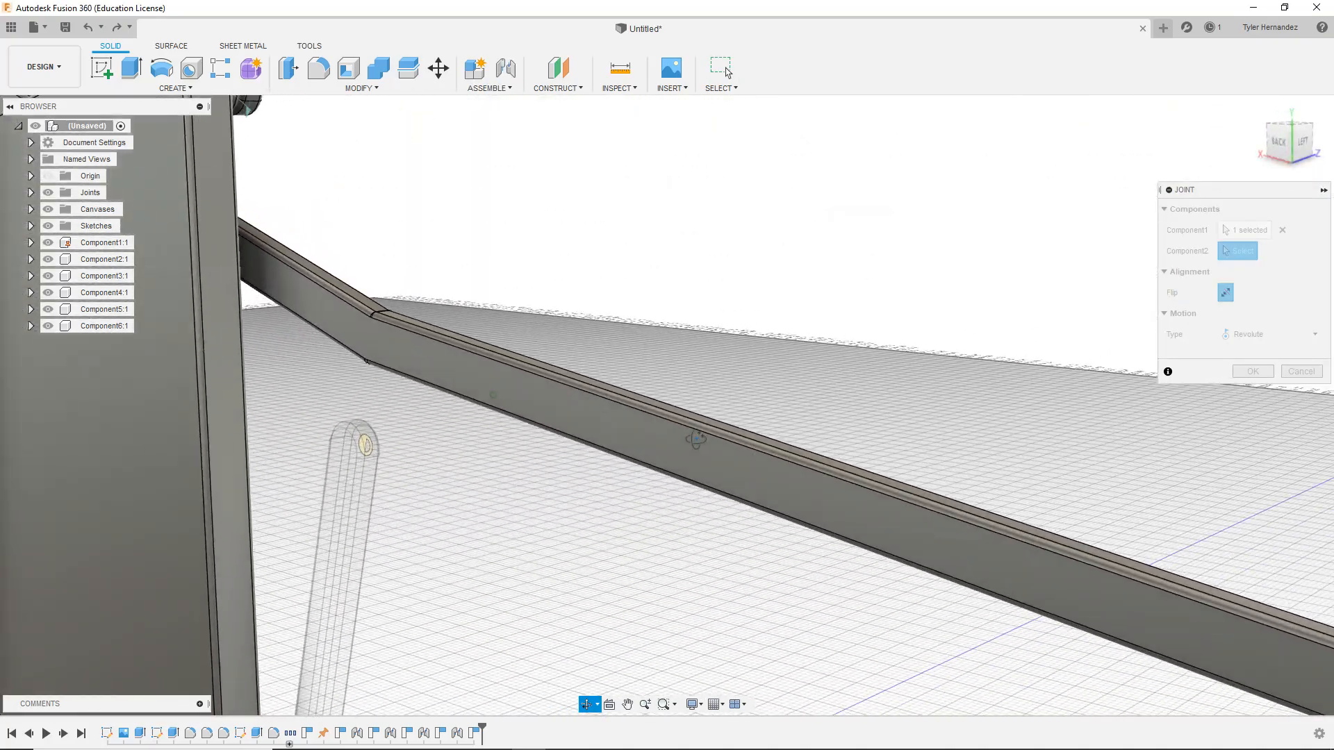
pyautogui.click(377, 347)
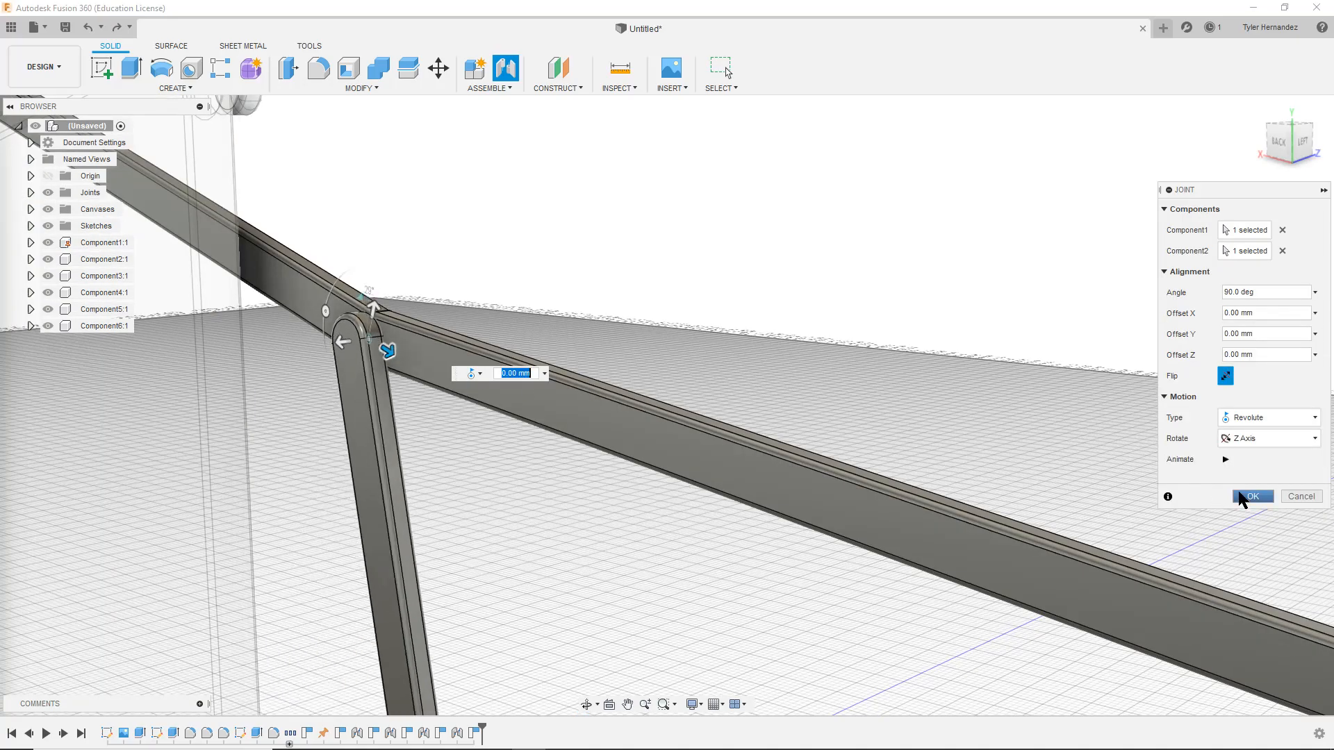
pyautogui.click(1242, 495)
# Test the jointed linkage's motion by swinging the right corner's bar down and back up
pyautogui.keyDown('shift'); pyautogui.moveTo(1031, 380); pyautogui.dragTo(532, 462, button='middle'); pyautogui.keyUp('shift')
pyautogui.scroll(-5, 574, 469)
pyautogui.moveTo(949, 518); pyautogui.dragTo(837, 553, button='middle')
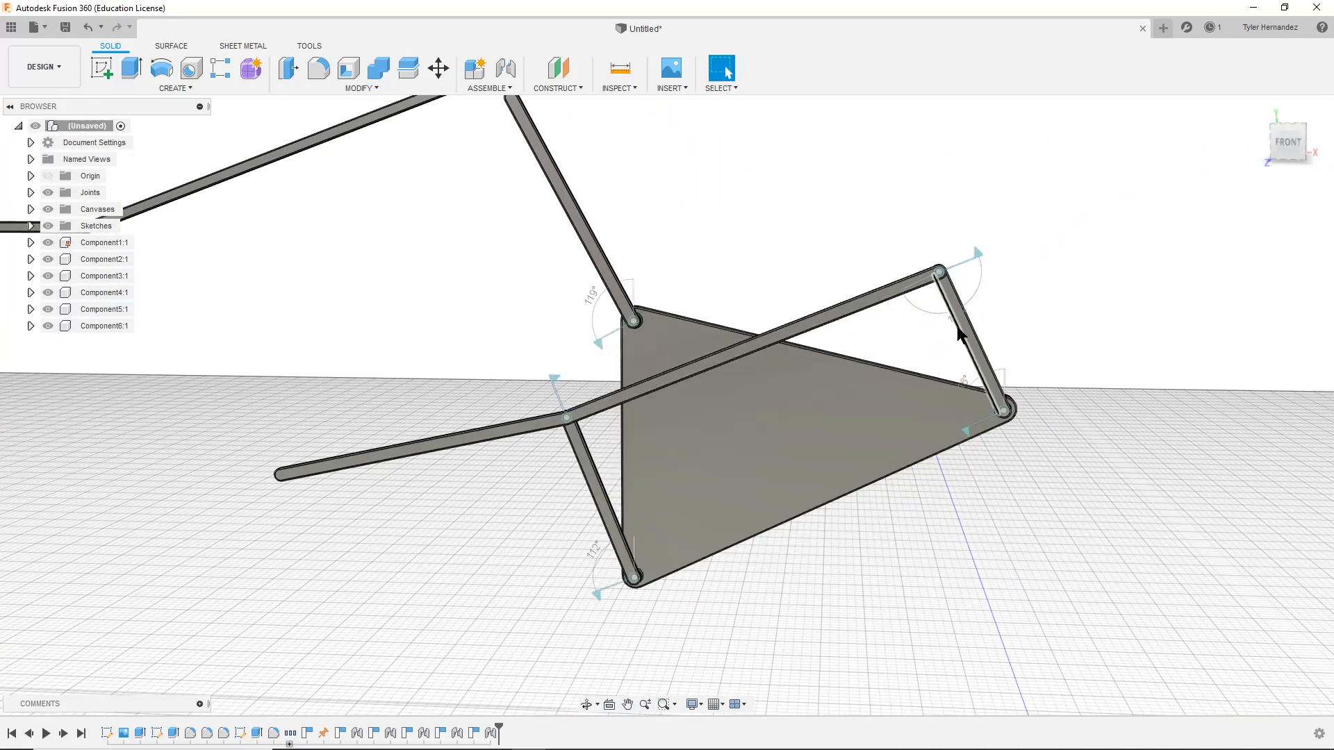
pyautogui.moveTo(965, 339); pyautogui.dragTo(939, 404)
pyautogui.moveTo(859, 228); pyautogui.dragTo(970, 279, button='middle')
pyautogui.scroll(-3, 963, 341)
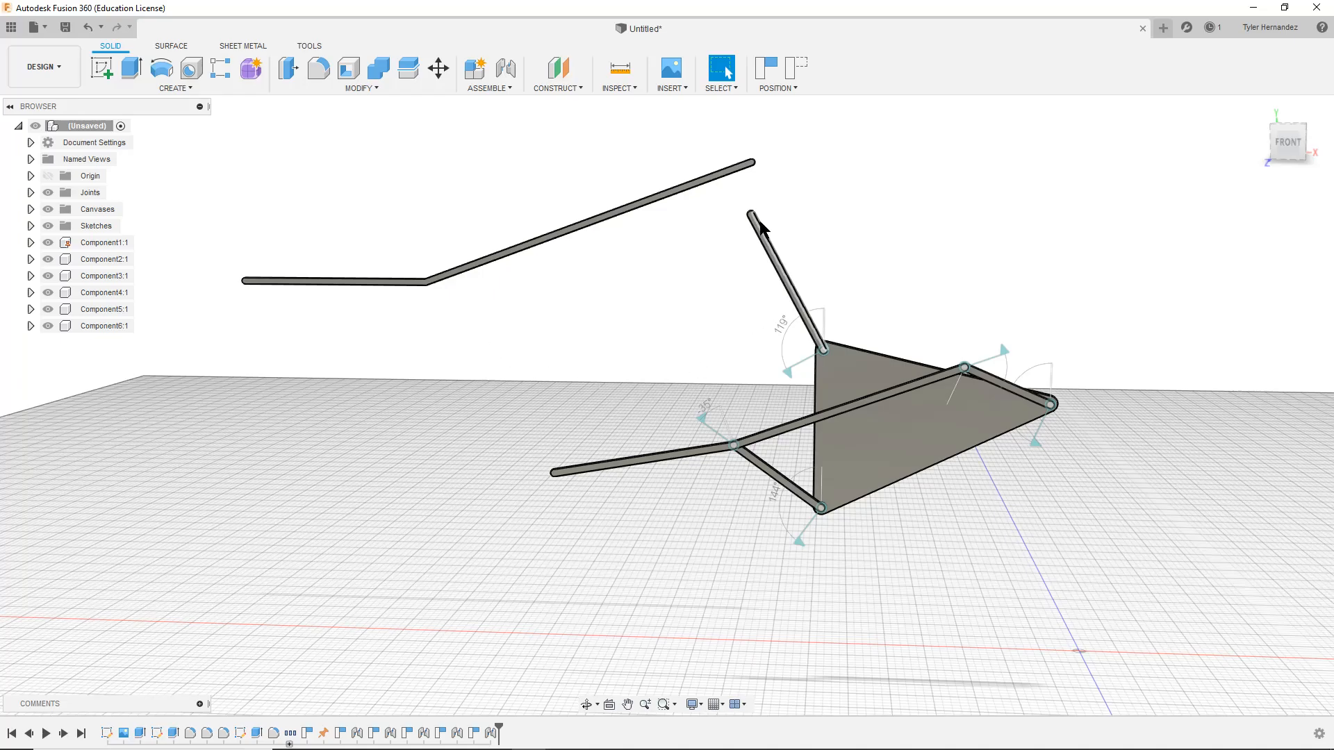
pyautogui.moveTo(1001, 387); pyautogui.dragTo(1073, 370)
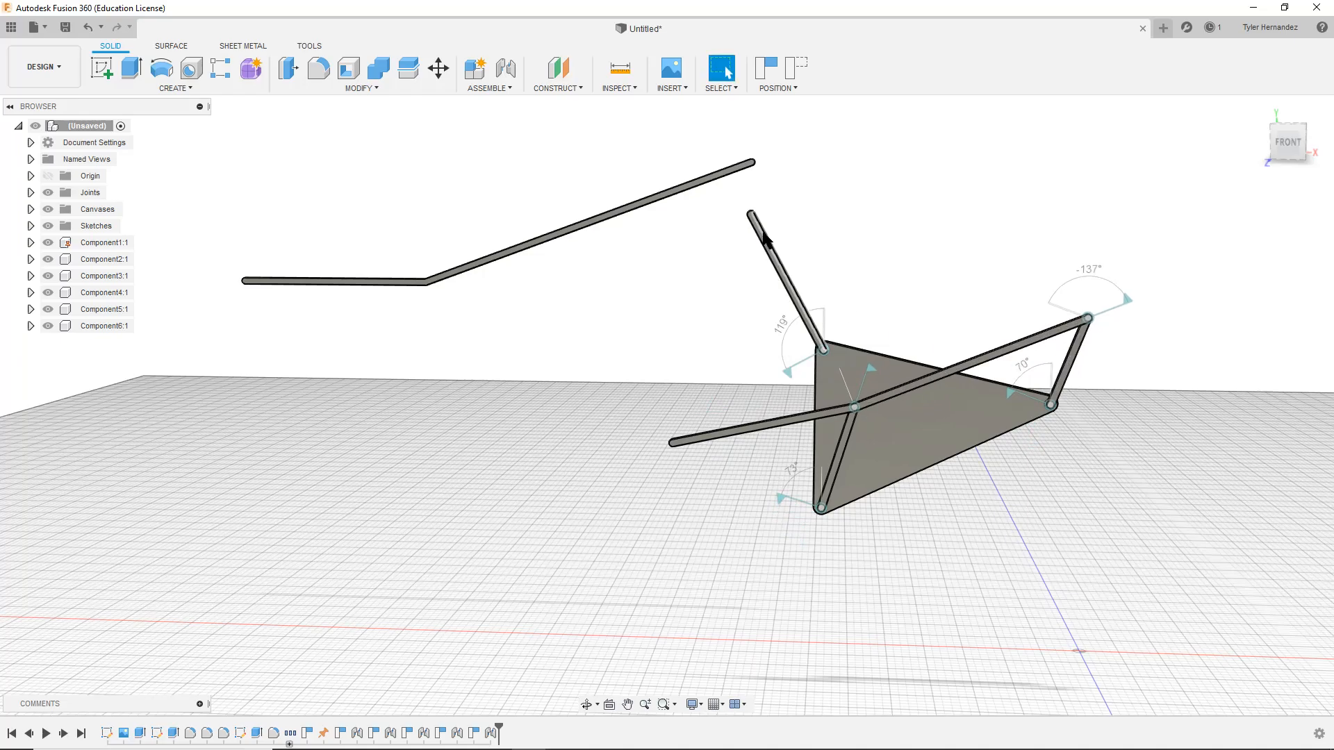
# Rotate the upper left corner's bar and swing the linkage until that bar's free end lies close to the bent bar's free end
pyautogui.moveTo(762, 236); pyautogui.dragTo(724, 400)
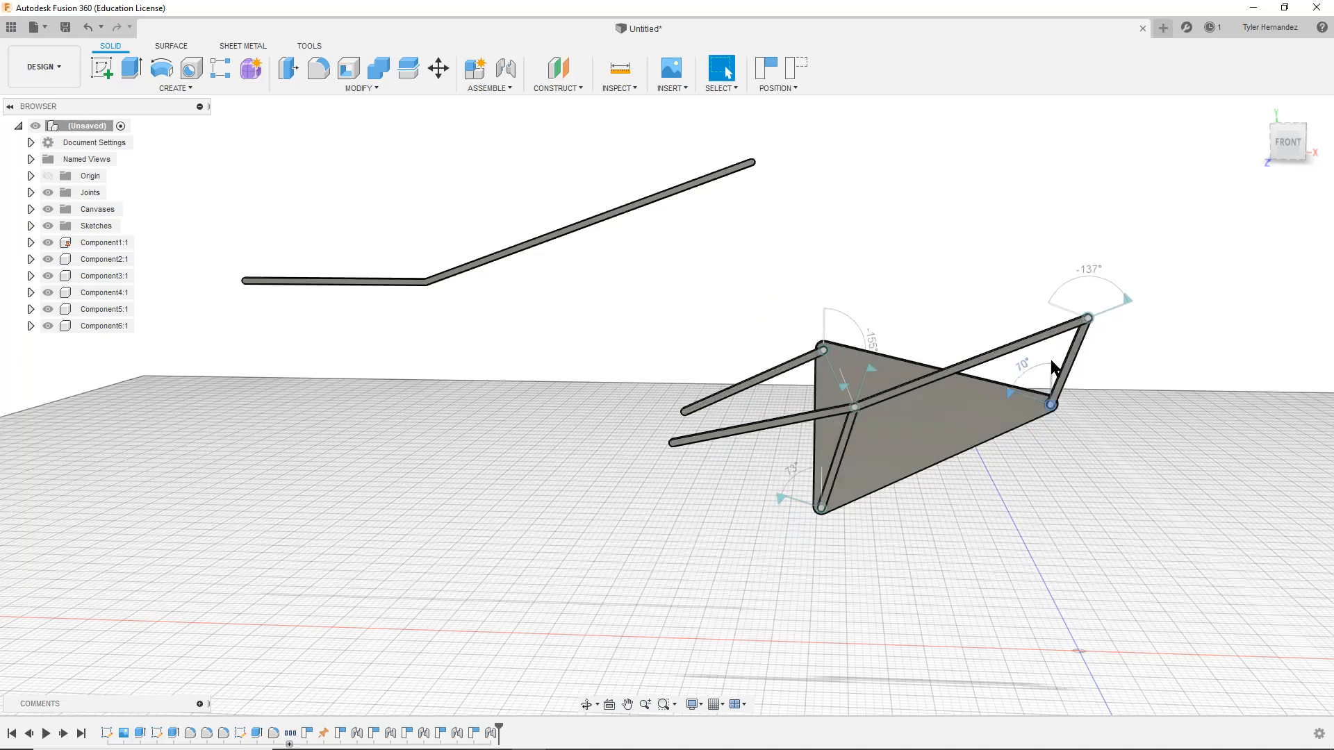
pyautogui.moveTo(1079, 351); pyautogui.dragTo(1096, 462)
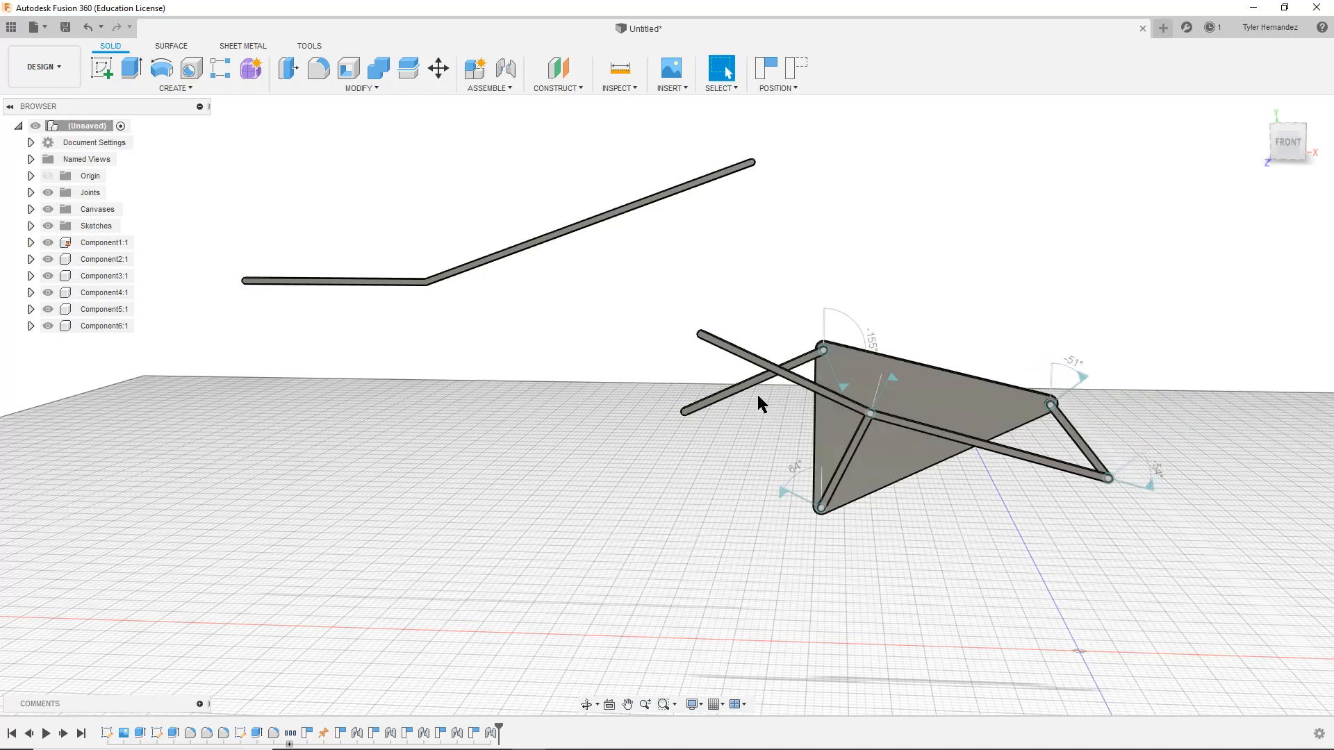
pyautogui.moveTo(753, 381); pyautogui.dragTo(747, 333)
pyautogui.moveTo(1075, 445); pyautogui.dragTo(1054, 455)
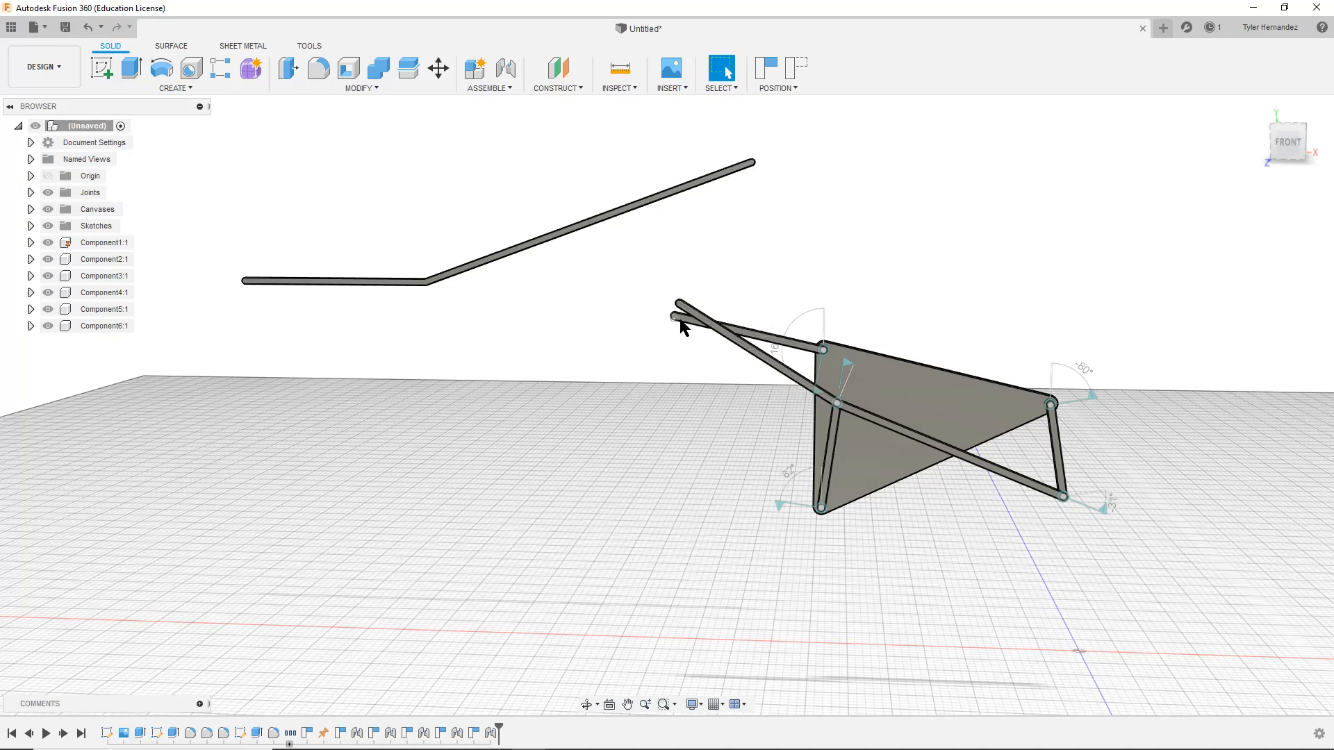
pyautogui.moveTo(680, 322); pyautogui.dragTo(691, 307)
# Examine from the side how the free ends of the upper left bar and the bent bar line up in depth
pyautogui.scroll(10, 696, 305)
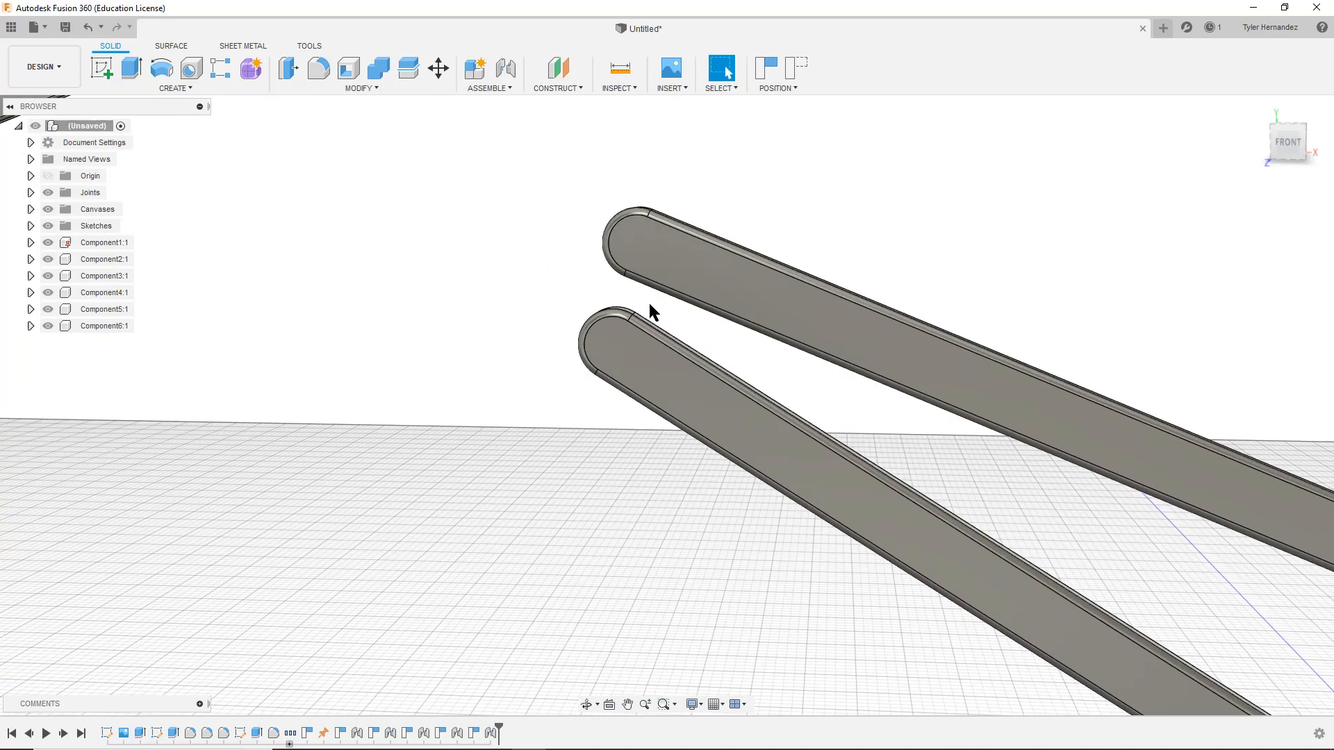
pyautogui.keyDown('shift'); pyautogui.moveTo(526, 324); pyautogui.dragTo(656, 281, button='middle'); pyautogui.keyUp('shift')
pyautogui.keyDown('shift'); pyautogui.moveTo(609, 366); pyautogui.dragTo(608, 359, button='middle'); pyautogui.keyUp('shift')
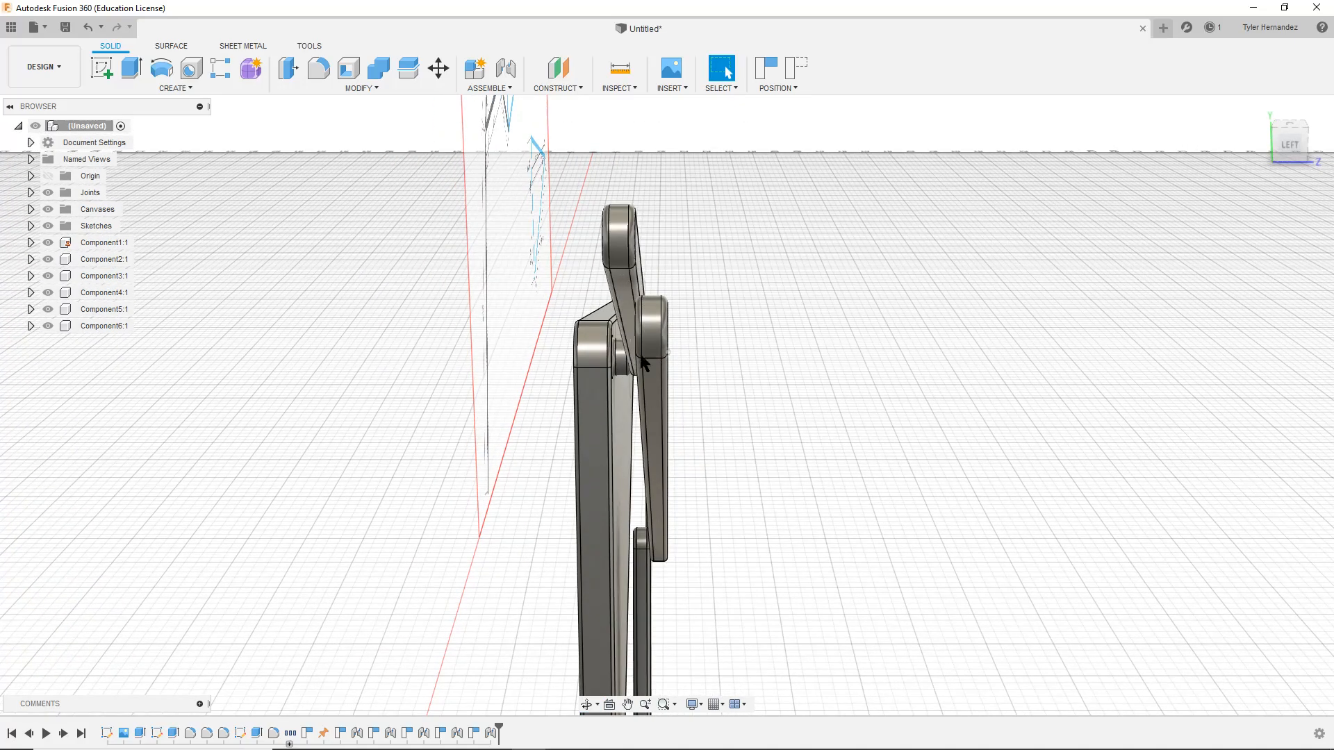
pyautogui.keyDown('shift'); pyautogui.moveTo(634, 244); pyautogui.dragTo(653, 320, button='middle'); pyautogui.keyUp('shift')
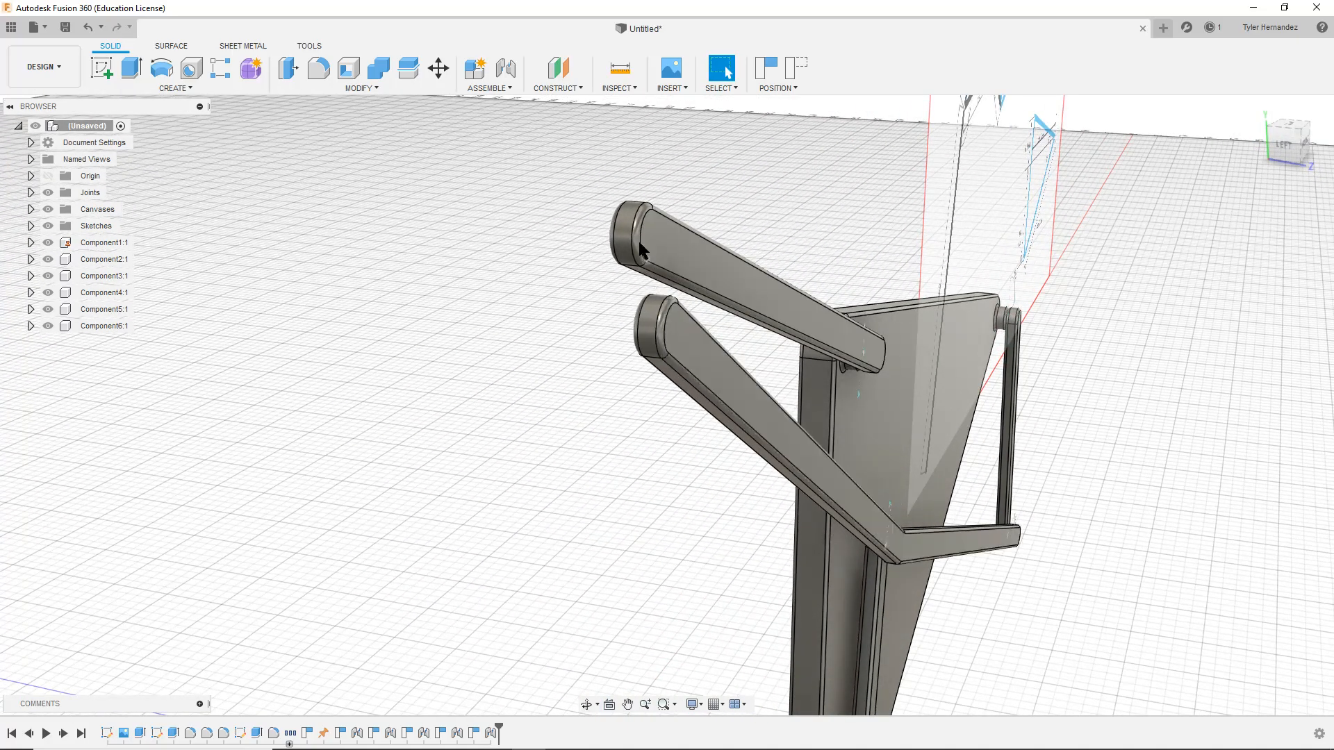
pyautogui.keyDown('shift'); pyautogui.moveTo(616, 286); pyautogui.dragTo(607, 362, button='middle'); pyautogui.keyUp('shift')
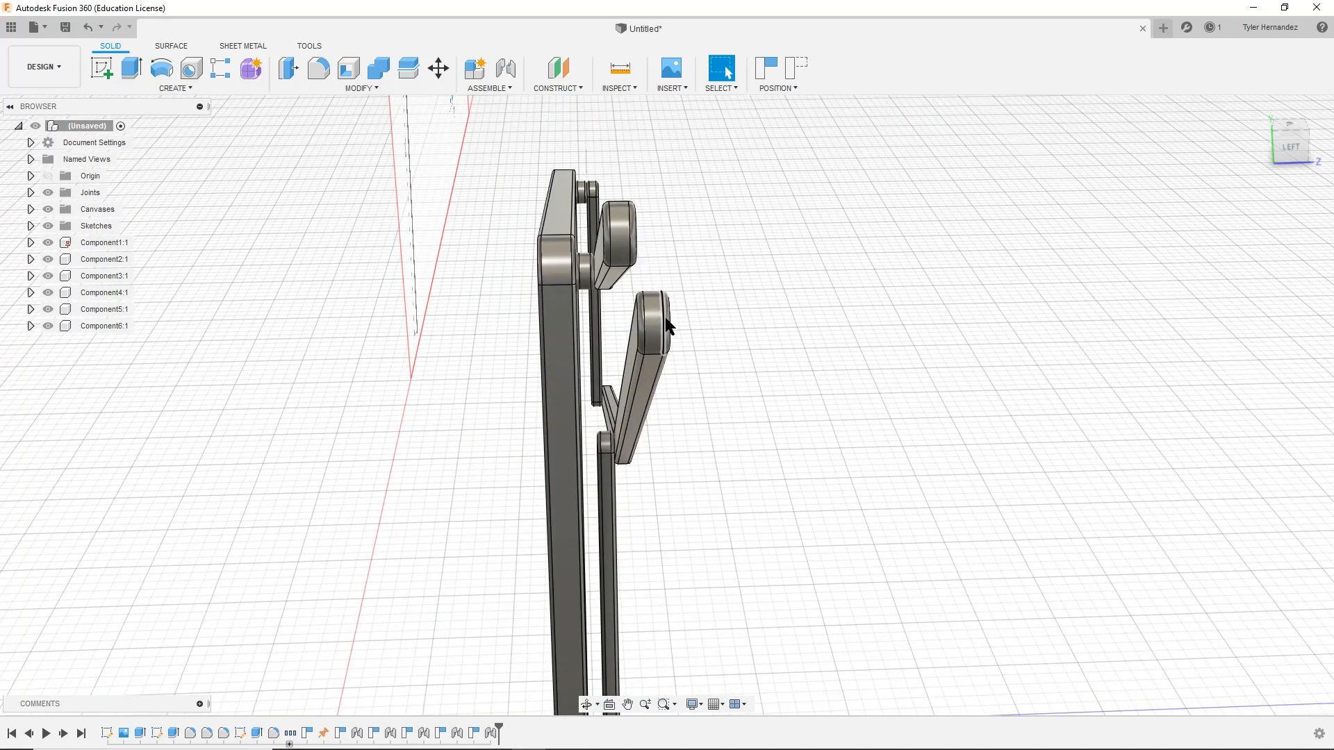
pyautogui.moveTo(714, 298); pyautogui.dragTo(682, 353, button='middle')
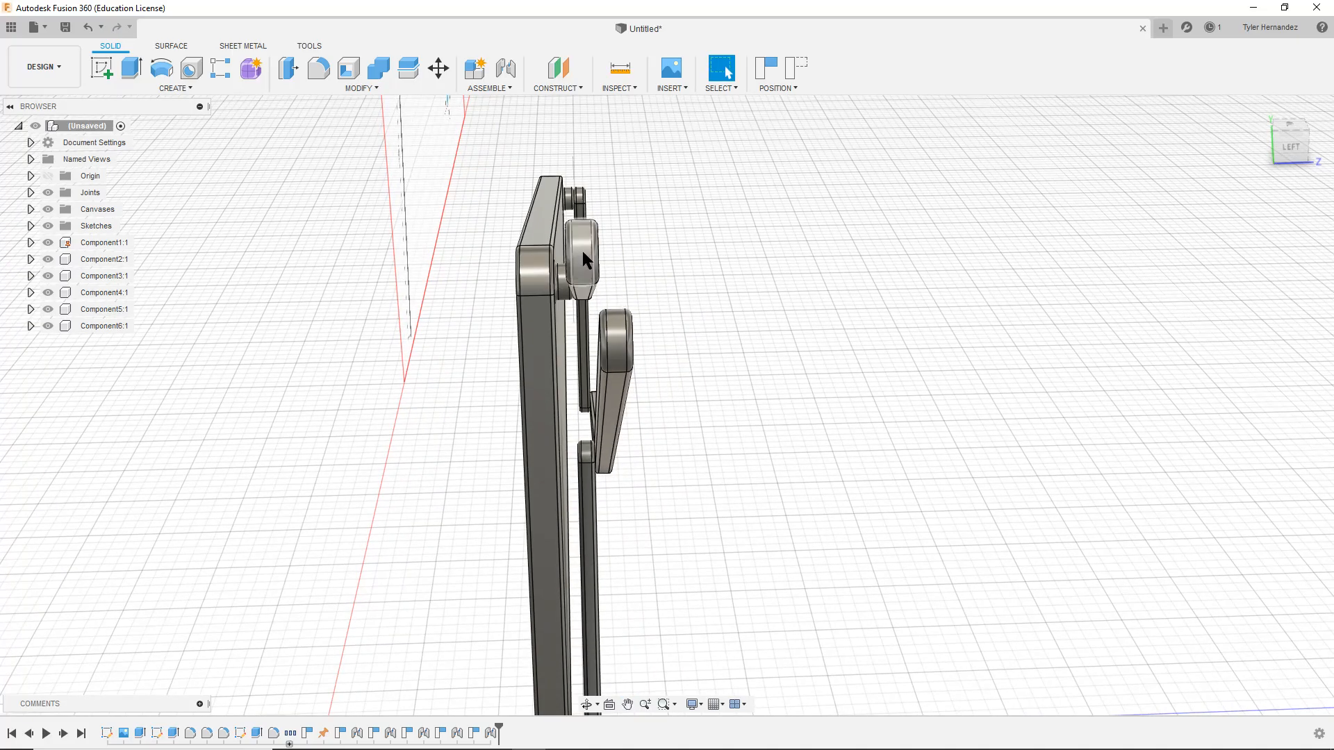
pyautogui.keyDown('shift'); pyautogui.moveTo(754, 407); pyautogui.dragTo(724, 410, button='middle'); pyautogui.keyUp('shift')
pyautogui.scroll(-3, 723, 466)
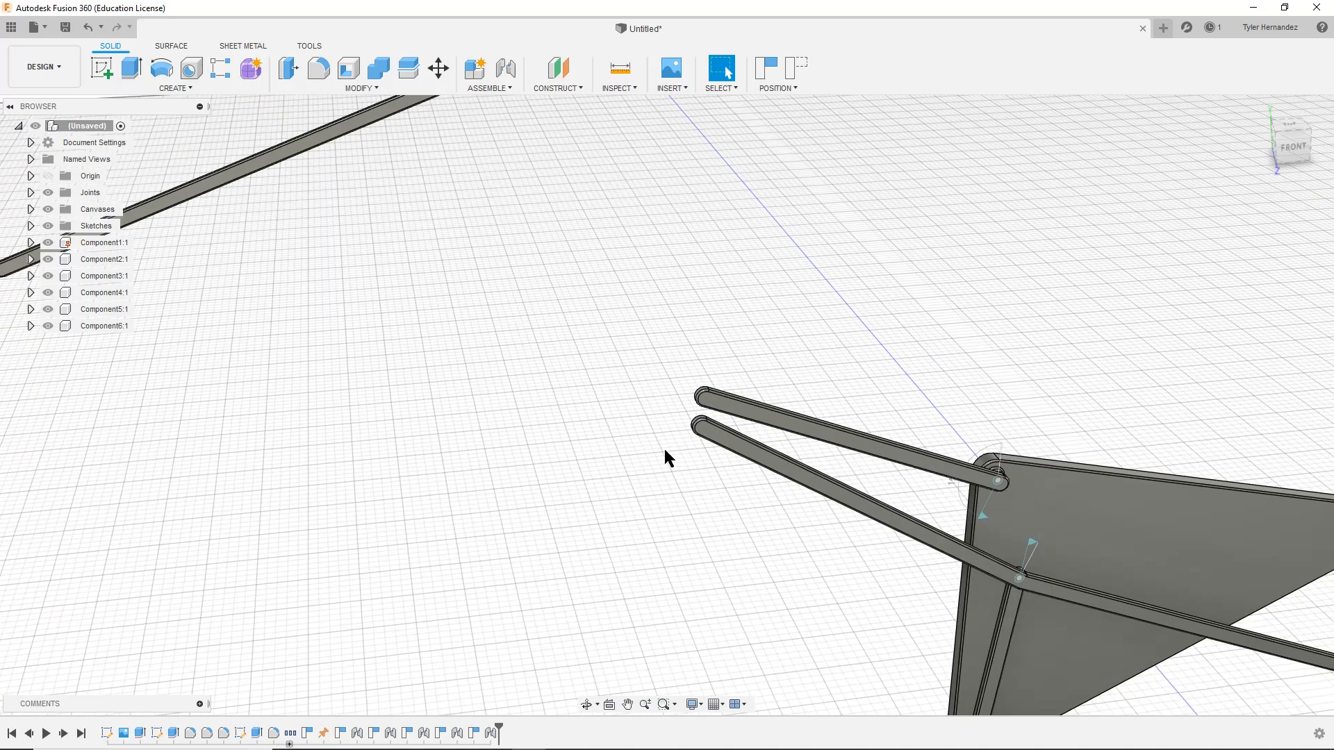
pyautogui.scroll(-3, 664, 450)
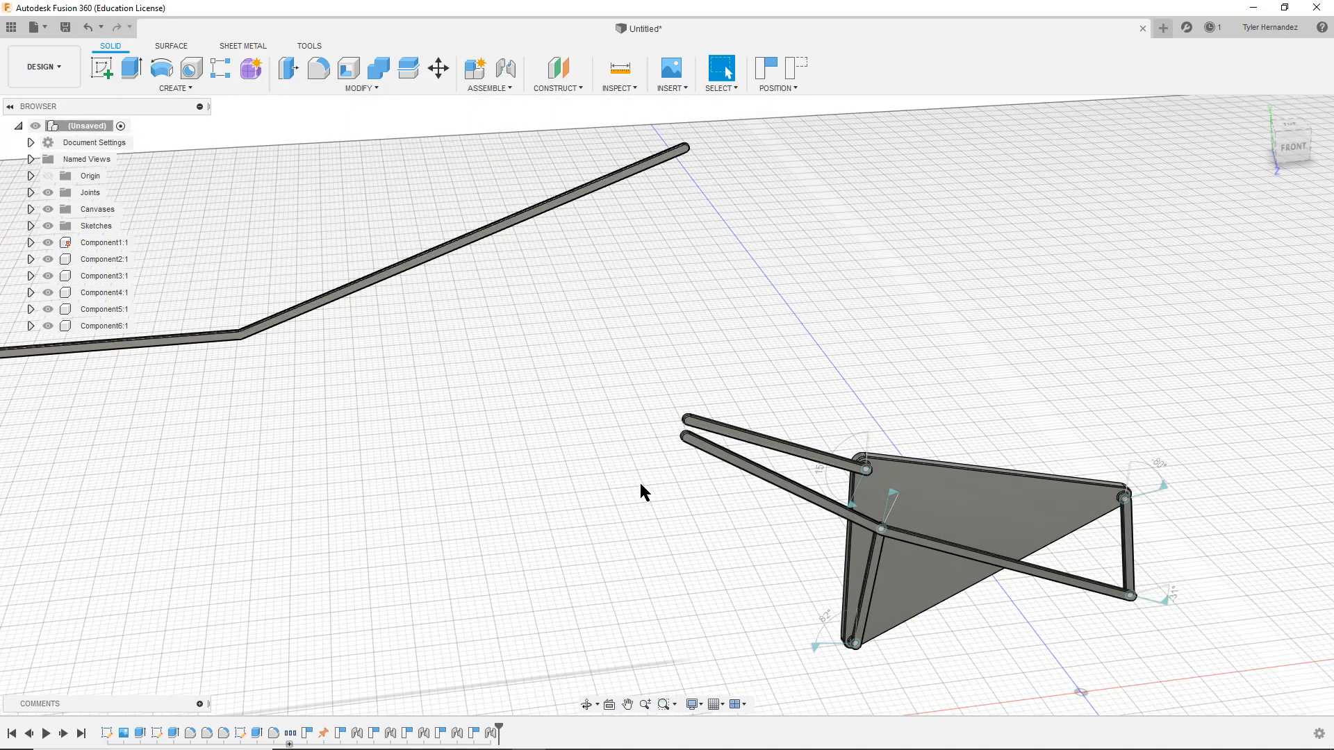
pyautogui.scroll(5, 679, 460)
pyautogui.keyDown('shift'); pyautogui.moveTo(606, 334); pyautogui.dragTo(405, 623, button='middle'); pyautogui.keyUp('shift')
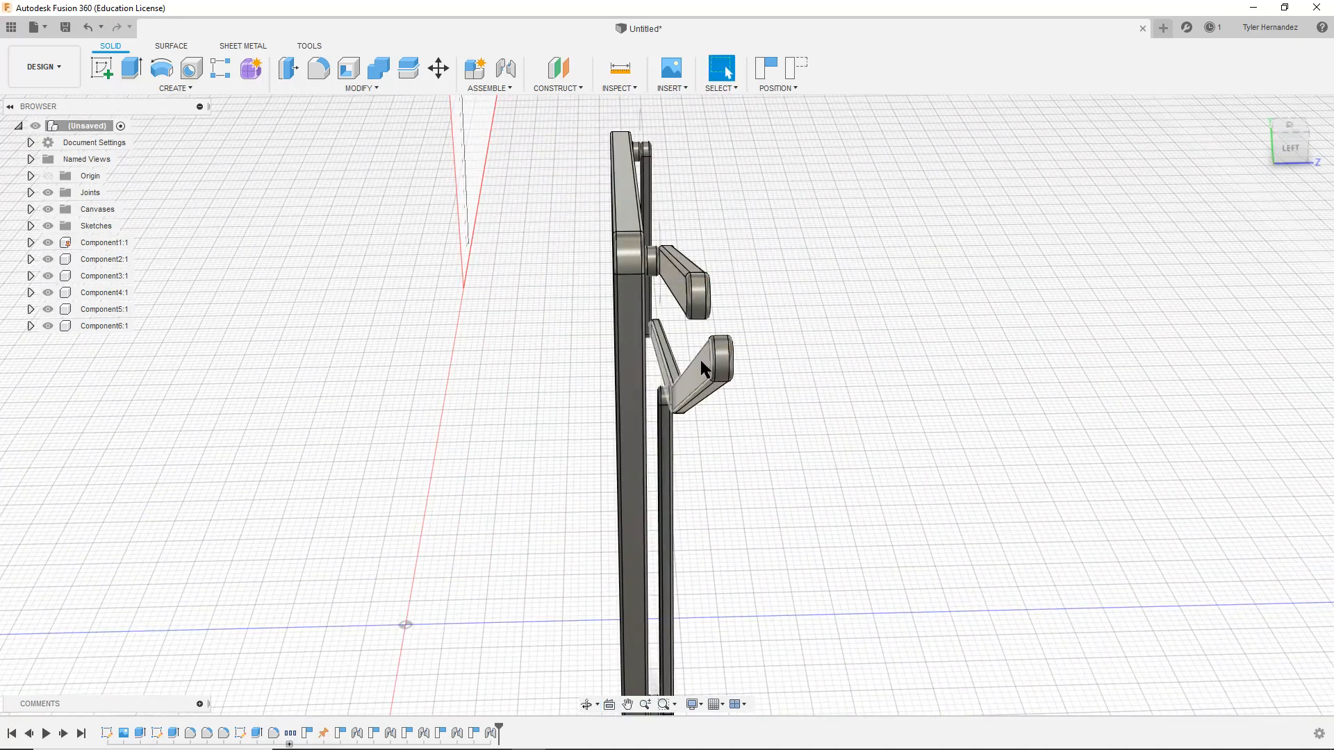
pyautogui.scroll(4, 700, 367)
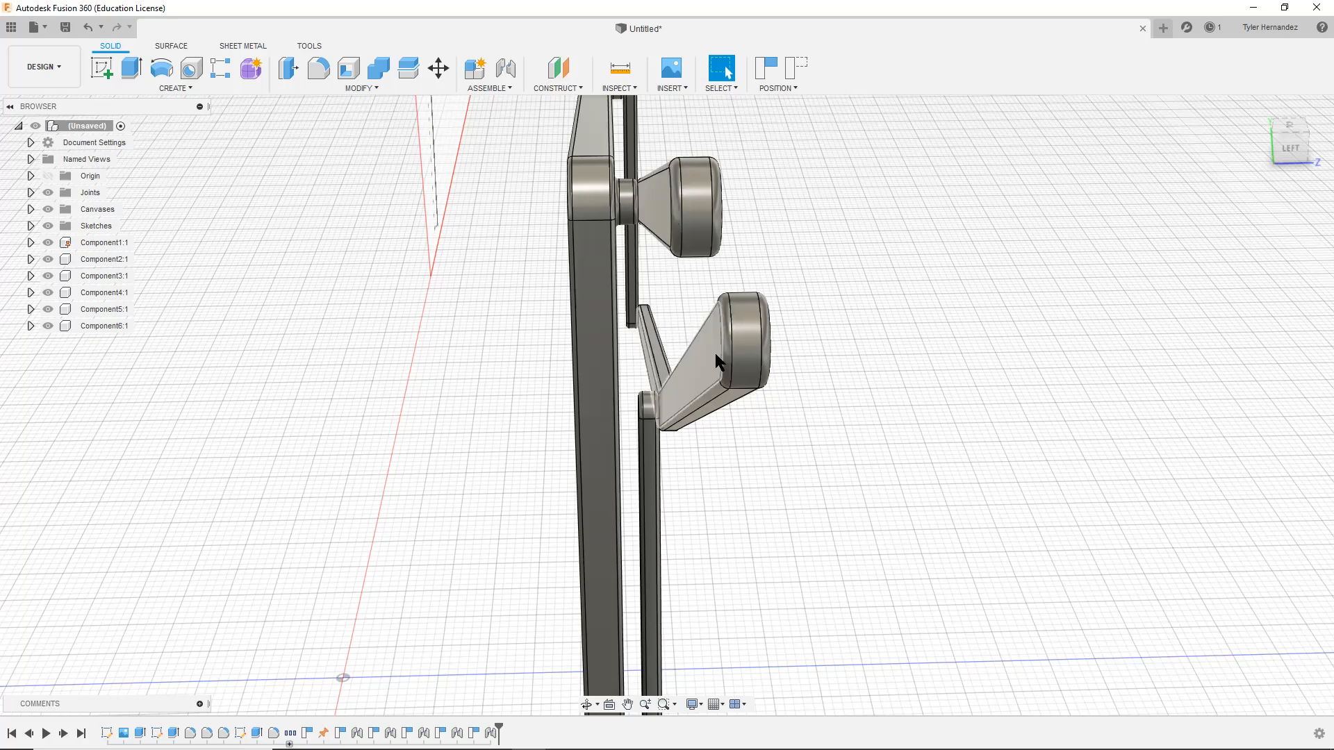
pyautogui.keyDown('shift'); pyautogui.moveTo(693, 375); pyautogui.dragTo(705, 300, button='middle'); pyautogui.keyUp('shift')
# Start a sketch on the bent bar's plate-facing side face and capture the current component position
pyautogui.click(101, 67)
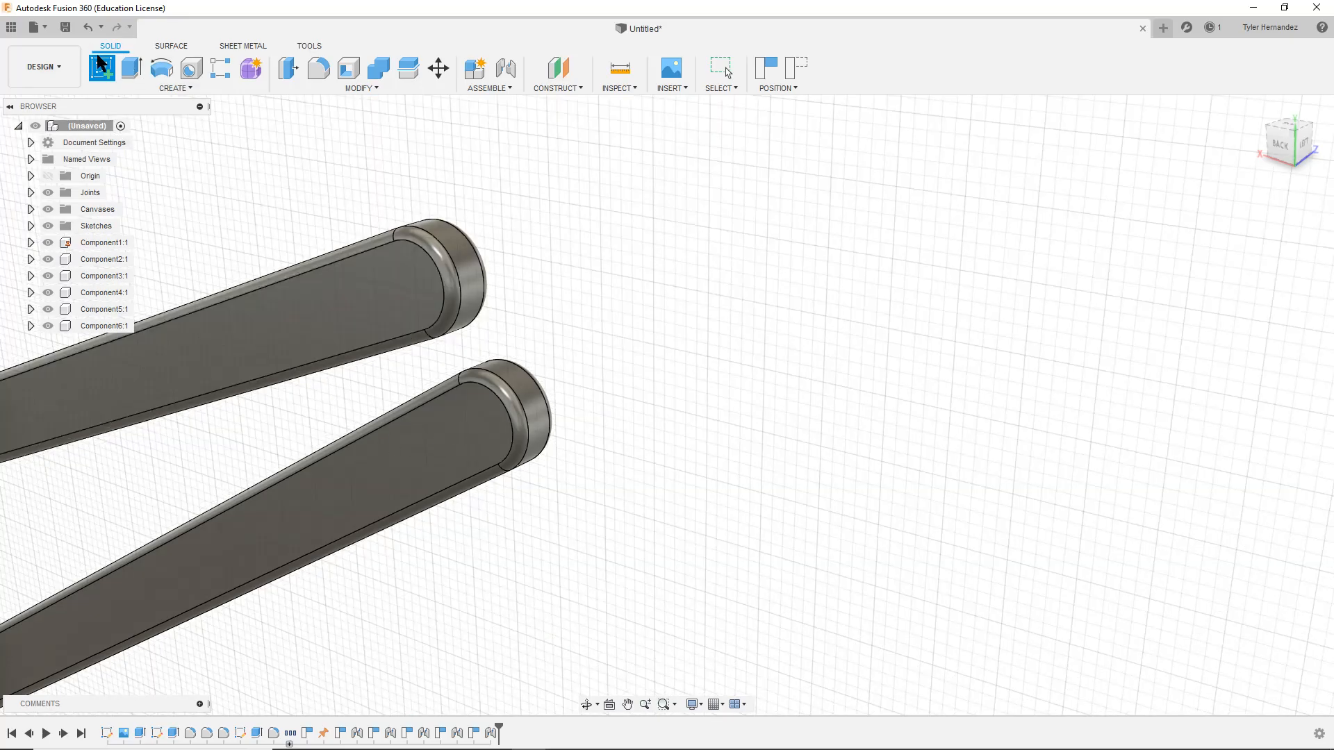
pyautogui.scroll(-4, 253, 261)
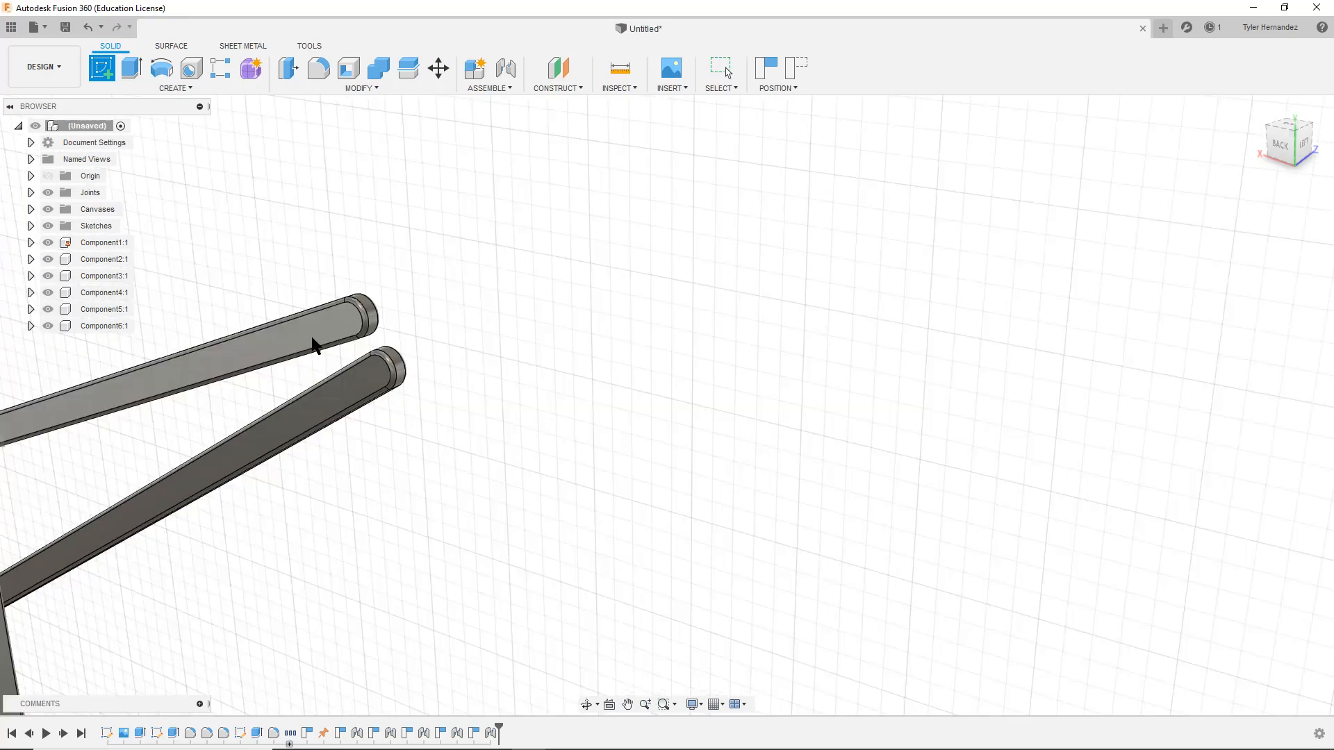
pyautogui.click(371, 376)
pyautogui.click(737, 382)
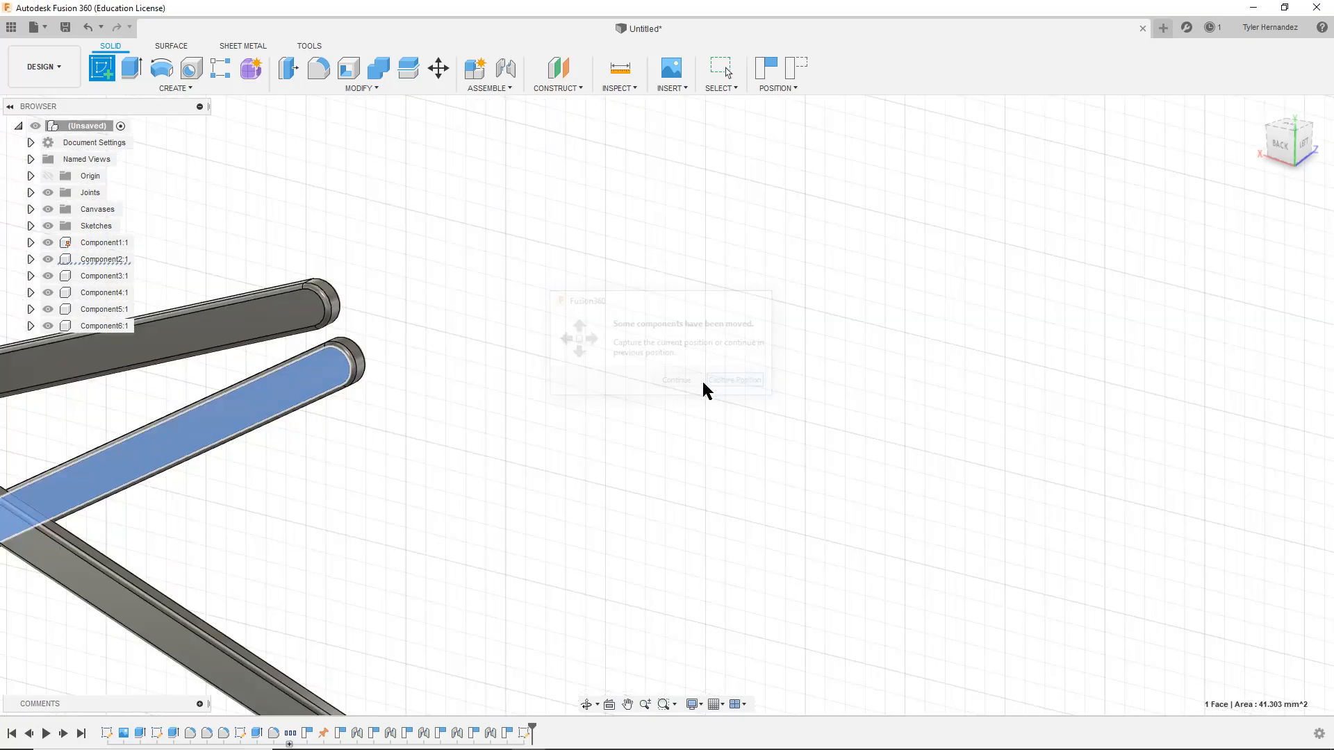
# Sketch a 1 mm diameter circle centred on the rounded free end of the bent bar
pyautogui.moveTo(689, 405)
pyautogui.keyDown('shift'); pyautogui.mouseDown(button='middle')
pyautogui.moveTo(774, 349)
pyautogui.moveTo(710, 407)
pyautogui.mouseUp(button='middle'); pyautogui.keyUp('shift')
pyautogui.scroll(-3, 710, 407)
pyautogui.keyDown('shift'); pyautogui.moveTo(773, 361); pyautogui.dragTo(723, 378, button='middle'); pyautogui.keyUp('shift')
pyautogui.moveTo(715, 431); pyautogui.dragTo(958, 20, button='middle')
pyautogui.moveTo(1289, 138); pyautogui.dragTo(1271, 147)
pyautogui.keyDown('shift'); pyautogui.moveTo(948, 375); pyautogui.dragTo(854, 373, button='middle'); pyautogui.keyUp('shift')
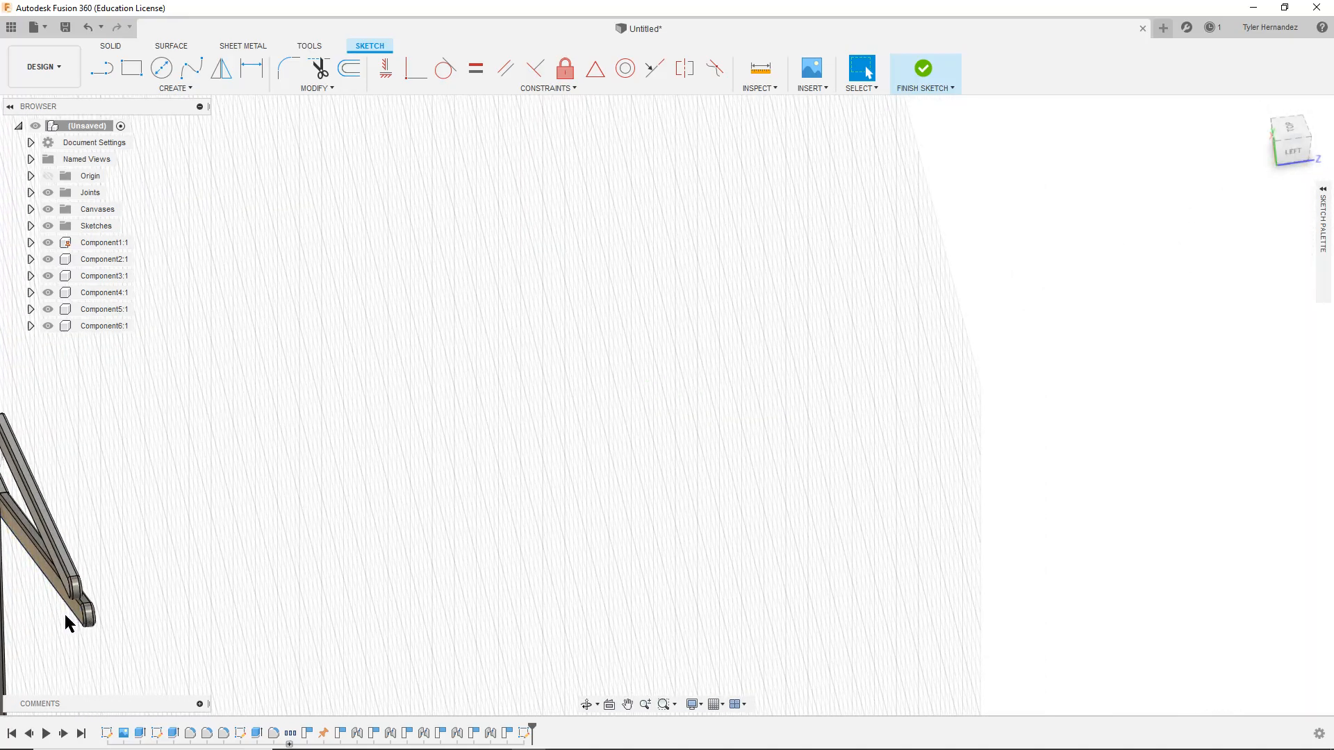
pyautogui.keyDown('shift'); pyautogui.moveTo(113, 608); pyautogui.dragTo(182, 599, button='middle'); pyautogui.keyUp('shift')
pyautogui.moveTo(603, 356); pyautogui.dragTo(405, 708, button='middle')
pyautogui.keyDown('shift'); pyautogui.moveTo(656, 382); pyautogui.dragTo(547, 679, button='middle'); pyautogui.keyUp('shift')
pyautogui.keyDown('shift'); pyautogui.moveTo(690, 300); pyautogui.dragTo(692, 340, button='middle'); pyautogui.keyUp('shift')
pyautogui.keyDown('shift'); pyautogui.moveTo(659, 481); pyautogui.dragTo(669, 401, button='middle'); pyautogui.keyUp('shift')
pyautogui.scroll(4, 609, 344)
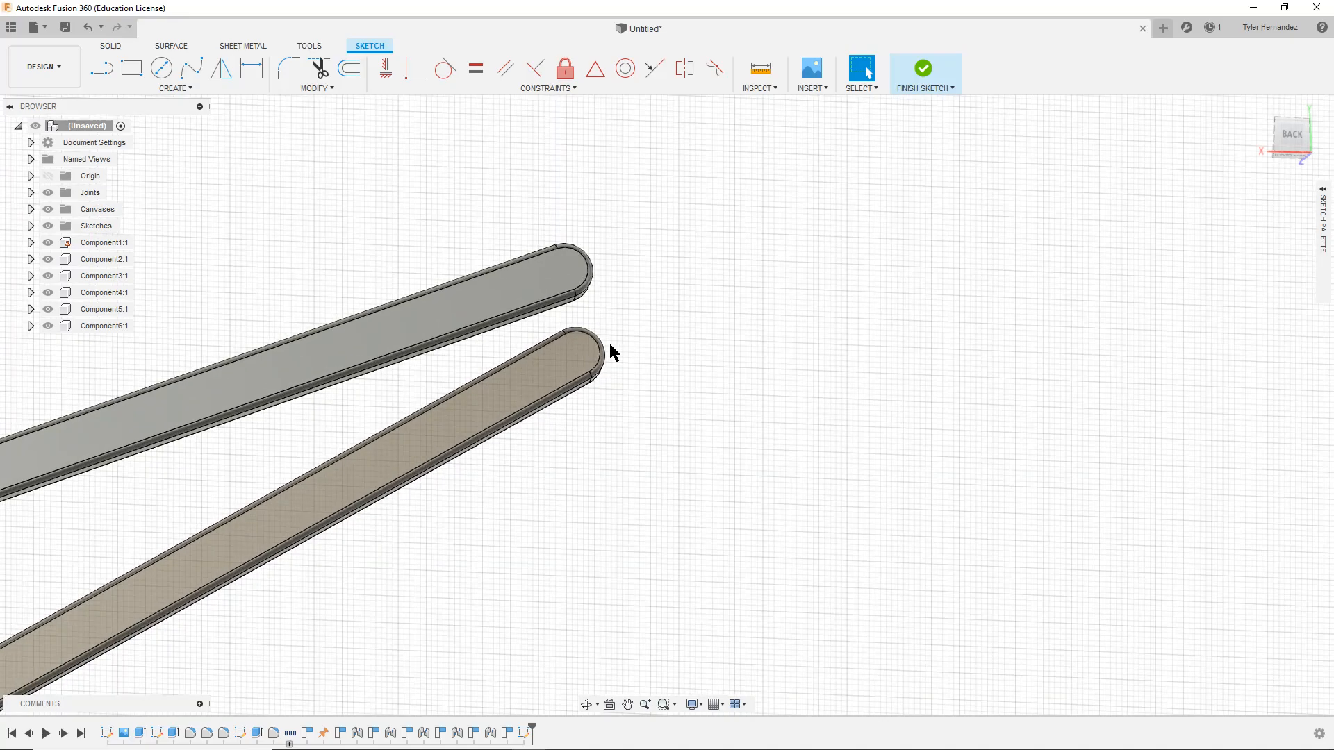
pyautogui.scroll(5, 528, 368)
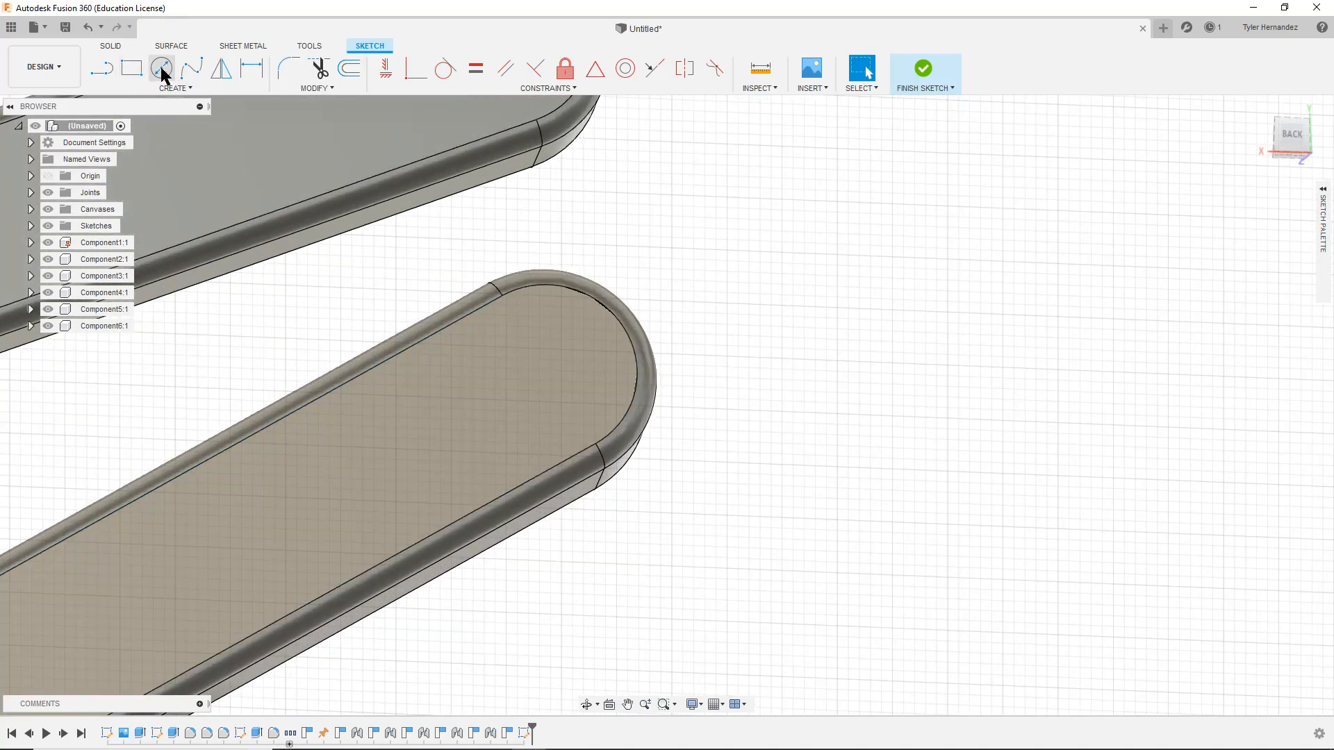
pyautogui.click(162, 69)
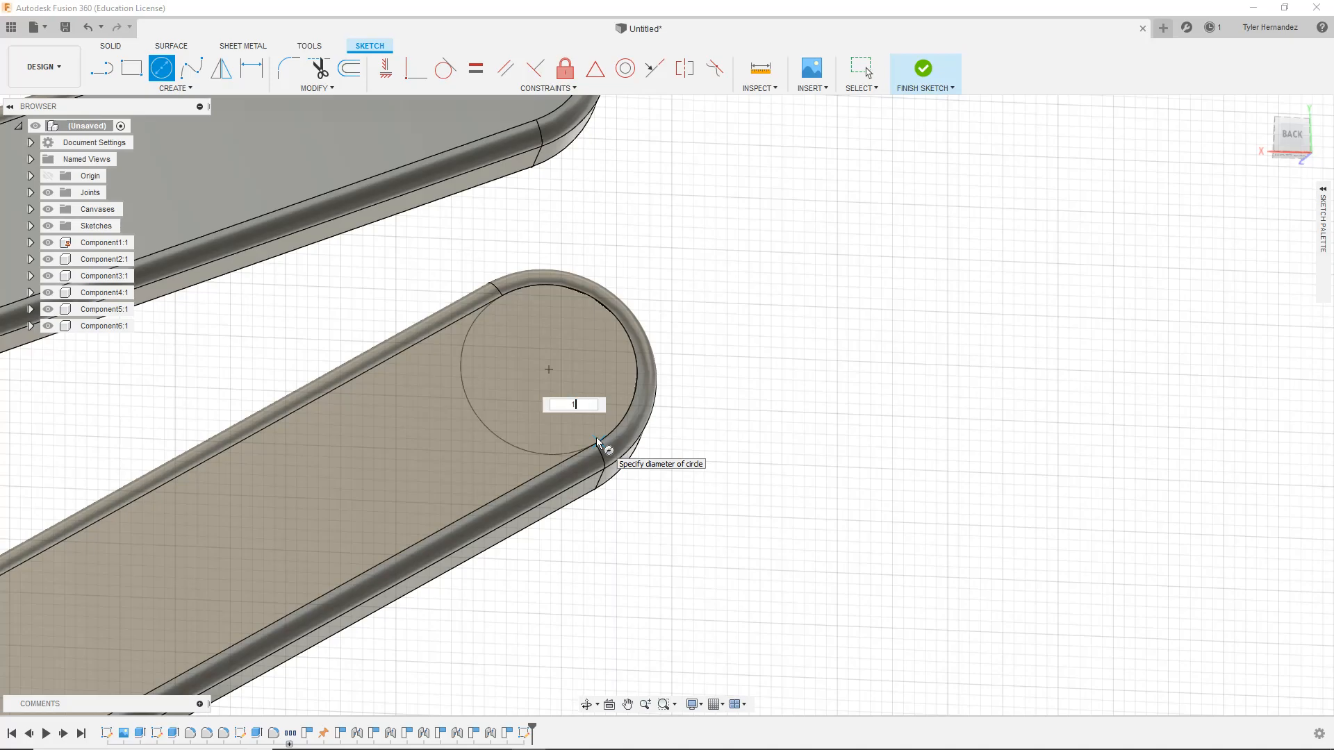
pyautogui.press('Tab')
pyautogui.press('Return')
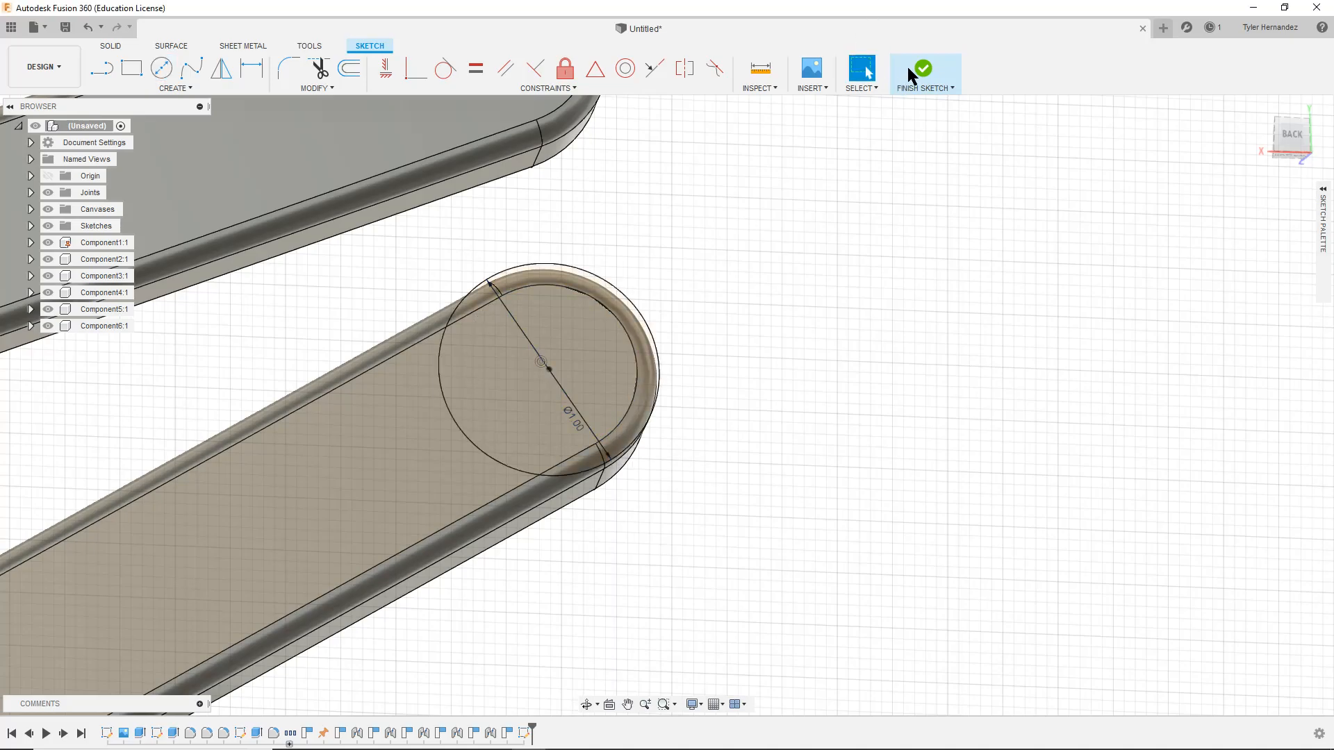
# Finish the circle sketch on the bent bar's free end
pyautogui.click(931, 70)
pyautogui.scroll(5, 667, 403)
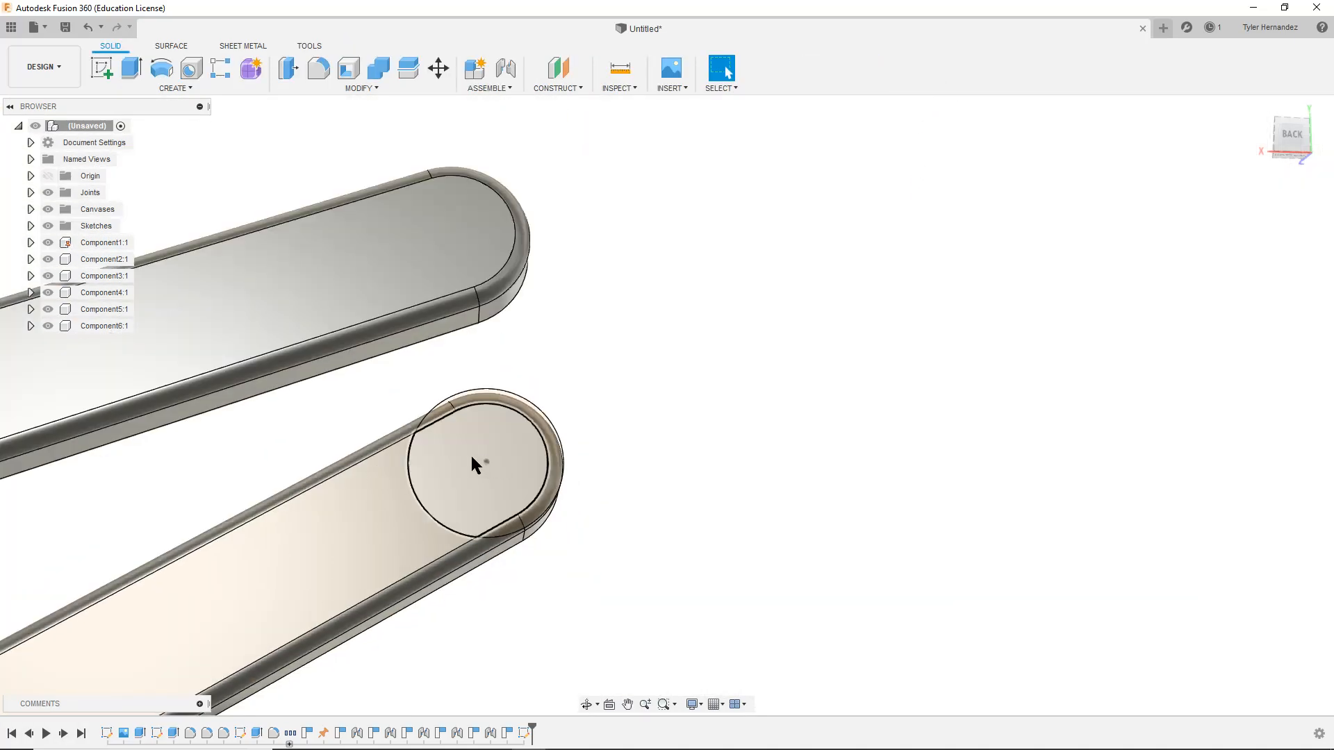
# Try to extrude both regions of the circle 0.5 mm toward the plate, joined to the bent bar, and undo it
pyautogui.click(446, 455)
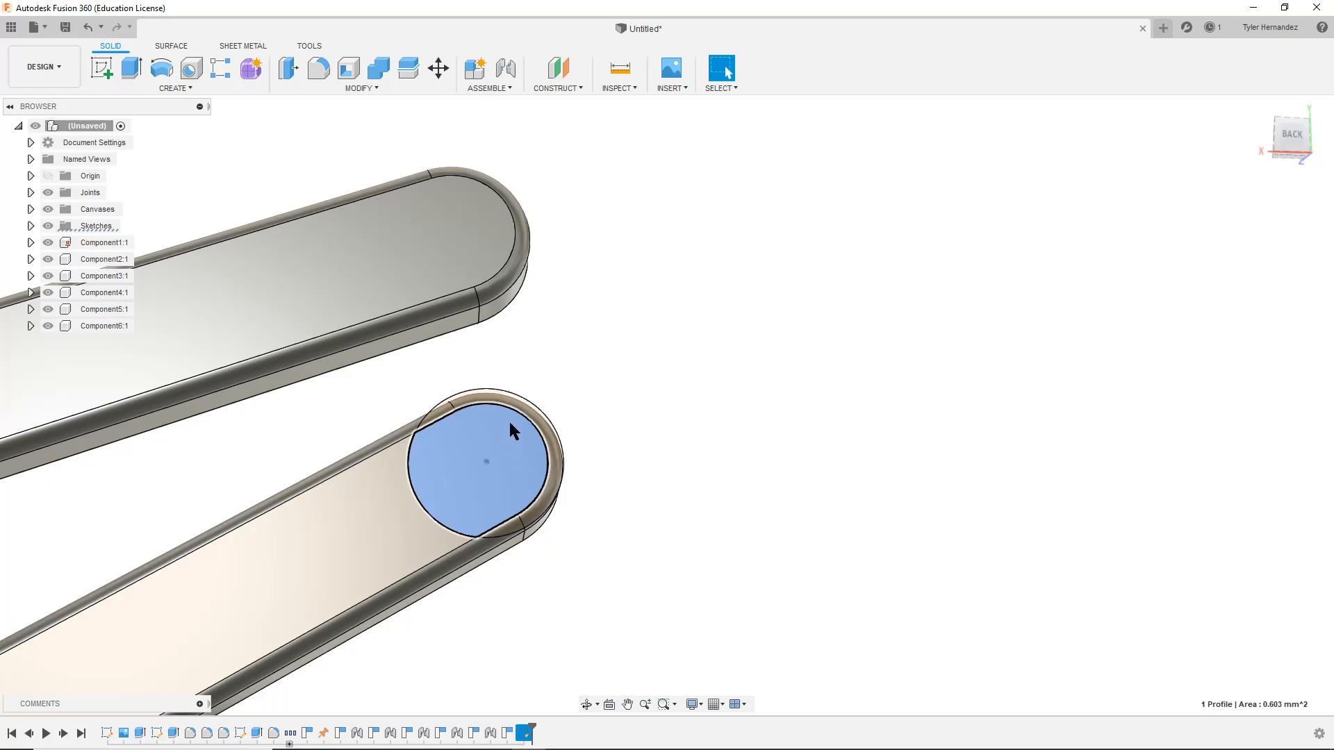
pyautogui.click(490, 394)
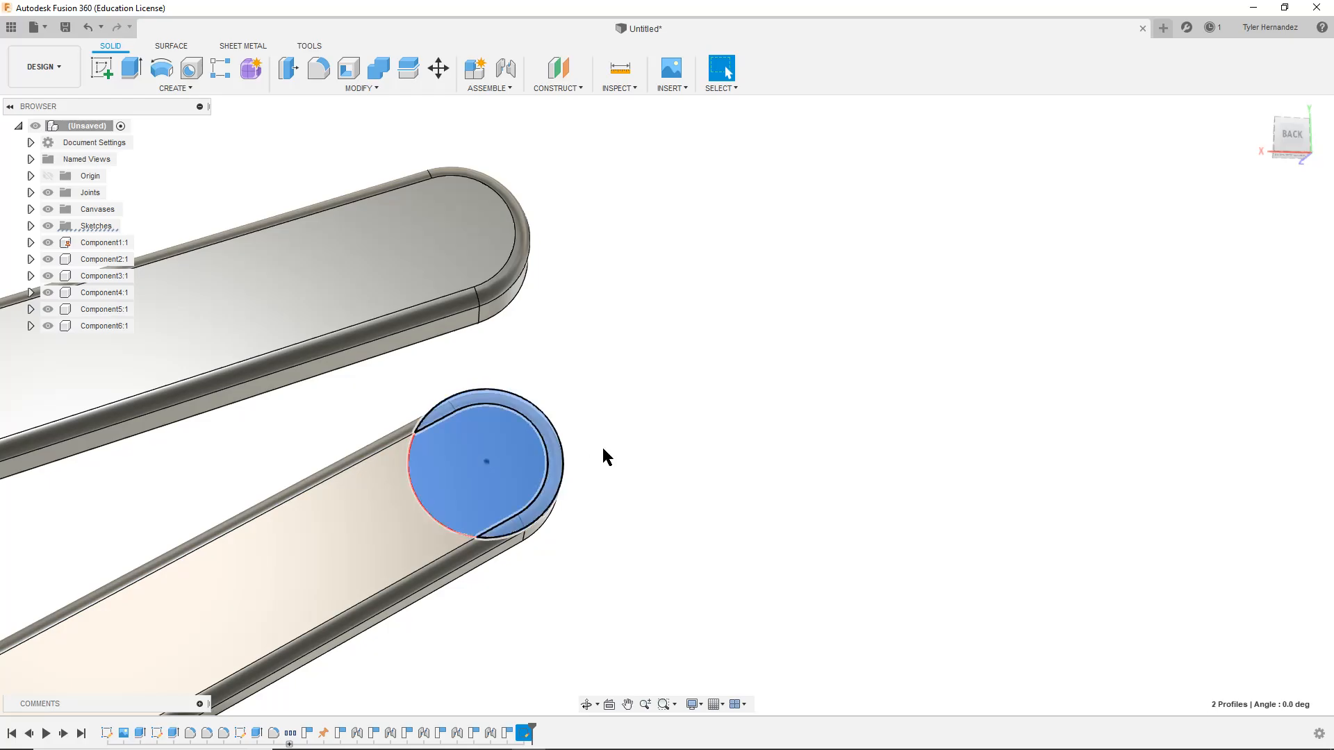
pyautogui.press('e')
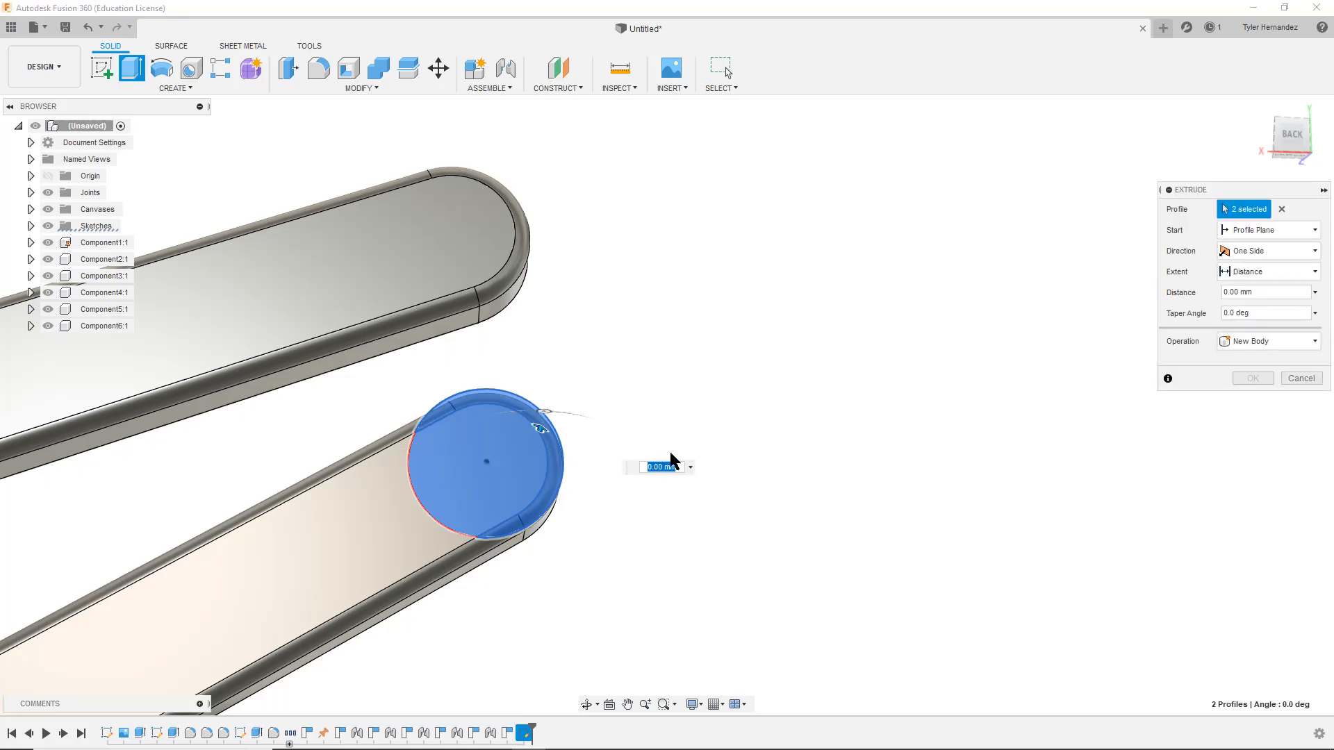
pyautogui.keyDown('shift'); pyautogui.moveTo(824, 425); pyautogui.dragTo(744, 485, button='middle'); pyautogui.keyUp('shift')
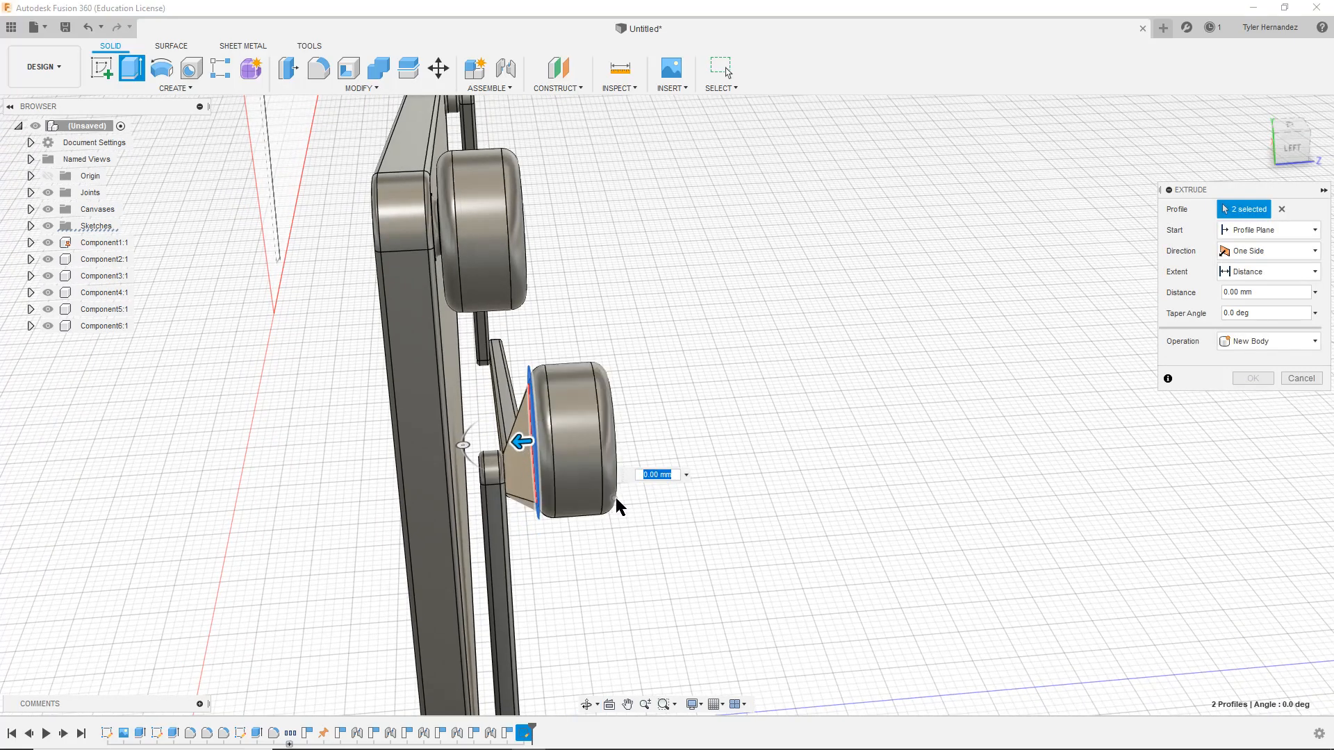
pyautogui.press('BackSpace')
pyautogui.write('.45')
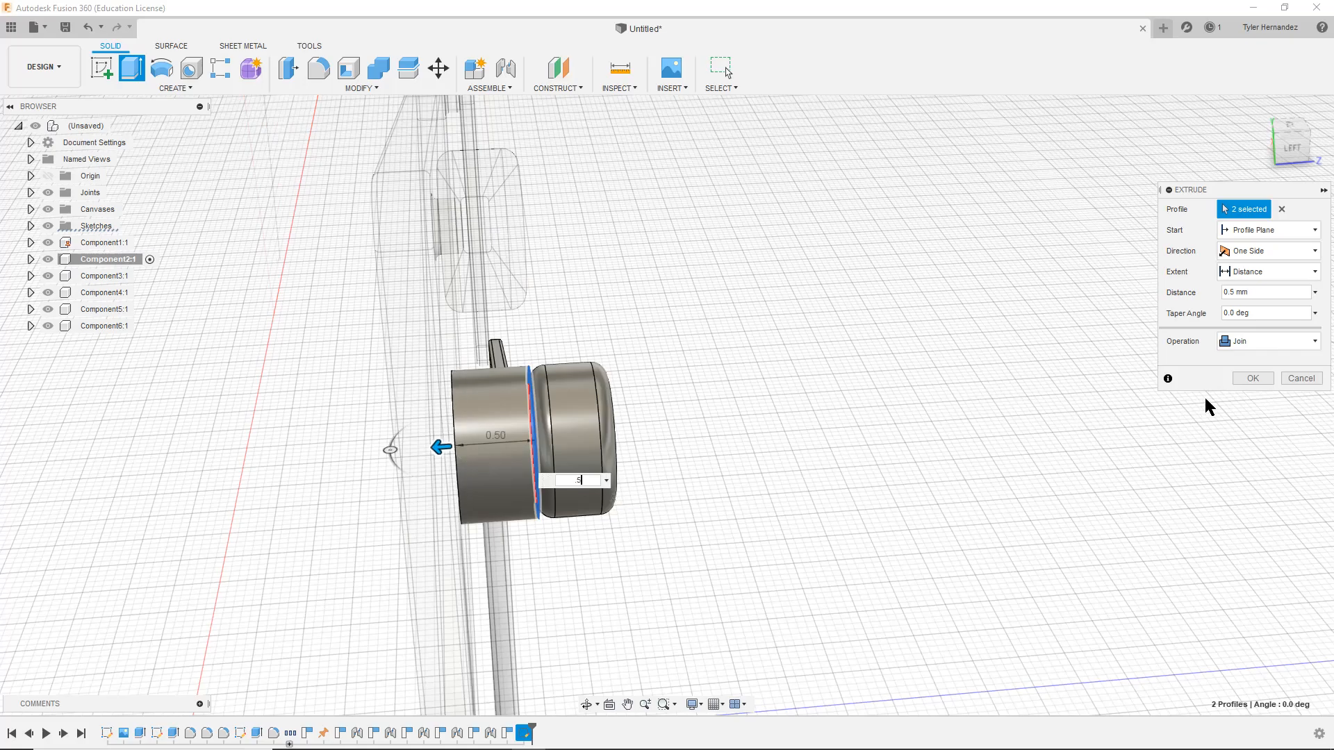
pyautogui.click(1242, 379)
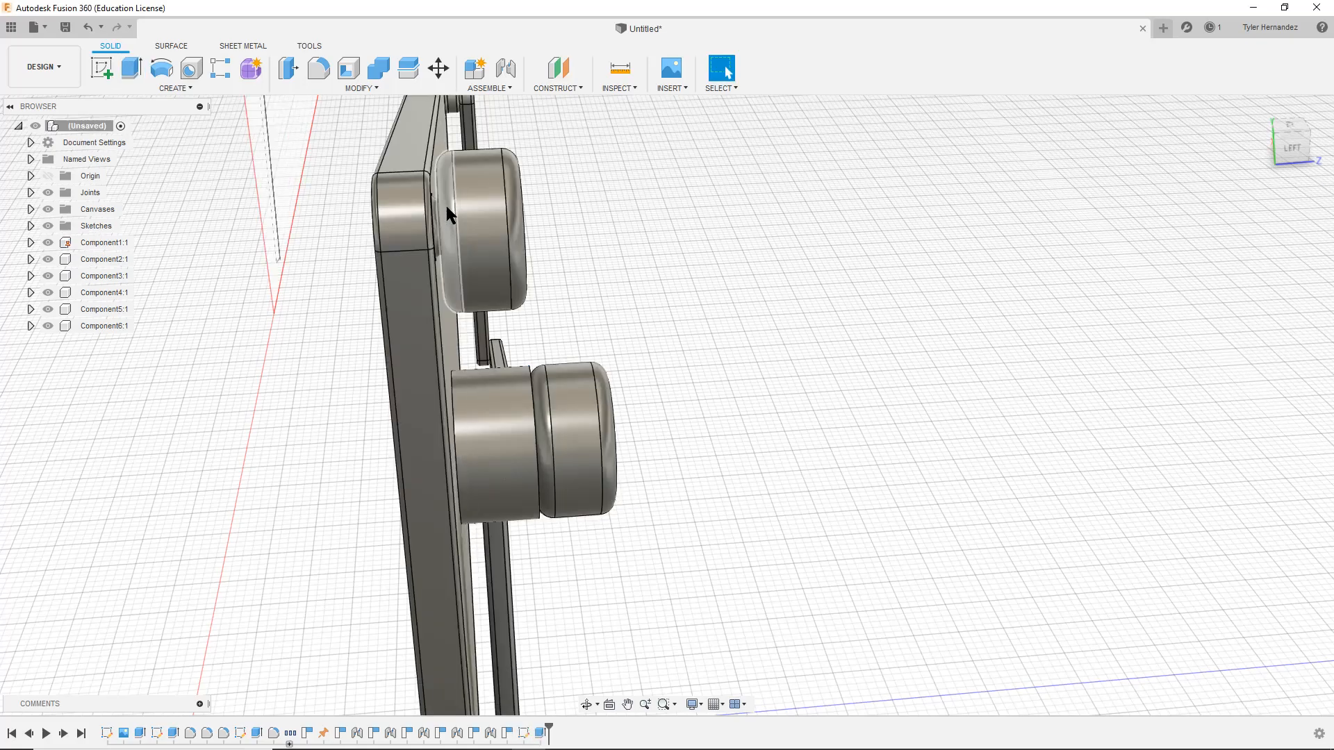
pyautogui.keyDown('shift'); pyautogui.moveTo(406, 384); pyautogui.dragTo(488, 364, button='middle'); pyautogui.keyUp('shift')
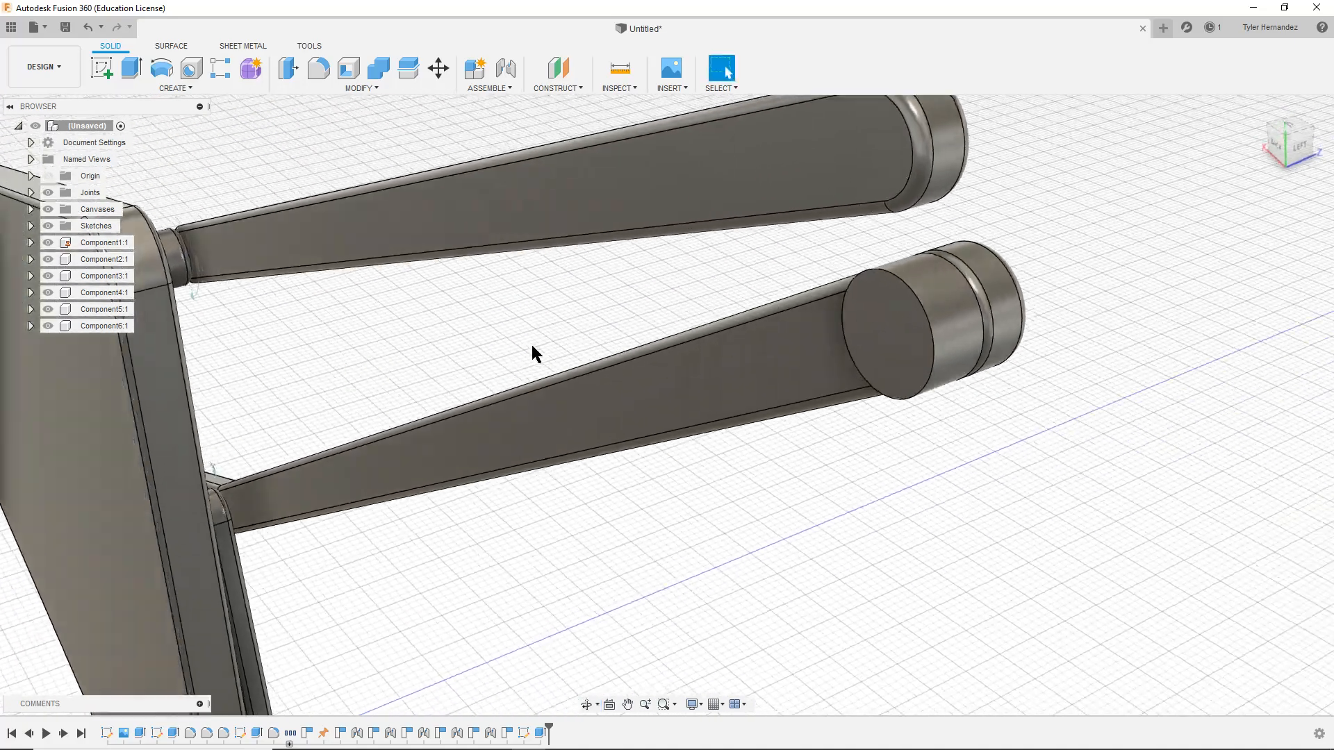
pyautogui.moveTo(977, 245); pyautogui.dragTo(955, 372, button='middle')
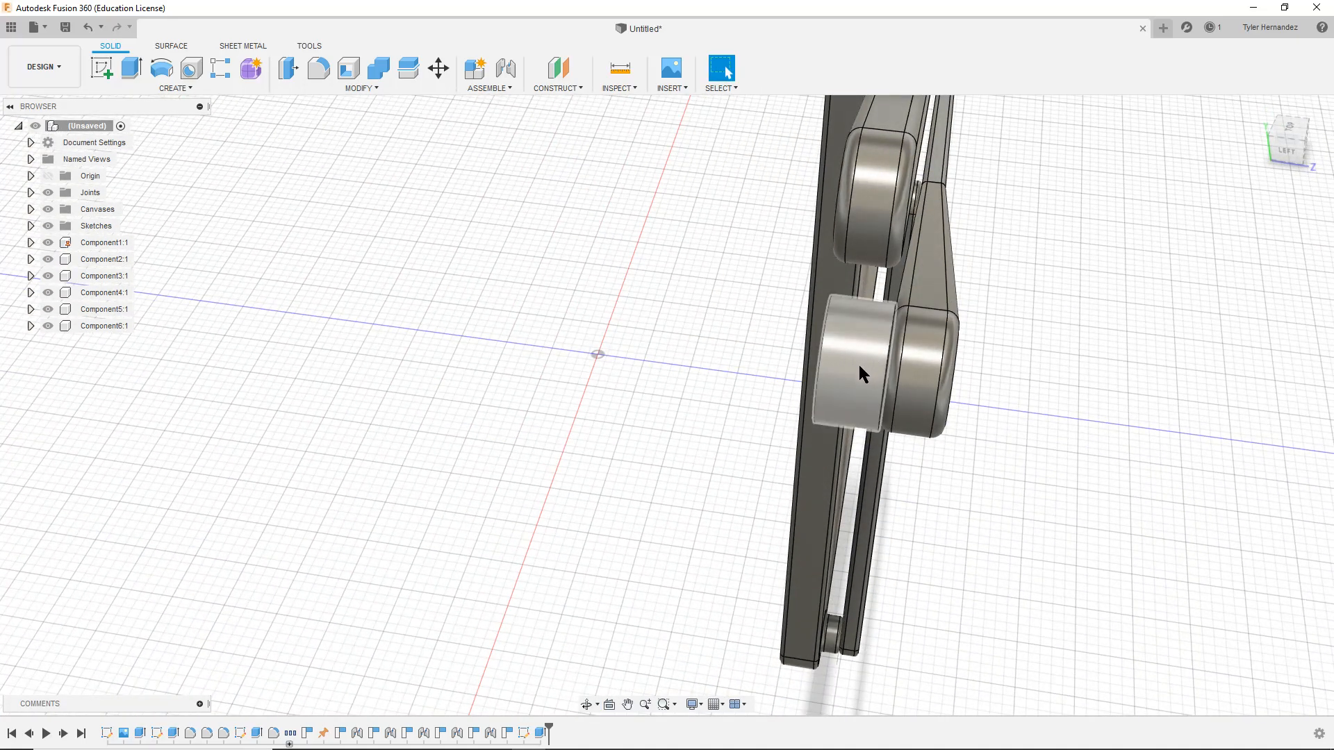
pyautogui.click(87, 27)
# Extrude only the circle region lying inside the bent bar's flat face 0.5 mm toward the plate
pyautogui.keyDown('shift'); pyautogui.moveTo(502, 332); pyautogui.dragTo(619, 339, button='middle'); pyautogui.keyUp('shift')
pyautogui.moveTo(1047, 257); pyautogui.dragTo(147, 612, button='middle')
pyautogui.click(954, 308)
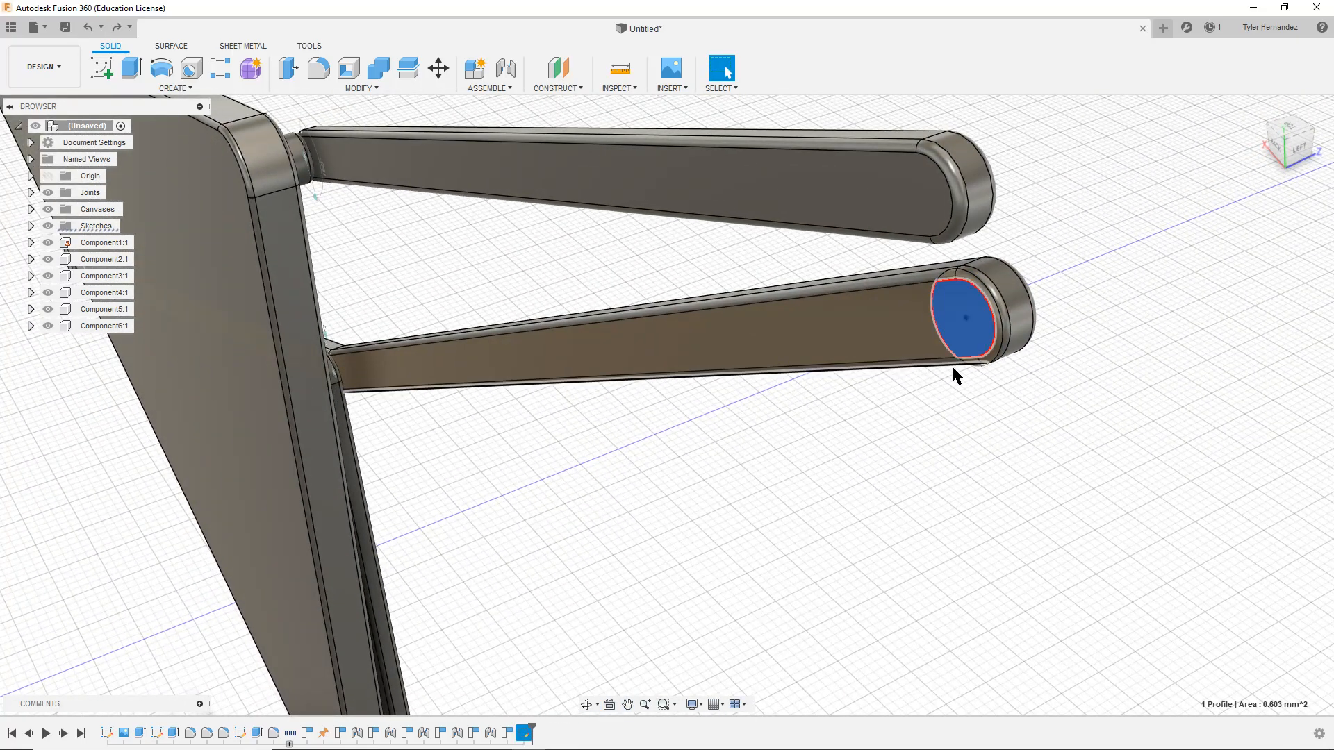
pyautogui.press('e')
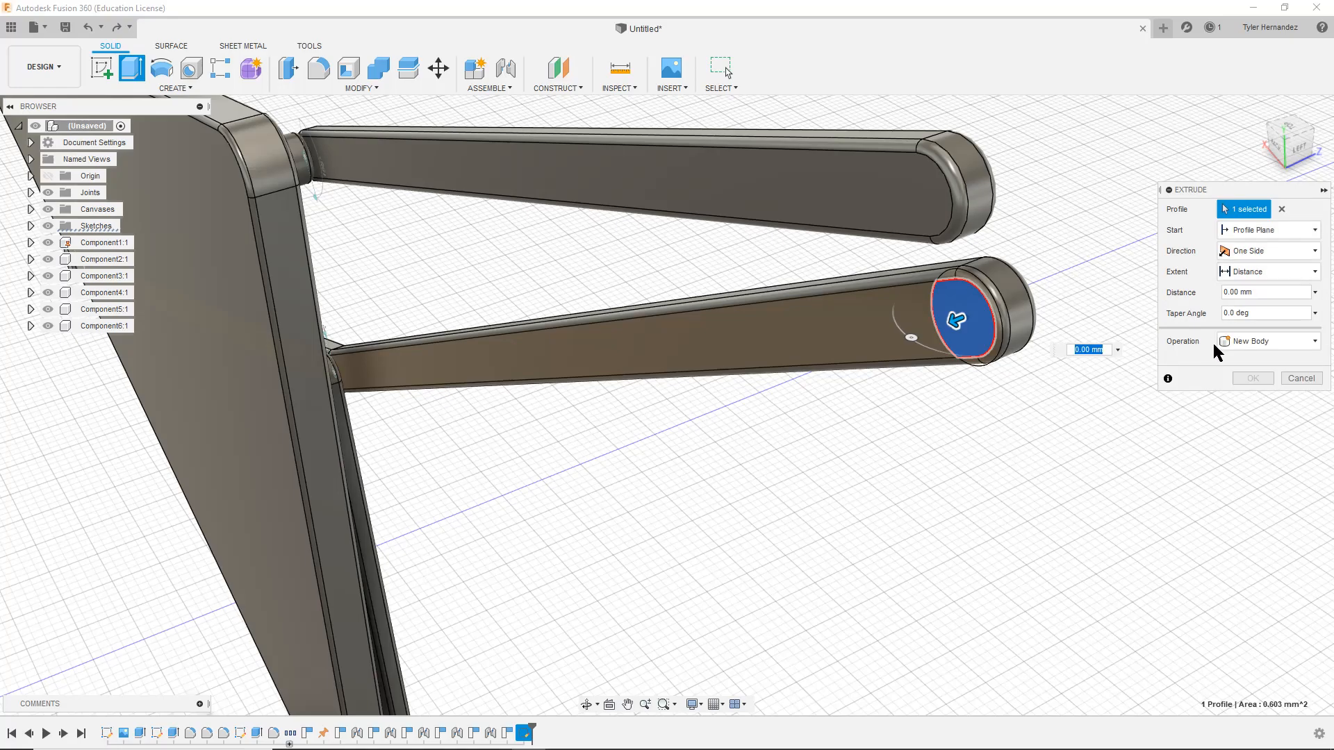
pyautogui.press('BackSpace')
pyautogui.write('.5')
pyautogui.press('Return')
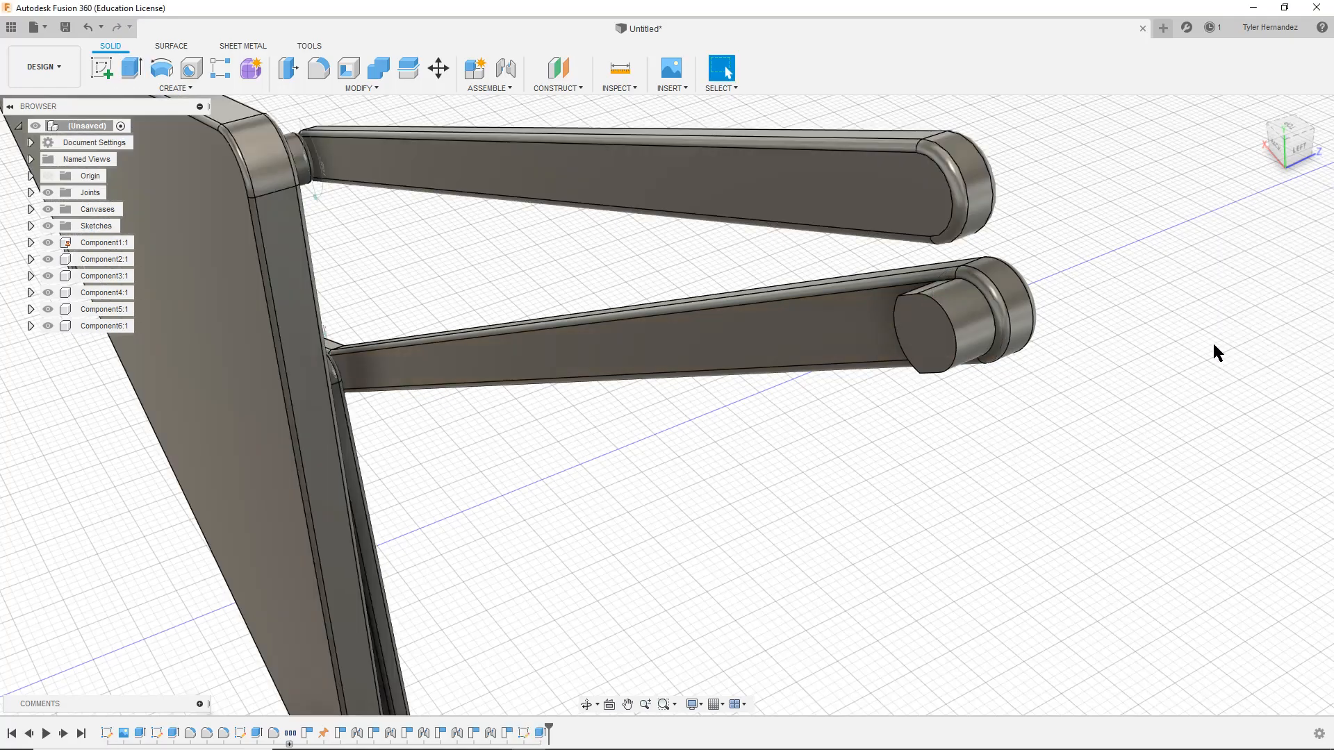
# Fillet the end face and the curved base edge of the bent bar's new boss with a 0.1 mm radius
pyautogui.click(932, 326)
pyautogui.keyDown('shift'); pyautogui.moveTo(864, 370); pyautogui.dragTo(1006, 218, button='middle'); pyautogui.keyUp('shift')
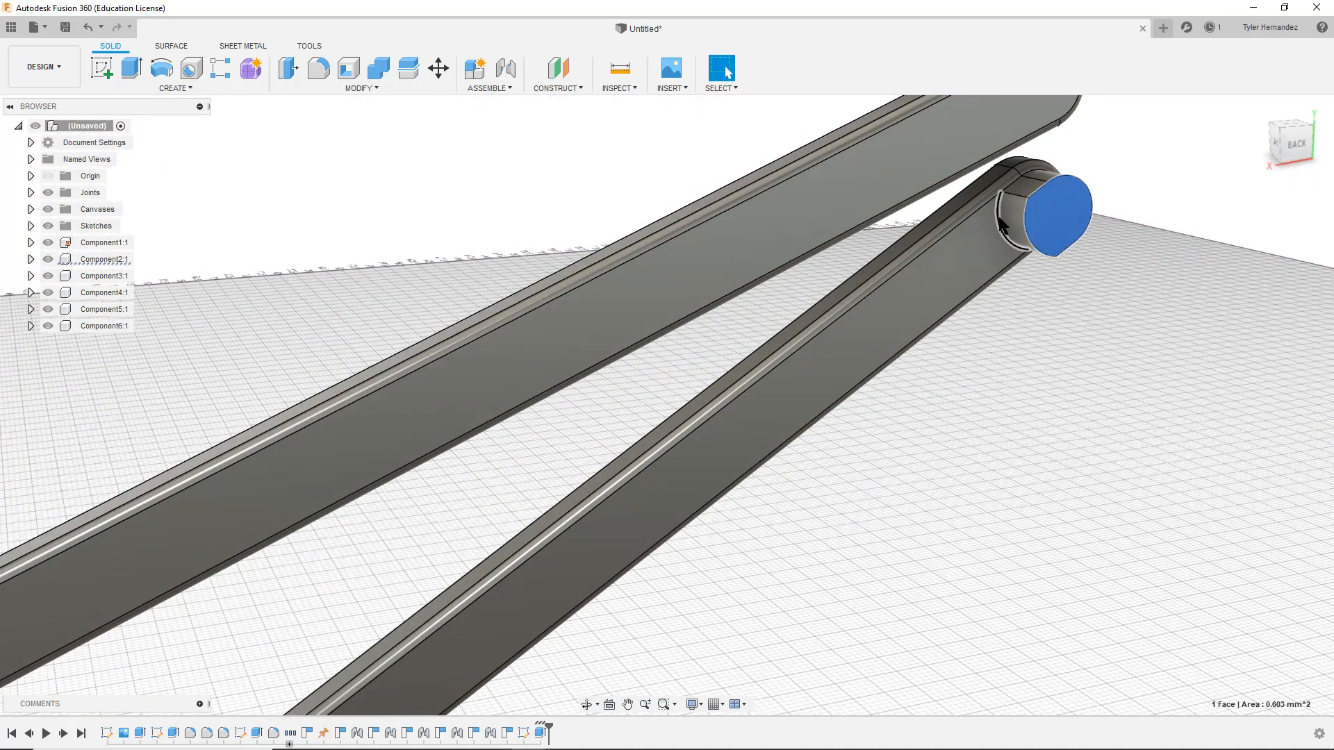
pyautogui.keyDown('ctrl'); pyautogui.click(1002, 228); pyautogui.keyUp('ctrl')
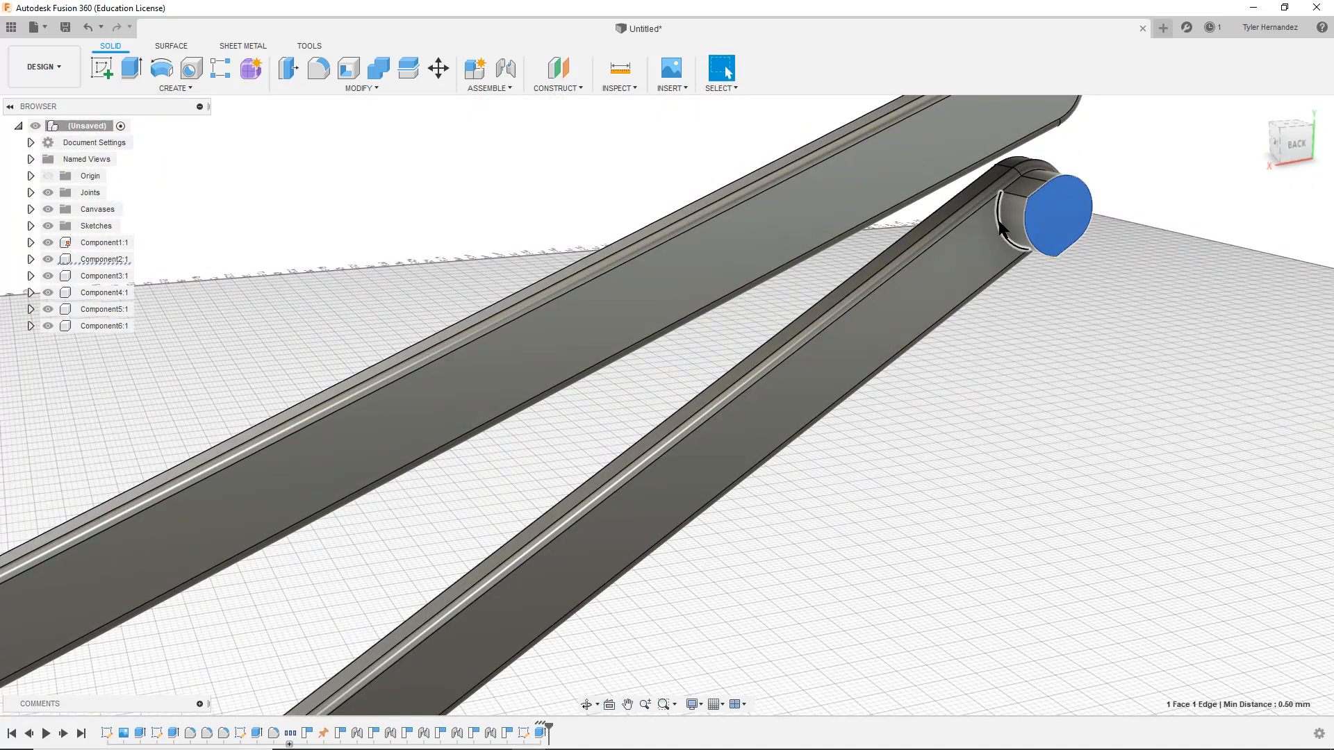
pyautogui.click(318, 67)
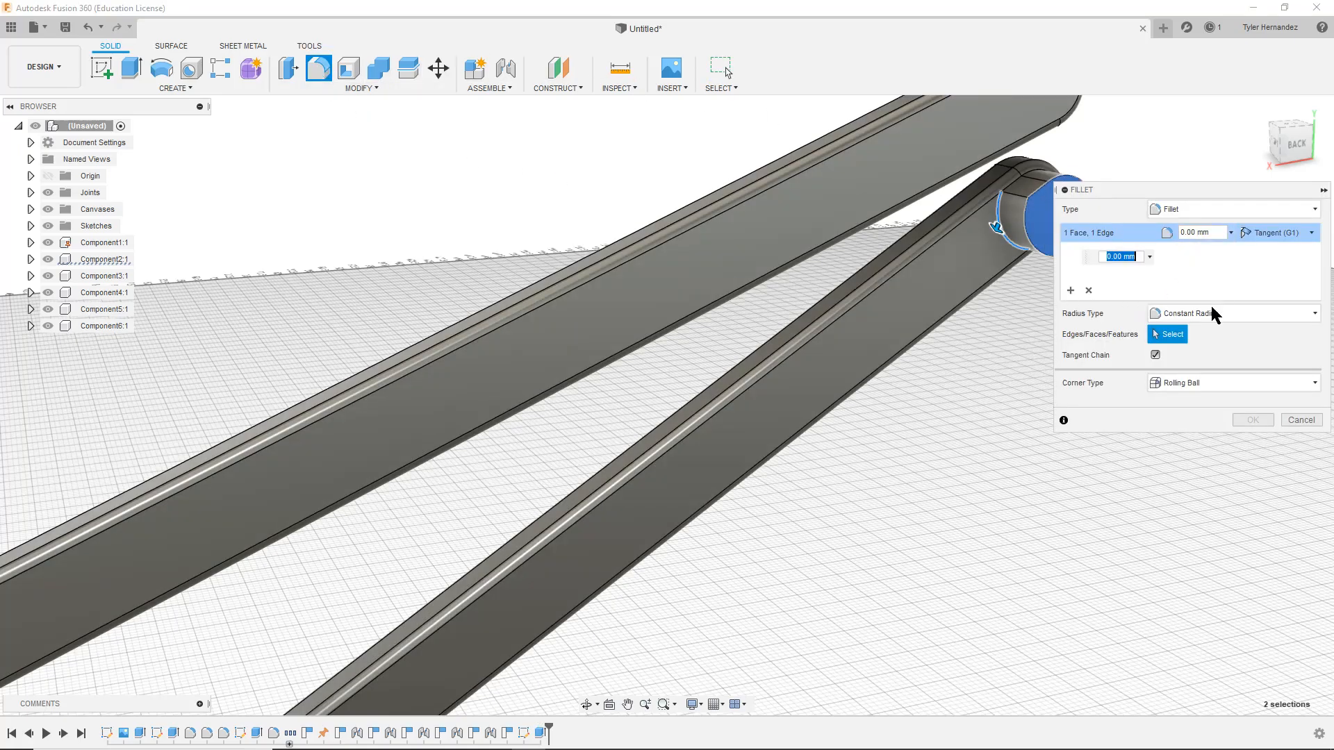
pyautogui.click(1205, 232)
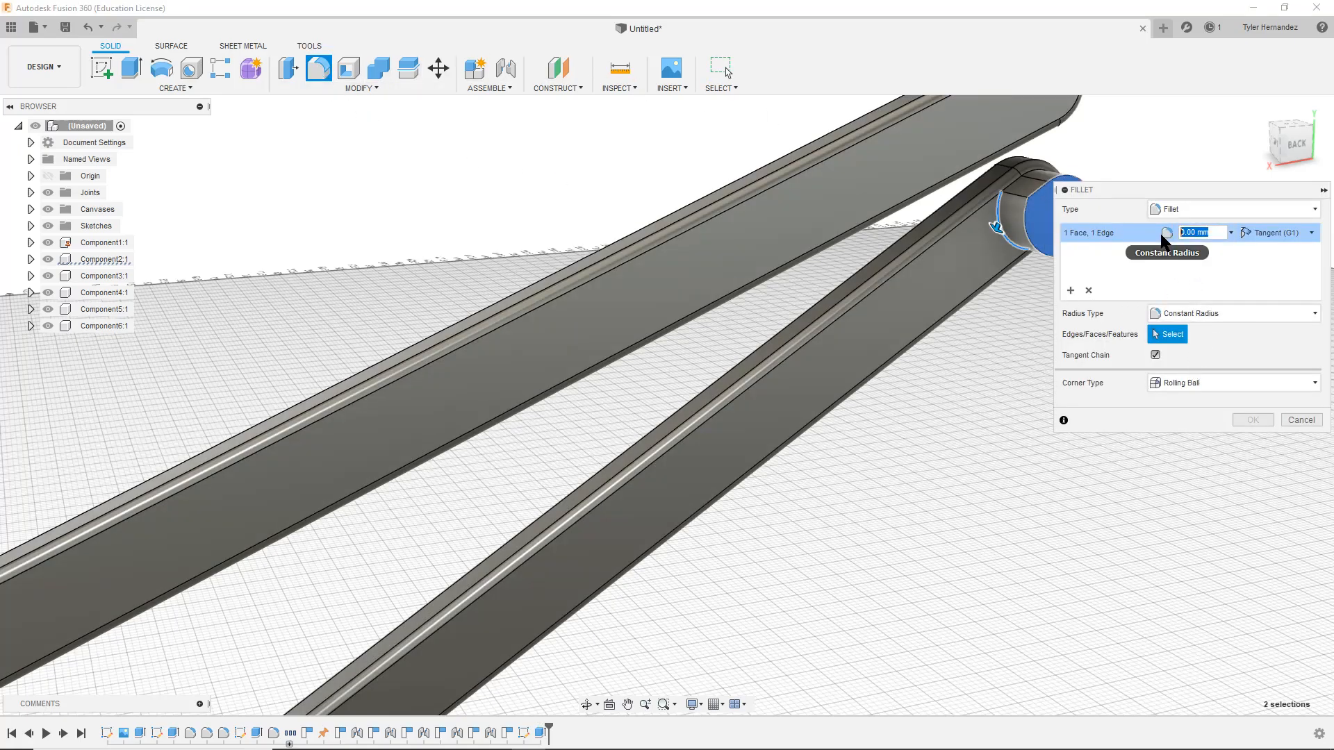
pyautogui.write('.1')
pyautogui.press('Return')
pyautogui.keyDown('shift'); pyautogui.moveTo(1185, 241); pyautogui.dragTo(1109, 435, button='middle'); pyautogui.keyUp('shift')
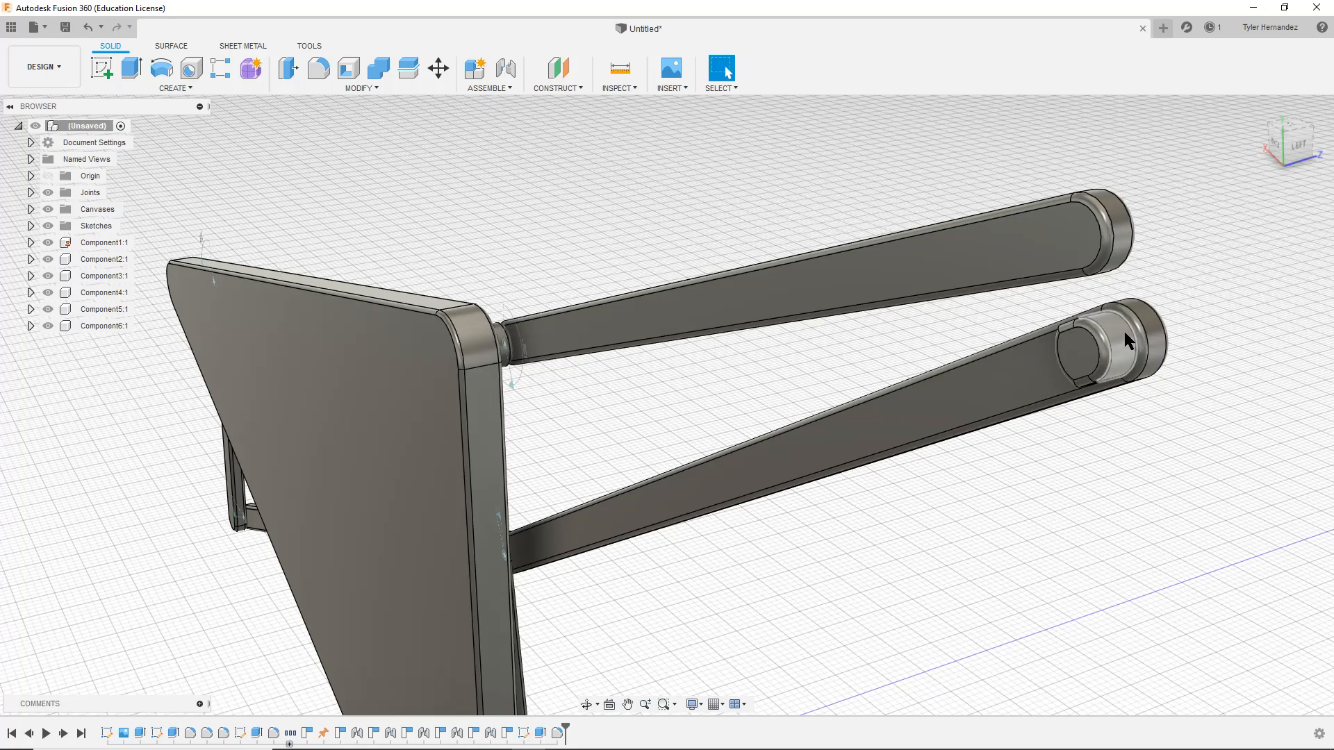
pyautogui.scroll(3, 1124, 331)
pyautogui.scroll(-4, 1124, 331)
pyautogui.moveTo(1027, 292); pyautogui.dragTo(1127, 403)
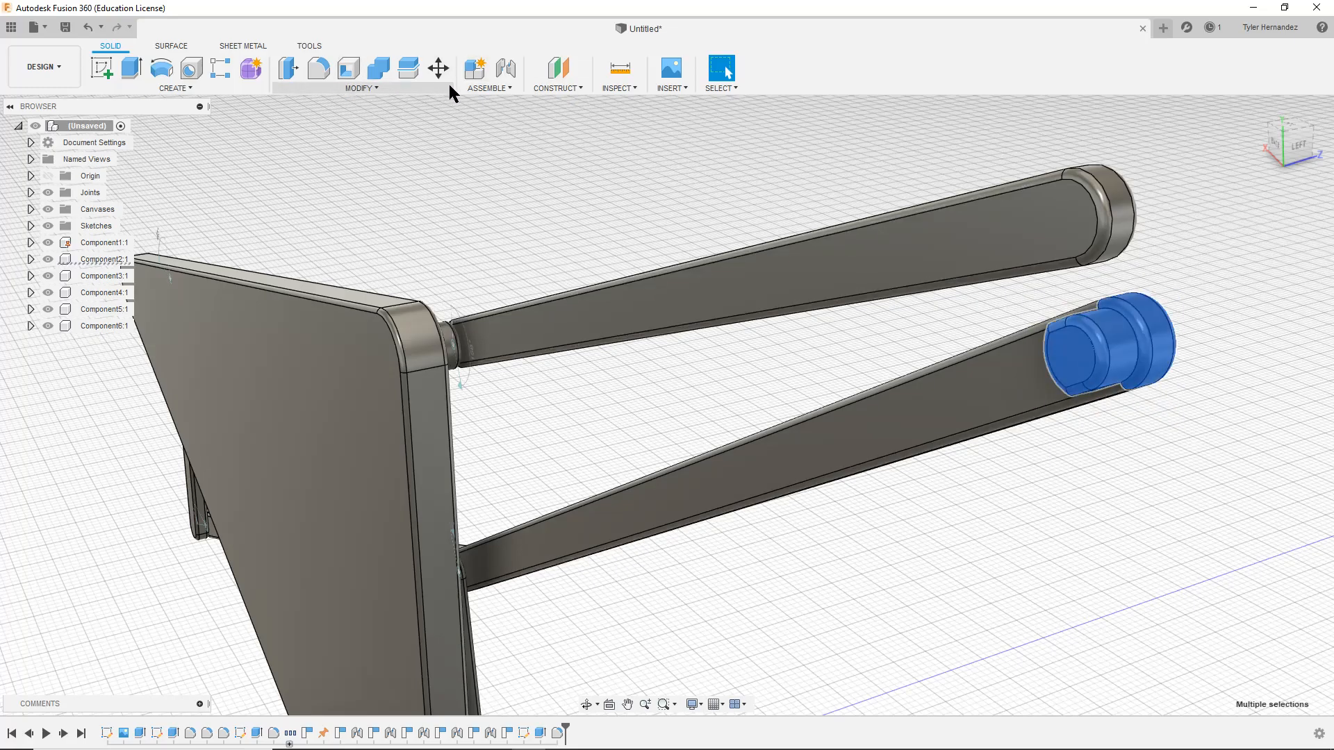
pyautogui.click(317, 68)
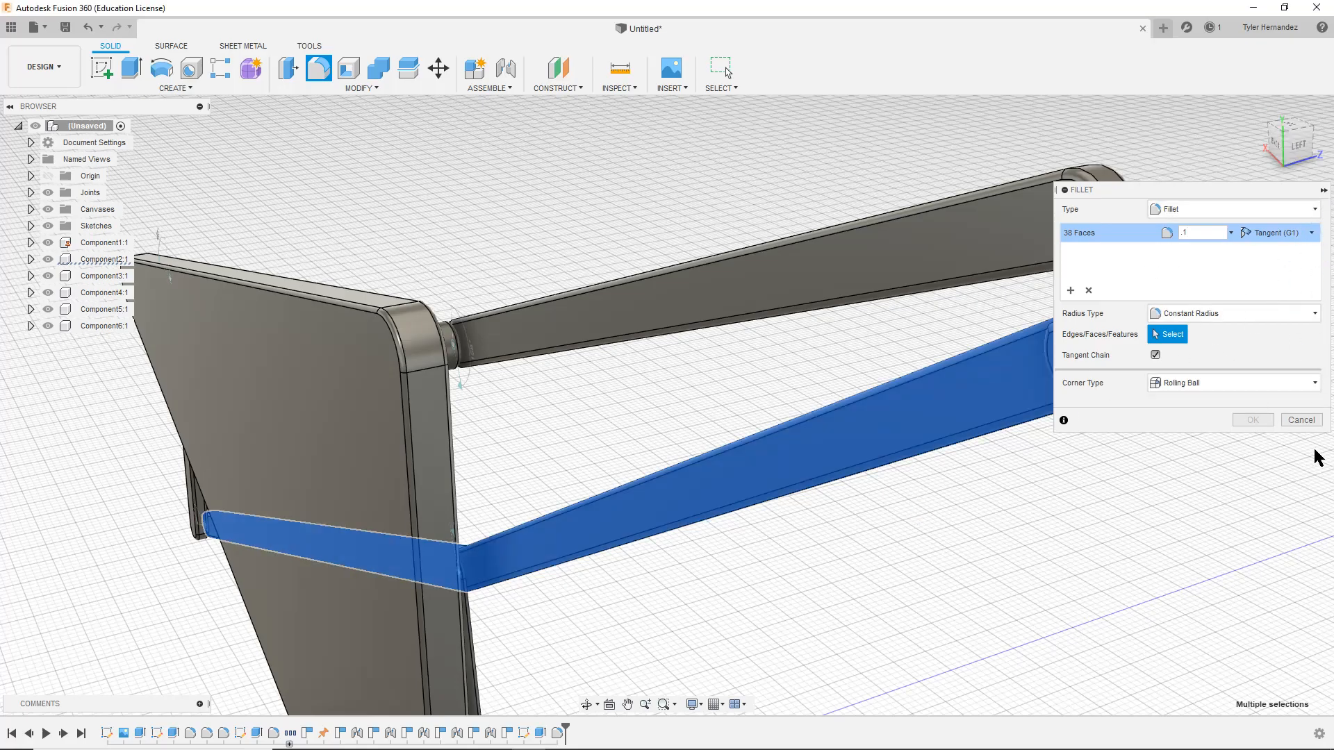
pyautogui.click(1284, 422)
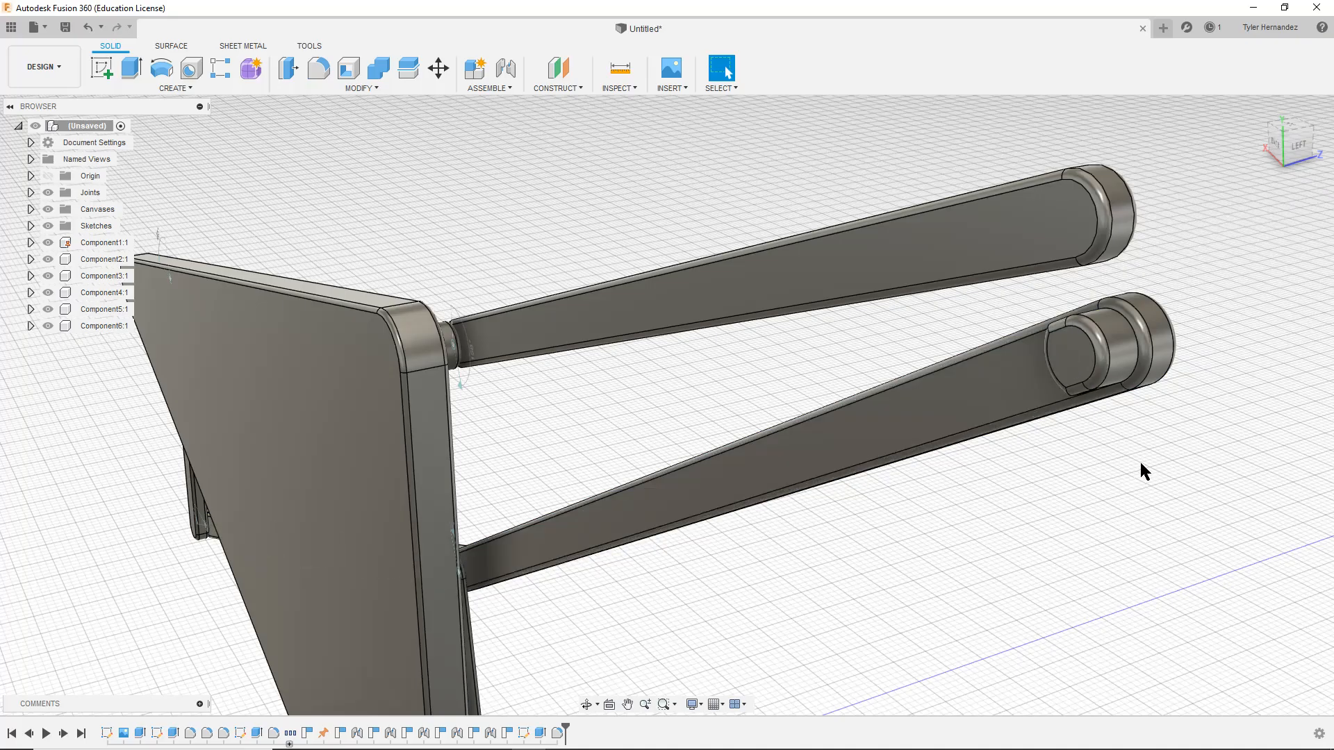
# Move the loose bent bar closer to the free ends of the assembled linkage
pyautogui.keyDown('shift'); pyautogui.moveTo(1131, 467); pyautogui.dragTo(1076, 469, button='middle'); pyautogui.keyUp('shift')
pyautogui.scroll(-5, 1076, 469)
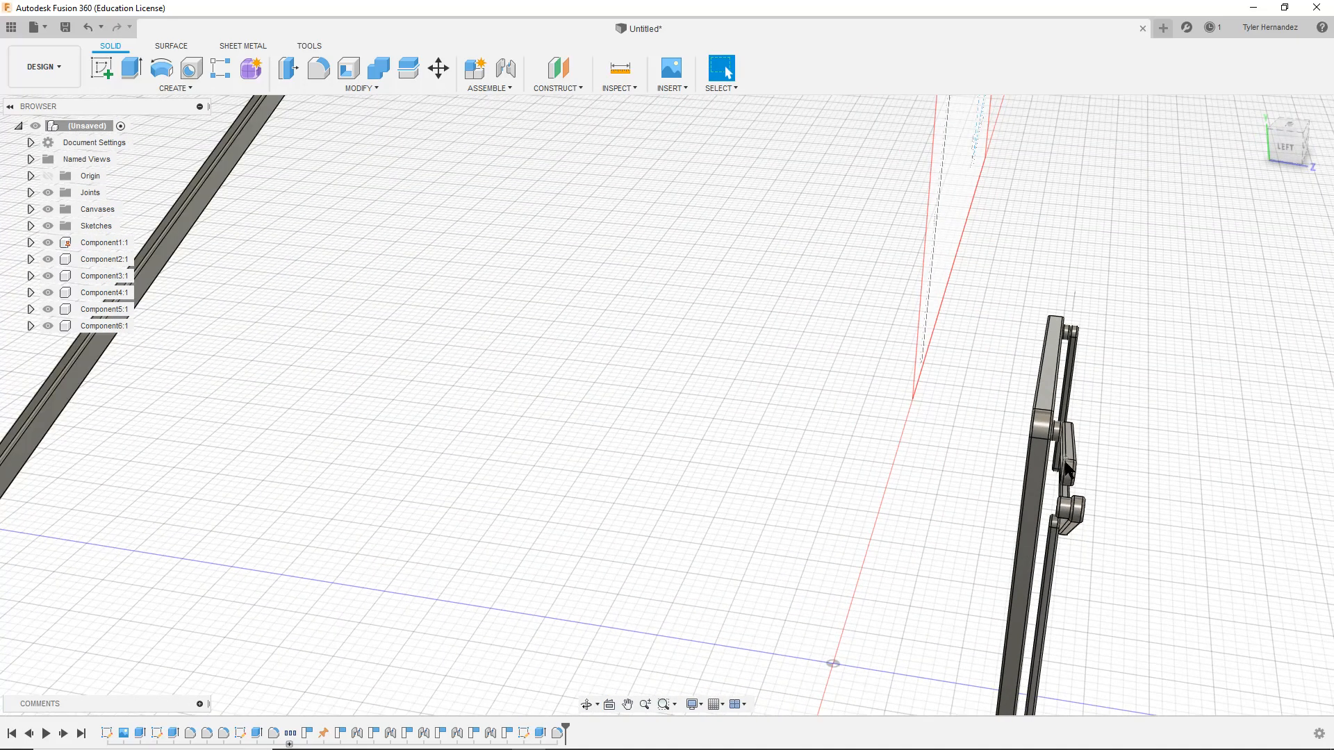
pyautogui.scroll(-3, 992, 540)
pyautogui.keyDown('shift'); pyautogui.moveTo(1102, 411); pyautogui.dragTo(991, 405, button='middle'); pyautogui.keyUp('shift')
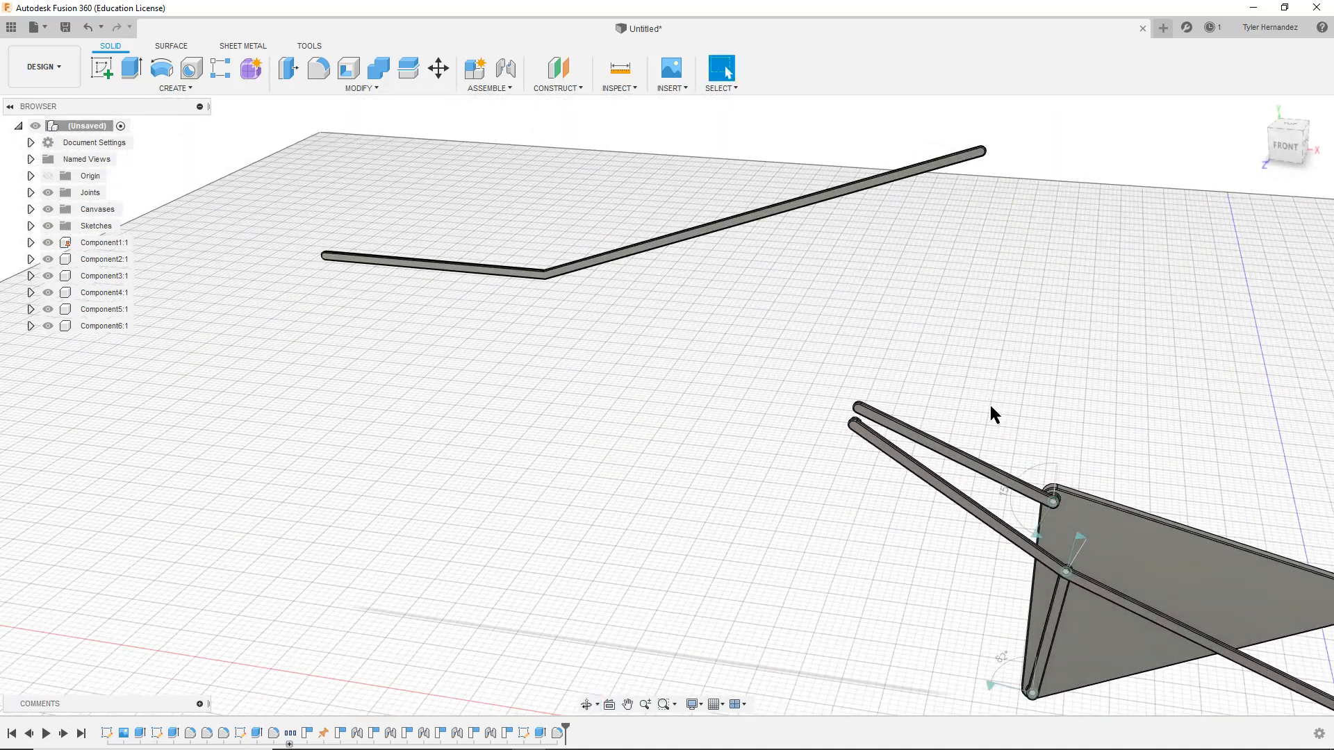
pyautogui.moveTo(939, 172); pyautogui.dragTo(1119, 277)
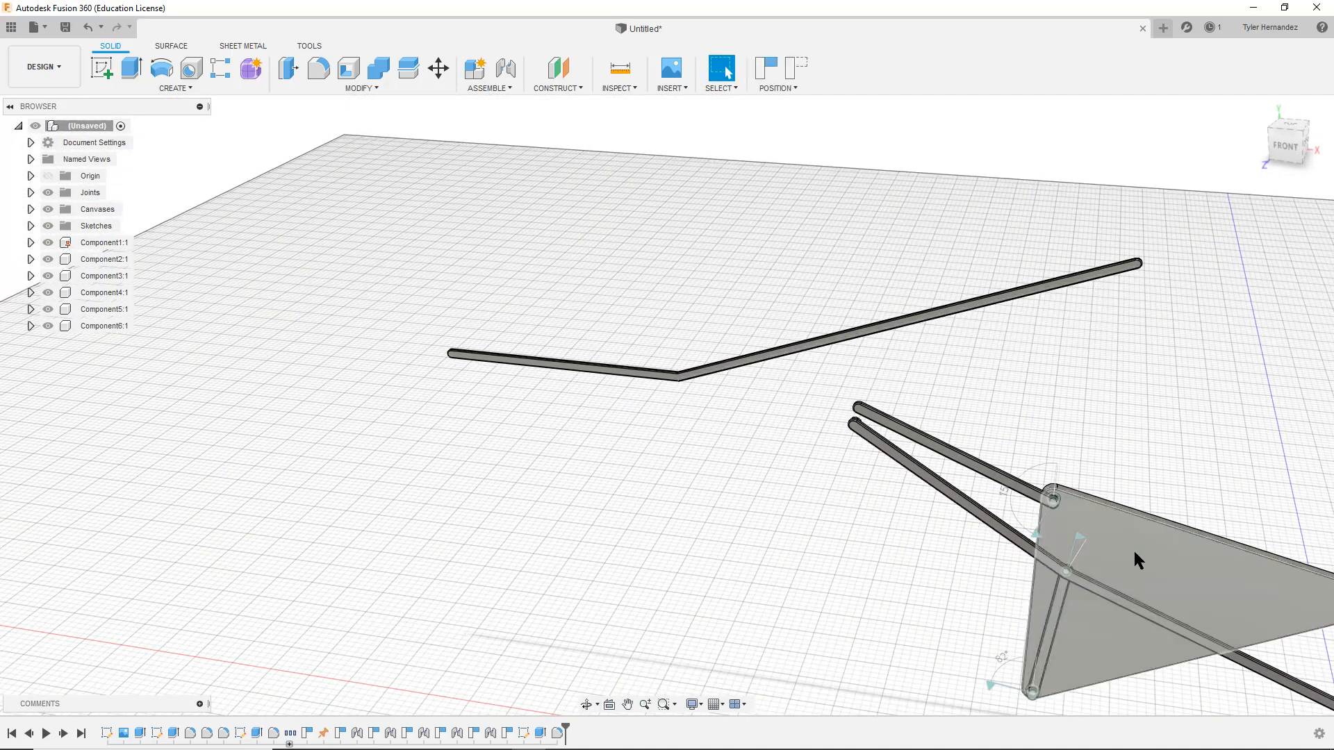
# Compare the assembled linkage with the reference drawing to see which end of the loose bent bar attaches where
pyautogui.moveTo(1145, 525); pyautogui.dragTo(701, 299, button='middle')
pyautogui.scroll(-3, 838, 522)
pyautogui.moveTo(1118, 523)
pyautogui.mouseDown(button='middle')
pyautogui.moveTo(834, 491)
pyautogui.moveTo(632, 518)
pyautogui.mouseUp(button='middle')
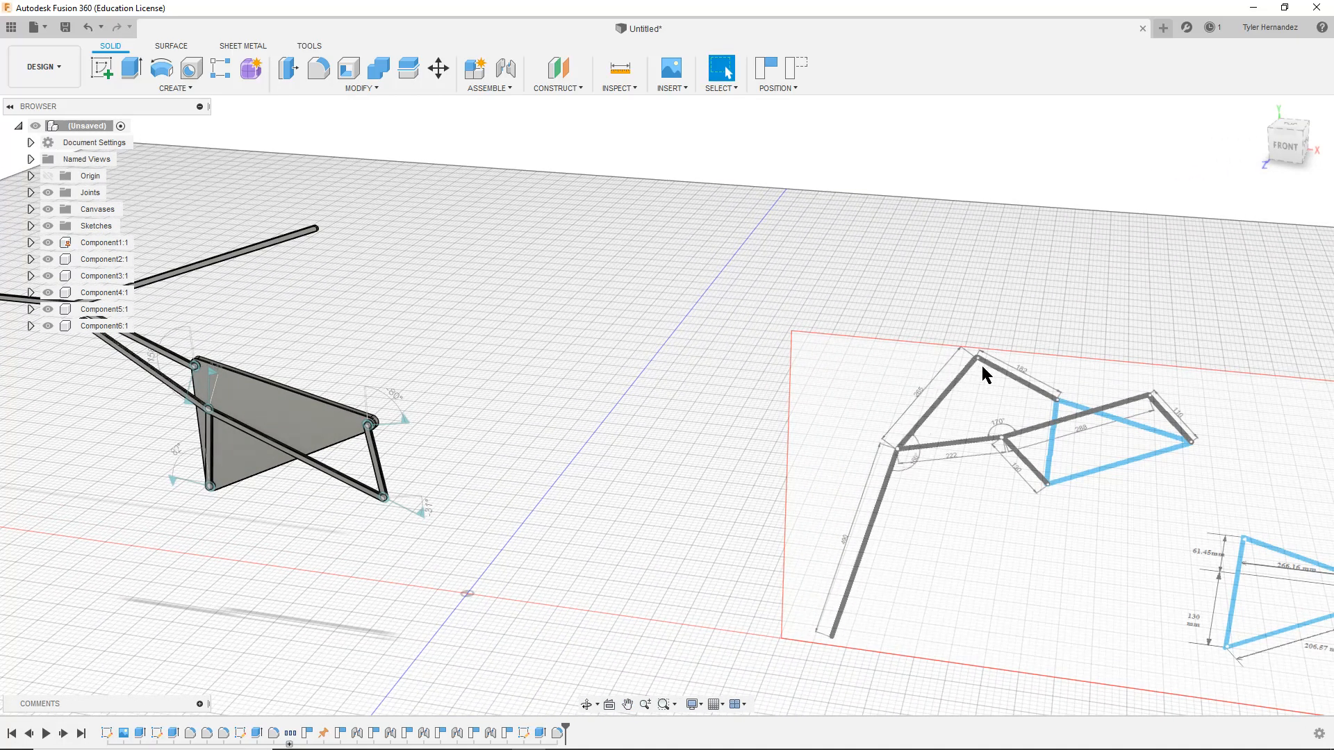
pyautogui.moveTo(339, 531); pyautogui.dragTo(954, 550, button='middle')
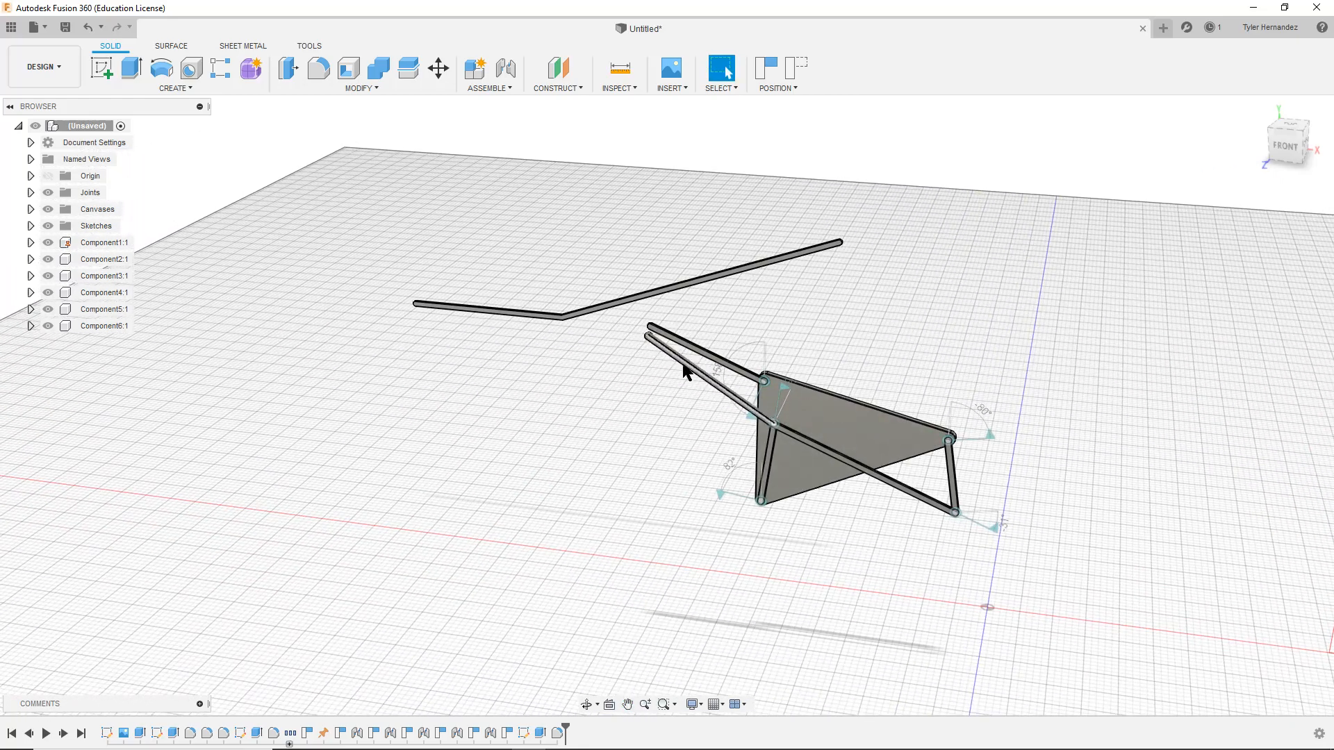
pyautogui.scroll(-3, 677, 373)
pyautogui.scroll(5, 674, 372)
pyautogui.moveTo(543, 358); pyautogui.dragTo(660, 449, button='middle')
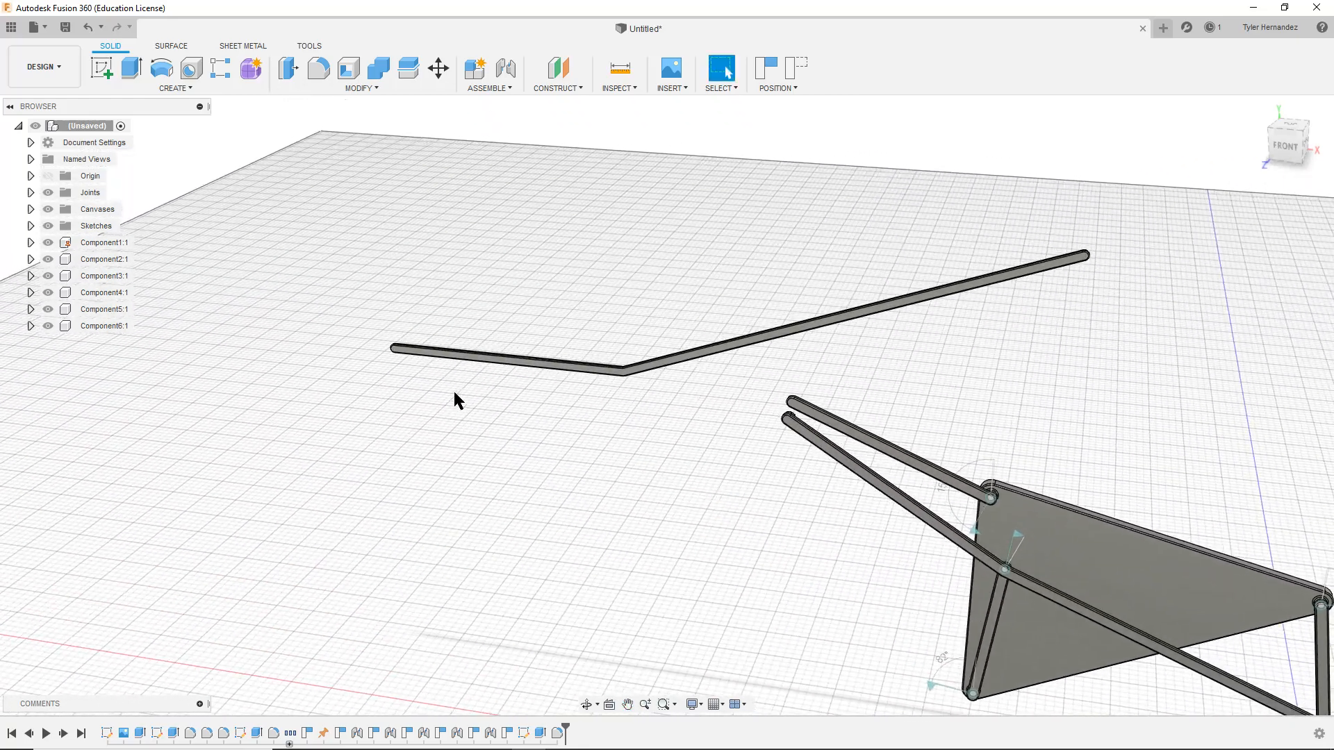
pyautogui.scroll(5, 395, 352)
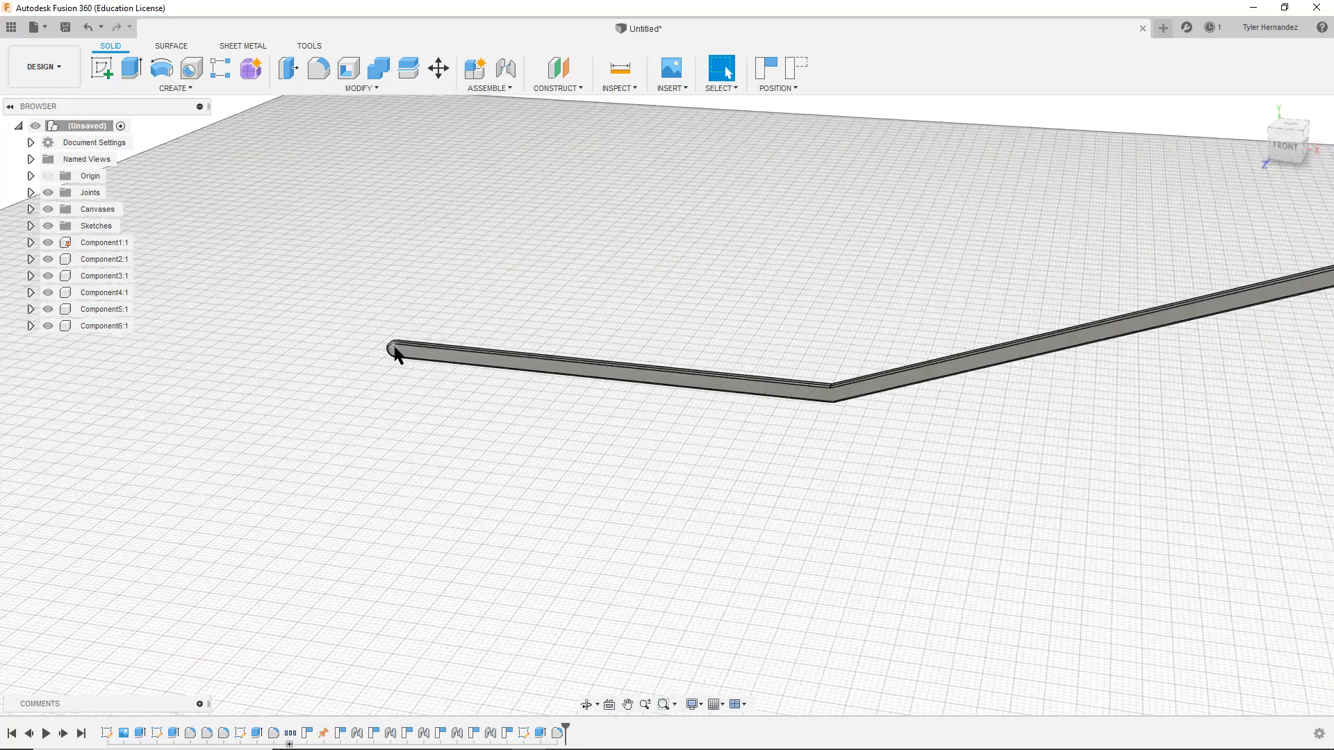
pyautogui.moveTo(833, 458); pyautogui.dragTo(616, 448, button='middle')
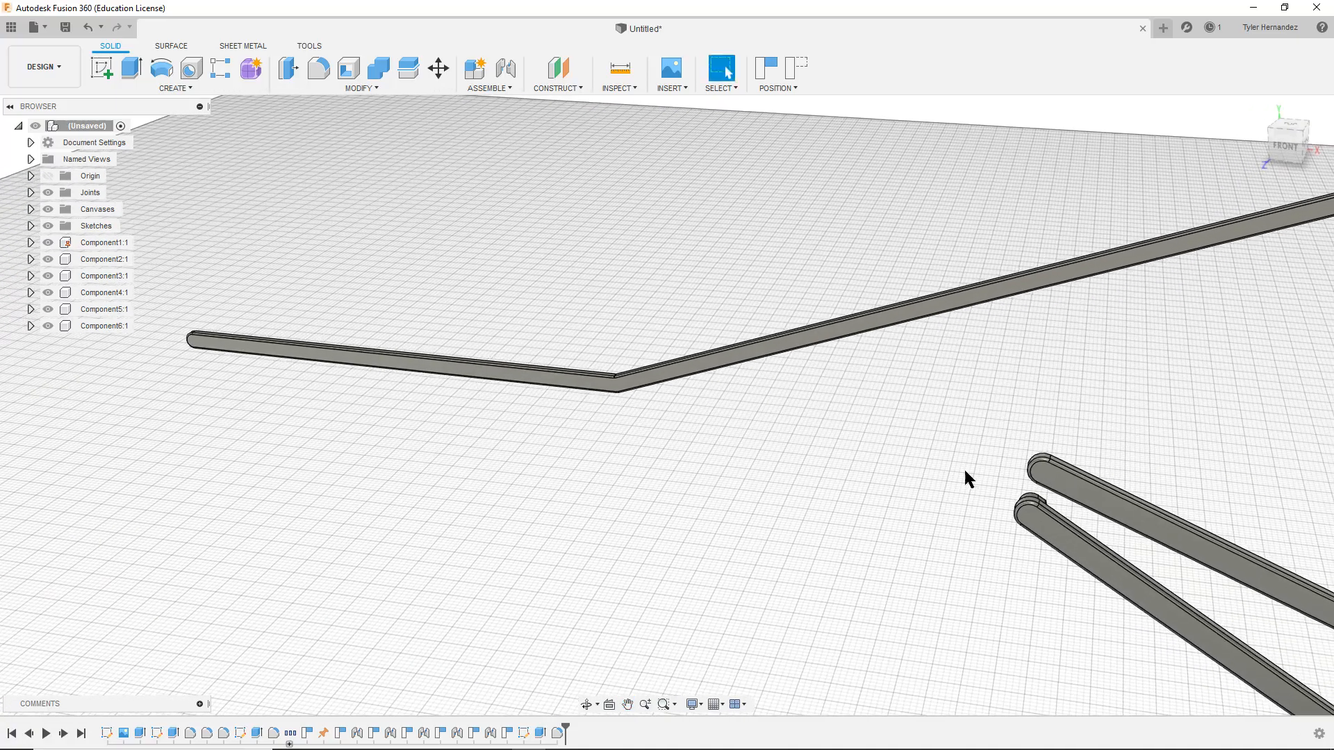
pyautogui.keyDown('shift'); pyautogui.moveTo(957, 448); pyautogui.dragTo(783, 468, button='middle'); pyautogui.keyUp('shift')
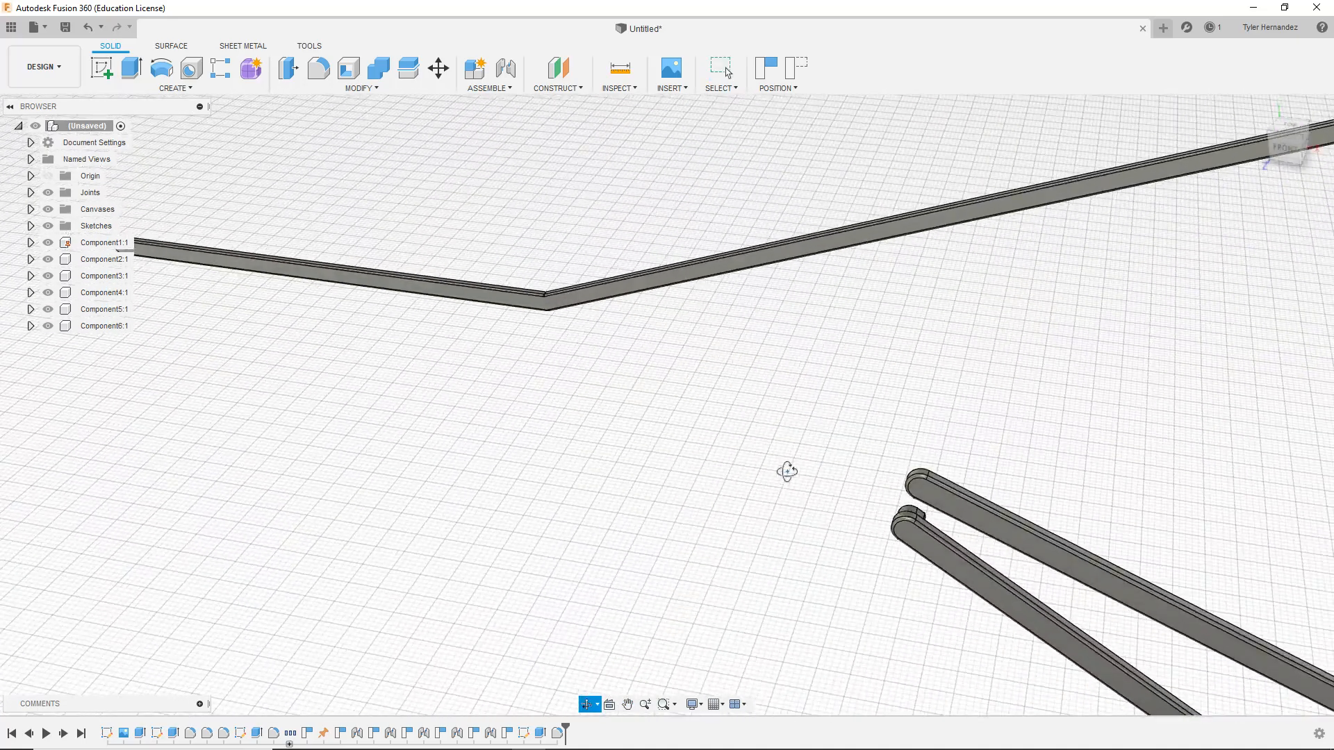
# Start a revolute joint, capturing the current position, with the loose bent bar's short-arm rounded end centre as the first component's origin
pyautogui.click(499, 88)
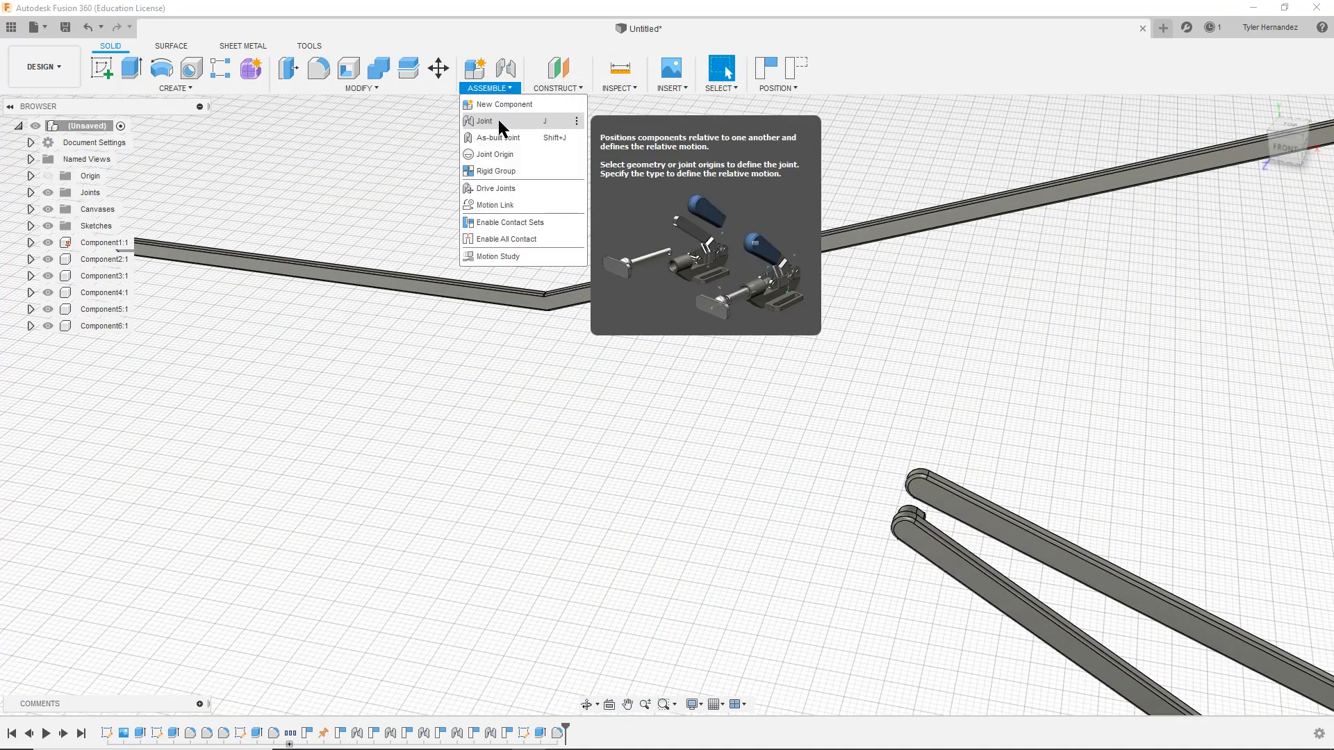
pyautogui.click(500, 122)
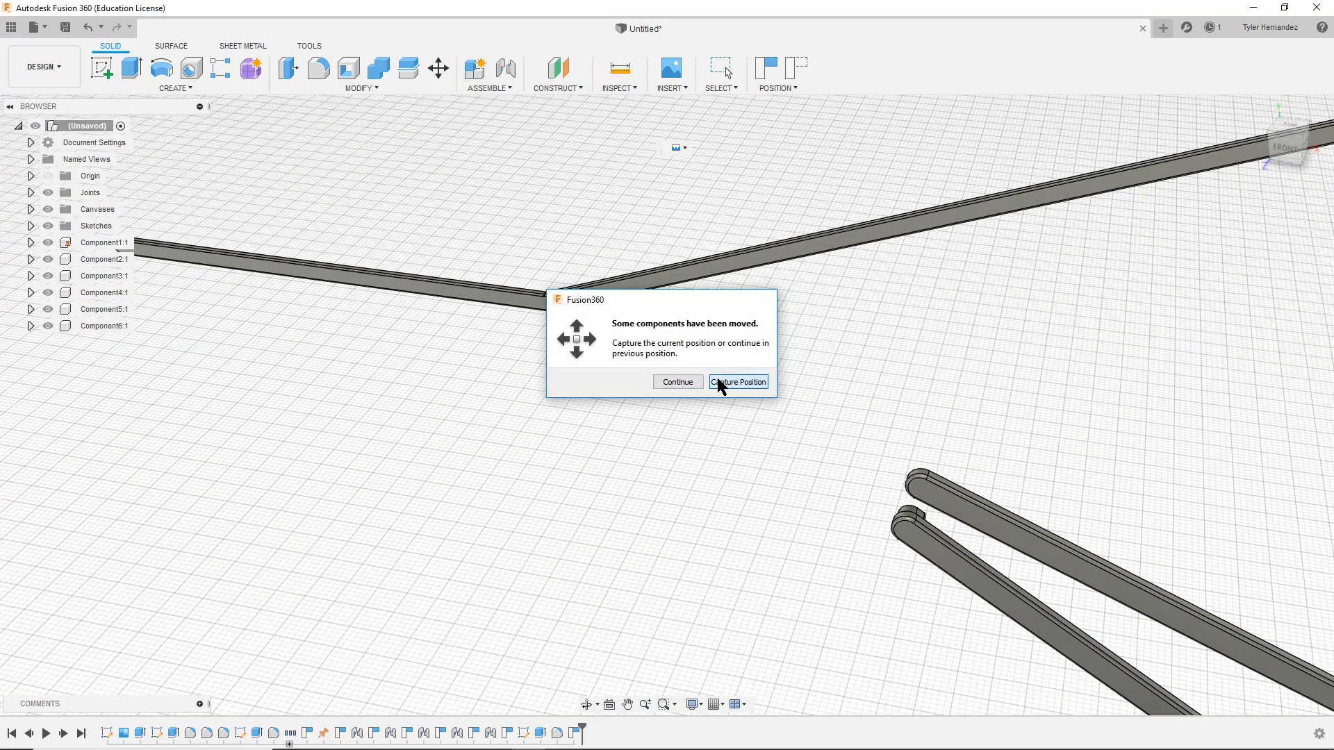
pyautogui.click(729, 381)
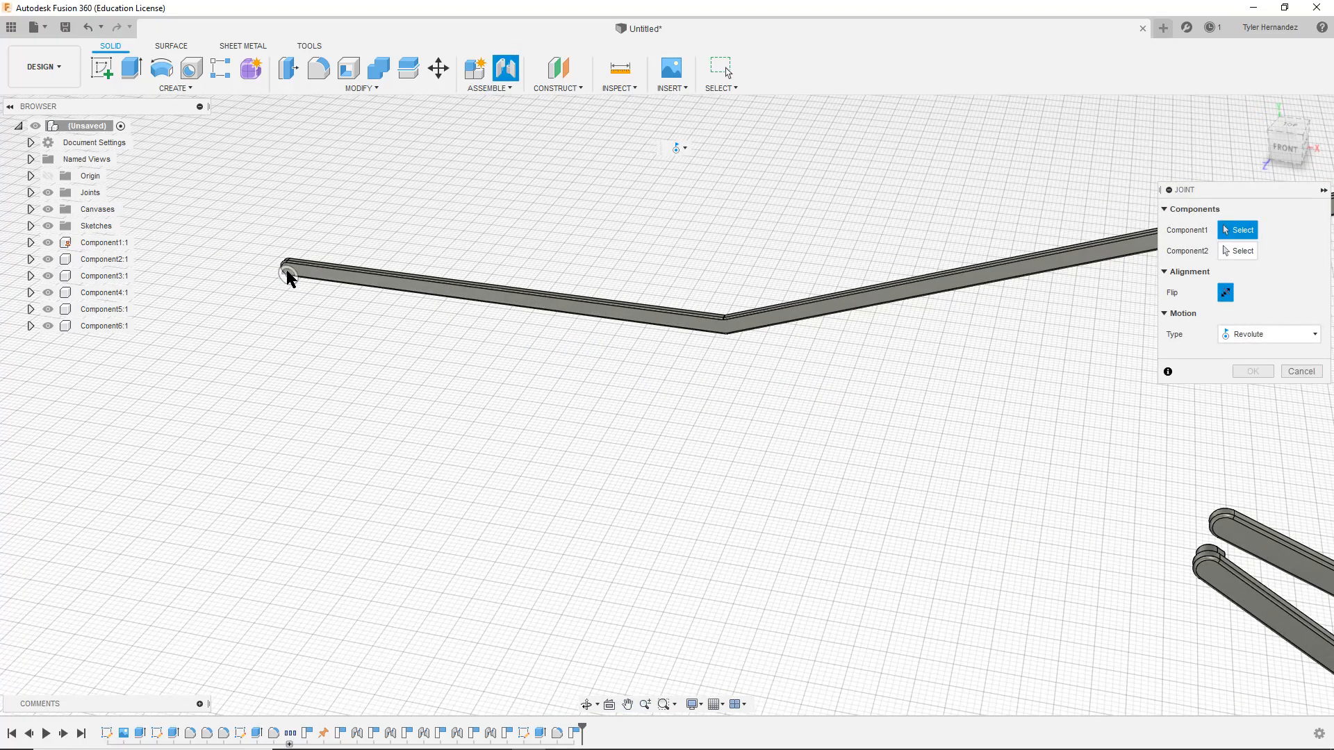
pyautogui.scroll(2, 286, 269)
pyautogui.keyDown('shift'); pyautogui.moveTo(306, 330); pyautogui.dragTo(332, 293, button='middle'); pyautogui.keyUp('shift')
pyautogui.click(280, 277)
# Complete the revolute joint at the rounded free end centre on the upper left bar's plate-facing side
pyautogui.scroll(-2, 625, 417)
pyautogui.moveTo(986, 437); pyautogui.dragTo(69, 428, button='middle')
pyautogui.moveTo(939, 299); pyautogui.dragTo(563, 725, button='middle')
pyautogui.keyDown('shift'); pyautogui.moveTo(926, 382); pyautogui.dragTo(982, 395, button='middle'); pyautogui.keyUp('shift')
pyautogui.moveTo(1000, 221); pyautogui.dragTo(814, 526, button='middle')
pyautogui.scroll(-1, 934, 261)
pyautogui.scroll(2, 972, 323)
pyautogui.scroll(5, 896, 281)
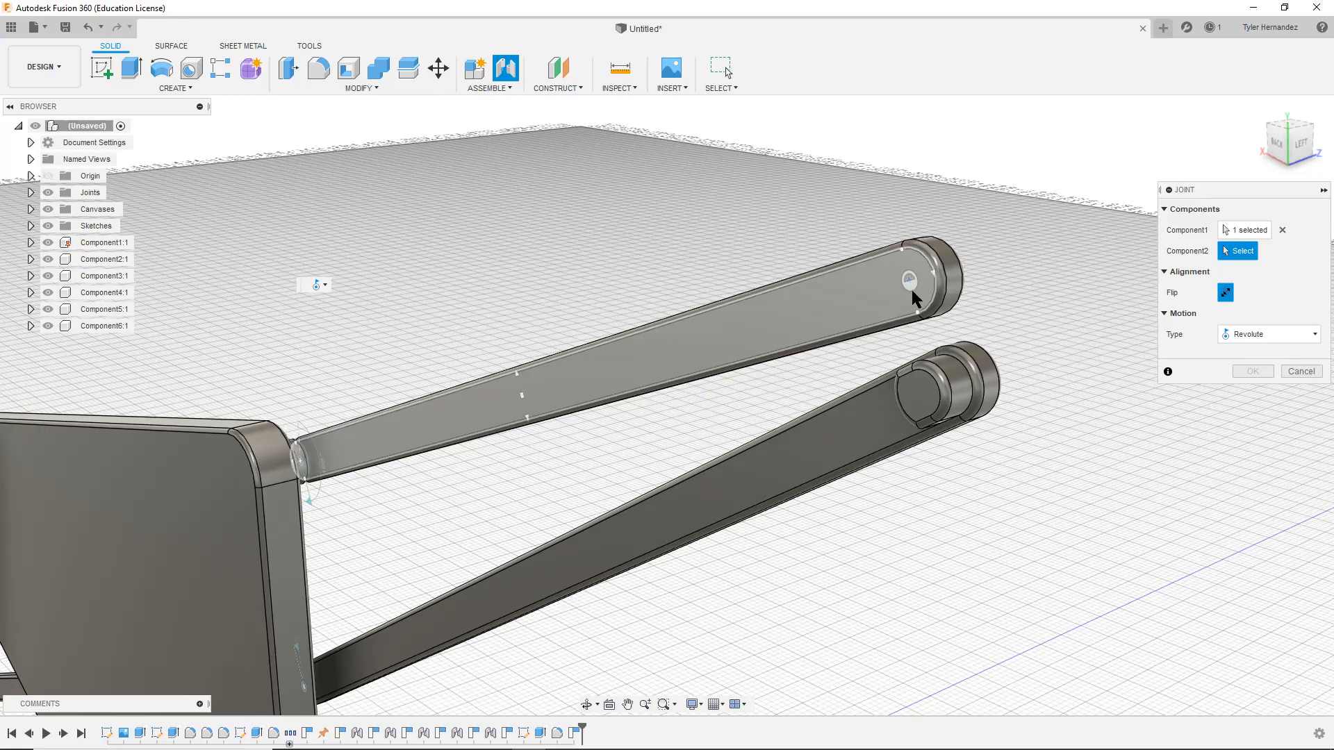
pyautogui.click(905, 280)
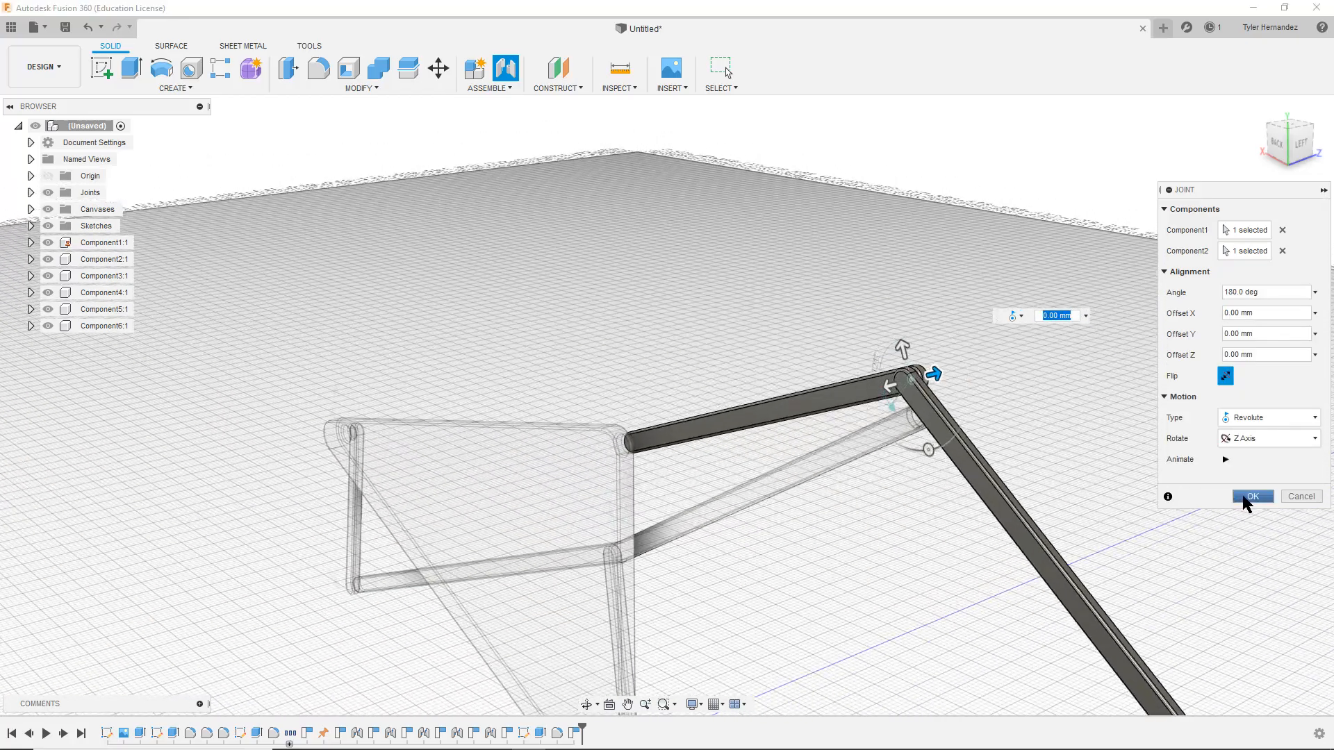
pyautogui.click(1250, 496)
pyautogui.keyDown('shift'); pyautogui.moveTo(1089, 521); pyautogui.dragTo(917, 519, button='middle'); pyautogui.keyUp('shift')
pyautogui.moveTo(988, 549); pyautogui.dragTo(604, 396, button='middle')
pyautogui.scroll(-5, 604, 396)
pyautogui.moveTo(1132, 406); pyautogui.dragTo(728, 257, button='middle')
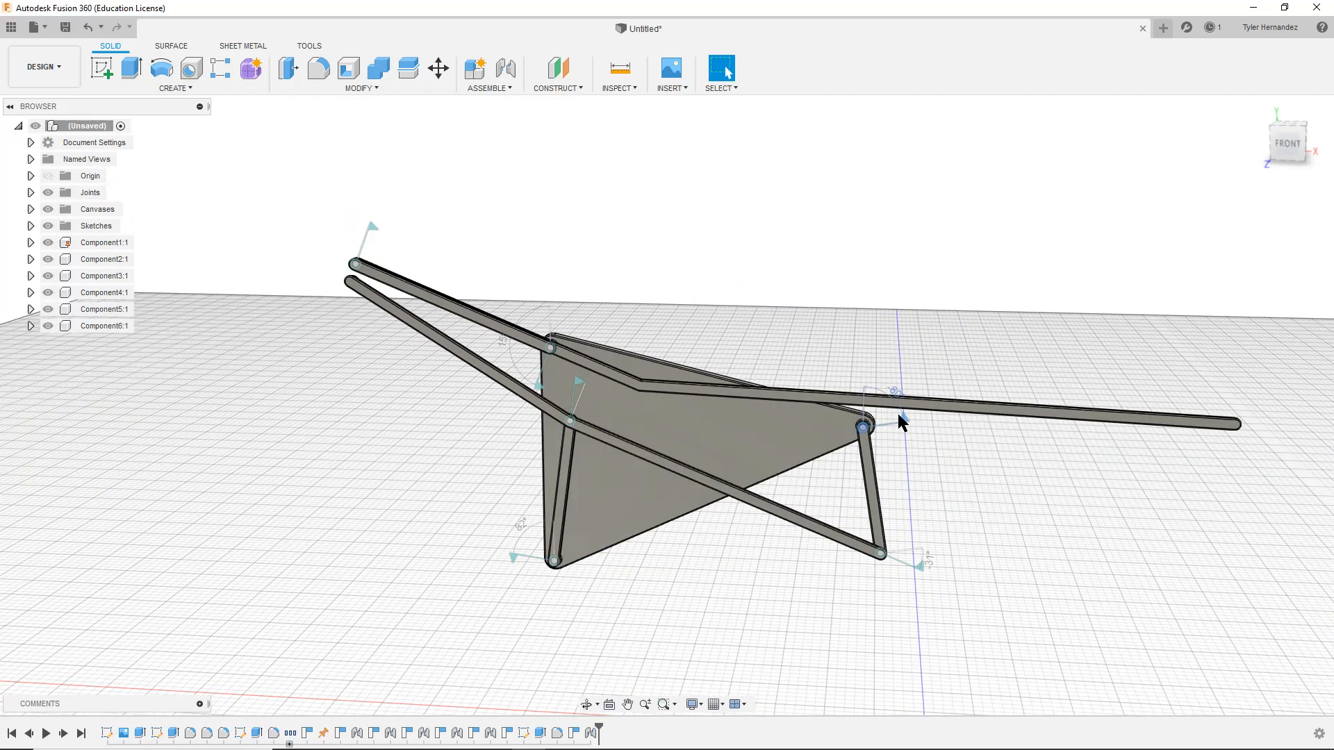
# Swing the newly jointed bent bar and the crank until the bar's bend lies near the lower bent bar's free end
pyautogui.press('Escape')
pyautogui.moveTo(960, 412); pyautogui.dragTo(1156, 402)
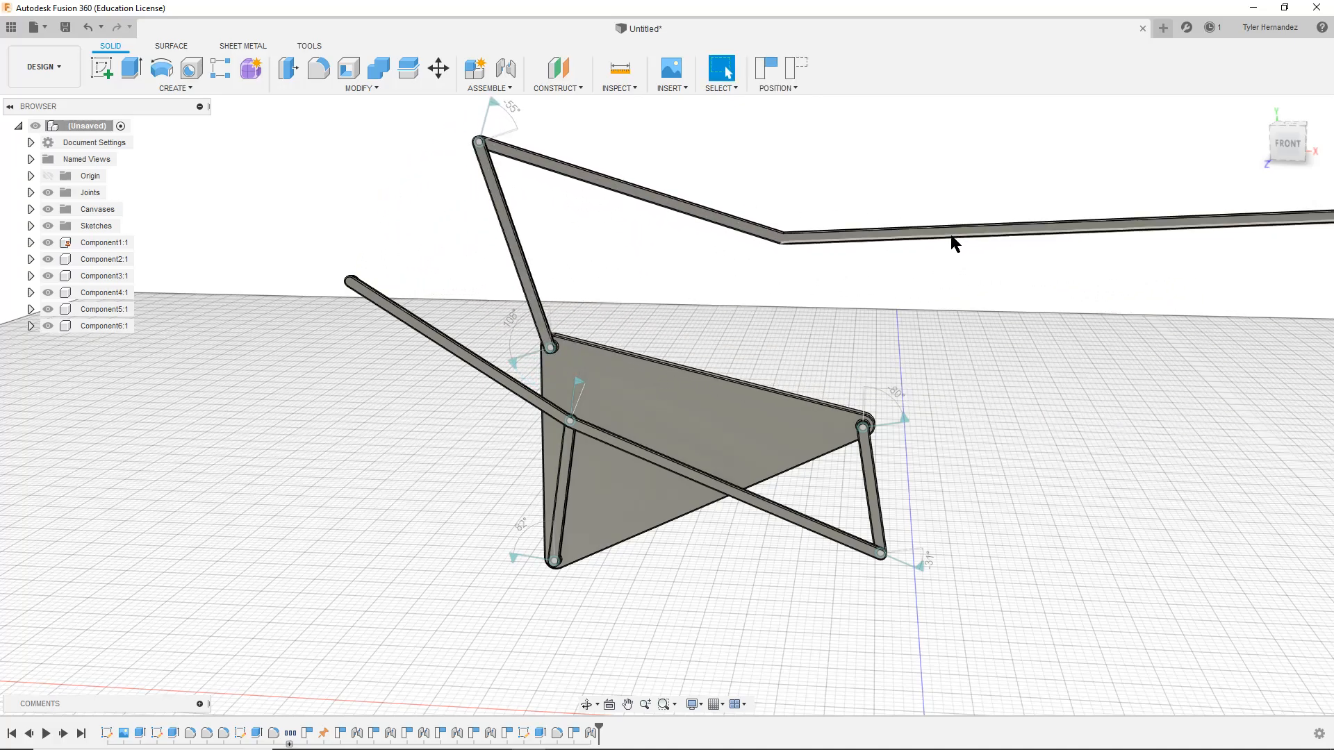
pyautogui.moveTo(947, 232); pyautogui.dragTo(385, 481)
pyautogui.moveTo(403, 391); pyautogui.dragTo(556, 247)
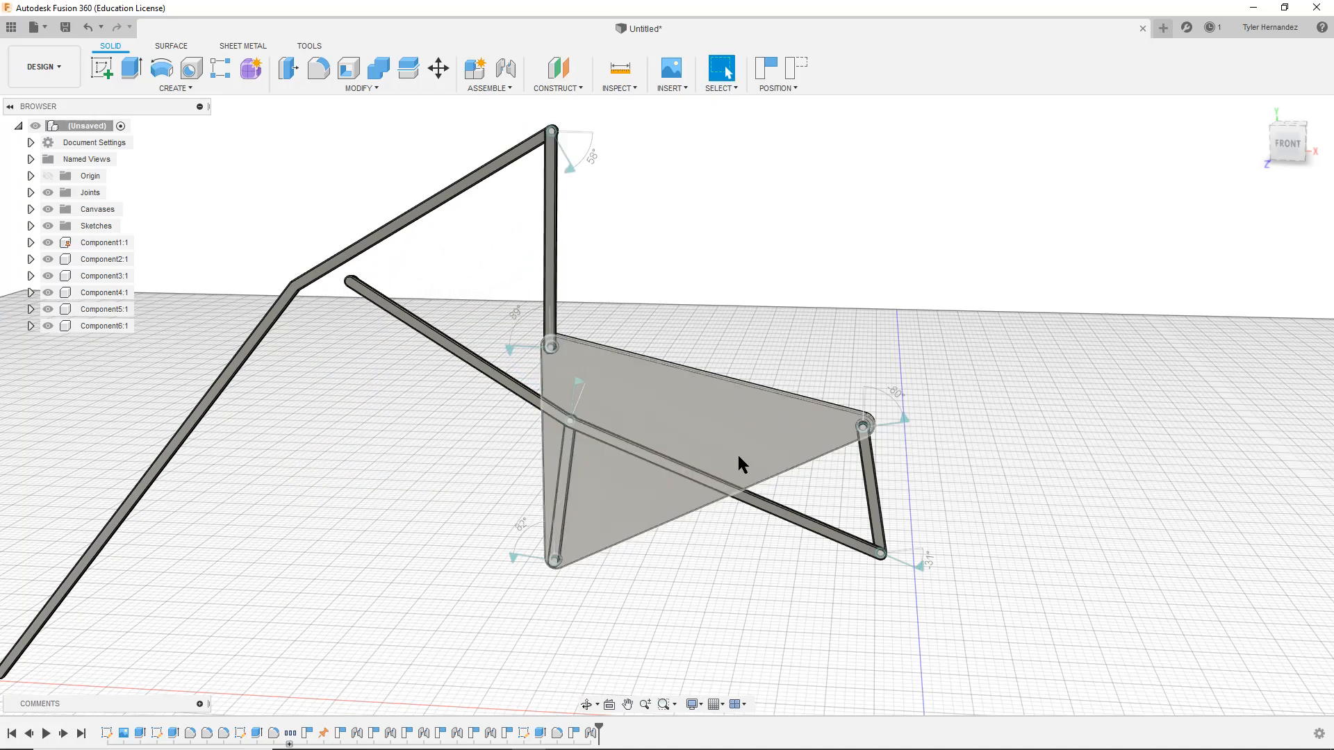
pyautogui.moveTo(874, 517); pyautogui.dragTo(813, 554)
pyautogui.moveTo(548, 253); pyautogui.dragTo(564, 257)
pyautogui.moveTo(827, 506); pyautogui.dragTo(850, 519)
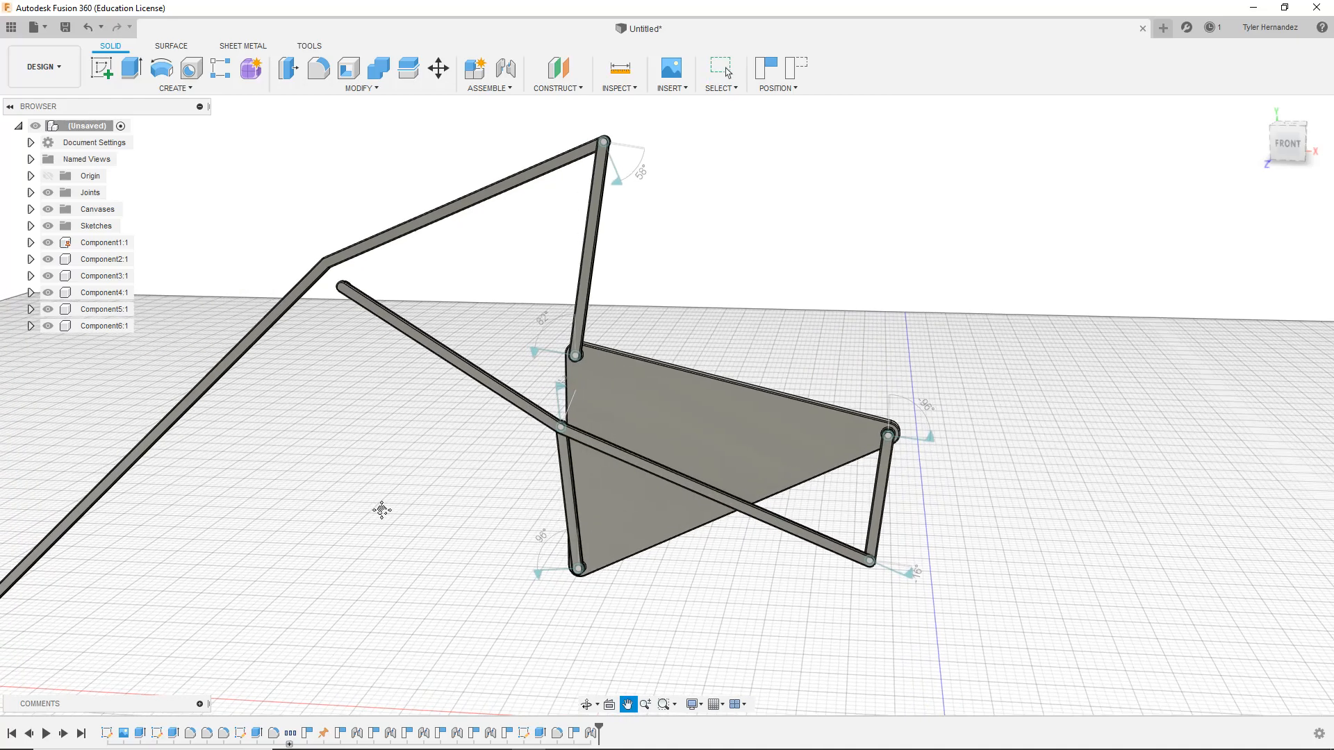
# Start a revolute joint, capturing the current position, with the boss centre at the lower bent bar's free end as the first origin
pyautogui.moveTo(378, 507); pyautogui.dragTo(514, 563, button='middle')
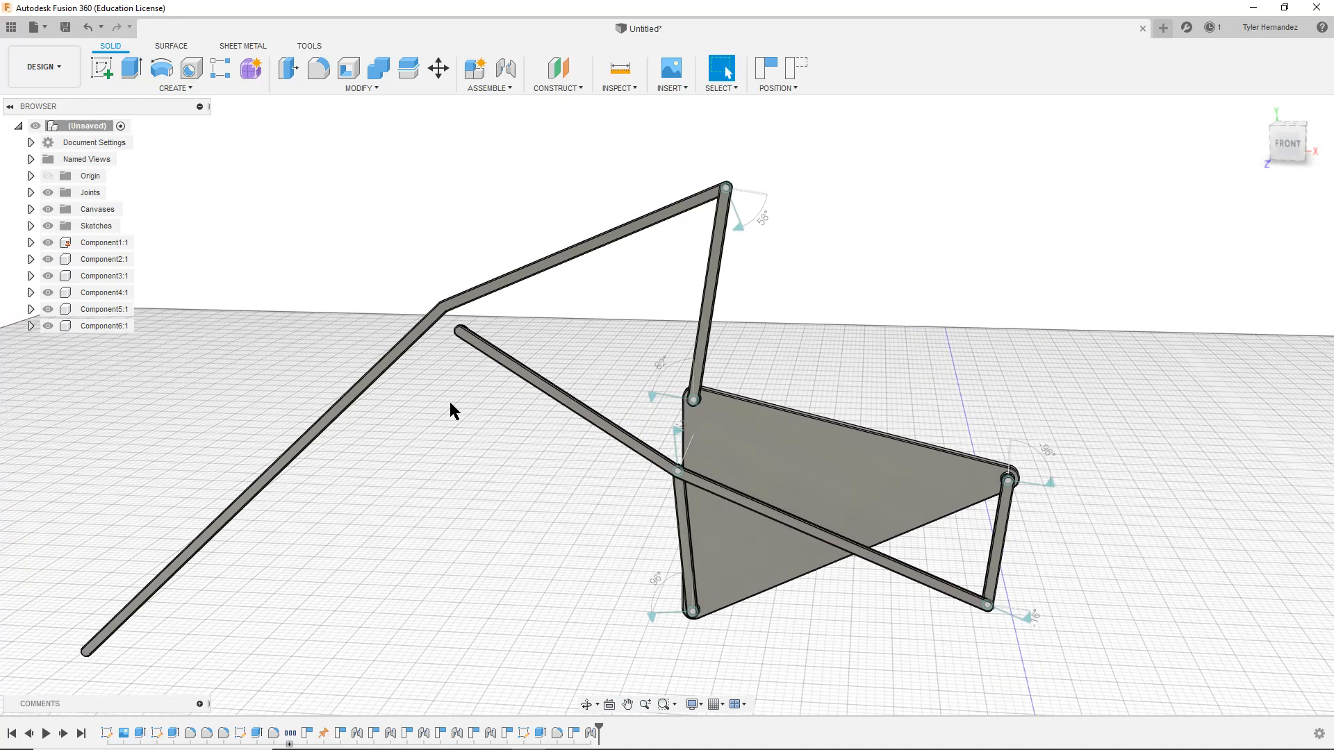
pyautogui.scroll(-2, 459, 381)
pyautogui.scroll(6, 437, 372)
pyautogui.scroll(-2, 448, 316)
pyautogui.scroll(5, 542, 413)
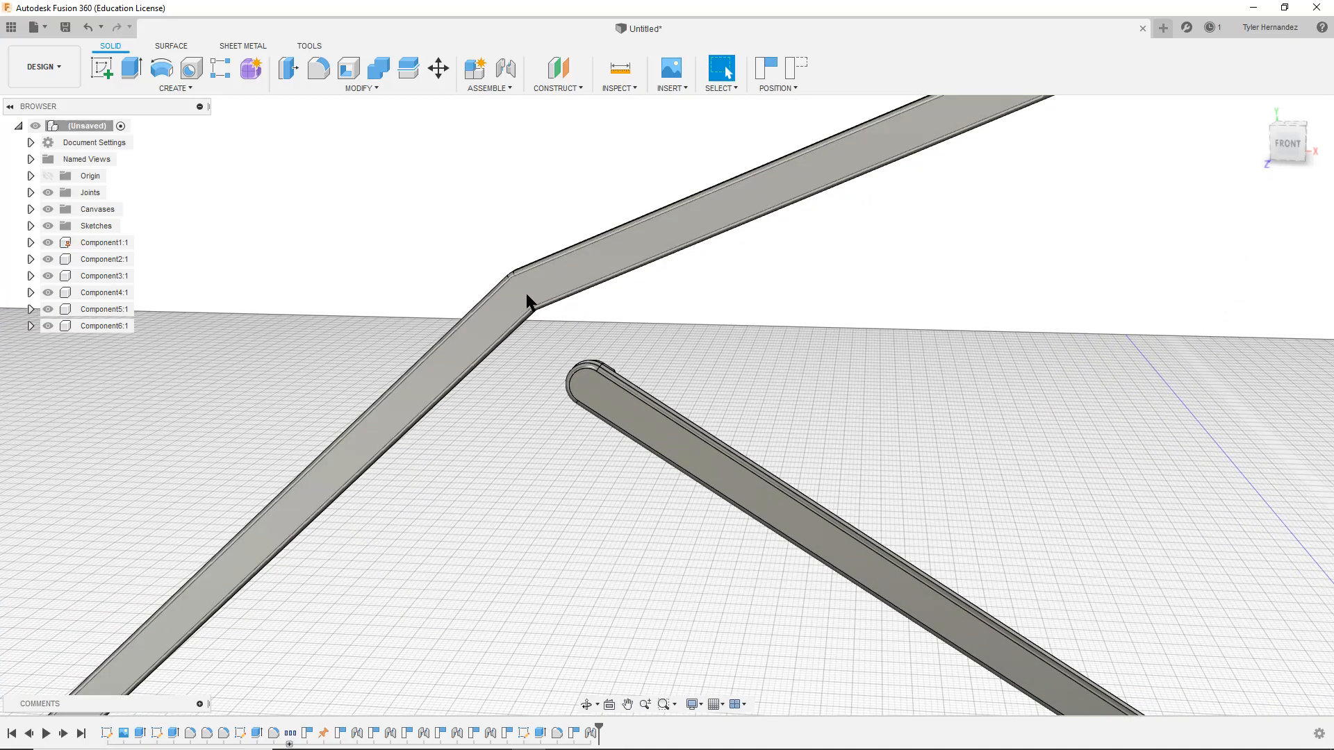
pyautogui.keyDown('shift'); pyautogui.moveTo(512, 297); pyautogui.dragTo(719, 386, button='middle'); pyautogui.keyUp('shift')
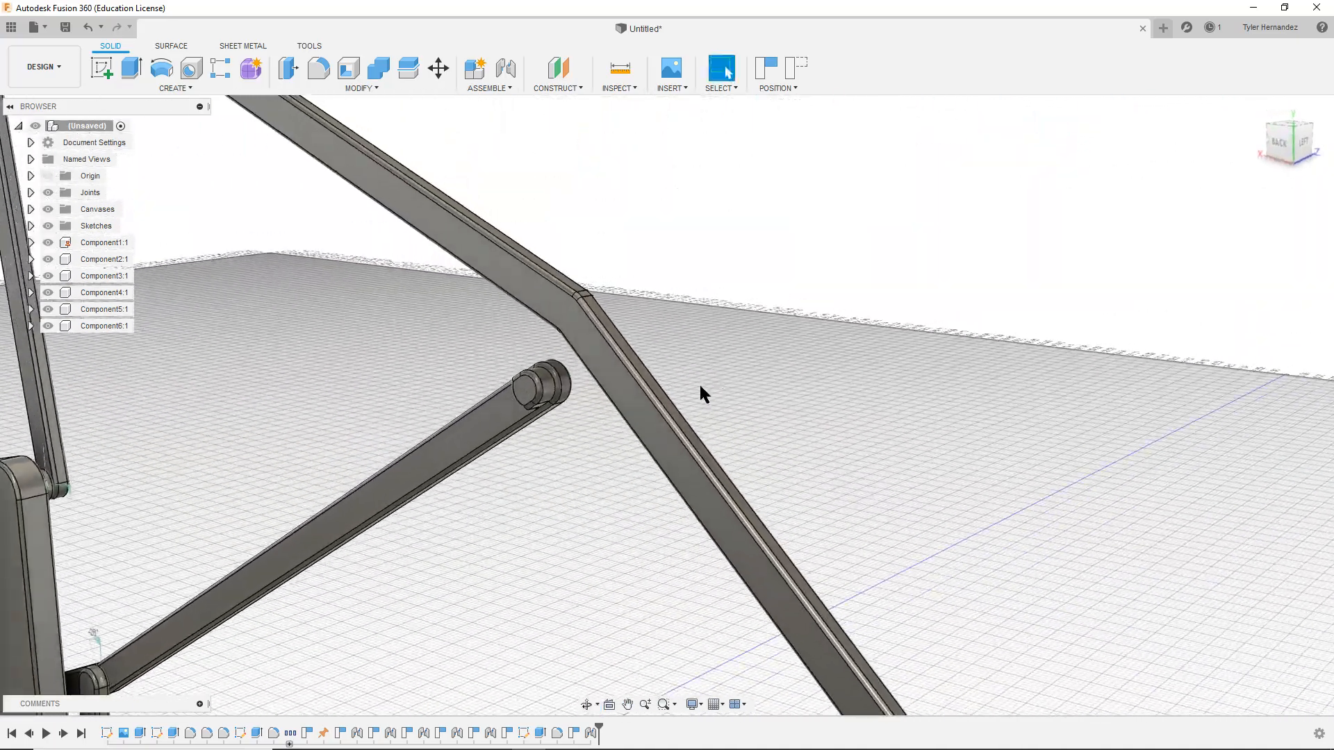
pyautogui.click(507, 89)
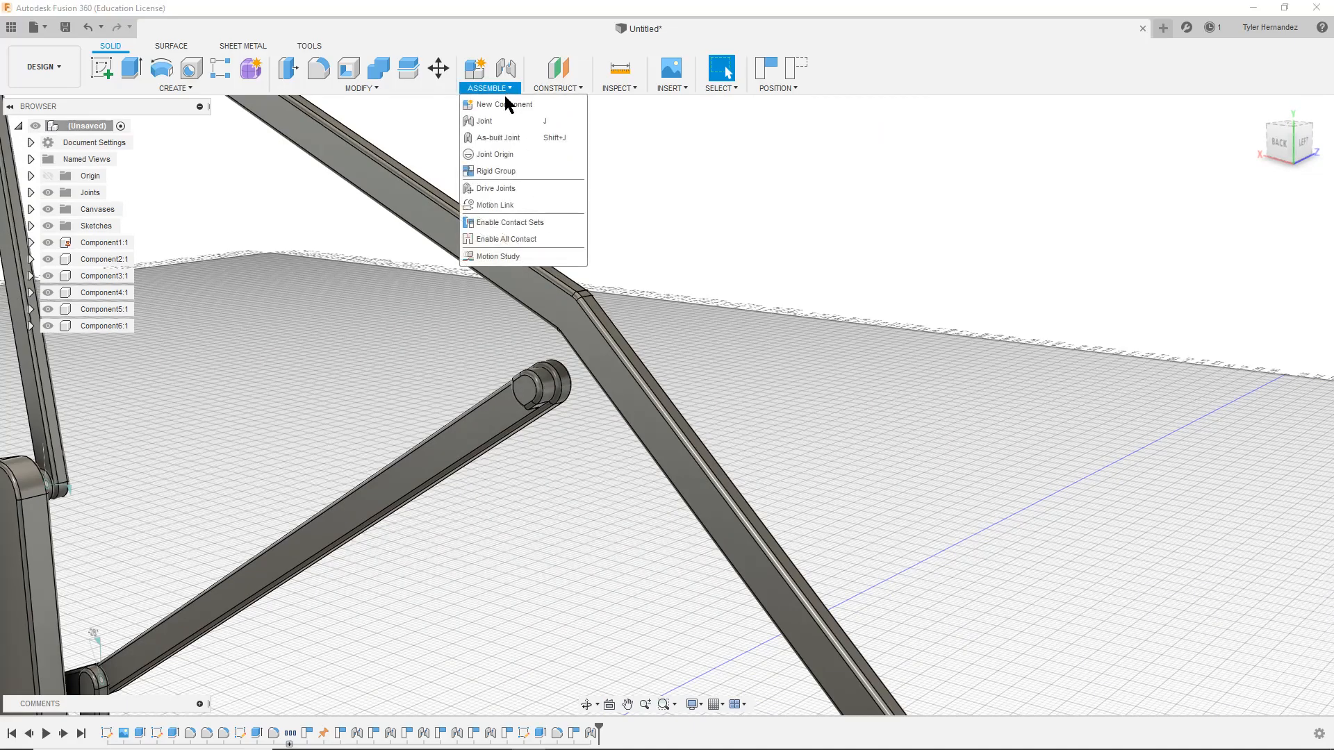
pyautogui.click(514, 122)
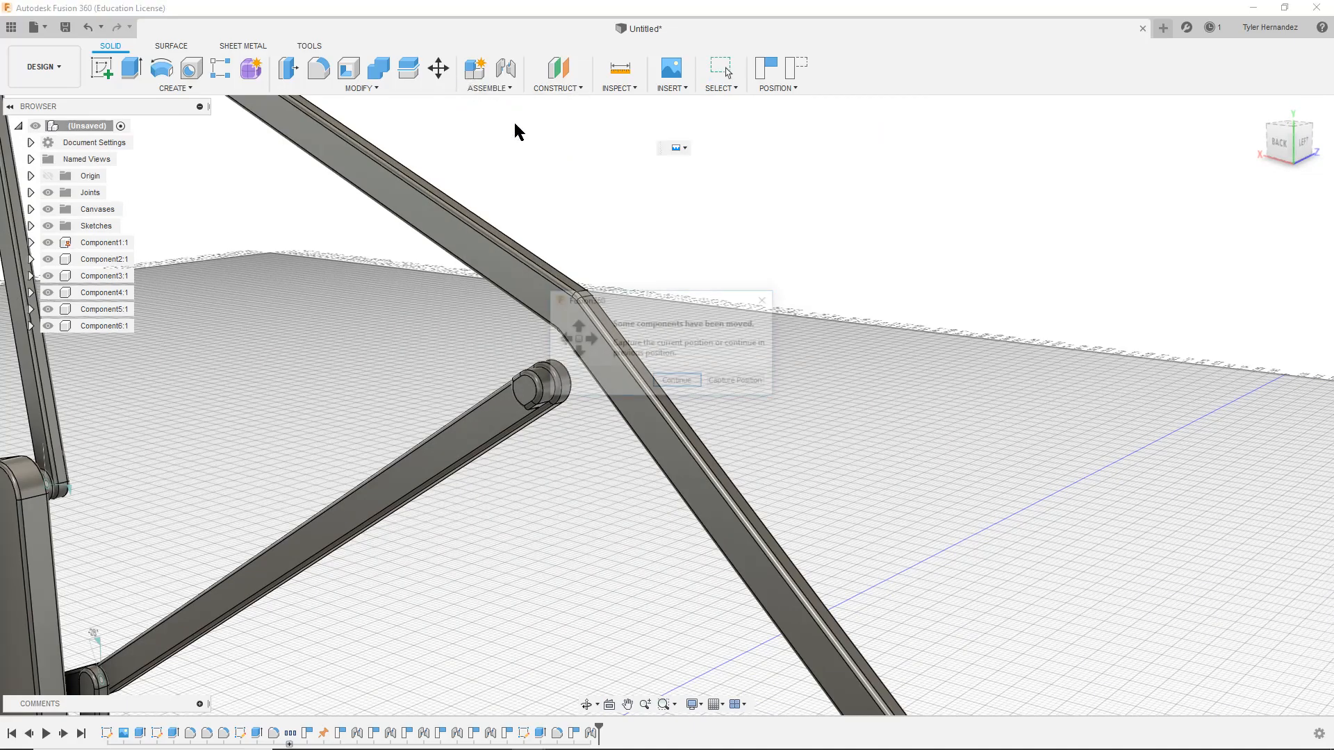
pyautogui.click(741, 382)
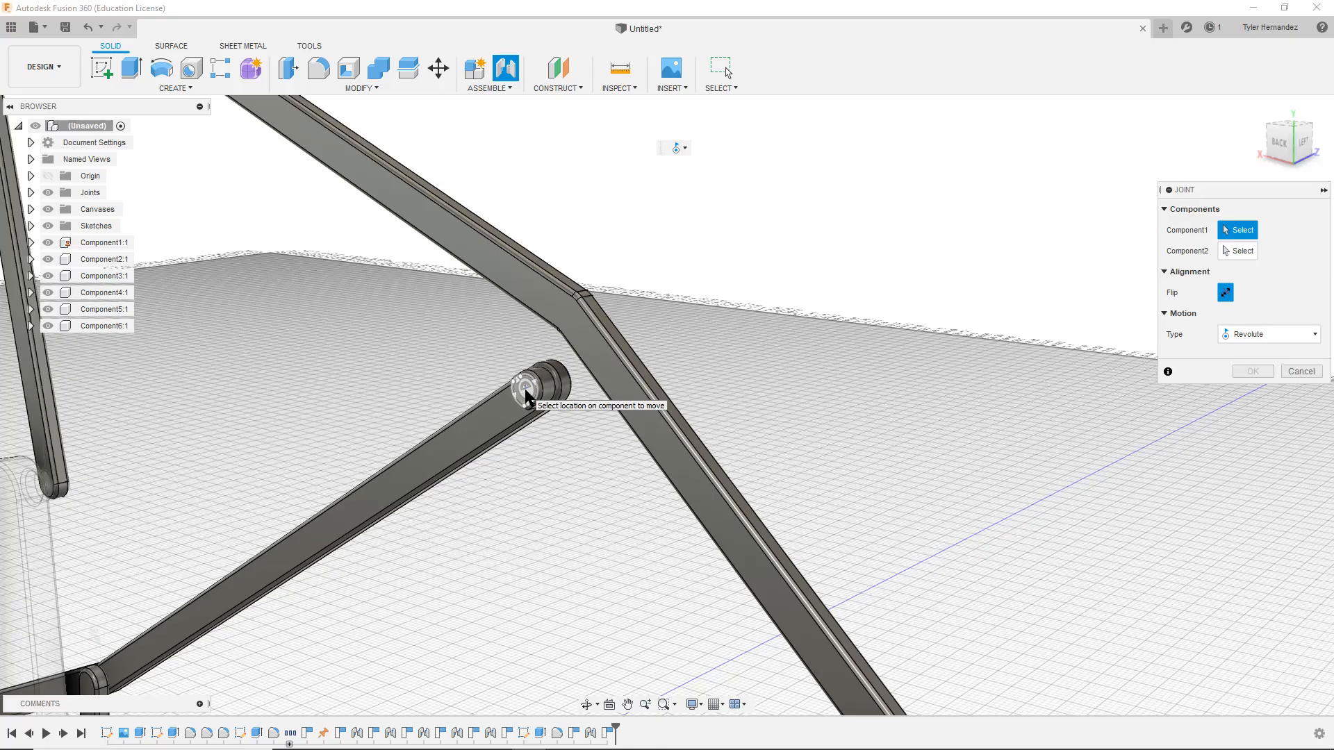
pyautogui.click(549, 386)
# Complete the revolute joint at the centre of the long bent bar's bend, on its front face
pyautogui.keyDown('shift'); pyautogui.moveTo(675, 382); pyautogui.dragTo(672, 330, button='middle'); pyautogui.keyUp('shift')
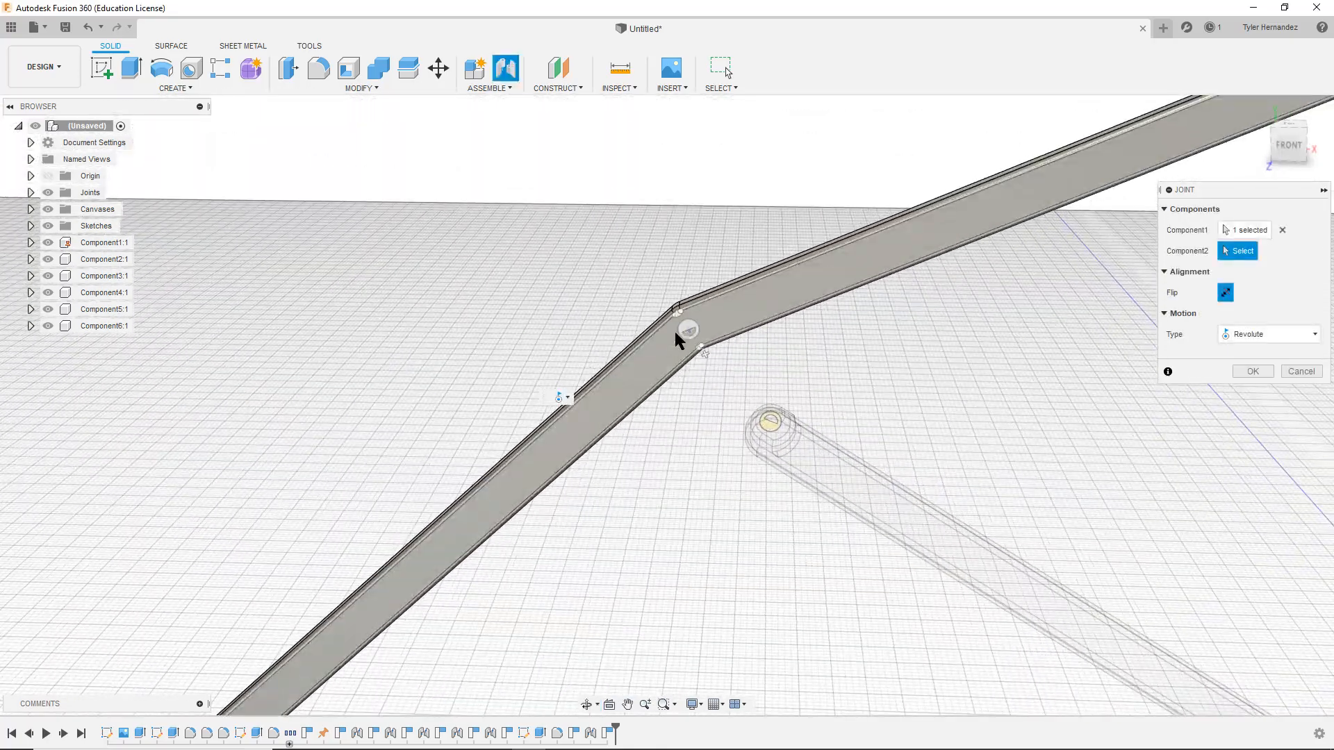
pyautogui.click(685, 331)
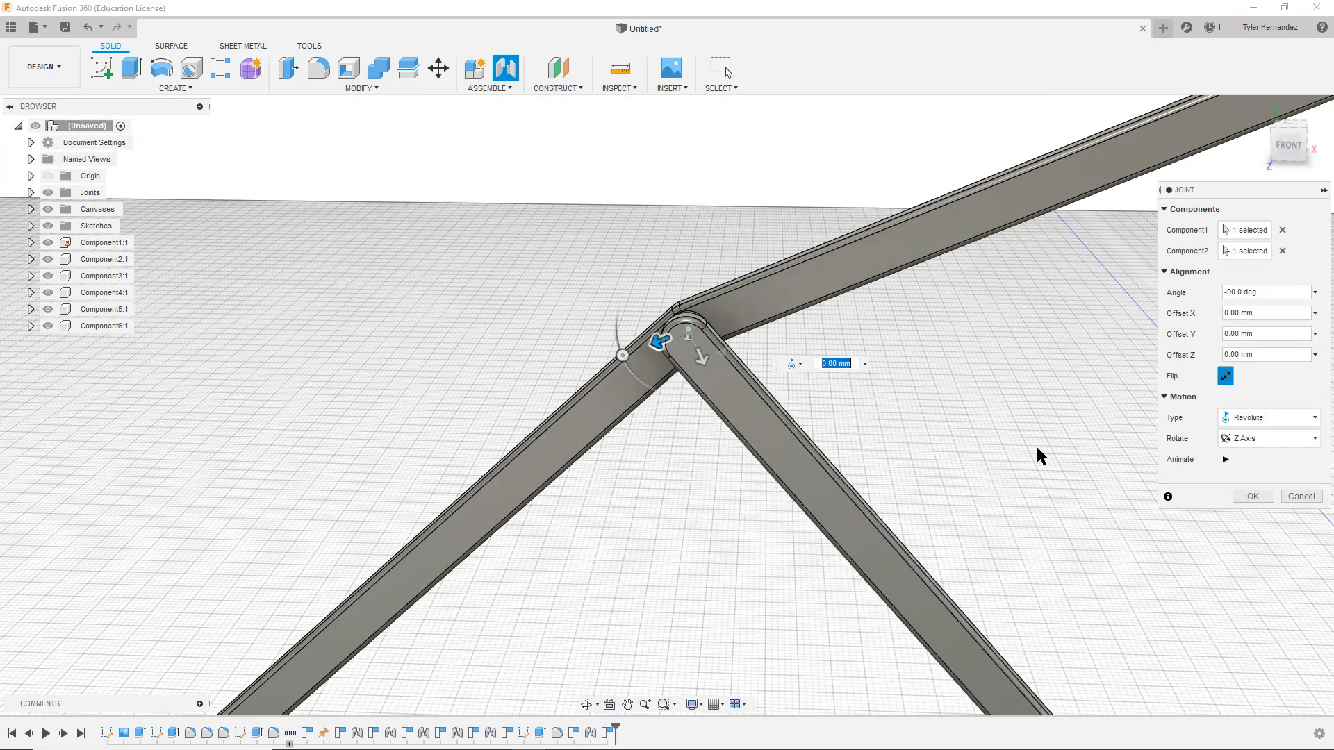
pyautogui.click(1253, 496)
# Turn the crank on the plate to test how the fully jointed linkage moves and compare it with the reference drawing
pyautogui.keyDown('shift'); pyautogui.moveTo(1258, 499); pyautogui.dragTo(1034, 523, button='middle'); pyautogui.keyUp('shift')
pyautogui.scroll(-3, 1044, 547)
pyautogui.moveTo(1117, 511); pyautogui.dragTo(518, 307, button='middle')
pyautogui.scroll(-4, 657, 485)
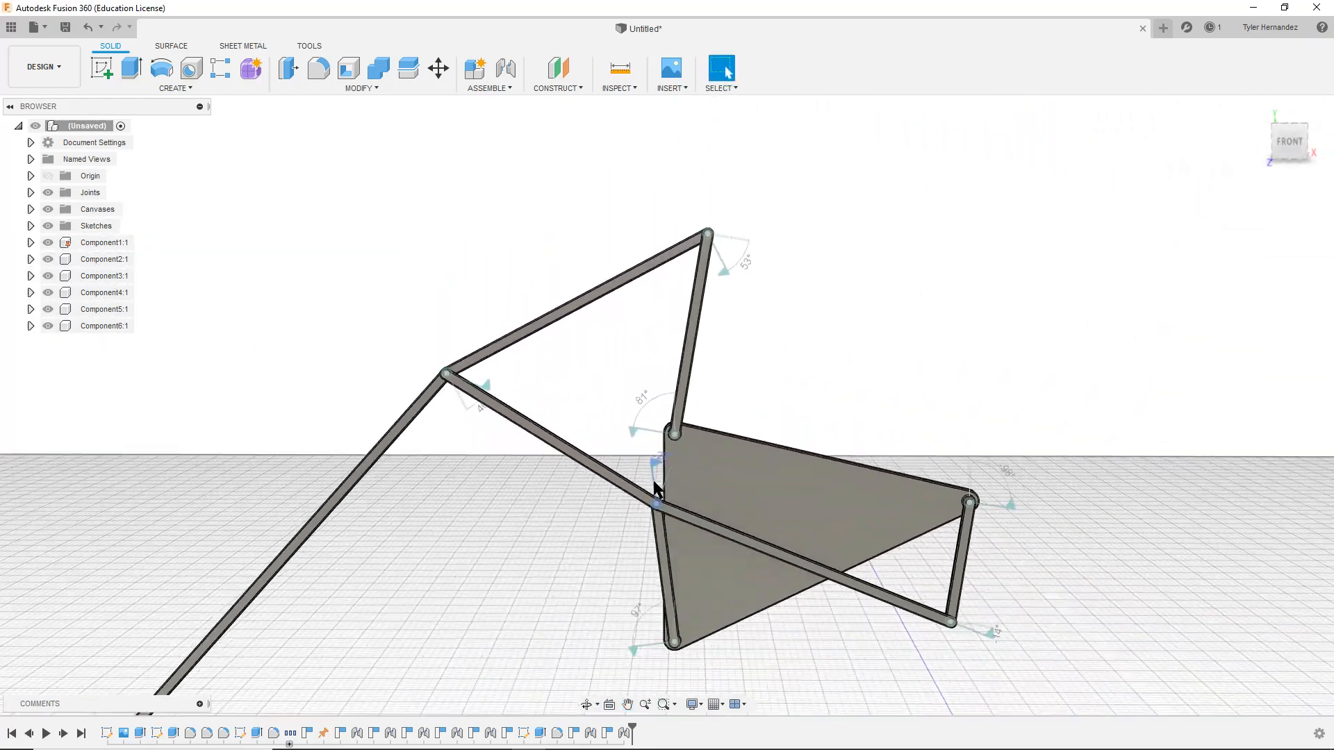
pyautogui.moveTo(669, 427); pyautogui.dragTo(668, 338, button='middle')
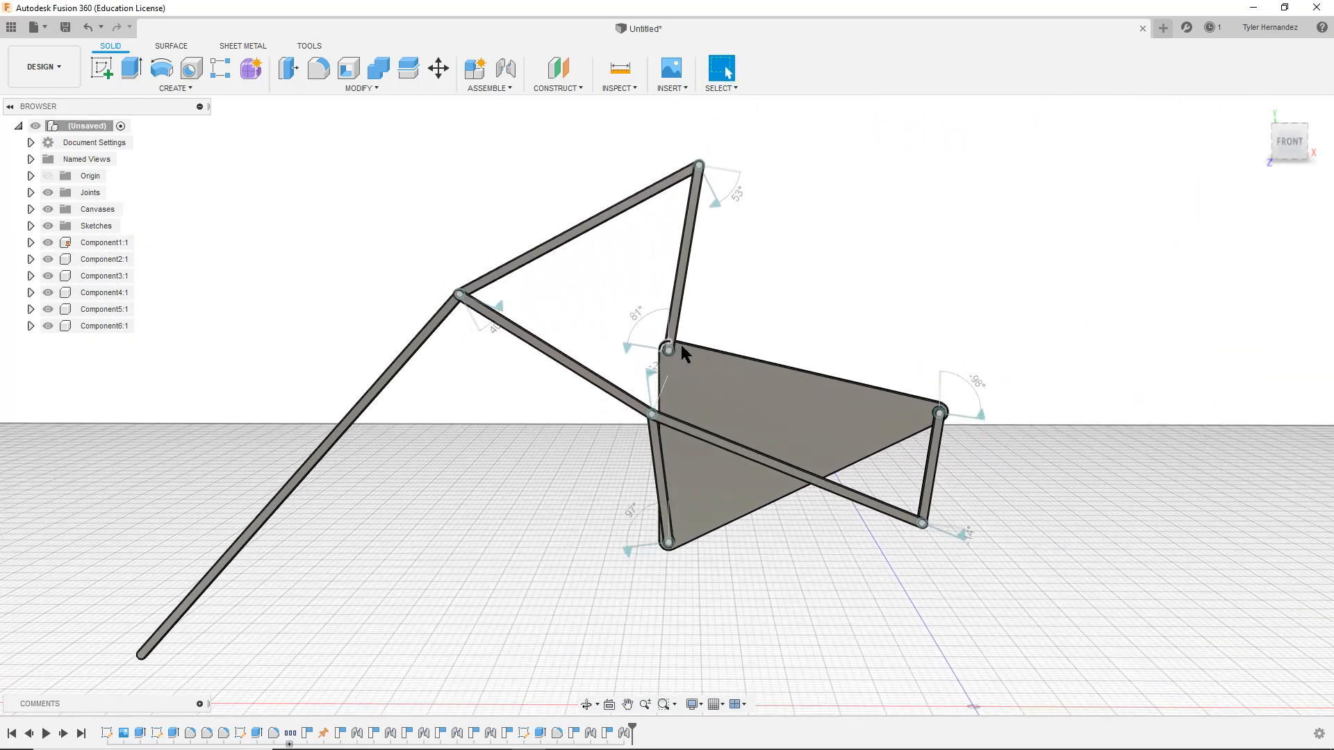
pyautogui.moveTo(926, 475); pyautogui.dragTo(924, 417)
pyautogui.moveTo(717, 587); pyautogui.dragTo(696, 465, button='middle')
pyautogui.scroll(-4, 701, 471)
pyautogui.moveTo(819, 428); pyautogui.dragTo(848, 441)
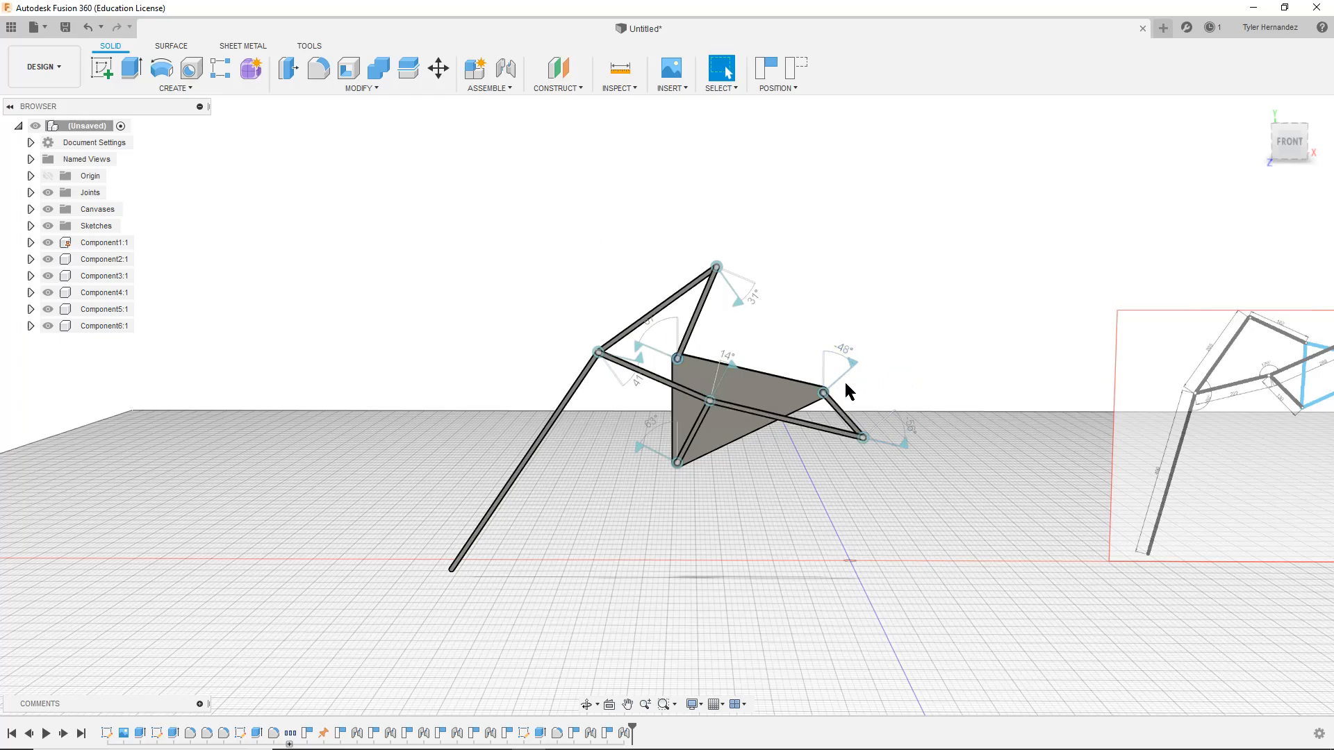
pyautogui.click(493, 91)
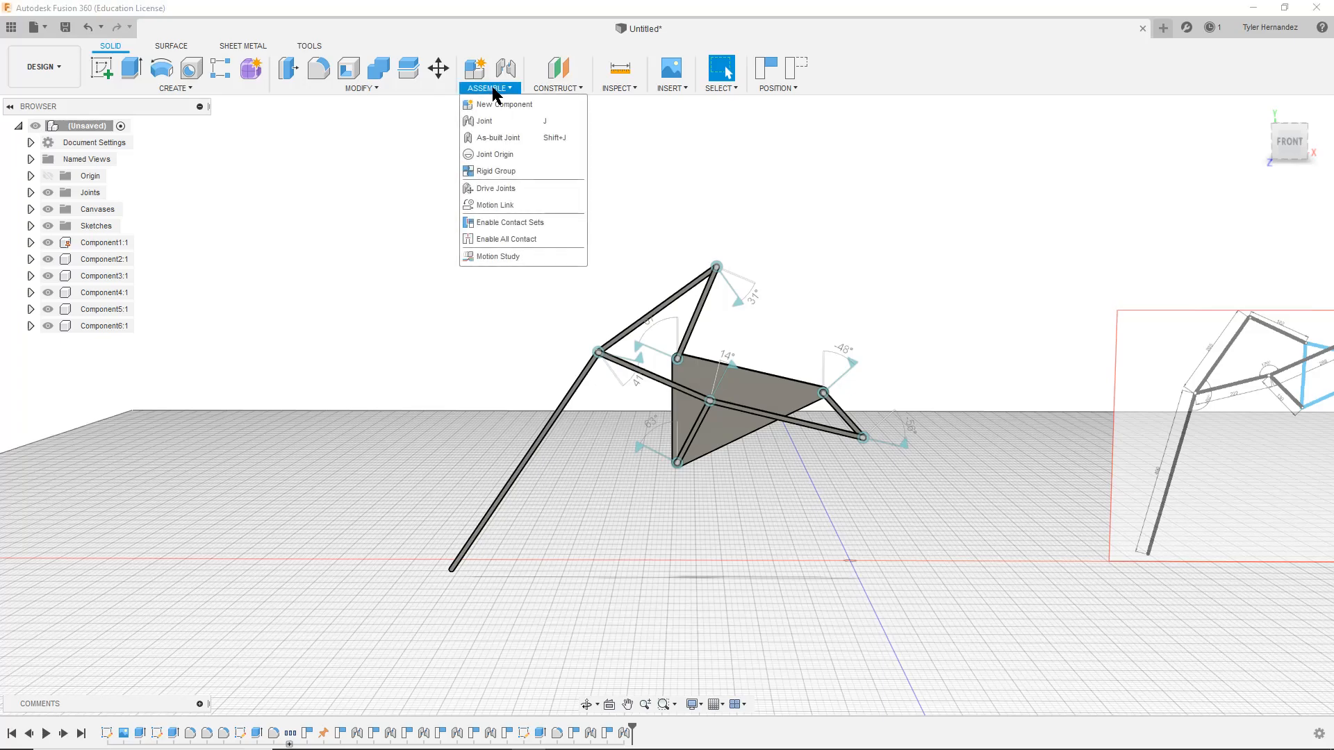
pyautogui.click(513, 256)
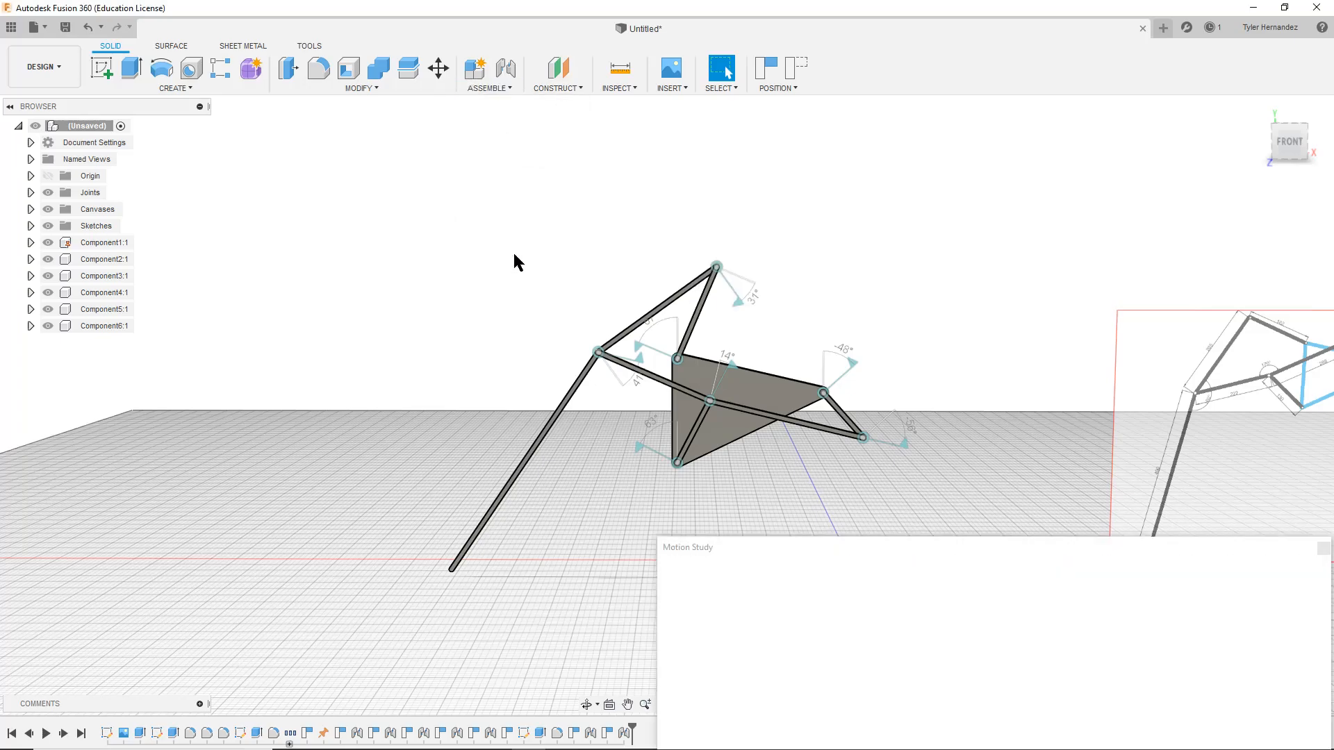
pyautogui.moveTo(1012, 548); pyautogui.dragTo(905, 496)
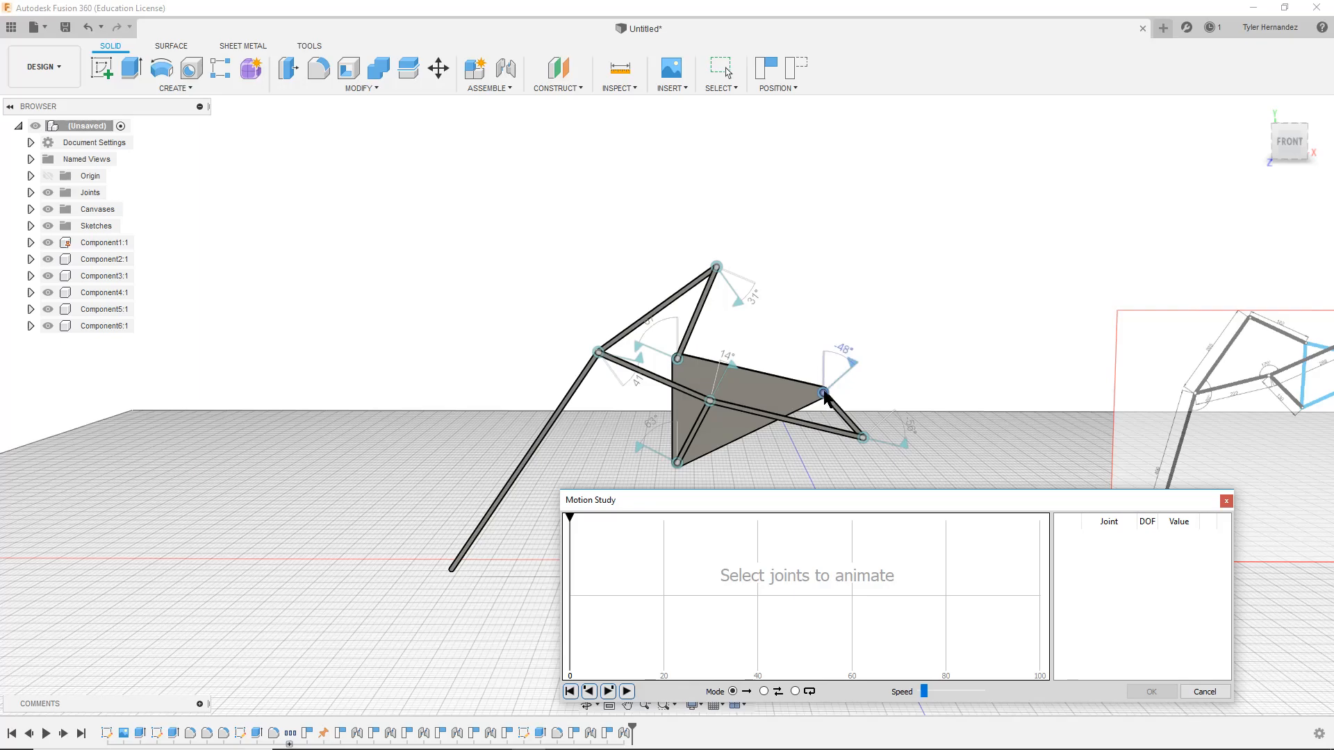
pyautogui.scroll(3, 818, 404)
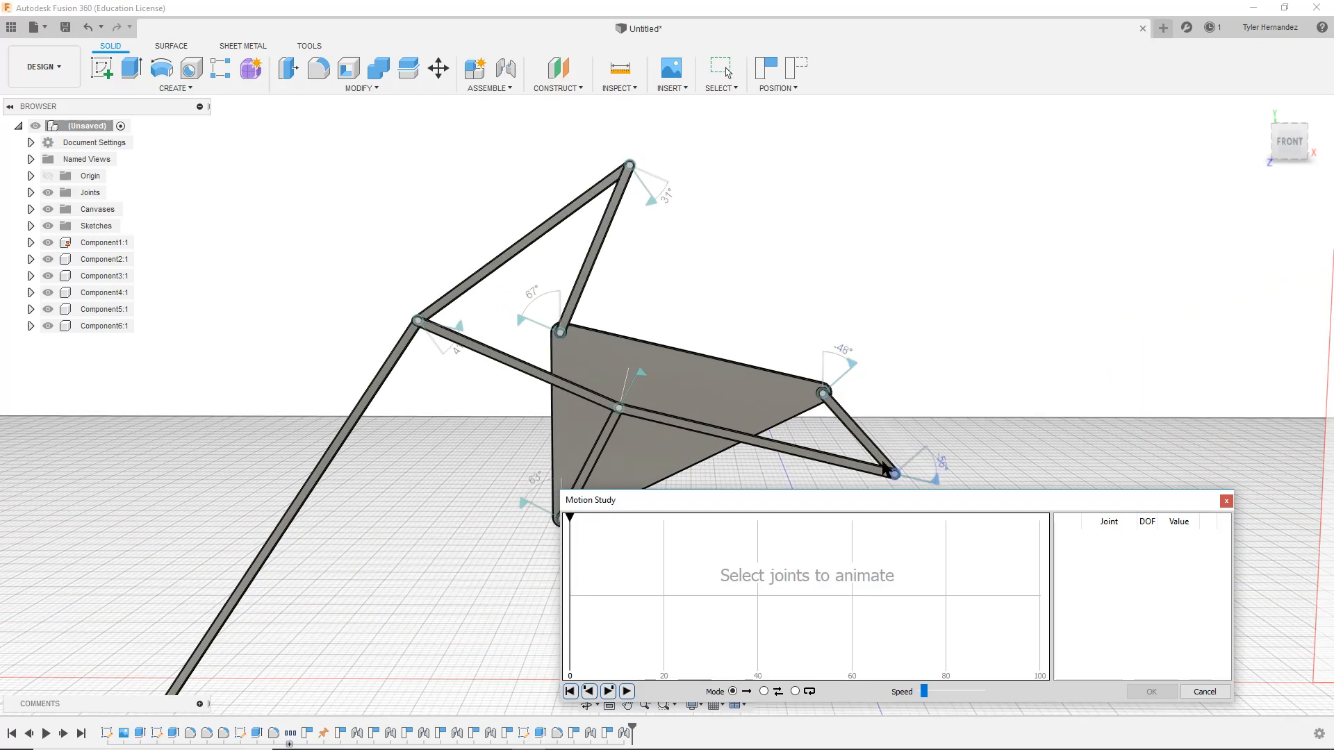
pyautogui.click(824, 394)
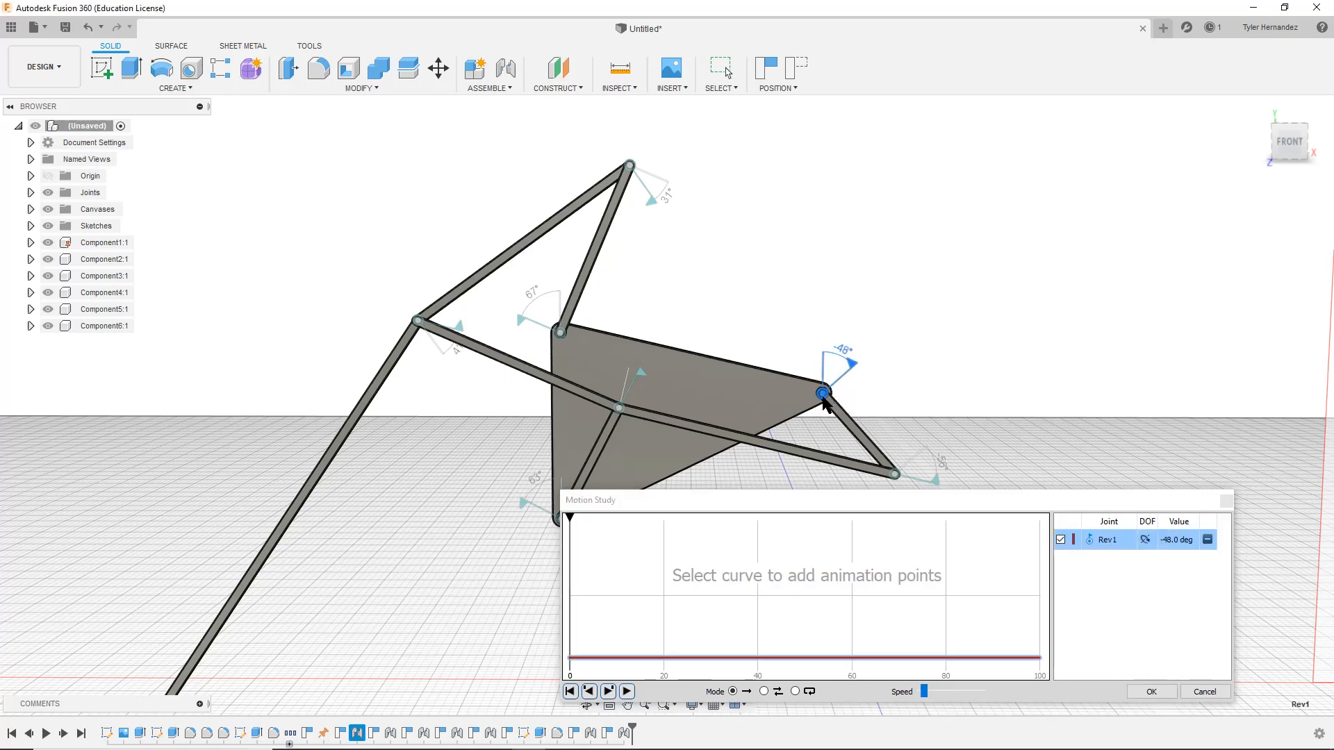
pyautogui.moveTo(887, 507); pyautogui.dragTo(1019, 129)
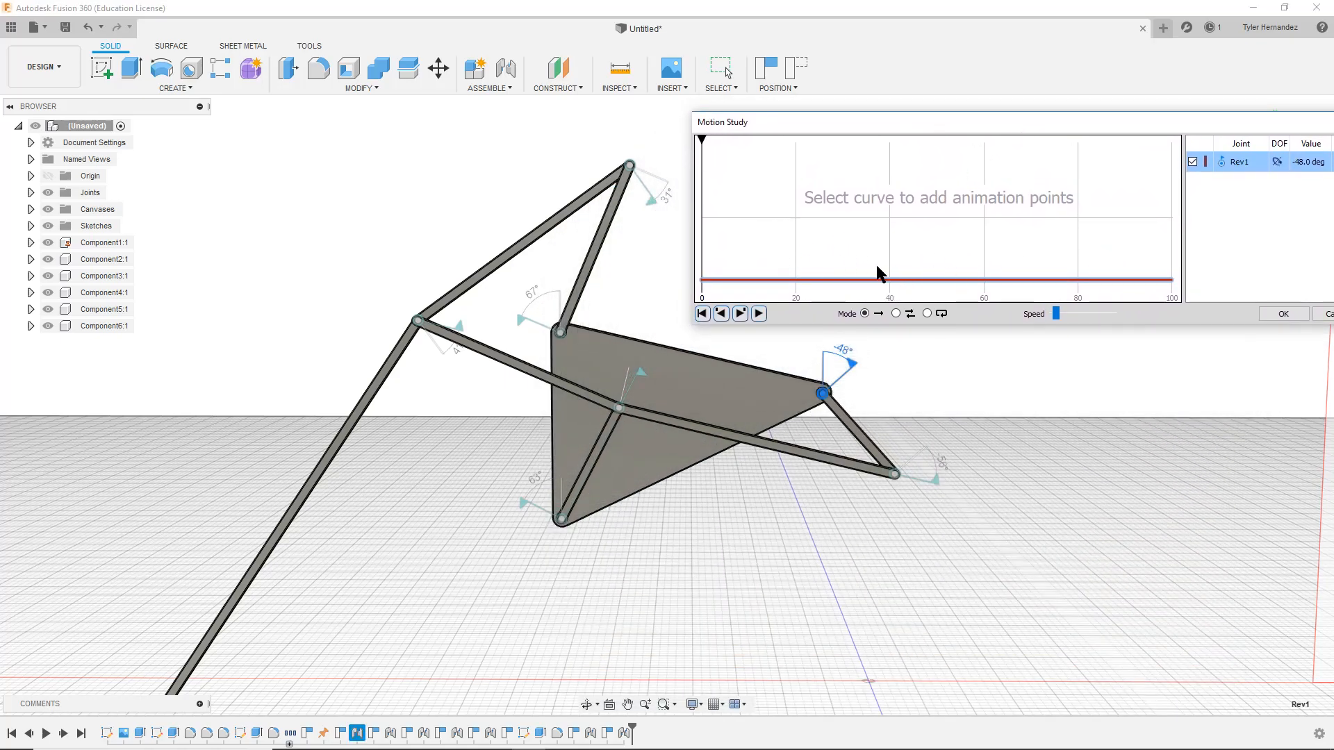
pyautogui.moveTo(1257, 120); pyautogui.dragTo(1102, 161)
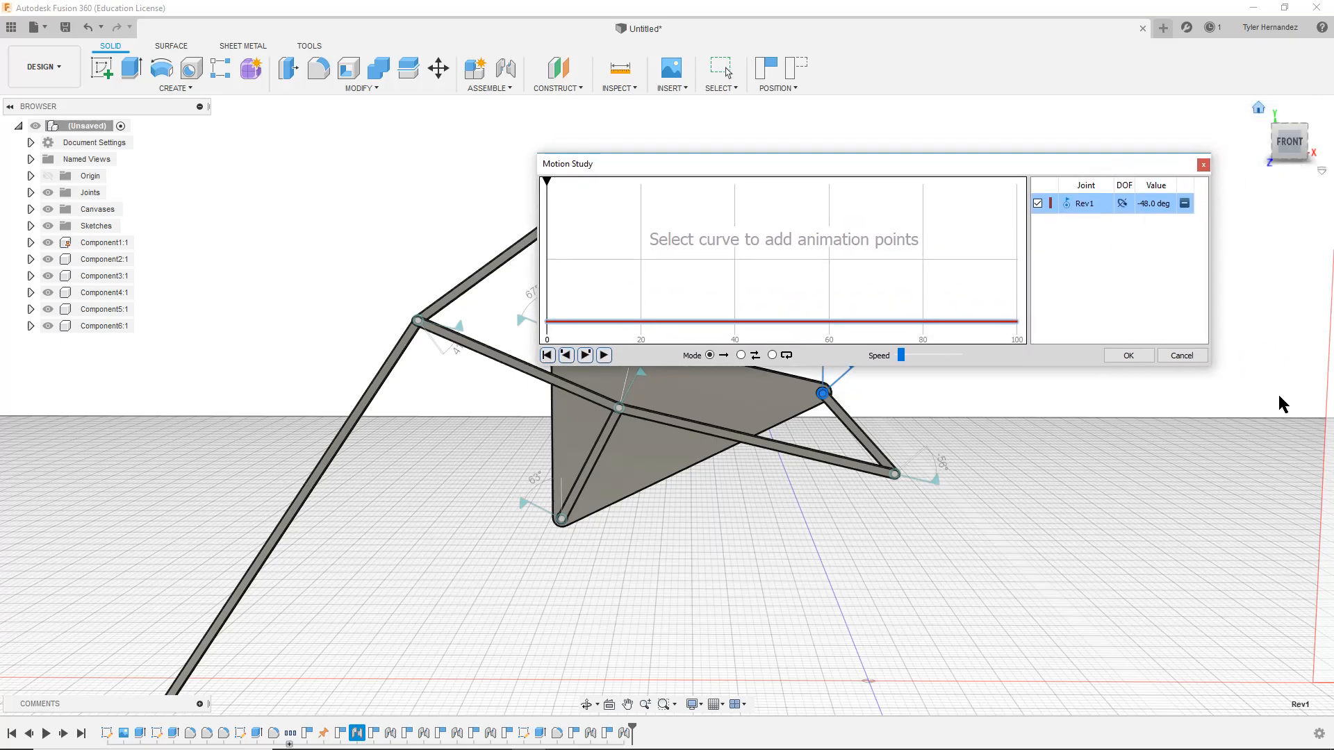
pyautogui.click(1192, 355)
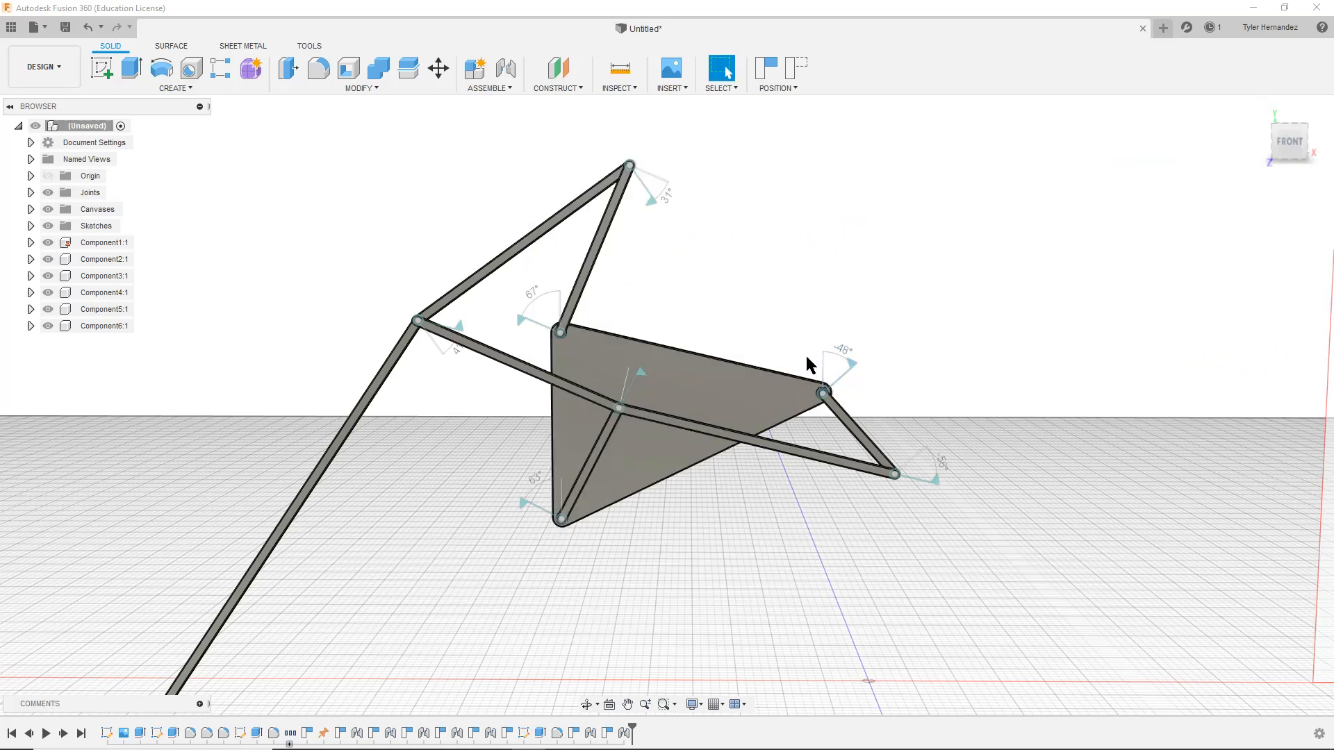
# Set the angle of the crank's revolute joint at the plate's pointed corner to 0 deg
pyautogui.doubleClick(825, 396)
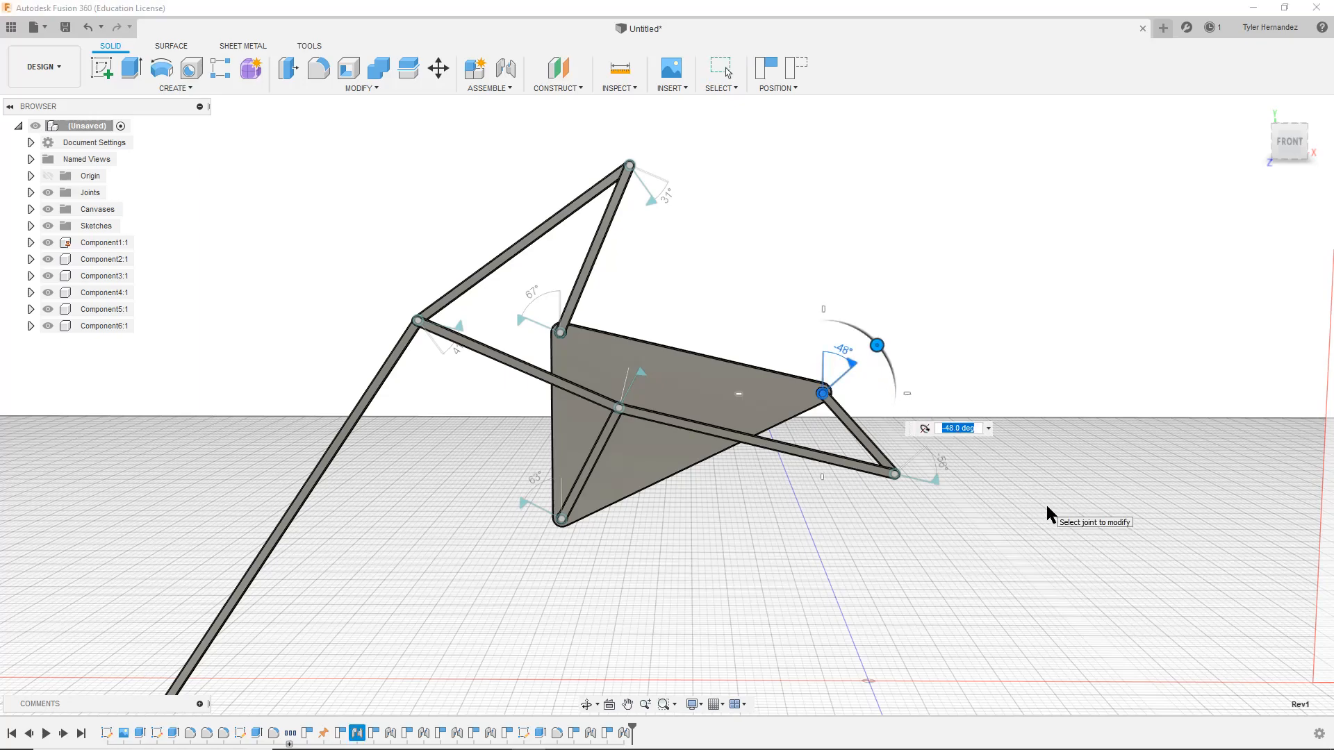
pyautogui.write('0')
pyautogui.press('Return')
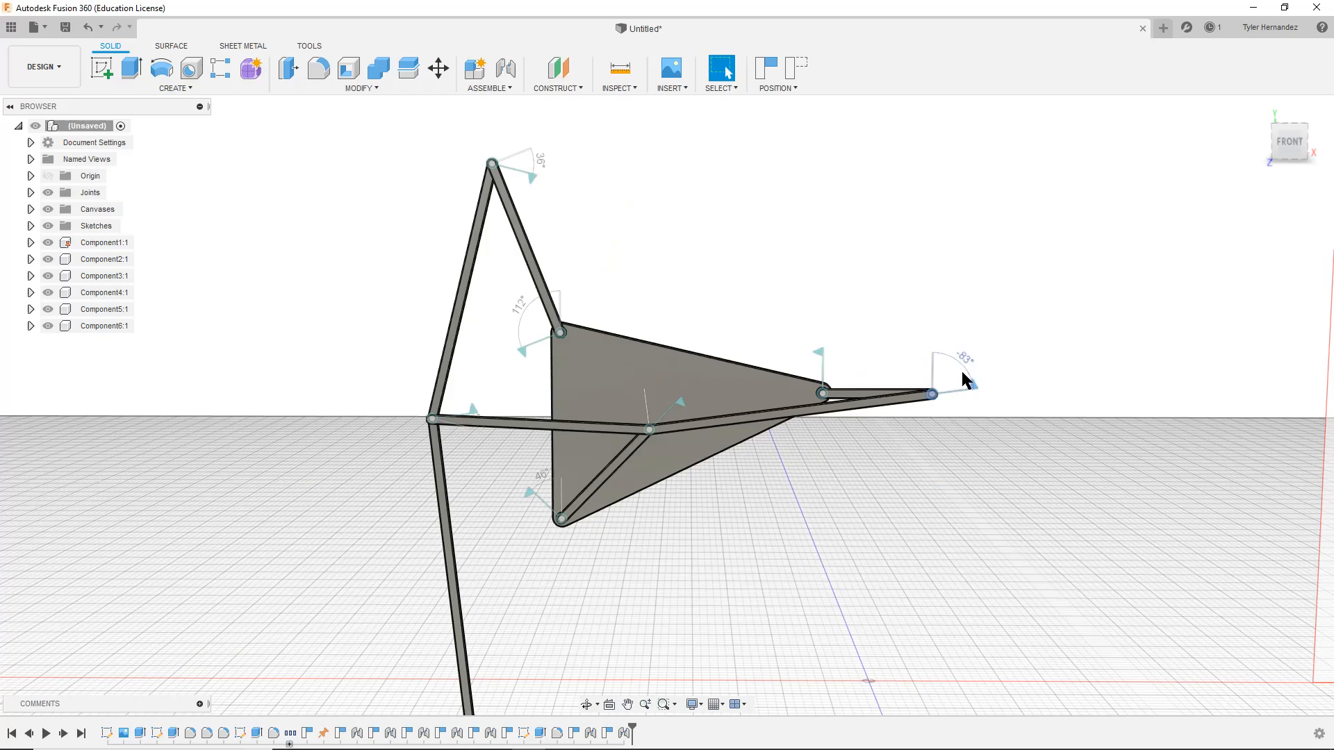
# Rotate the crank inward over the plate and set its revolute joint angle at the plate's pointed corner to 180 deg
pyautogui.moveTo(896, 394); pyautogui.dragTo(792, 407)
pyautogui.click(872, 393)
pyautogui.click(872, 391)
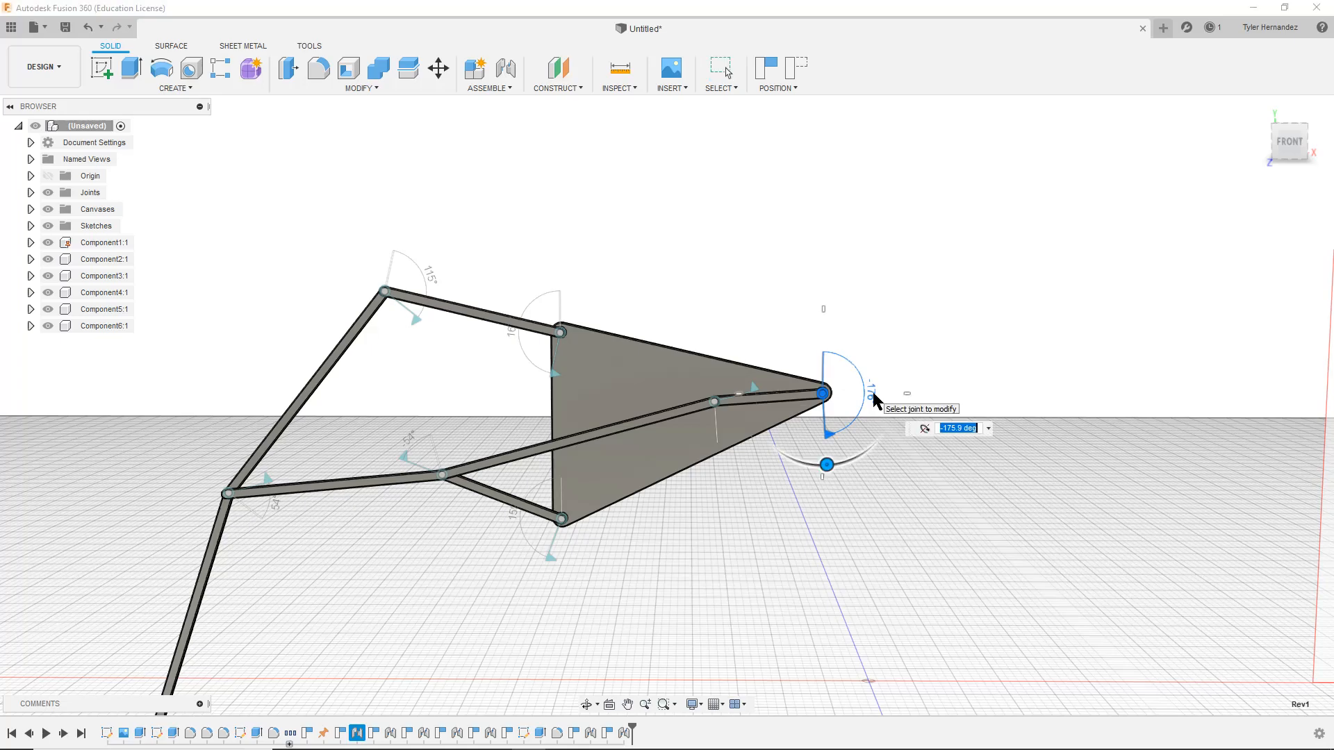
pyautogui.write('180')
pyautogui.press('Return')
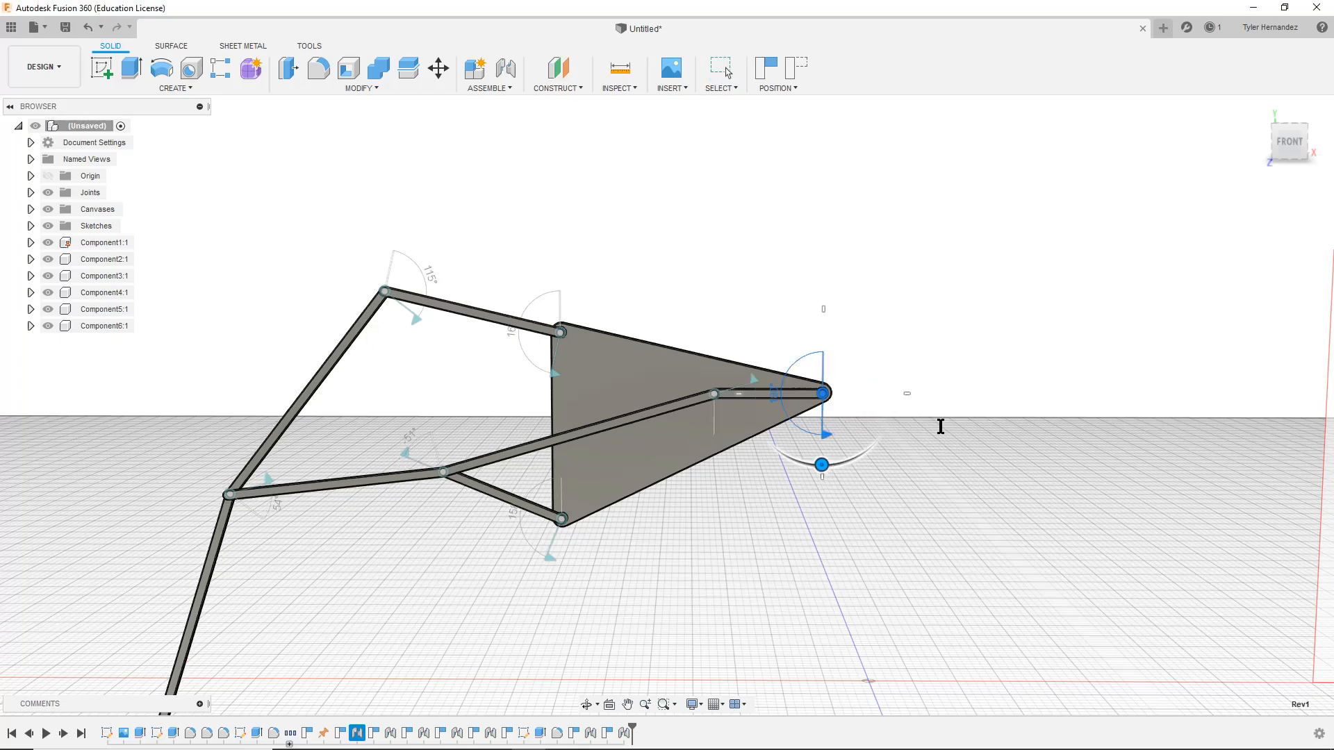
pyautogui.moveTo(452, 395); pyautogui.dragTo(473, 279, button='middle')
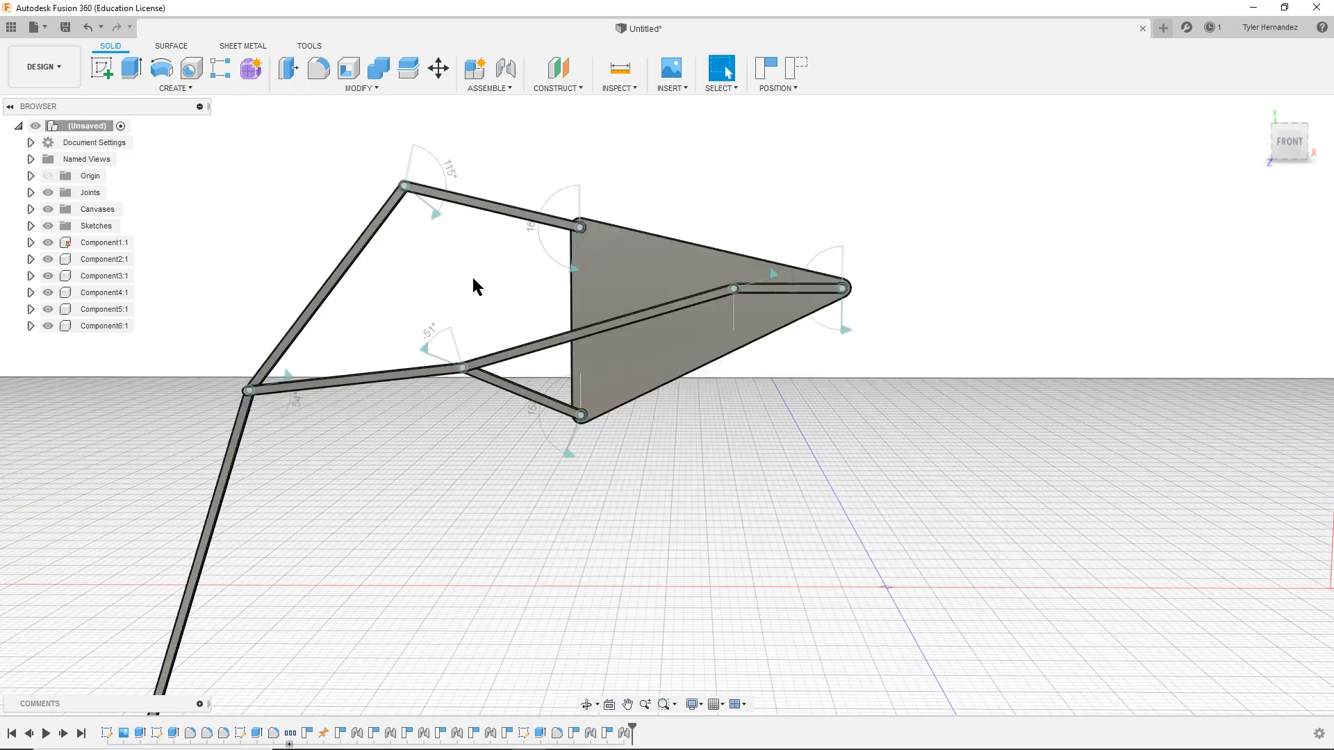
pyautogui.click(501, 92)
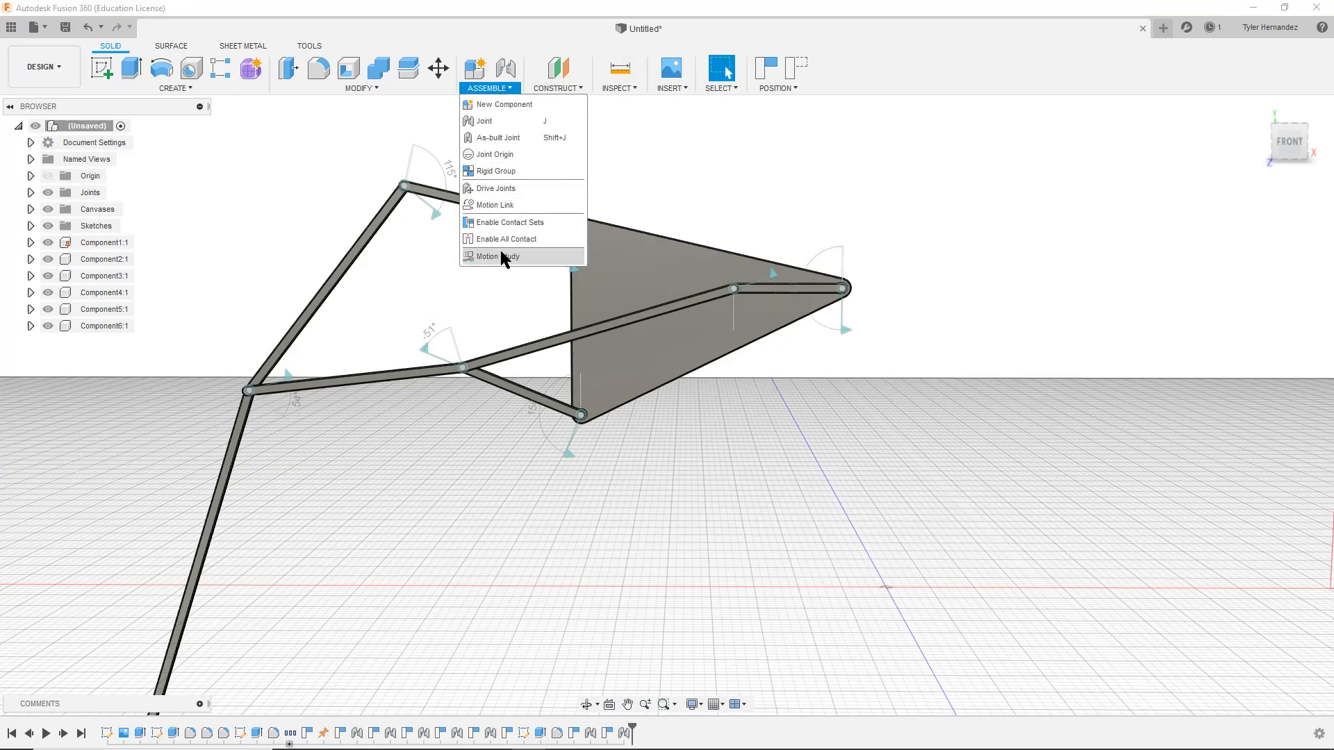
pyautogui.click(499, 255)
pyautogui.moveTo(966, 541); pyautogui.dragTo(894, 414)
pyautogui.click(841, 289)
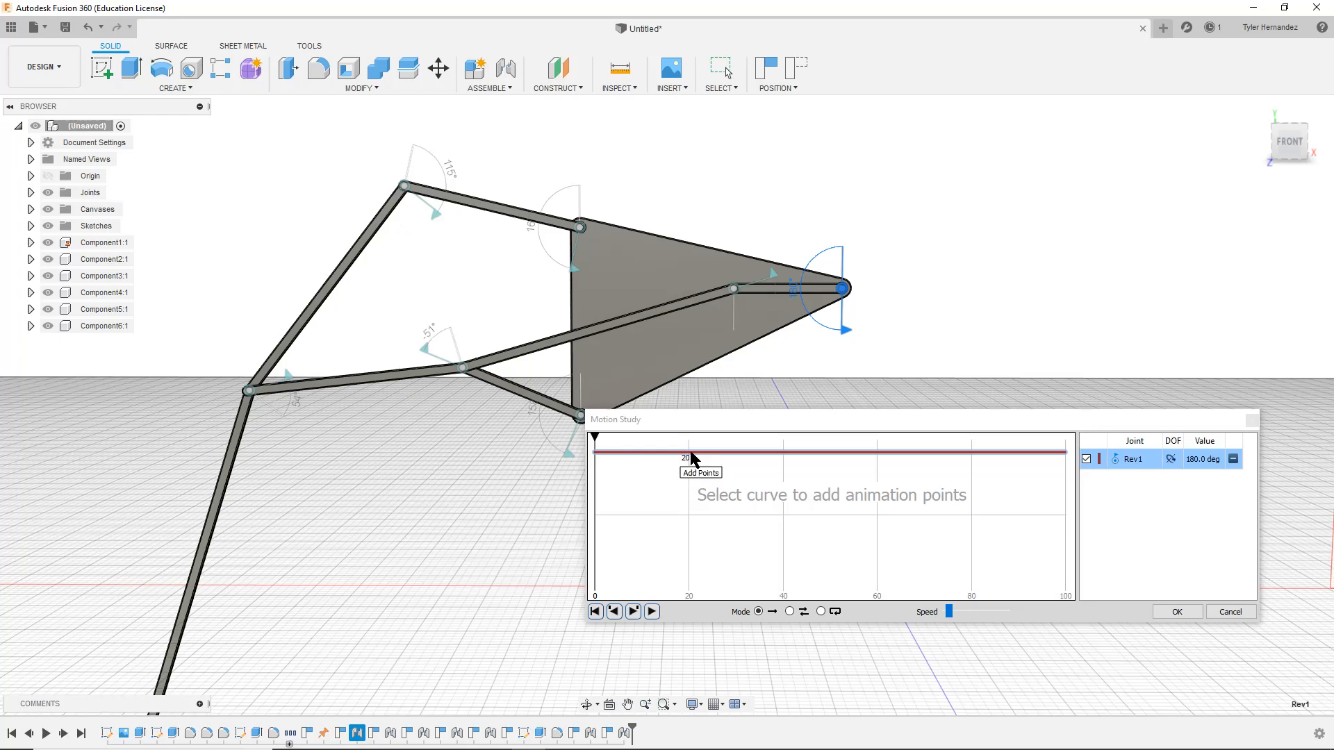
pyautogui.click(642, 452)
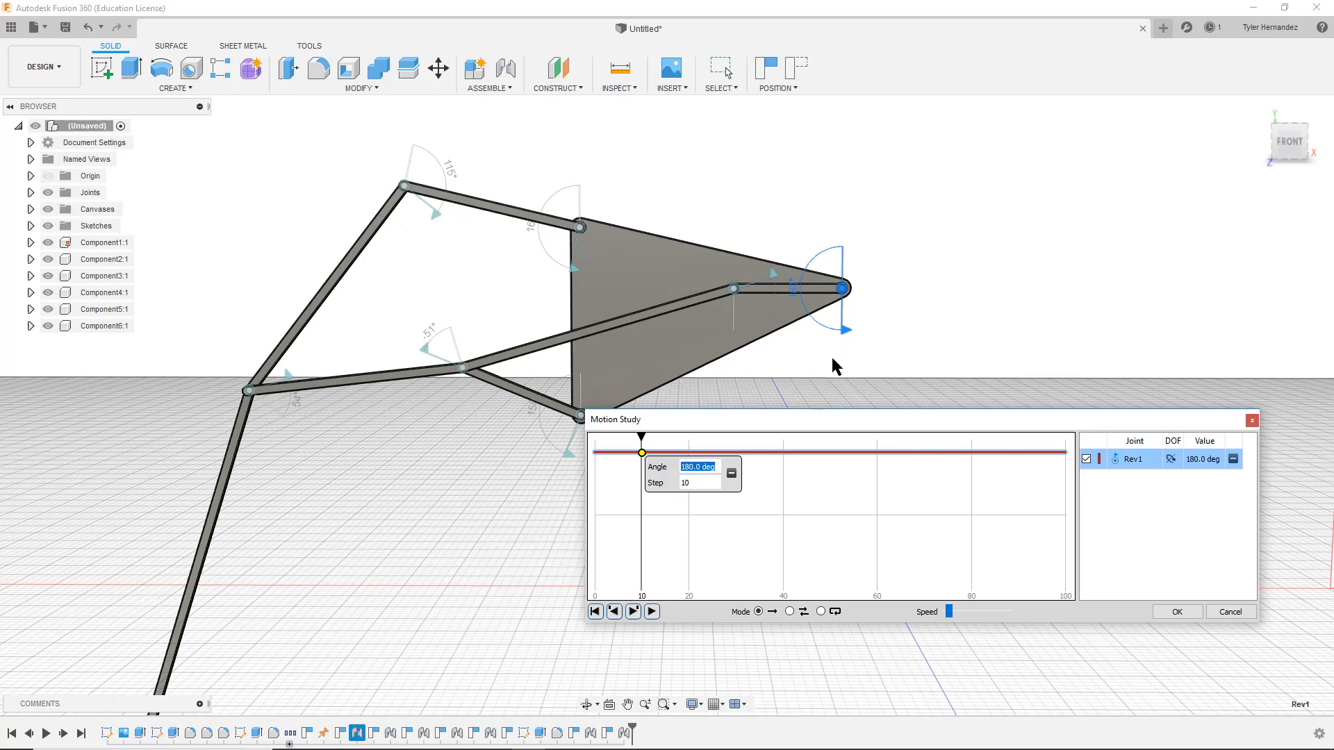
pyautogui.write('90')
pyautogui.press('BackSpace')
pyautogui.press('BackSpace')
pyautogui.write('45')
pyautogui.press('Return')
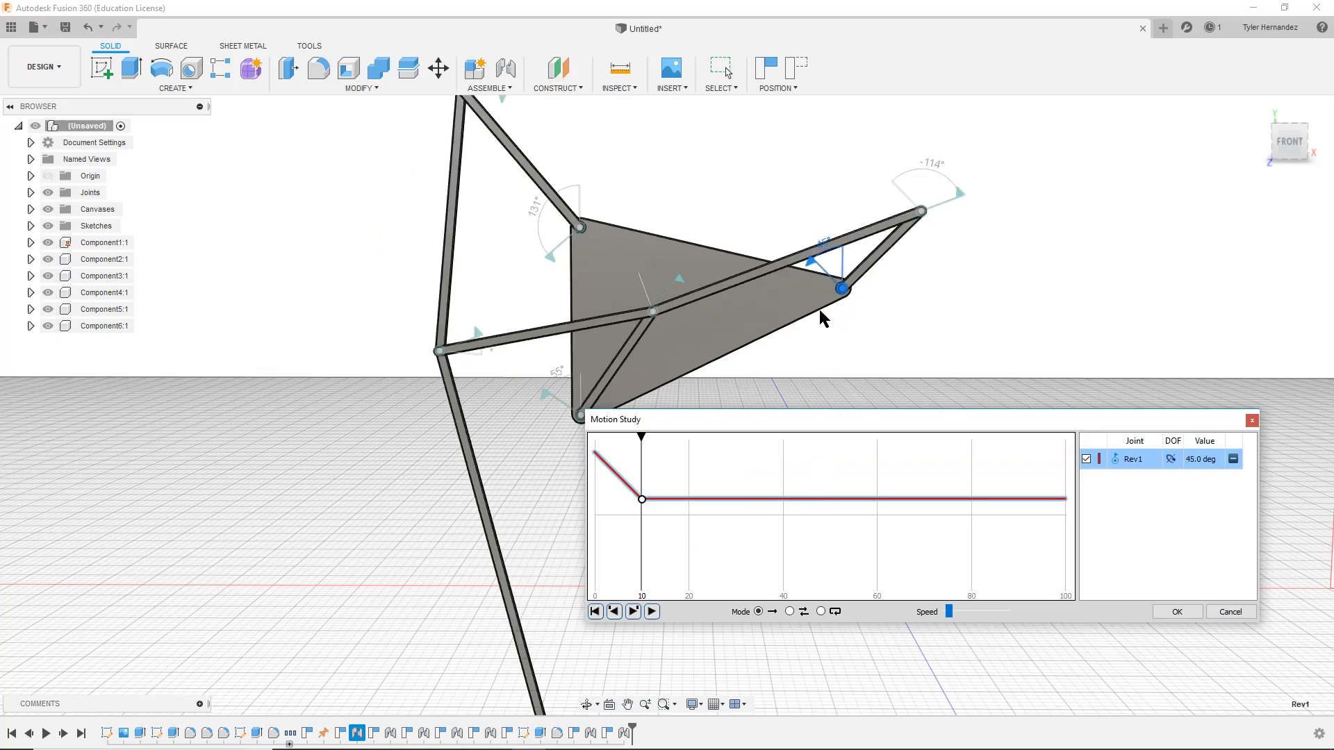
pyautogui.click(872, 257)
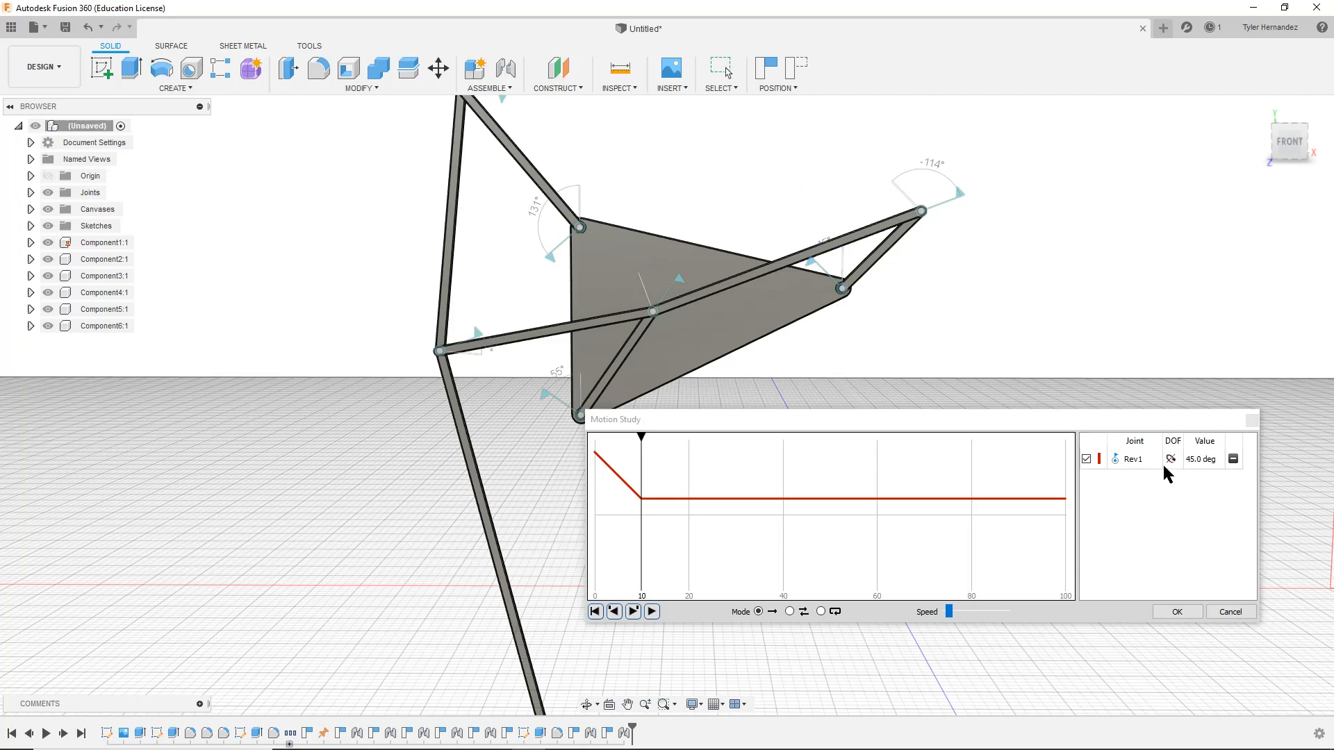
pyautogui.click(1230, 612)
# Start a new motion study and add the crank's revolute joint at the plate's pointed corner
pyautogui.click(513, 89)
pyautogui.click(494, 252)
pyautogui.moveTo(1151, 544); pyautogui.dragTo(1092, 425)
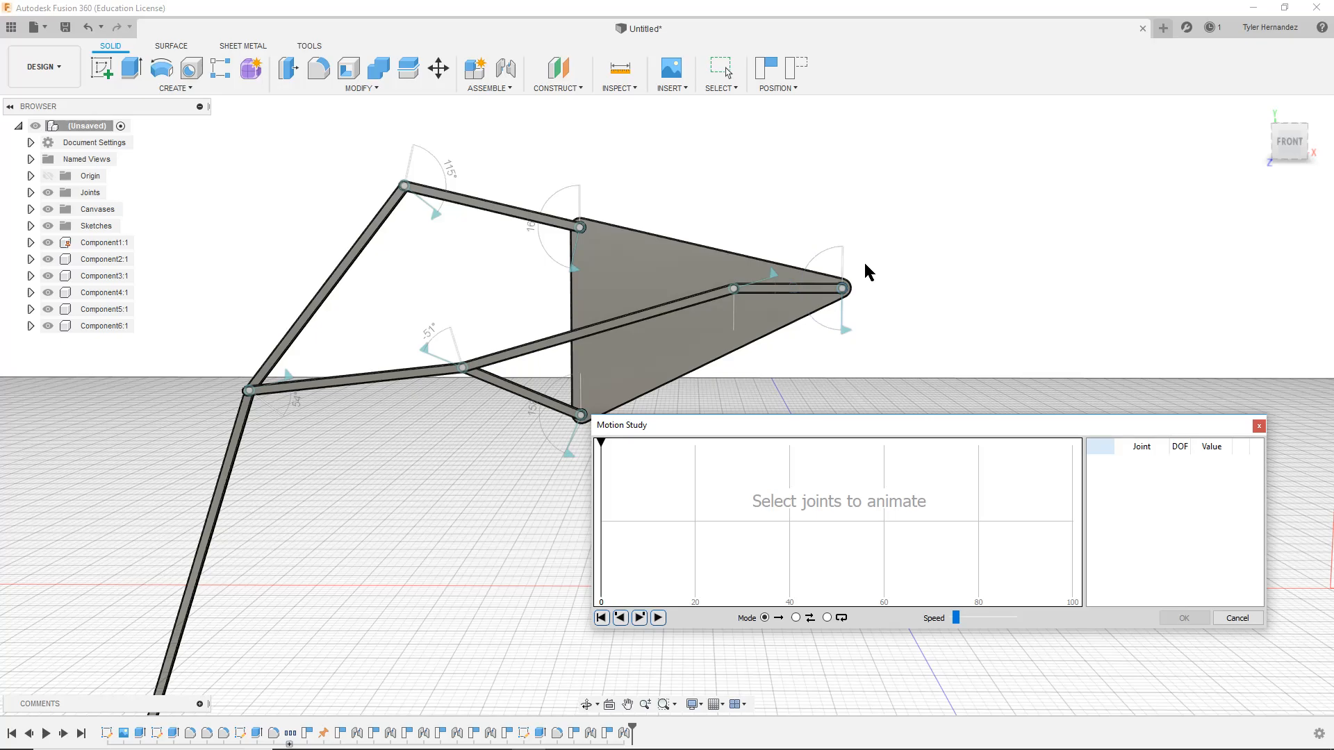
pyautogui.click(842, 288)
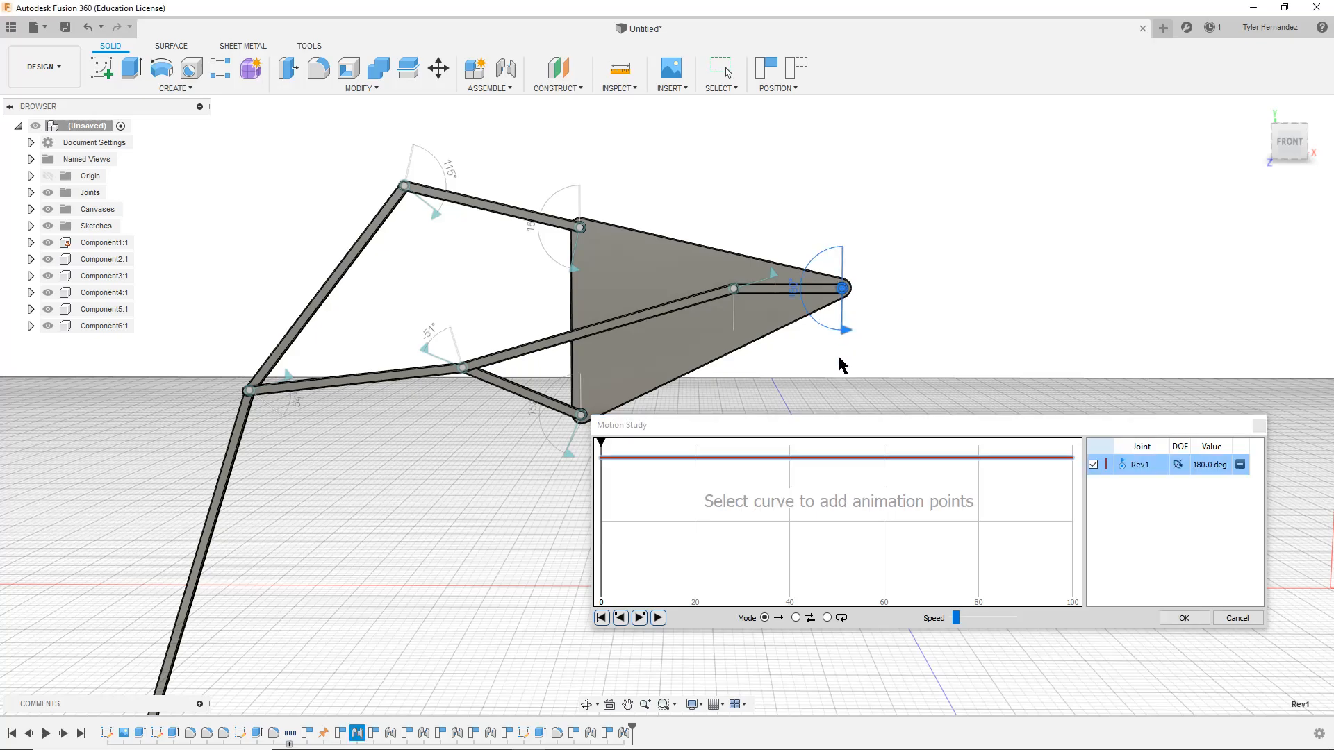
# Add animation points to the crank joint's curve: 135 deg at step 10 and 90 deg at step 20
pyautogui.click(655, 459)
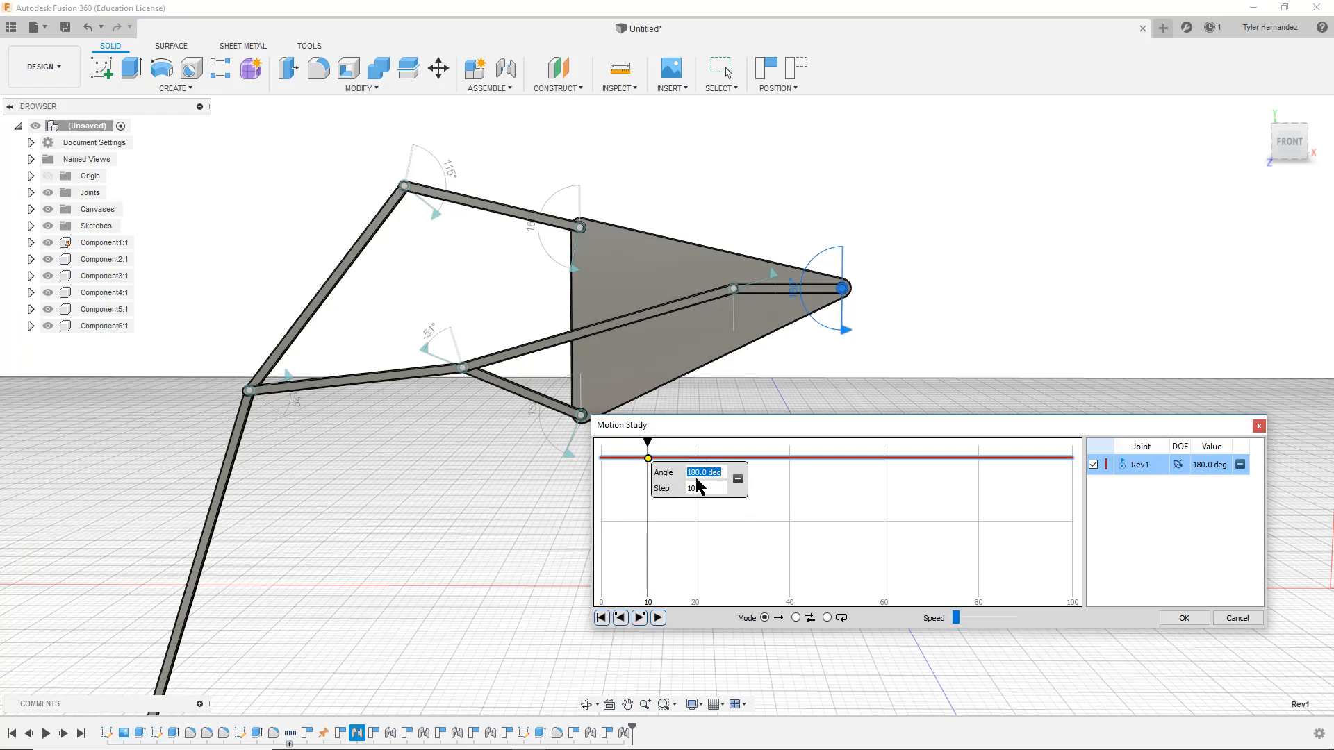
pyautogui.write('135')
pyautogui.press('Return')
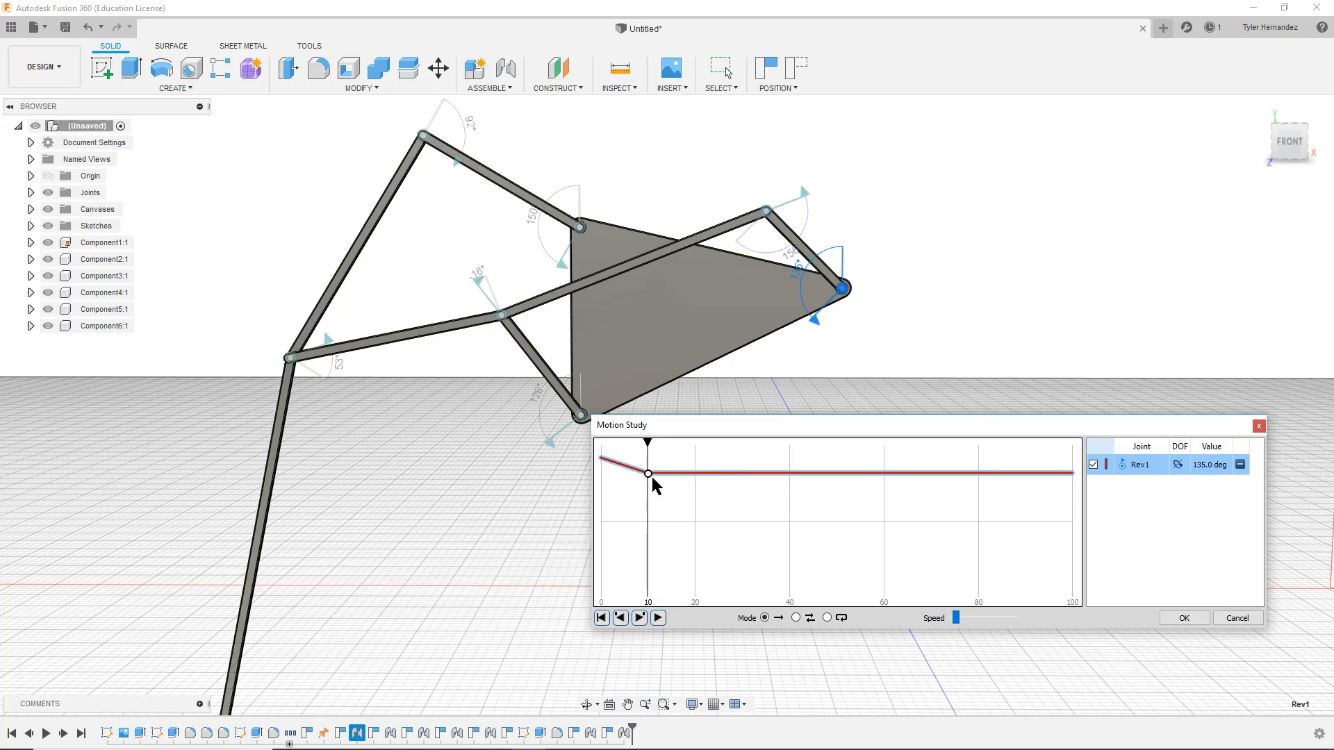
pyautogui.click(694, 472)
pyautogui.write('90')
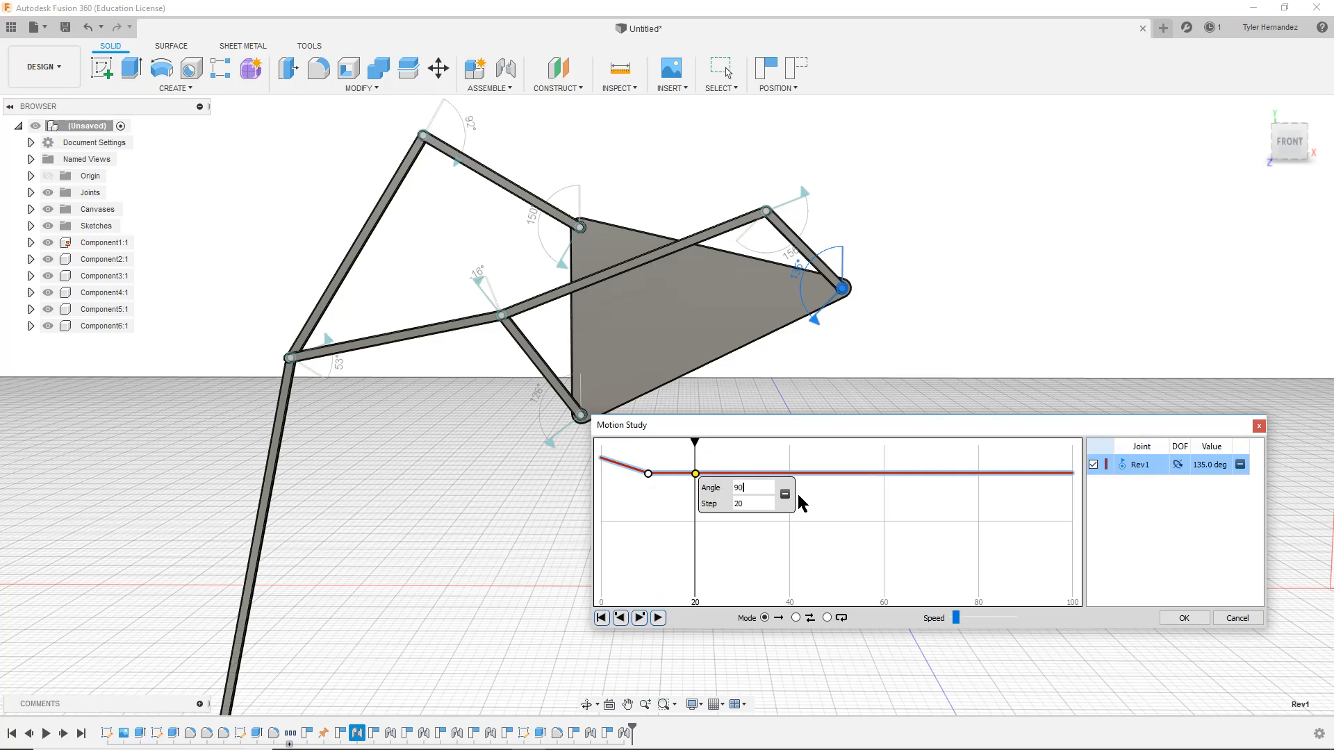
pyautogui.press('Return')
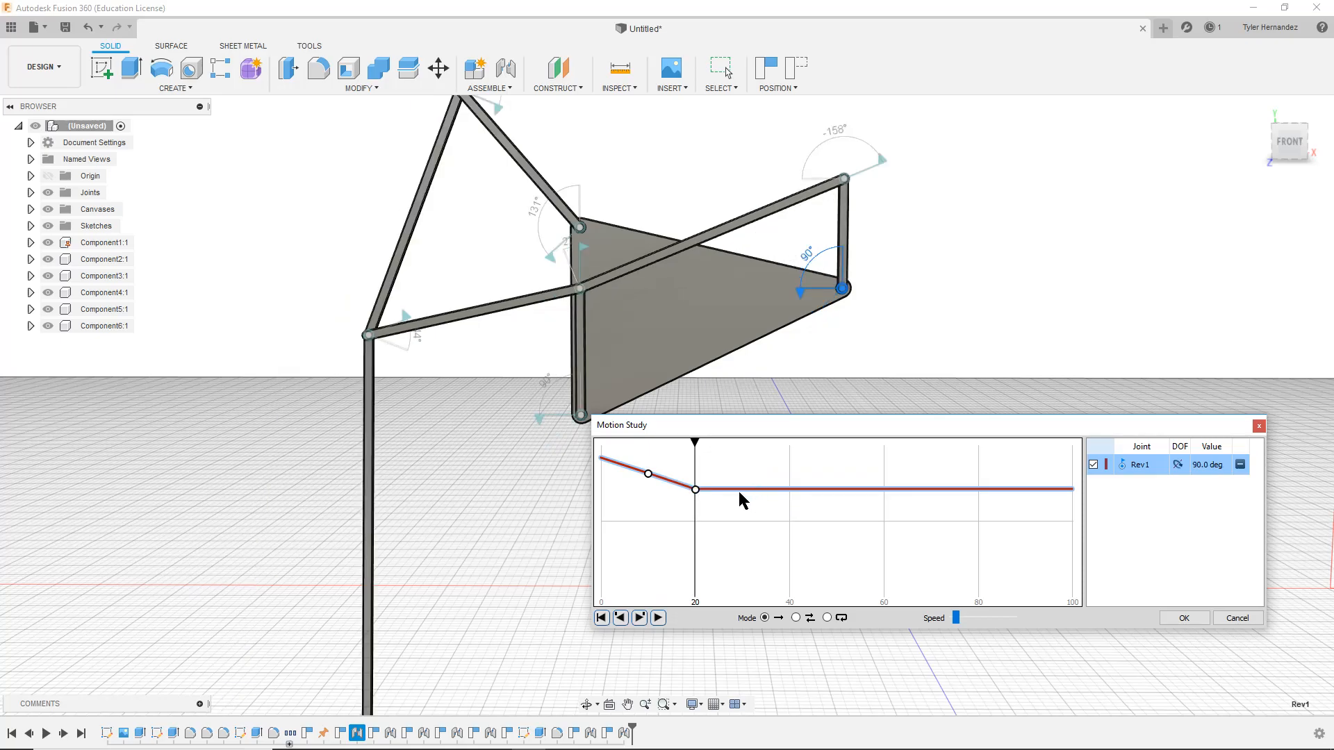
# Continue the crank joint's curve with points of 45 deg at step 30 and 0 deg at step 40
pyautogui.click(744, 488)
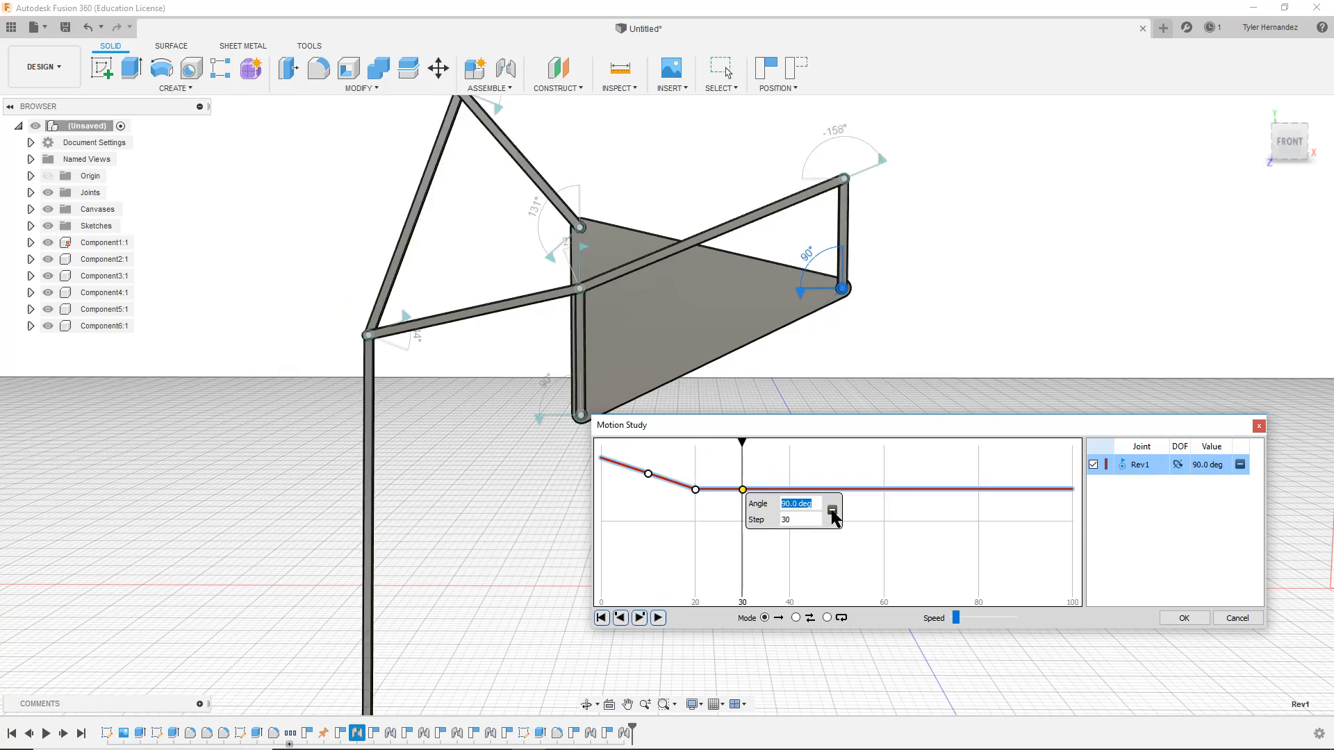
pyautogui.write('45')
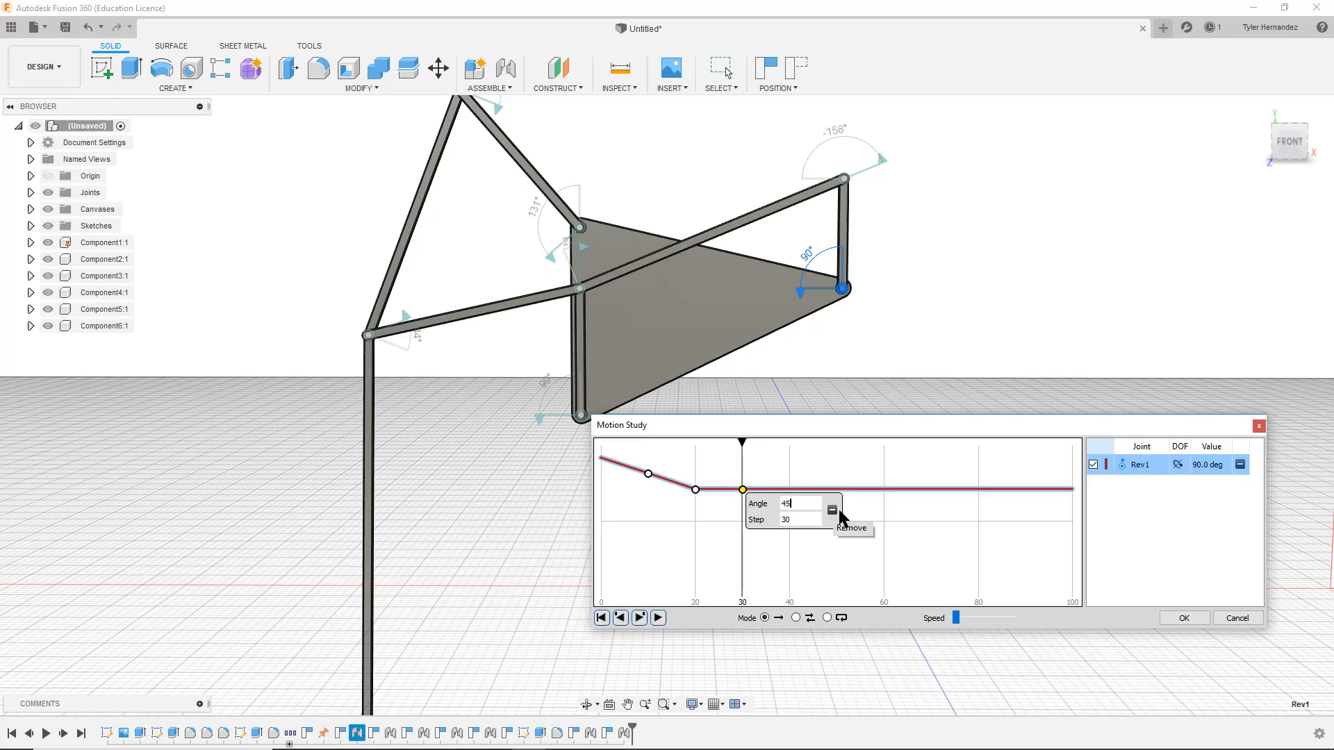
pyautogui.press('Return')
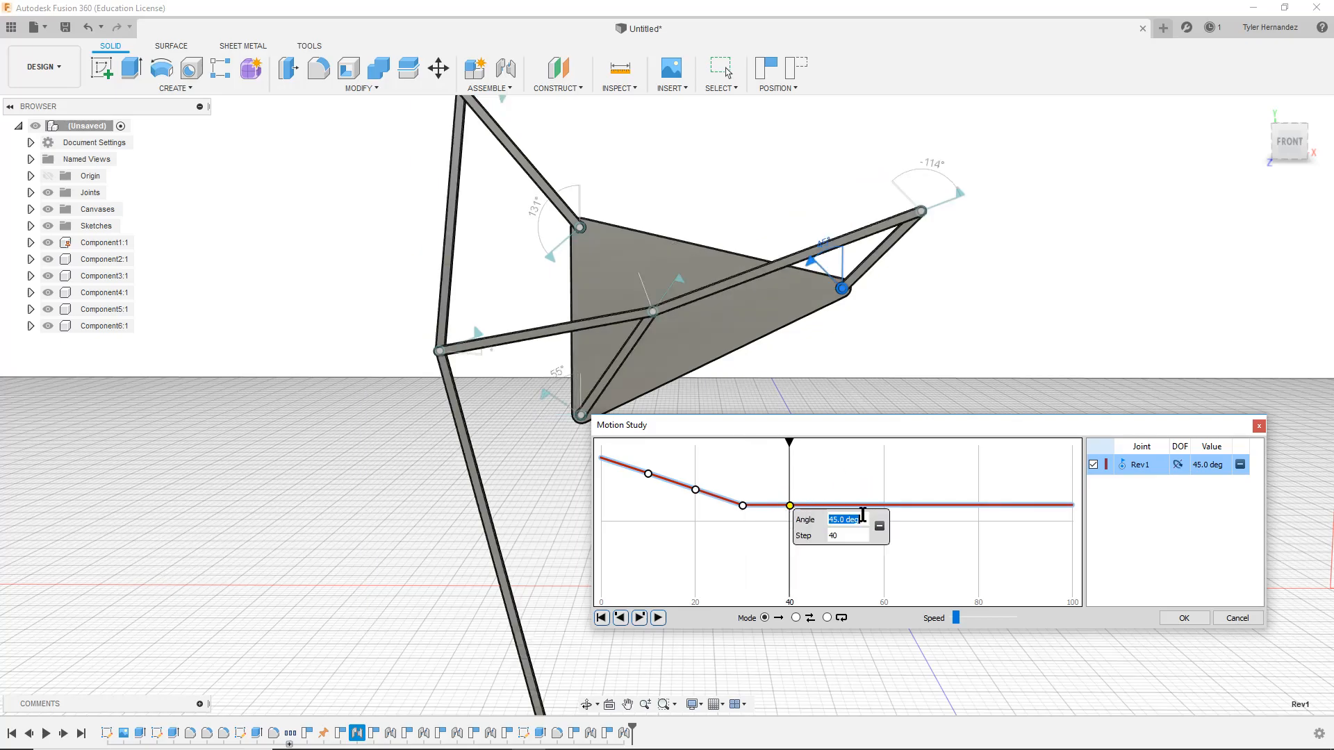
pyautogui.press('Return')
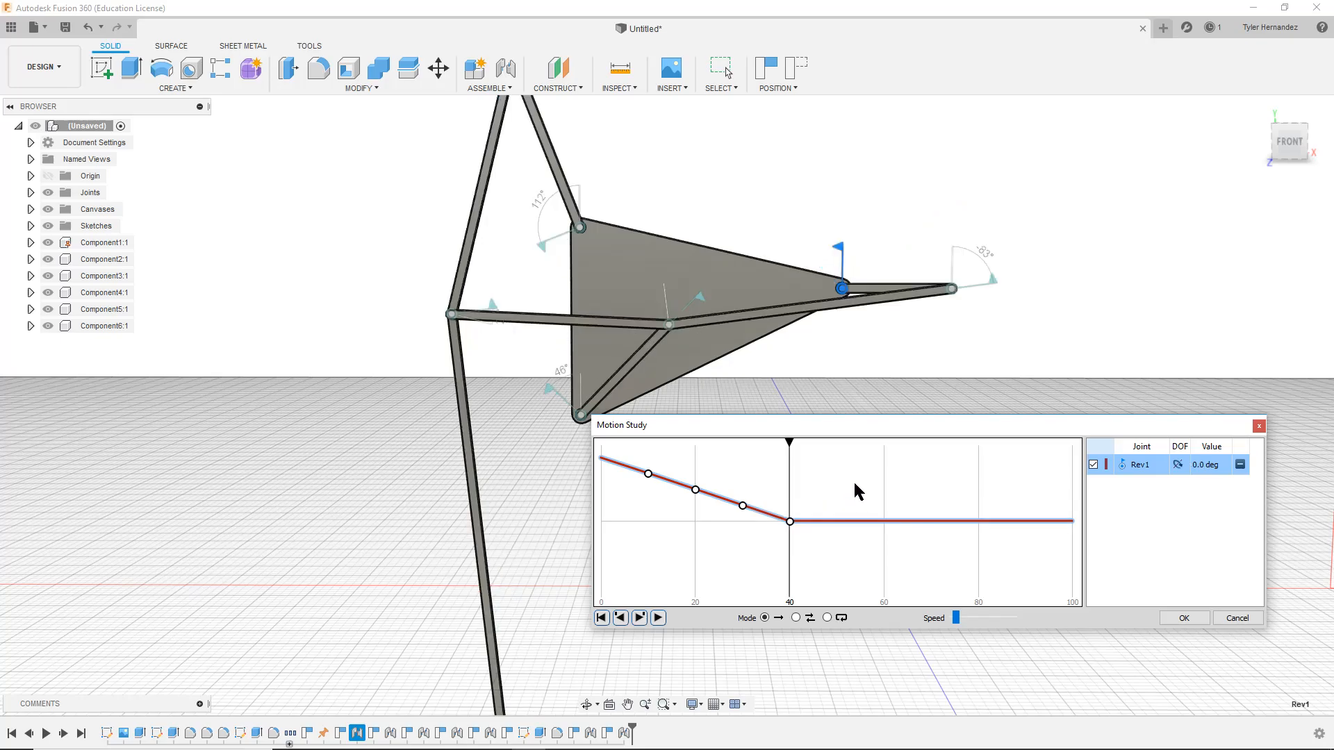
# Extend the crank joint's curve with points of -45 deg at step 50 and -90 deg at step 60
pyautogui.click(837, 522)
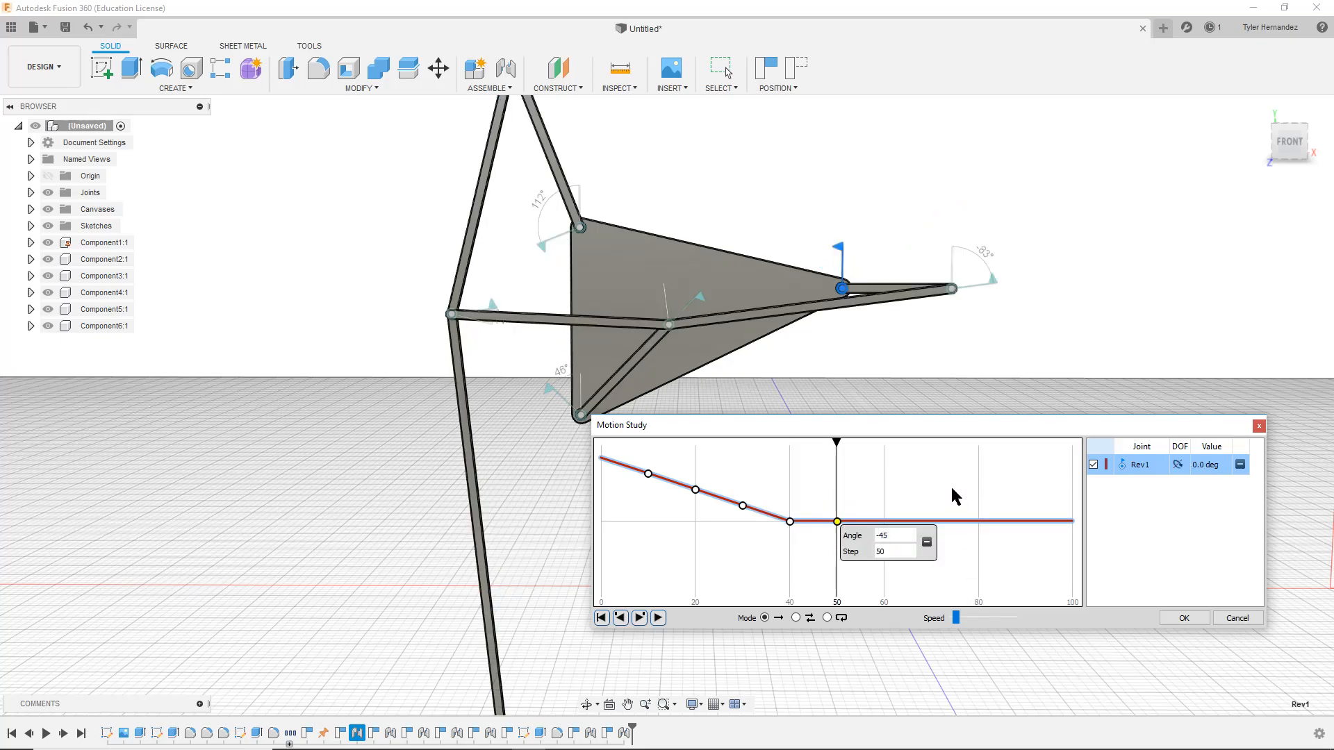
pyautogui.press('Return')
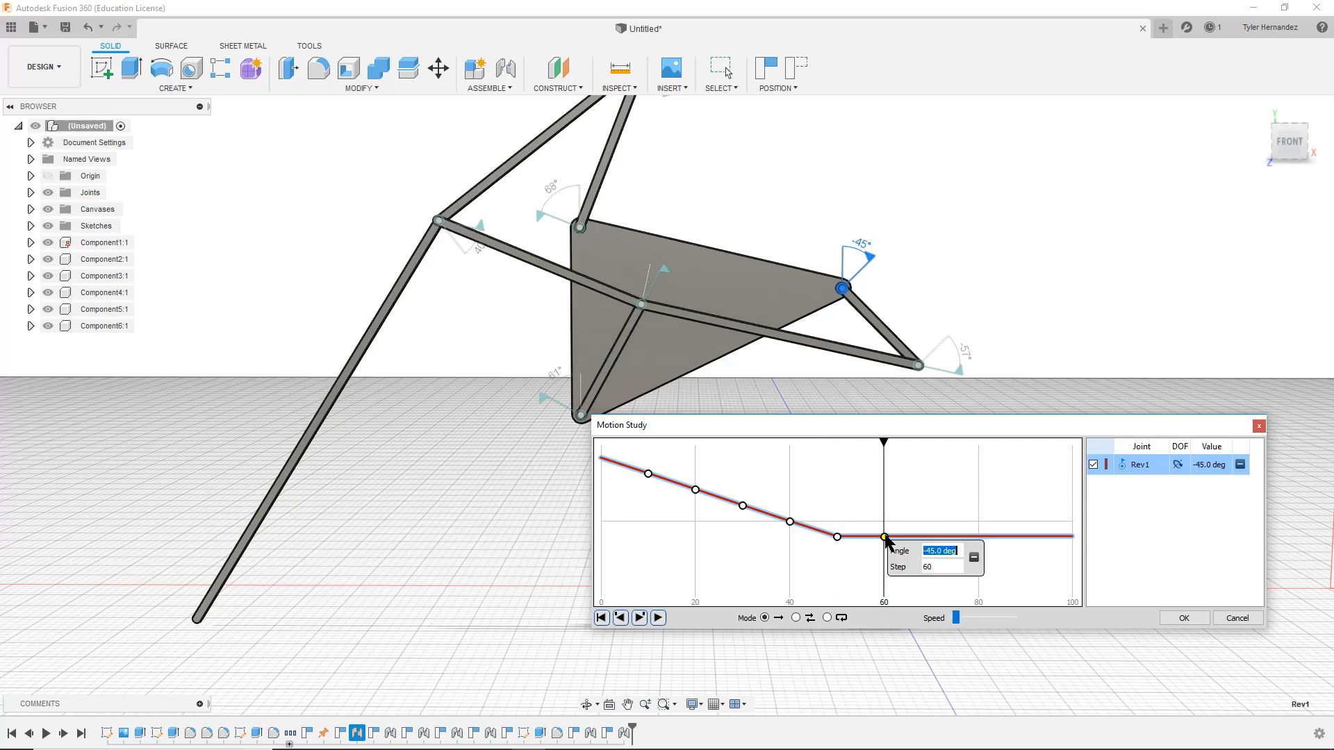
pyautogui.write('-90')
pyautogui.press('Return')
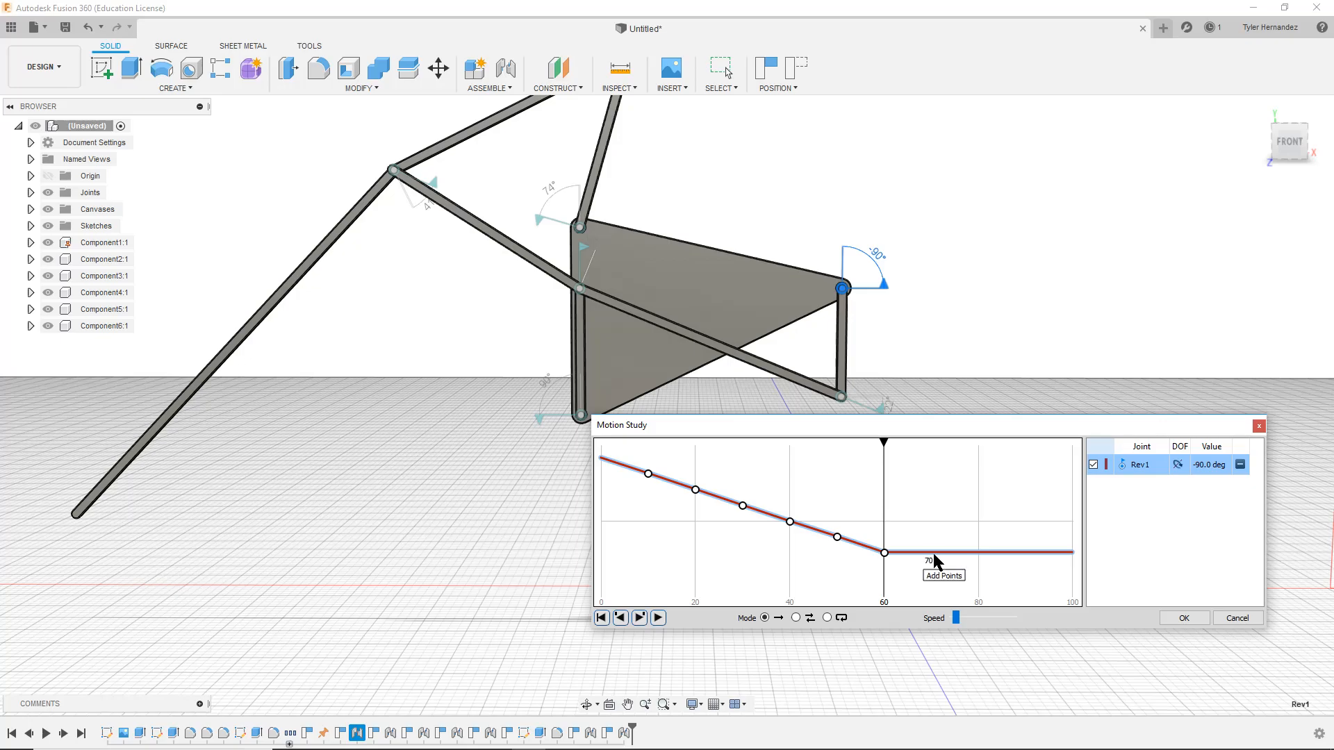
# Finish the crank's full turn with curve points of -135 deg at step 70 and -180 deg at step 80
pyautogui.click(931, 553)
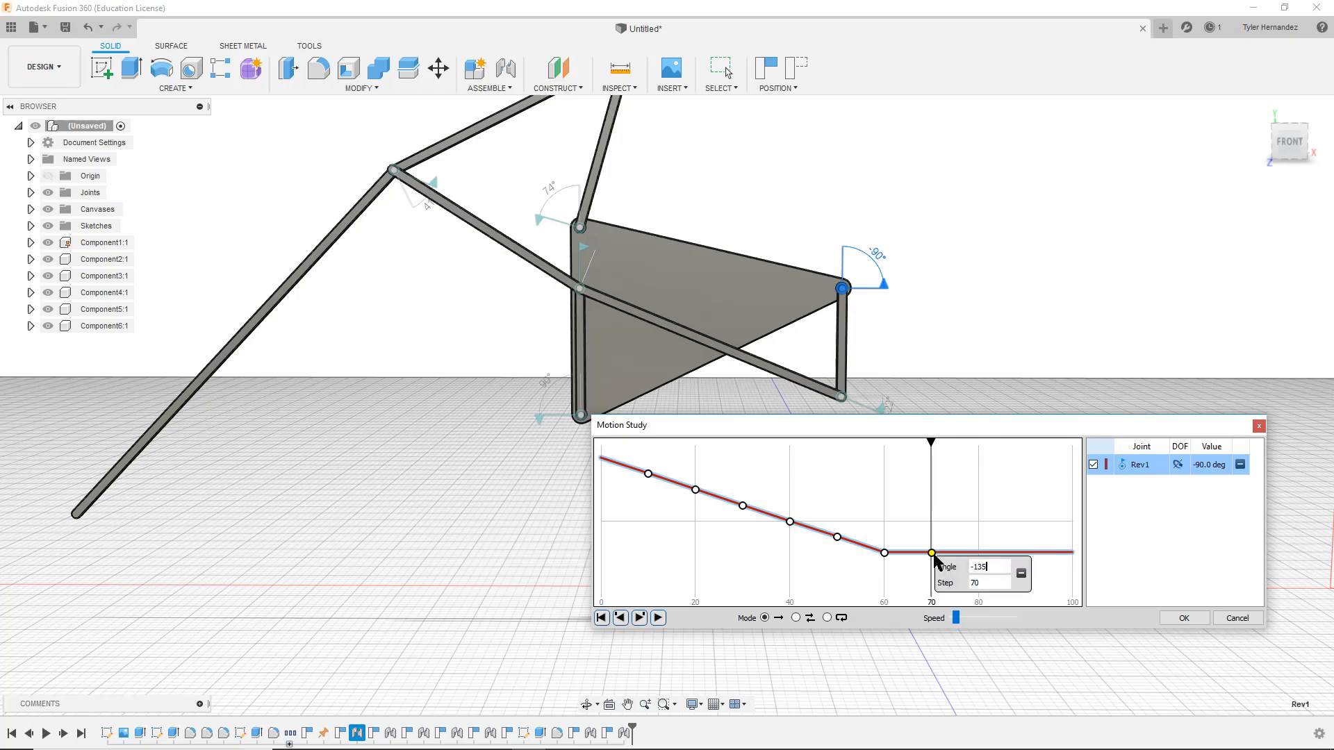
pyautogui.press('Return')
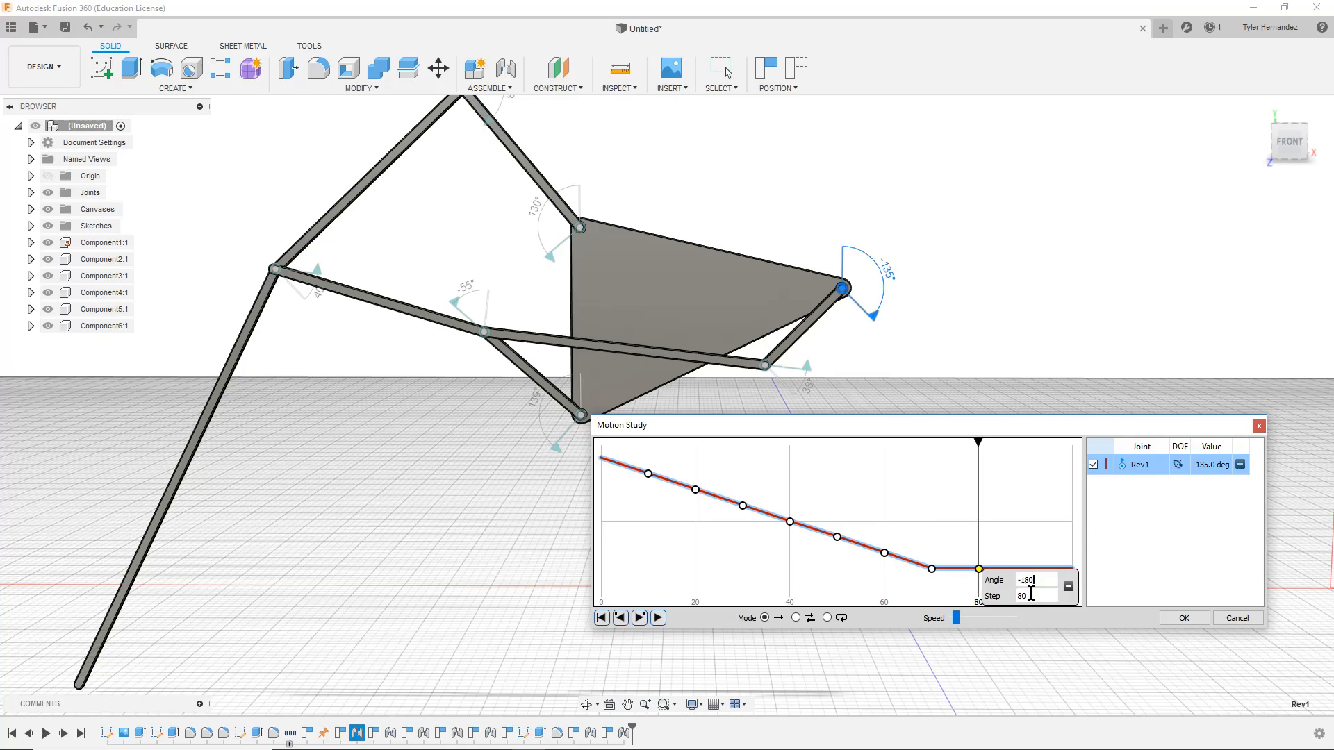
pyautogui.press('Return')
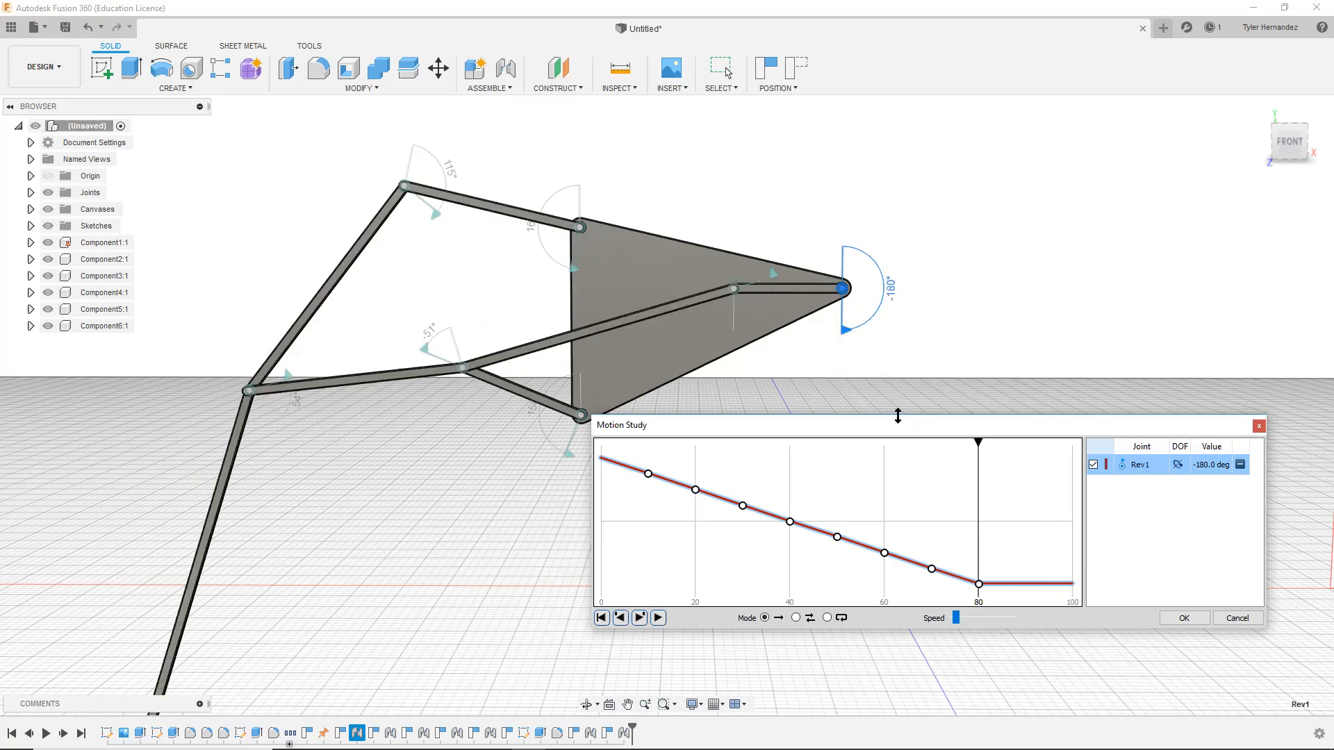
# Raise the playback speed slightly and play the motion study once in forward mode
pyautogui.moveTo(980, 425); pyautogui.dragTo(998, 375)
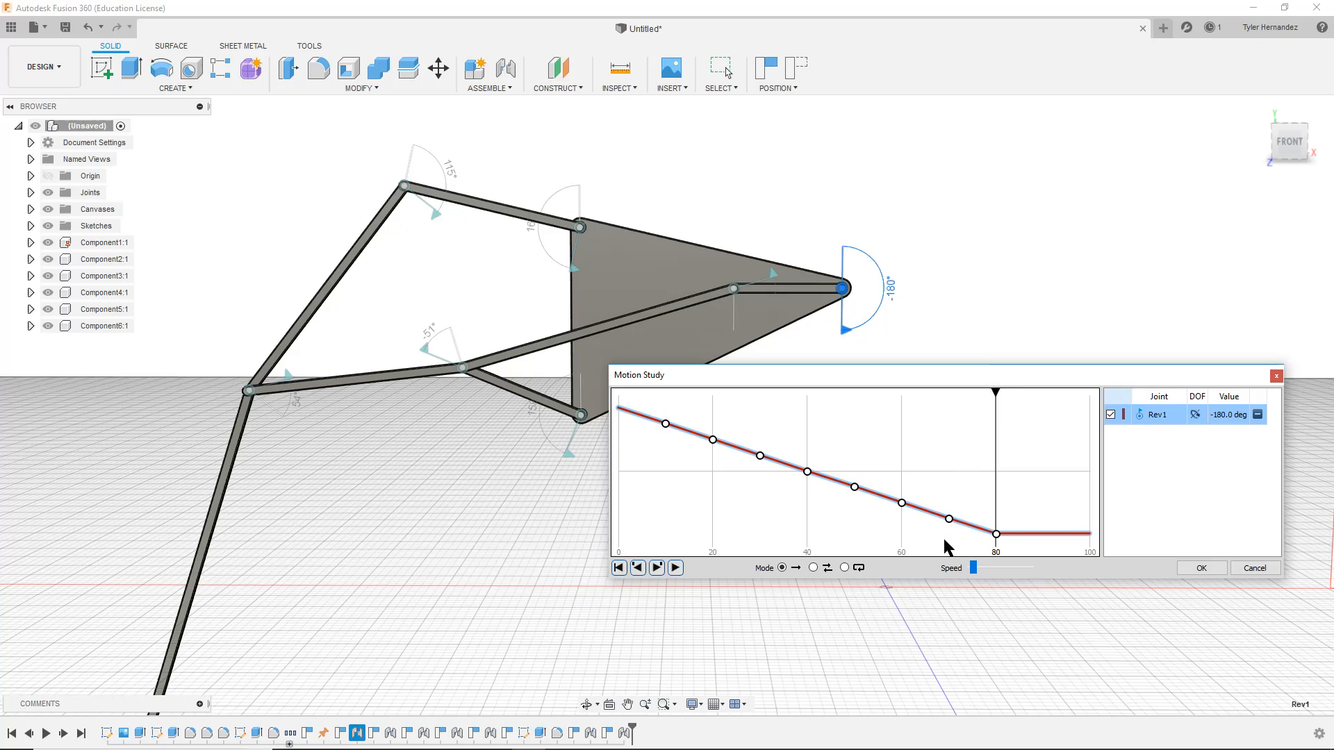
pyautogui.moveTo(990, 566); pyautogui.dragTo(1033, 566)
pyautogui.click(676, 568)
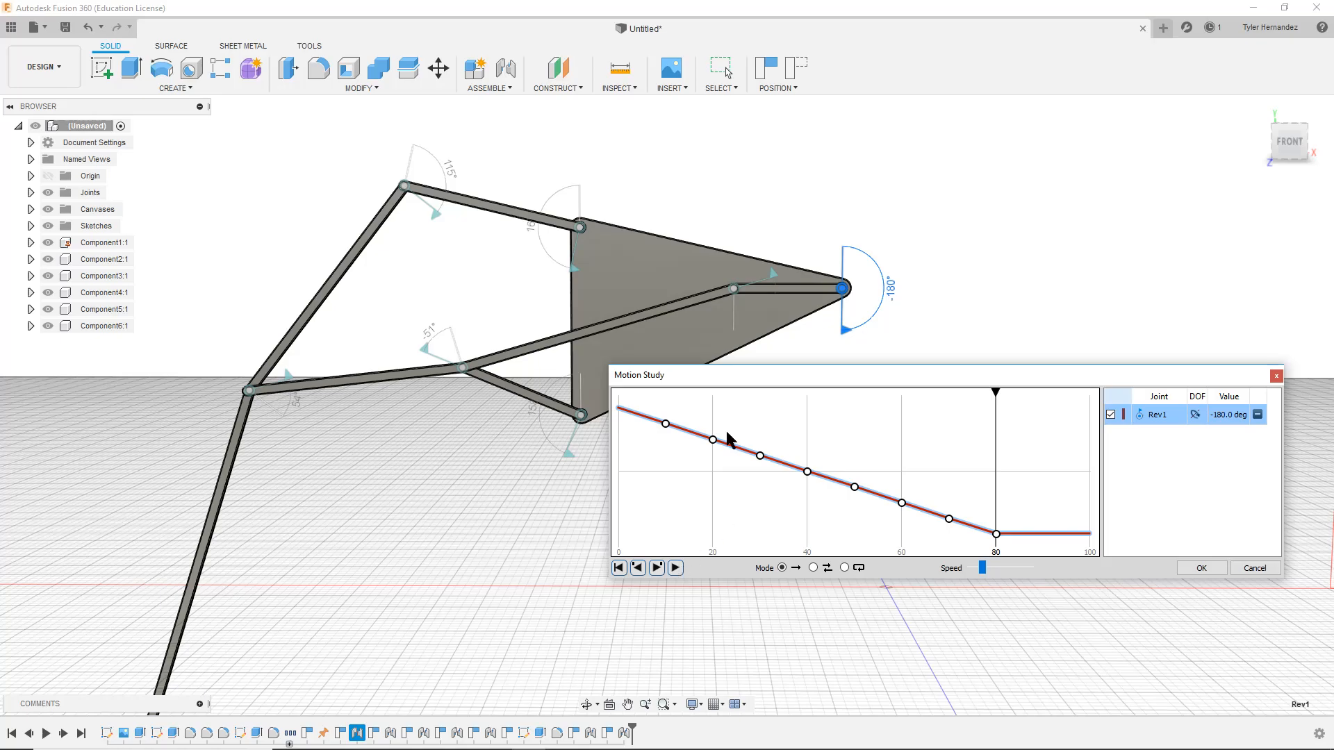
# Reduce the playback speed, set the motion study to loop continuously, and play it
pyautogui.click(966, 569)
pyautogui.click(844, 567)
pyautogui.moveTo(1000, 373); pyautogui.dragTo(1028, 427)
pyautogui.click(703, 617)
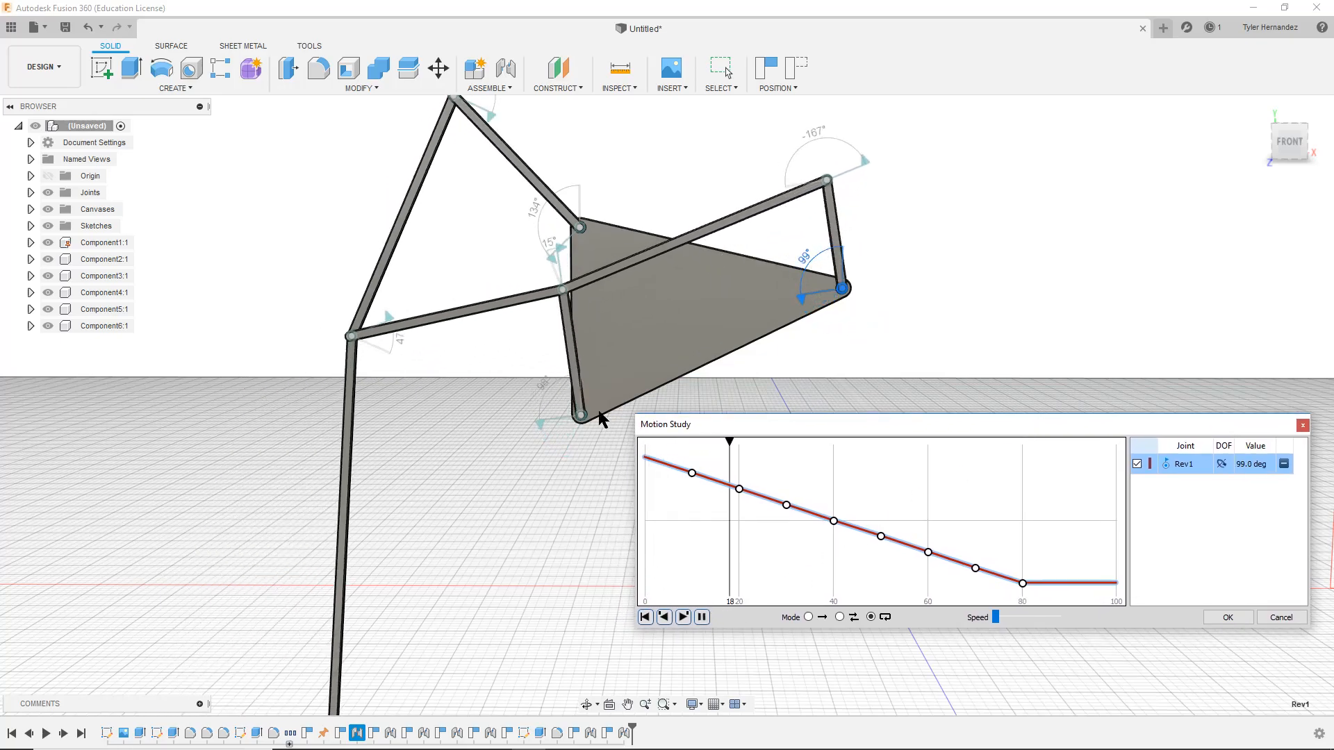
# Examine the looping leg motion beside the reference drawing and with the front view turned upside down
pyautogui.scroll(-4, 540, 508)
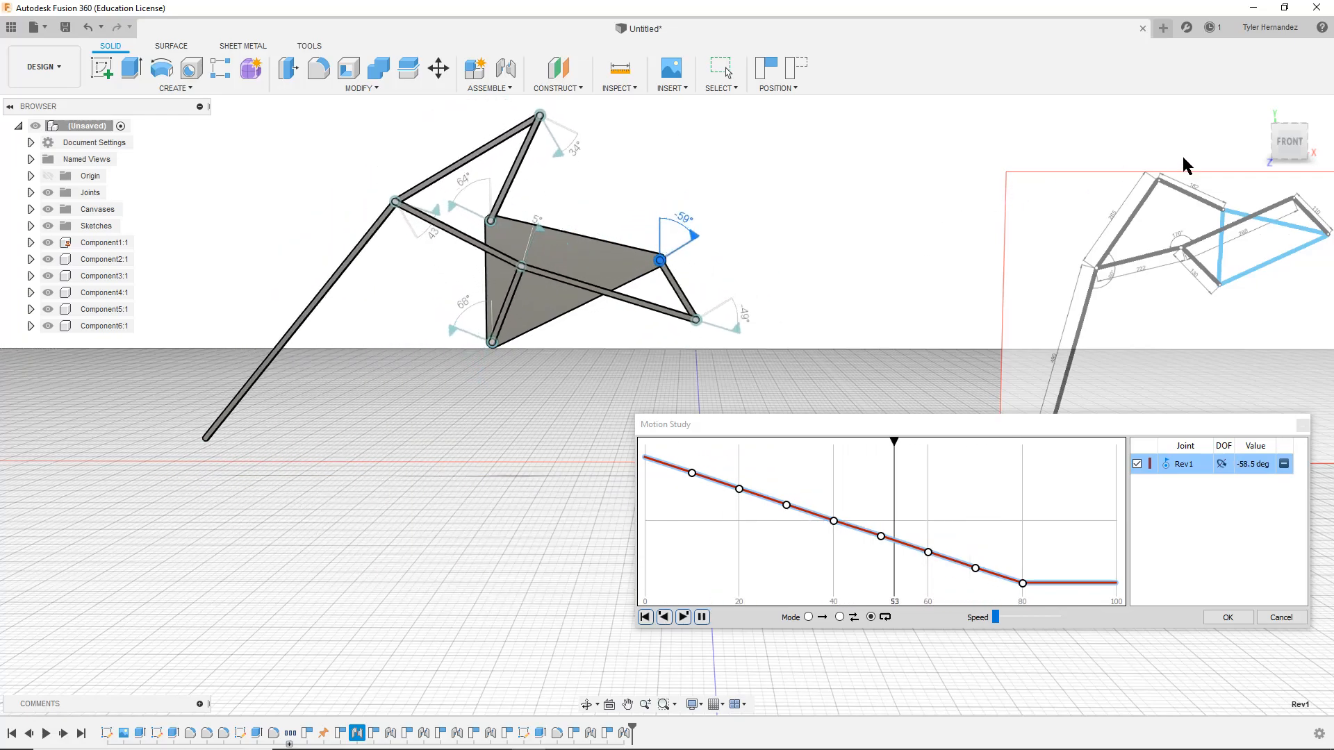
pyautogui.click(1282, 149)
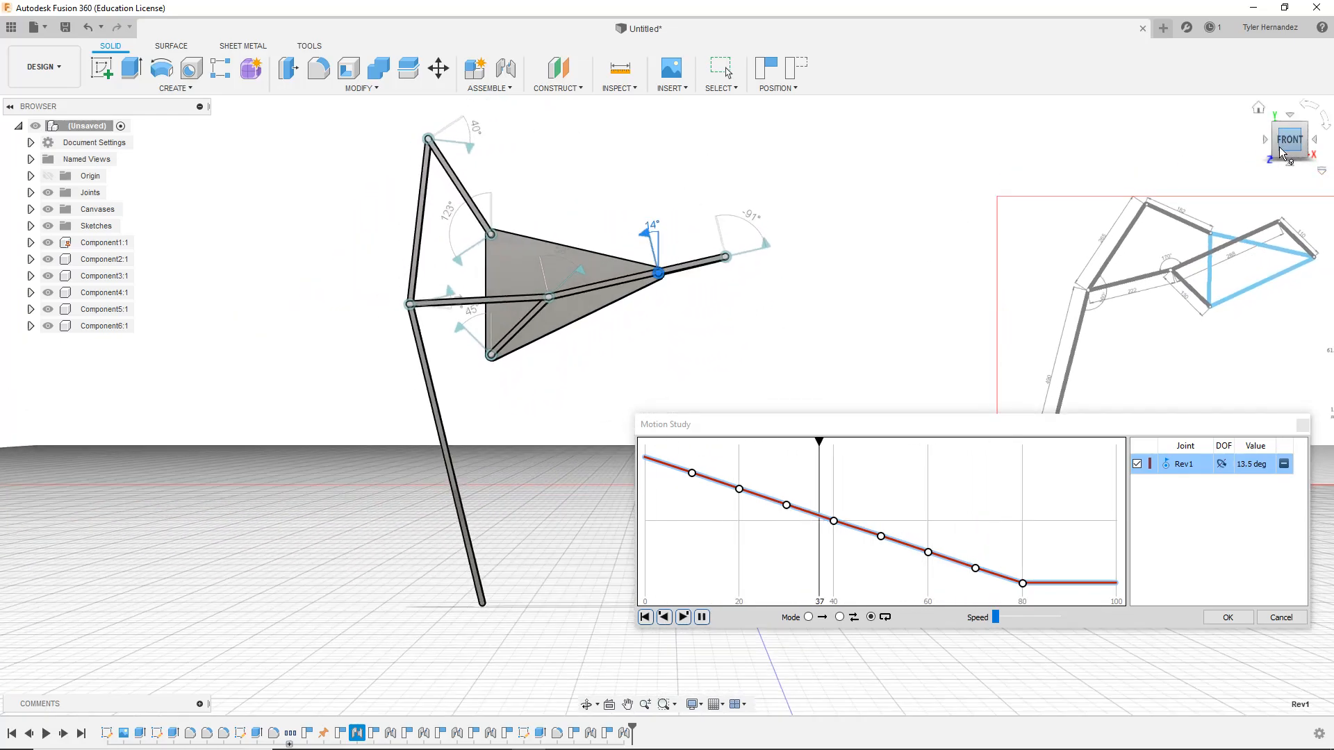
pyautogui.click(1325, 123)
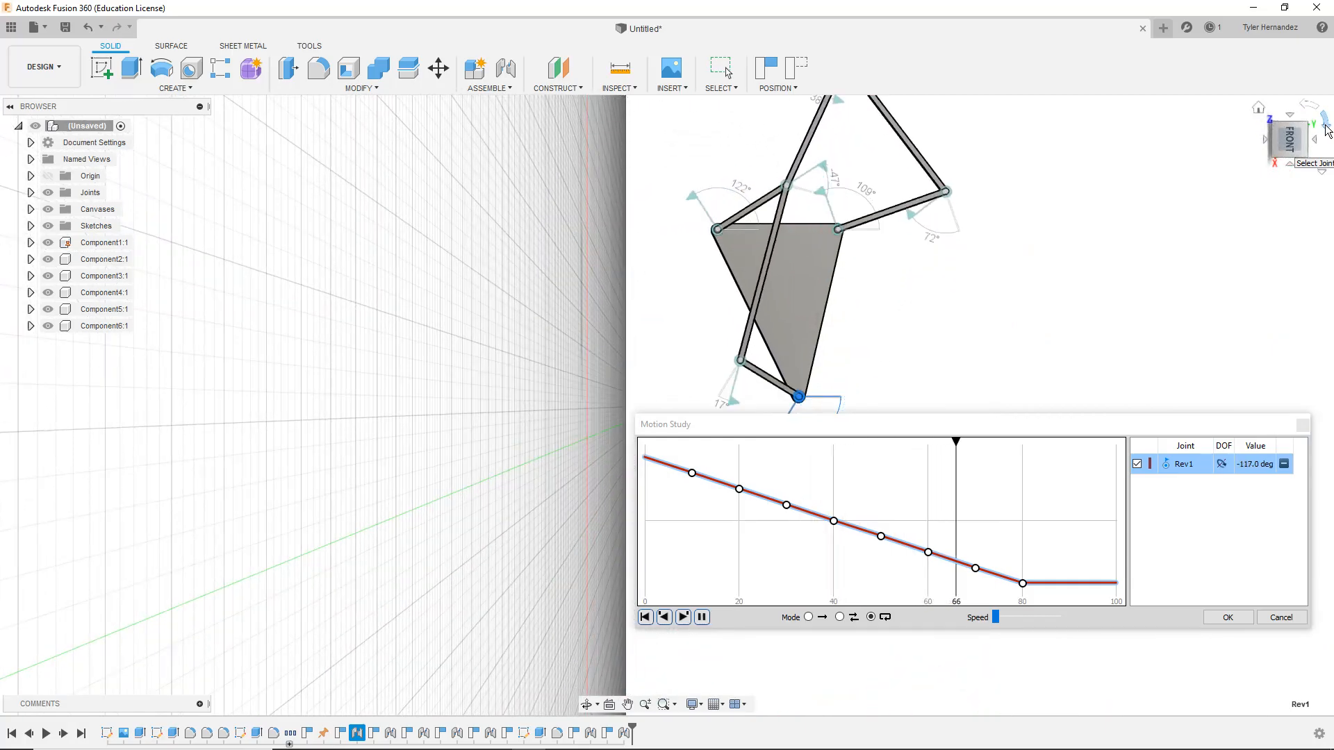
pyautogui.click(1326, 127)
pyautogui.moveTo(805, 347); pyautogui.dragTo(384, 147, button='middle')
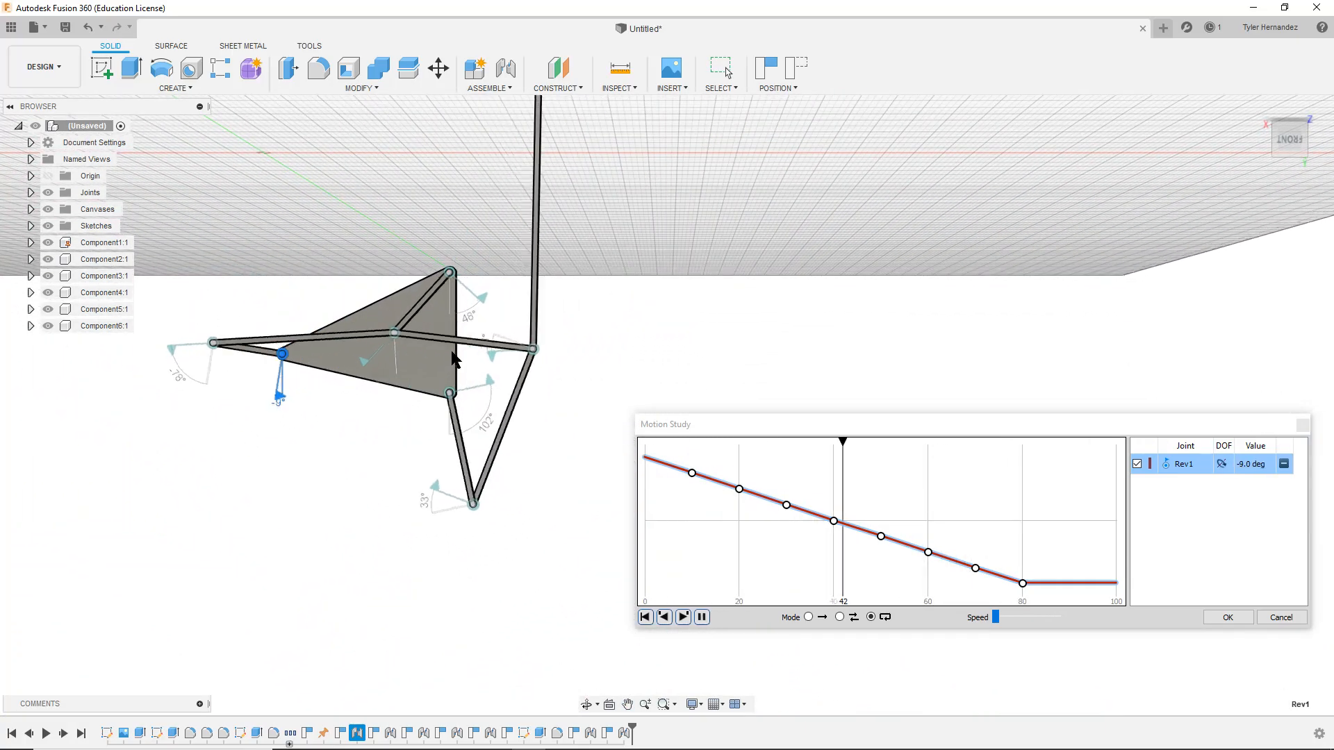
pyautogui.moveTo(701, 248); pyautogui.dragTo(713, 402, button='middle')
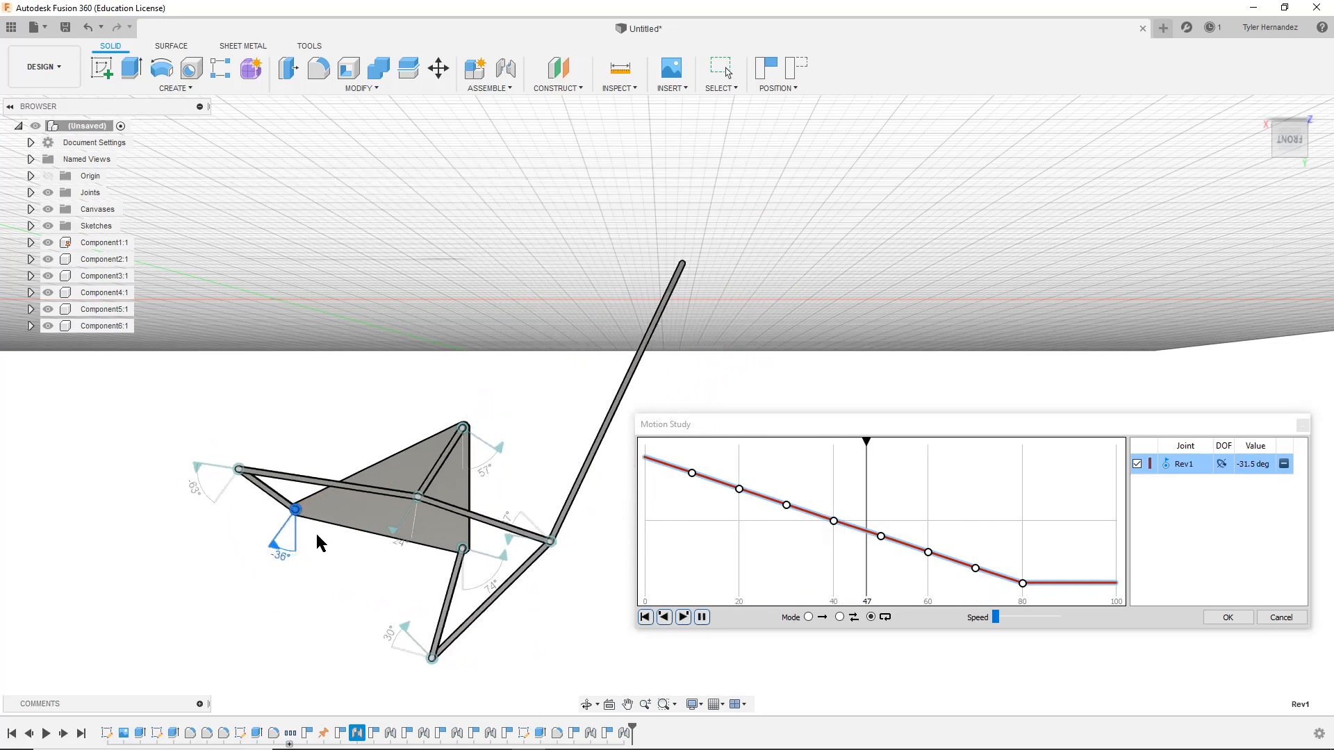
pyautogui.click(1329, 130)
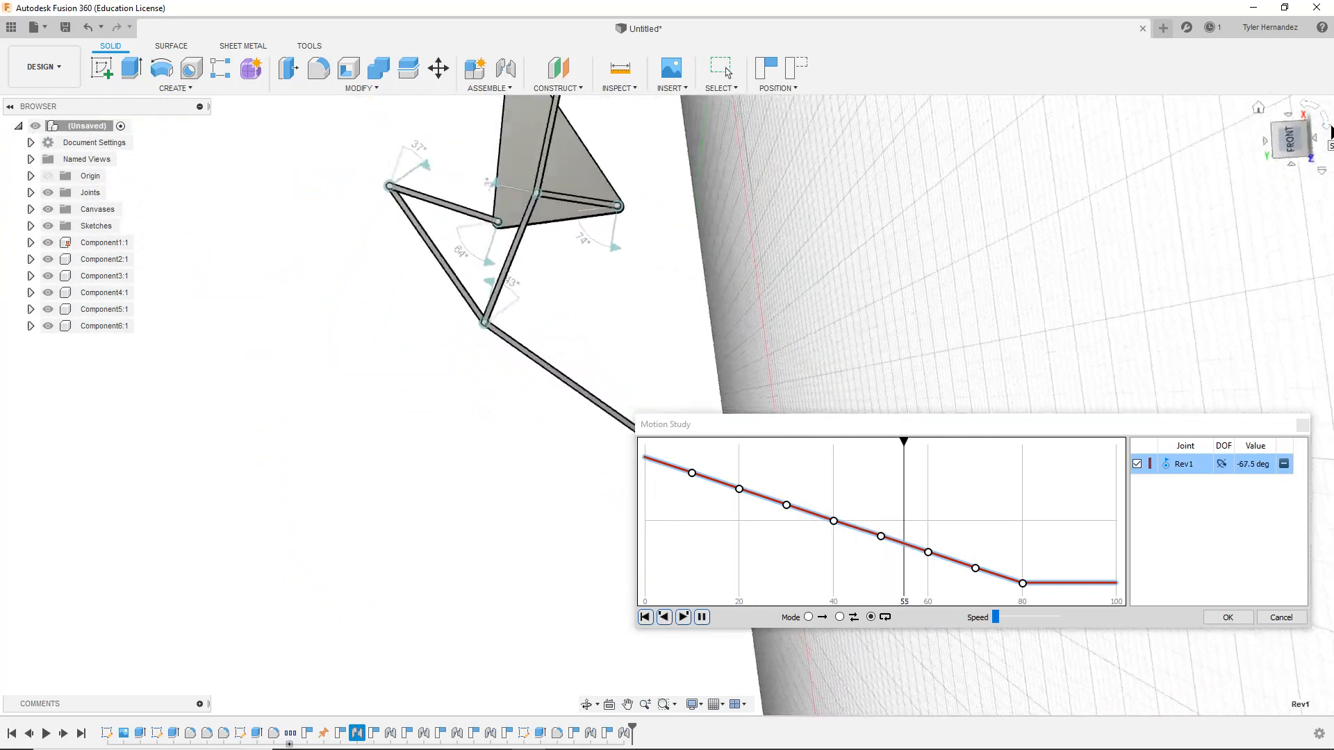
pyautogui.moveTo(1033, 286); pyautogui.dragTo(519, 297, button='middle')
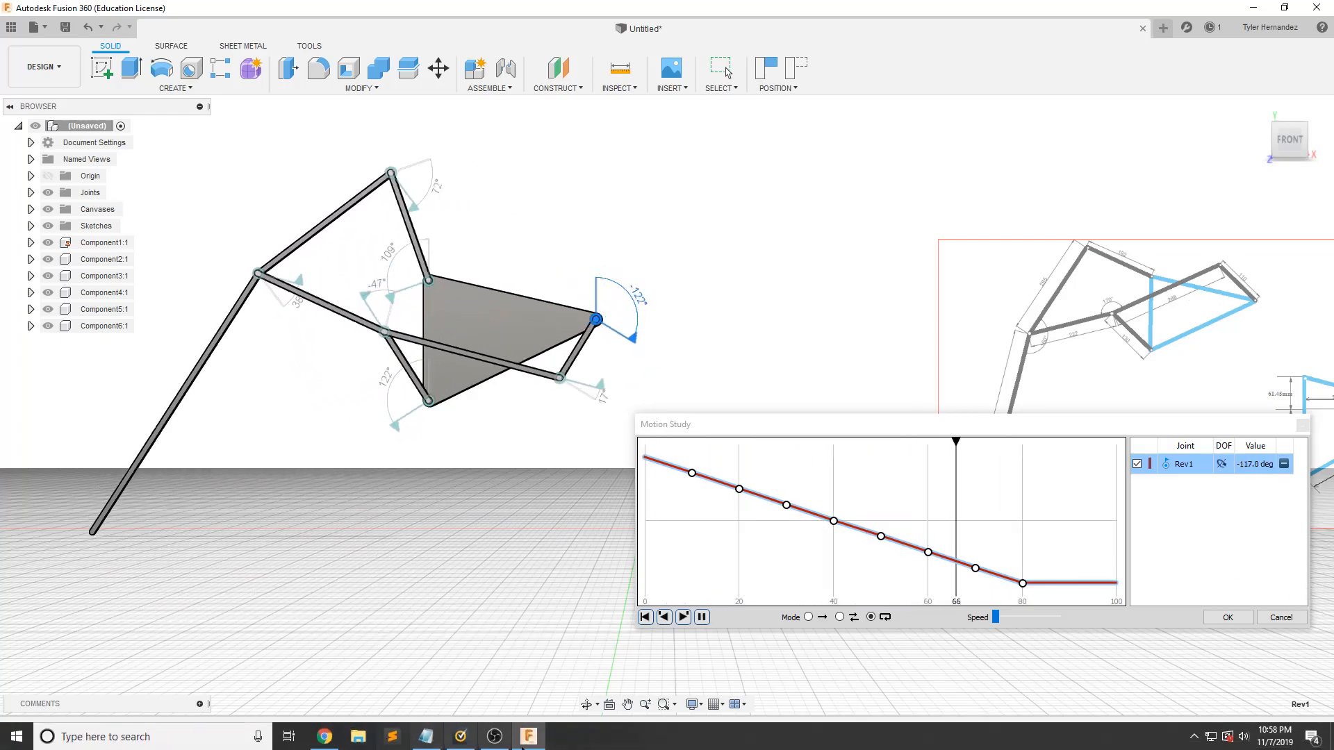
pyautogui.click(501, 738)
pyautogui.moveTo(1225, 424); pyautogui.dragTo(852, 387)
pyautogui.moveTo(620, 739)
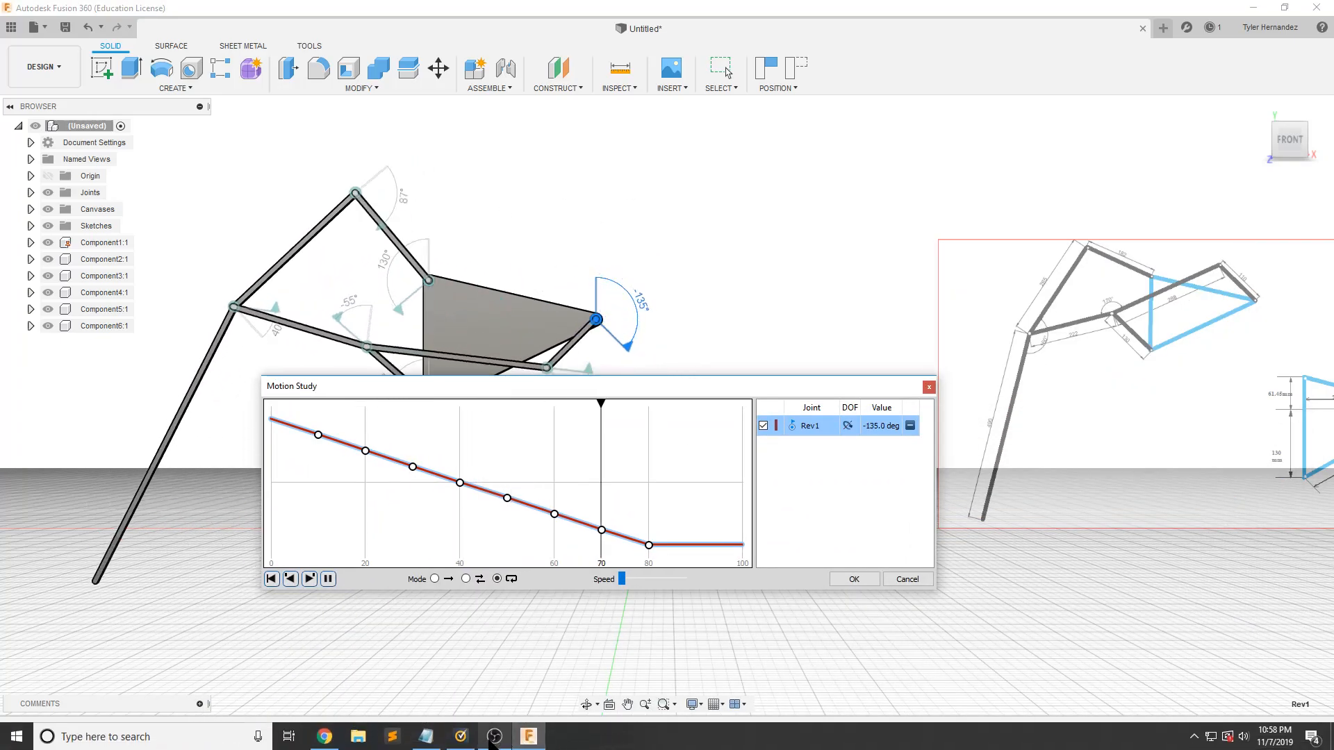